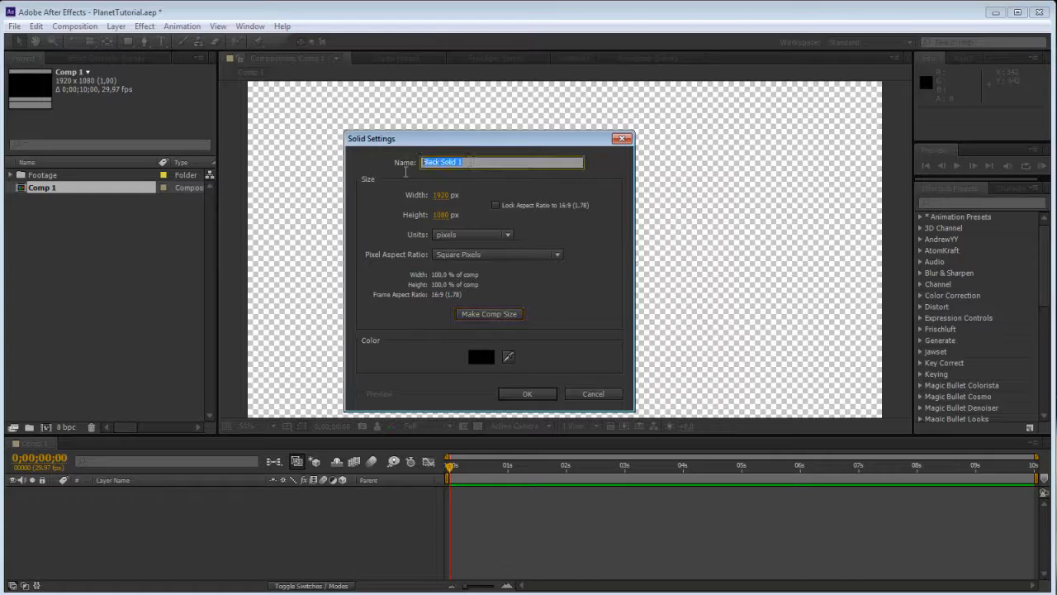
Step: Name the new black solid "Earth" and create it in Comp 1
{"action": "type", "text": "Eat"}
{"action": "key", "text": "BackSpace"}
{"action": "type", "text": "rth"}
{"action": "key", "text": "Return"}
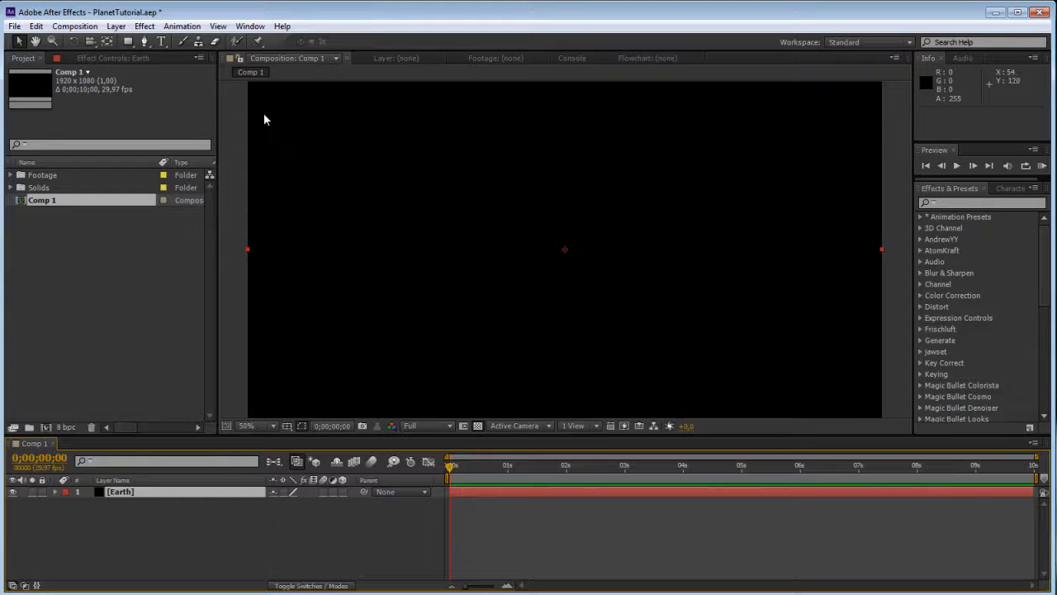
Step: Add Earth.jpg from the Footage folder to Comp 1 beneath the Earth solid and hide the image layer
{"action": "left_click", "coordinate": [11, 175]}
{"action": "left_click", "coordinate": [56, 189]}
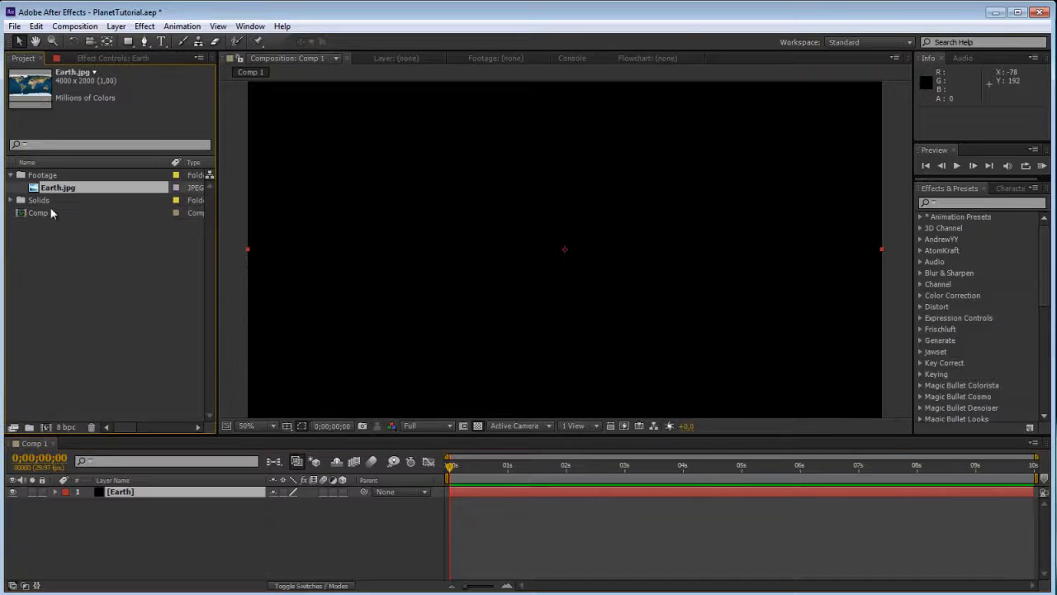
{"action": "left_click_drag", "start_coordinate": [65, 187], "coordinate": [260, 528]}
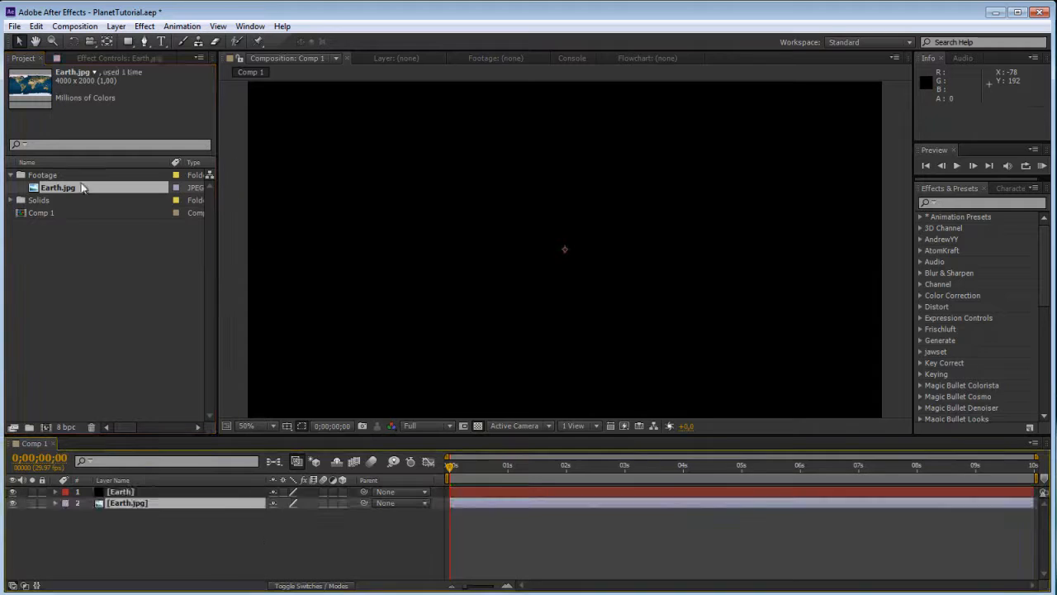
{"action": "left_click", "coordinate": [10, 175]}
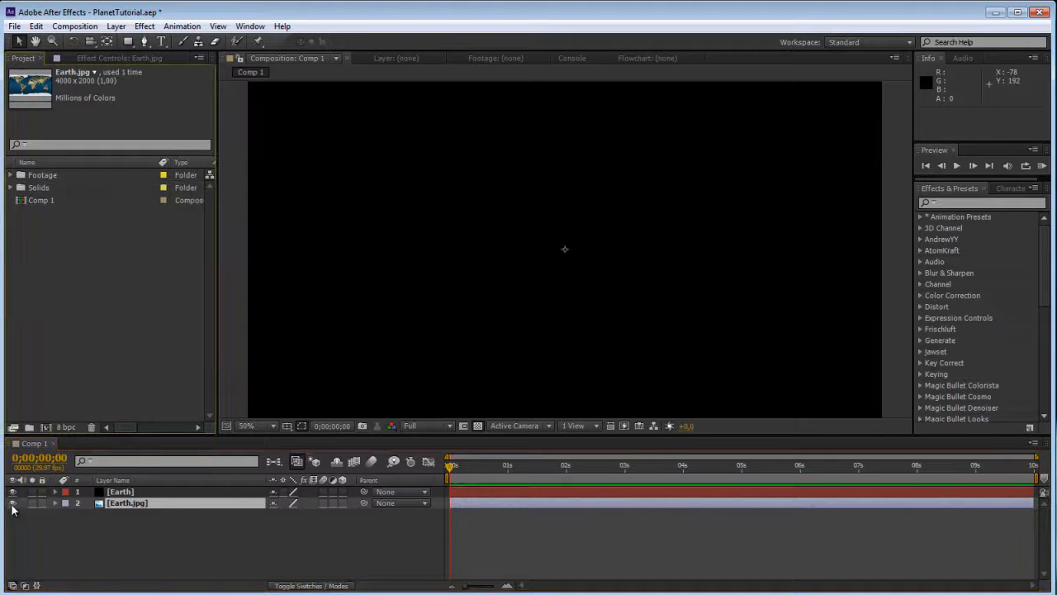
{"action": "left_click", "coordinate": [13, 502]}
Step: Find the Video Copilot Element effect and apply it to the Earth solid
{"action": "left_click", "coordinate": [119, 491]}
{"action": "left_click", "coordinate": [84, 58]}
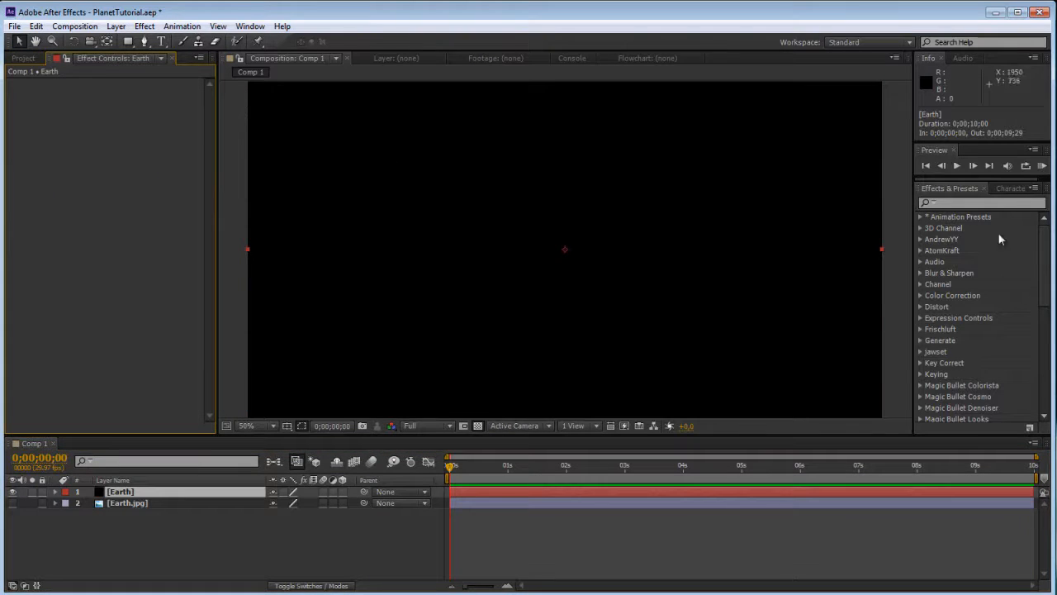
{"action": "left_click", "coordinate": [965, 202]}
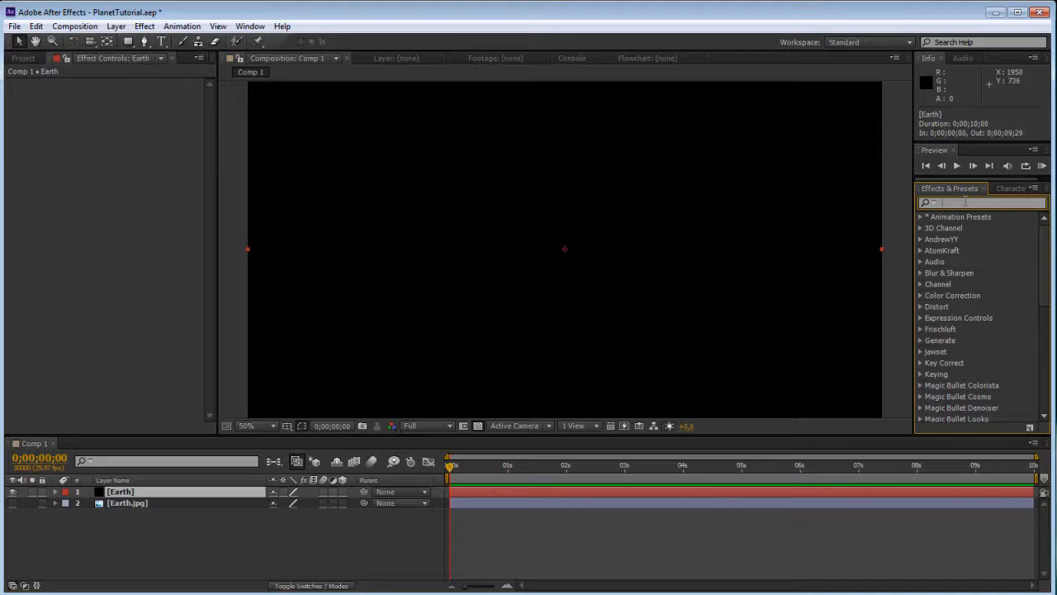
{"action": "type", "text": "eleme"}
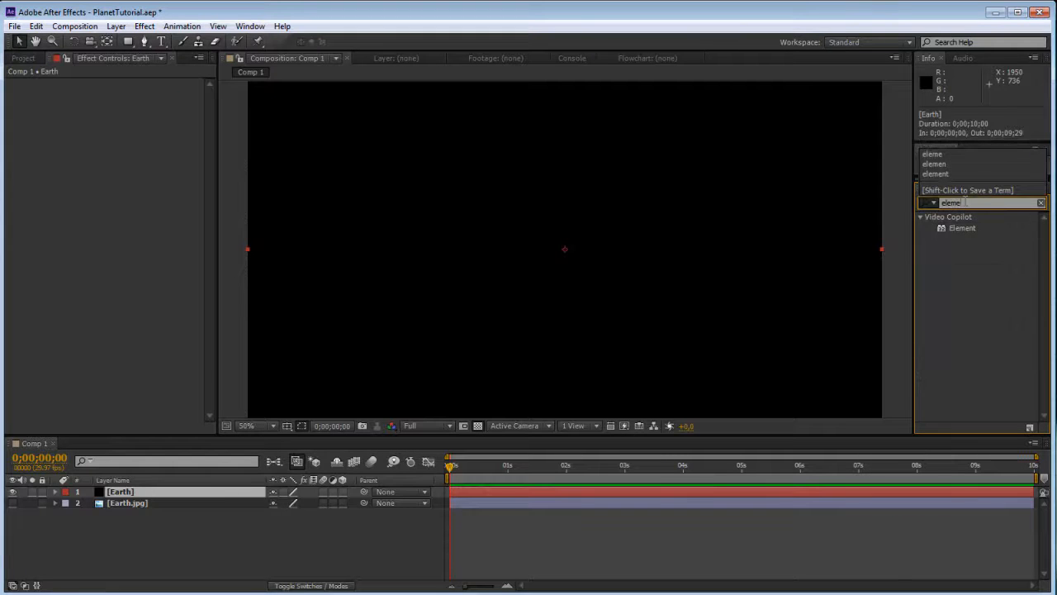
{"action": "left_click_drag", "start_coordinate": [956, 228], "coordinate": [628, 258]}
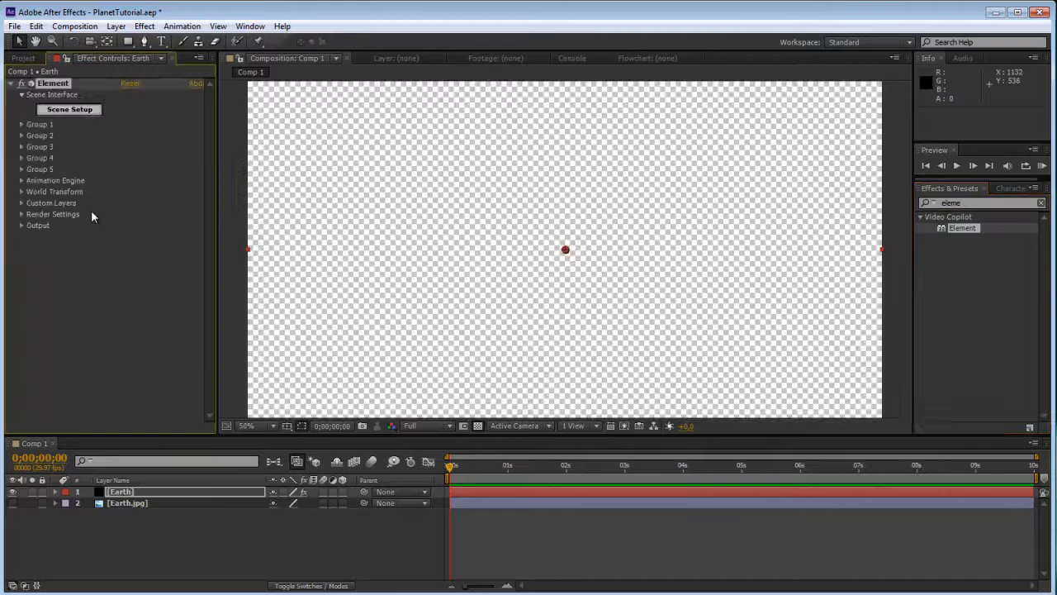
{"action": "left_click", "coordinate": [78, 115]}
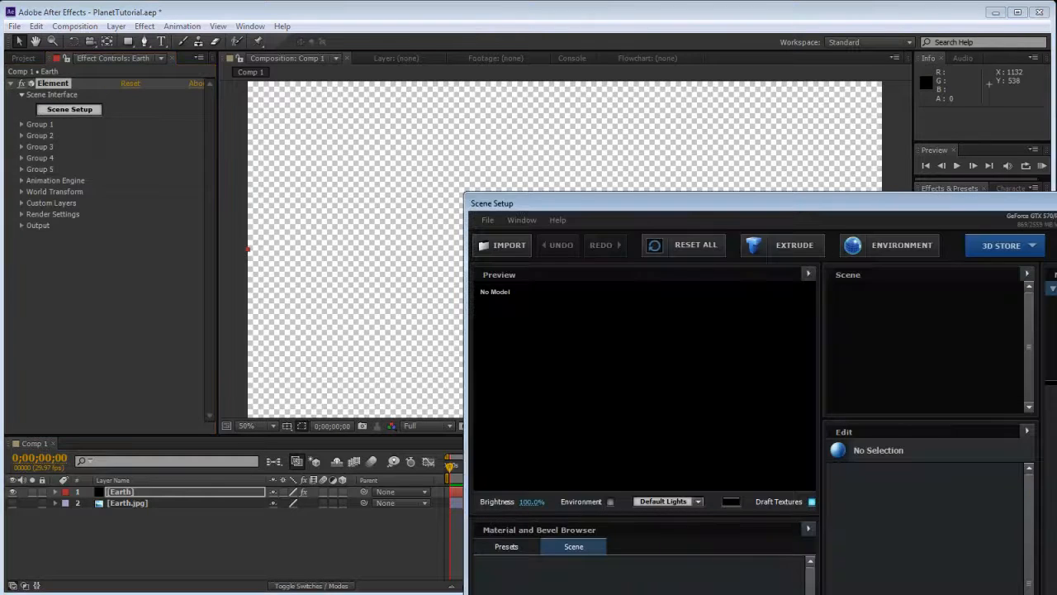
{"action": "key", "text": "Escape"}
{"action": "left_click", "coordinate": [773, 480]}
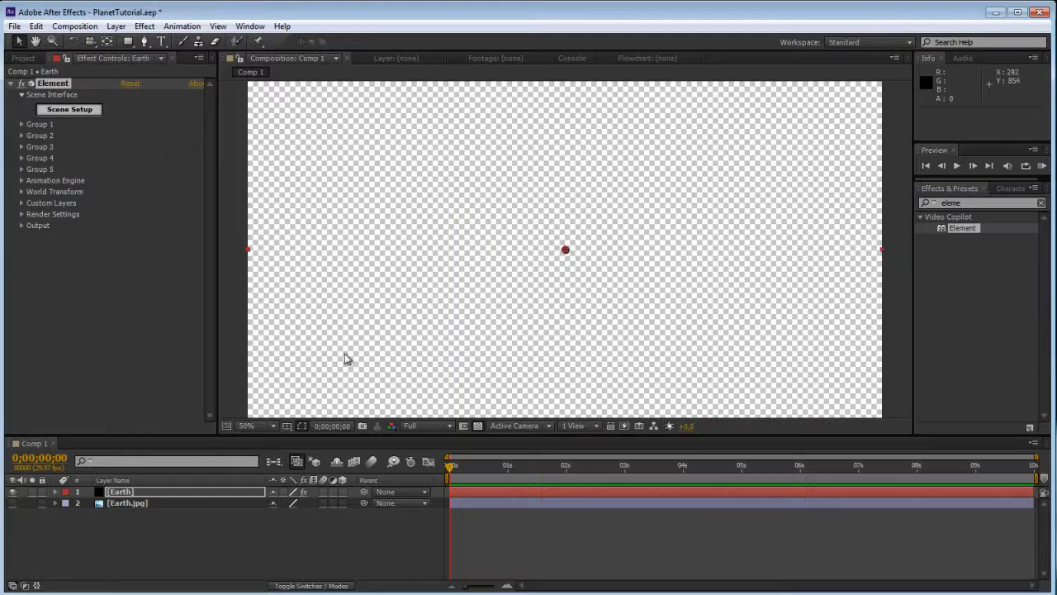
Step: Assign the Earth.jpg layer as Layer 1 of Element's custom texture maps
{"action": "left_click", "coordinate": [22, 203]}
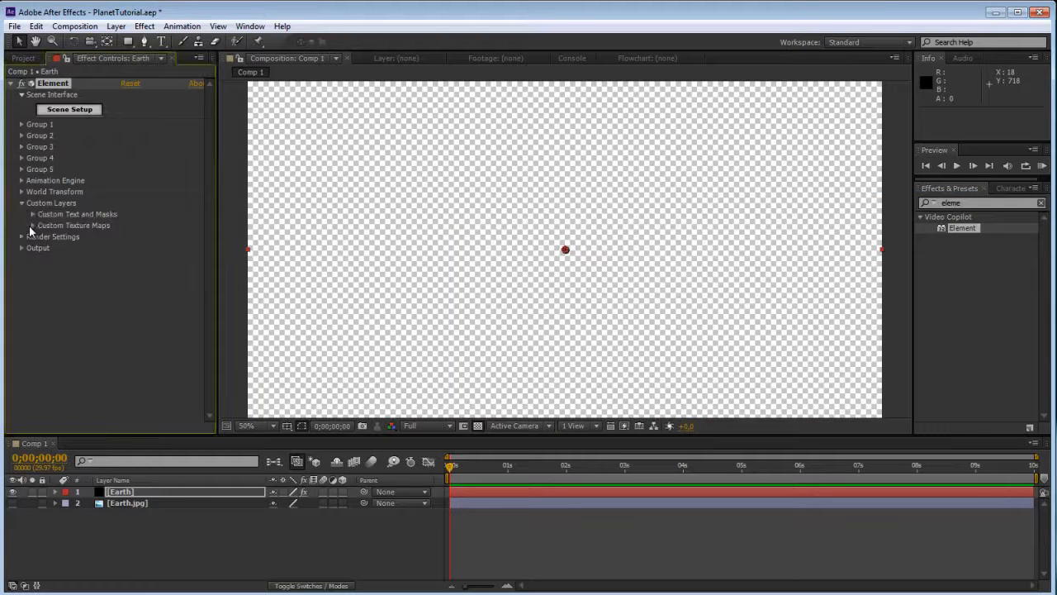
{"action": "left_click", "coordinate": [33, 226]}
{"action": "left_click", "coordinate": [130, 238]}
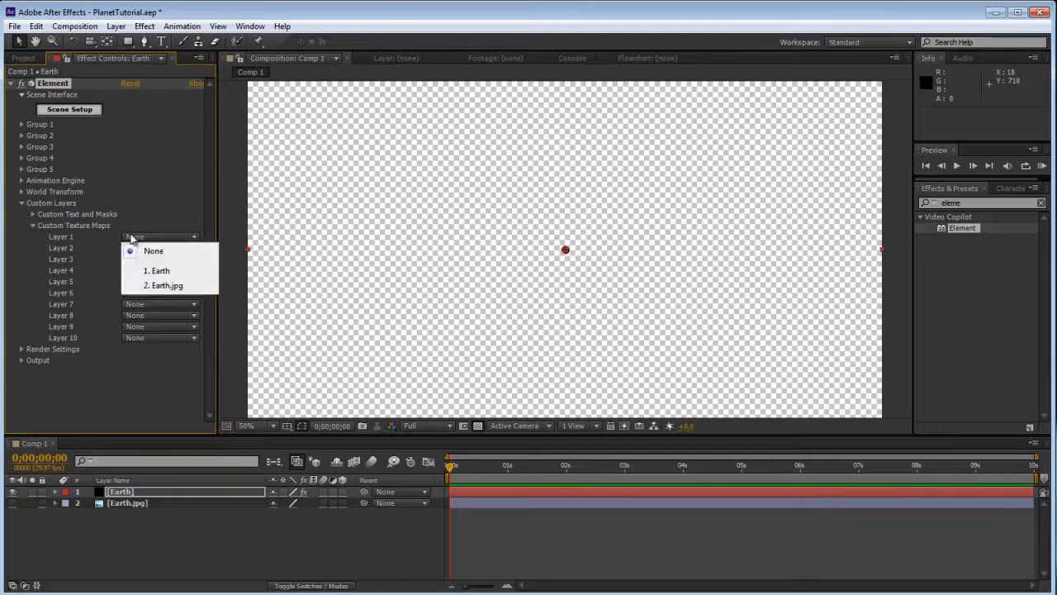
{"action": "left_click", "coordinate": [169, 286]}
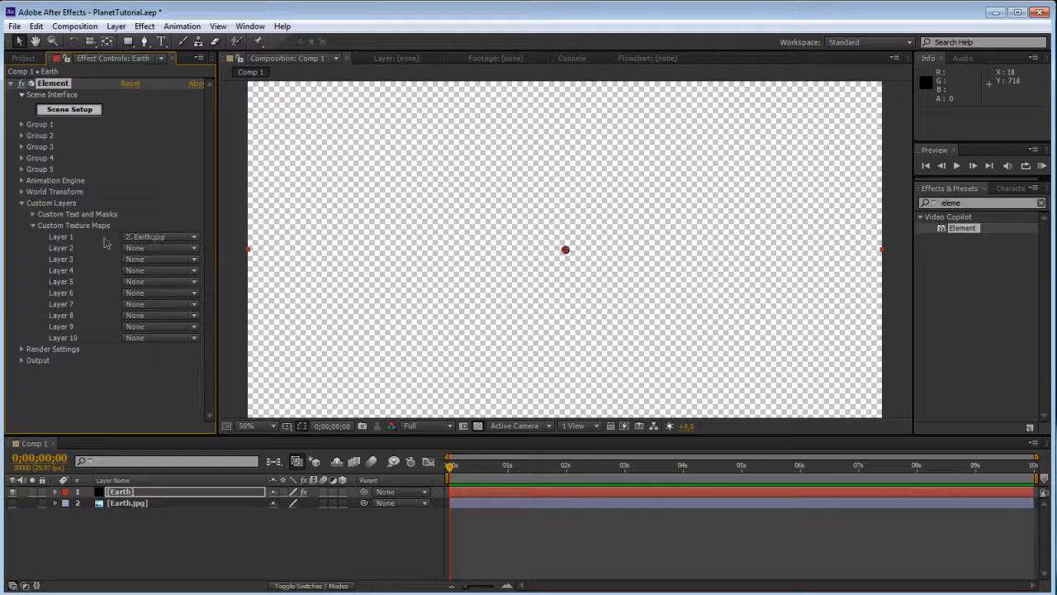
Step: Open Element's Scene Setup and add the sphere_HD model from the Primitives to the scene
{"action": "left_click", "coordinate": [77, 111]}
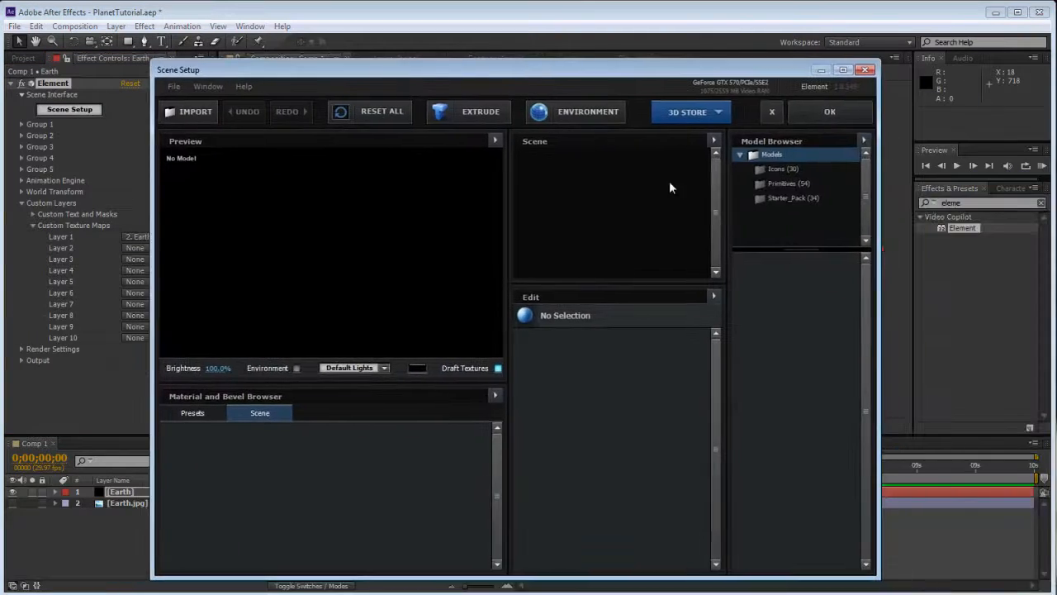
{"action": "left_click", "coordinate": [785, 184]}
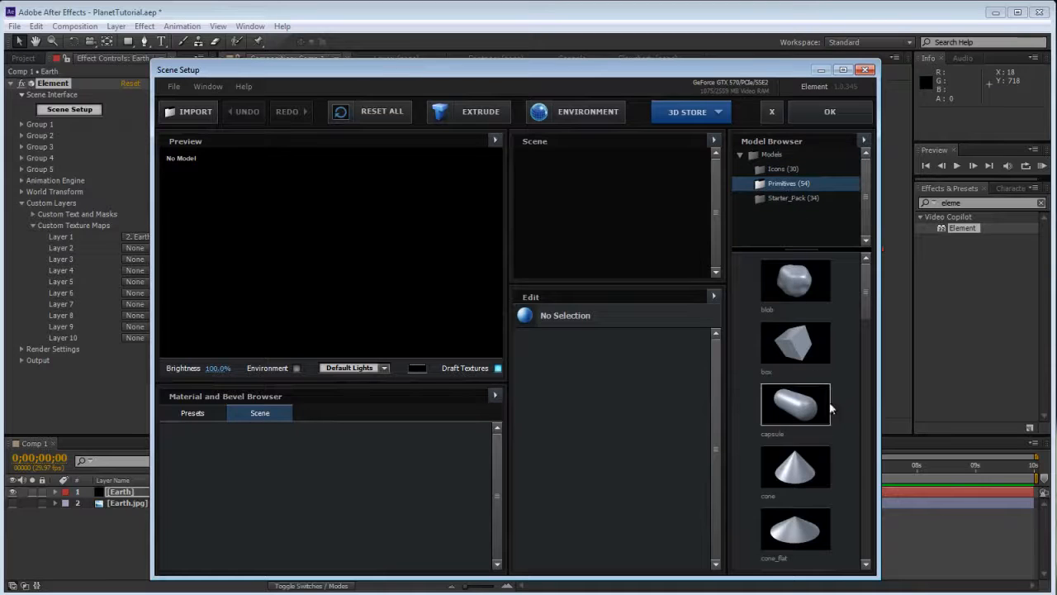
{"action": "left_click_drag", "start_coordinate": [862, 287], "coordinate": [858, 458]}
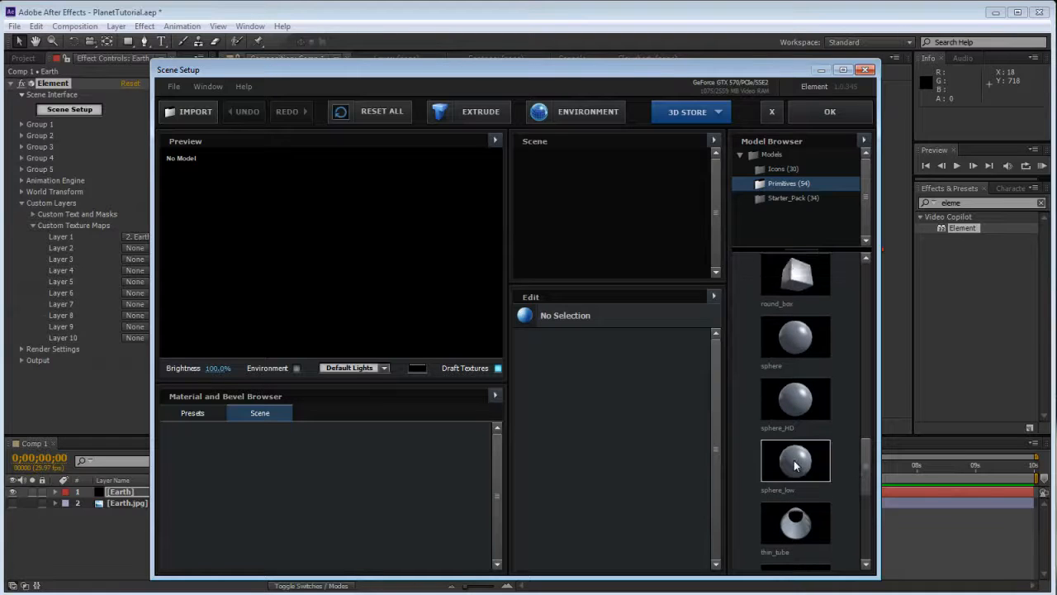
{"action": "left_click", "coordinate": [797, 409]}
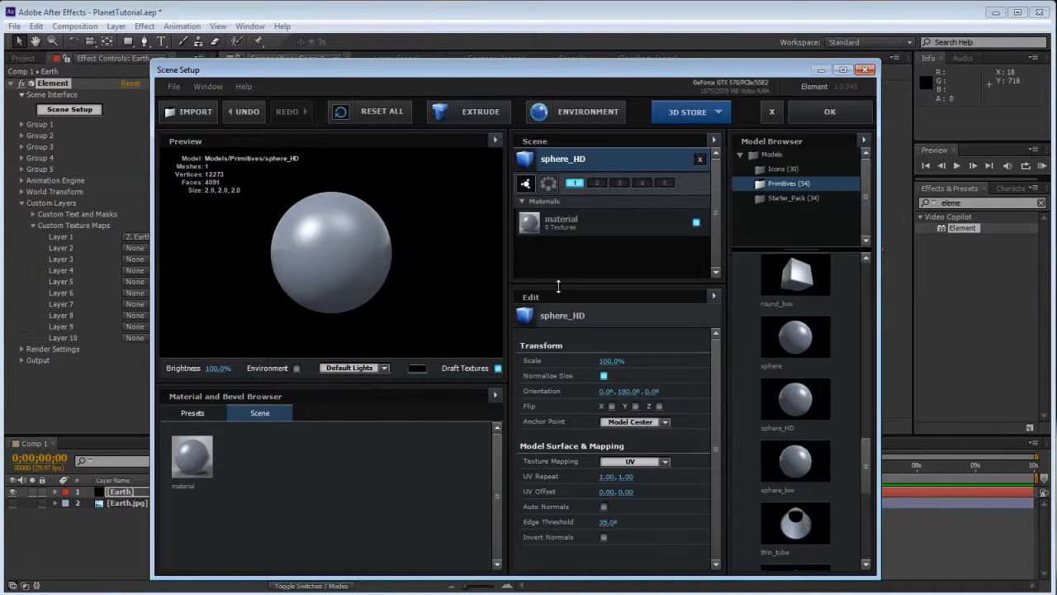
Step: Set the sphere material's diffuse texture to Custom Layer 1 [Earth.jpg] and rotate the preview to check the mapping
{"action": "left_click", "coordinate": [560, 219]}
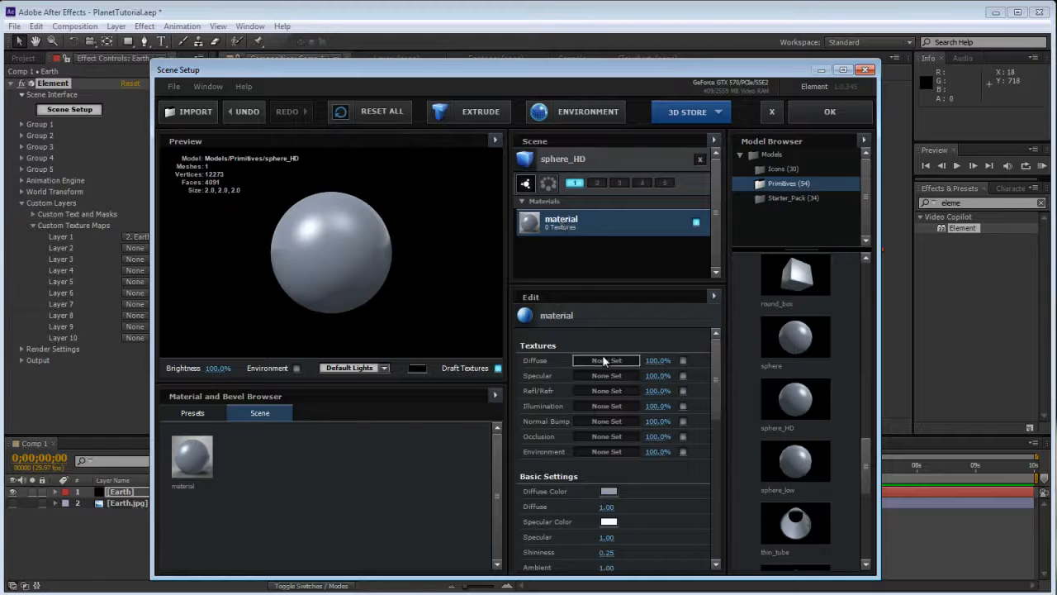
{"action": "left_click", "coordinate": [603, 360]}
{"action": "left_click", "coordinate": [635, 307]}
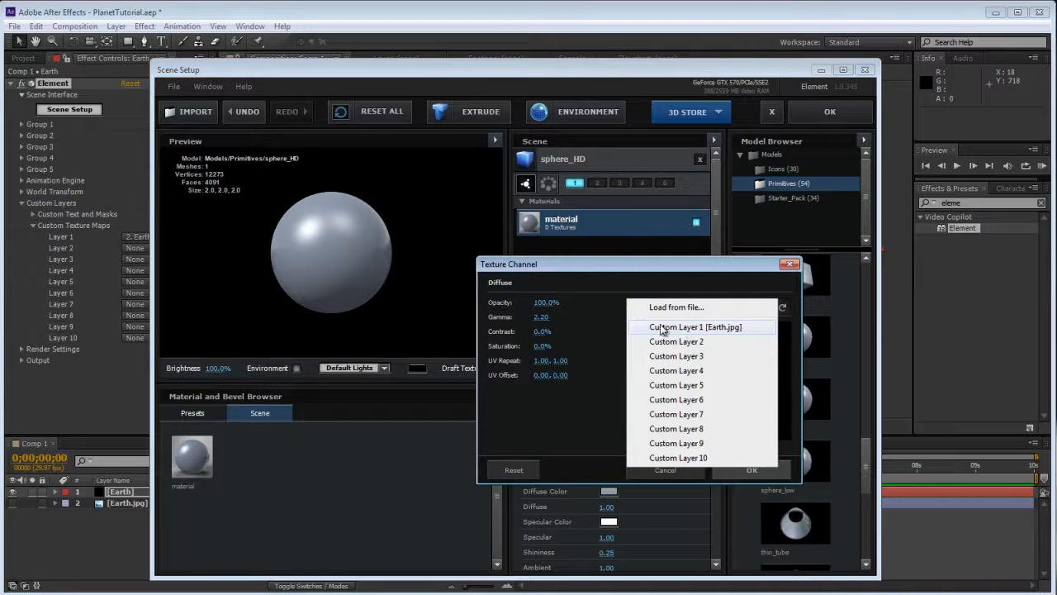
{"action": "left_click", "coordinate": [663, 329]}
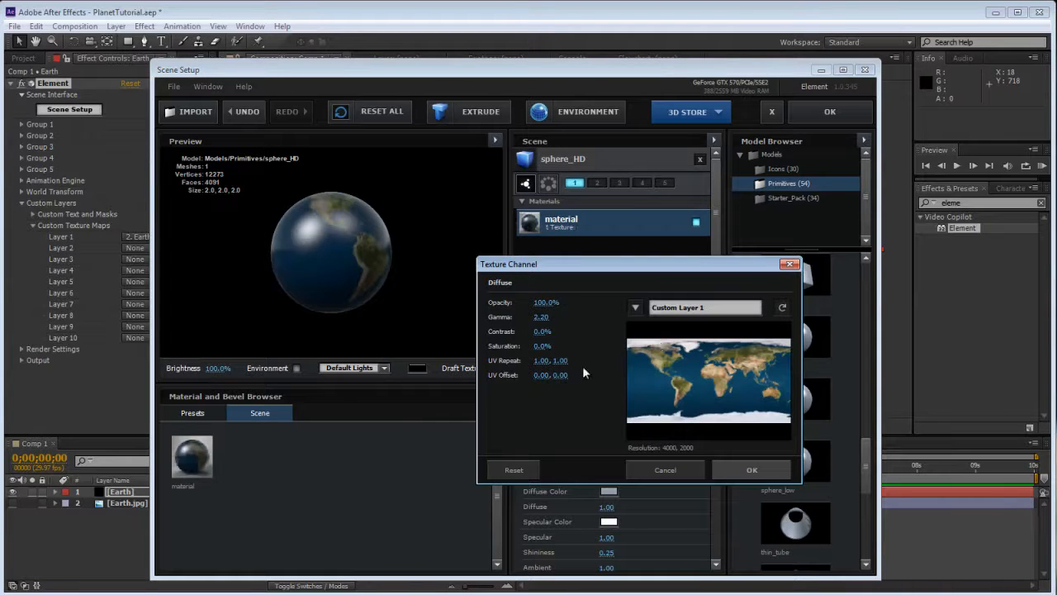
{"action": "left_click", "coordinate": [722, 467]}
{"action": "left_click_drag", "start_coordinate": [355, 268], "coordinate": [361, 247]}
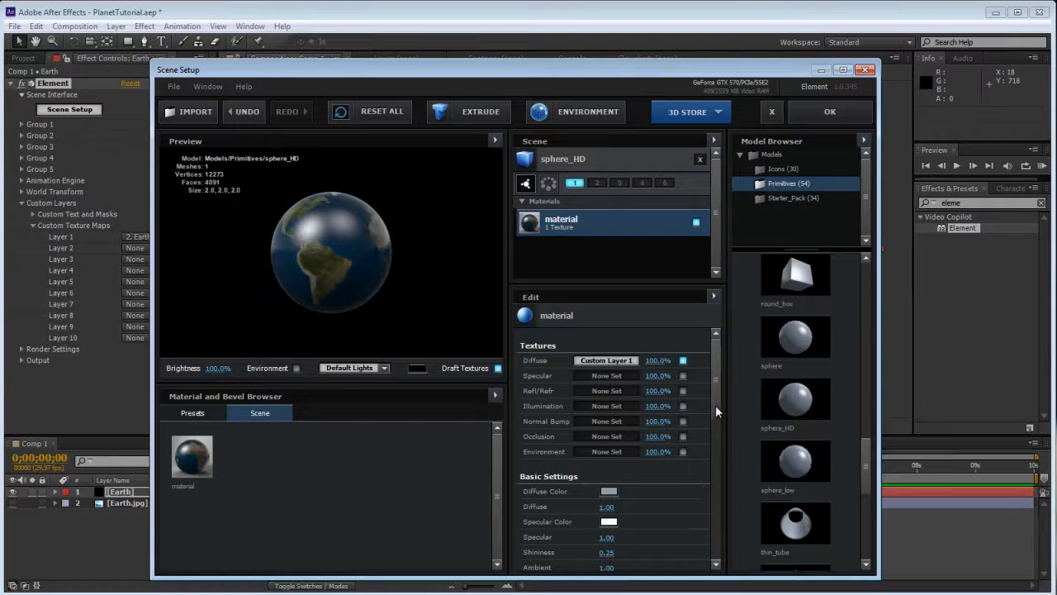
Step: Set the sphere material's Diffuse and Specular to 0.00, Shininess to 0.06 and Ambient to 20, and accept the scene
{"action": "left_click_drag", "start_coordinate": [715, 404], "coordinate": [473, 463]}
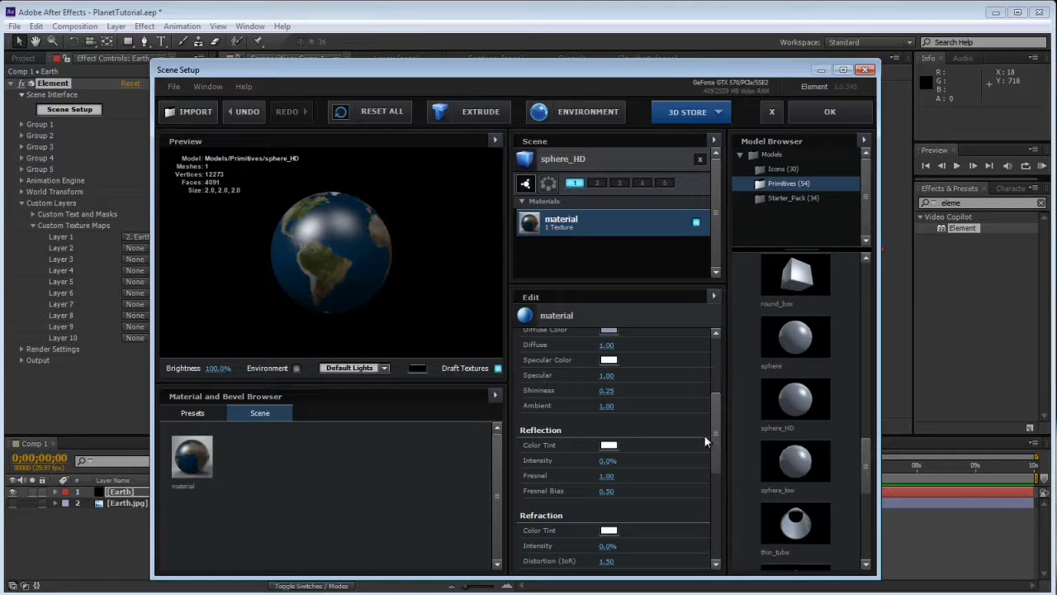
{"action": "scroll", "coordinate": [715, 430], "scroll_direction": "up", "scroll_amount": 1}
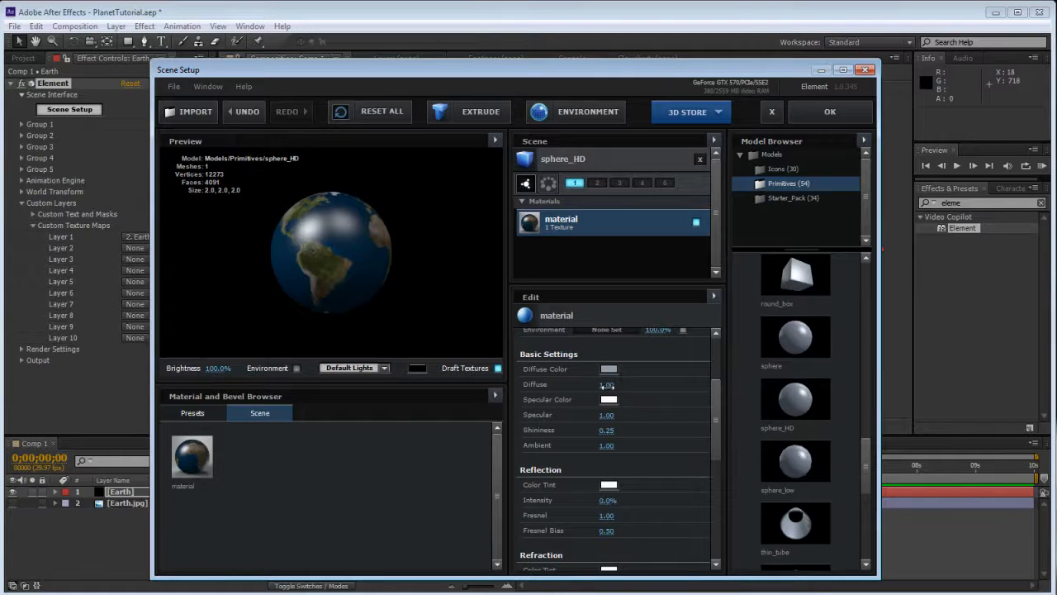
{"action": "left_click_drag", "start_coordinate": [607, 384], "coordinate": [512, 399]}
{"action": "left_click_drag", "start_coordinate": [606, 429], "coordinate": [496, 420]}
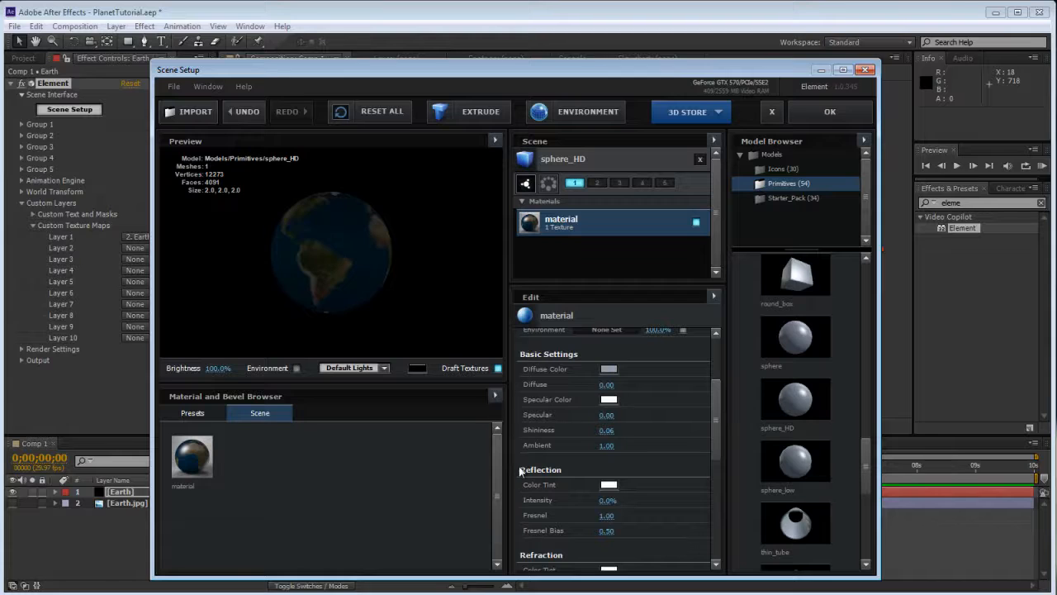
{"action": "left_click", "coordinate": [608, 446]}
{"action": "type", "text": "20"}
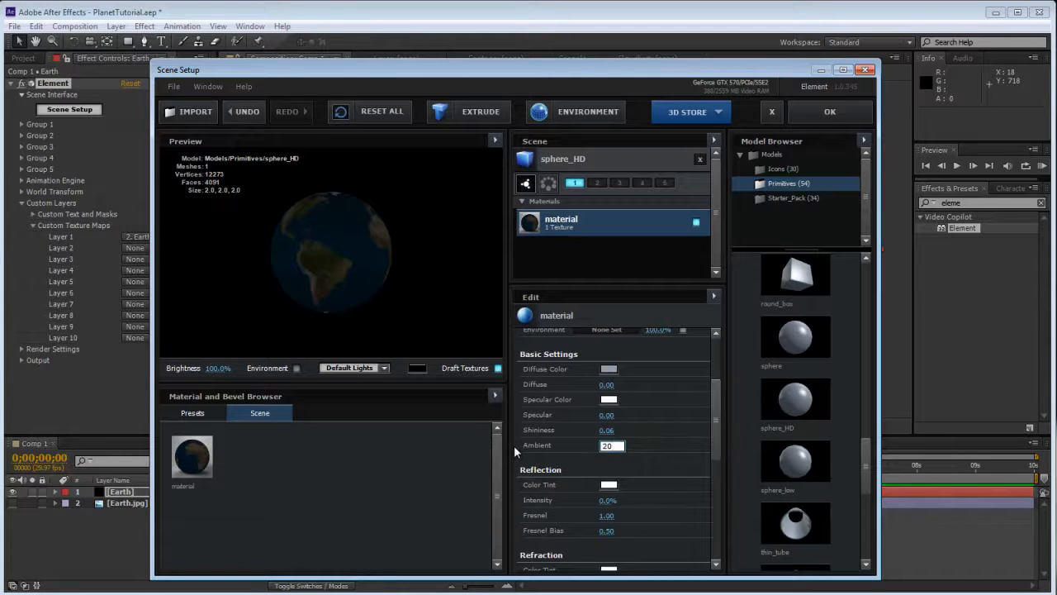
{"action": "key", "text": "Return"}
{"action": "left_click_drag", "start_coordinate": [331, 250], "coordinate": [393, 328]}
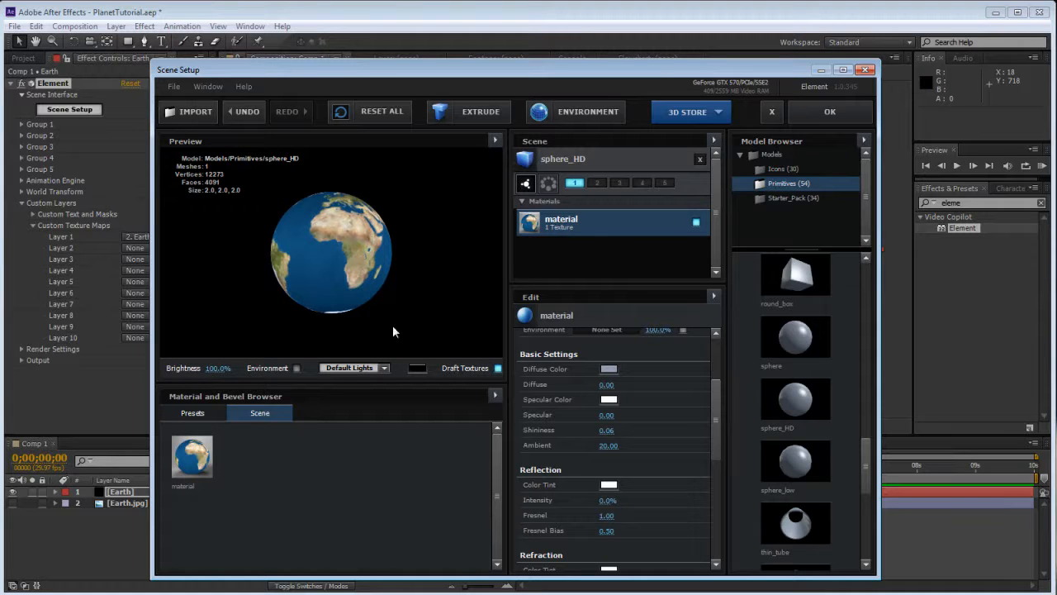
{"action": "left_click", "coordinate": [813, 119]}
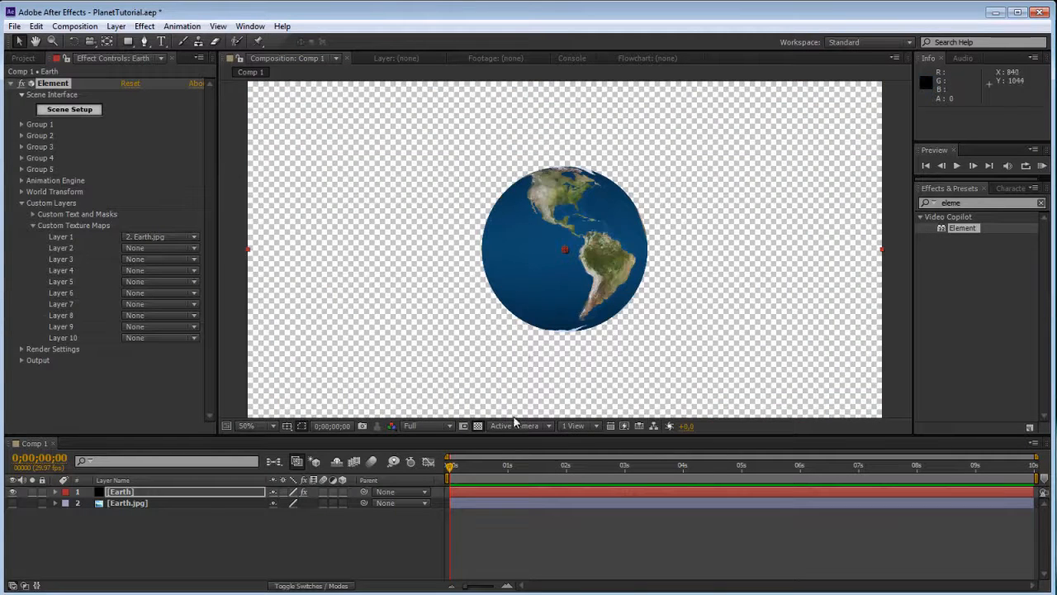
Step: Turn off the composition's transparency grid and set the Particle Look size of Element's Group 1 to 14
{"action": "left_click", "coordinate": [477, 426]}
{"action": "left_click", "coordinate": [21, 203]}
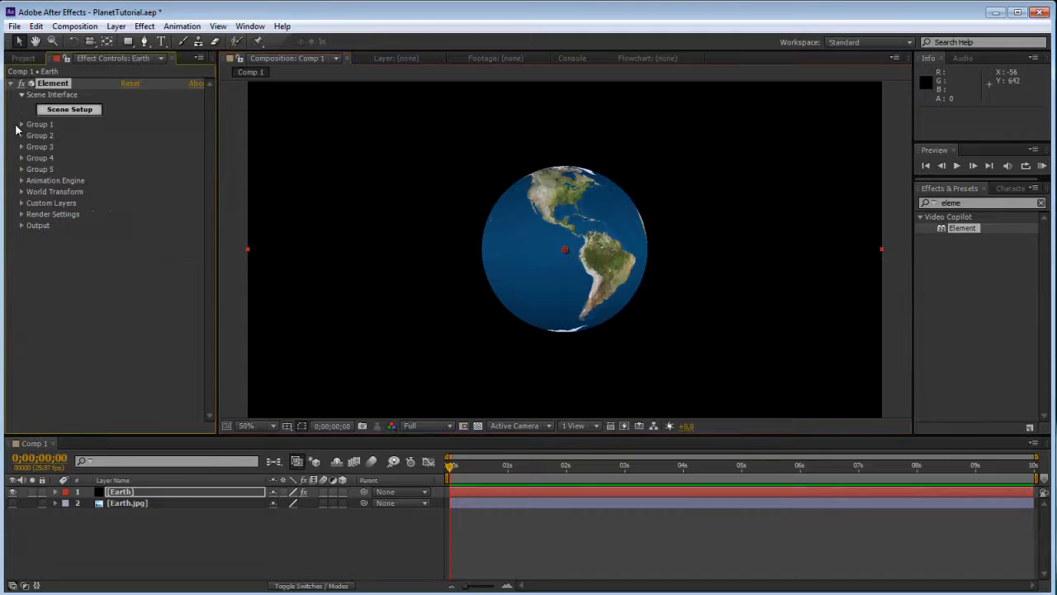
{"action": "left_click", "coordinate": [22, 124]}
{"action": "left_click", "coordinate": [32, 147]}
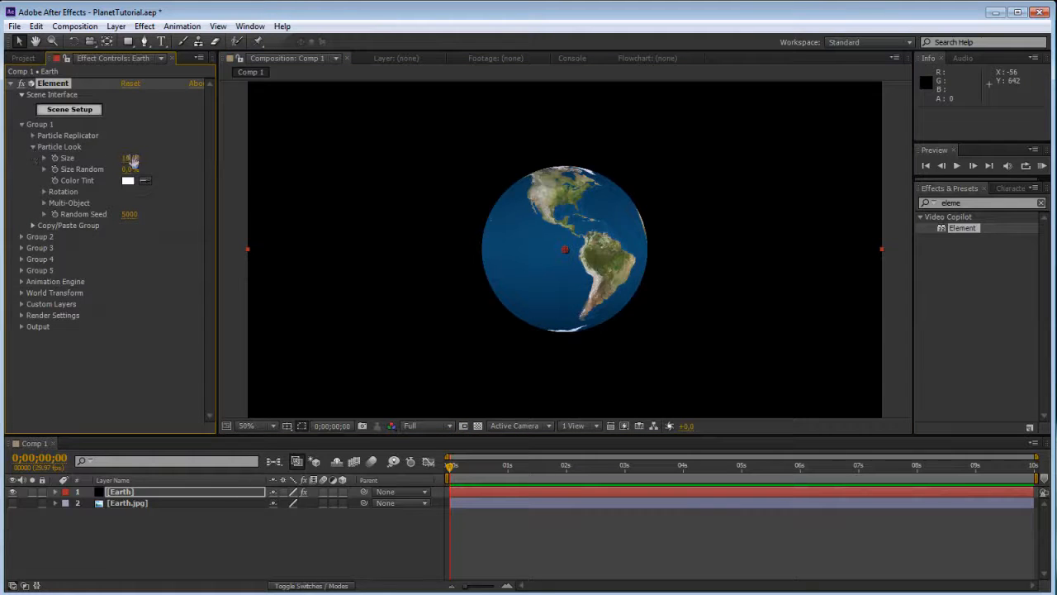
{"action": "left_click_drag", "start_coordinate": [153, 157], "coordinate": [161, 157]}
{"action": "left_click", "coordinate": [133, 158]}
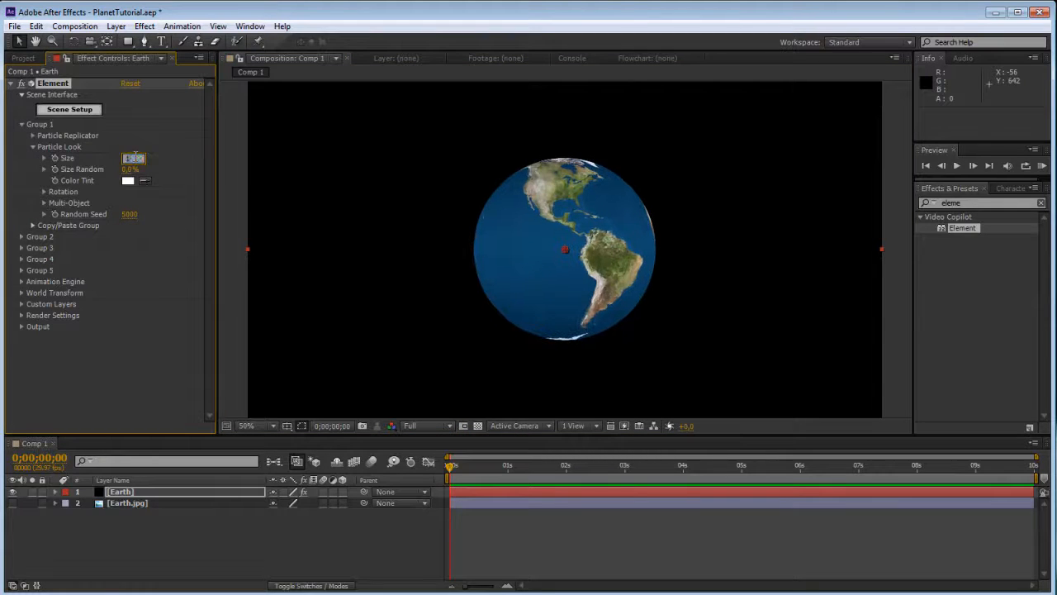
{"action": "type", "text": "14"}
{"action": "key", "text": "Return"}
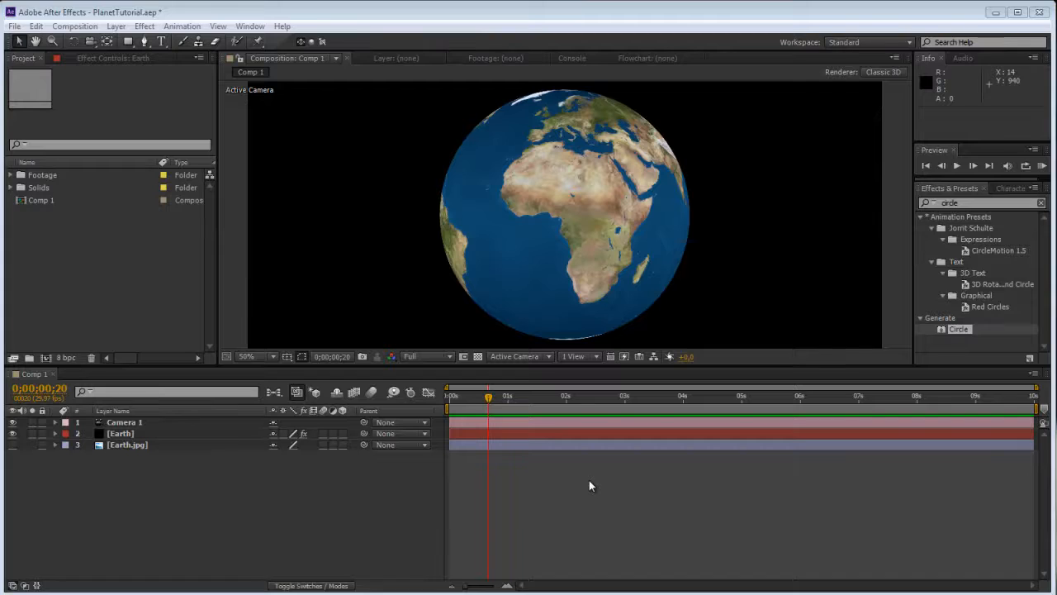
Step: Create a 500 x 500 px orange solid named "Marker"
{"action": "key", "text": "ctrl+y"}
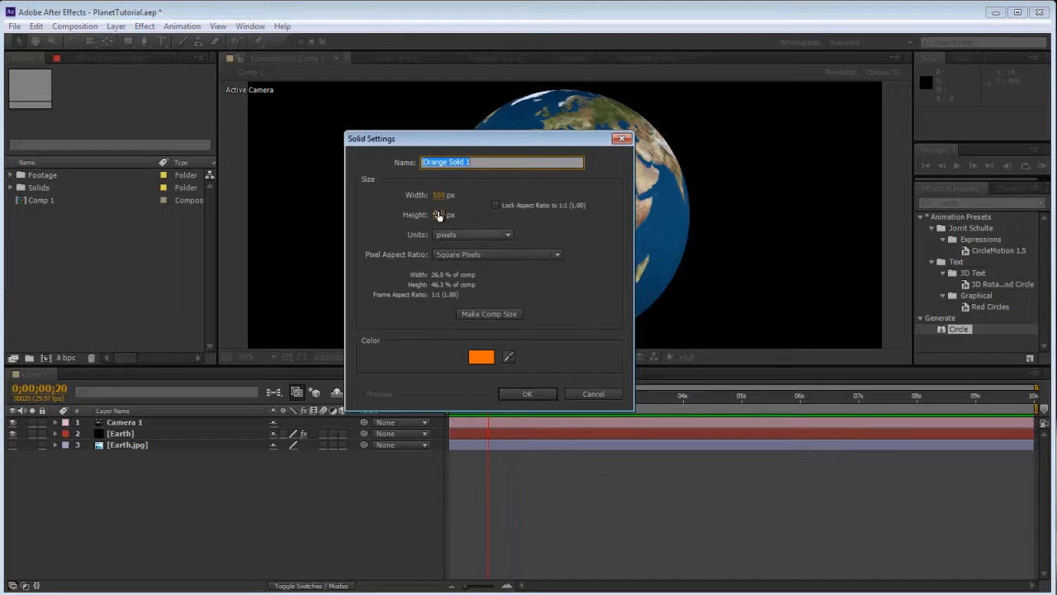
{"action": "left_click", "coordinate": [481, 357]}
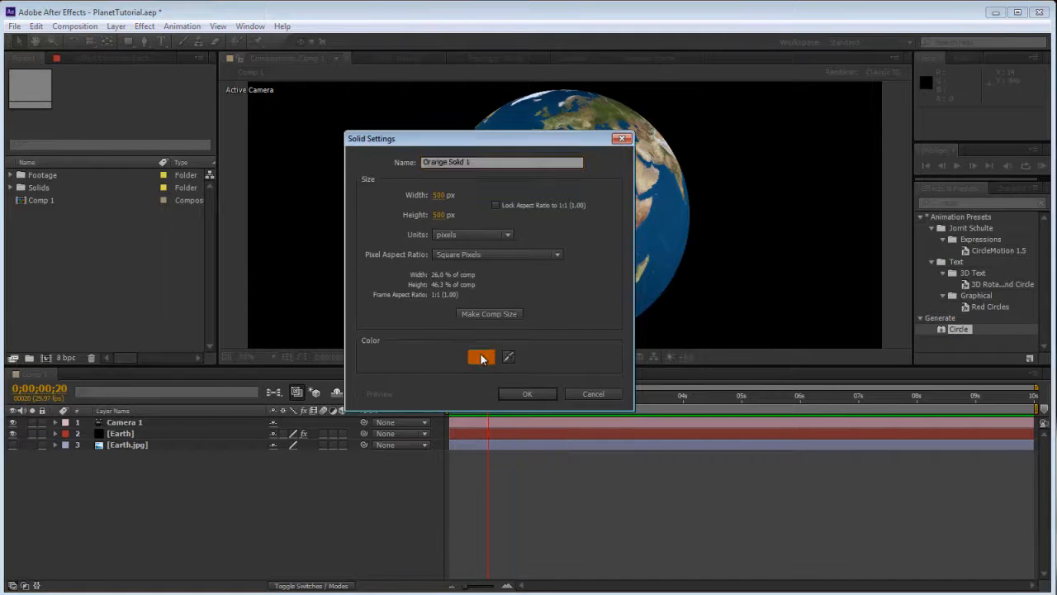
{"action": "left_click", "coordinate": [371, 473]}
{"action": "left_click_drag", "start_coordinate": [474, 162], "coordinate": [350, 185]}
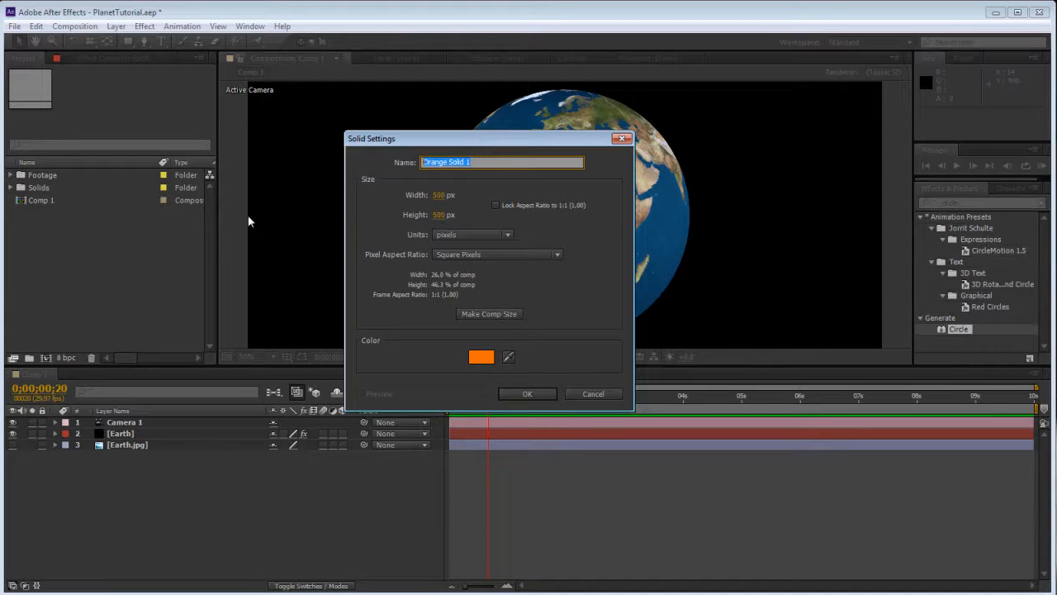
{"action": "type", "text": "Marker"}
{"action": "key", "text": "Return"}
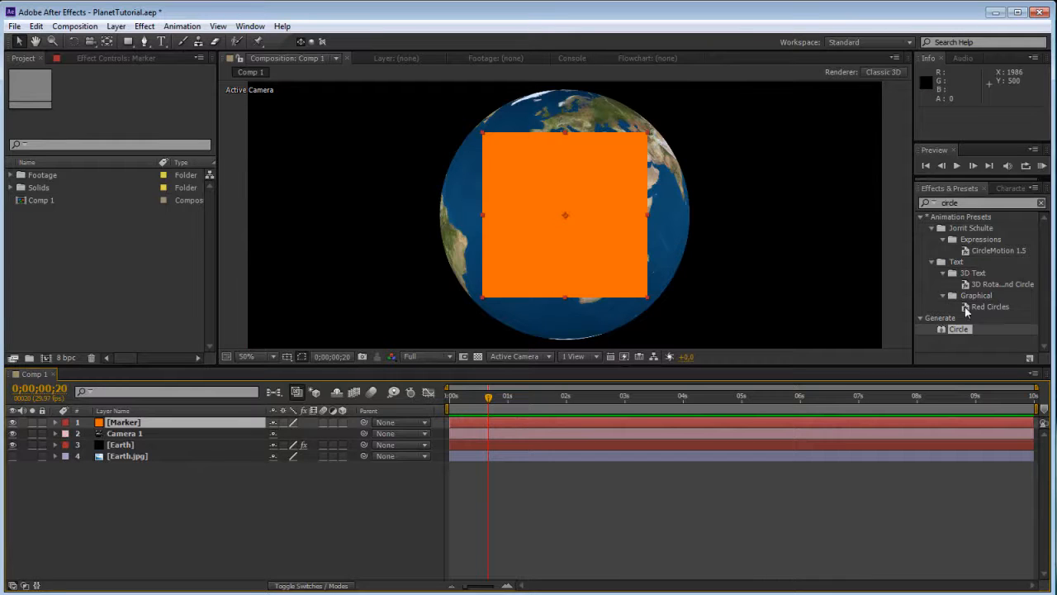
Step: Apply the Circle effect to the Marker layer and keyframe its Radius at 0 on the first frame
{"action": "mouse_move", "coordinate": [951, 330]}
{"action": "left_mouse_down"}
{"action": "mouse_move", "coordinate": [553, 188]}
{"action": "mouse_move", "coordinate": [545, 198]}
{"action": "left_mouse_up"}
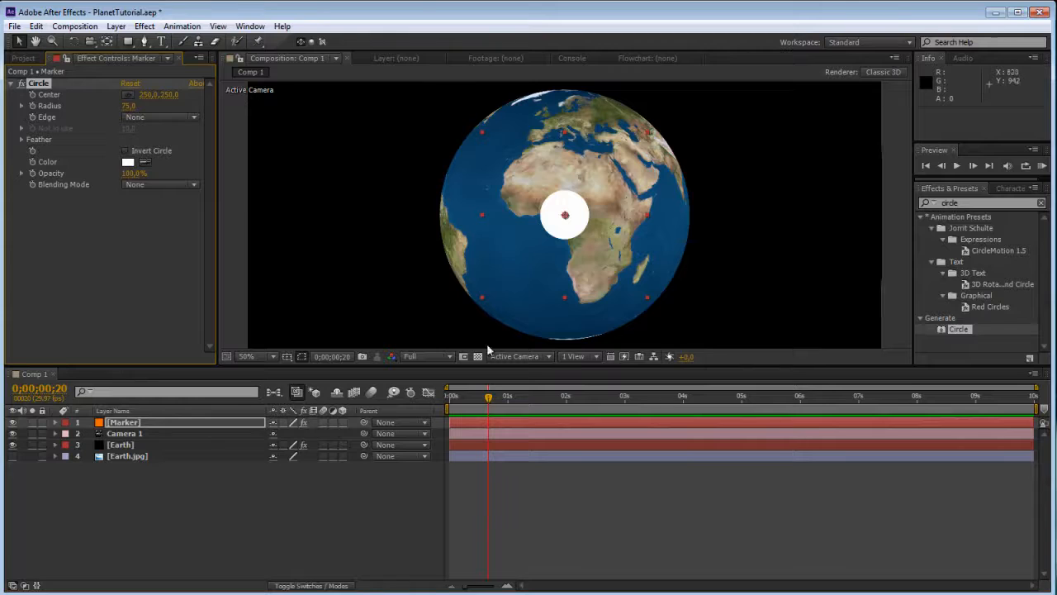
{"action": "left_click_drag", "start_coordinate": [481, 398], "coordinate": [438, 431]}
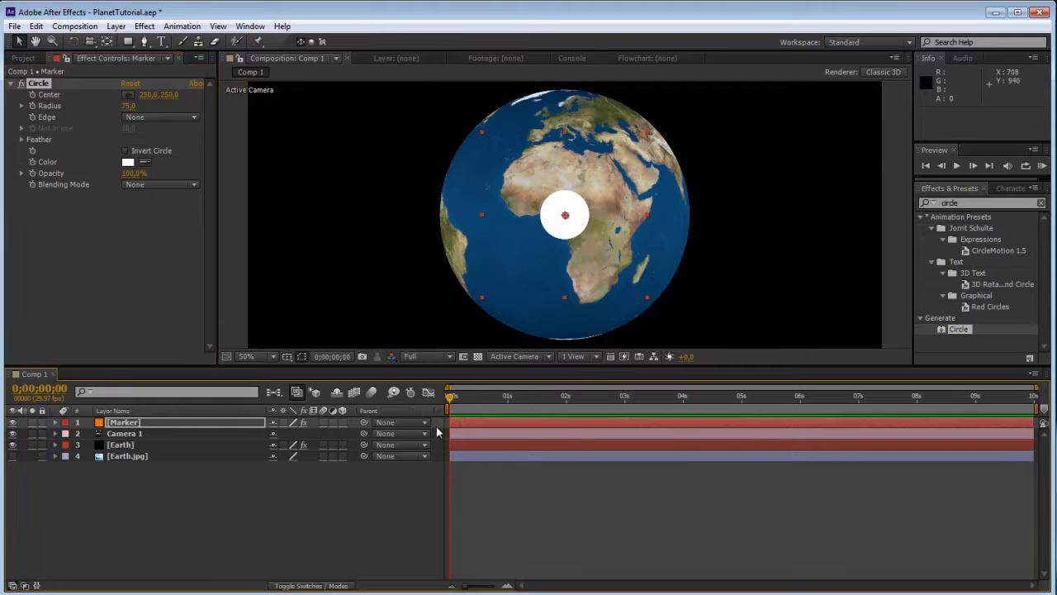
{"action": "left_click", "coordinate": [33, 109]}
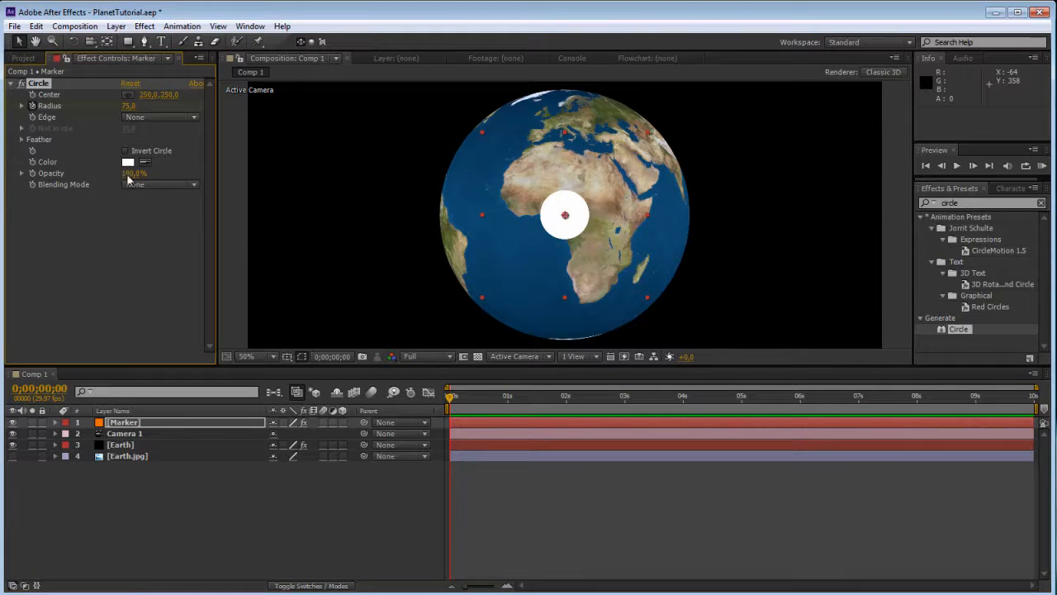
{"action": "left_click", "coordinate": [129, 106]}
{"action": "type", "text": "0"}
{"action": "key", "text": "Return"}
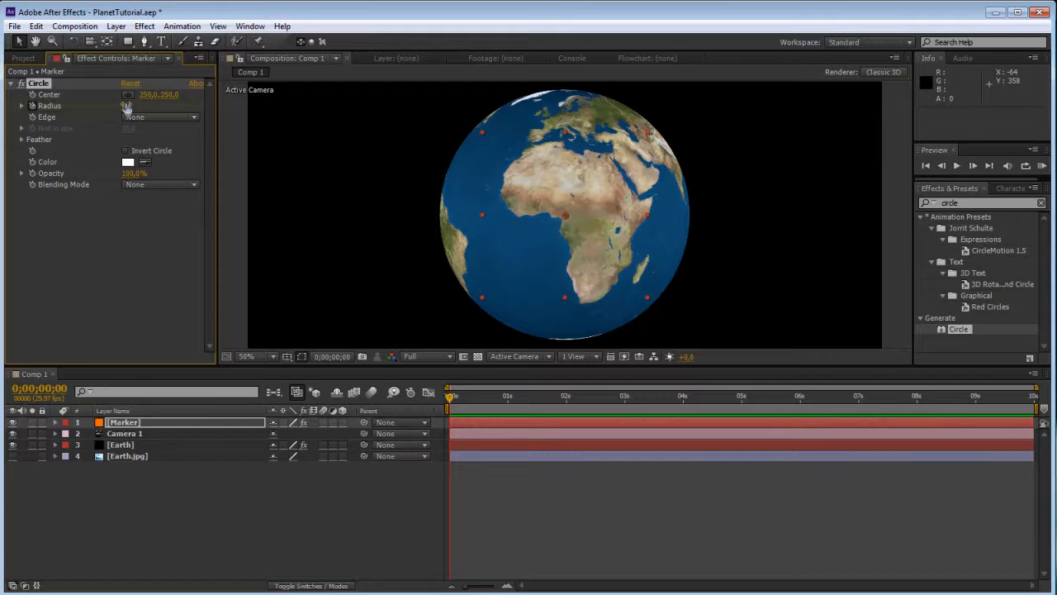
Step: Add a second Radius keyframe of 44 at frame 5 for the Marker layer's Circle effect
{"action": "key", "text": "u"}
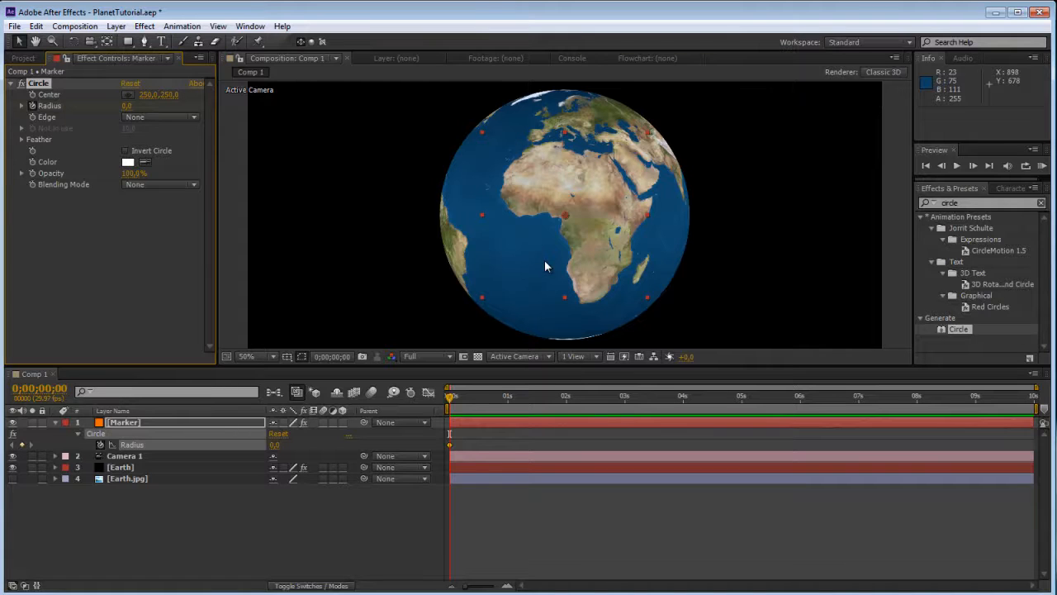
{"action": "key", "text": "Page_Down"}
{"action": "key", "text": "Page_Down"}
{"action": "key", "text": "Page_Down"}
{"action": "key", "text": "Page_Down"}
{"action": "key", "text": "Page_Down"}
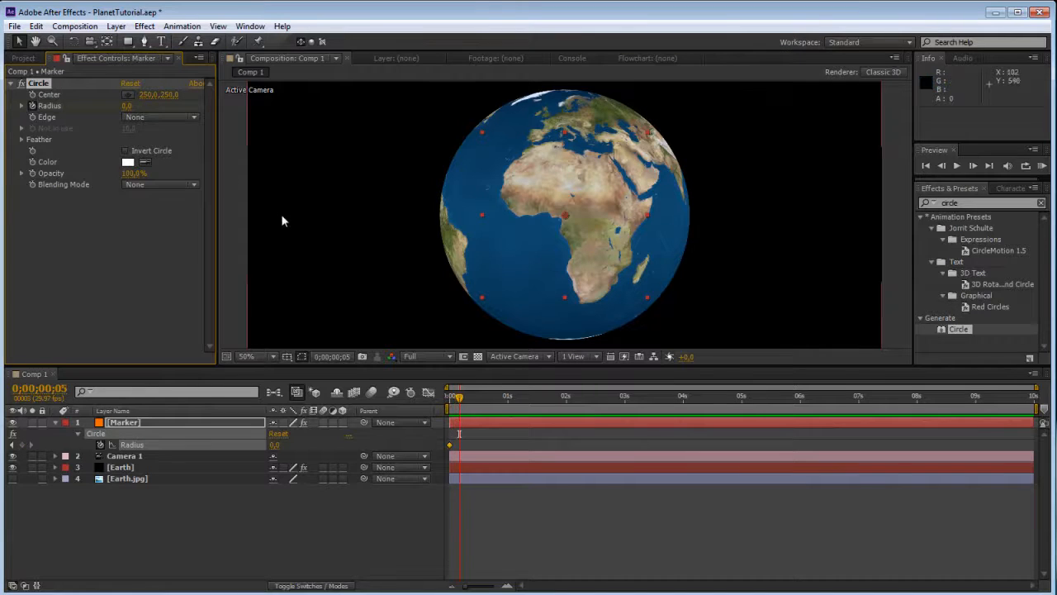
{"action": "left_click_drag", "start_coordinate": [124, 105], "coordinate": [146, 99]}
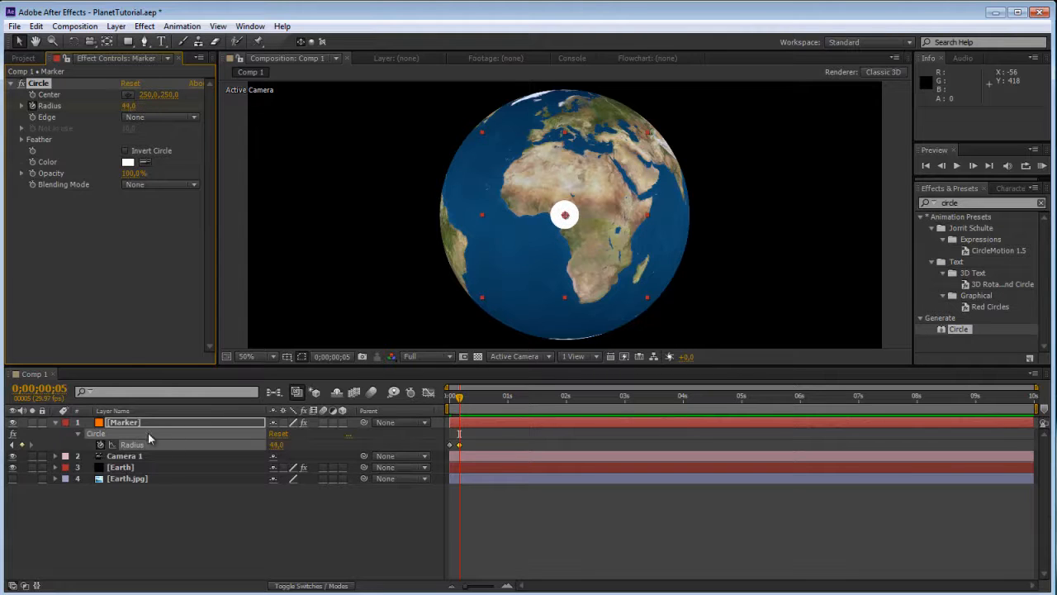
Step: Duplicate the Circle effect and give the copy a Thickness edge, Normal blending mode and a Radius of 62 at frame 5
{"action": "key", "text": "ctrl+d"}
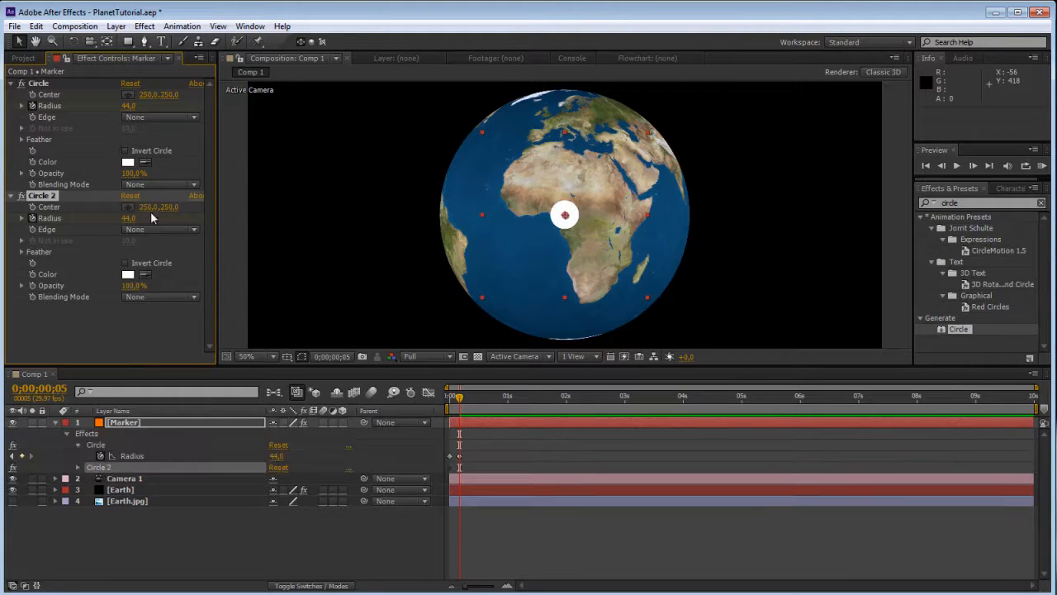
{"action": "left_click", "coordinate": [161, 230]}
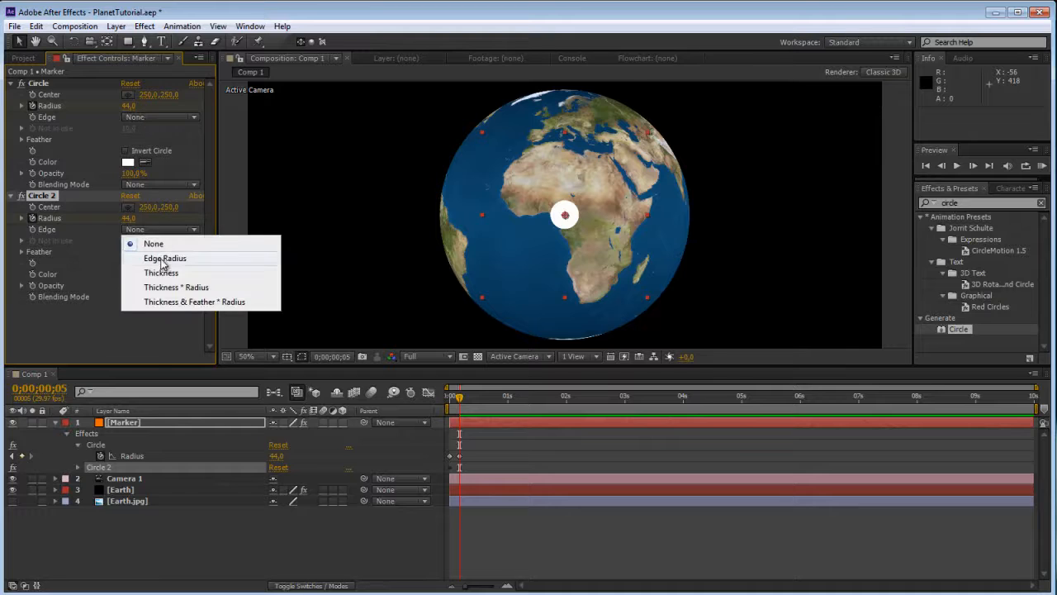
{"action": "left_click", "coordinate": [164, 272]}
{"action": "left_click_drag", "start_coordinate": [132, 220], "coordinate": [150, 266]}
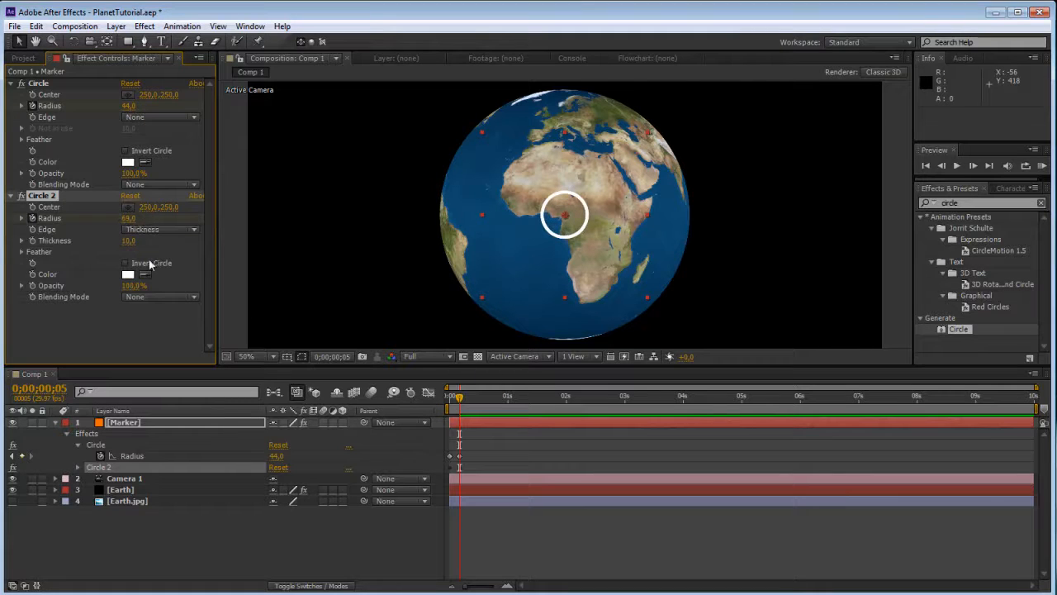
{"action": "left_click", "coordinate": [153, 299]}
{"action": "left_click", "coordinate": [166, 327]}
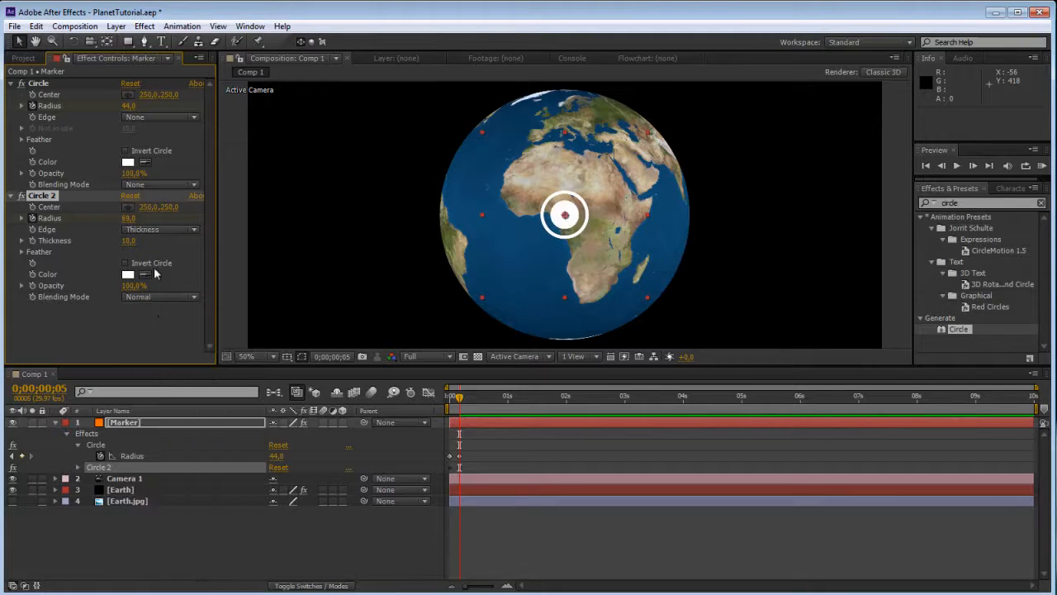
{"action": "left_click", "coordinate": [126, 218]}
{"action": "left_click", "coordinate": [97, 310]}
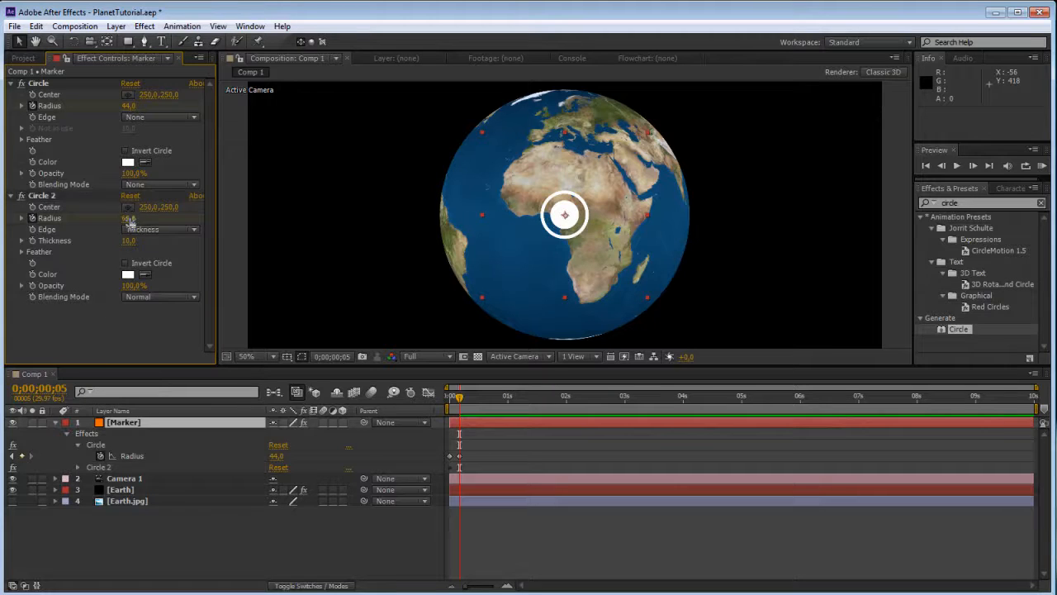
{"action": "left_click_drag", "start_coordinate": [129, 219], "coordinate": [126, 218]}
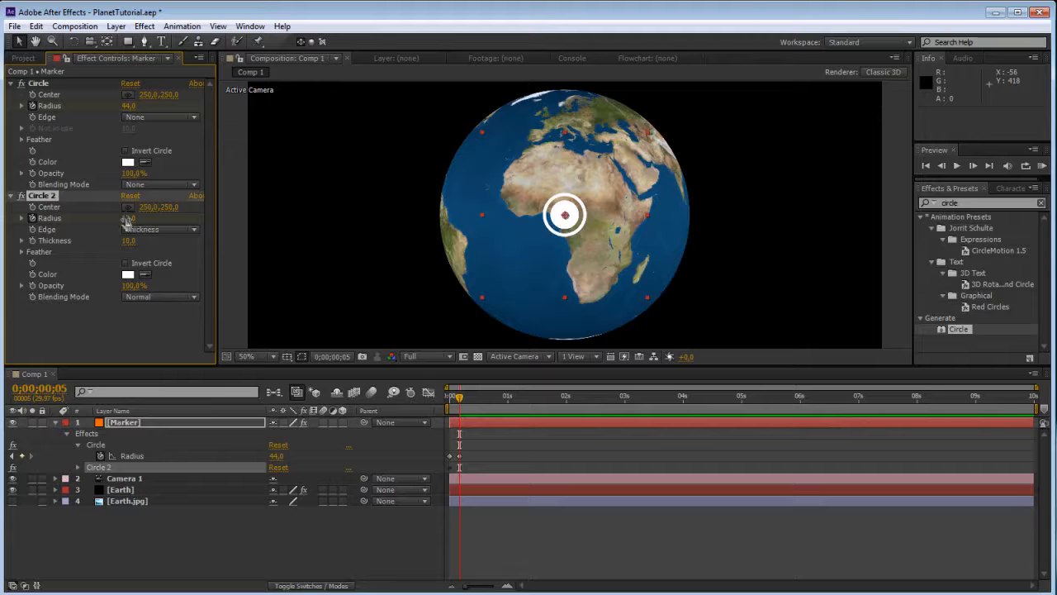
Step: Duplicate the ring effect twice, setting the Radius to 82 for Circle 3 and 101 for Circle 4
{"action": "key", "text": "ctrl+d"}
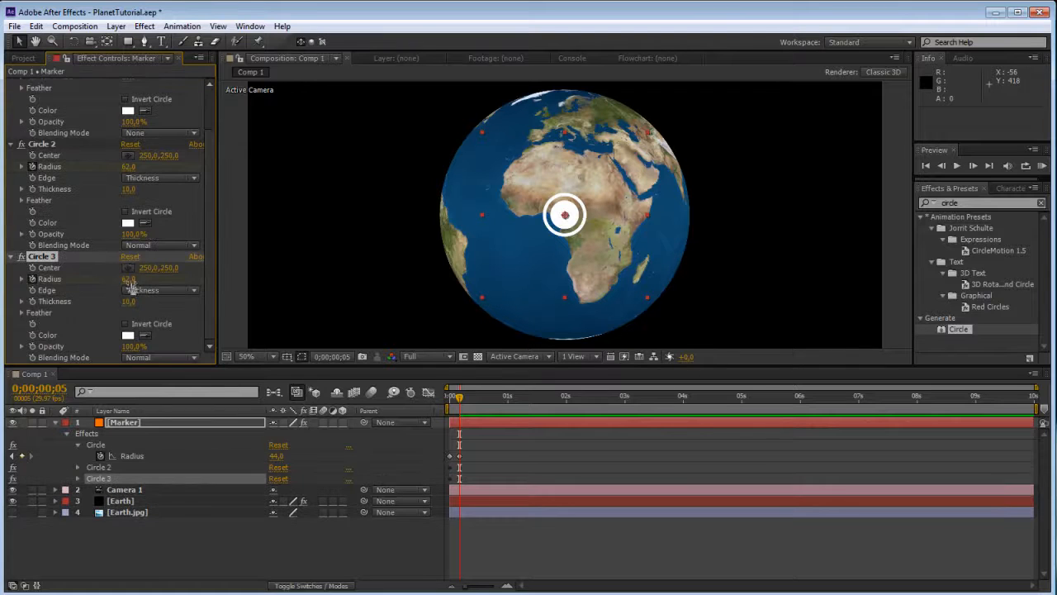
{"action": "left_click_drag", "start_coordinate": [131, 280], "coordinate": [143, 277]}
{"action": "key", "text": "ctrl+d"}
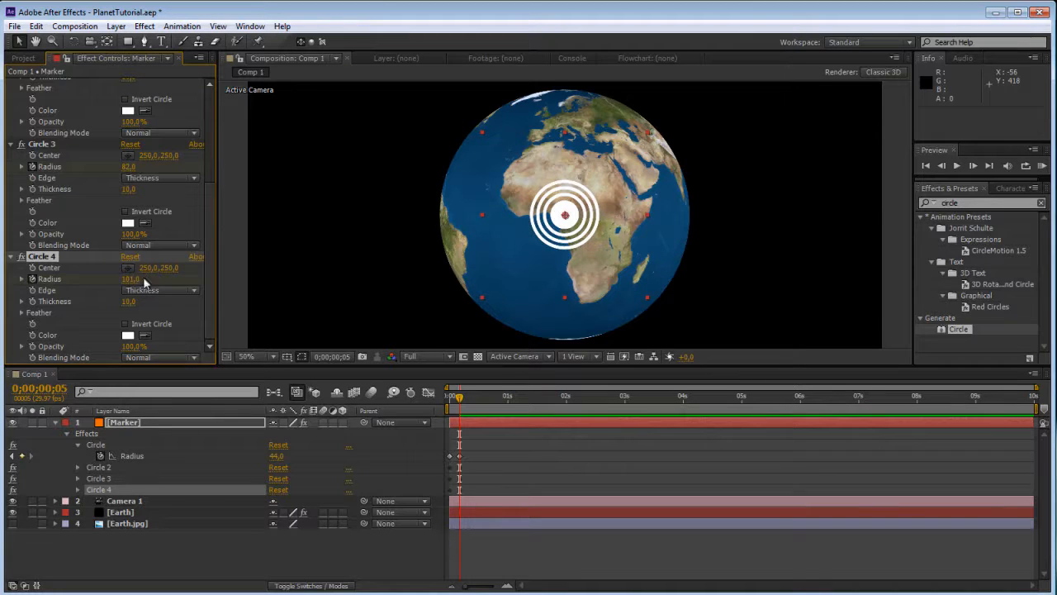
Step: Reveal the Marker layer's keyframes and move Circle 2's second Radius keyframe to frame 10
{"action": "key", "text": "u"}
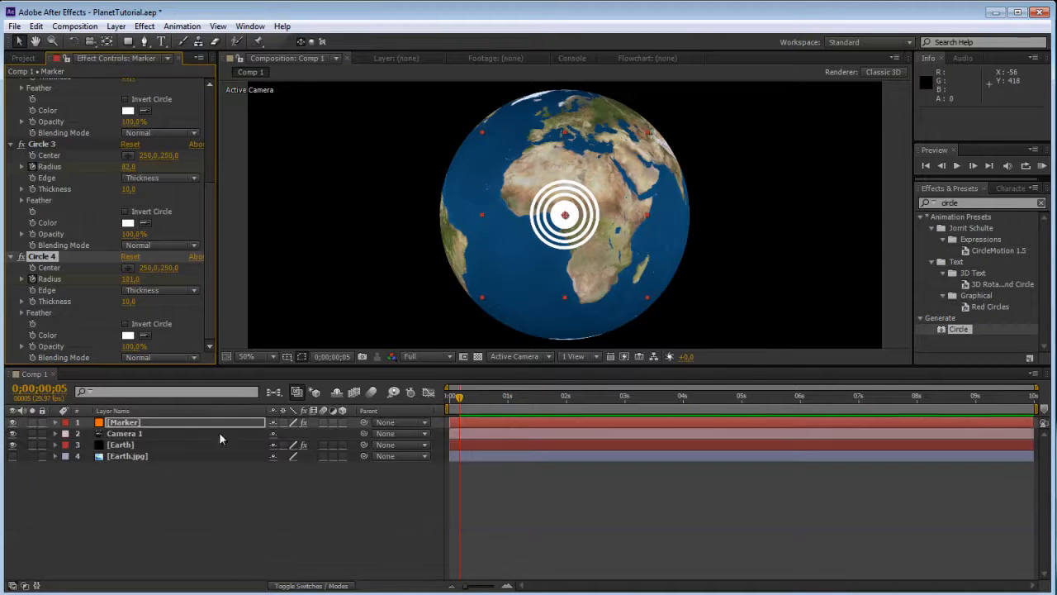
{"action": "left_click", "coordinate": [146, 419]}
{"action": "key", "text": "u"}
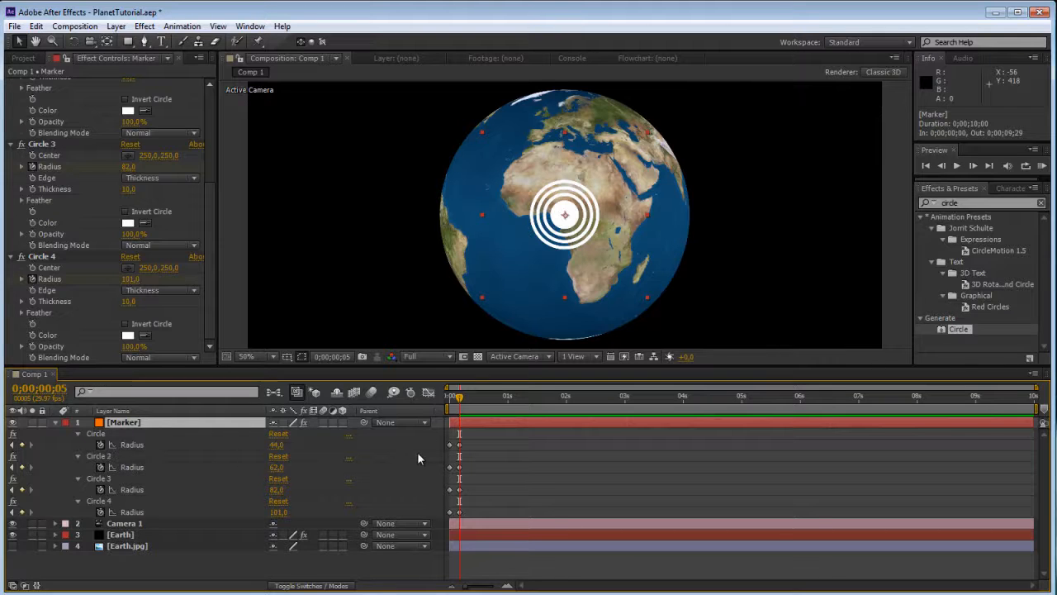
{"action": "left_click", "coordinate": [111, 455]}
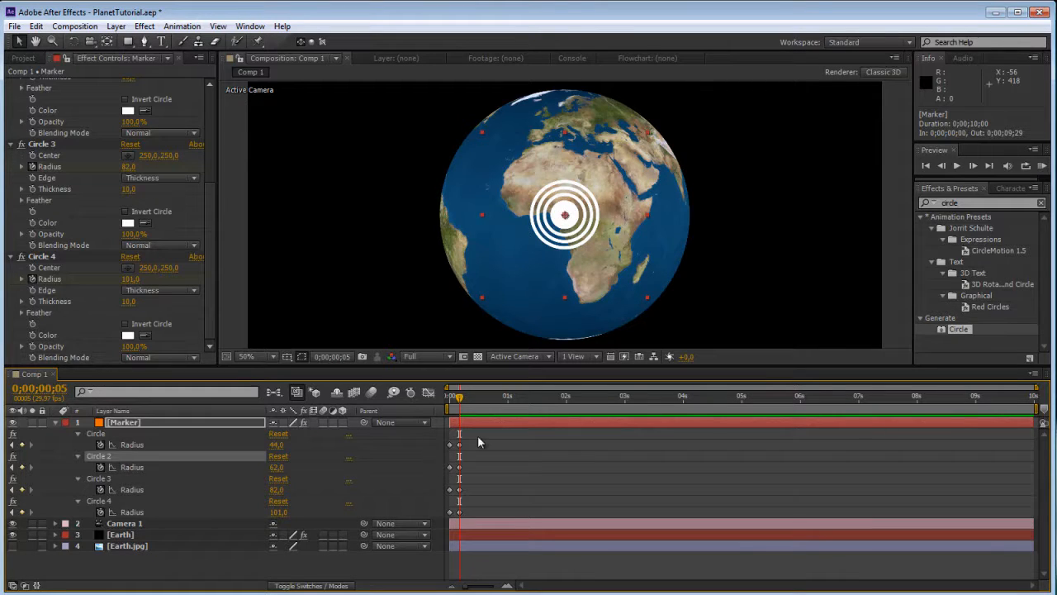
{"action": "key", "text": "Page_Down"}
{"action": "key", "text": "Page_Down"}
{"action": "key", "text": "Page_Down"}
{"action": "key", "text": "Page_Down"}
{"action": "key", "text": "Page_Down"}
{"action": "left_click_drag", "start_coordinate": [461, 467], "coordinate": [469, 477]}
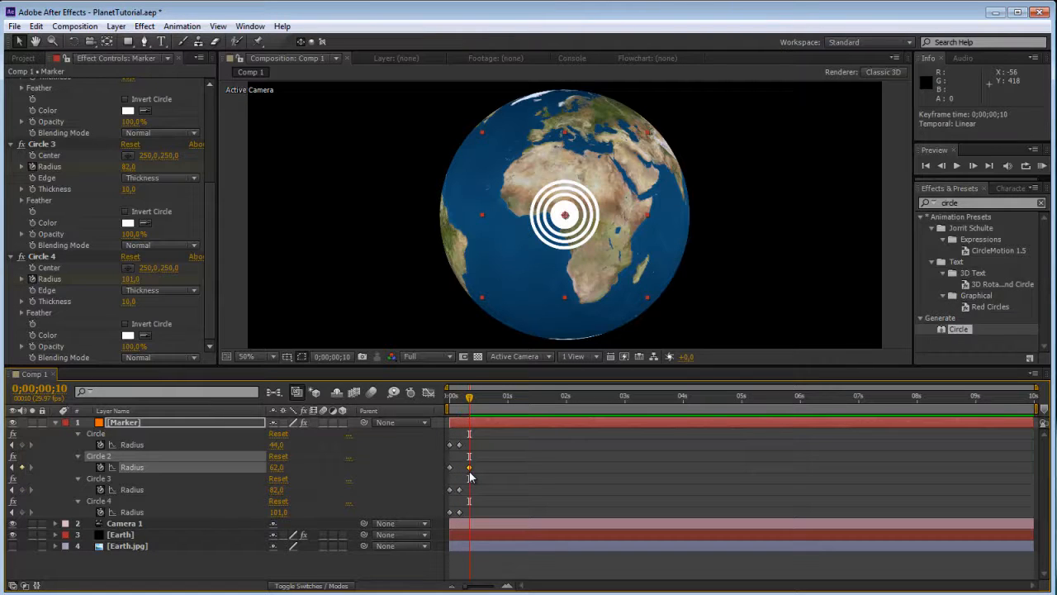
Step: Move Circle 3's second Radius keyframe to frame 15
{"action": "key", "text": "Page_Down"}
{"action": "key", "text": "Page_Down"}
{"action": "key", "text": "Page_Up"}
{"action": "key", "text": "Page_Down"}
{"action": "key", "text": "Page_Down"}
{"action": "key", "text": "Page_Down"}
{"action": "left_click_drag", "start_coordinate": [460, 491], "coordinate": [477, 494]}
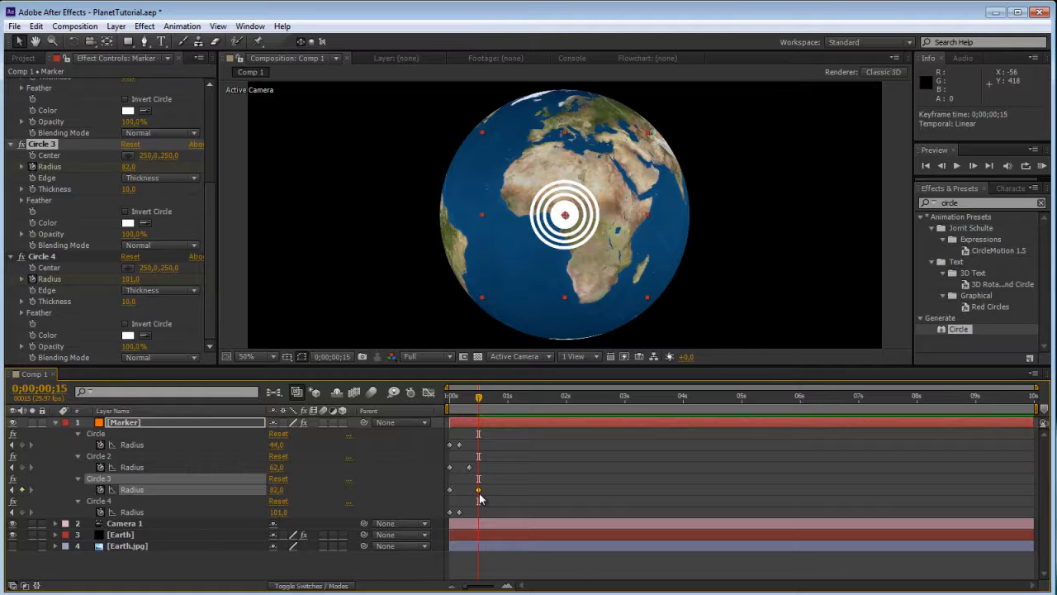
Step: Move Circle 4's second Radius keyframe to frame 20
{"action": "key", "text": "Page_Down"}
{"action": "key", "text": "Page_Down"}
{"action": "key", "text": "Page_Down"}
{"action": "key", "text": "Page_Down"}
{"action": "key", "text": "Page_Down"}
{"action": "left_click_drag", "start_coordinate": [460, 511], "coordinate": [494, 513]}
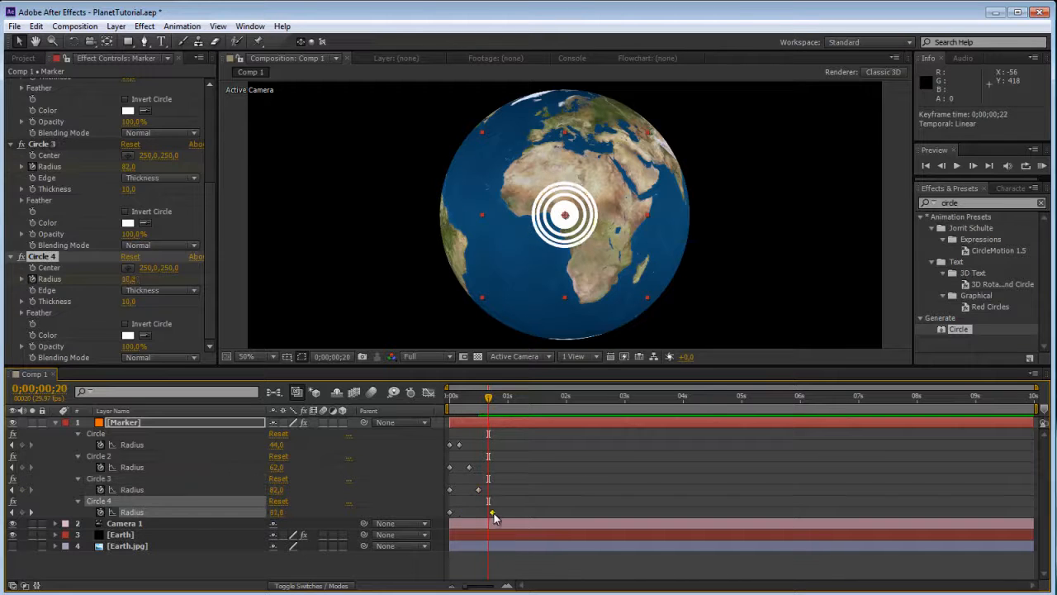
Step: Apply Easy Ease to all Radius keyframes of the four circles and preview the animation
{"action": "left_click_drag", "start_coordinate": [494, 430], "coordinate": [439, 521]}
{"action": "left_click_drag", "start_coordinate": [436, 369], "coordinate": [436, 233]}
{"action": "right_click", "coordinate": [450, 309]}
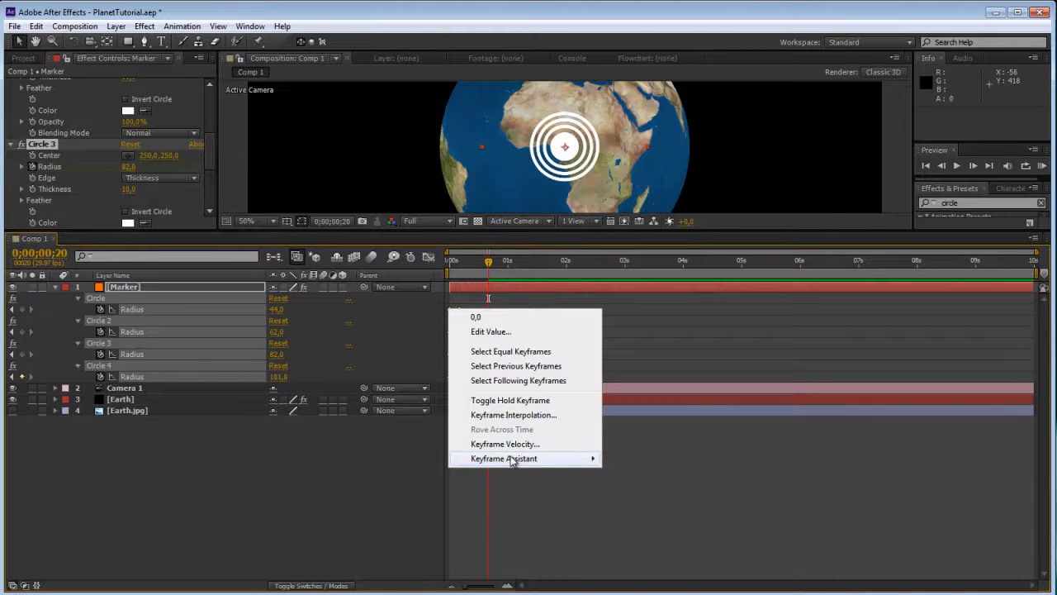
{"action": "mouse_move", "coordinate": [512, 457]}
{"action": "left_click", "coordinate": [631, 488]}
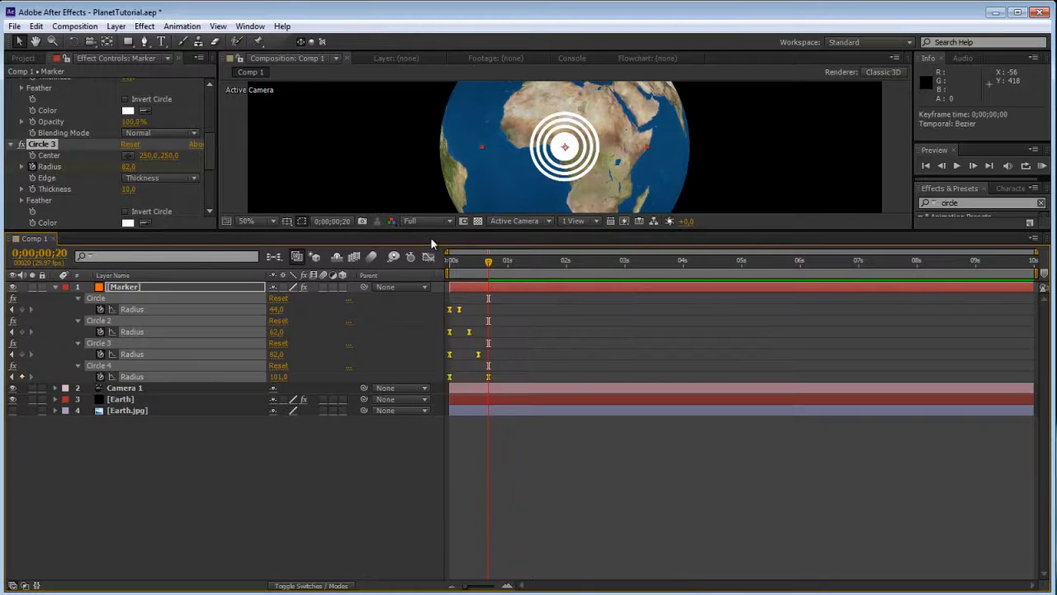
{"action": "left_click_drag", "start_coordinate": [431, 228], "coordinate": [427, 381]}
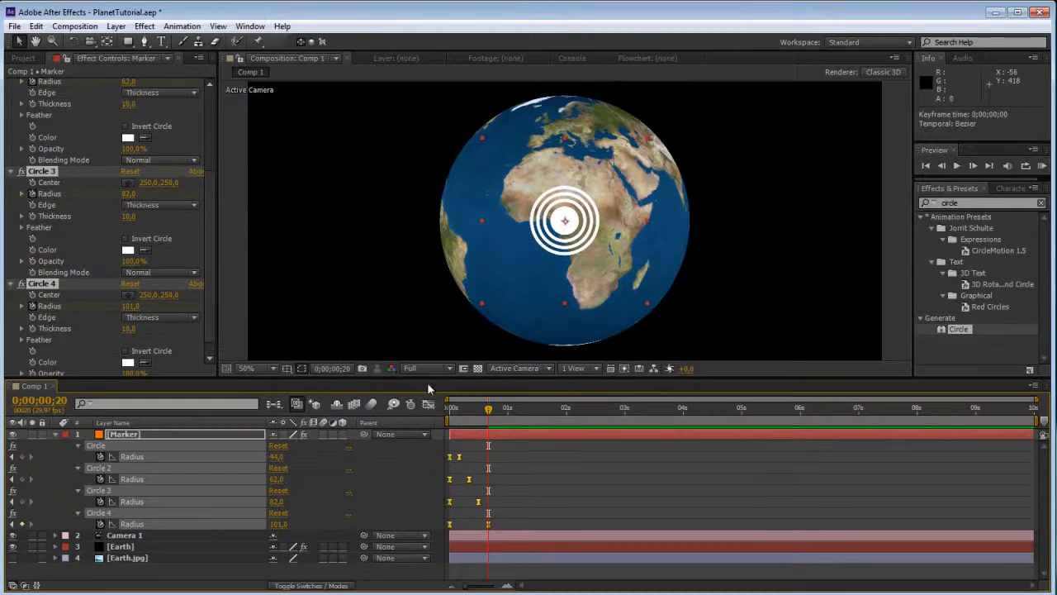
{"action": "left_click", "coordinate": [358, 578]}
{"action": "key", "text": "KP_0"}
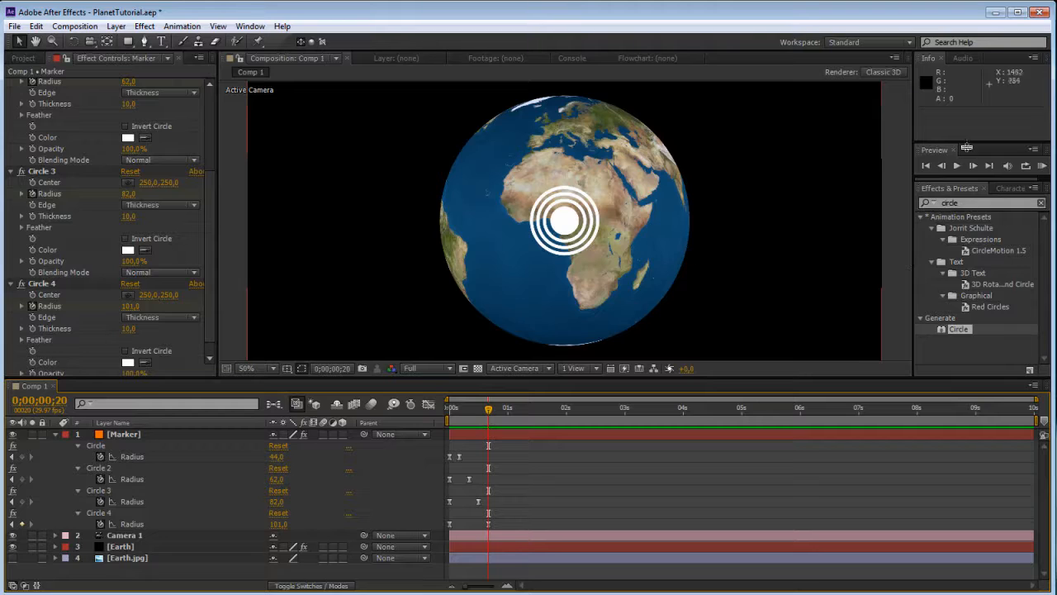
Step: Apply the Fill effect to the Marker layer and set its color to orange with a hue of 24°
{"action": "double_click", "coordinate": [967, 205]}
{"action": "type", "text": "fill"}
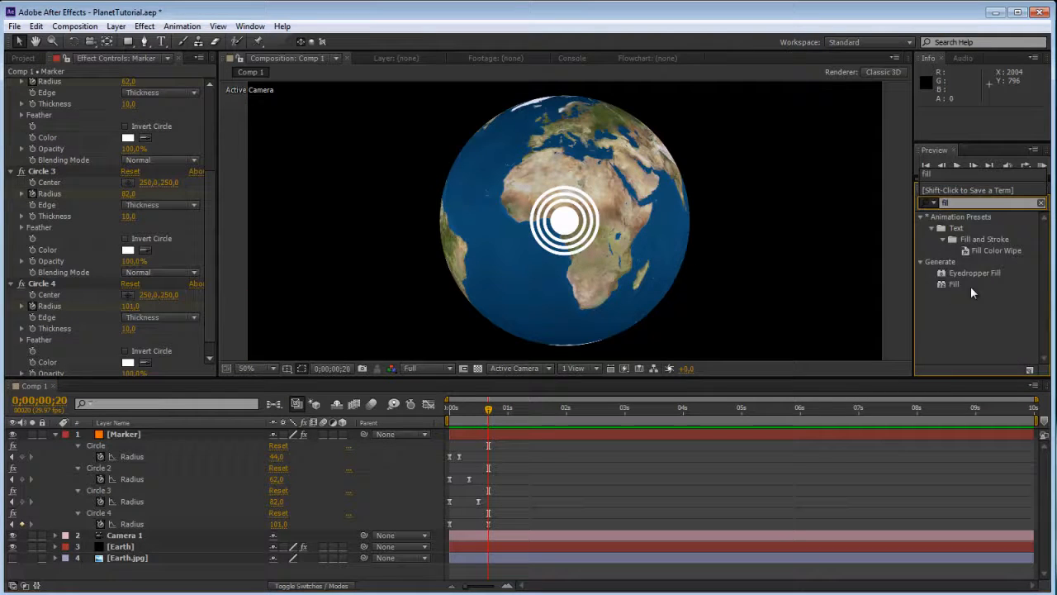
{"action": "left_click_drag", "start_coordinate": [954, 283], "coordinate": [549, 234]}
{"action": "left_click", "coordinate": [128, 323]}
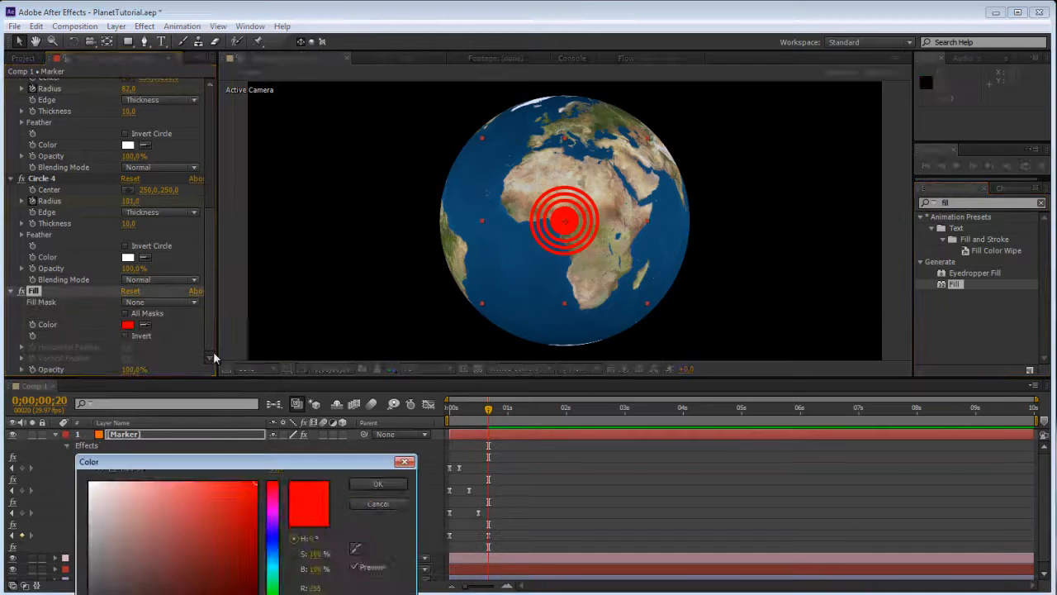
{"action": "left_click", "coordinate": [273, 593]}
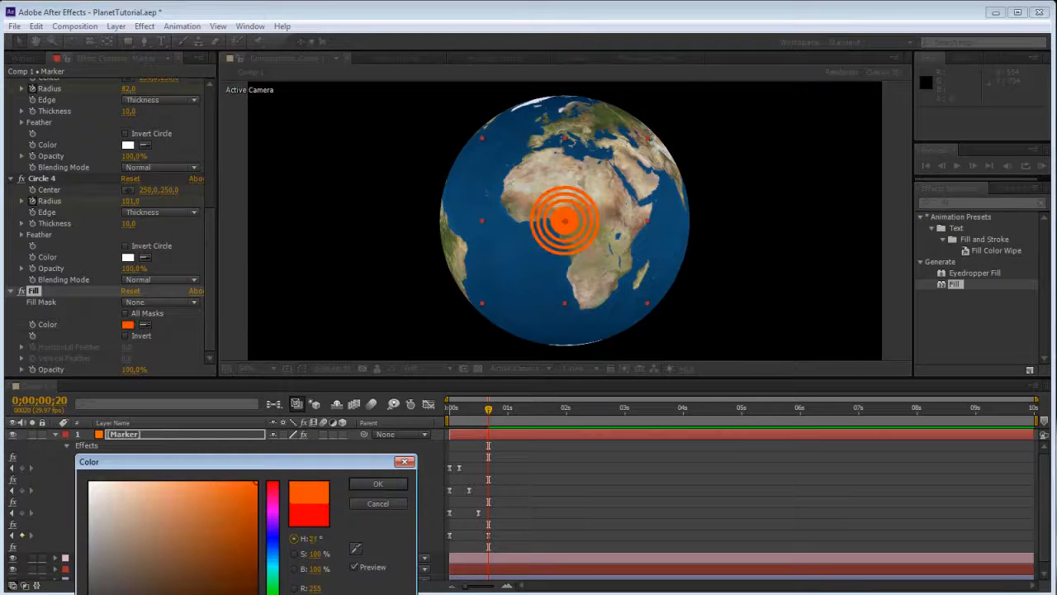
{"action": "left_click", "coordinate": [382, 484]}
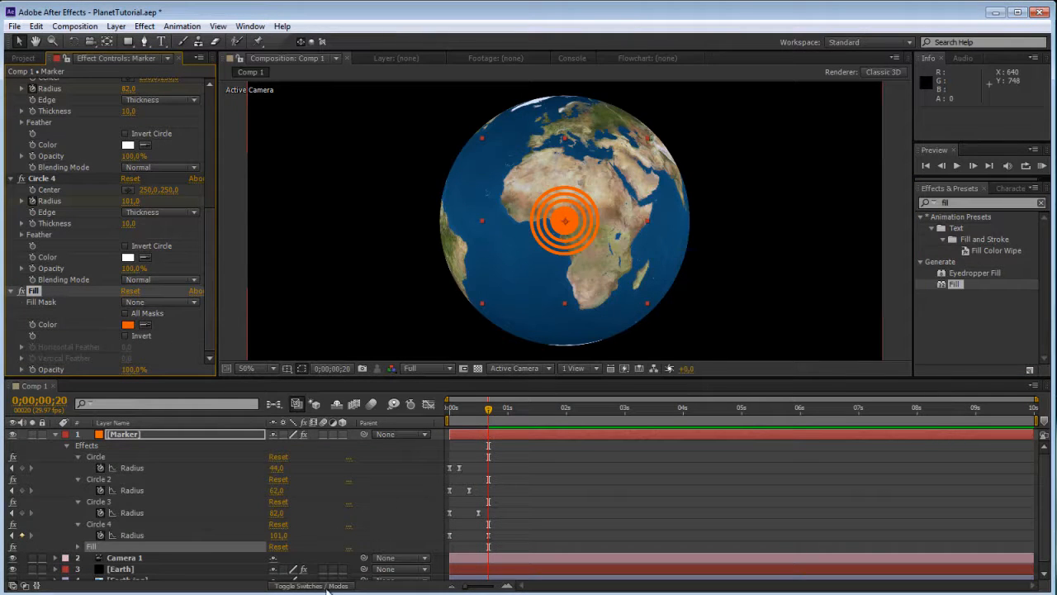
Step: Set the Marker layer's blending mode to Add
{"action": "left_click", "coordinate": [328, 585]}
{"action": "left_click", "coordinate": [293, 434]}
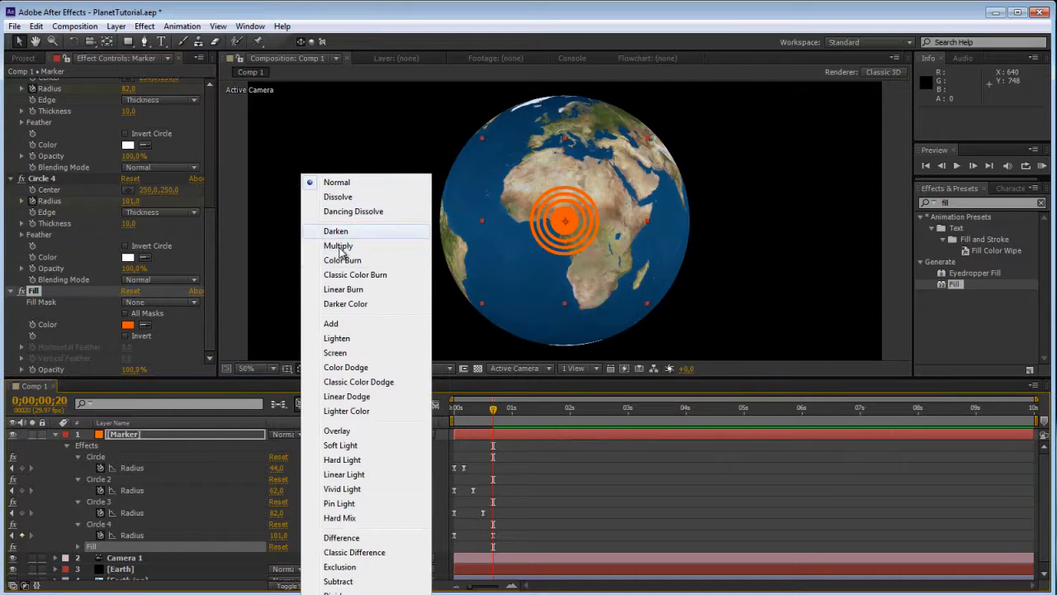
{"action": "left_click", "coordinate": [333, 324]}
Step: Change the Marker's Fill color to a redder orange with a hue of about 13°, collapse the layer and show the layer switches again
{"action": "left_click", "coordinate": [128, 324]}
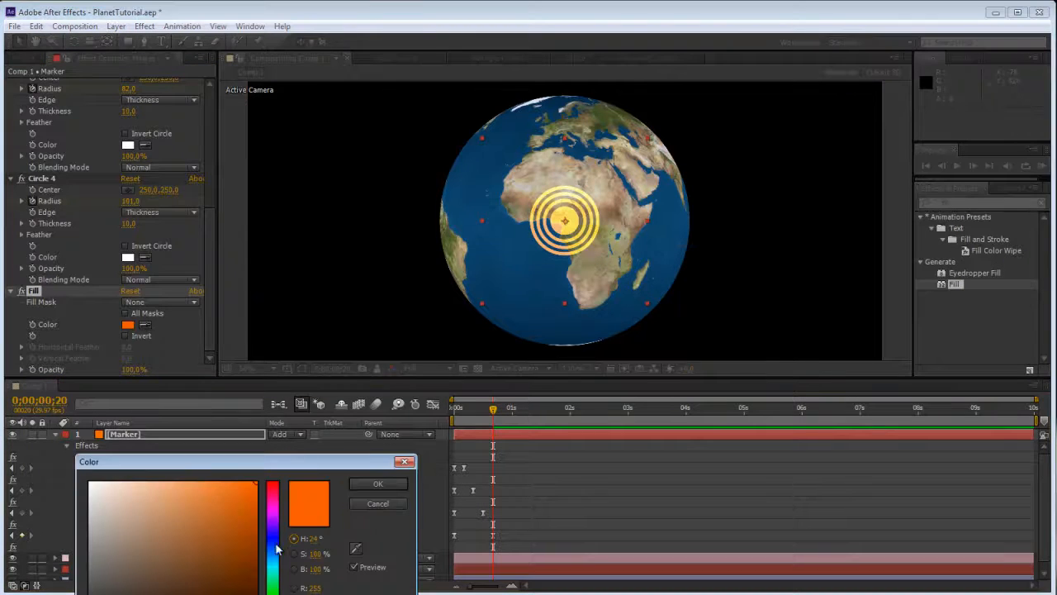
{"action": "left_click_drag", "start_coordinate": [272, 590], "coordinate": [273, 593]}
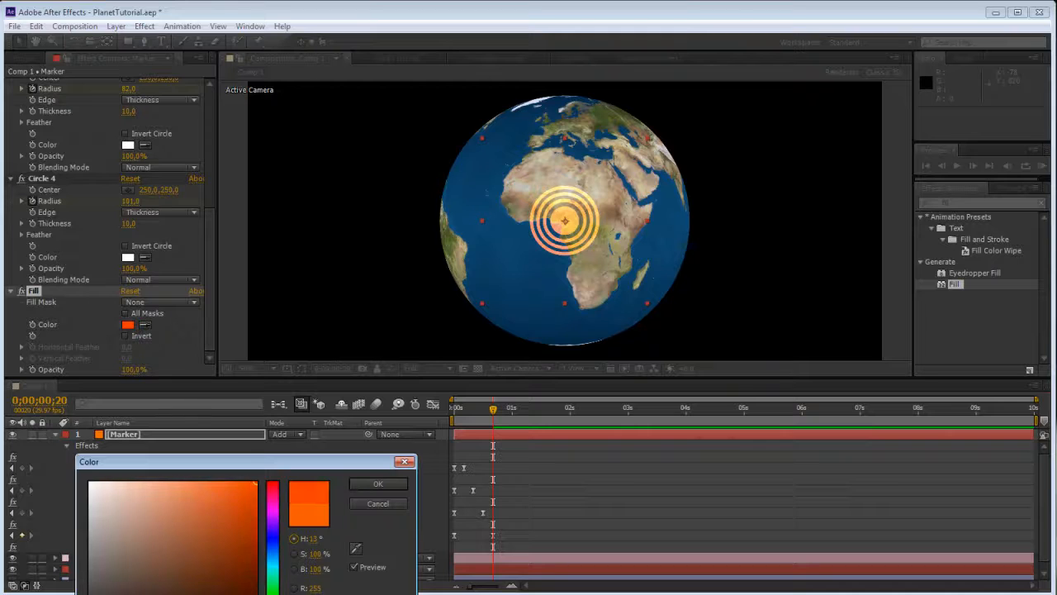
{"action": "left_click", "coordinate": [373, 484]}
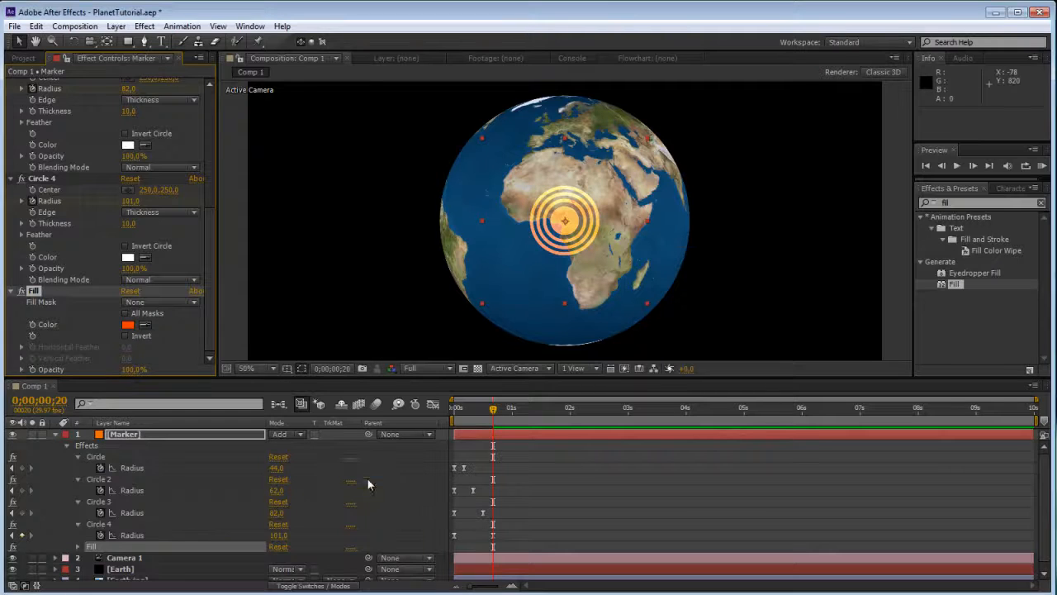
{"action": "left_click", "coordinate": [56, 434]}
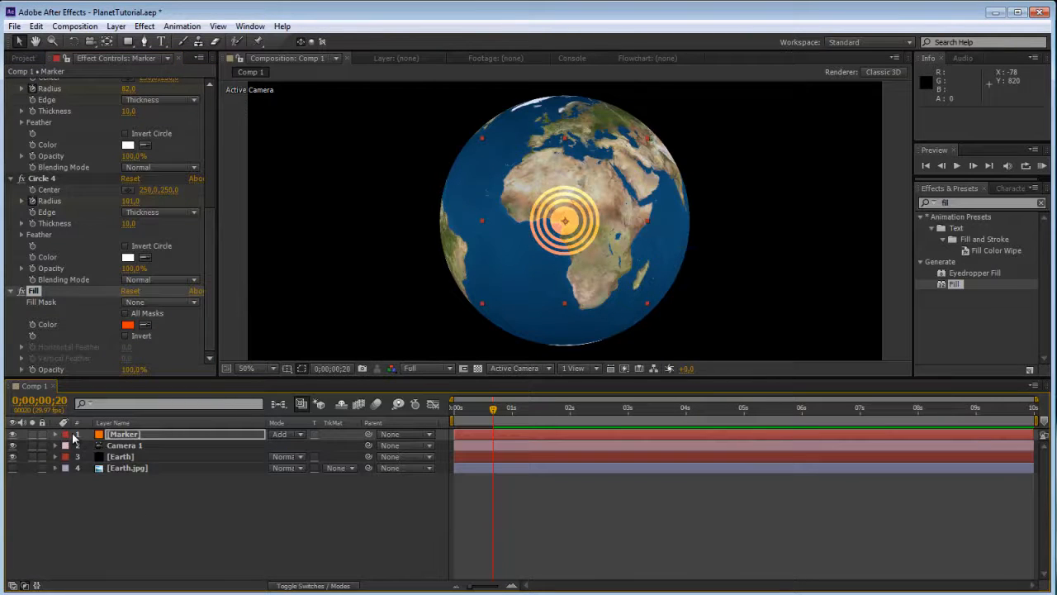
{"action": "left_click", "coordinate": [295, 586]}
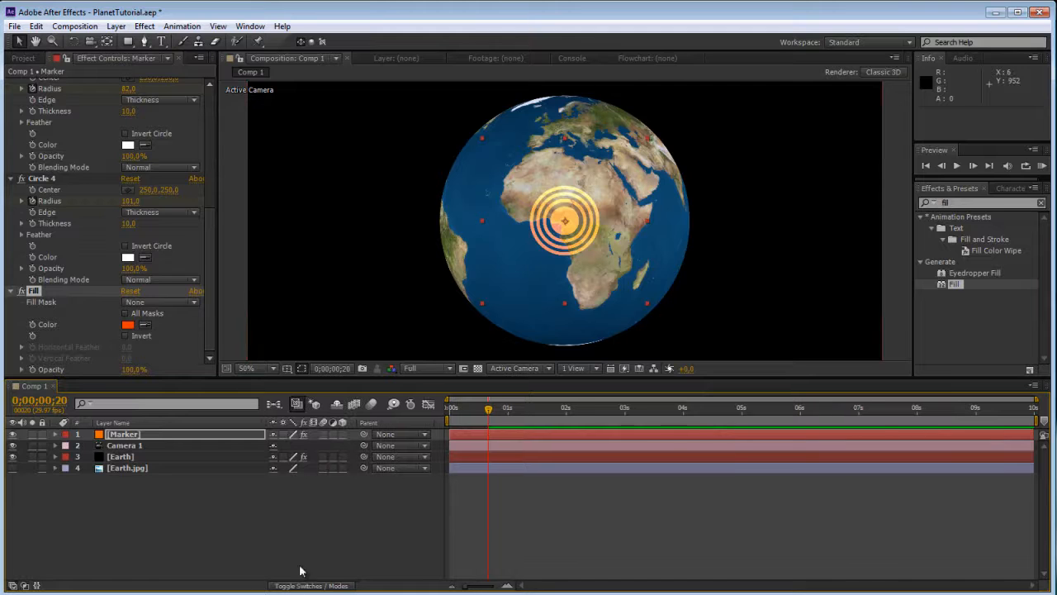
Step: Make the Marker a 3D layer and orbit the camera around the globe to see the marker edge-on
{"action": "left_click", "coordinate": [343, 433]}
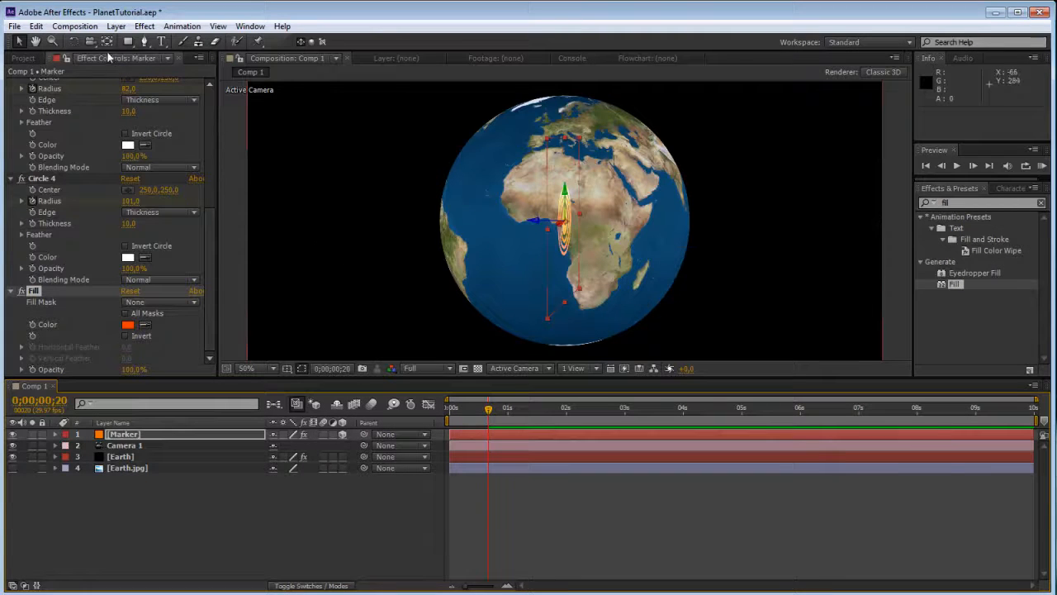
{"action": "mouse_move", "coordinate": [433, 192]}
{"action": "left_mouse_down"}
{"action": "mouse_move", "coordinate": [530, 196]}
{"action": "mouse_move", "coordinate": [514, 228]}
{"action": "mouse_move", "coordinate": [465, 206]}
{"action": "left_mouse_up"}
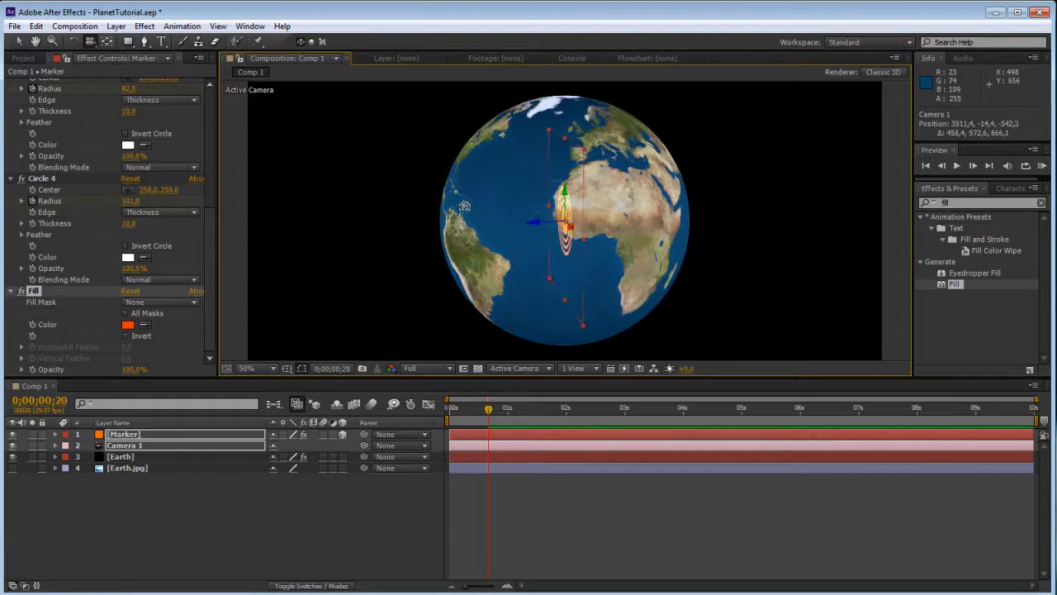
Step: Try offsetting the Marker's anchor point along Z to 369 to bring it to the globe's surface, and orbit the camera around it
{"action": "left_click", "coordinate": [134, 435]}
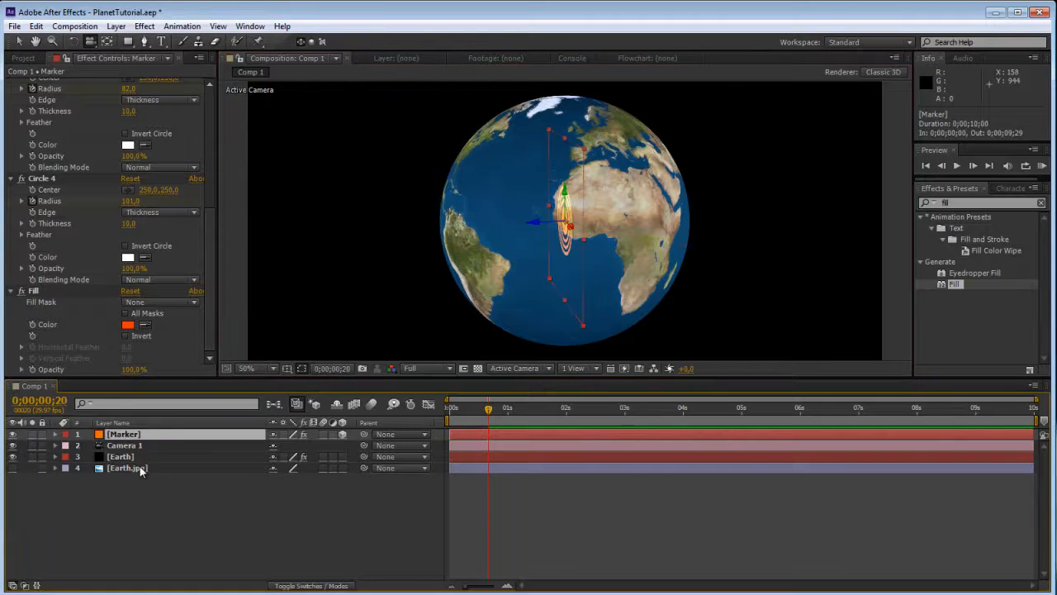
{"action": "key", "text": "a"}
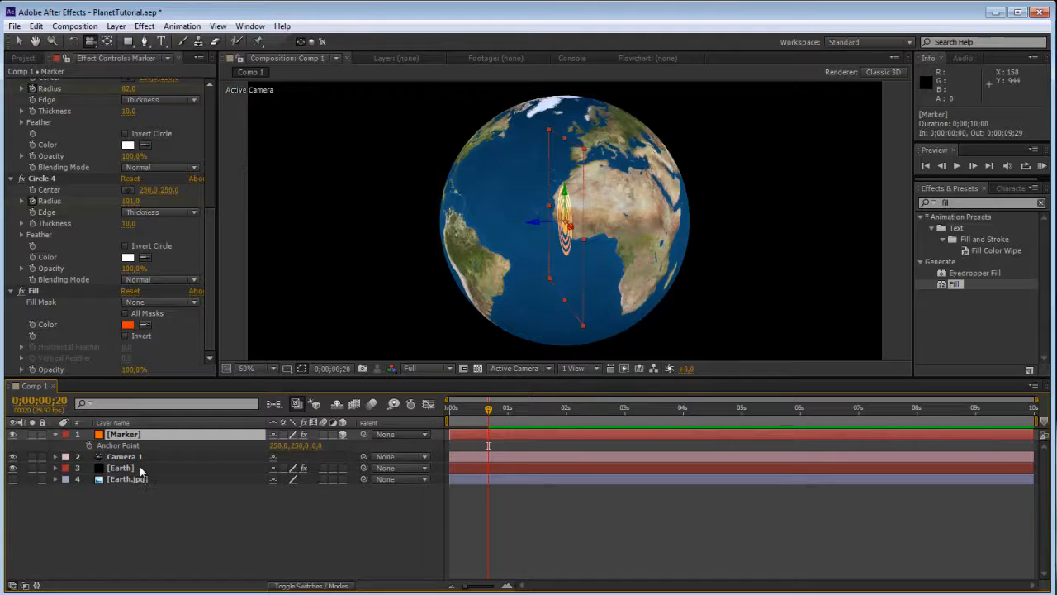
{"action": "left_click_drag", "start_coordinate": [314, 446], "coordinate": [479, 446]}
{"action": "left_click_drag", "start_coordinate": [530, 403], "coordinate": [519, 406]}
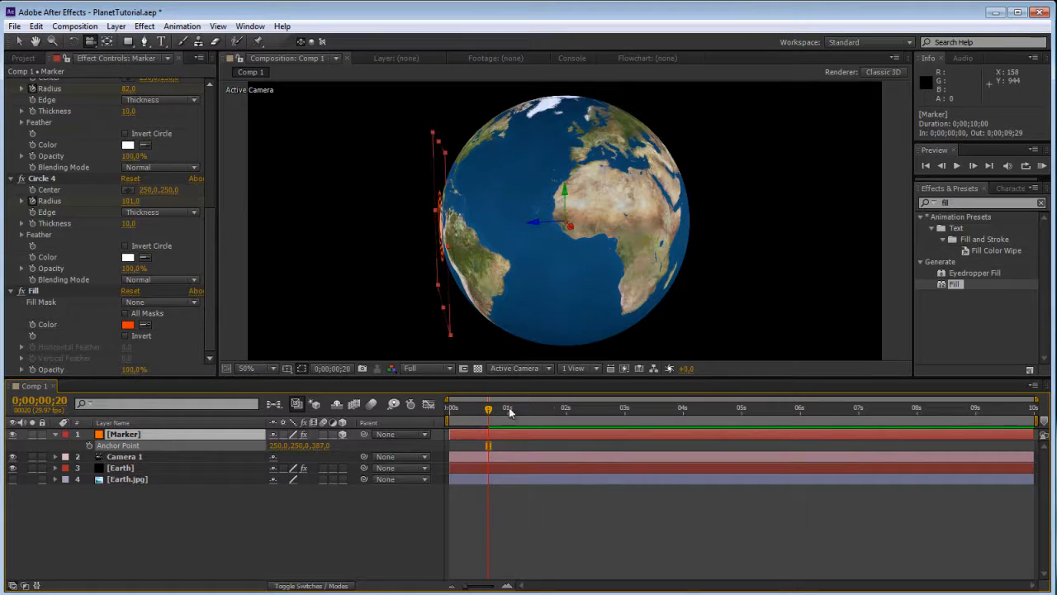
{"action": "mouse_move", "coordinate": [520, 180]}
{"action": "left_mouse_down"}
{"action": "mouse_move", "coordinate": [564, 173]}
{"action": "mouse_move", "coordinate": [490, 244]}
{"action": "left_mouse_up"}
Step: Reveal the Marker's rotation properties and try moving it around the globe with a negative X Rotation
{"action": "left_click", "coordinate": [161, 435]}
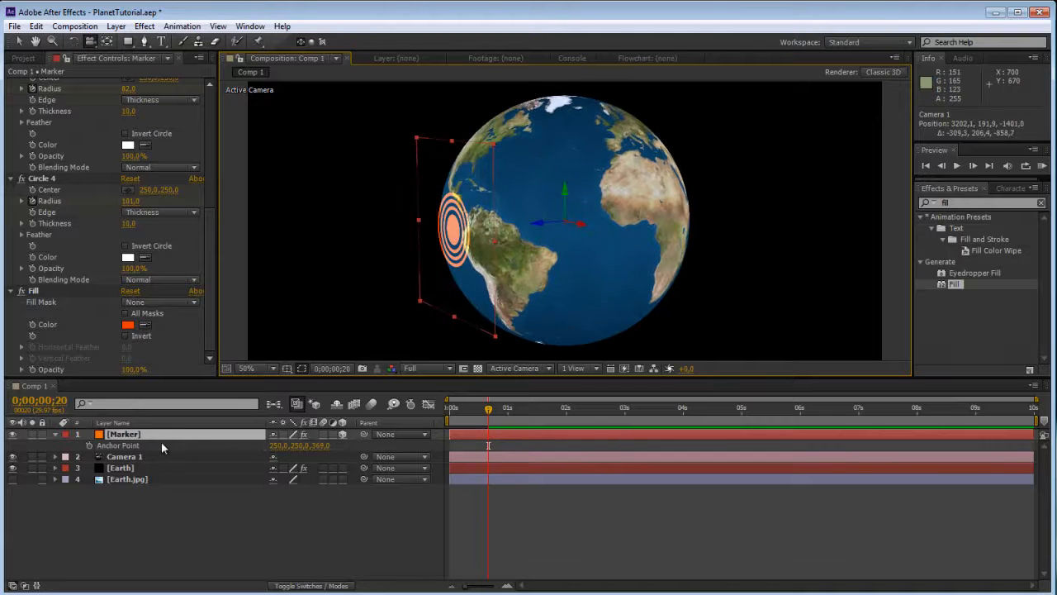
{"action": "key", "text": "shift+r"}
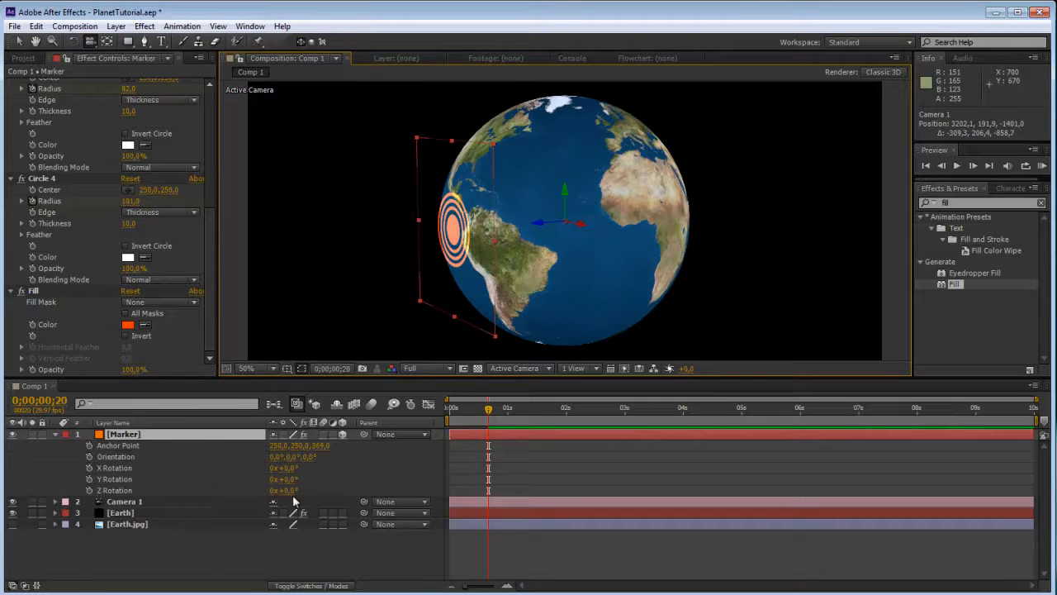
{"action": "mouse_move", "coordinate": [285, 467]}
{"action": "left_mouse_down"}
{"action": "mouse_move", "coordinate": [297, 469]}
{"action": "mouse_move", "coordinate": [262, 473]}
{"action": "left_mouse_up"}
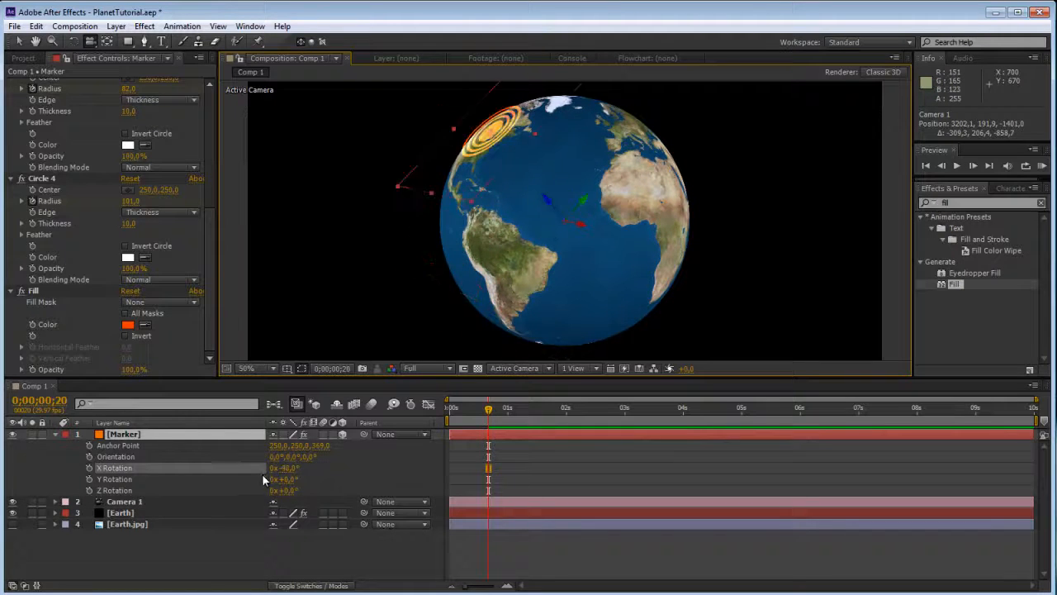
Step: Undo the last rotation, camera orbit and anchor point offset, and reset the Marker's Anchor Point
{"action": "key", "text": "ctrl+z"}
{"action": "key", "text": "ctrl+z"}
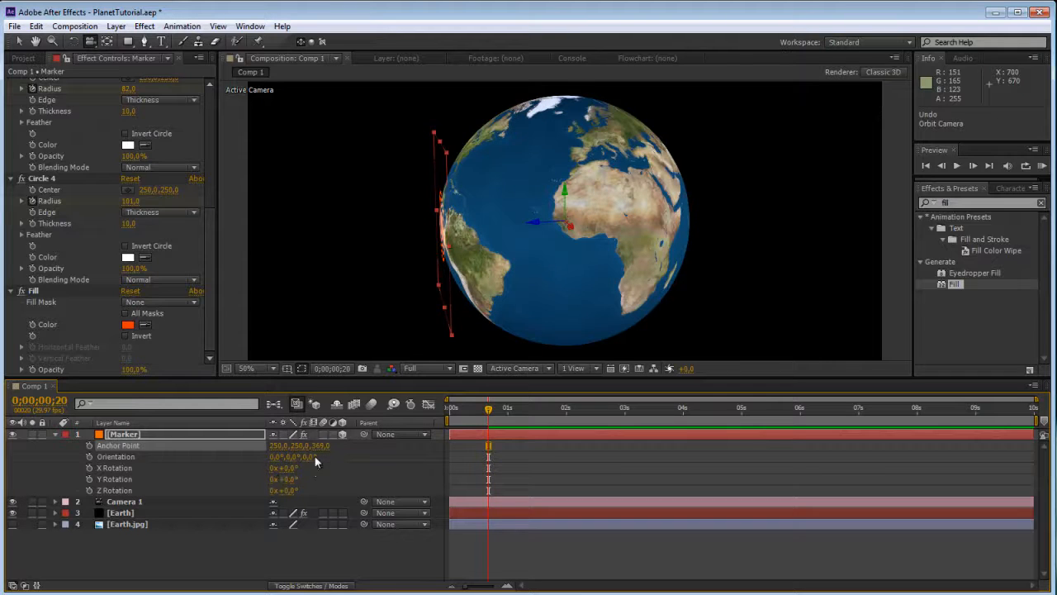
{"action": "key", "text": "ctrl+z"}
{"action": "right_click", "coordinate": [126, 446]}
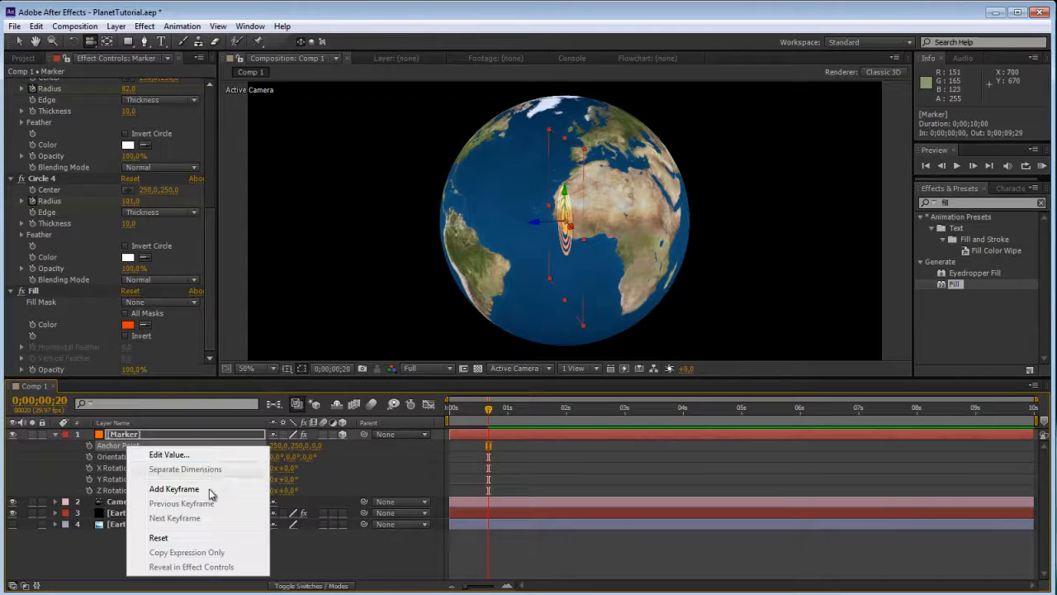
{"action": "left_click", "coordinate": [158, 538]}
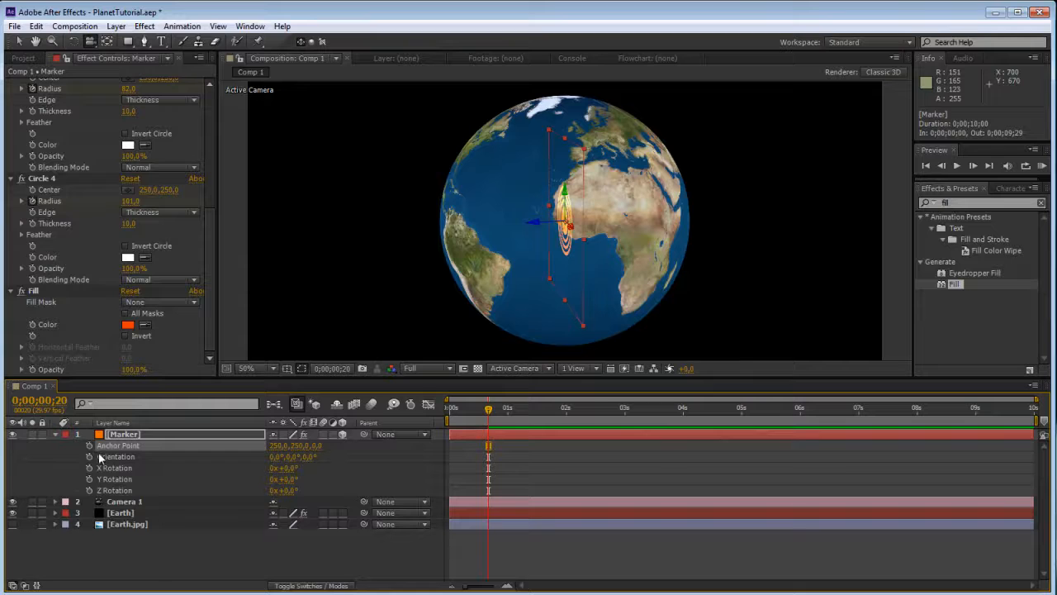
Step: Lock the Effect Controls on the Earth layer and begin an expression on the Marker's Anchor Point with value + [0,0
{"action": "left_click", "coordinate": [126, 512]}
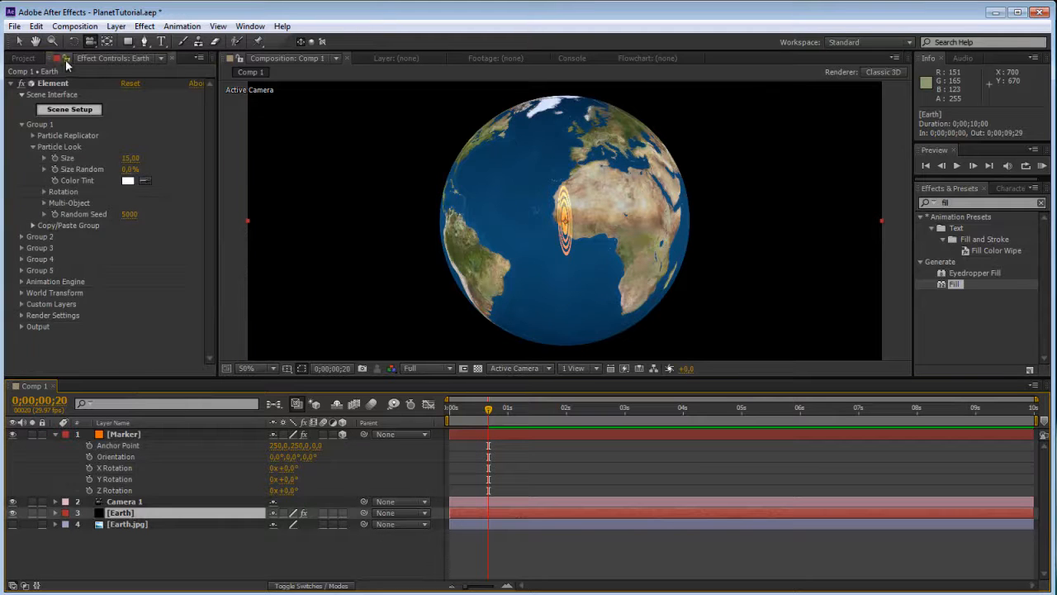
{"action": "left_click", "coordinate": [66, 64]}
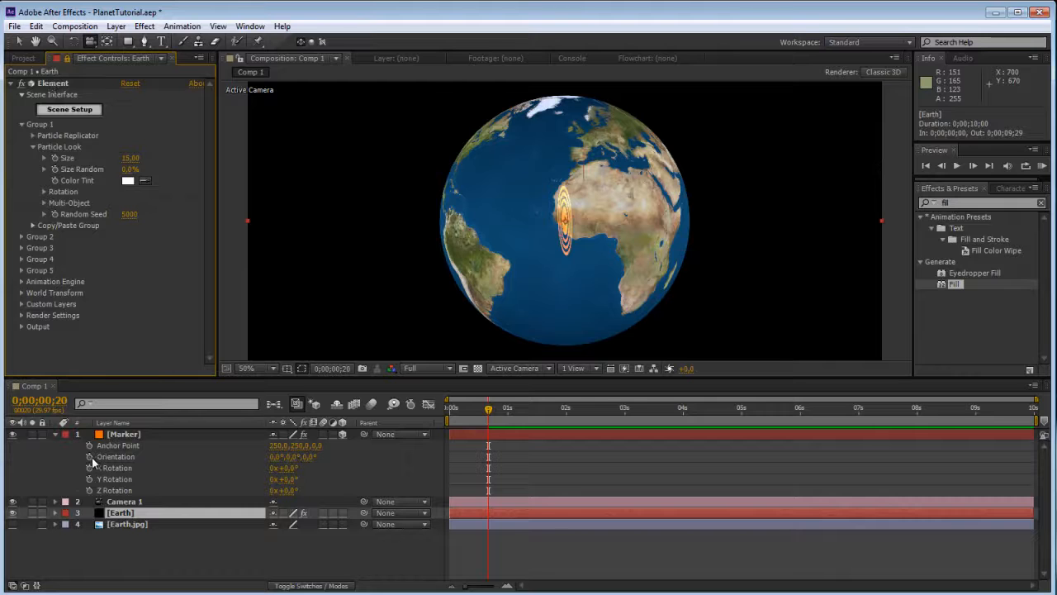
{"action": "left_click", "coordinate": [89, 445], "text": "alt"}
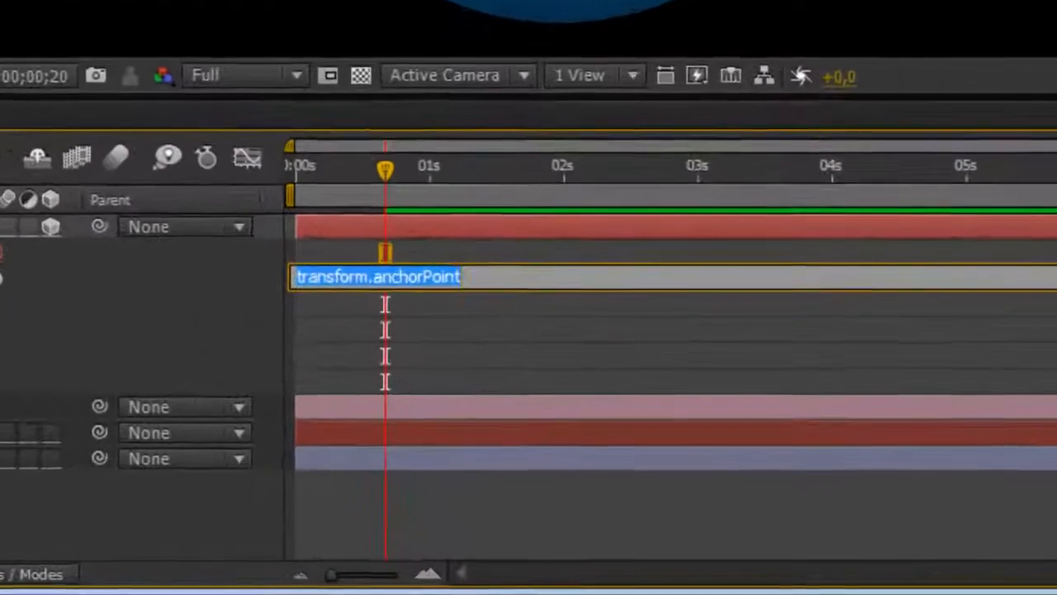
{"action": "key", "text": "BackSpace"}
{"action": "type", "text": "va"}
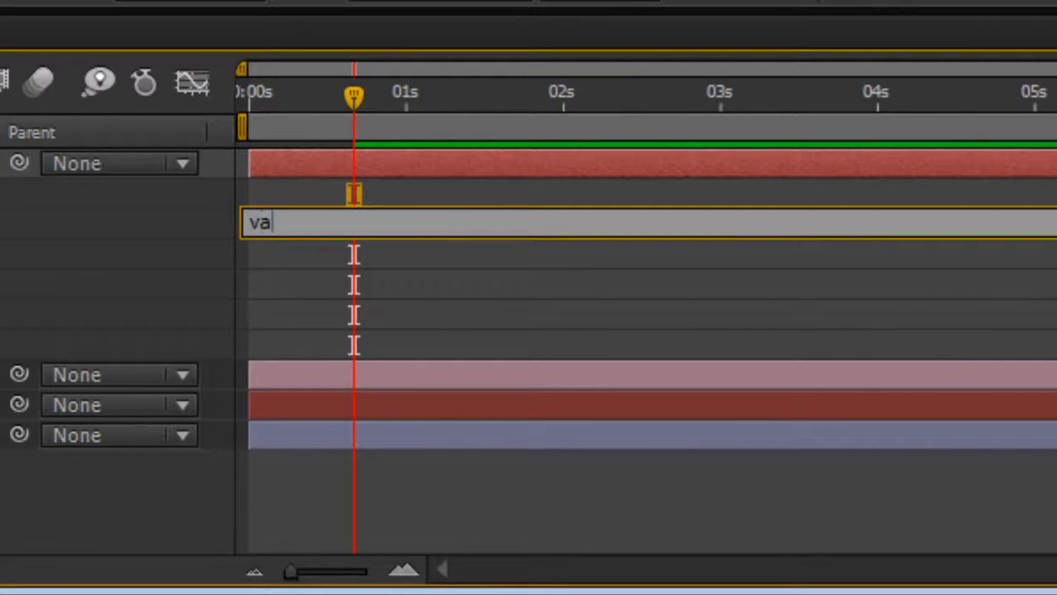
{"action": "type", "text": "lue"}
{"action": "type", "text": " ~"}
{"action": "key", "text": "BackSpace"}
{"action": "key", "text": "BackSpace"}
{"action": "type", "text": "+"}
{"action": "type", "text": " []"}
{"action": "type", "text": "0,0"}
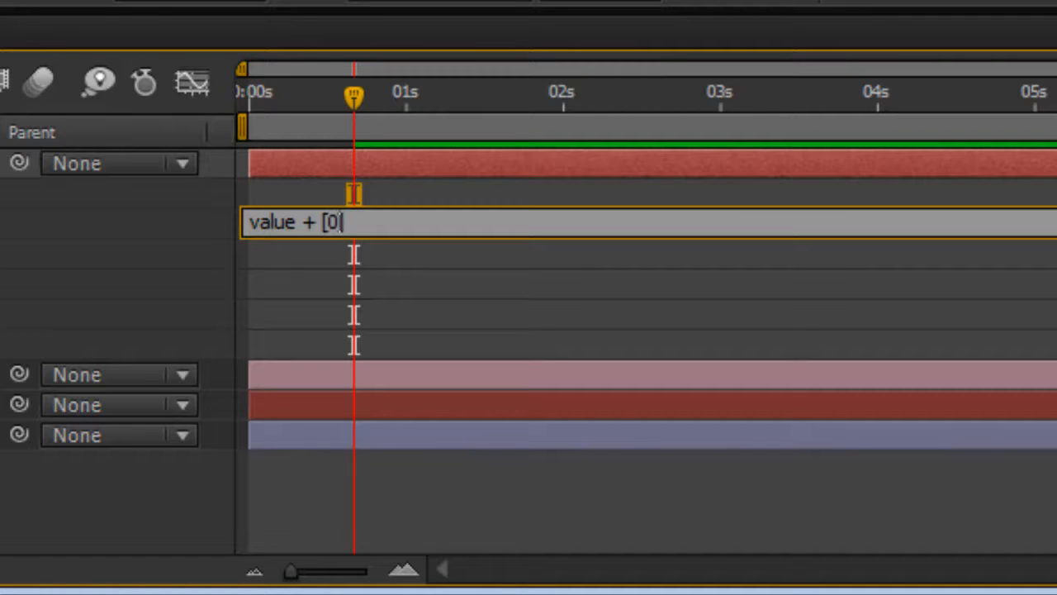
Step: Complete the Anchor Point expression with thisComp.layer("Earth").effect("Element")("Size")*25] as its Z term
{"action": "type", "text": ",."}
{"action": "key", "text": "BackSpace"}
{"action": "type", "text": "thisComp.layer(\"Earth\").effect(\"Element\")(\"Size\")"}
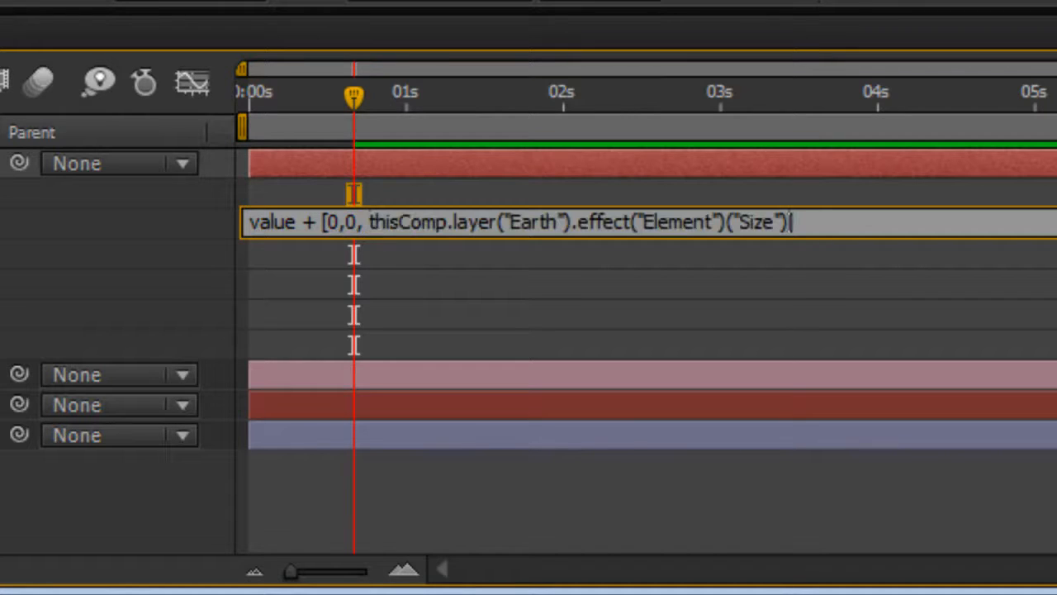
{"action": "type", "text": "*2"}
{"action": "key", "text": "Return"}
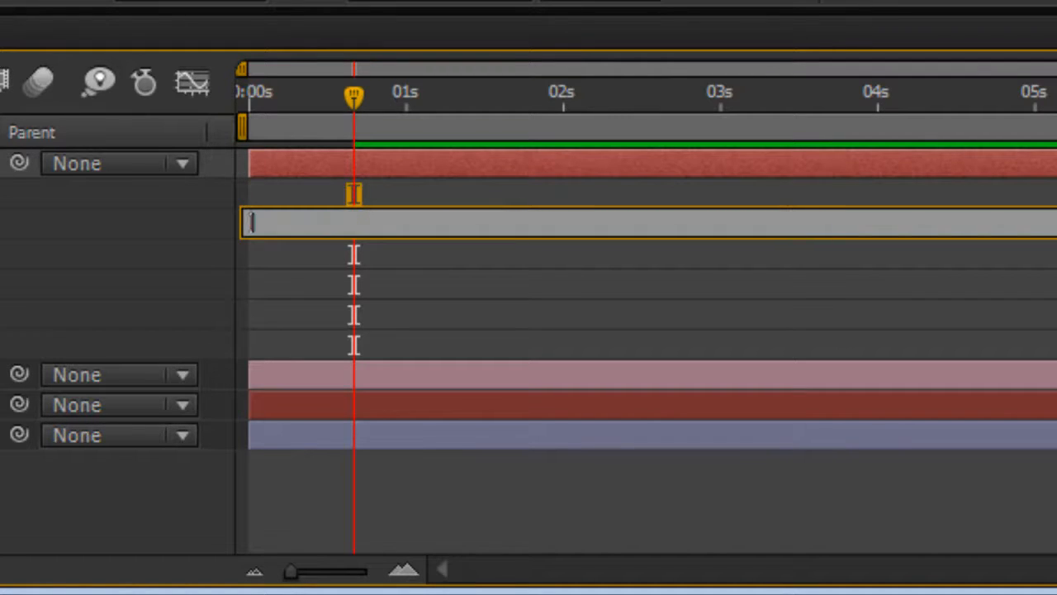
{"action": "key", "text": "BackSpace"}
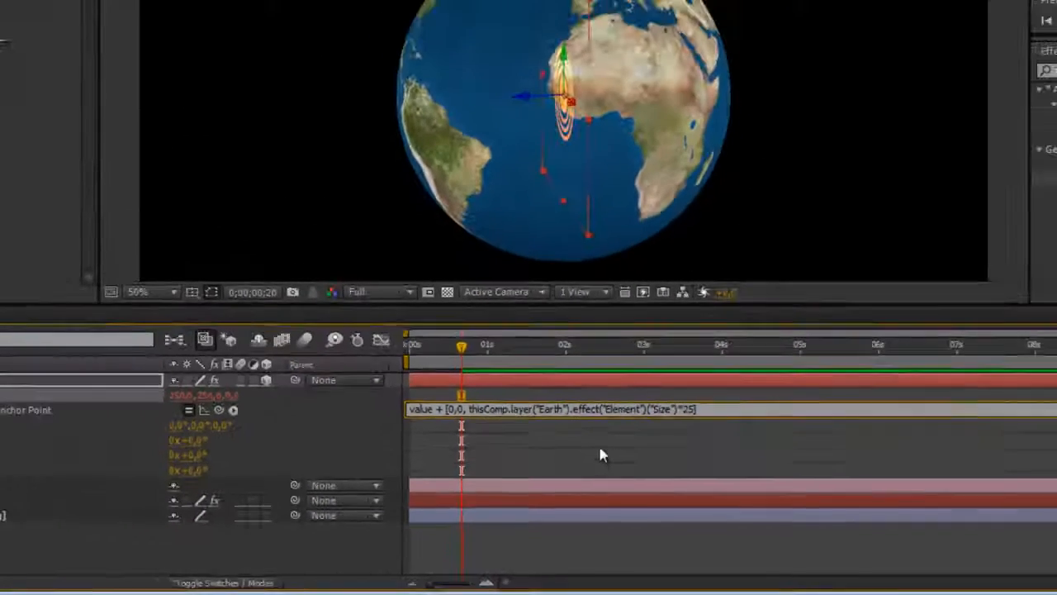
{"action": "left_click", "coordinate": [642, 299]}
Step: Test the link between marker and globe by changing the Earth's Element Size to 11.93, and set it back to 15
{"action": "left_click_drag", "start_coordinate": [438, 205], "coordinate": [421, 205]}
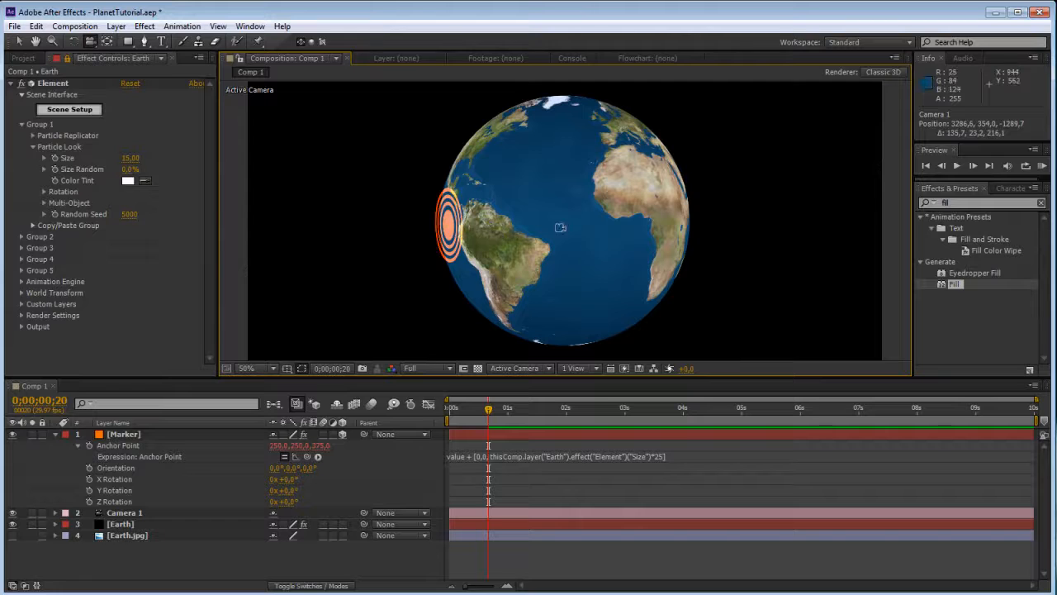
{"action": "left_click_drag", "start_coordinate": [559, 228], "coordinate": [300, 222]}
{"action": "mouse_move", "coordinate": [129, 158]}
{"action": "left_mouse_down"}
{"action": "mouse_move", "coordinate": [308, 155]}
{"action": "mouse_move", "coordinate": [16, 157]}
{"action": "left_mouse_up"}
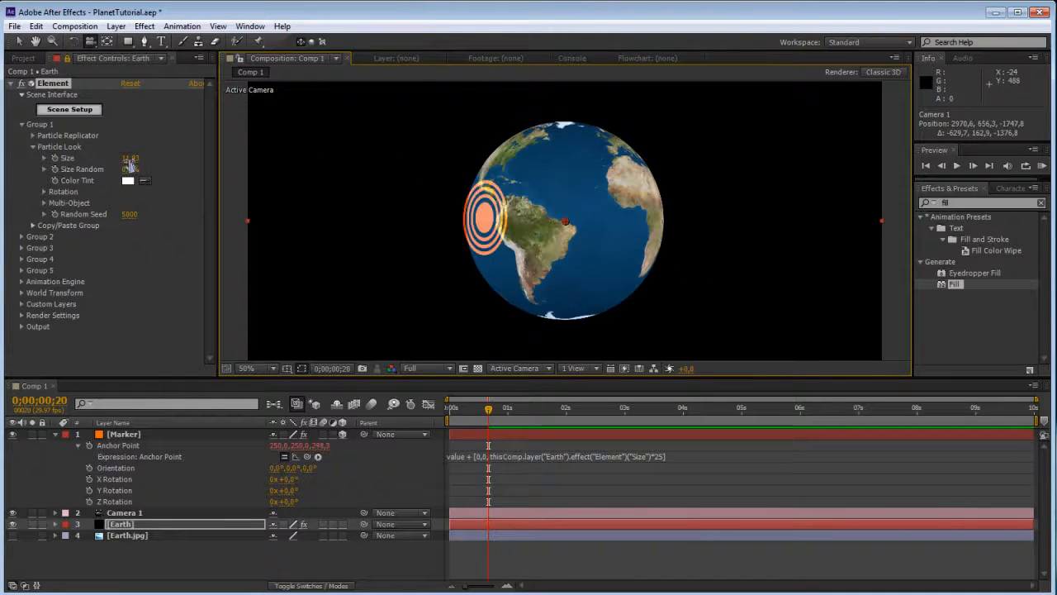
{"action": "mouse_move", "coordinate": [130, 158]}
{"action": "left_mouse_down"}
{"action": "mouse_move", "coordinate": [451, 156]}
{"action": "mouse_move", "coordinate": [289, 176]}
{"action": "left_mouse_up"}
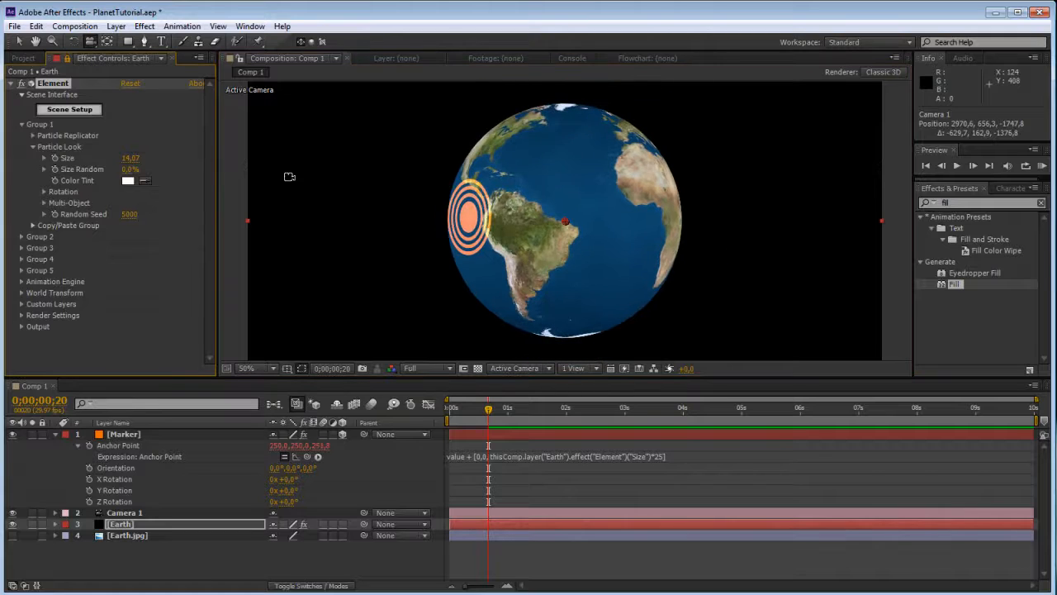
{"action": "key", "text": "ctrl+z"}
{"action": "left_click", "coordinate": [130, 158]}
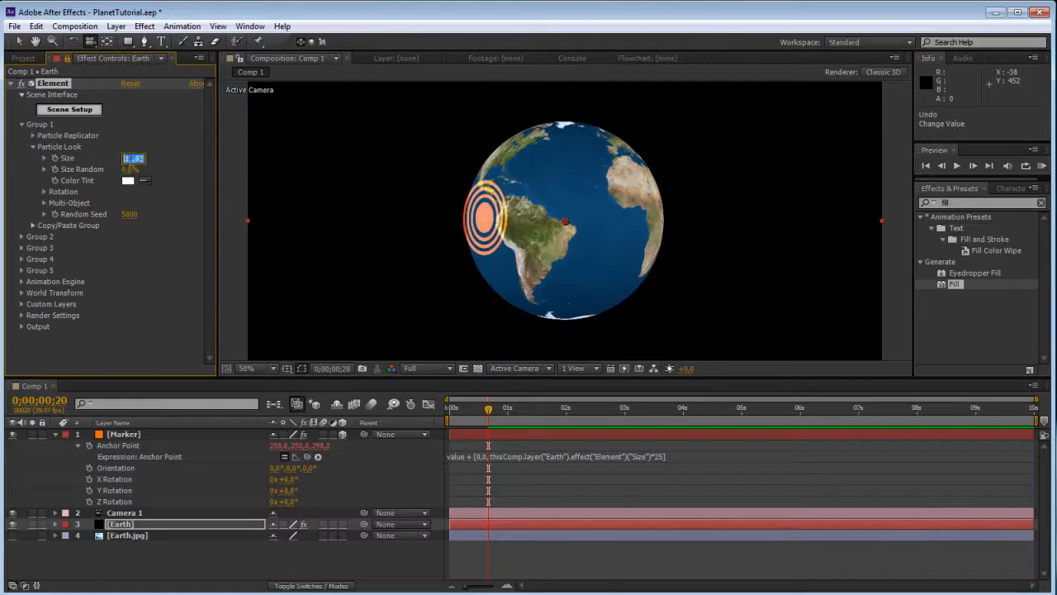
{"action": "type", "text": "15"}
{"action": "key", "text": "Return"}
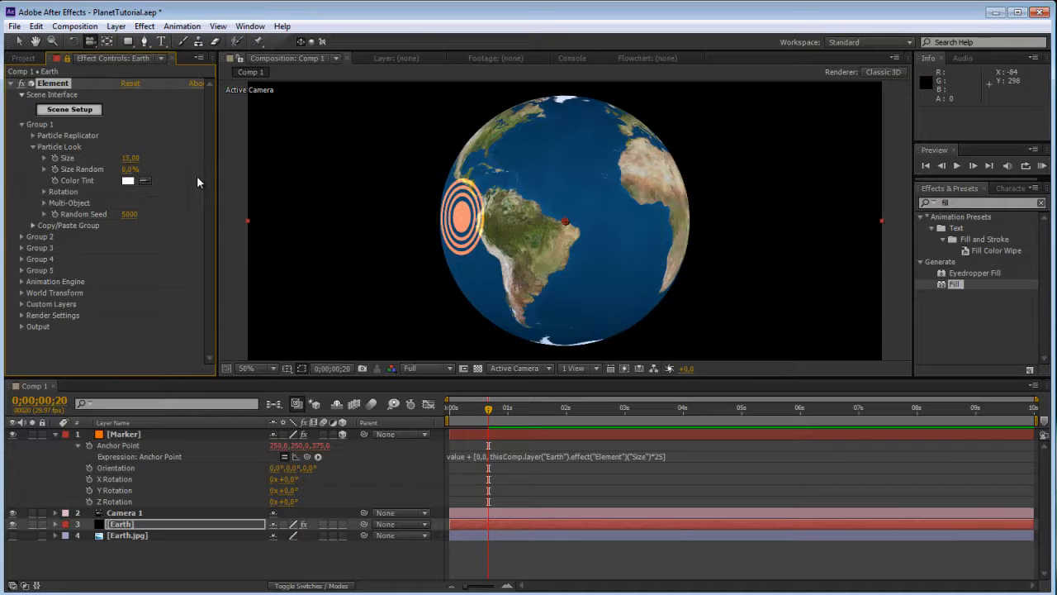
Step: Orbit the camera to face Europe and Africa and show only the Marker layer's rotation properties
{"action": "left_click_drag", "start_coordinate": [562, 216], "coordinate": [504, 228]}
{"action": "left_click_drag", "start_coordinate": [535, 149], "coordinate": [514, 166]}
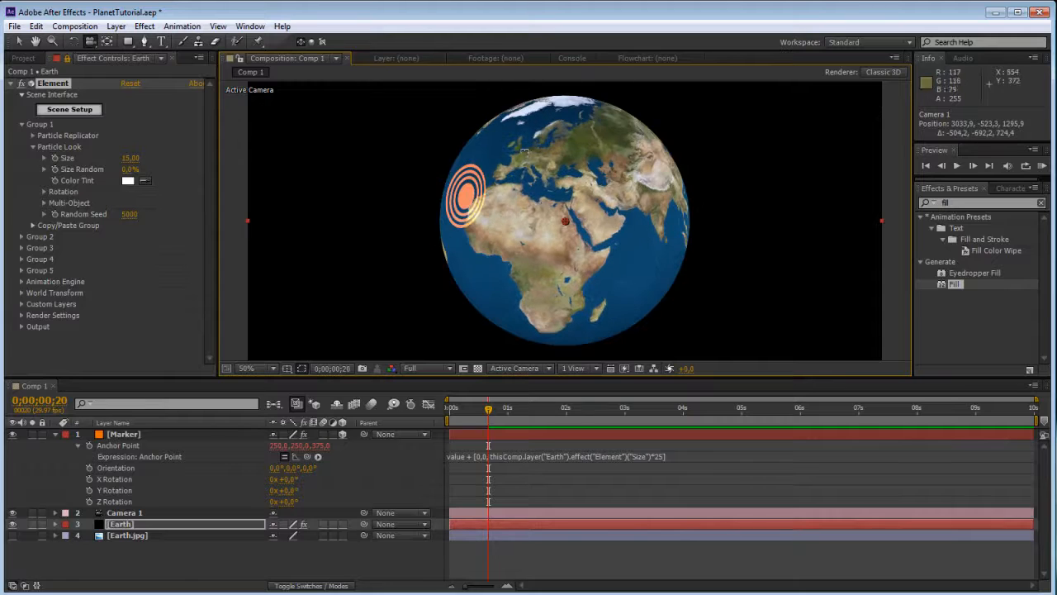
{"action": "left_click_drag", "start_coordinate": [526, 222], "coordinate": [528, 218]}
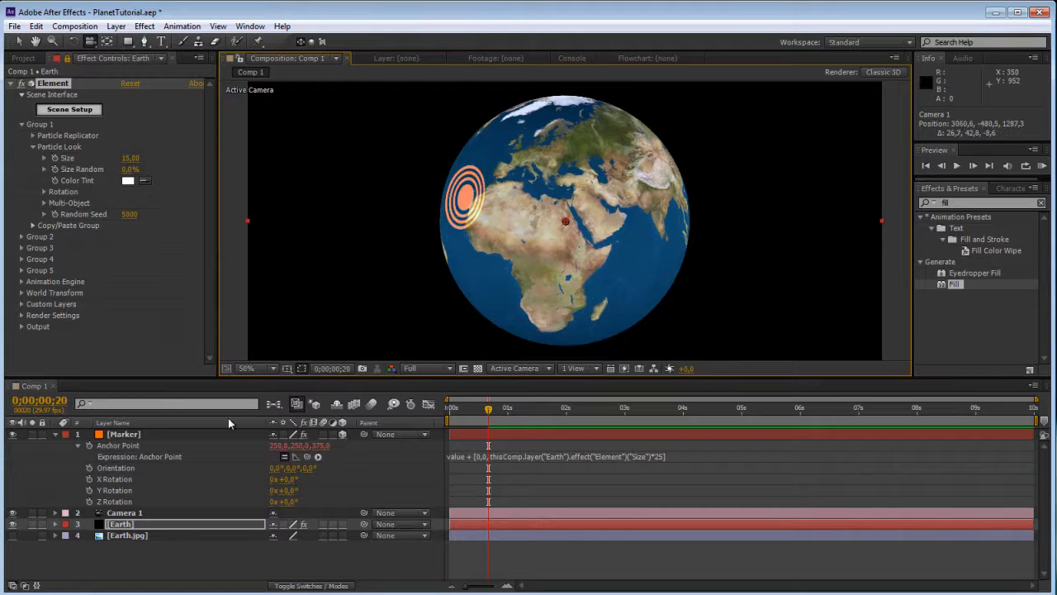
{"action": "left_click", "coordinate": [124, 423]}
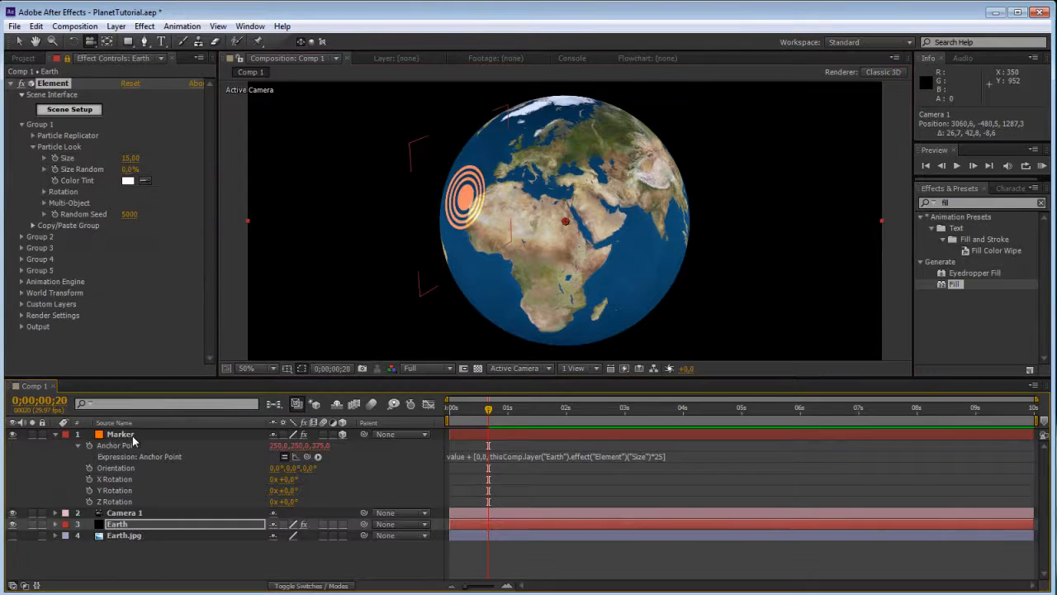
{"action": "left_click", "coordinate": [130, 436]}
{"action": "key", "text": "r"}
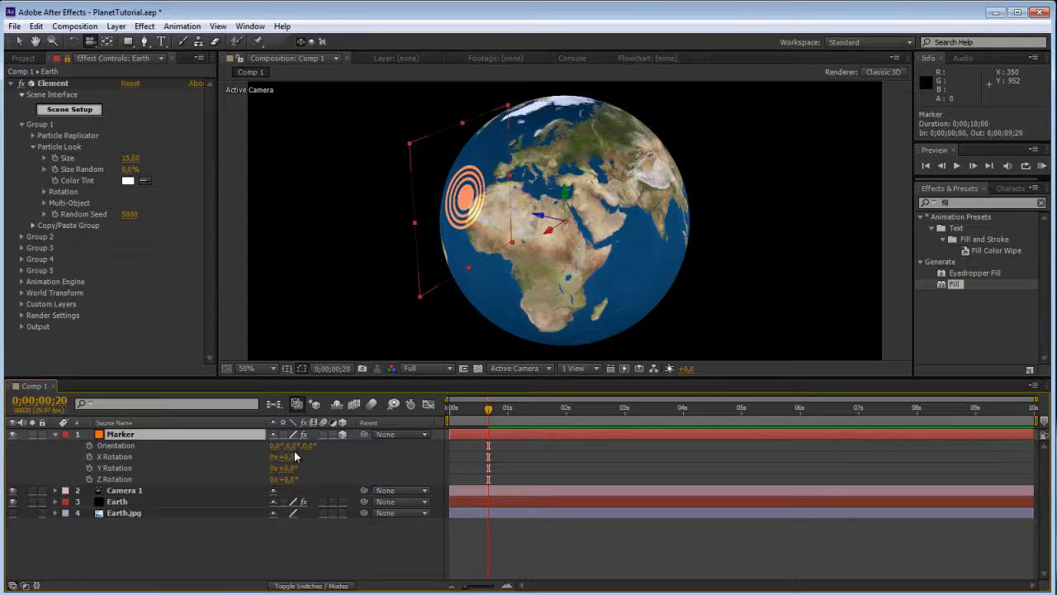
{"action": "left_click_drag", "start_coordinate": [114, 456], "coordinate": [124, 479]}
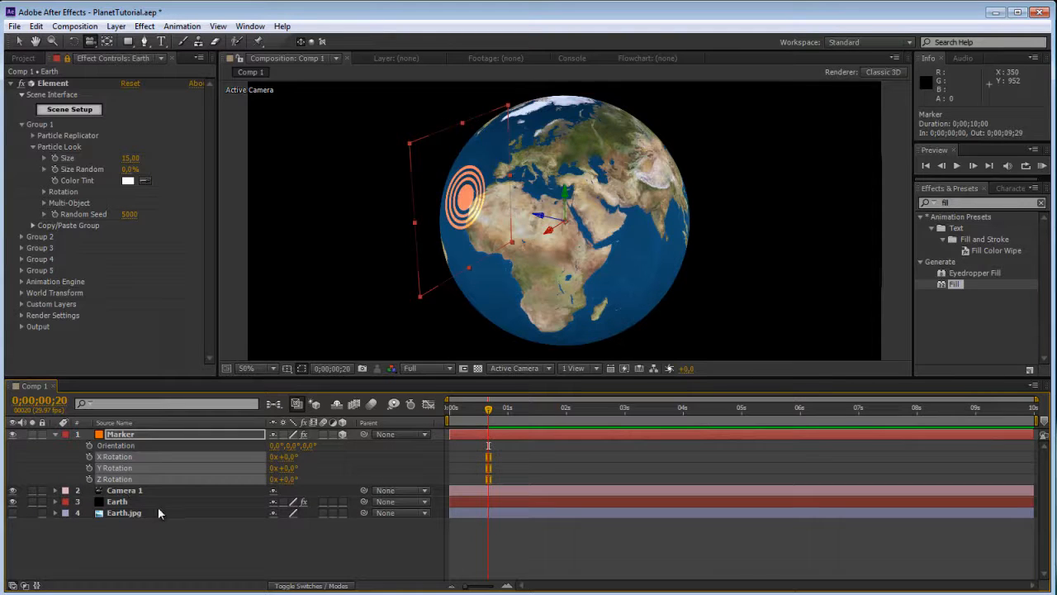
{"action": "left_click", "coordinate": [265, 542]}
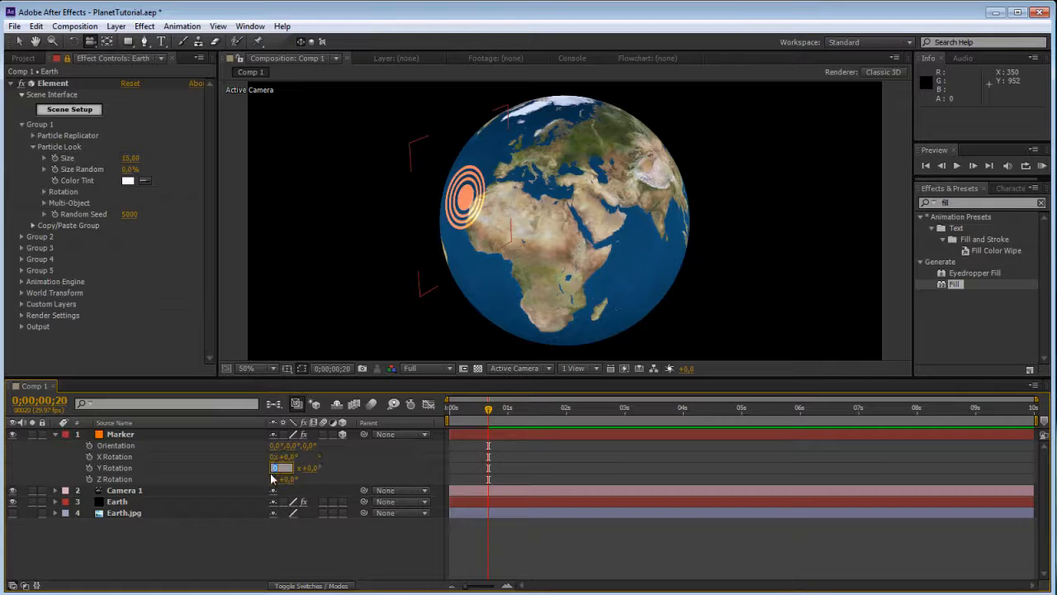
{"action": "left_click", "coordinate": [281, 479]}
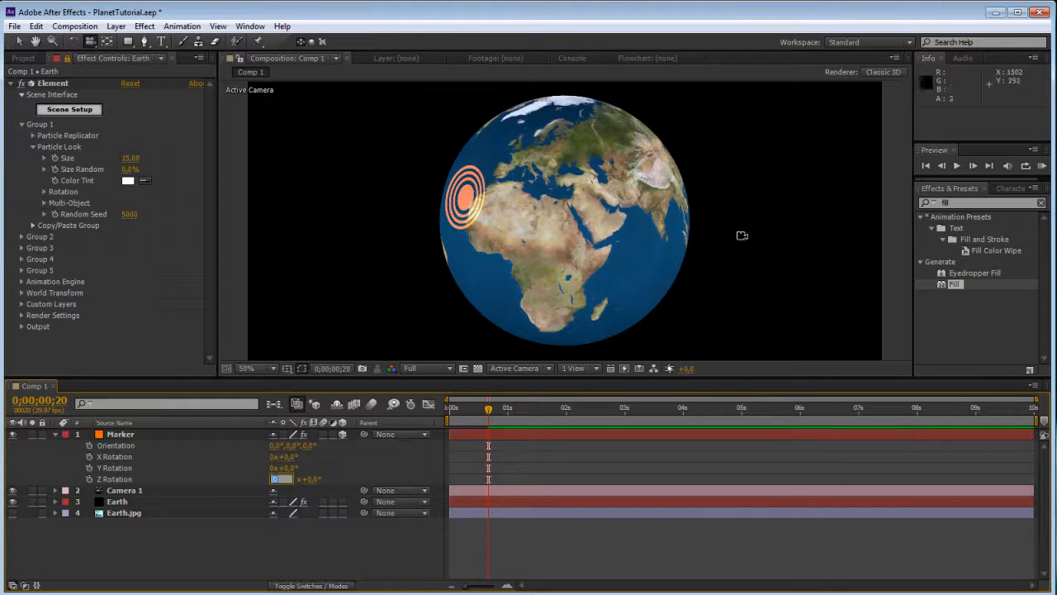
{"action": "left_click", "coordinate": [144, 448]}
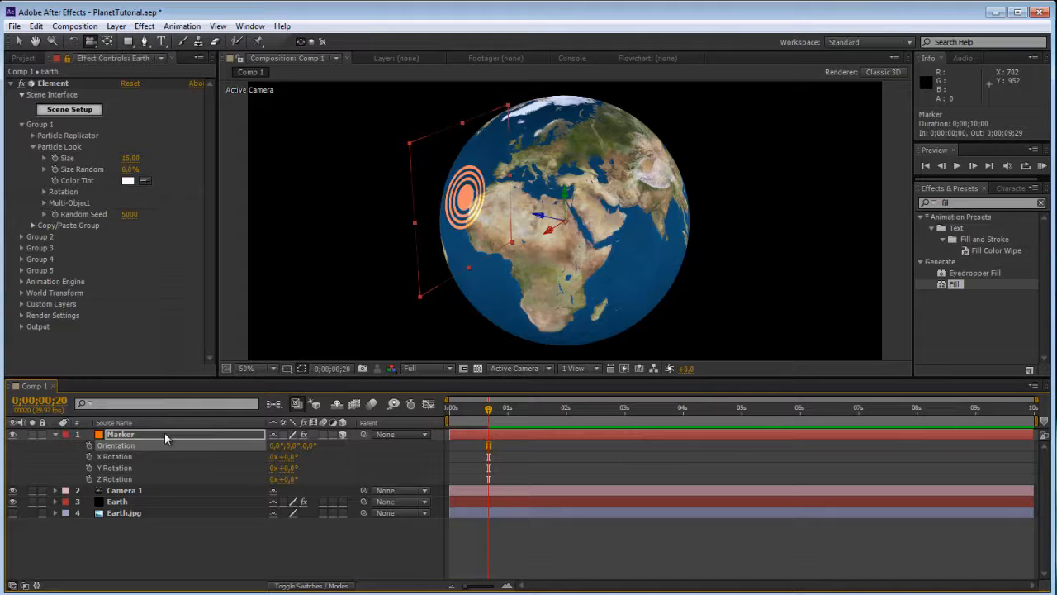
{"action": "left_click", "coordinate": [130, 469]}
{"action": "left_click", "coordinate": [129, 479]}
{"action": "left_click", "coordinate": [125, 456]}
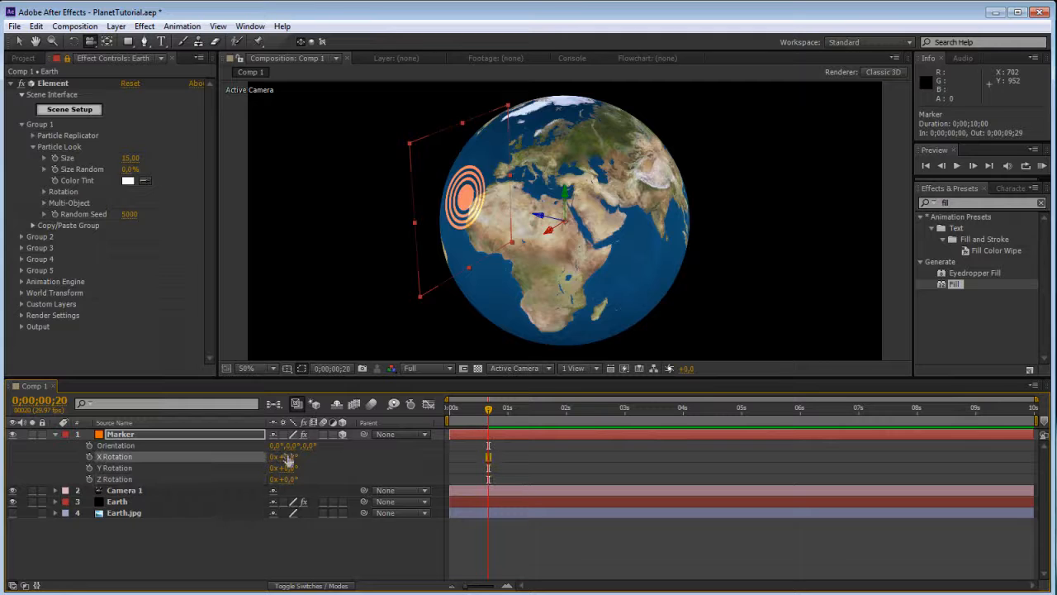
Step: Swing the Marker around the globe with a Y Rotation of about -91° and an X Rotation of about 92°
{"action": "mouse_move", "coordinate": [285, 457]}
{"action": "left_mouse_down"}
{"action": "mouse_move", "coordinate": [318, 463]}
{"action": "mouse_move", "coordinate": [235, 468]}
{"action": "left_mouse_up"}
{"action": "key", "text": "ctrl+z"}
{"action": "left_click_drag", "start_coordinate": [235, 468], "coordinate": [240, 467]}
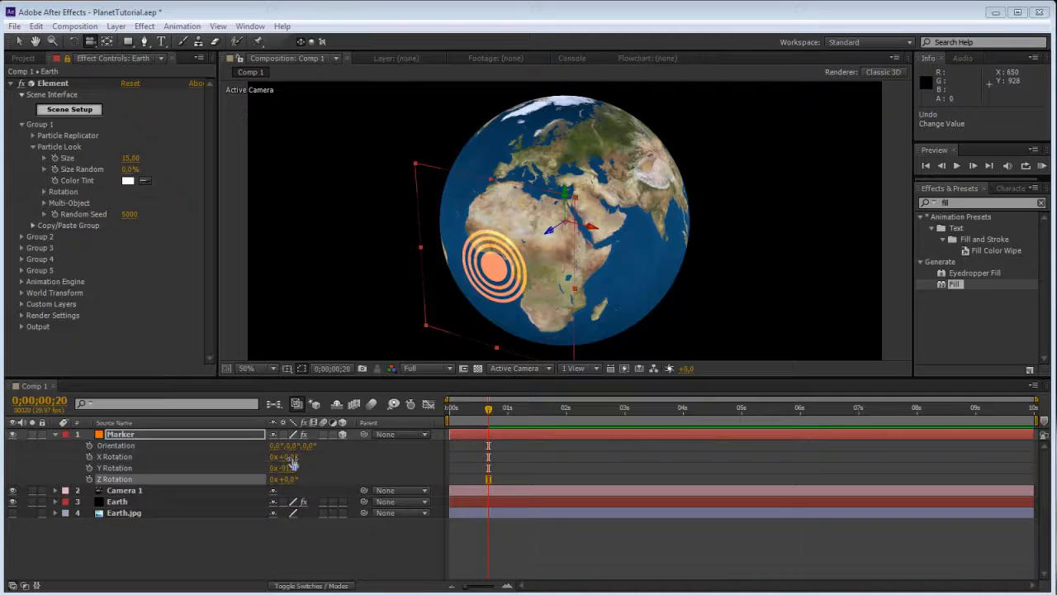
{"action": "left_click_drag", "start_coordinate": [286, 457], "coordinate": [335, 446]}
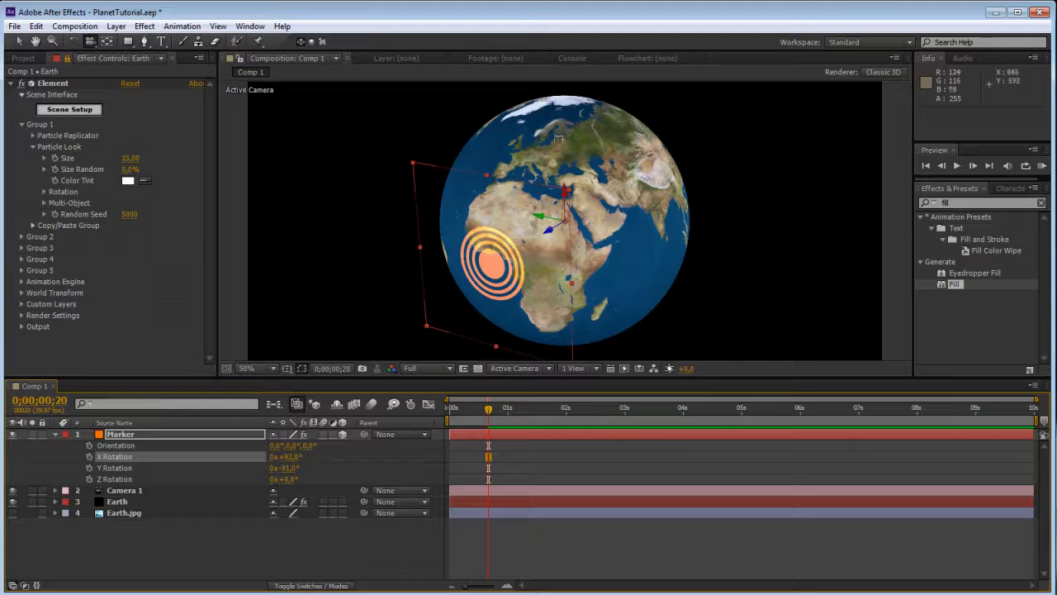
Step: Move the Marker over western Europe with an X Rotation of about 84° and a Y Rotation of about -139°, and reveal its Scale
{"action": "left_click", "coordinate": [239, 468]}
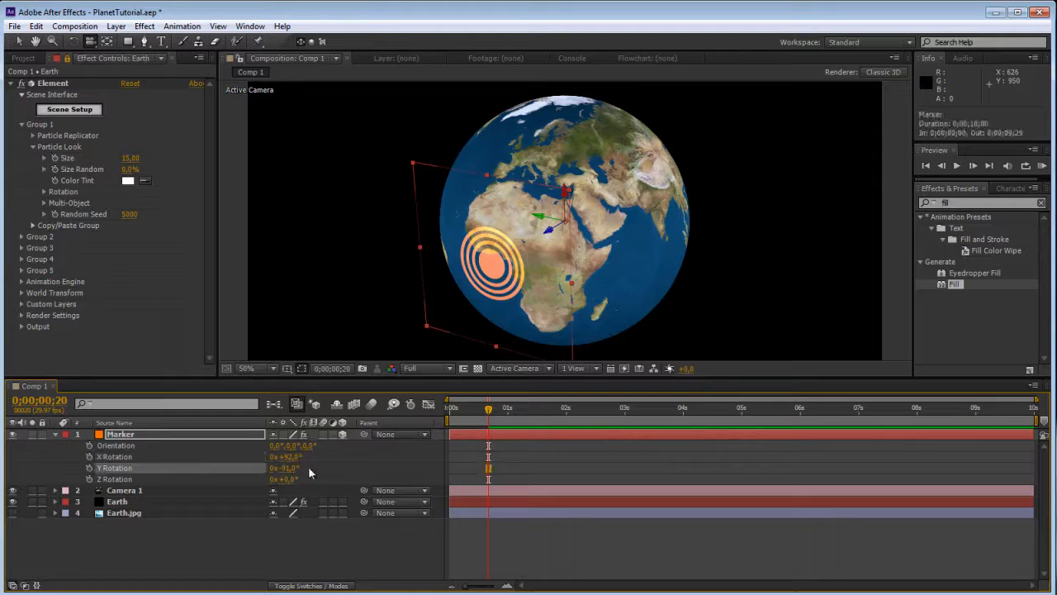
{"action": "mouse_move", "coordinate": [285, 468]}
{"action": "left_mouse_down"}
{"action": "mouse_move", "coordinate": [250, 467]}
{"action": "mouse_move", "coordinate": [278, 467]}
{"action": "mouse_move", "coordinate": [279, 455]}
{"action": "left_mouse_up"}
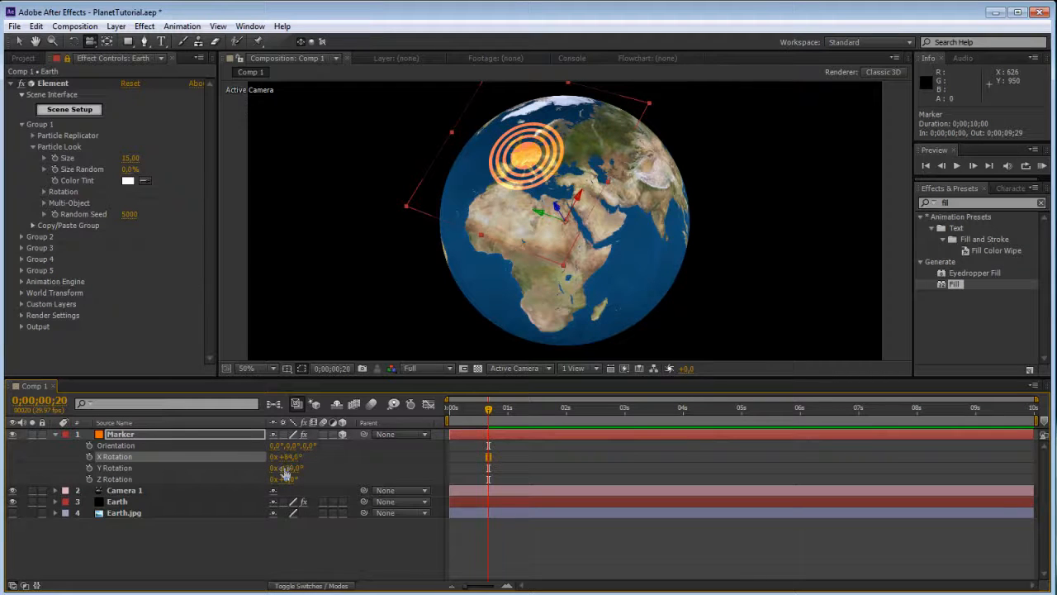
{"action": "key", "text": "shift+s"}
Step: Try scaling the Marker layer uniformly down to about 42%, check it by orbiting the camera, and undo the scaling
{"action": "left_click", "coordinate": [287, 447]}
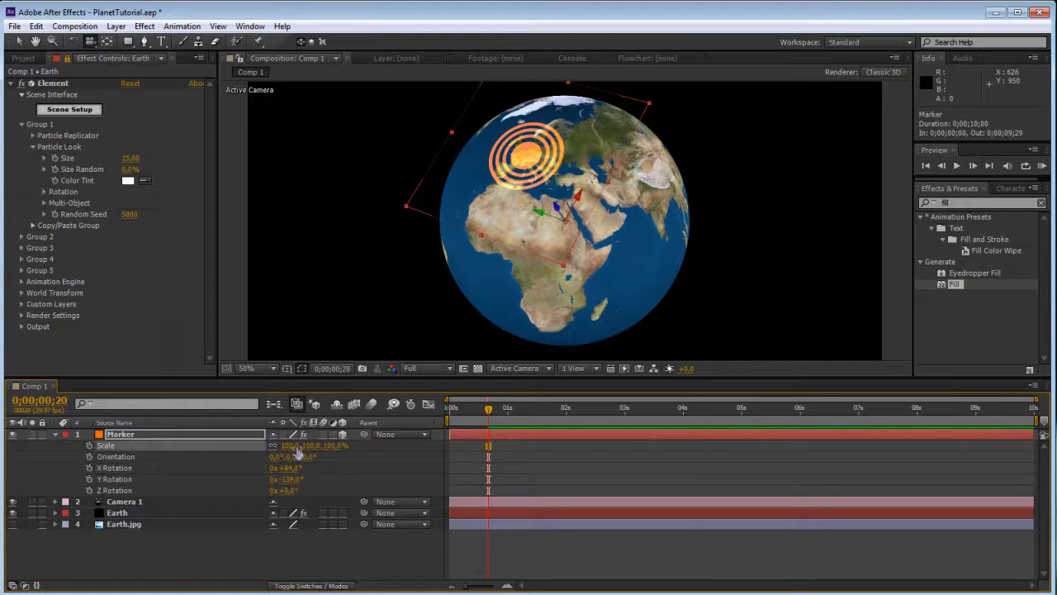
{"action": "left_click_drag", "start_coordinate": [315, 451], "coordinate": [278, 448]}
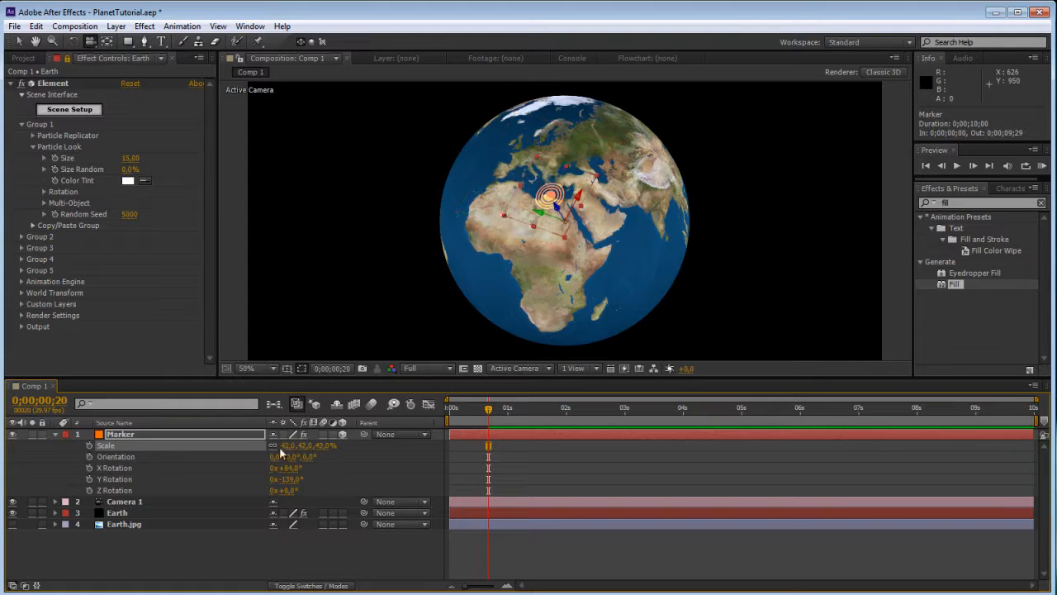
{"action": "left_click_drag", "start_coordinate": [551, 318], "coordinate": [394, 303]}
{"action": "key", "text": "ctrl+z"}
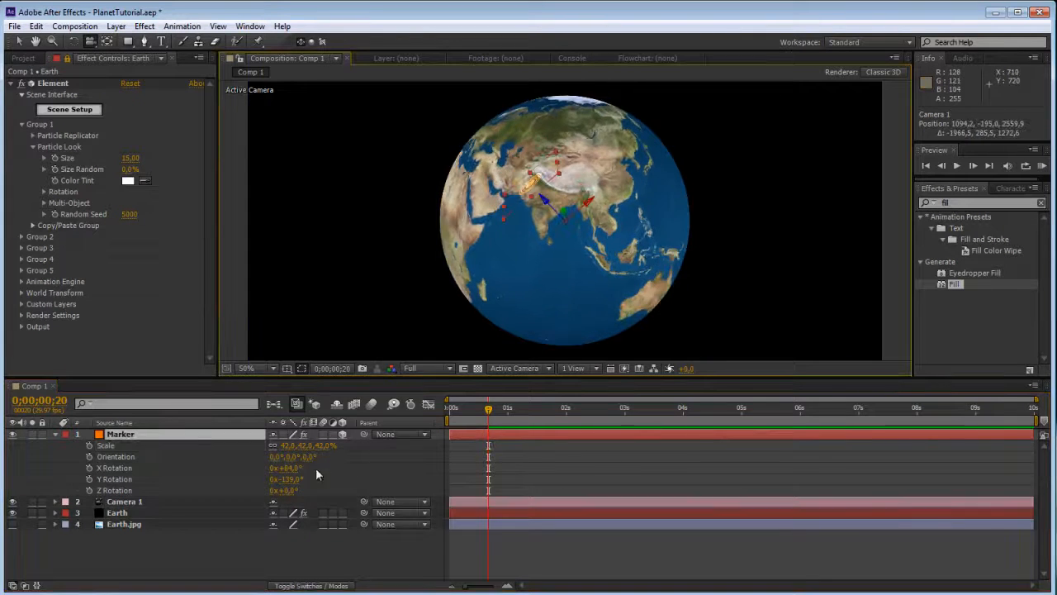
{"action": "key", "text": "ctrl+z"}
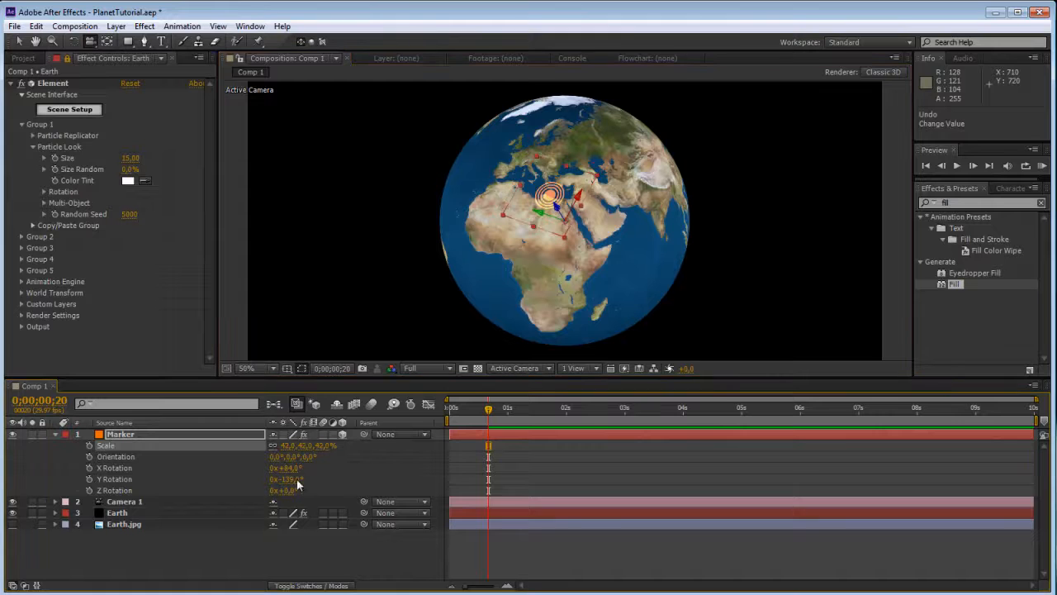
Step: Lock the Marker's Z scale at 100 by giving its Scale property the expression [value[0], value[1],100]
{"action": "left_click", "coordinate": [89, 446], "text": "alt"}
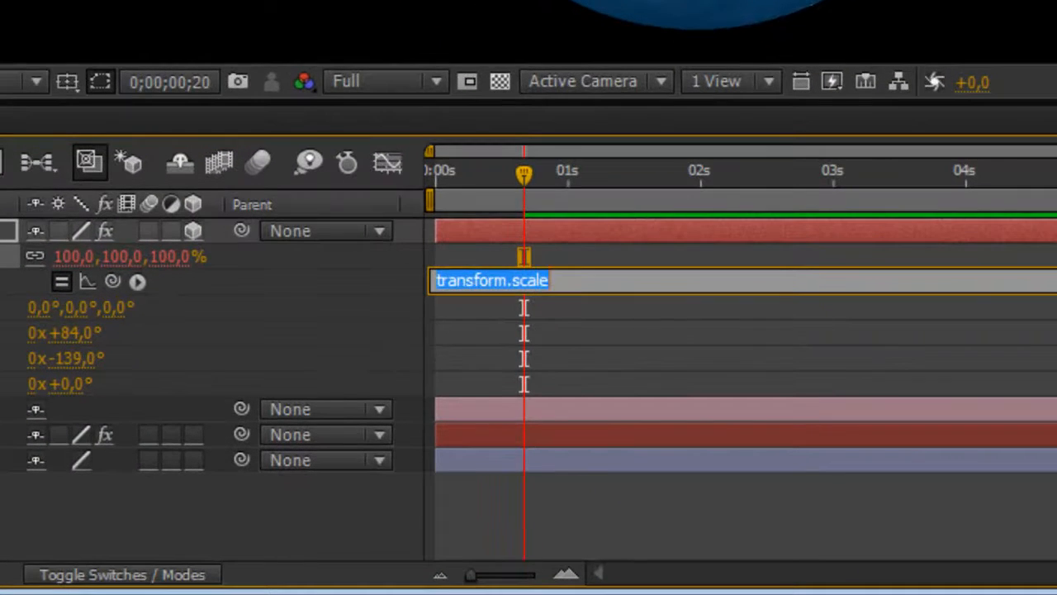
{"action": "type", "text": "p"}
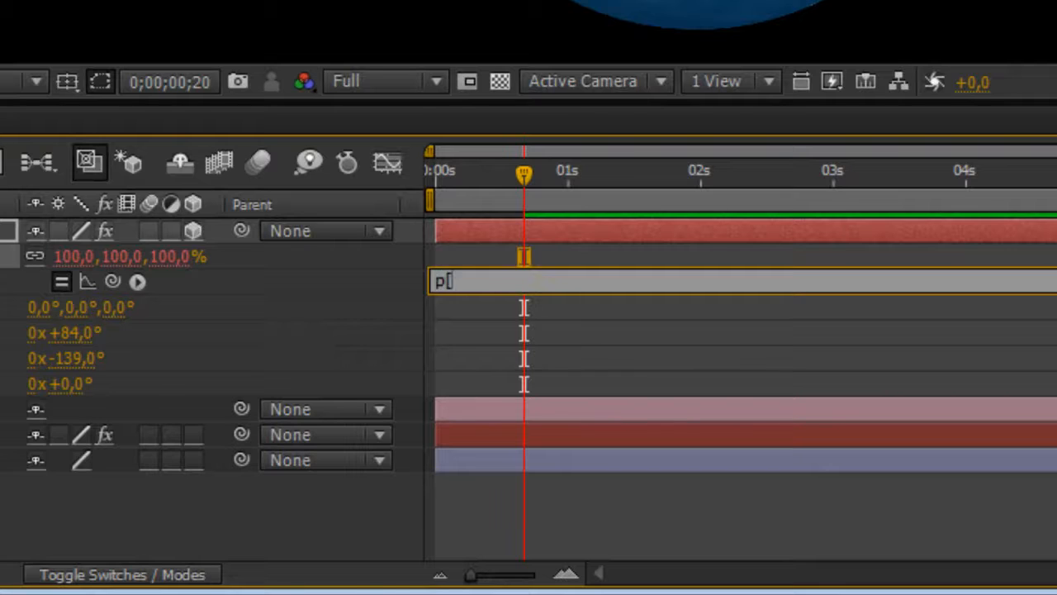
{"action": "key", "text": "BackSpace"}
{"action": "type", "text": "[value[]"}
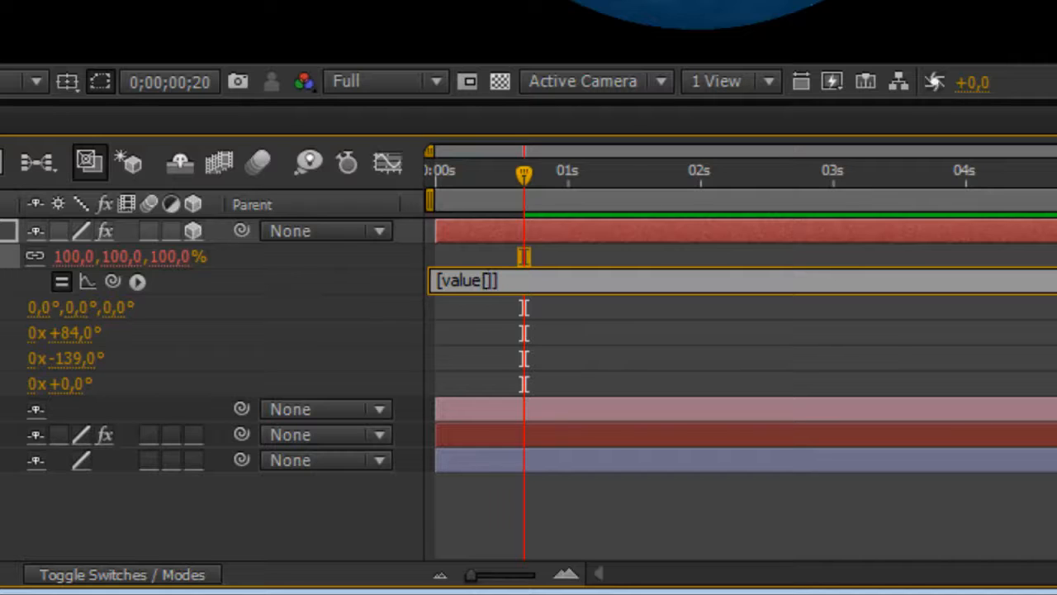
{"action": "type", "text": "0"}
{"action": "type", "text": "."}
{"action": "type", "text": " value]"}
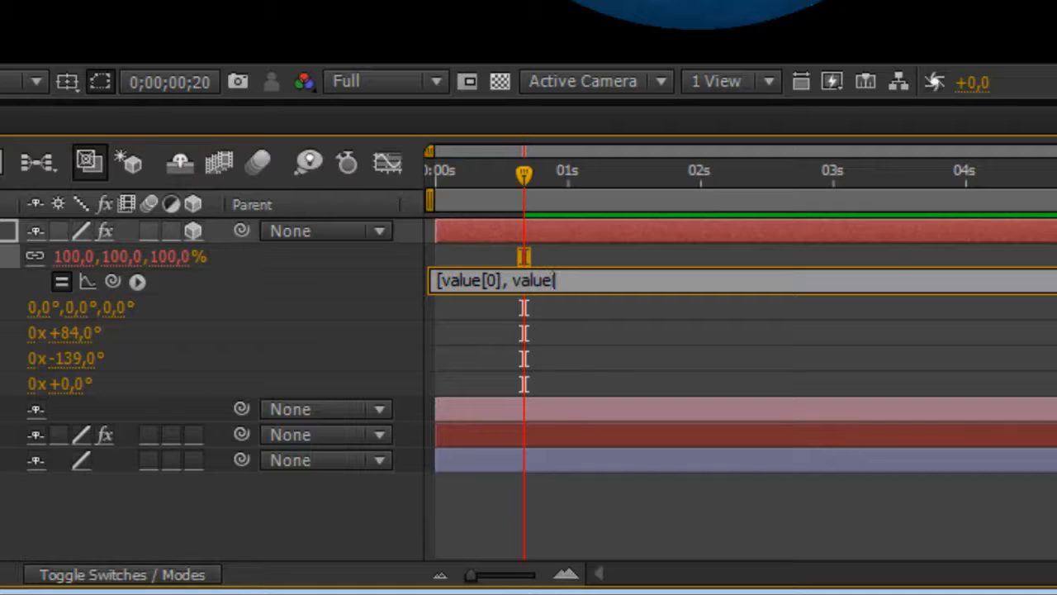
{"action": "type", "text": "1"}
{"action": "type", "text": ", 0"}
{"action": "key", "text": "BackSpace"}
{"action": "type", "text": "100]"}
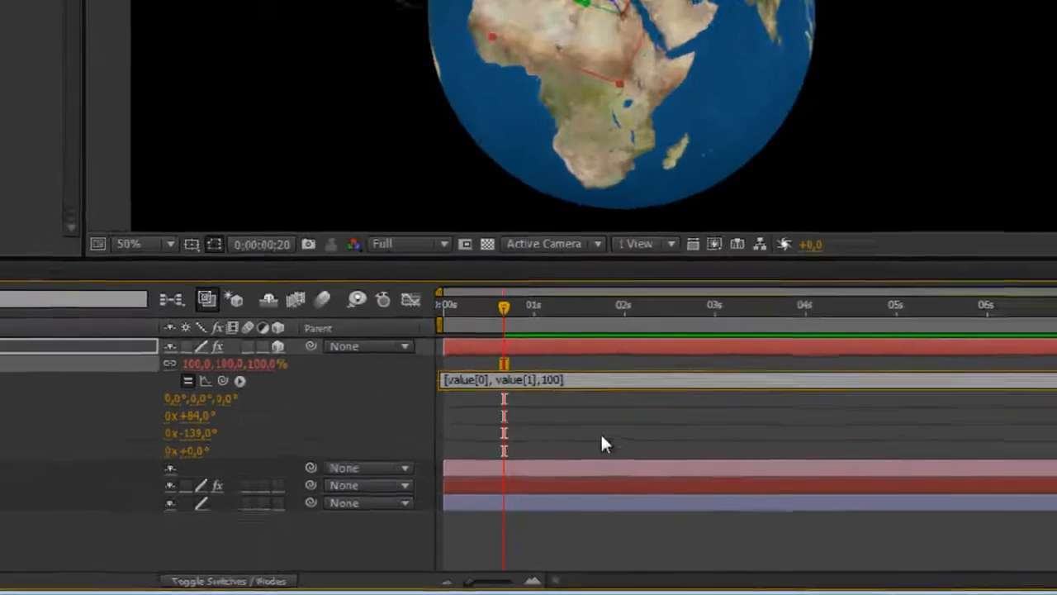
{"action": "left_click", "coordinate": [82, 387]}
Step: Scale the Marker down to about 60% in X and Y and orbit the camera to check its place on the surface
{"action": "left_click_drag", "start_coordinate": [197, 364], "coordinate": [212, 363]}
{"action": "key", "text": "ctrl+z"}
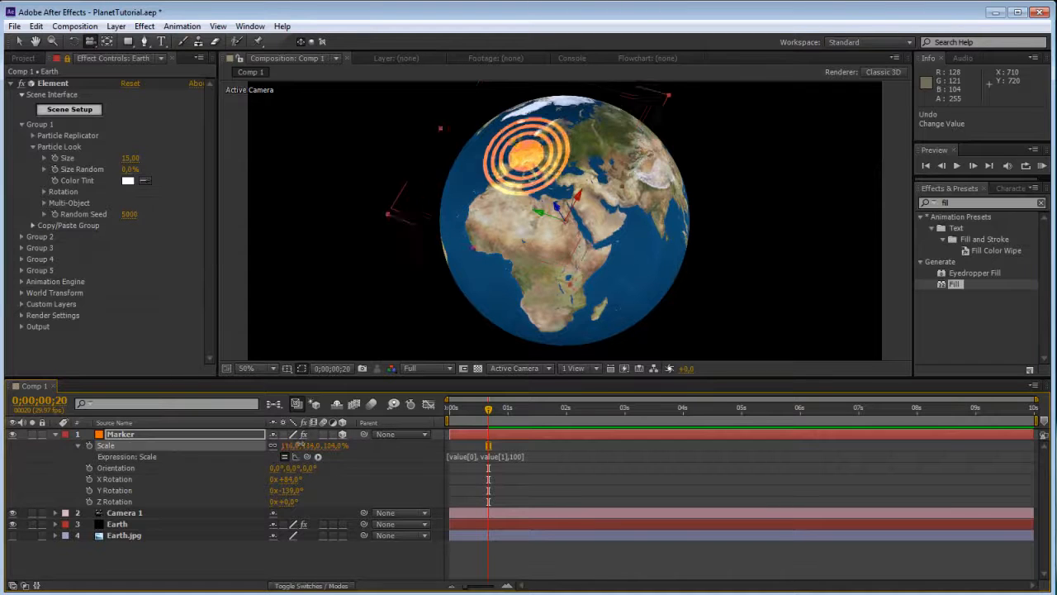
{"action": "mouse_move", "coordinate": [279, 450]}
{"action": "left_mouse_down"}
{"action": "mouse_move", "coordinate": [307, 450]}
{"action": "mouse_move", "coordinate": [286, 450]}
{"action": "left_mouse_up"}
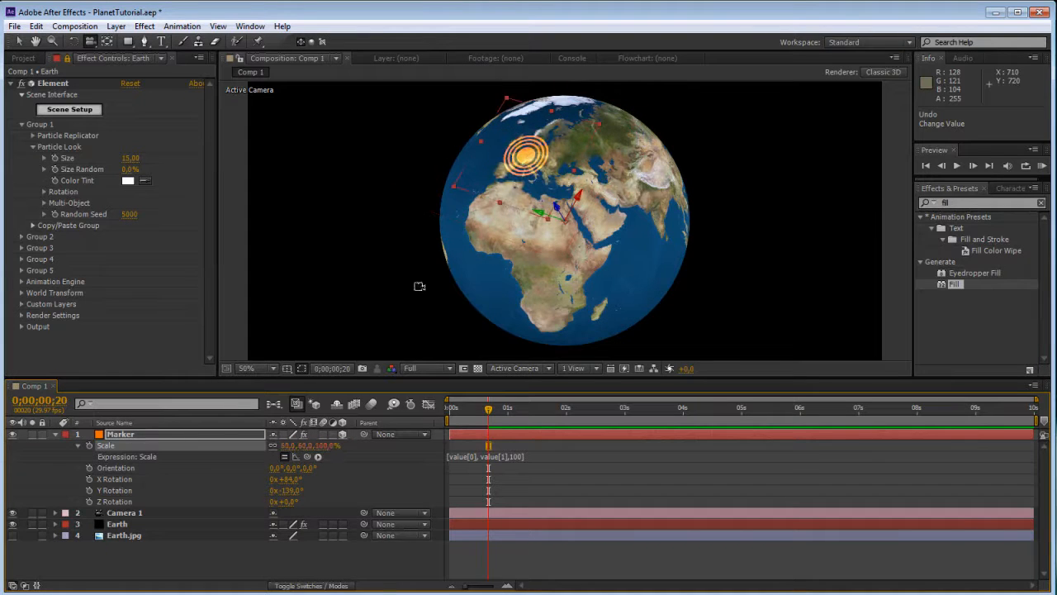
{"action": "mouse_move", "coordinate": [431, 237]}
{"action": "left_mouse_down"}
{"action": "mouse_move", "coordinate": [456, 218]}
{"action": "mouse_move", "coordinate": [552, 194]}
{"action": "left_mouse_up"}
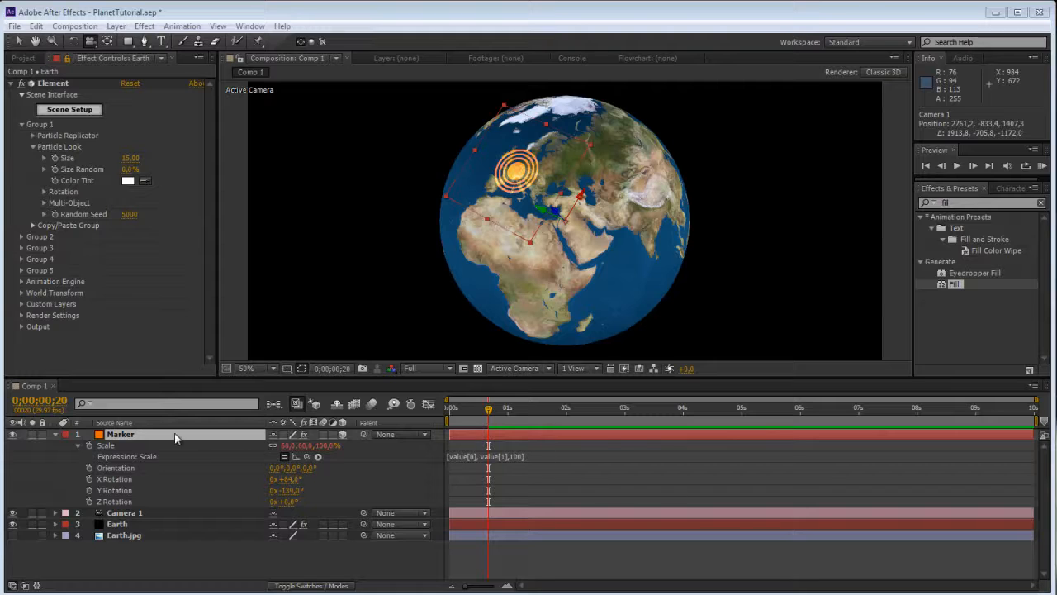
Step: Rename the Marker layer as 1 and duplicate it
{"action": "key", "text": "Return"}
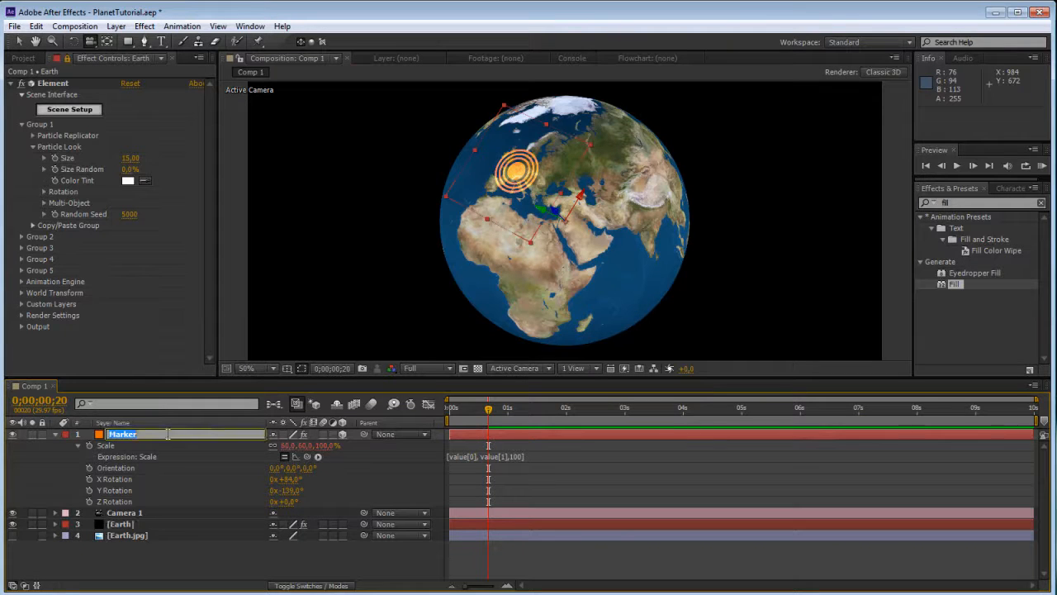
{"action": "type", "text": "1"}
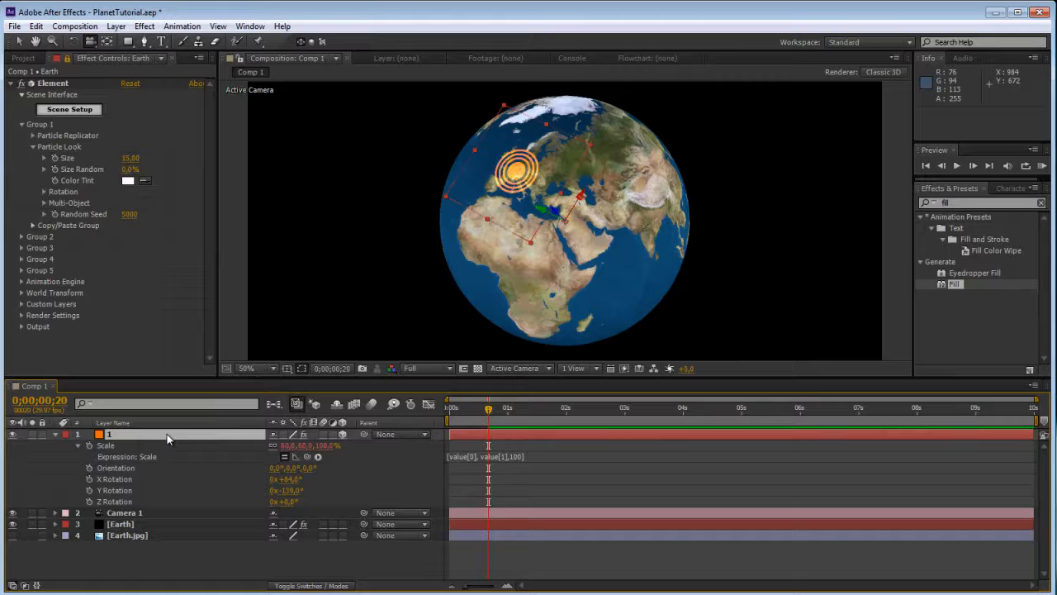
{"action": "left_click", "coordinate": [160, 434]}
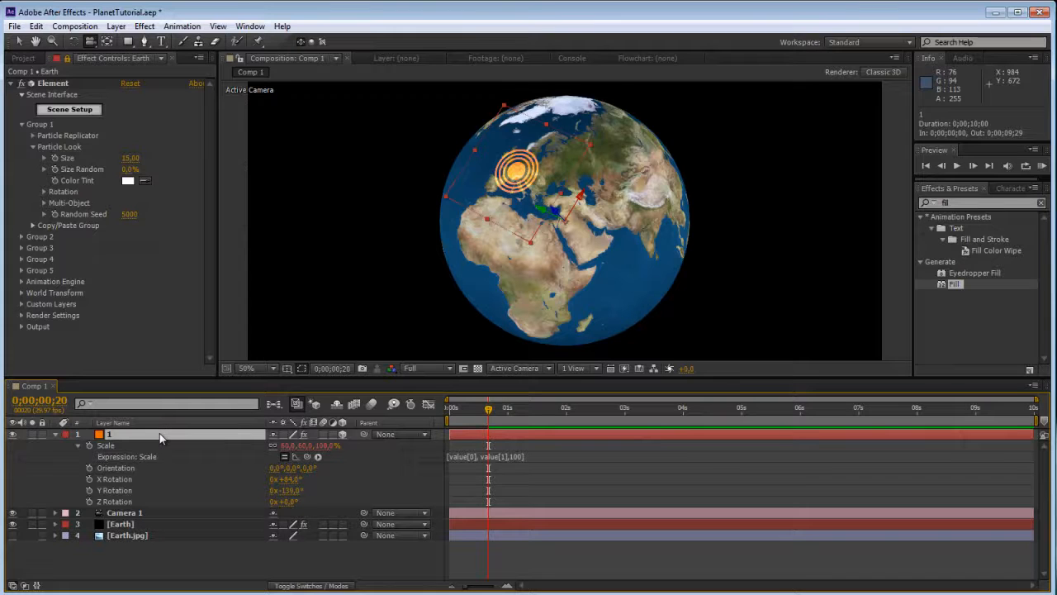
{"action": "key", "text": "ctrl+d"}
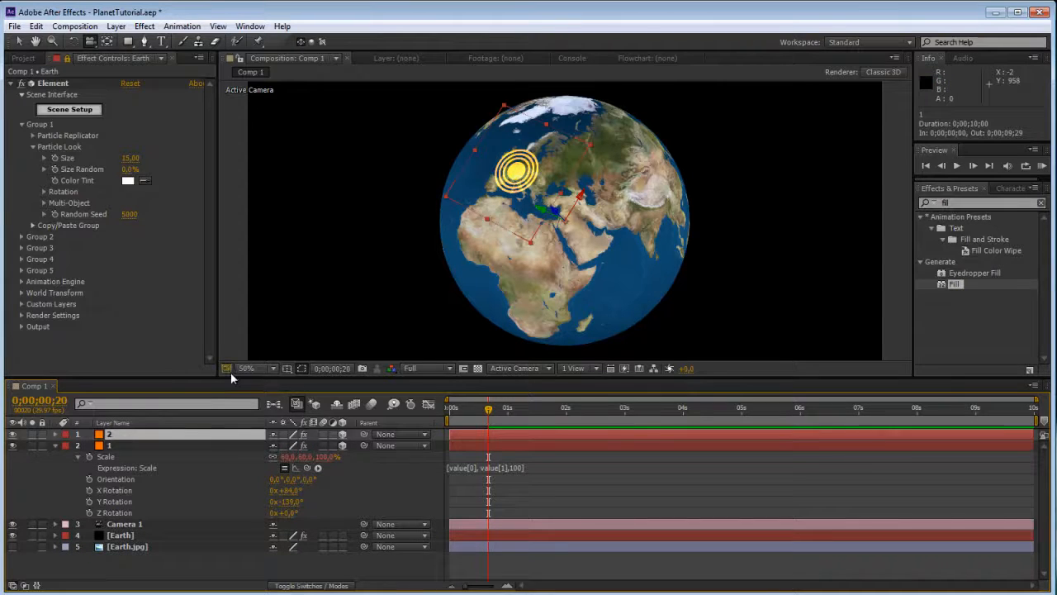
Step: Swing layer 2 over southern Asia with an X Rotation of about 27° and a Y Rotation of about -170°
{"action": "key", "text": "r"}
{"action": "left_click", "coordinate": [305, 459]}
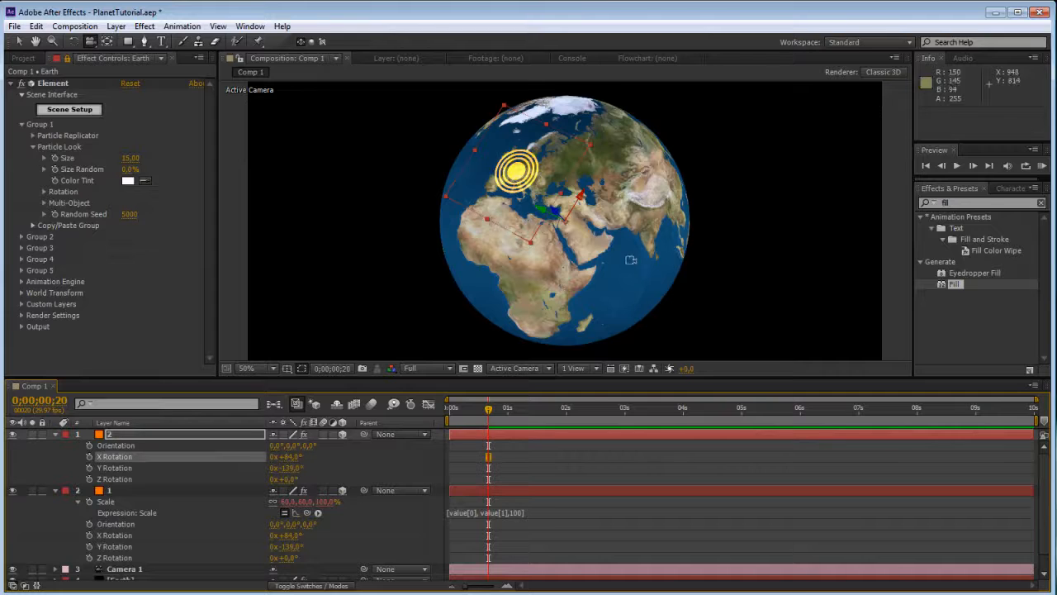
{"action": "left_click_drag", "start_coordinate": [629, 246], "coordinate": [535, 218]}
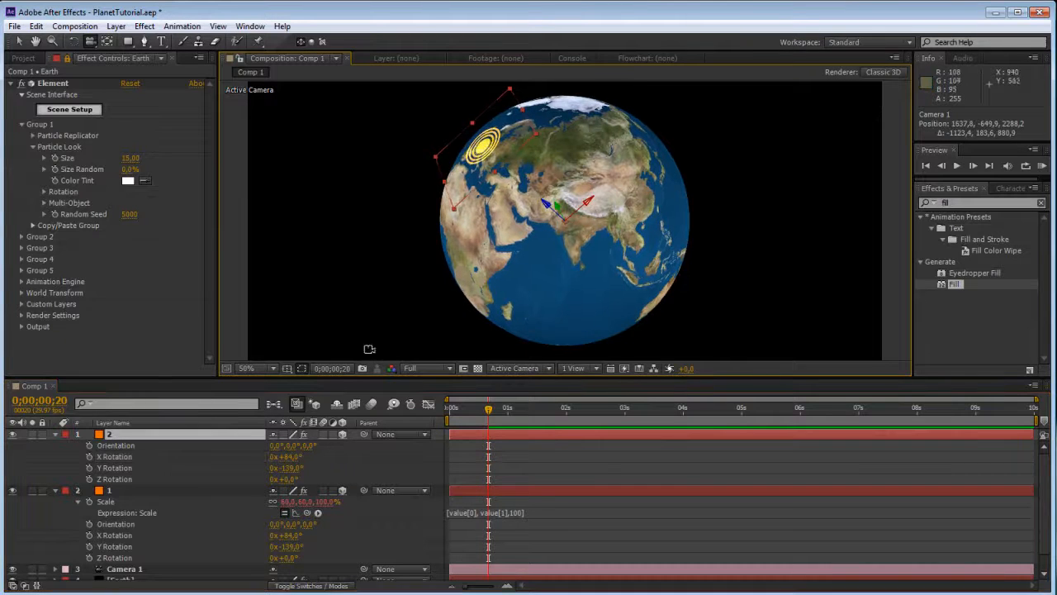
{"action": "left_click_drag", "start_coordinate": [294, 457], "coordinate": [270, 468]}
Step: Duplicate layer 2 and swing layer 3 over Australia with an X Rotation of about -34° and a Y Rotation of about -220°
{"action": "left_click_drag", "start_coordinate": [697, 291], "coordinate": [527, 252]}
{"action": "key", "text": "ctrl+d"}
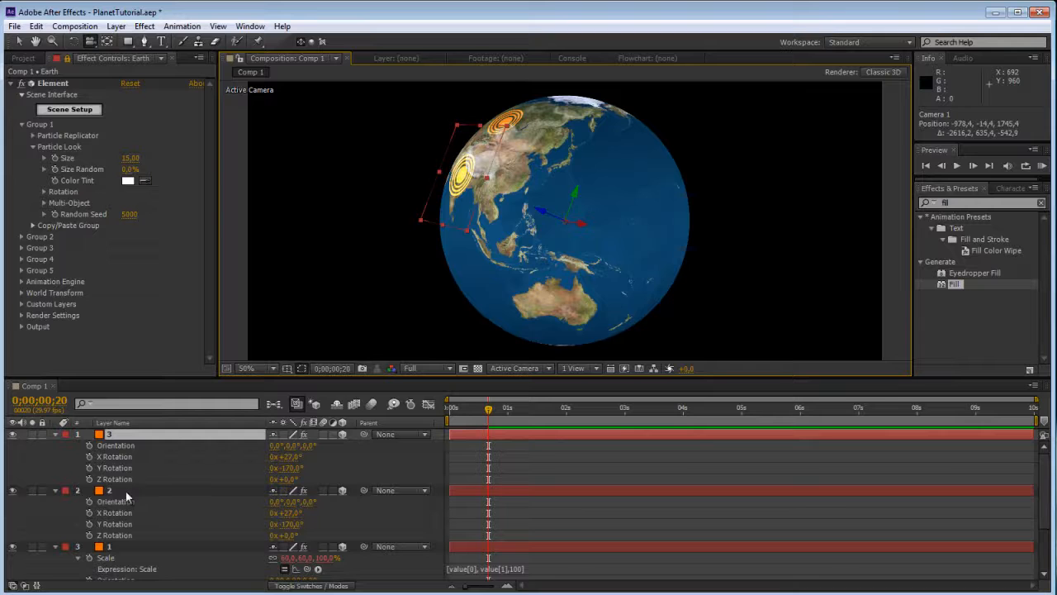
{"action": "left_click", "coordinate": [117, 547]}
{"action": "left_click", "coordinate": [126, 491]}
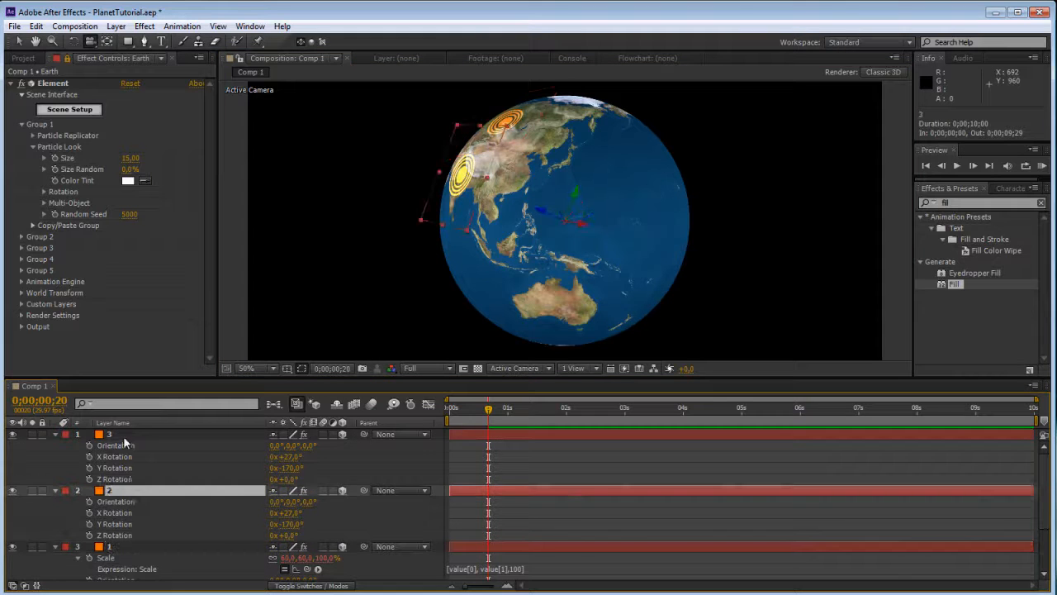
{"action": "left_click", "coordinate": [123, 435]}
{"action": "mouse_move", "coordinate": [291, 457]}
{"action": "left_mouse_down"}
{"action": "mouse_move", "coordinate": [323, 457]}
{"action": "mouse_move", "coordinate": [256, 467]}
{"action": "left_mouse_up"}
Step: Duplicate layer 3 and swing the original over western North America with an X Rotation of about -44° and a Y Rotation of about -346°
{"action": "mouse_move", "coordinate": [578, 239]}
{"action": "left_mouse_down"}
{"action": "mouse_move", "coordinate": [443, 243]}
{"action": "mouse_move", "coordinate": [569, 256]}
{"action": "left_mouse_up"}
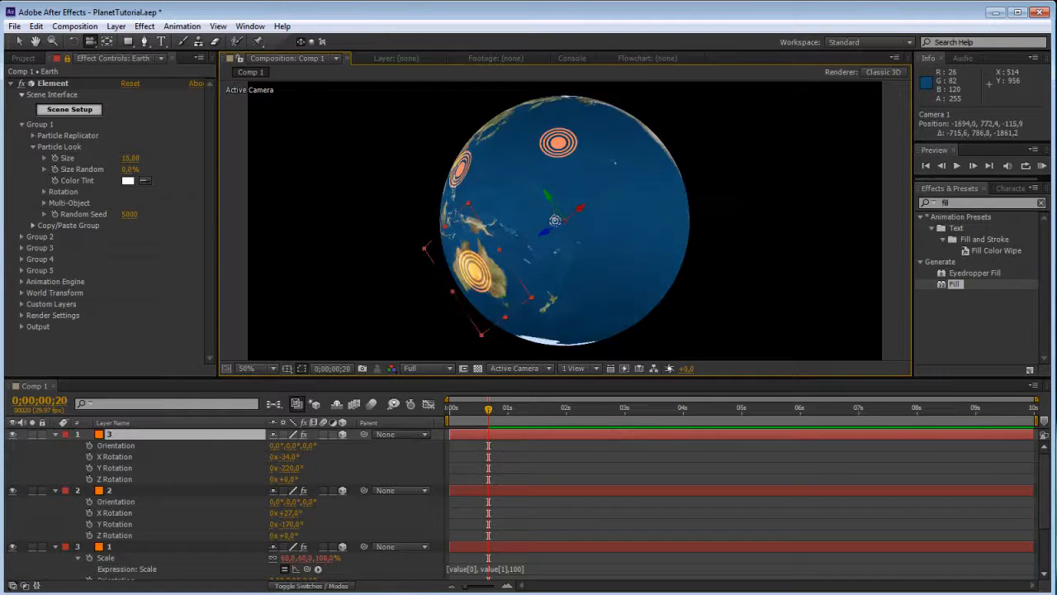
{"action": "key", "text": "ctrl+d"}
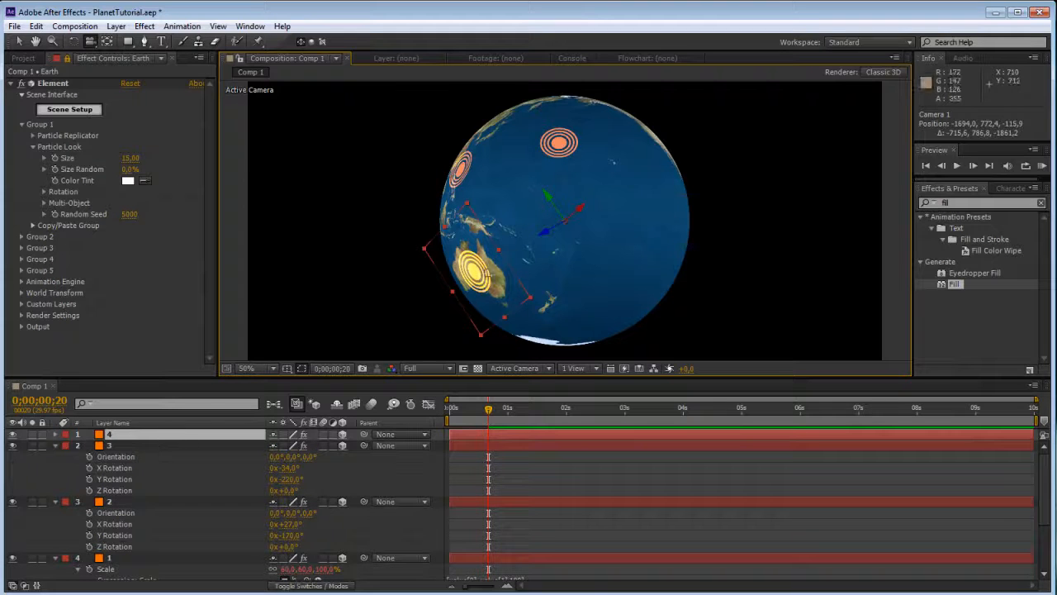
{"action": "left_click_drag", "start_coordinate": [477, 239], "coordinate": [428, 271]}
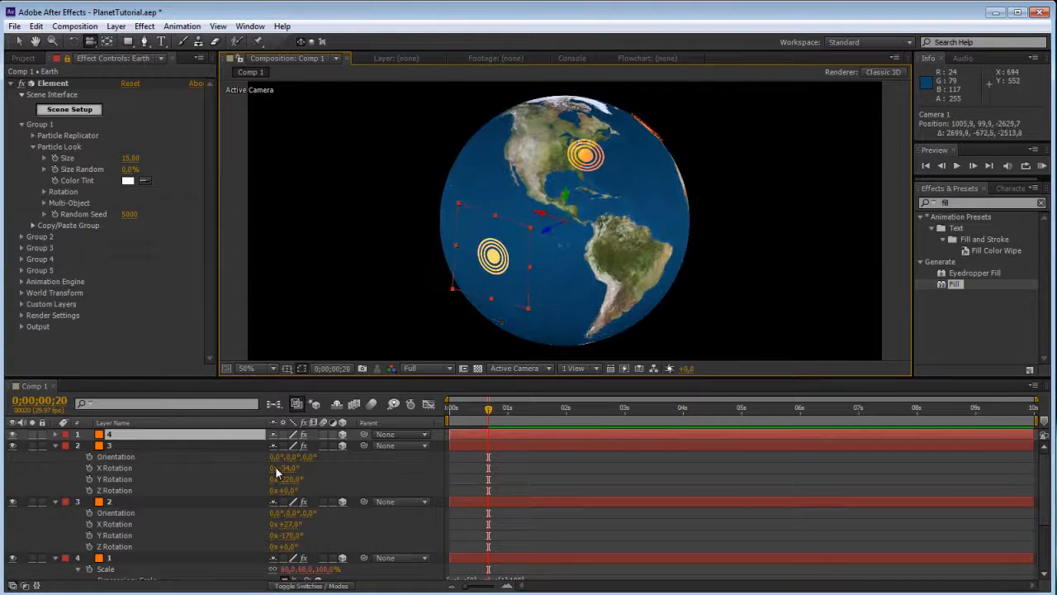
{"action": "left_click_drag", "start_coordinate": [286, 479], "coordinate": [237, 478]}
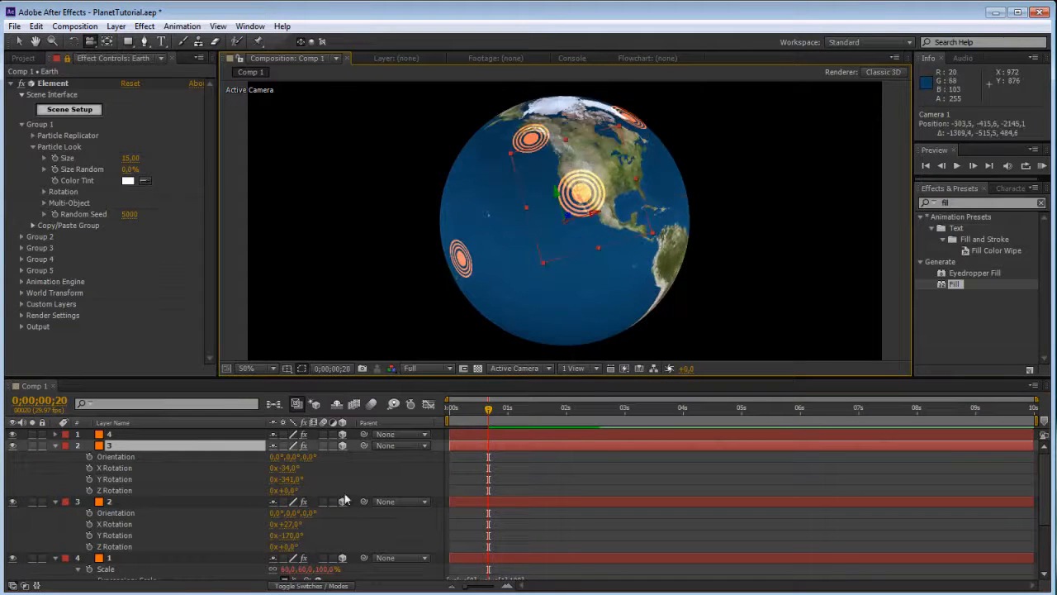
{"action": "mouse_move", "coordinate": [289, 479]}
{"action": "left_mouse_down"}
{"action": "mouse_move", "coordinate": [301, 469]}
{"action": "mouse_move", "coordinate": [299, 479]}
{"action": "left_mouse_up"}
{"action": "left_click_drag", "start_coordinate": [556, 168], "coordinate": [705, 134]}
{"action": "left_click_drag", "start_coordinate": [524, 212], "coordinate": [711, 208]}
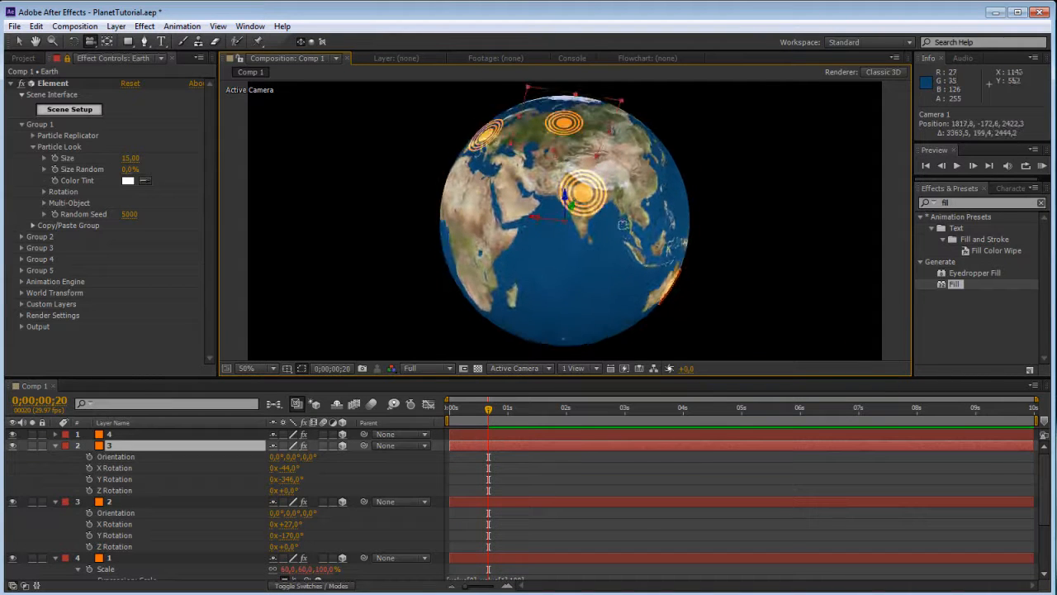
{"action": "left_click_drag", "start_coordinate": [580, 216], "coordinate": [489, 149]}
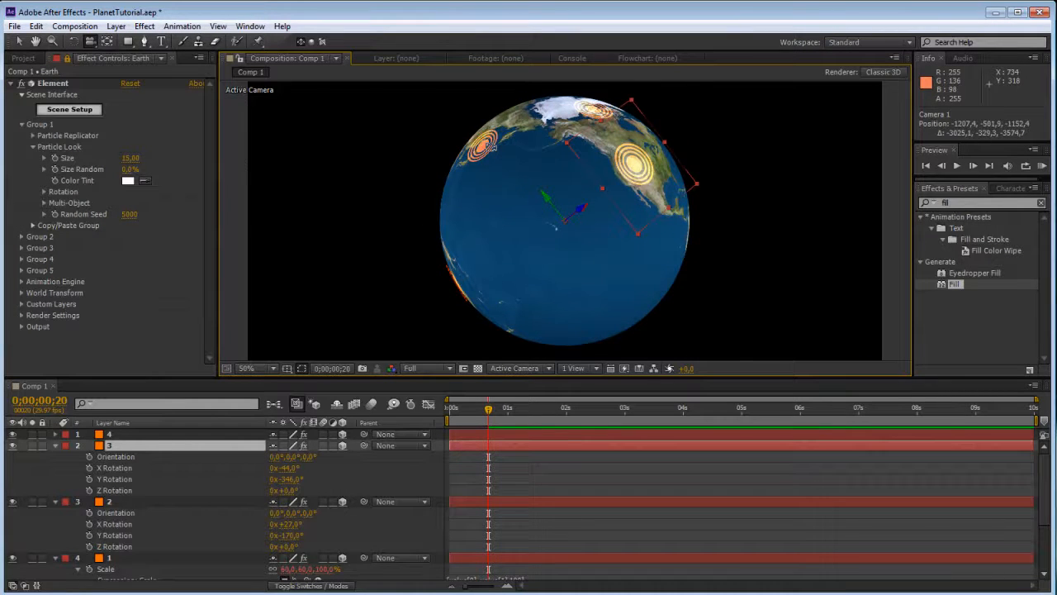
{"action": "mouse_move", "coordinate": [500, 206]}
{"action": "left_mouse_down"}
{"action": "mouse_move", "coordinate": [619, 205]}
{"action": "mouse_move", "coordinate": [669, 189]}
{"action": "mouse_move", "coordinate": [585, 231]}
{"action": "mouse_move", "coordinate": [495, 219]}
{"action": "left_mouse_up"}
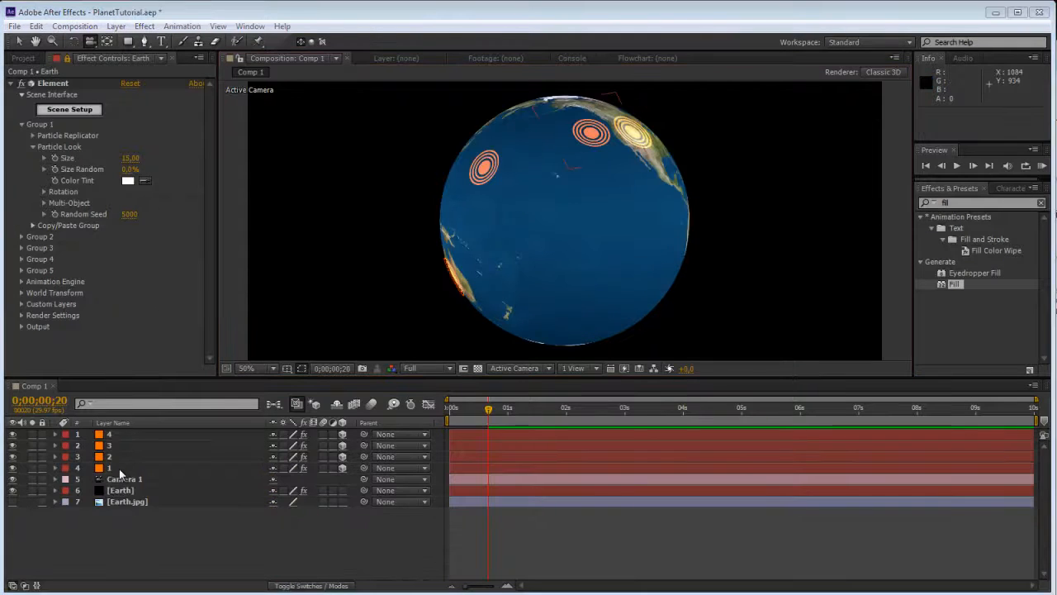
Step: Give layer 1's opacity the expression (toCompVec([0,0,1])[2] > 0)
{"action": "left_click", "coordinate": [118, 469]}
{"action": "key", "text": "t"}
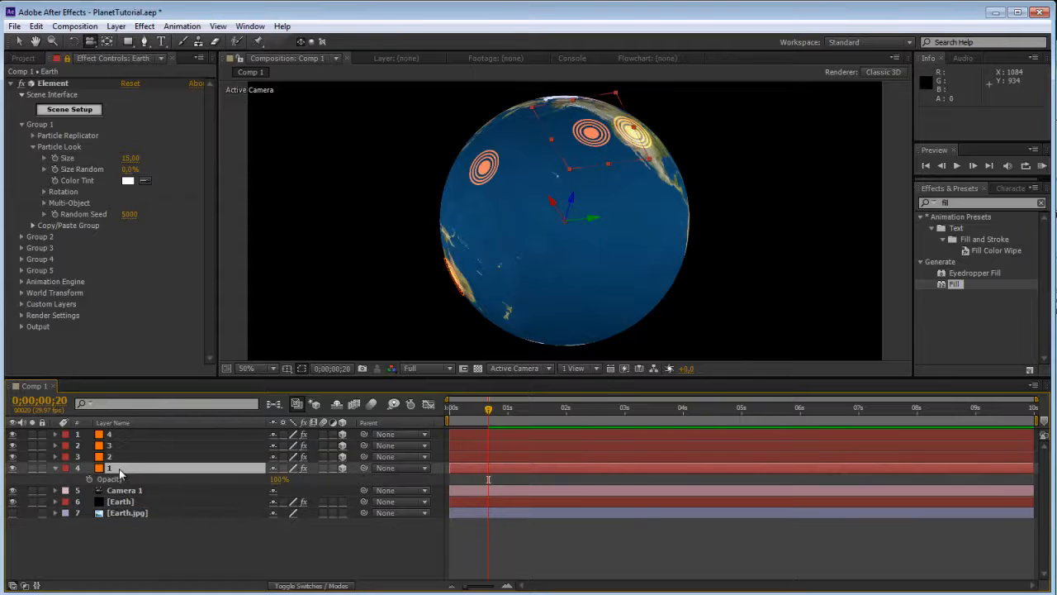
{"action": "left_click", "coordinate": [90, 479], "text": "alt"}
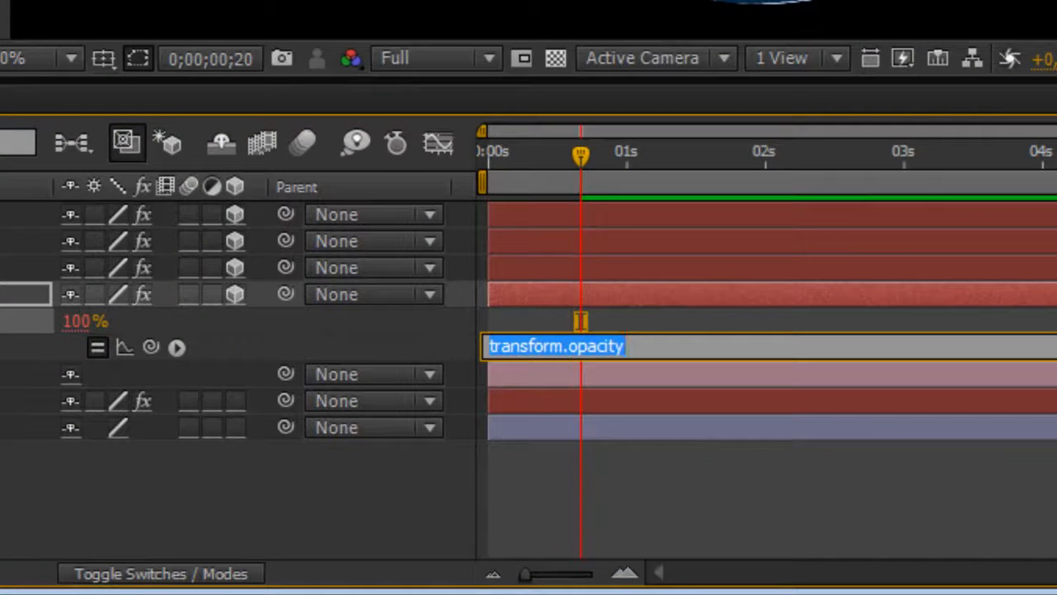
{"action": "type", "text": "0"}
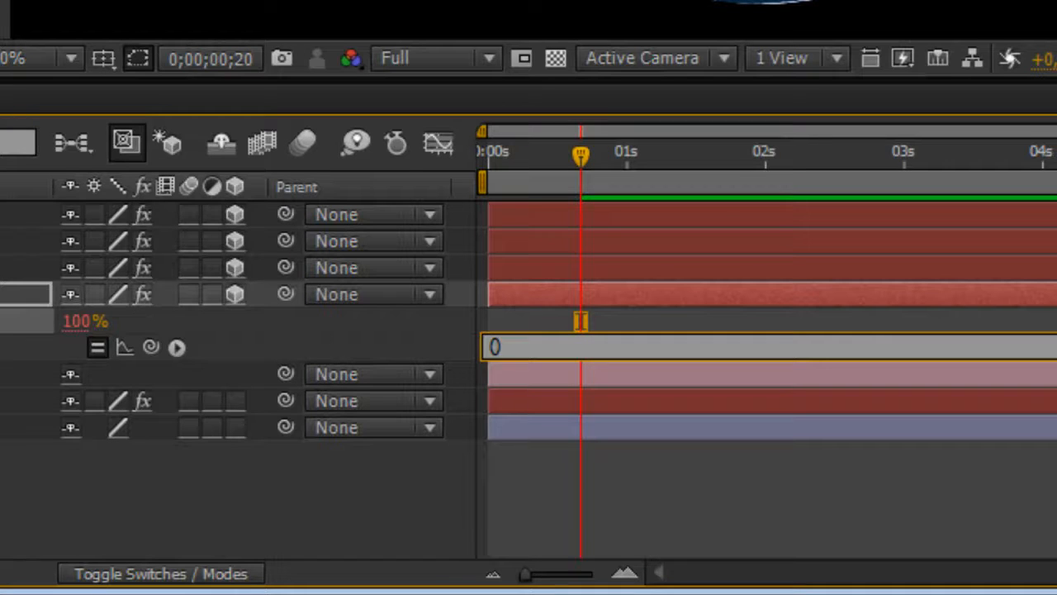
{"action": "type", "text": "toCom"}
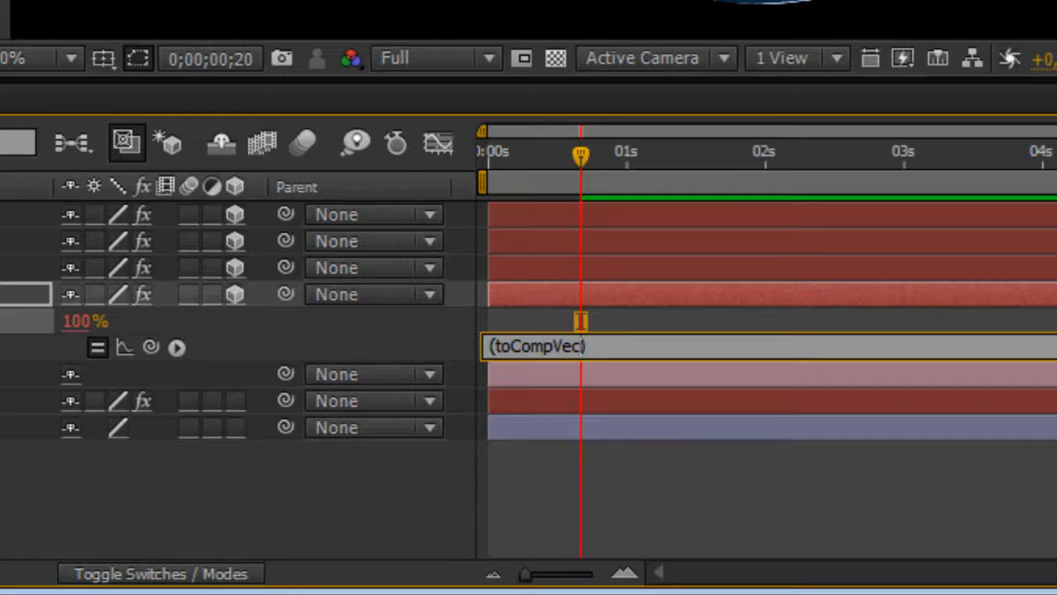
{"action": "type", "text": "pVec()"}
{"action": "type", "text": "[]"}
{"action": "type", "text": "0,0"}
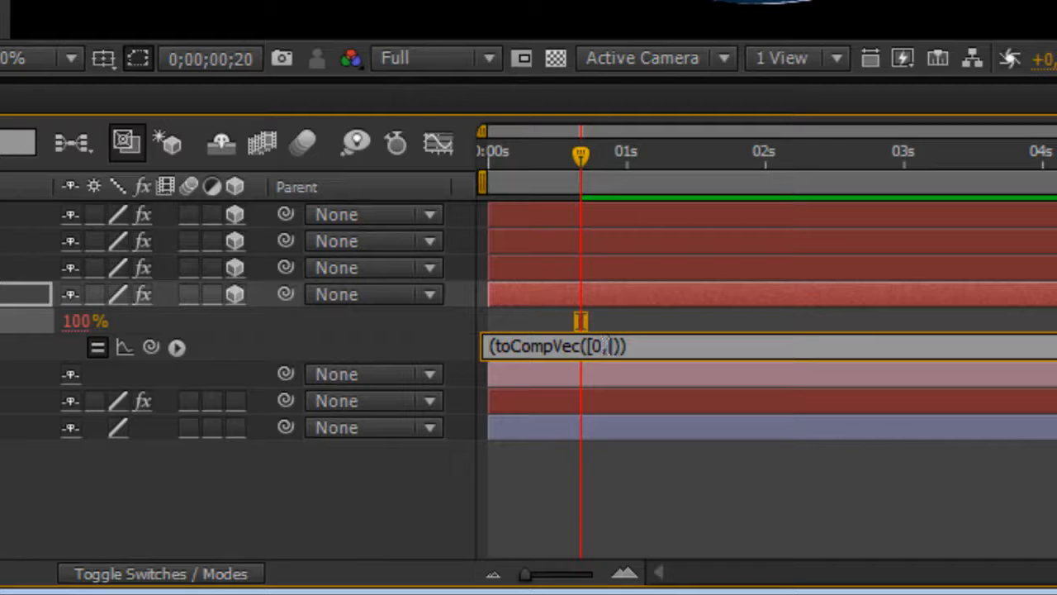
{"action": "type", "text": ",1"}
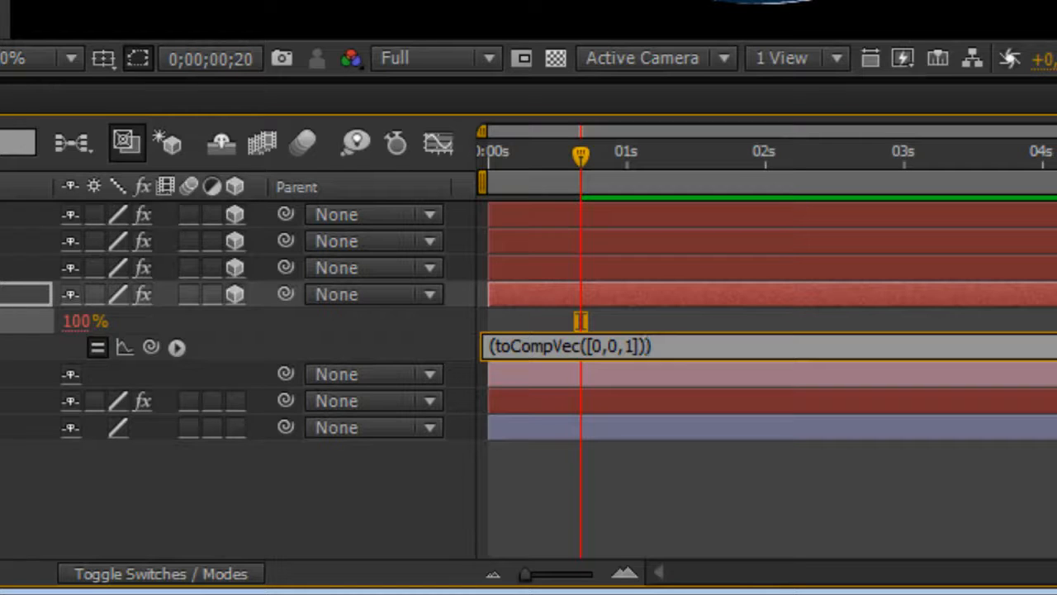
{"action": "type", "text": "[]2 > 0"}
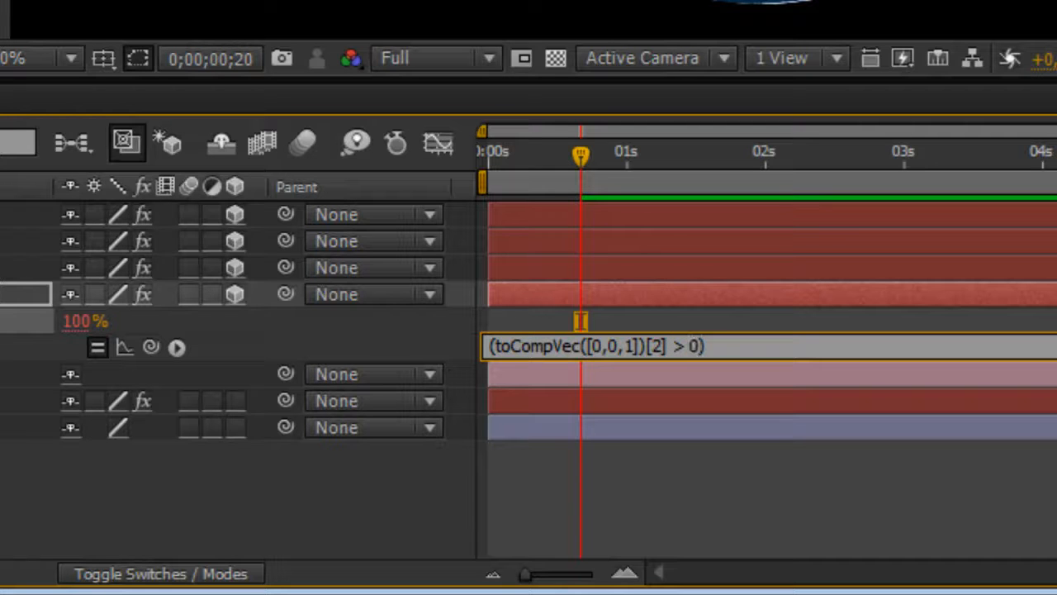
{"action": "key", "text": "Right"}
{"action": "key", "text": "Return"}
{"action": "left_click", "coordinate": [539, 524]}
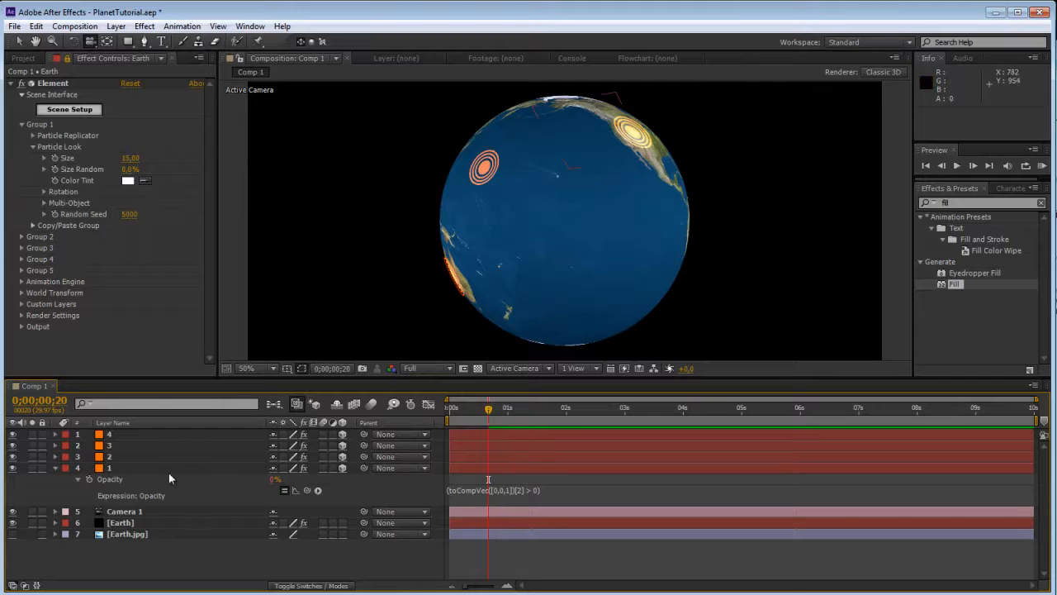
Step: Extend layer 1's opacity expression with a multiplication by 100, making it (toCompVec([0,0,1])[2] > 0) *100
{"action": "left_click", "coordinate": [168, 468]}
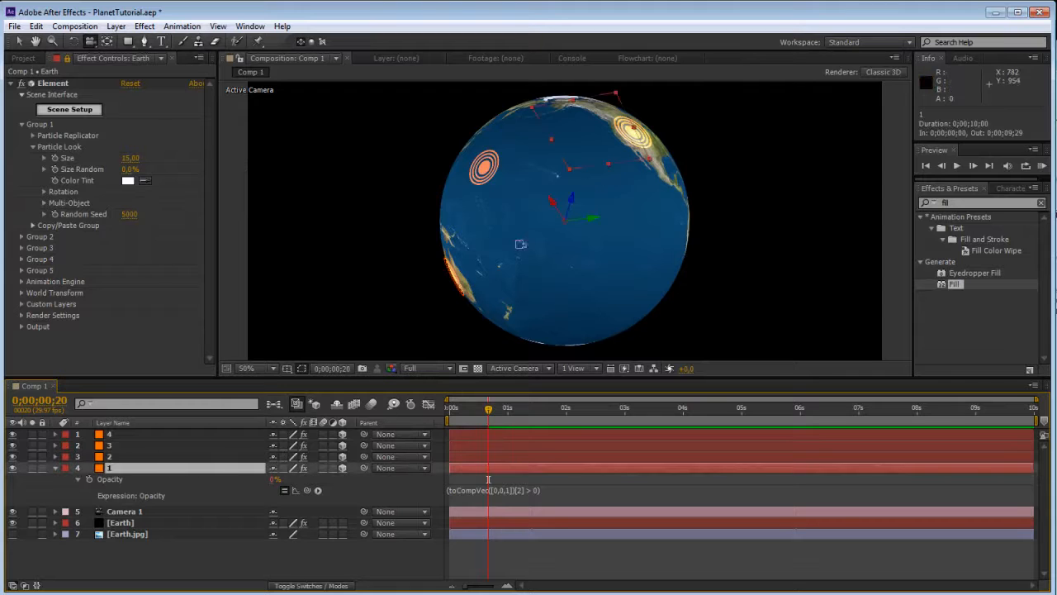
{"action": "left_click_drag", "start_coordinate": [548, 239], "coordinate": [355, 266]}
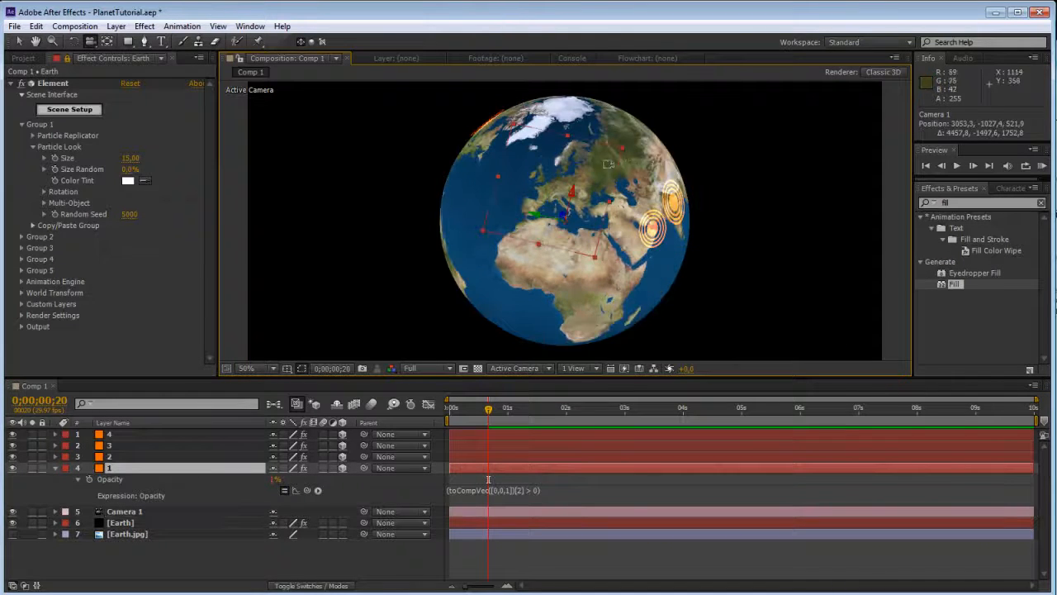
{"action": "left_click_drag", "start_coordinate": [608, 164], "coordinate": [404, 158]}
{"action": "left_click_drag", "start_coordinate": [515, 191], "coordinate": [523, 148]}
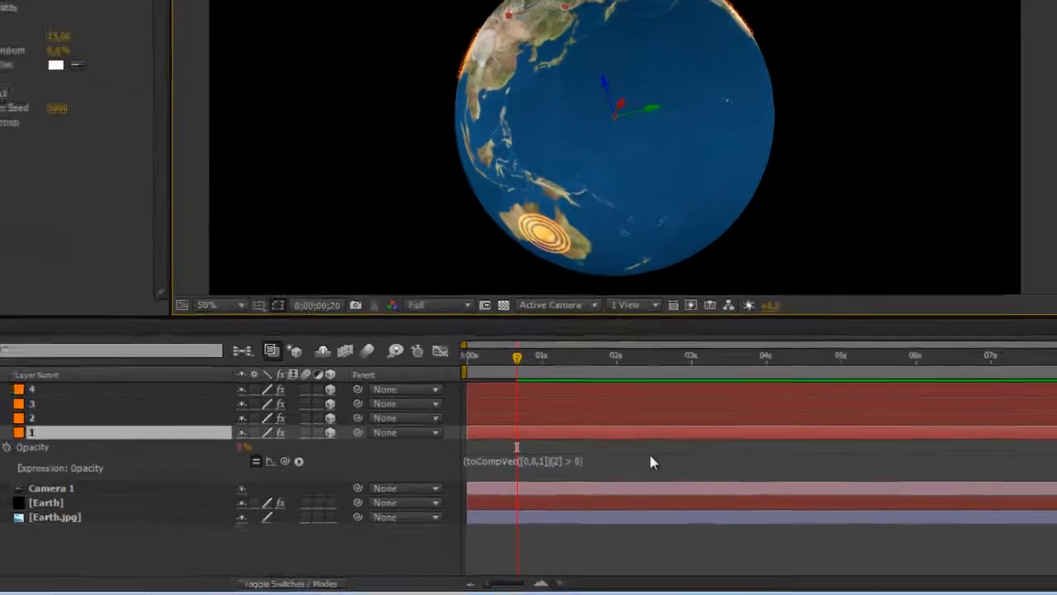
{"action": "left_click", "coordinate": [650, 461]}
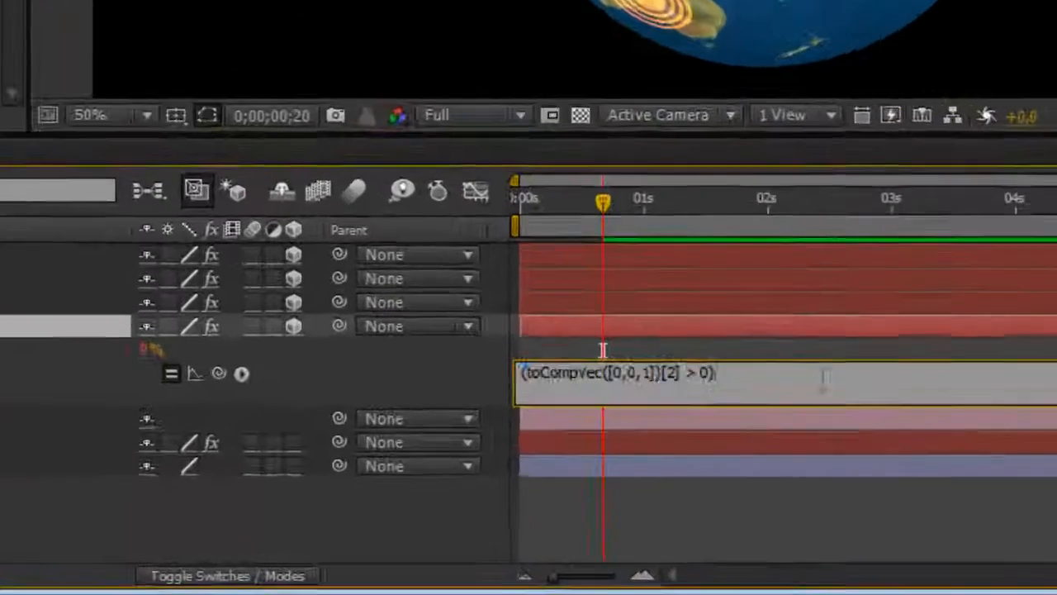
{"action": "type", "text": "*1--"}
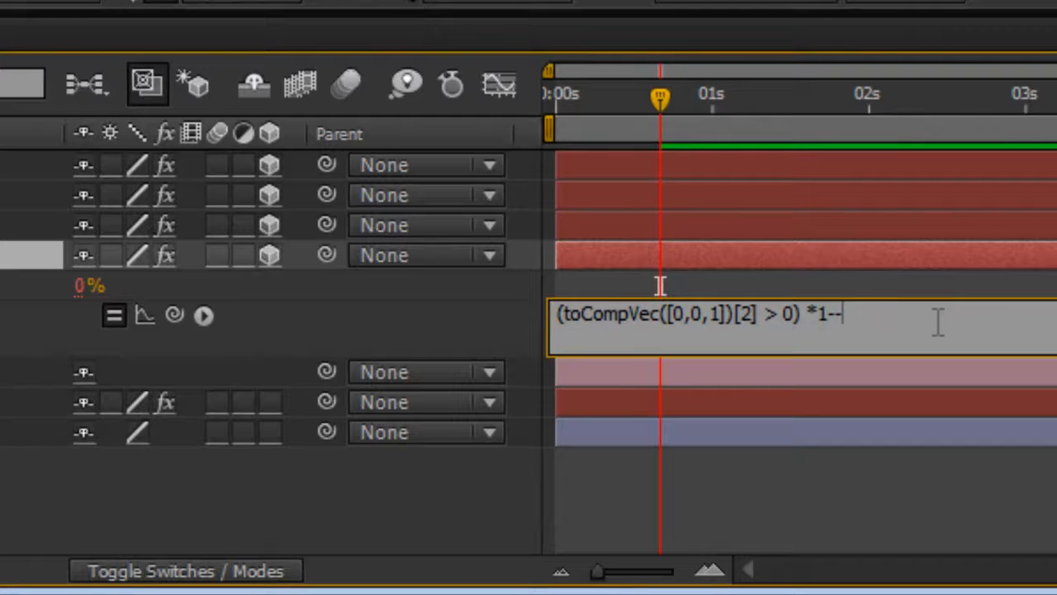
{"action": "key", "text": "BackSpace"}
{"action": "key", "text": "BackSpace"}
{"action": "type", "text": "00"}
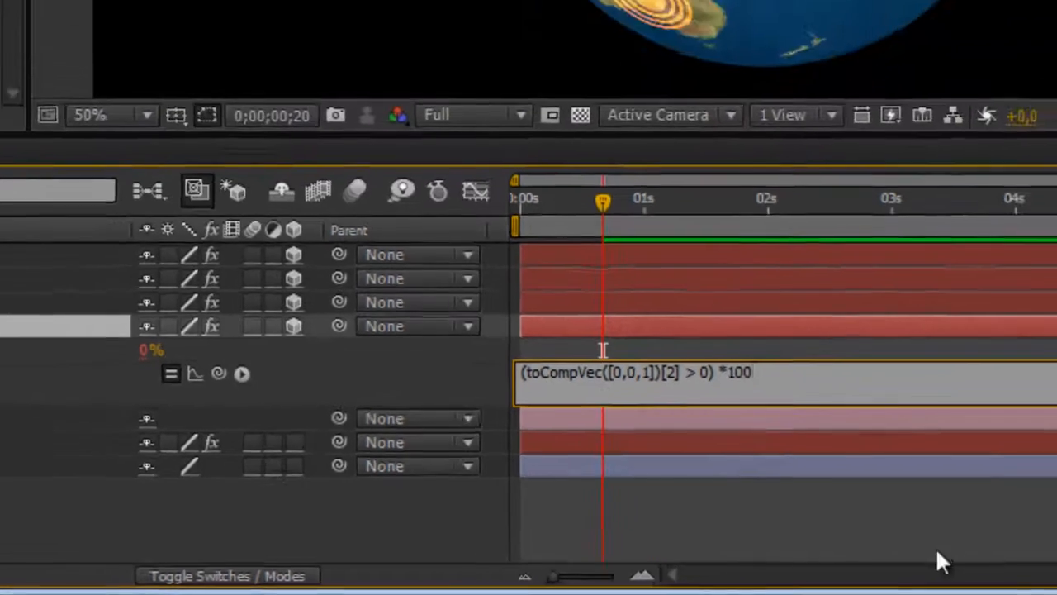
{"action": "left_click", "coordinate": [936, 545]}
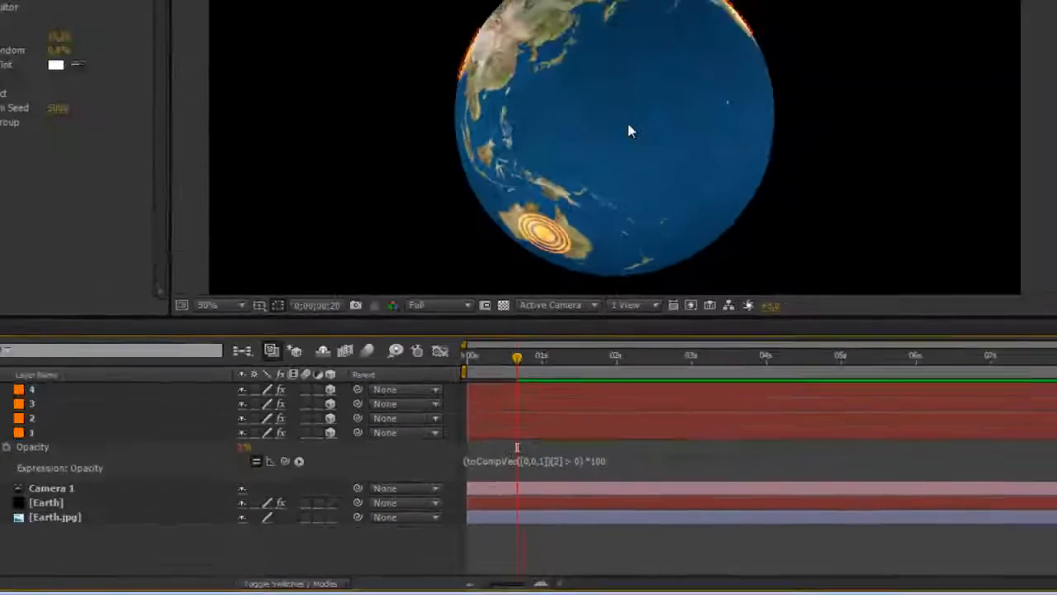
Step: Copy only the opacity expression of layer 1 and paste it onto layers 2, 3 and 4
{"action": "left_click_drag", "start_coordinate": [709, 137], "coordinate": [717, 215]}
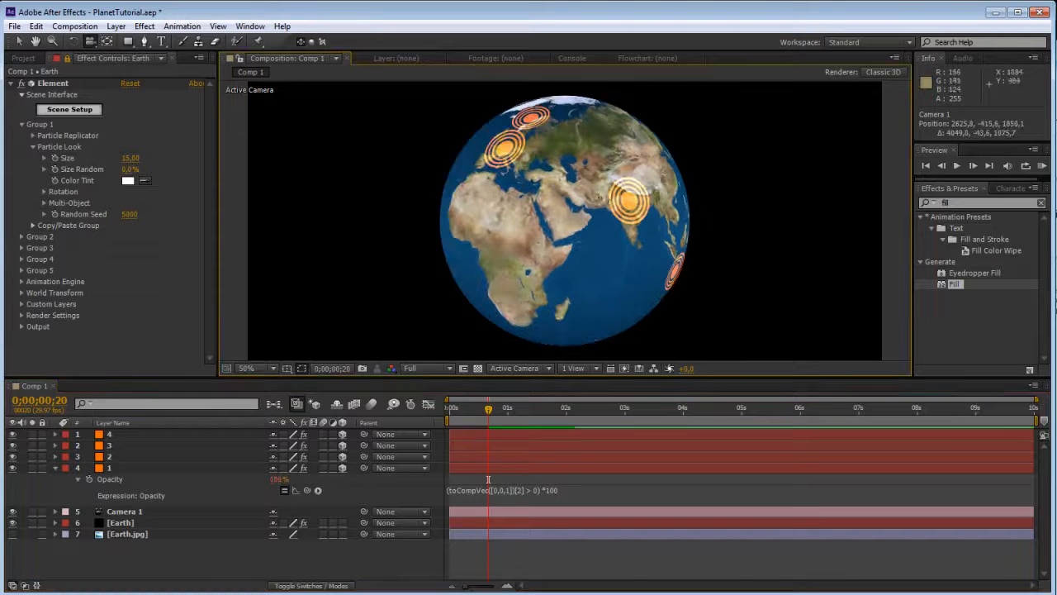
{"action": "left_click_drag", "start_coordinate": [544, 190], "coordinate": [471, 176]}
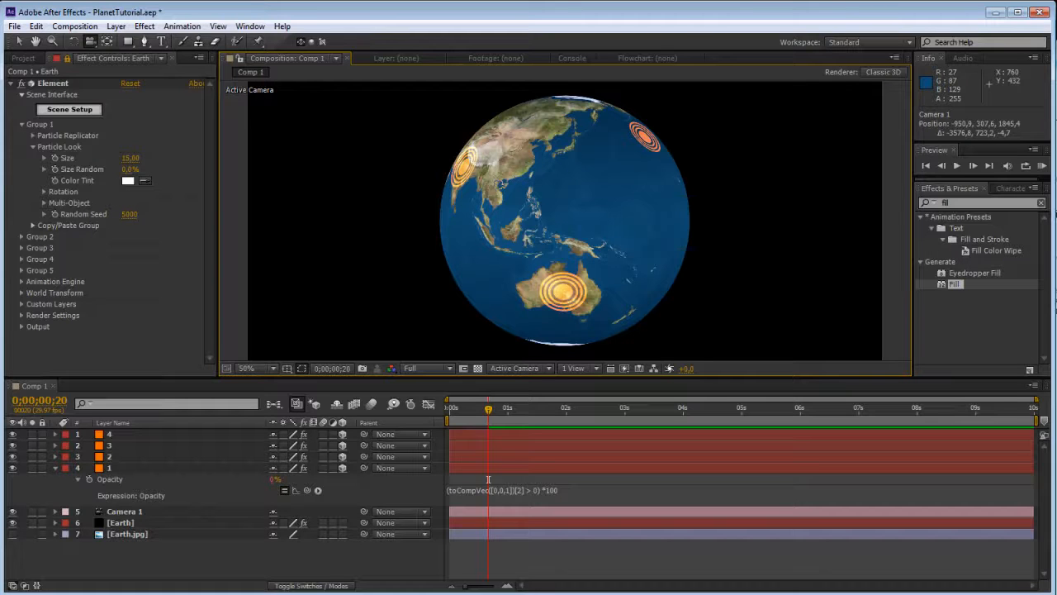
{"action": "left_click_drag", "start_coordinate": [507, 146], "coordinate": [568, 160]}
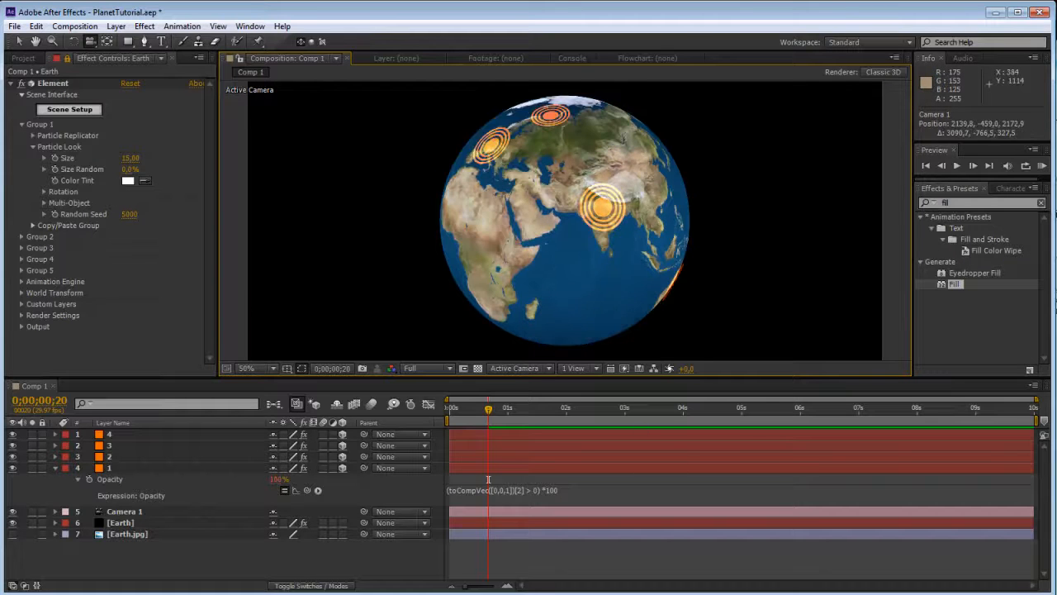
{"action": "left_click", "coordinate": [116, 480]}
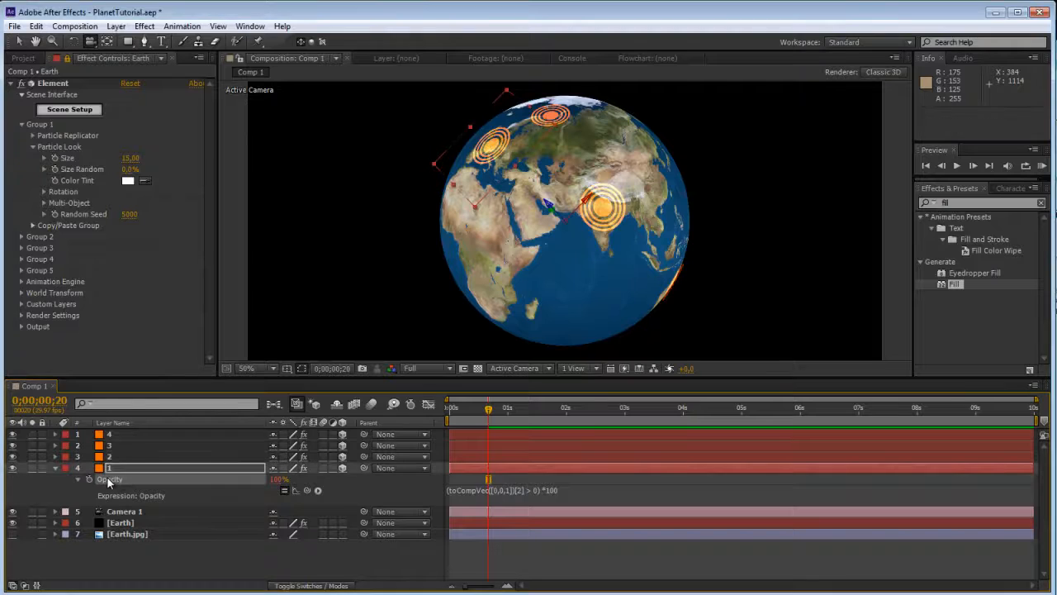
{"action": "right_click", "coordinate": [108, 483]}
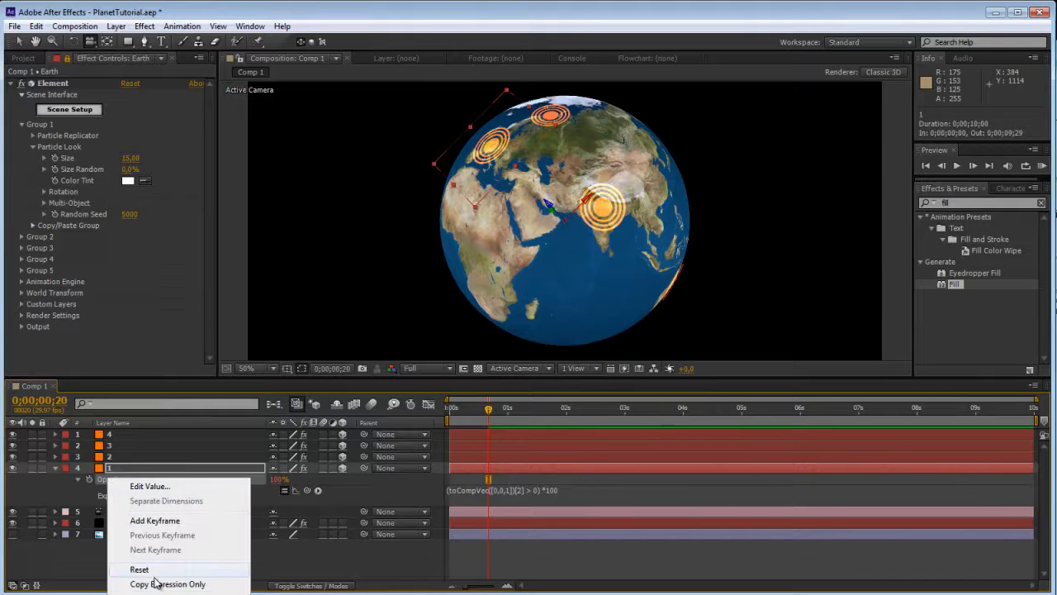
{"action": "left_click", "coordinate": [156, 584]}
{"action": "left_click", "coordinate": [122, 456]}
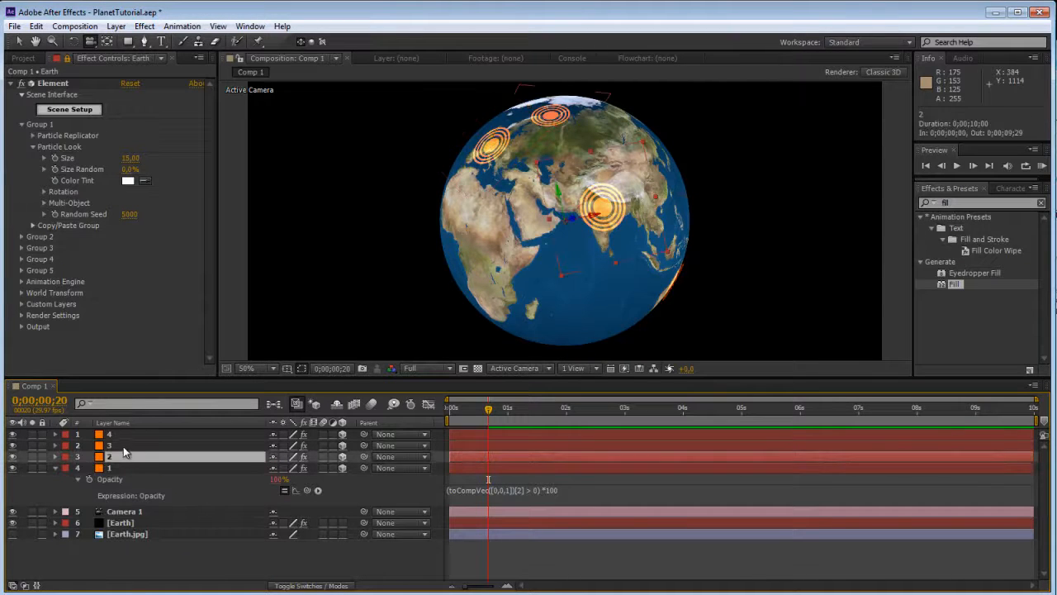
{"action": "left_click", "coordinate": [125, 435], "text": "shift"}
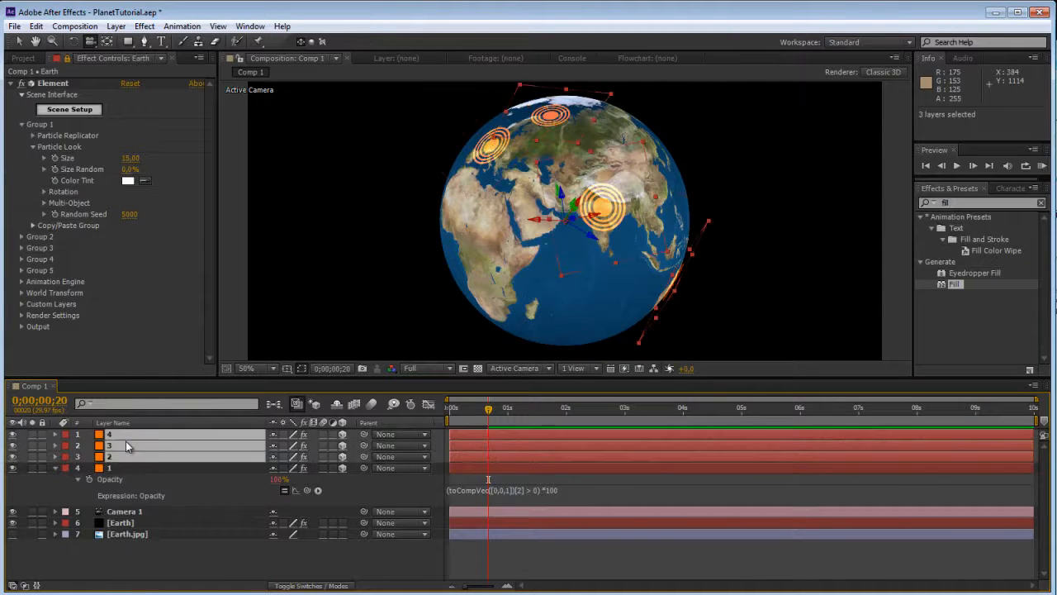
{"action": "left_click", "coordinate": [58, 26]}
{"action": "mouse_move", "coordinate": [37, 25]}
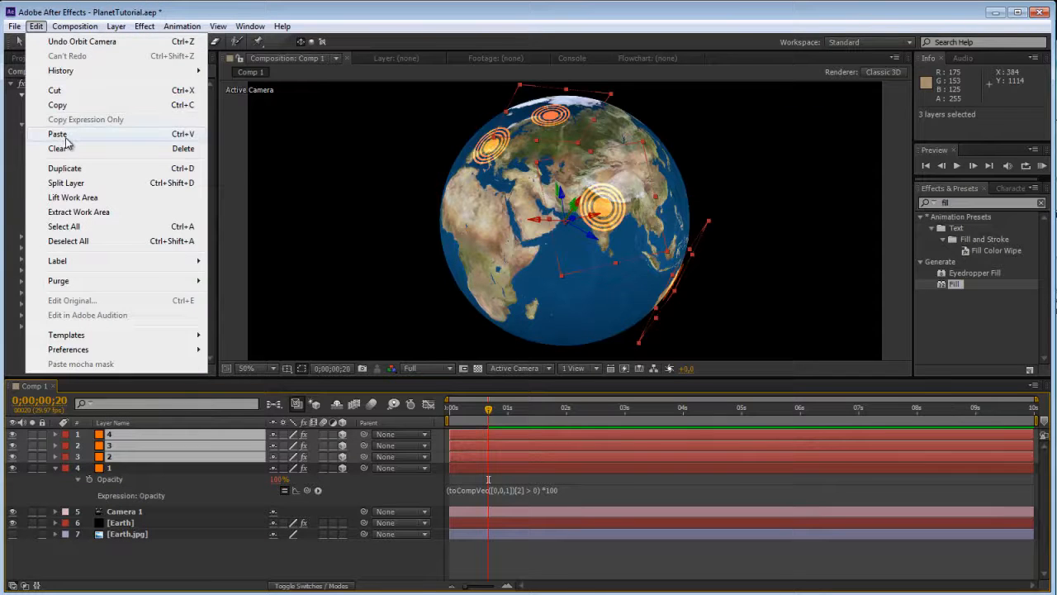
{"action": "left_click", "coordinate": [60, 134]}
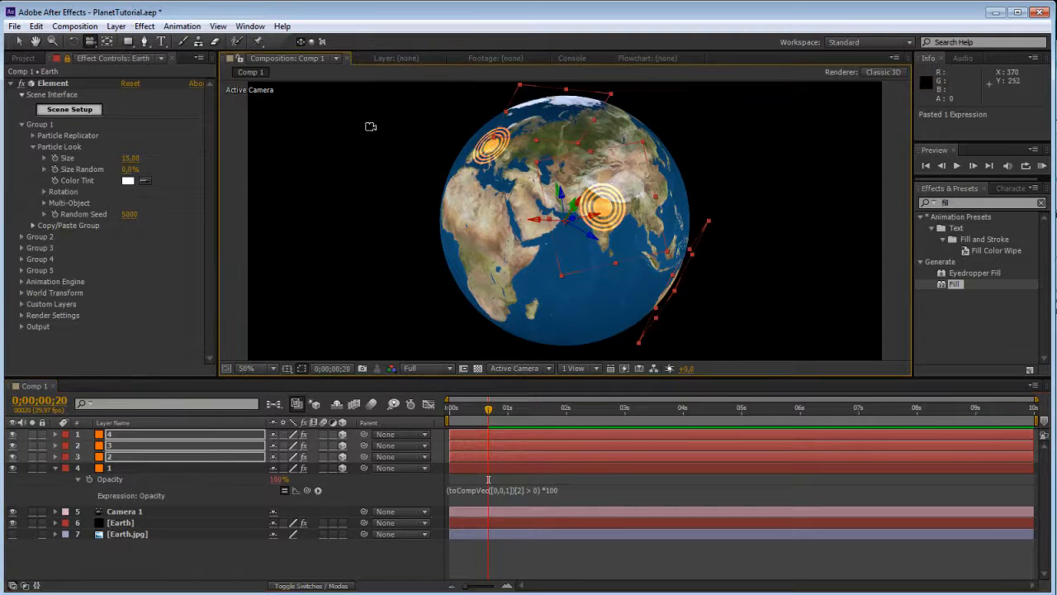
Step: Reveal layer 2's opacity and orbit the camera around the globe to examine the markers' visibility on the near and far sides
{"action": "key", "text": "comma"}
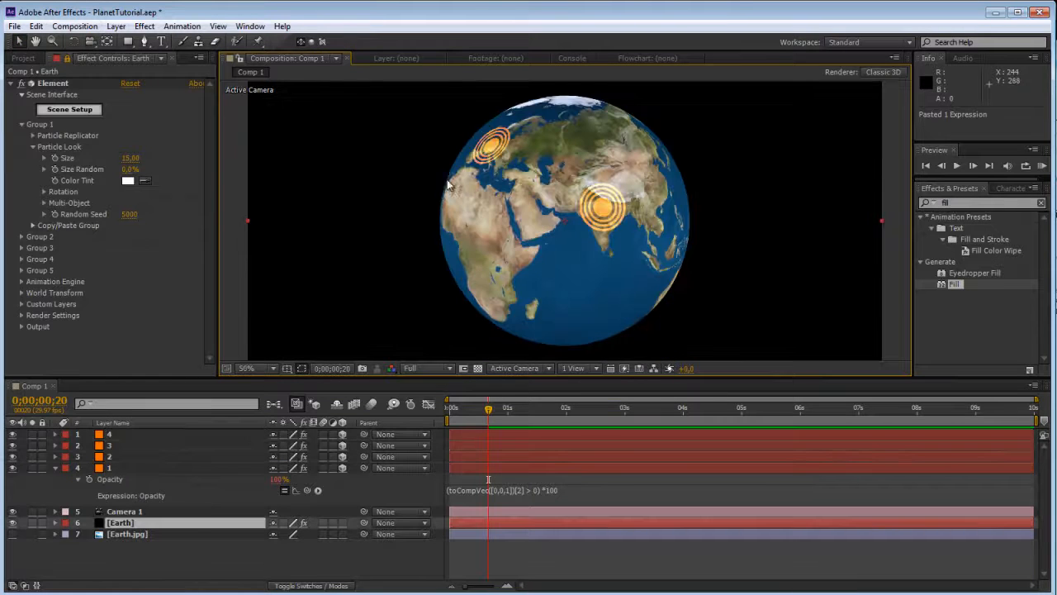
{"action": "key", "text": "period"}
{"action": "left_click", "coordinate": [138, 461]}
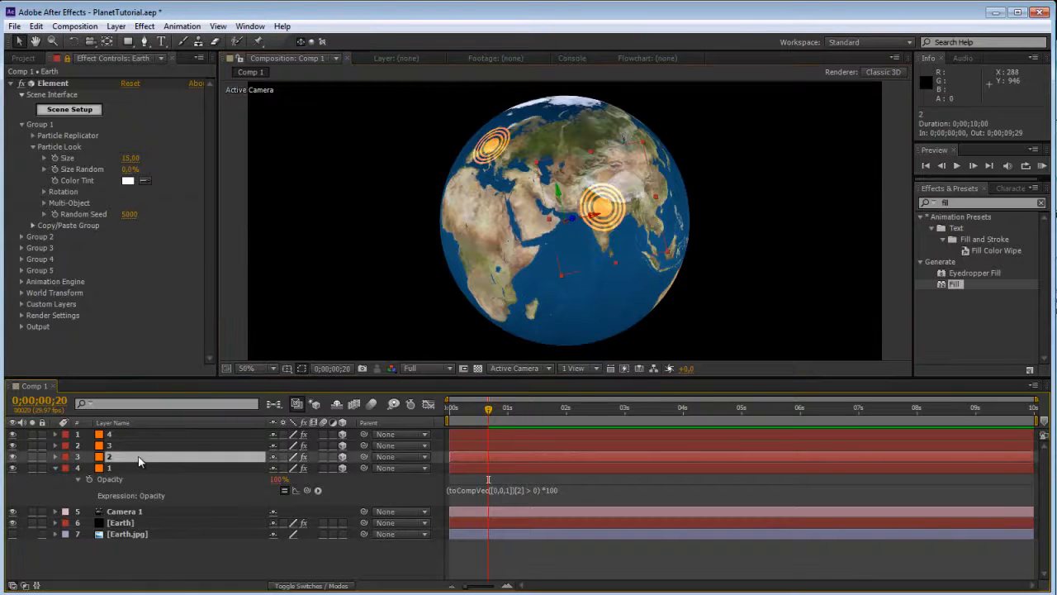
{"action": "key", "text": "ctrl+v"}
{"action": "left_click", "coordinate": [79, 468]}
{"action": "left_click", "coordinate": [79, 469]}
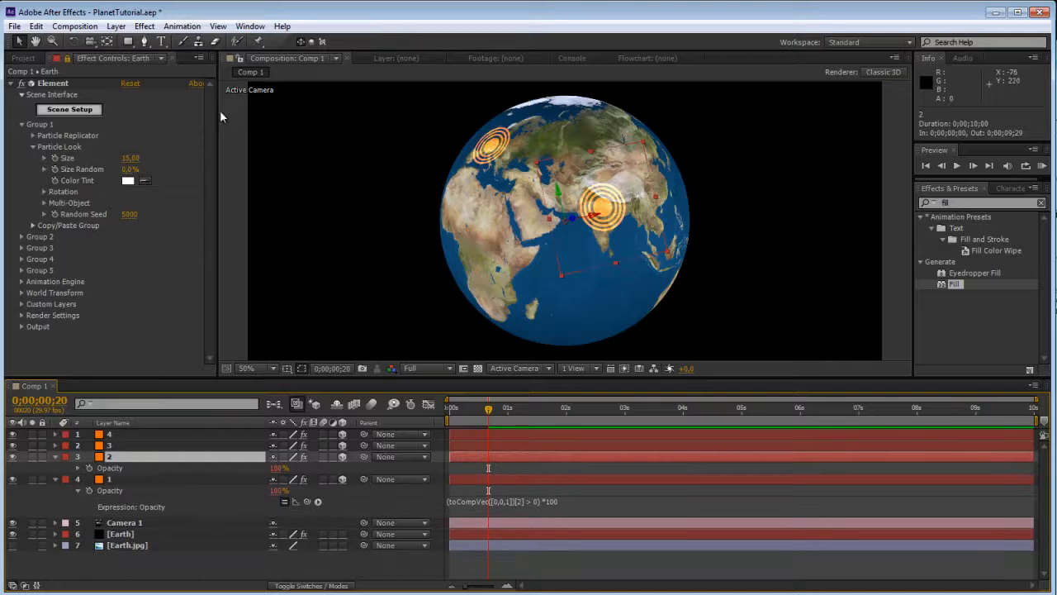
{"action": "left_click", "coordinate": [91, 42]}
{"action": "left_click_drag", "start_coordinate": [578, 178], "coordinate": [691, 168]}
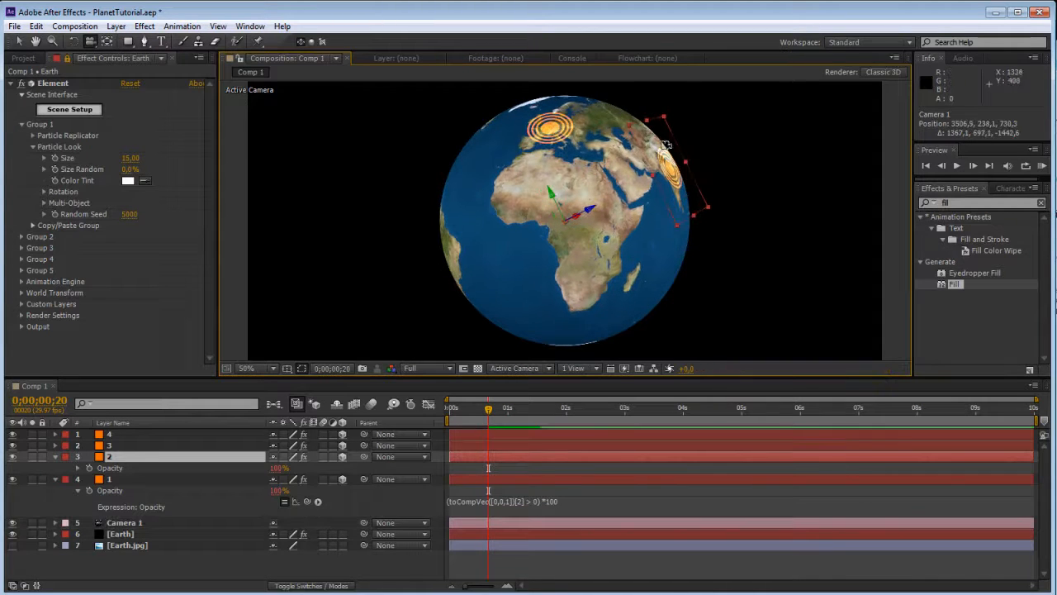
{"action": "left_click_drag", "start_coordinate": [556, 130], "coordinate": [464, 129]}
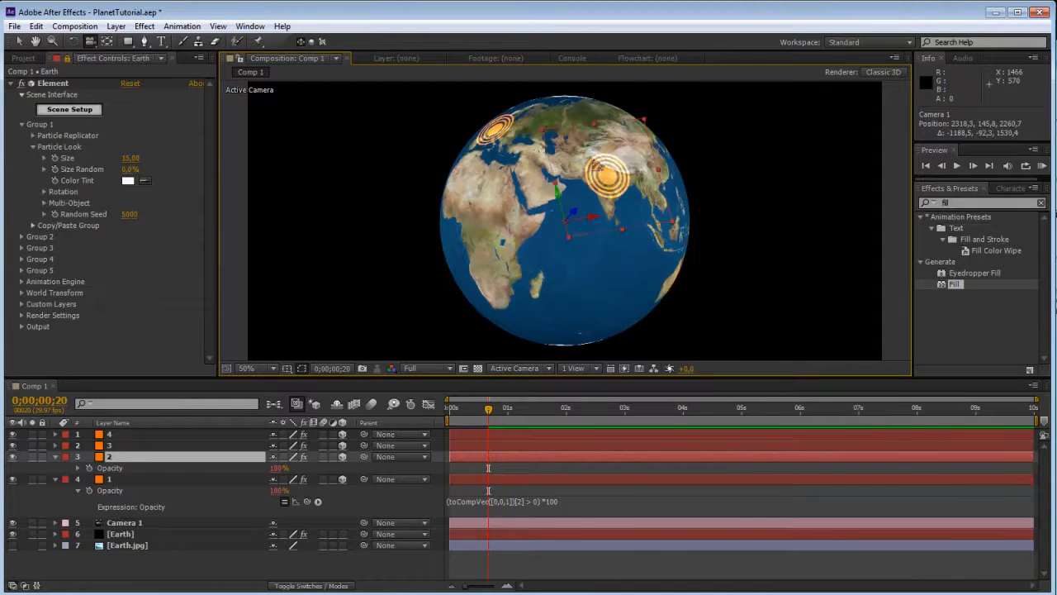
{"action": "left_click_drag", "start_coordinate": [605, 170], "coordinate": [433, 140]}
{"action": "left_click_drag", "start_coordinate": [601, 243], "coordinate": [476, 200]}
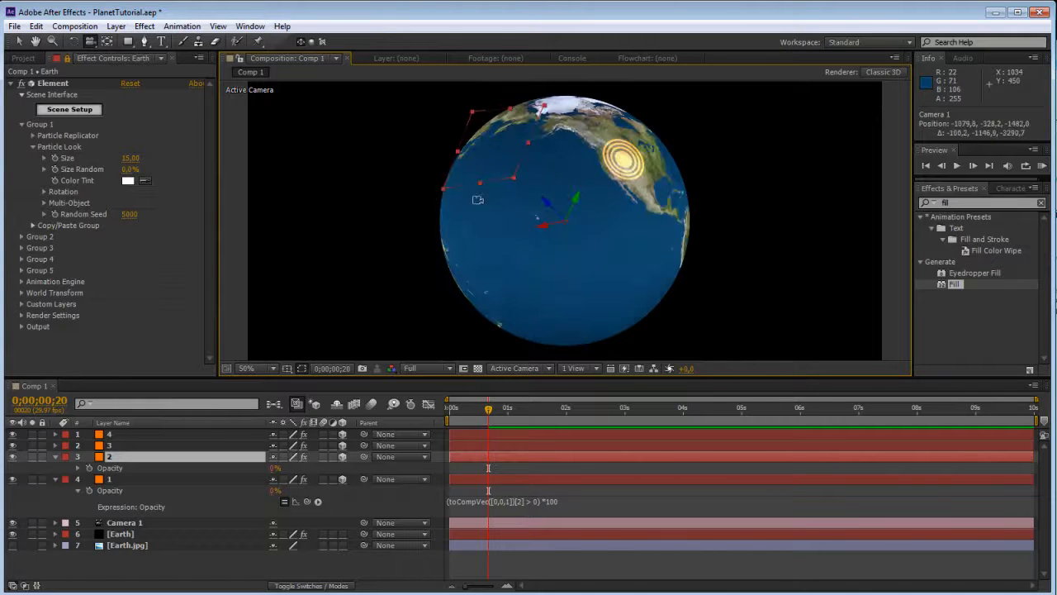
{"action": "left_click_drag", "start_coordinate": [605, 188], "coordinate": [781, 162]}
{"action": "left_click_drag", "start_coordinate": [545, 220], "coordinate": [634, 236]}
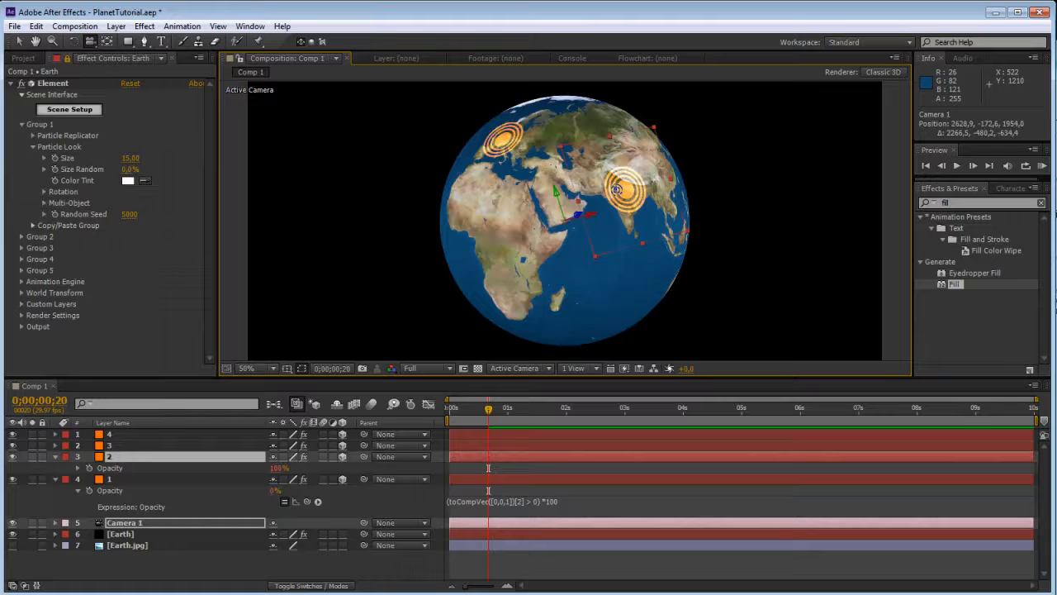
Step: Add a new null object and rename it Traveler
{"action": "left_click", "coordinate": [115, 26]}
{"action": "mouse_move", "coordinate": [264, 42]}
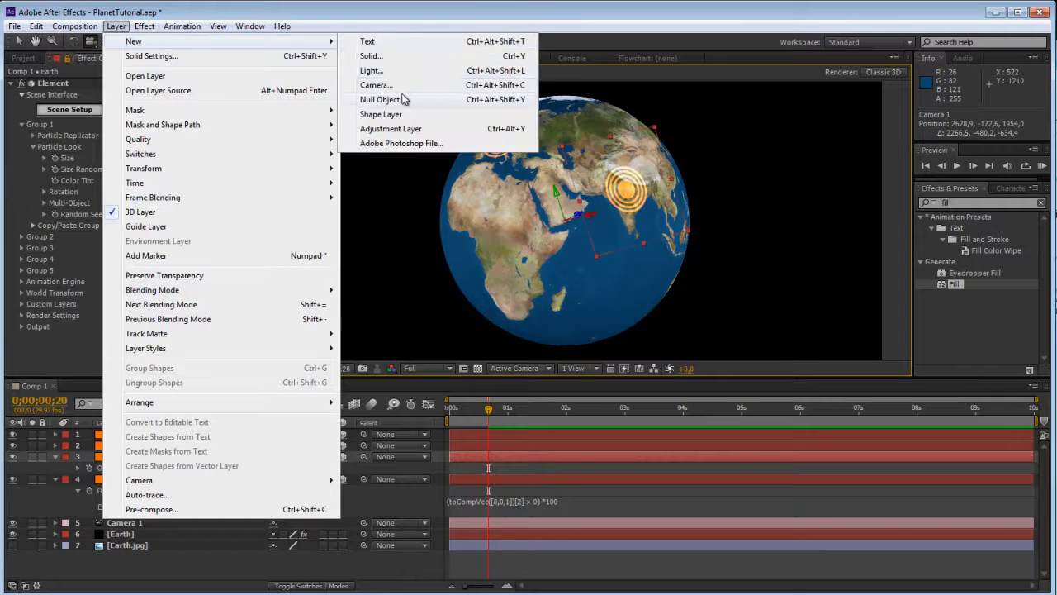
{"action": "left_click", "coordinate": [403, 100]}
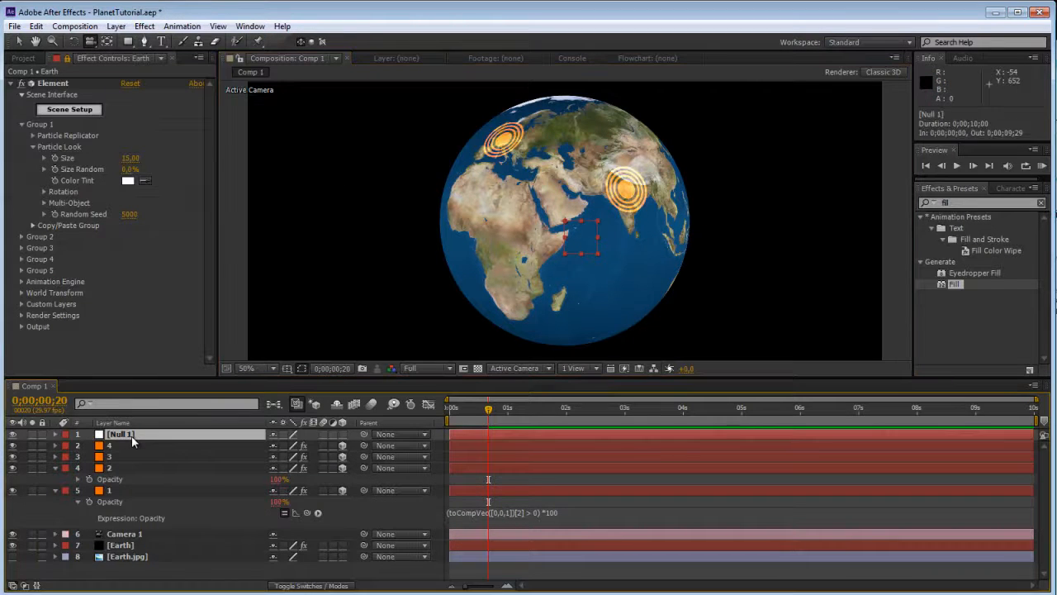
{"action": "key", "text": "Return"}
{"action": "type", "text": "Traveller"}
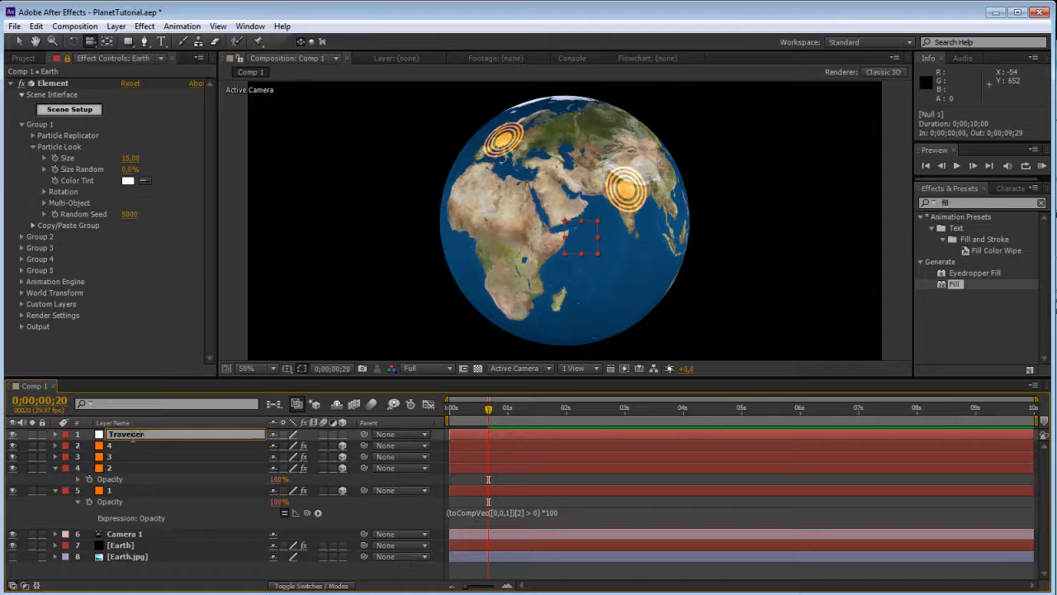
{"action": "key", "text": "Return"}
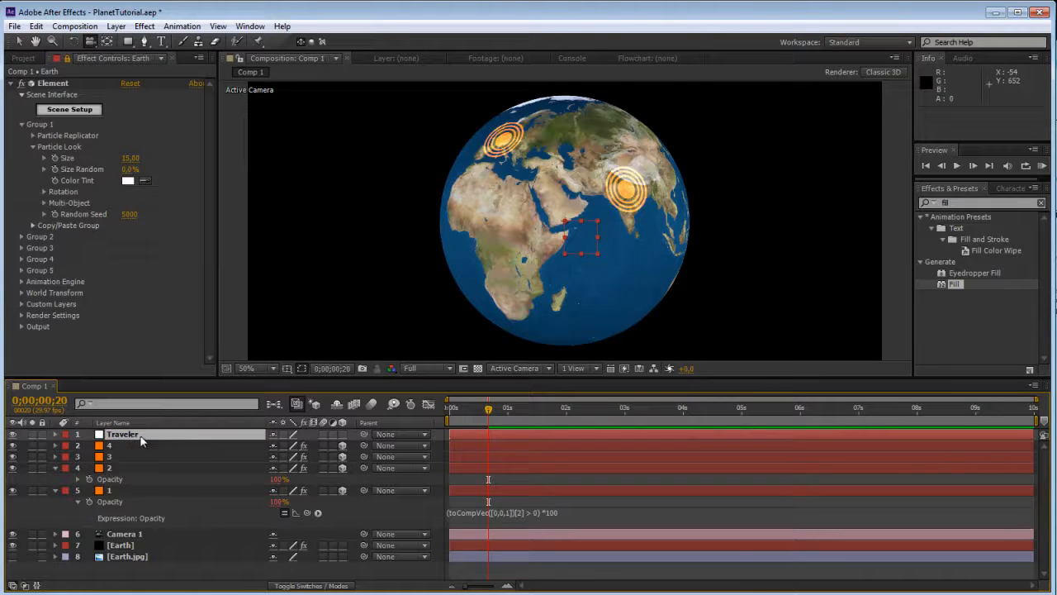
Step: Make Traveler a 3D layer and copy only the anchor point expression of layer 1
{"action": "left_click", "coordinate": [343, 434]}
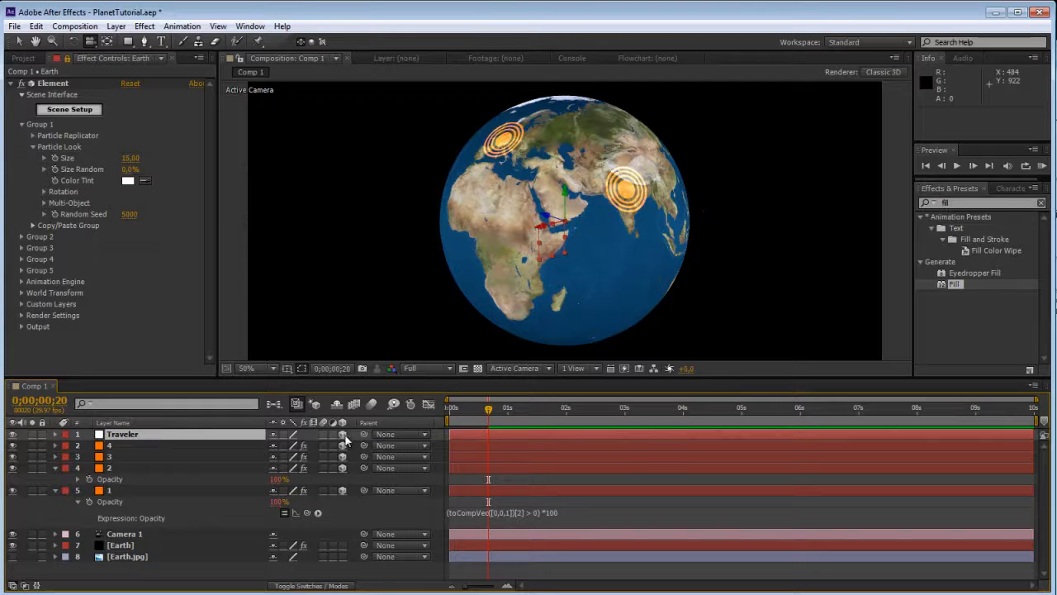
{"action": "left_click", "coordinate": [131, 436]}
{"action": "left_click", "coordinate": [128, 489]}
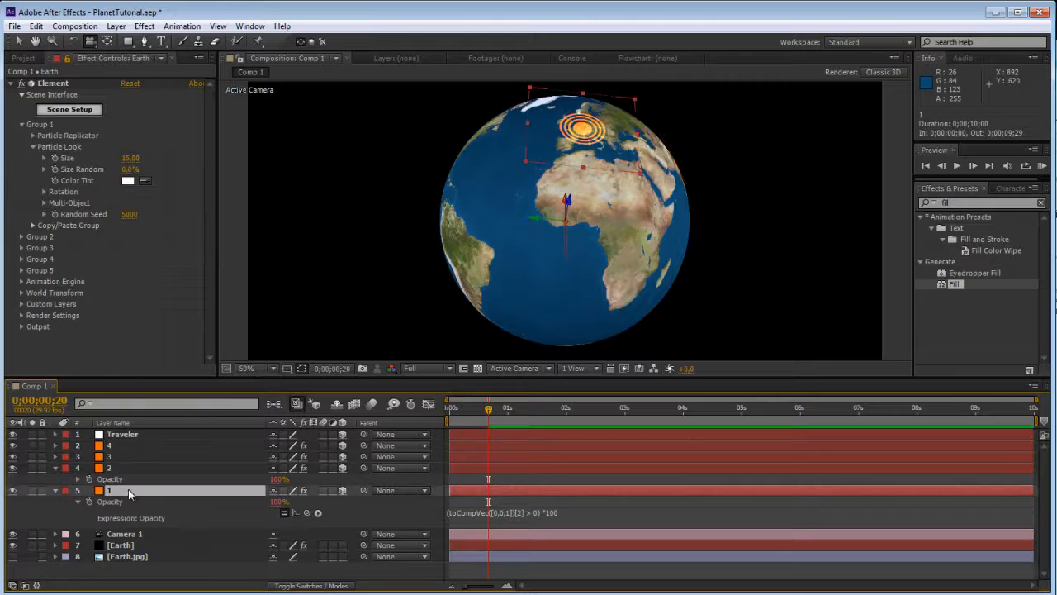
{"action": "key", "text": "a"}
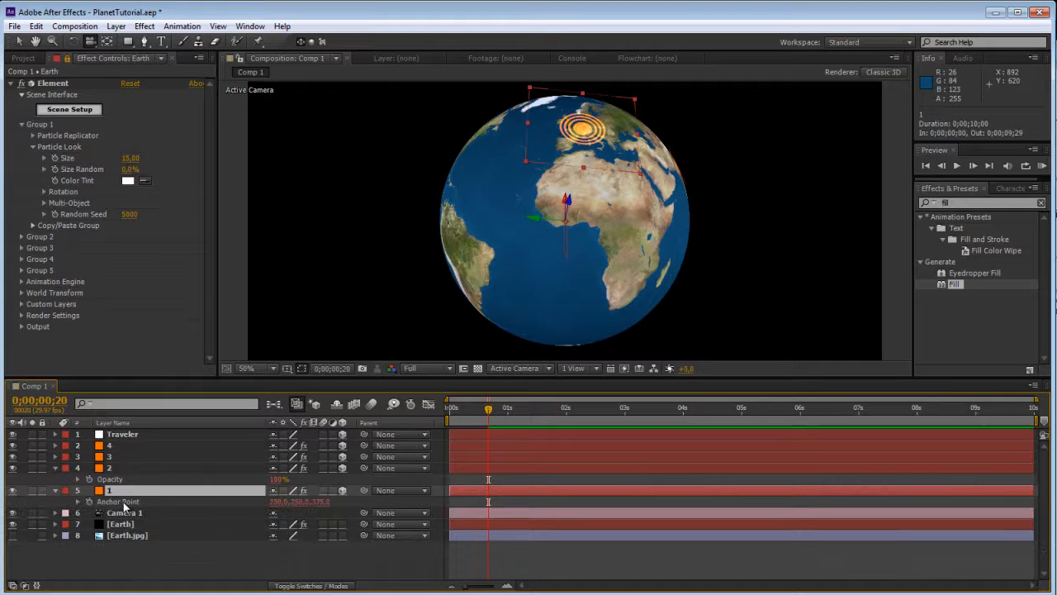
{"action": "left_click", "coordinate": [121, 501]}
{"action": "right_click", "coordinate": [122, 502]}
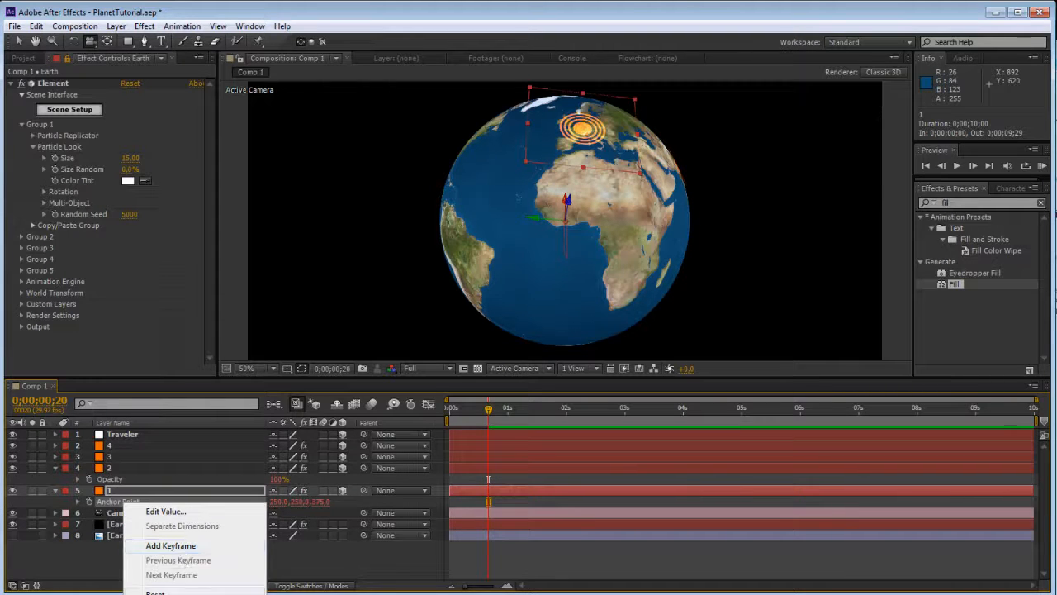
{"action": "left_click", "coordinate": [183, 593]}
Step: Paste the copied anchor point expression onto the Traveler null
{"action": "left_click", "coordinate": [130, 434]}
{"action": "left_click", "coordinate": [128, 493]}
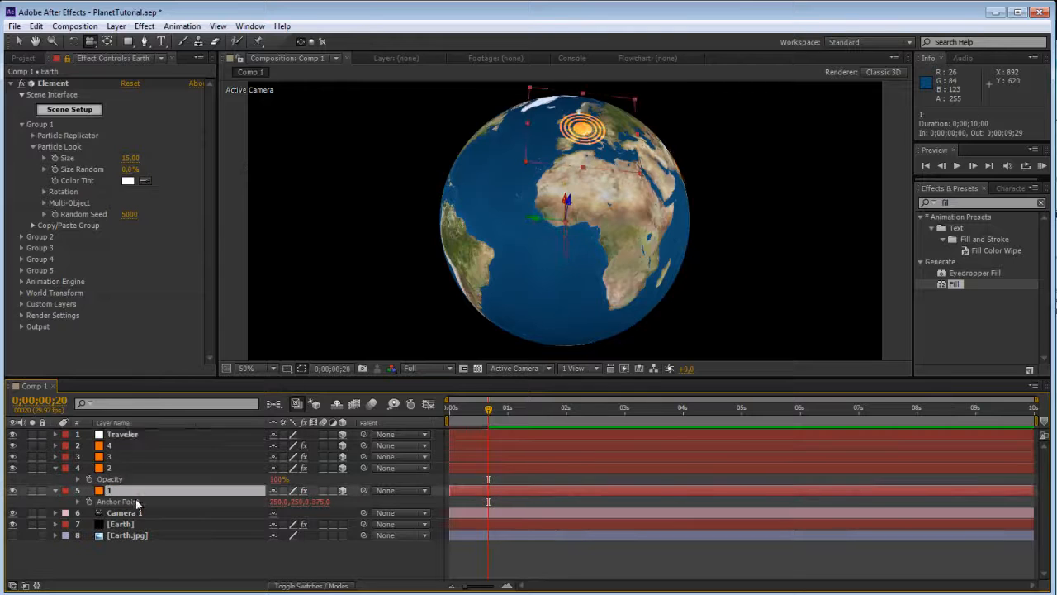
{"action": "right_click", "coordinate": [125, 492]}
{"action": "right_click", "coordinate": [96, 483]}
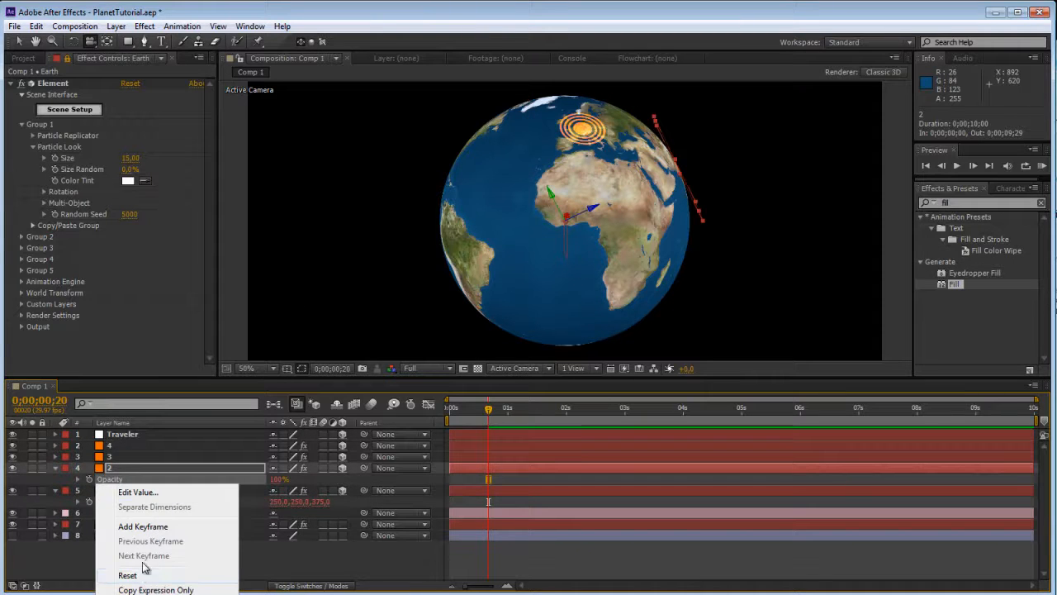
{"action": "left_click", "coordinate": [123, 436]}
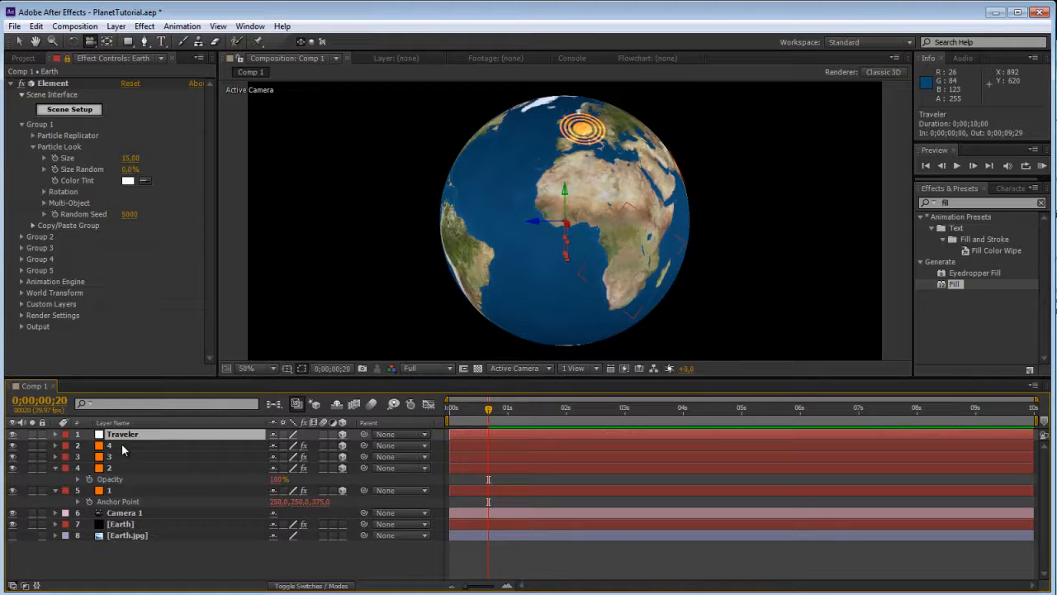
{"action": "key", "text": "ctrl+v"}
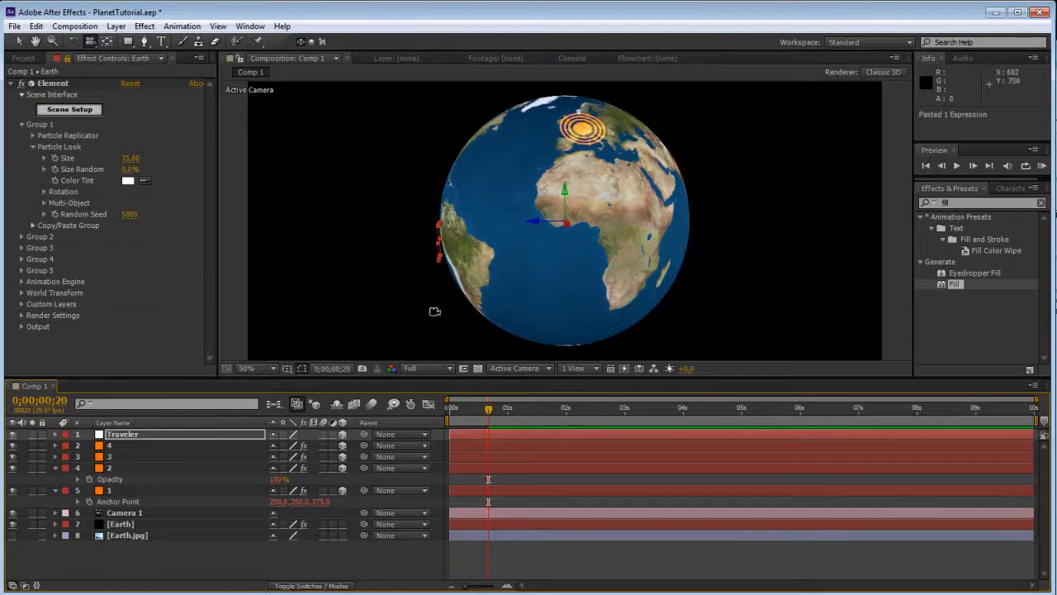
Step: Reveal Traveler's anchor point expression and orbit the camera around to South America to examine the null's position
{"action": "key", "text": "e"}
{"action": "key", "text": "e"}
{"action": "left_click", "coordinate": [494, 459]}
{"action": "left_click", "coordinate": [500, 452]}
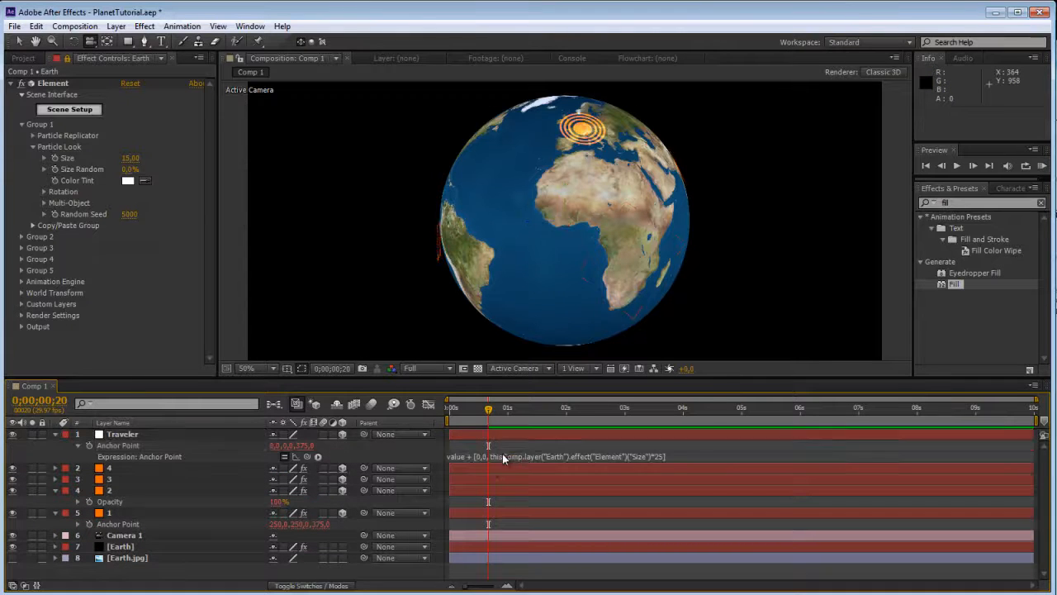
{"action": "left_click_drag", "start_coordinate": [556, 240], "coordinate": [570, 238]}
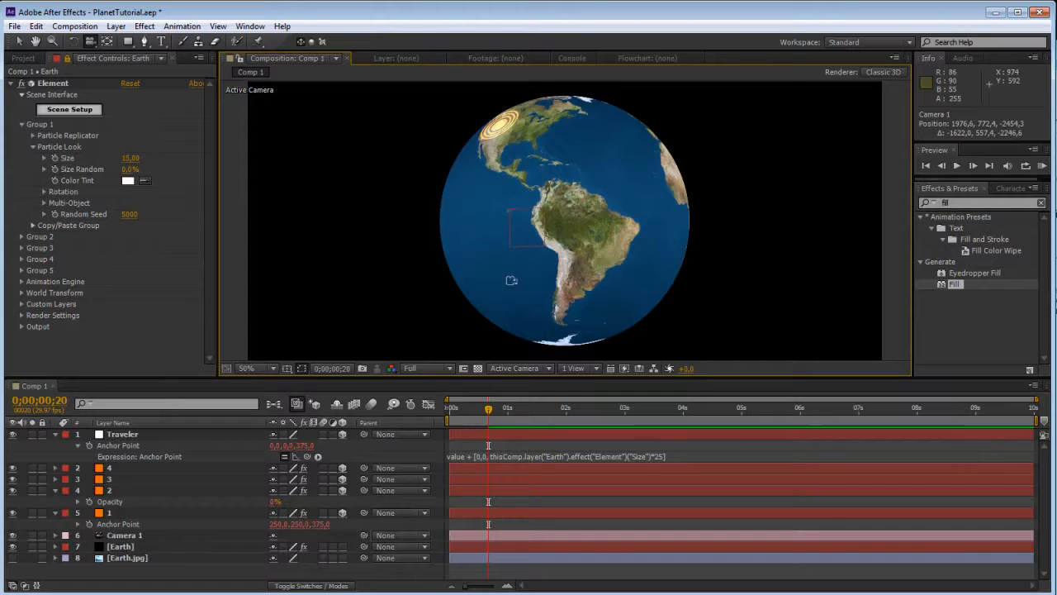
Step: Reveal Traveler's rotation properties, collapse layer 2, and enable an expression on Traveler's orientation with an enlarged expression area
{"action": "left_click", "coordinate": [157, 432]}
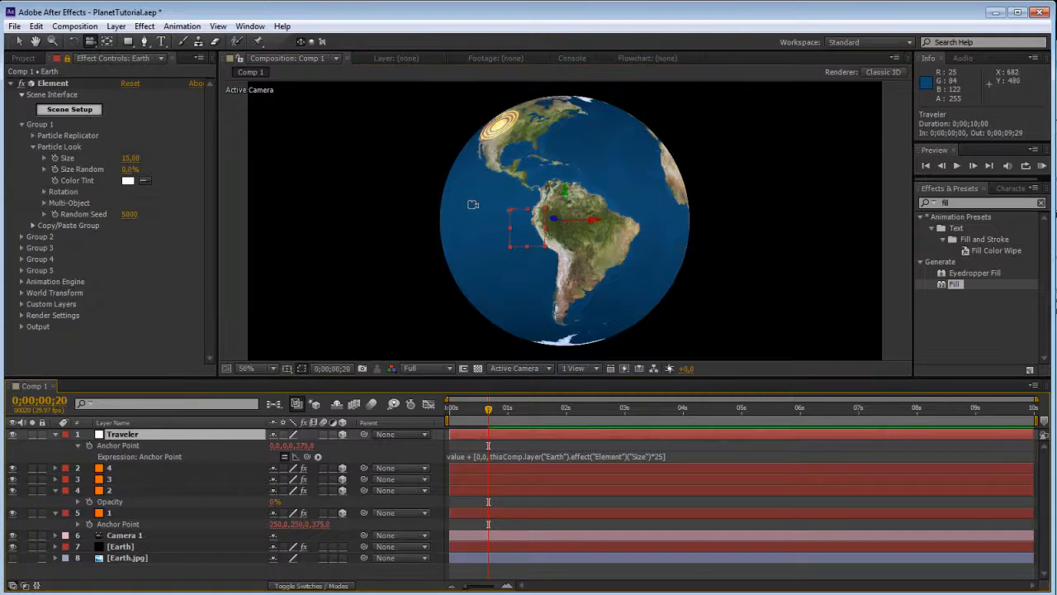
{"action": "key", "text": "shift+r"}
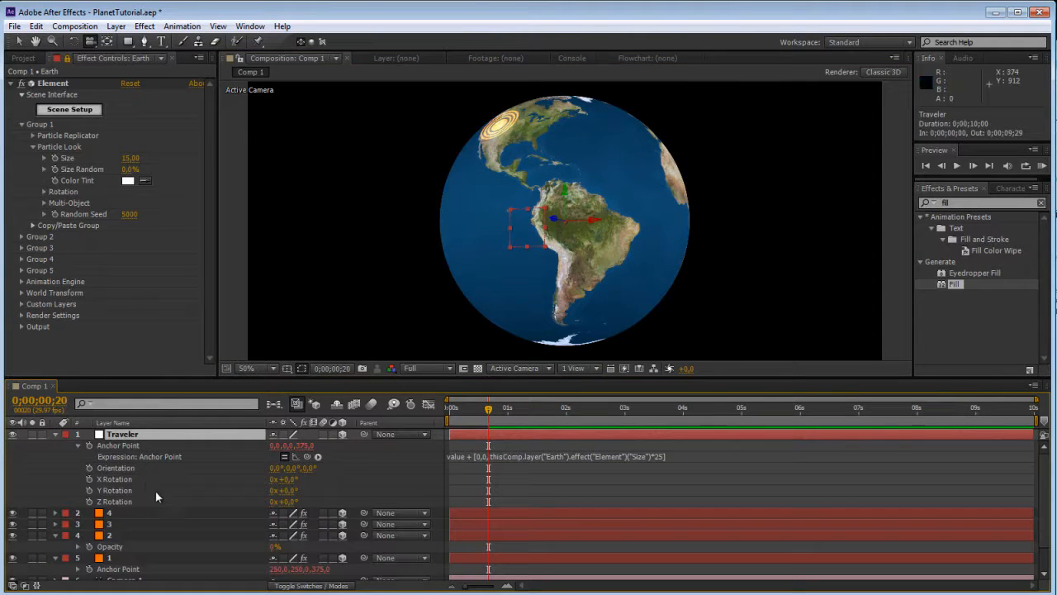
{"action": "left_click", "coordinate": [101, 469]}
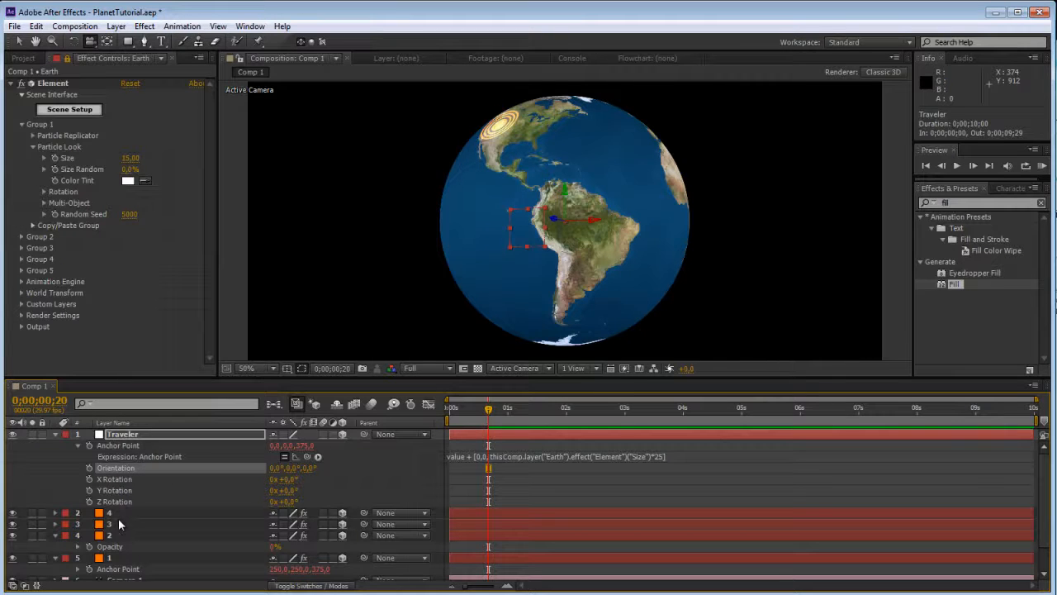
{"action": "left_click", "coordinate": [55, 536]}
{"action": "key", "text": "F2"}
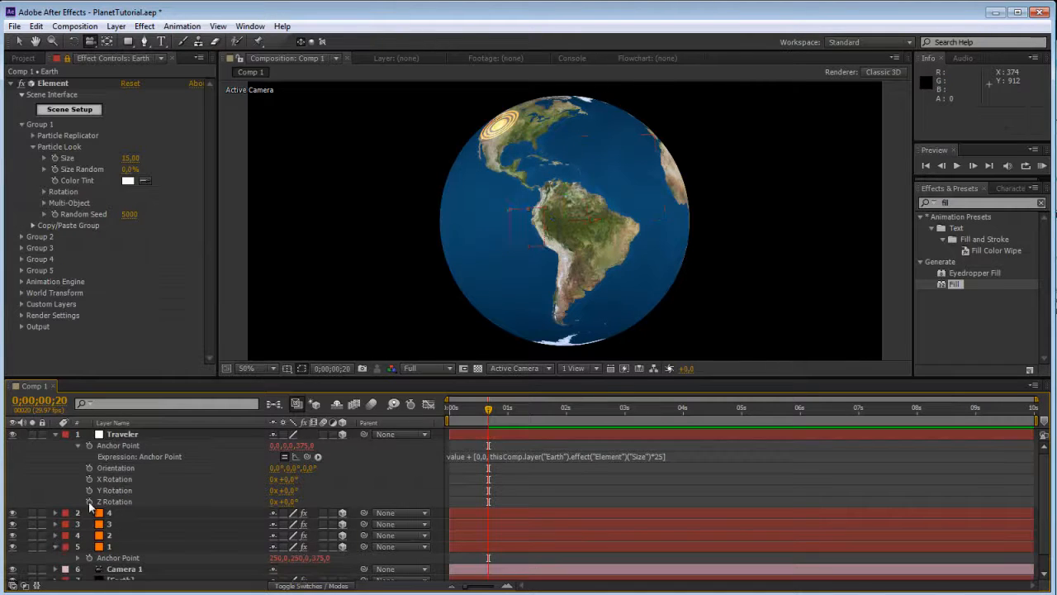
{"action": "left_click", "coordinate": [89, 468], "text": "alt"}
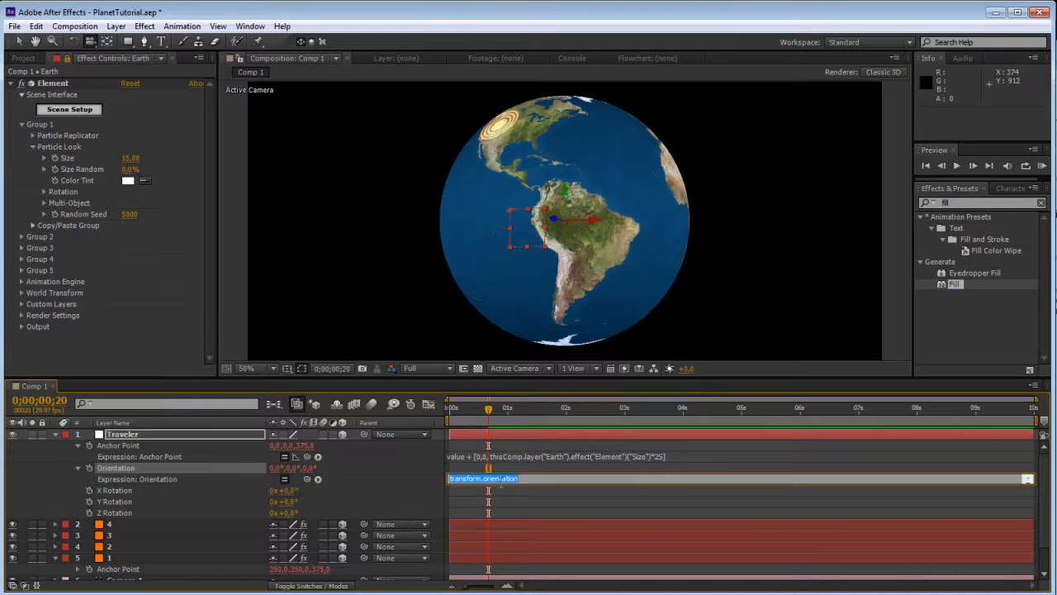
{"action": "left_click_drag", "start_coordinate": [498, 486], "coordinate": [497, 514]}
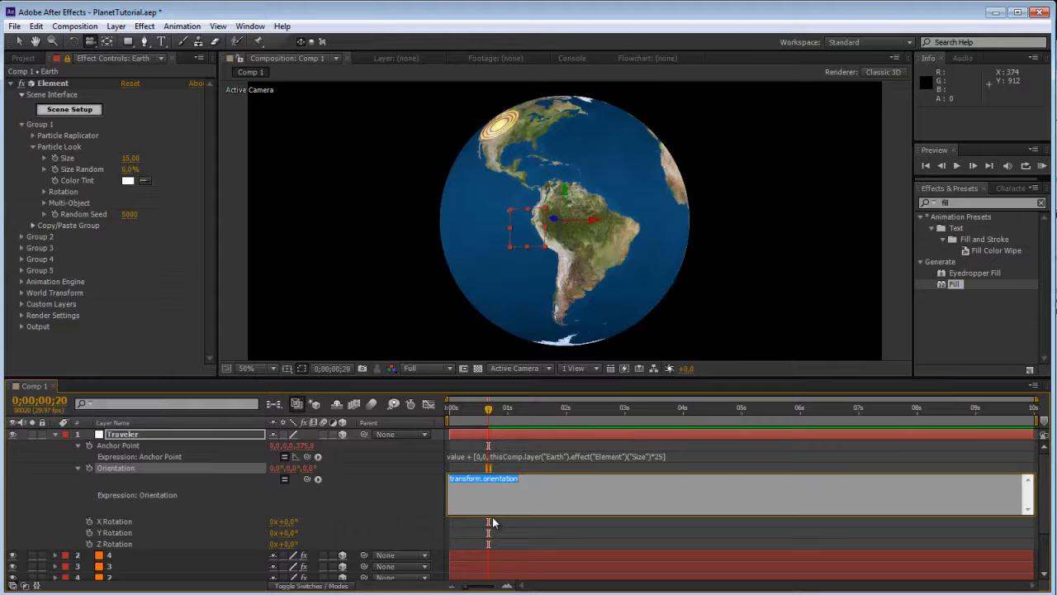
{"action": "left_click", "coordinate": [496, 524]}
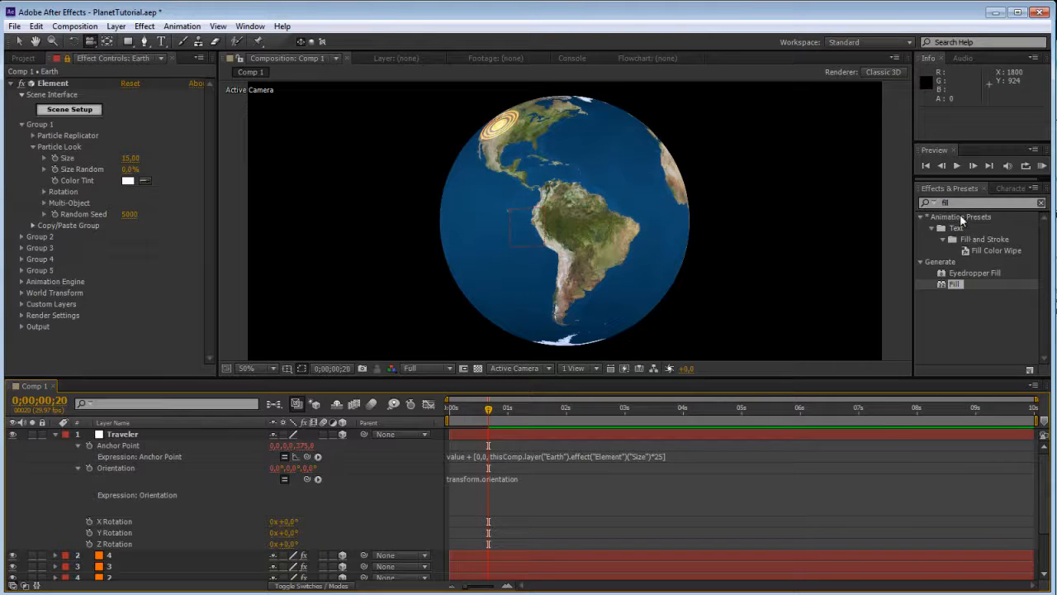
Step: Apply a Slider Control effect to Traveler and rename it Marker
{"action": "left_click", "coordinate": [962, 202]}
{"action": "type", "text": "slider"}
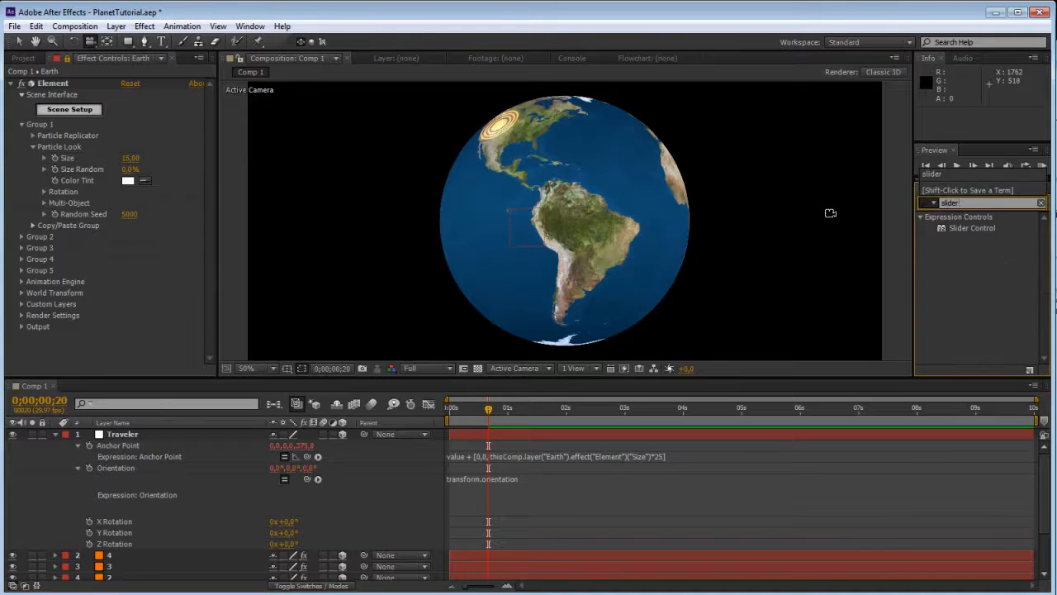
{"action": "left_click_drag", "start_coordinate": [982, 229], "coordinate": [143, 433]}
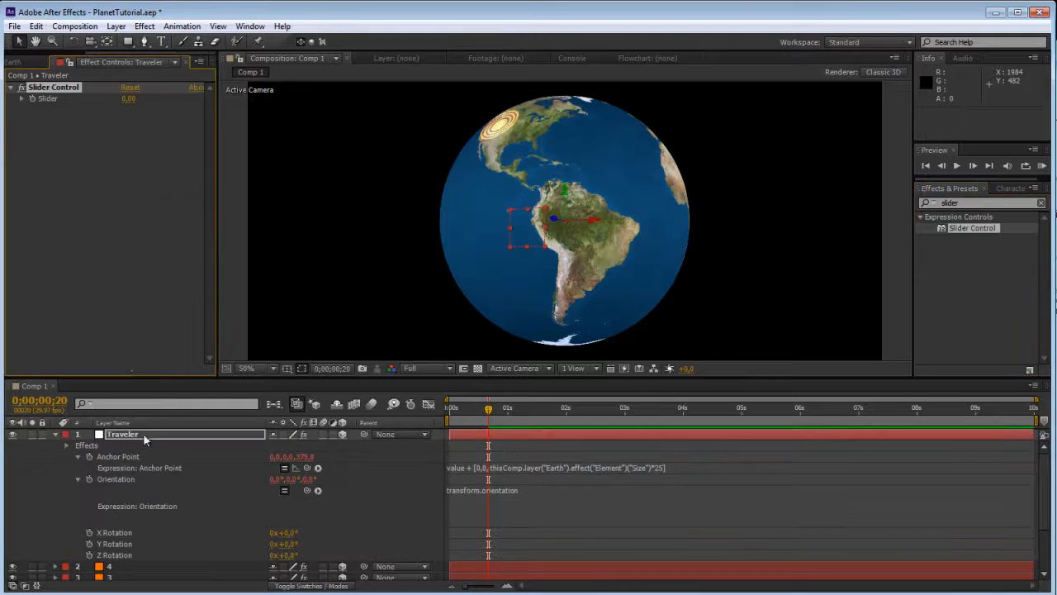
{"action": "left_click", "coordinate": [41, 64]}
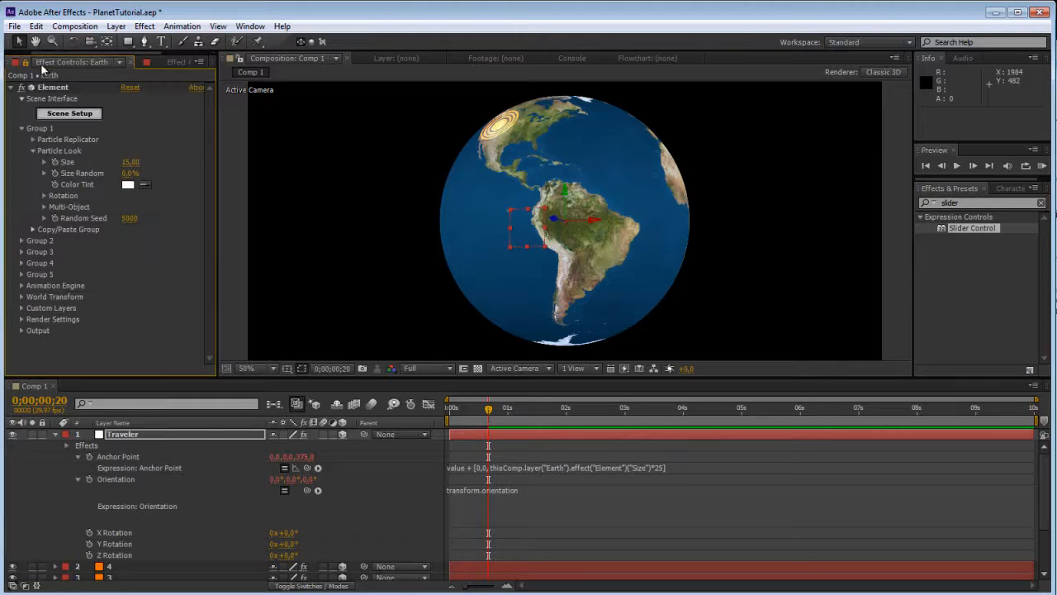
{"action": "left_click", "coordinate": [129, 61]}
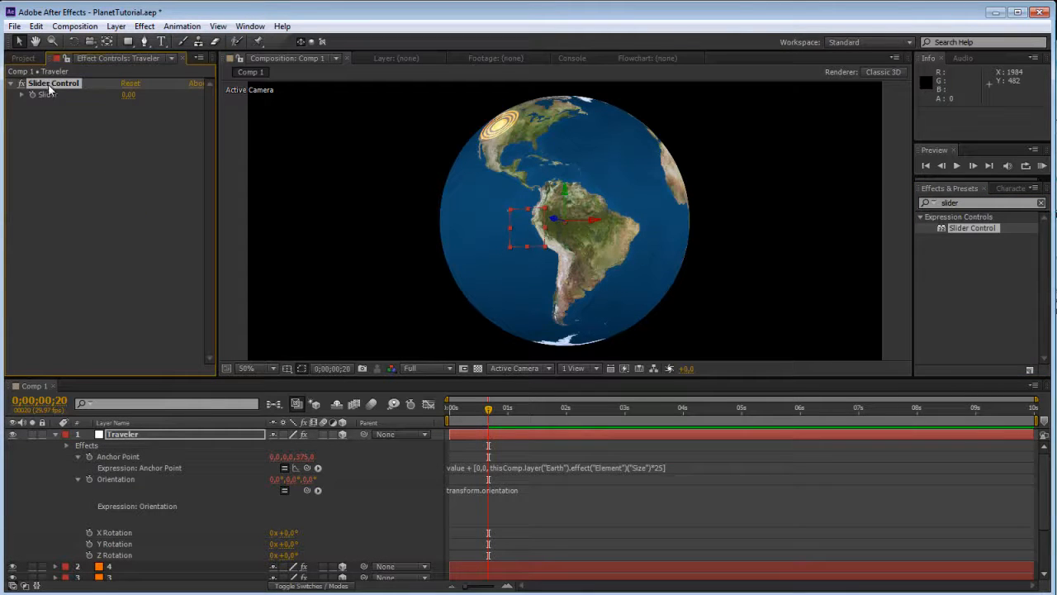
{"action": "key", "text": "Return"}
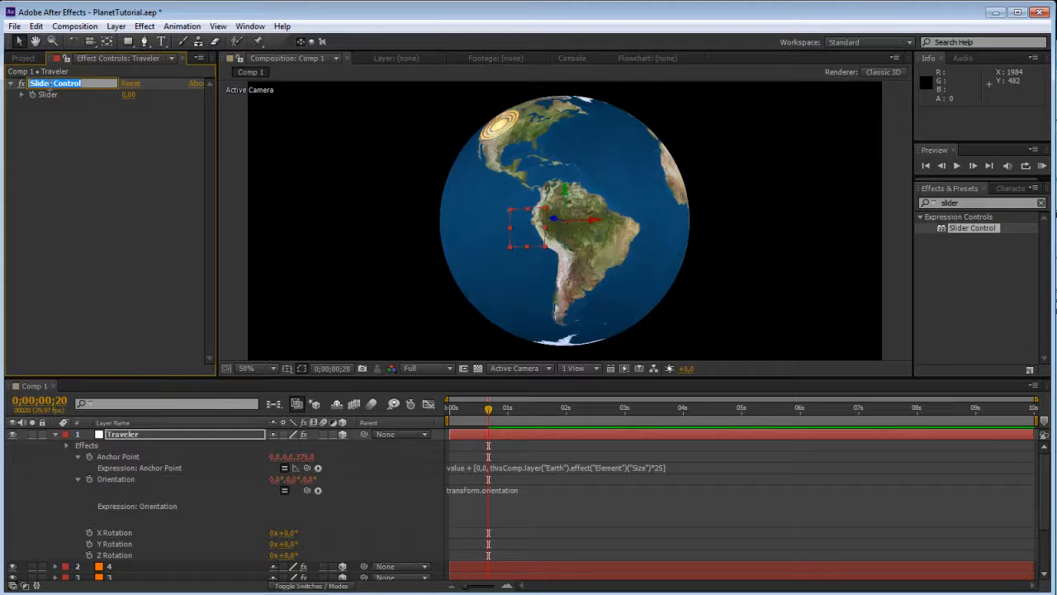
{"action": "type", "text": "t"}
{"action": "key", "text": "Return"}
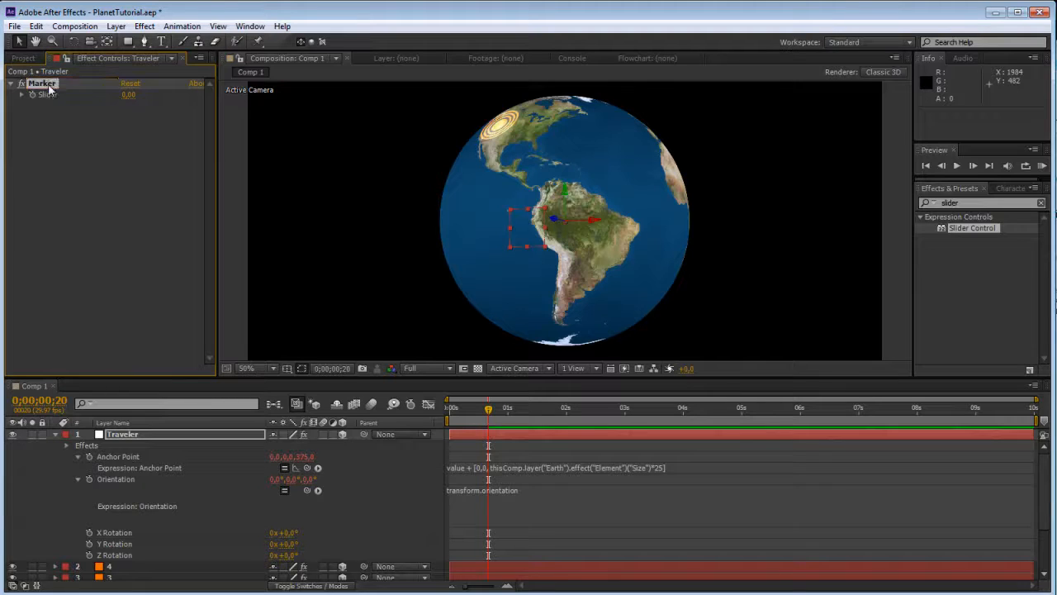
Step: Set the slider range of Traveler's Marker effect to 1 to 4
{"action": "left_click", "coordinate": [22, 95]}
{"action": "right_click", "coordinate": [46, 96]}
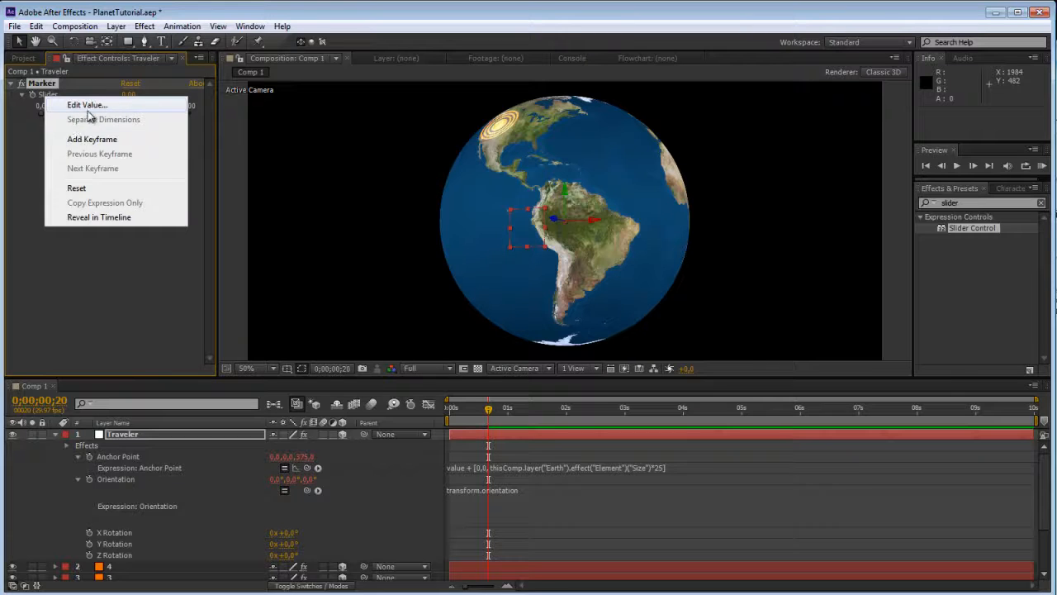
{"action": "left_click", "coordinate": [87, 108]}
{"action": "left_click_drag", "start_coordinate": [621, 324], "coordinate": [180, 154]}
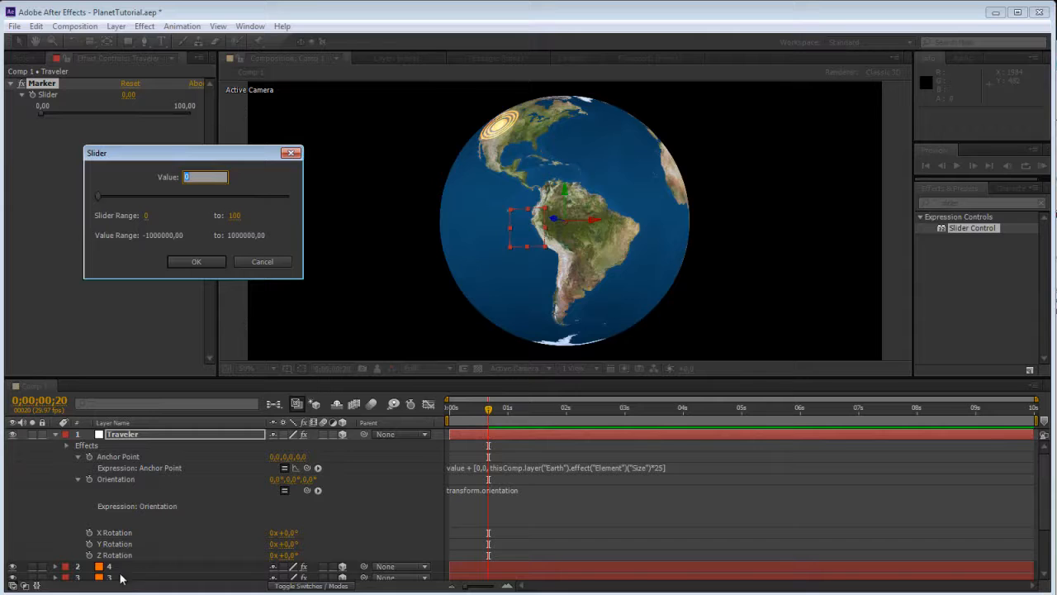
{"action": "left_click", "coordinate": [147, 214]}
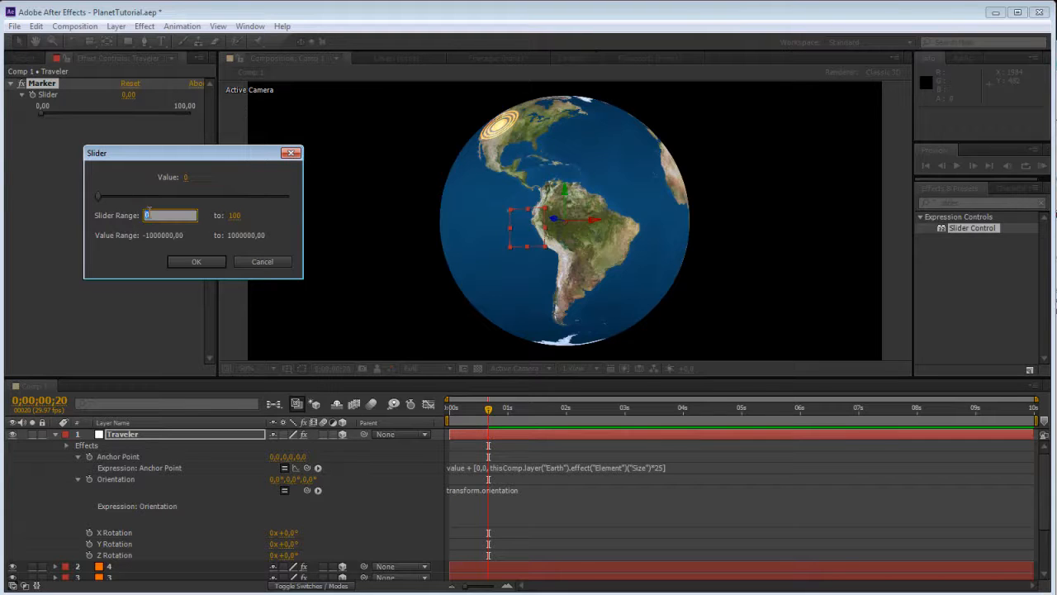
{"action": "type", "text": "1"}
{"action": "left_click", "coordinate": [235, 215]}
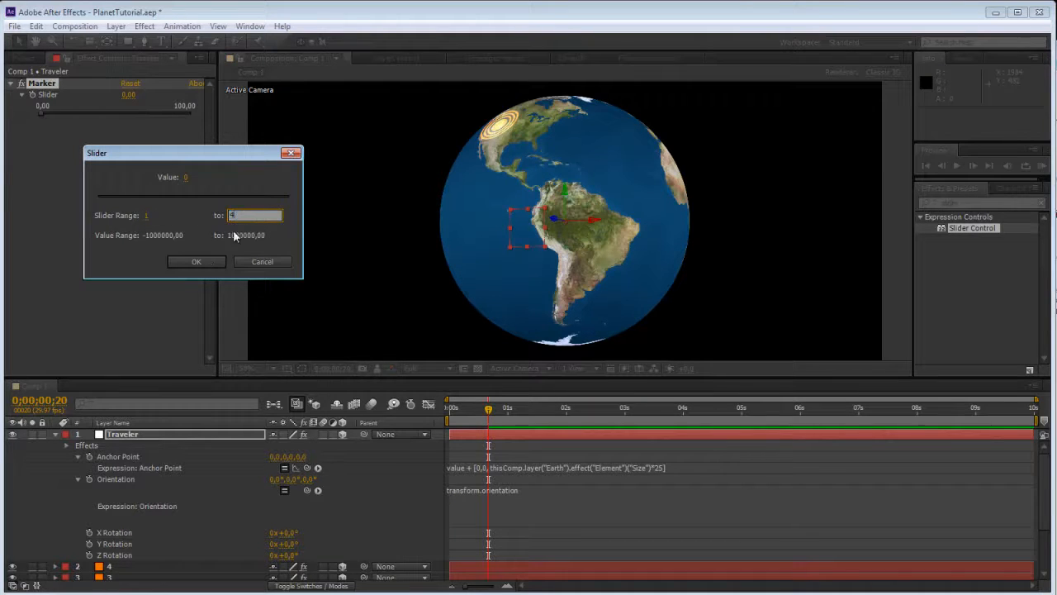
{"action": "type", "text": "4"}
{"action": "left_click", "coordinate": [203, 261]}
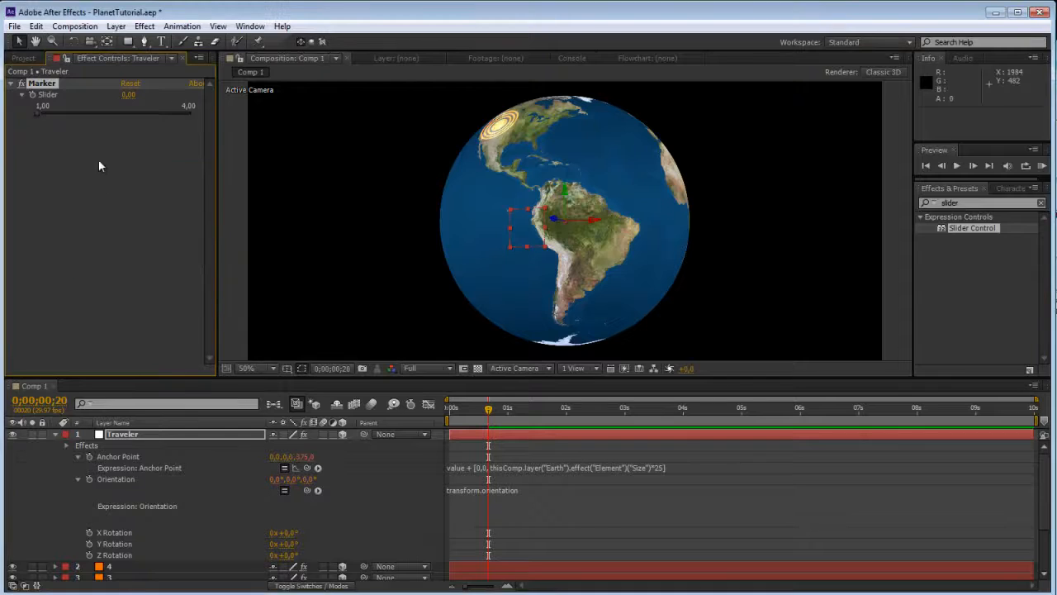
Step: Set the Marker slider on Traveler to 1
{"action": "left_click", "coordinate": [118, 566]}
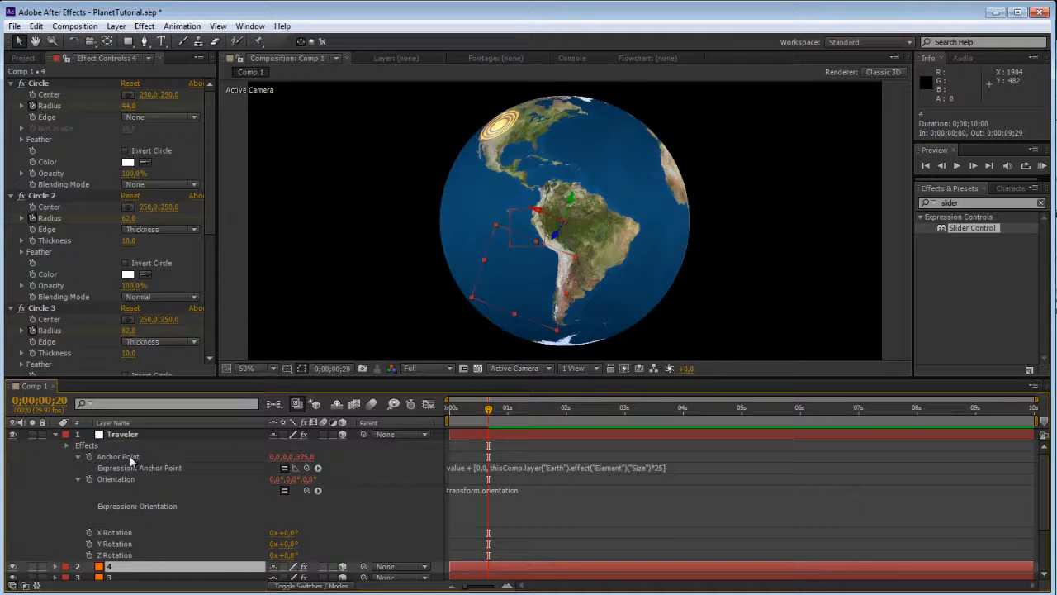
{"action": "left_click", "coordinate": [137, 434]}
{"action": "left_click_drag", "start_coordinate": [39, 112], "coordinate": [51, 113]}
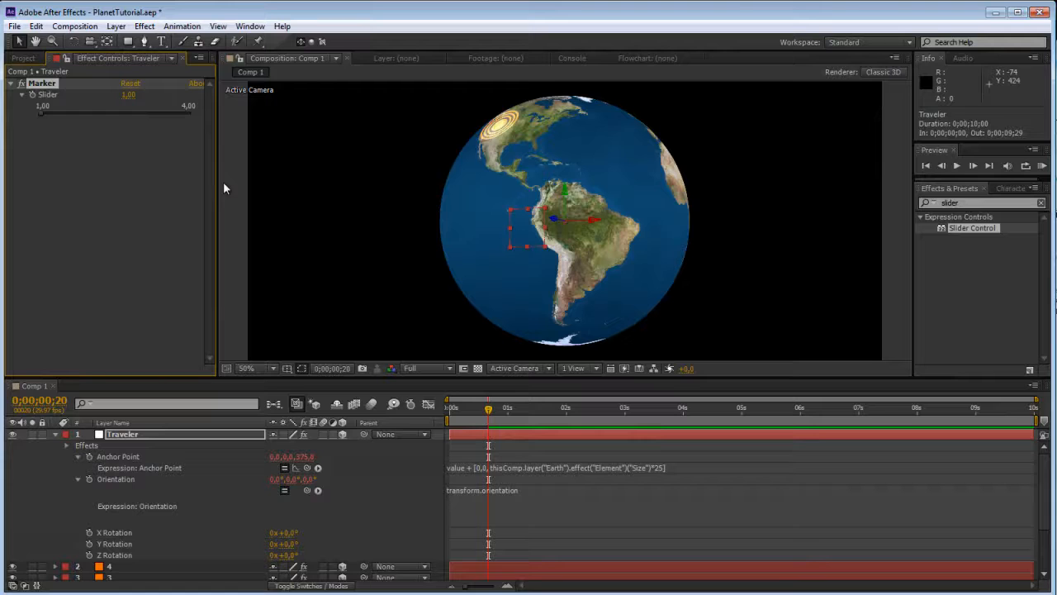
Step: Replace Traveler's default orientation expression with a first line reading m = effect("Marker")("Slider");
{"action": "left_click_drag", "start_coordinate": [469, 526], "coordinate": [468, 533]}
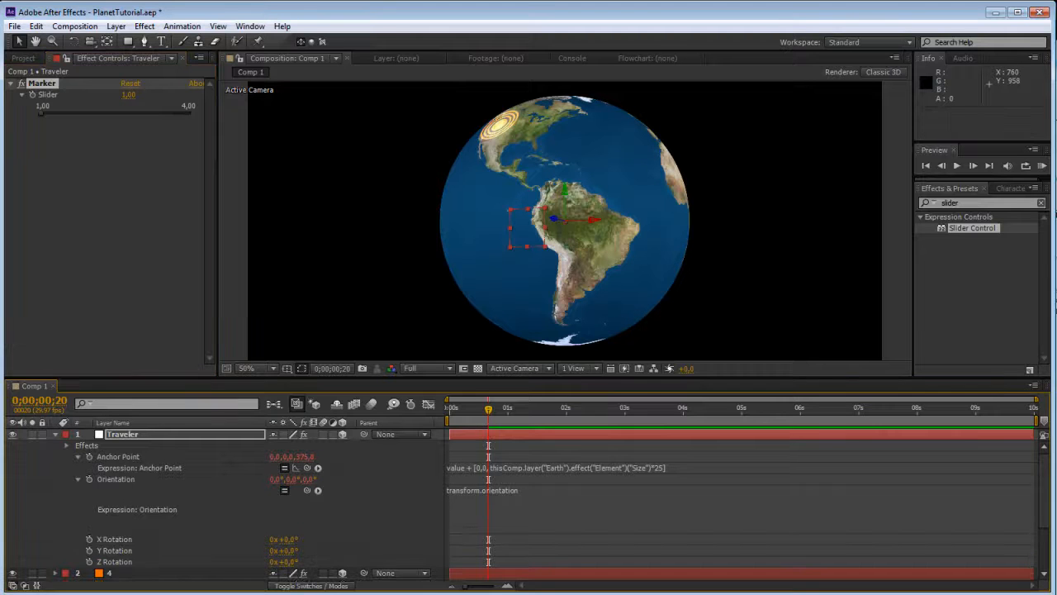
{"action": "left_click", "coordinate": [469, 528]}
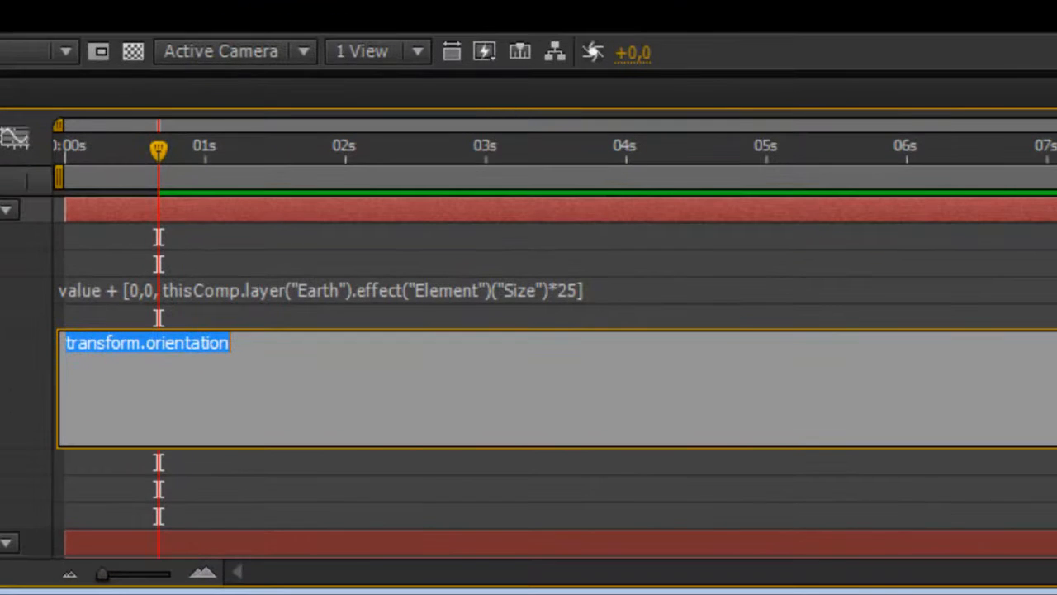
{"action": "type", "text": "m"}
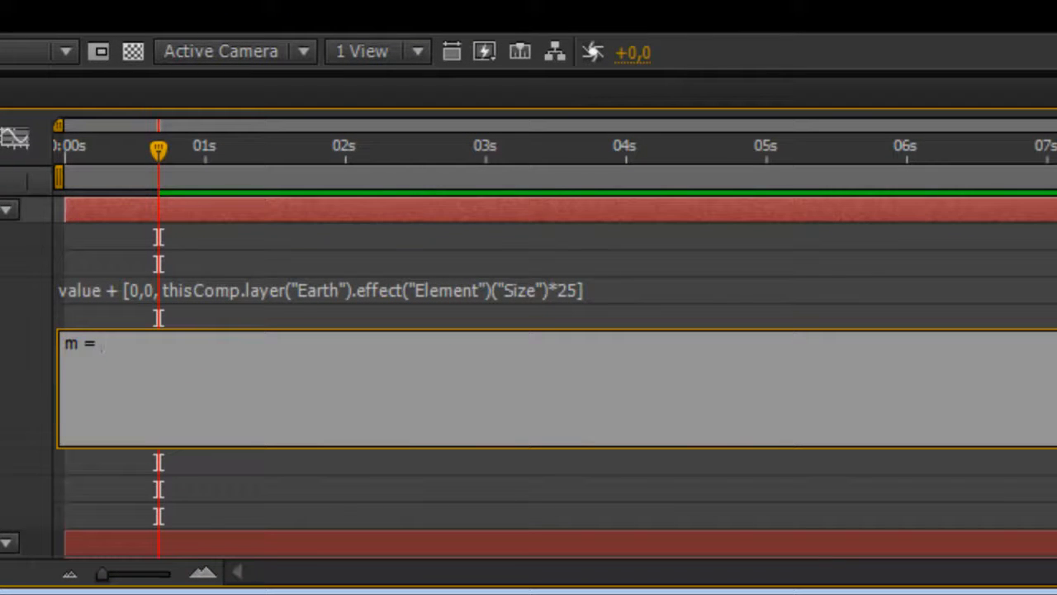
{"action": "type", "text": " ="}
{"action": "type", "text": "effect(\"Marker\")(\"Slider\")"}
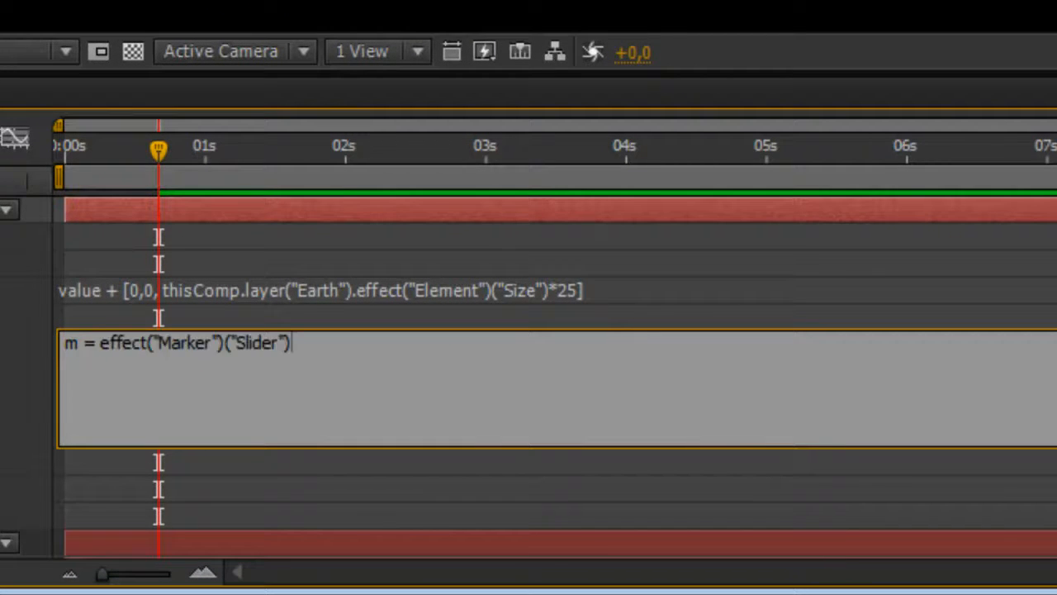
{"action": "type", "text": ";"}
{"action": "key", "text": "Return"}
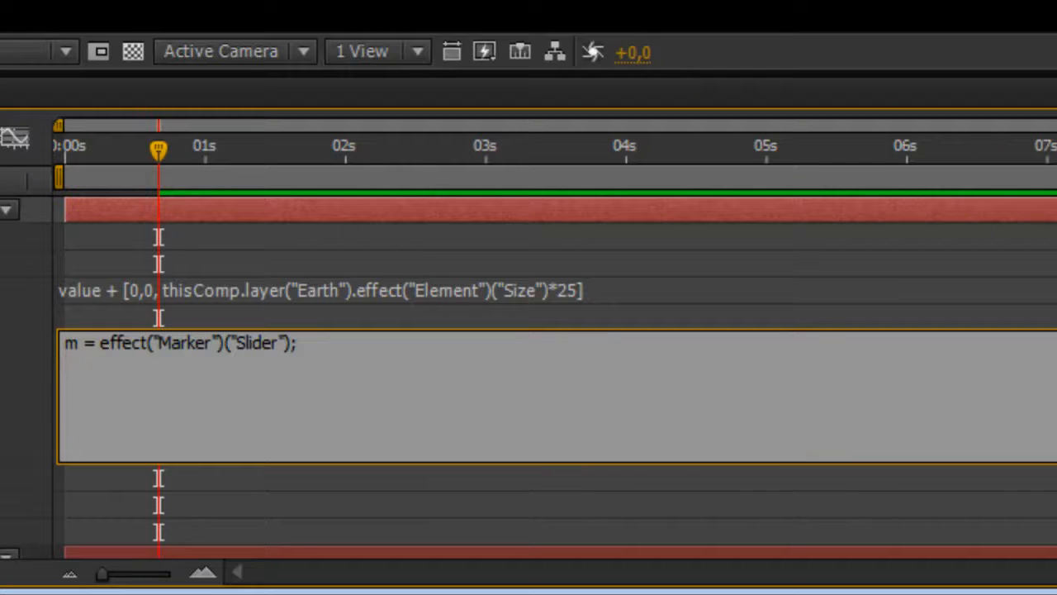
Step: Start a from = line in Traveler's orientation expression and reveal the rotation properties of marker layer 1
{"action": "type", "text": "from ="}
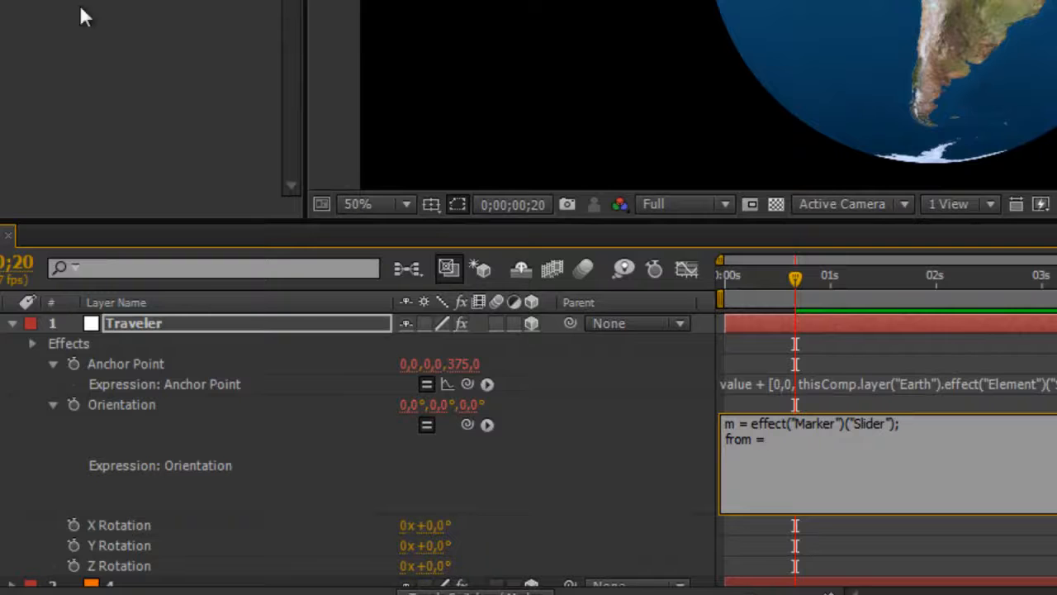
{"action": "mouse_move", "coordinate": [467, 424]}
{"action": "left_mouse_down"}
{"action": "mouse_move", "coordinate": [331, 588]}
{"action": "mouse_move", "coordinate": [295, 588]}
{"action": "mouse_move", "coordinate": [464, 419]}
{"action": "left_mouse_up"}
{"action": "left_click", "coordinate": [671, 445]}
{"action": "left_click", "coordinate": [1015, 165]}
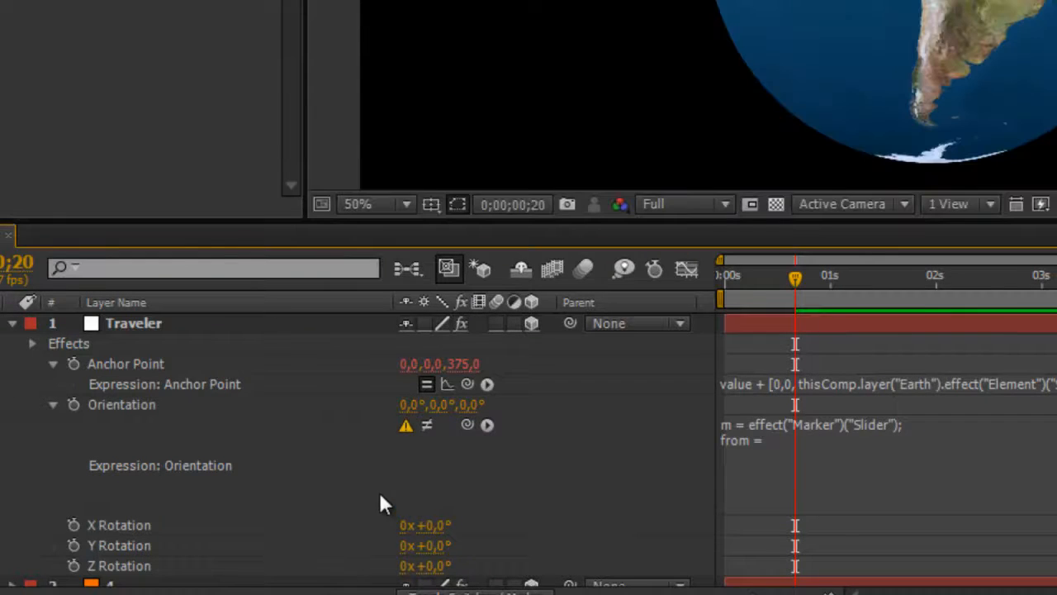
{"action": "scroll", "coordinate": [137, 507], "scroll_direction": "down", "scroll_amount": 4}
{"action": "left_click", "coordinate": [140, 493]}
{"action": "key", "text": "r"}
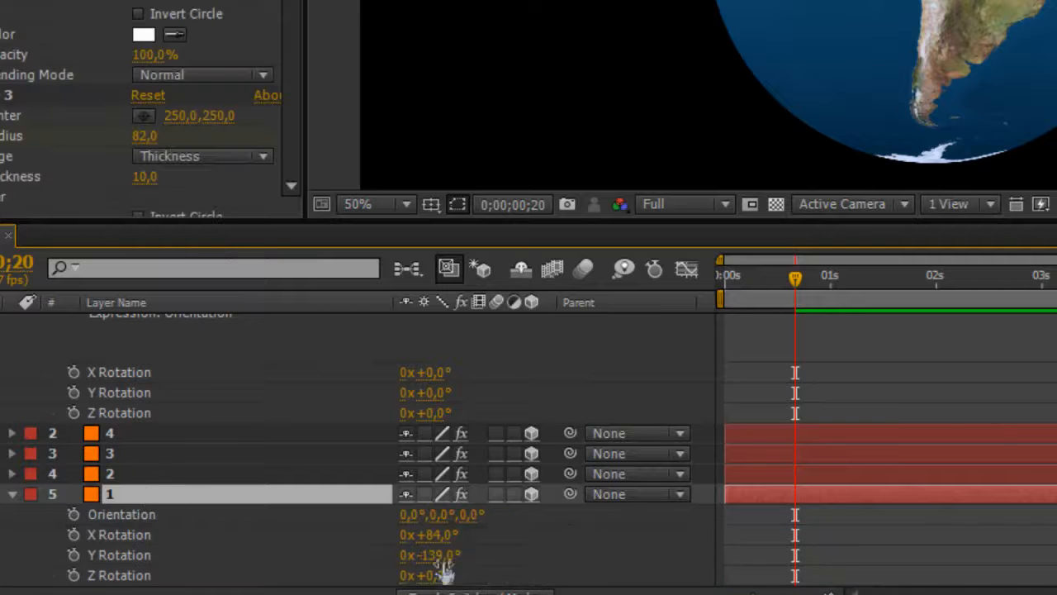
{"action": "left_click_drag", "start_coordinate": [500, 222], "coordinate": [500, 33]}
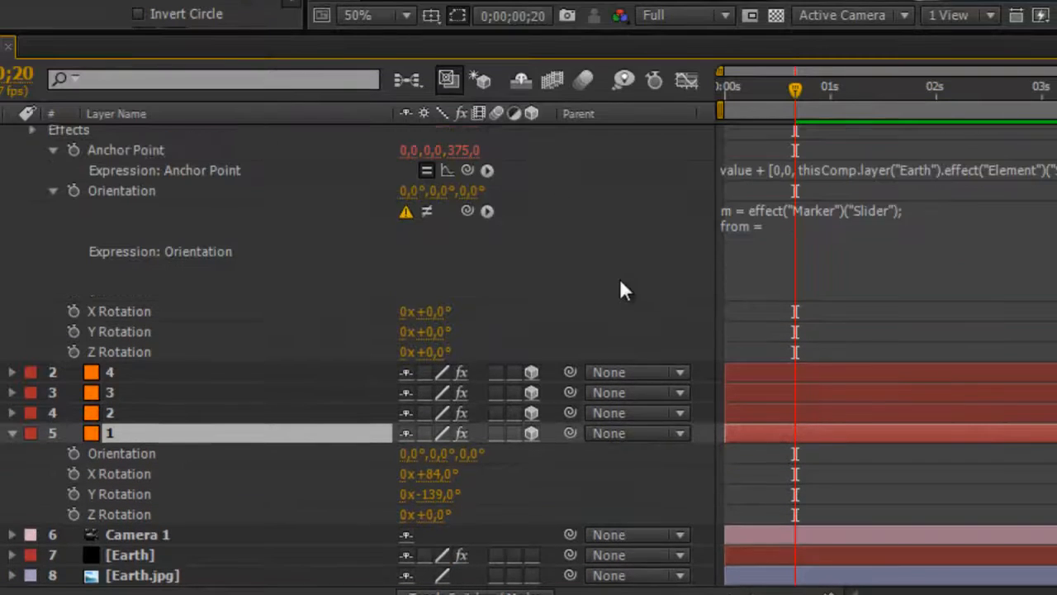
{"action": "scroll", "coordinate": [620, 288], "scroll_direction": "up", "scroll_amount": 1}
Step: Complete the from line as an array linking to layer 1's X Rotation and Y Rotation, with 0 as the third value
{"action": "left_click", "coordinate": [813, 252]}
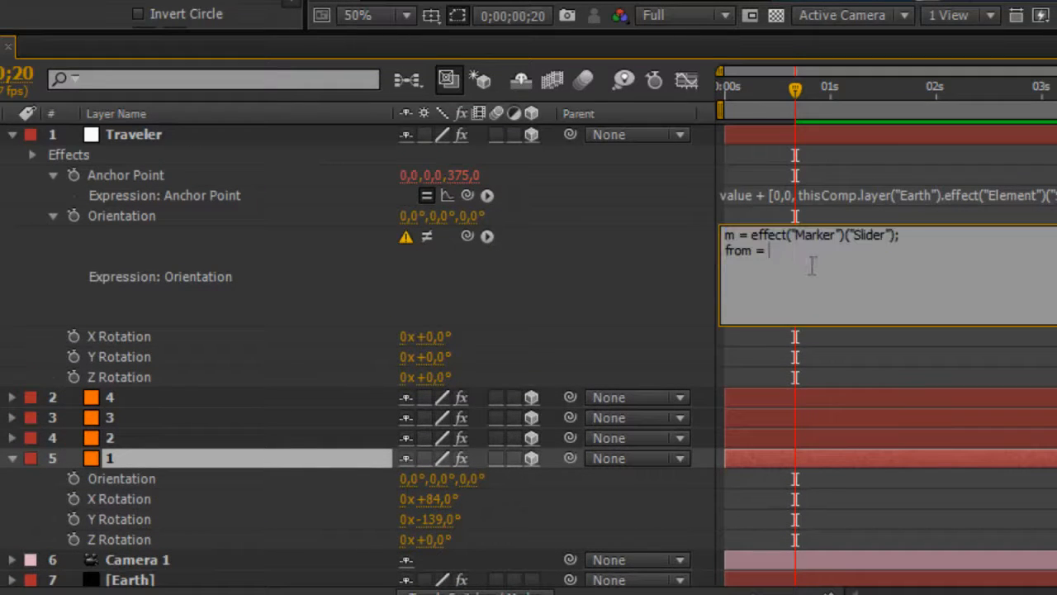
{"action": "type", "text": "p["}
{"action": "key", "text": "BackSpace"}
{"action": "key", "text": "BackSpace"}
{"action": "type", "text": "[]"}
{"action": "left_click", "coordinate": [774, 253]}
{"action": "left_click_drag", "start_coordinate": [467, 237], "coordinate": [148, 501]}
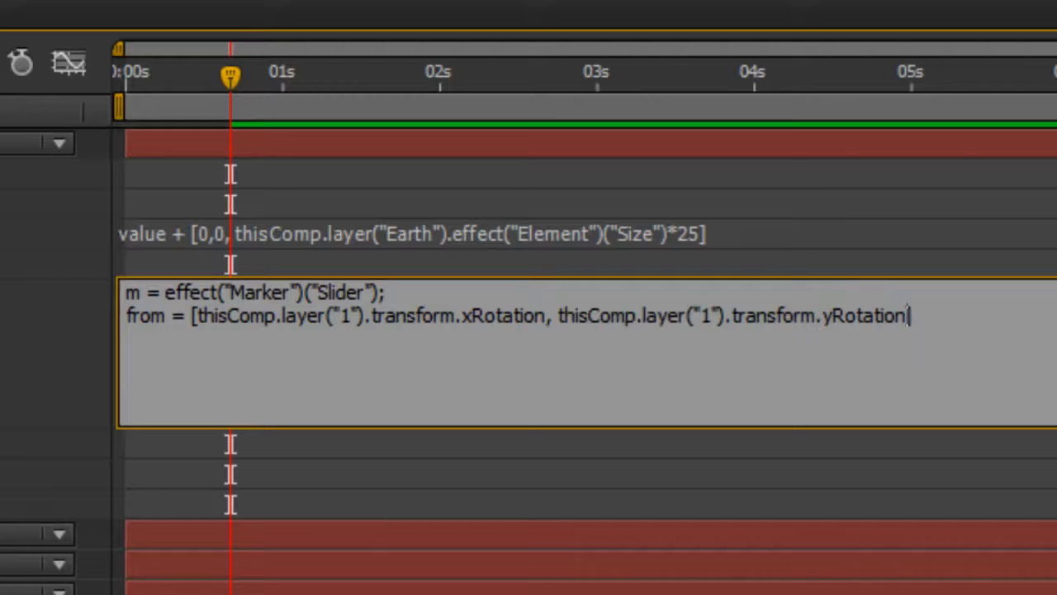
{"action": "type", "text": ", 0"}
{"action": "left_click", "coordinate": [537, 316]}
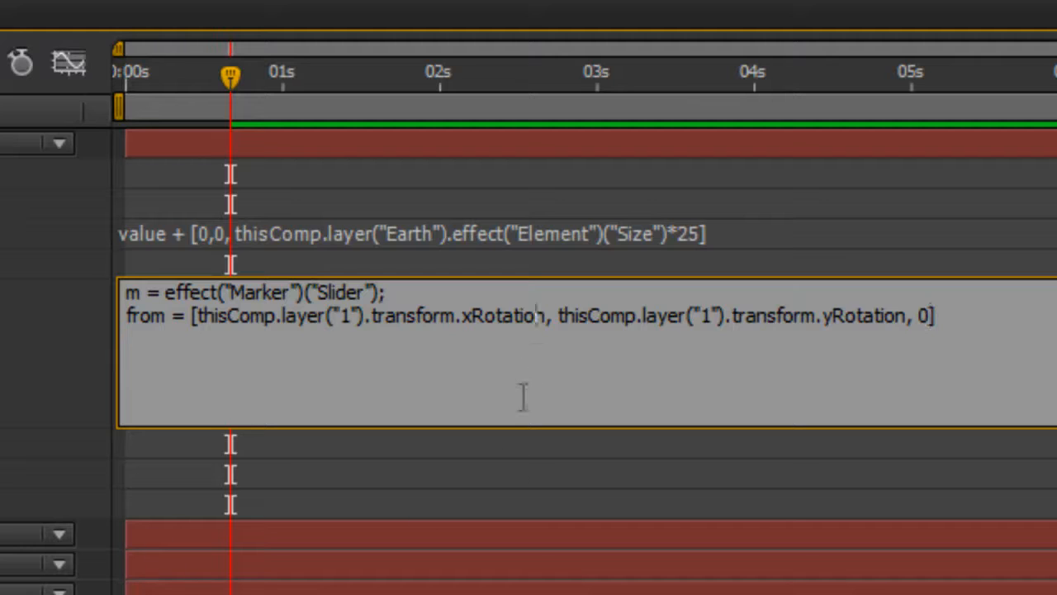
Step: Duplicate the from line beneath itself and rename the copied variable to "to"
{"action": "triple_click", "coordinate": [968, 331]}
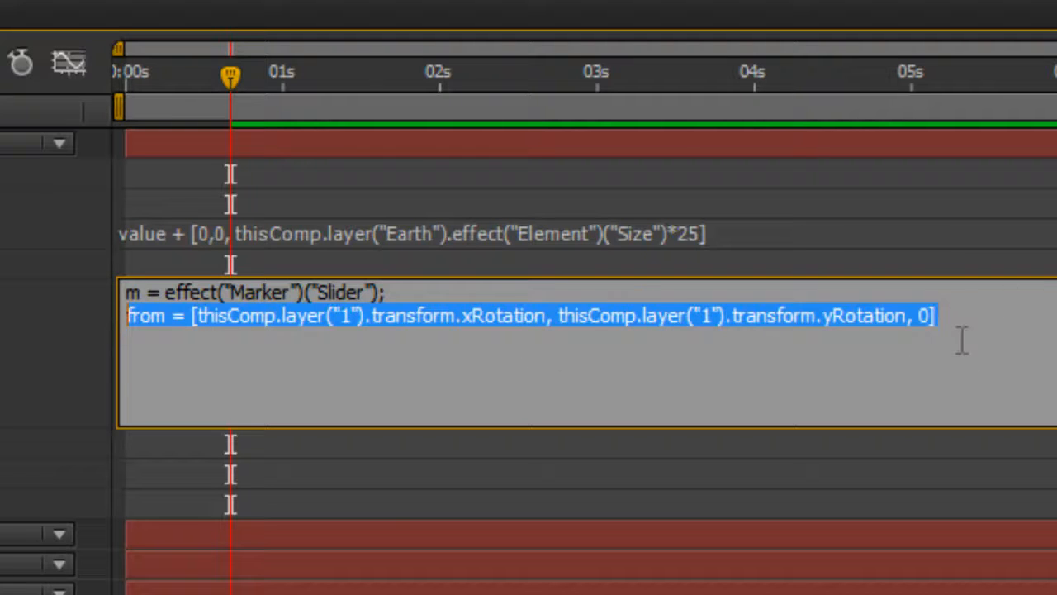
{"action": "key", "text": "ctrl+c"}
{"action": "key", "text": "End"}
{"action": "key", "text": "Return"}
{"action": "key", "text": "ctrl+v"}
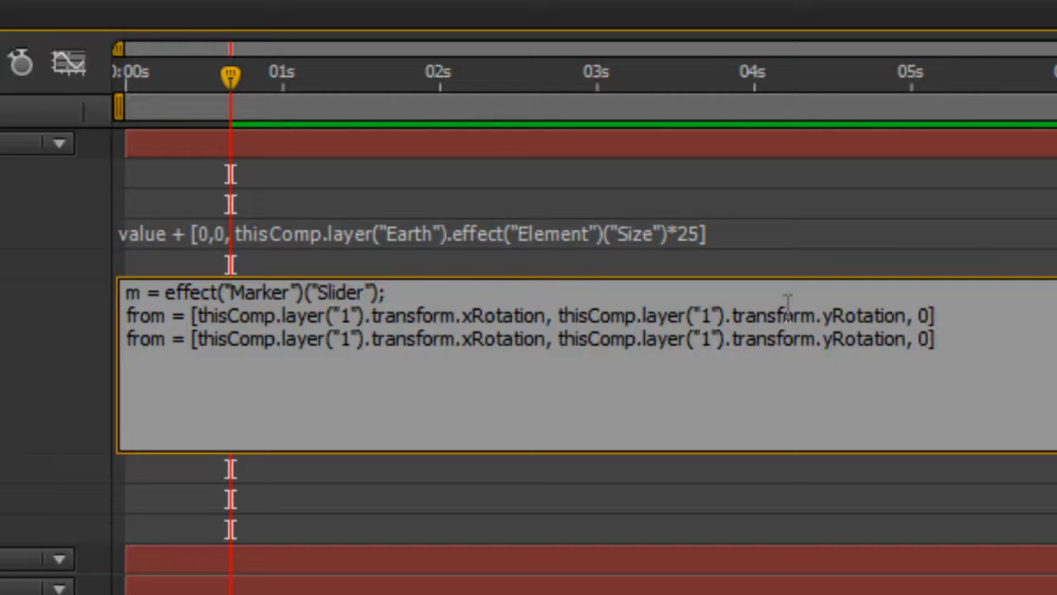
{"action": "left_click_drag", "start_coordinate": [168, 339], "coordinate": [100, 339]}
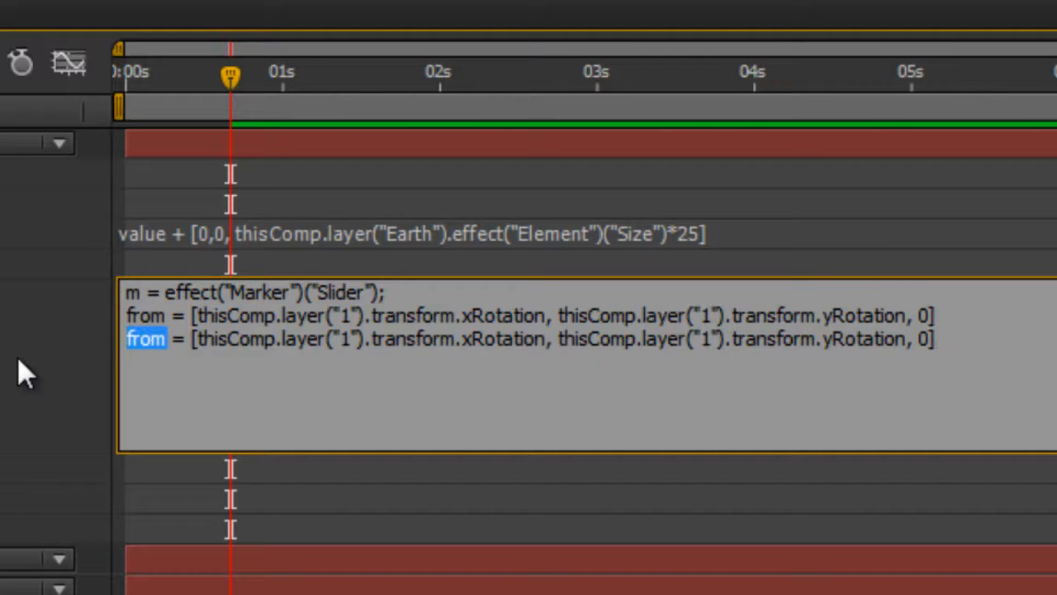
{"action": "type", "text": "to"}
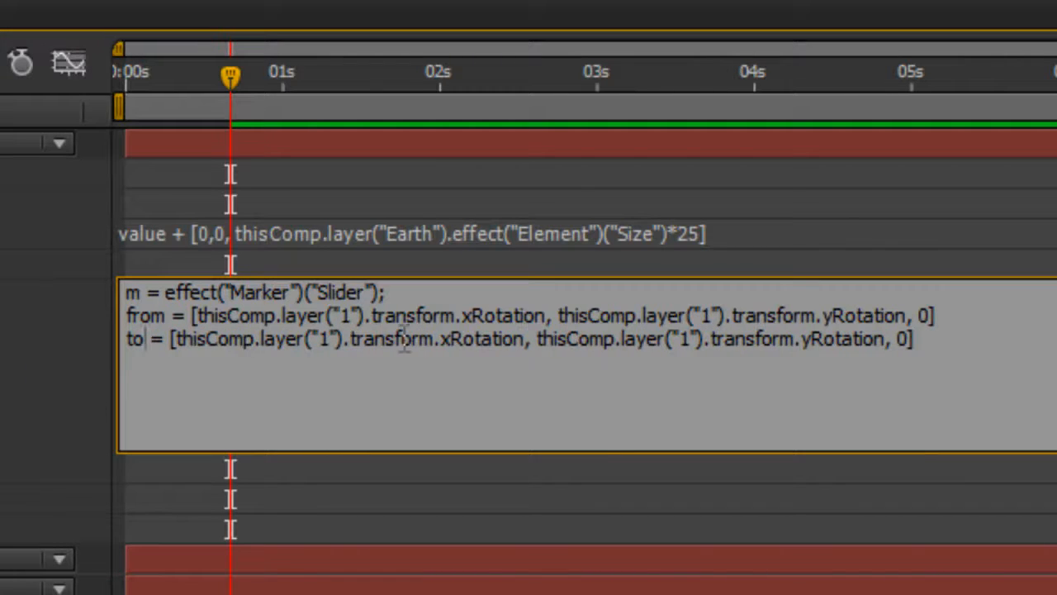
Step: Change both layer references in the to line to "2" and end the from and to lines with semicolons
{"action": "double_click", "coordinate": [324, 338]}
{"action": "type", "text": "2"}
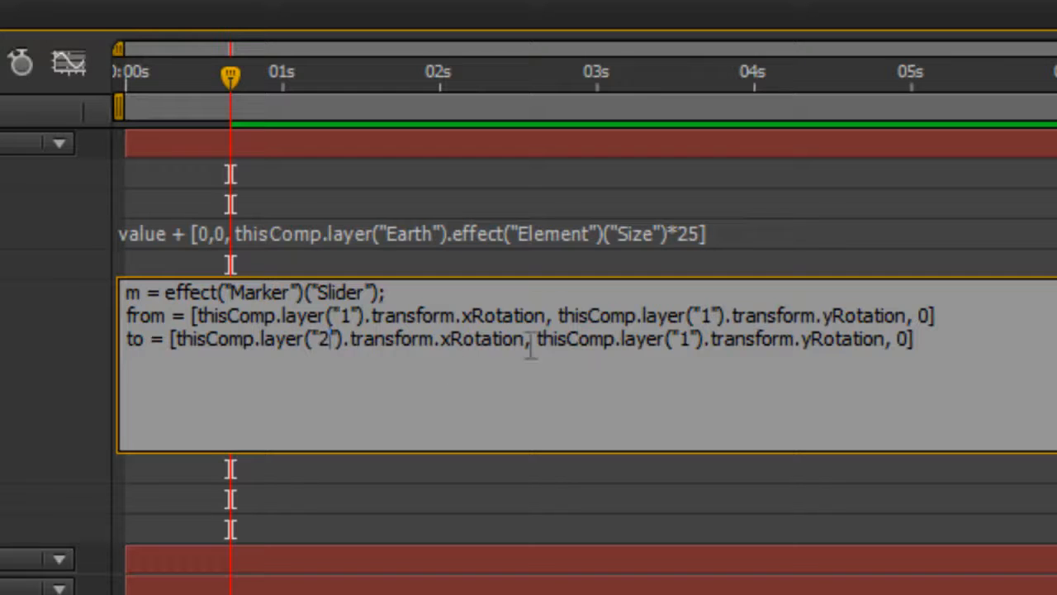
{"action": "double_click", "coordinate": [684, 339]}
{"action": "type", "text": "2"}
{"action": "left_click", "coordinate": [972, 334]}
{"action": "type", "text": ";"}
{"action": "left_click", "coordinate": [974, 310]}
{"action": "type", "text": ";"}
Step: Finish Traveler's orientation expression with a separate line reading linear(m, from, to) and apply it
{"action": "left_click", "coordinate": [968, 345]}
{"action": "key", "text": "Return"}
{"action": "key", "text": "Return"}
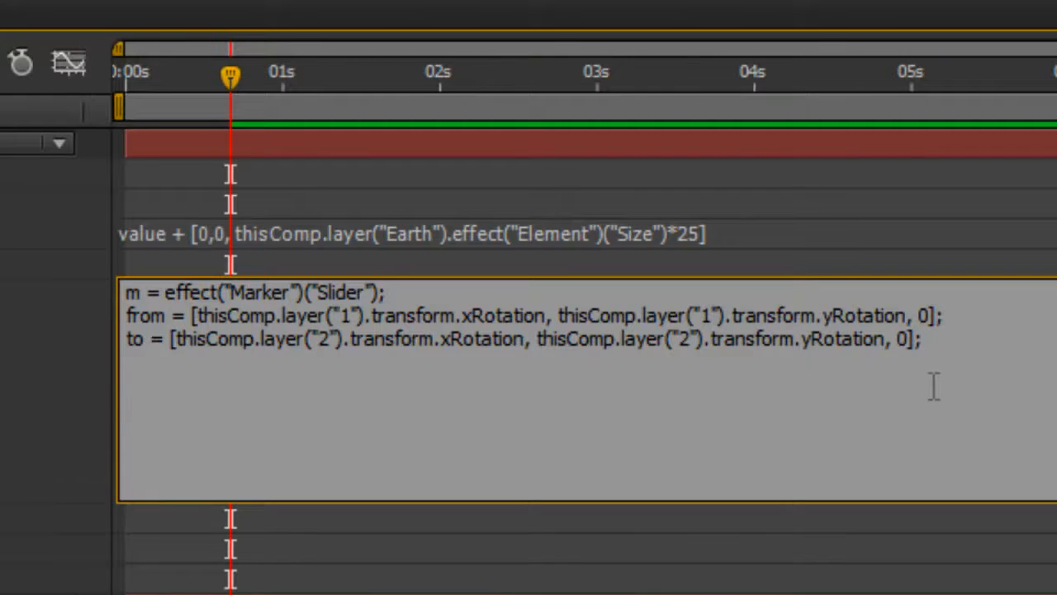
{"action": "type", "text": "linear"}
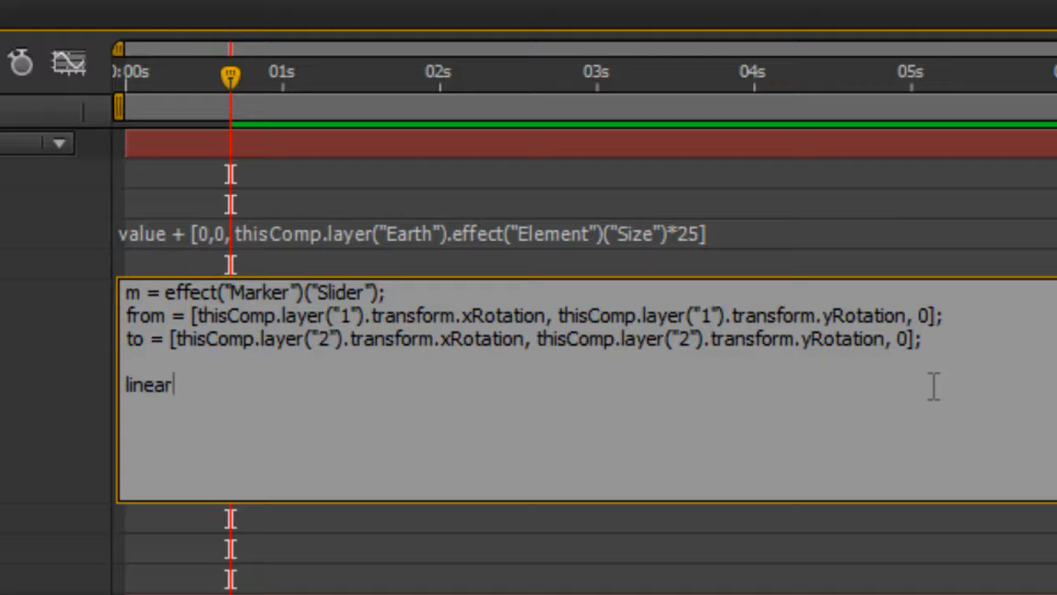
{"action": "type", "text": "(m, from, r"}
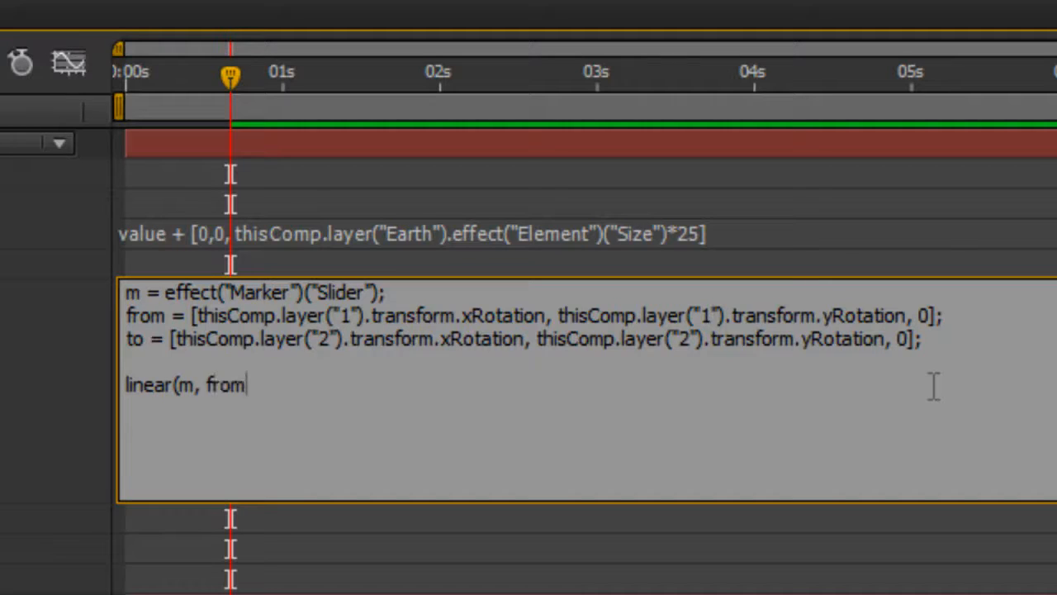
{"action": "type", "text": "o)"}
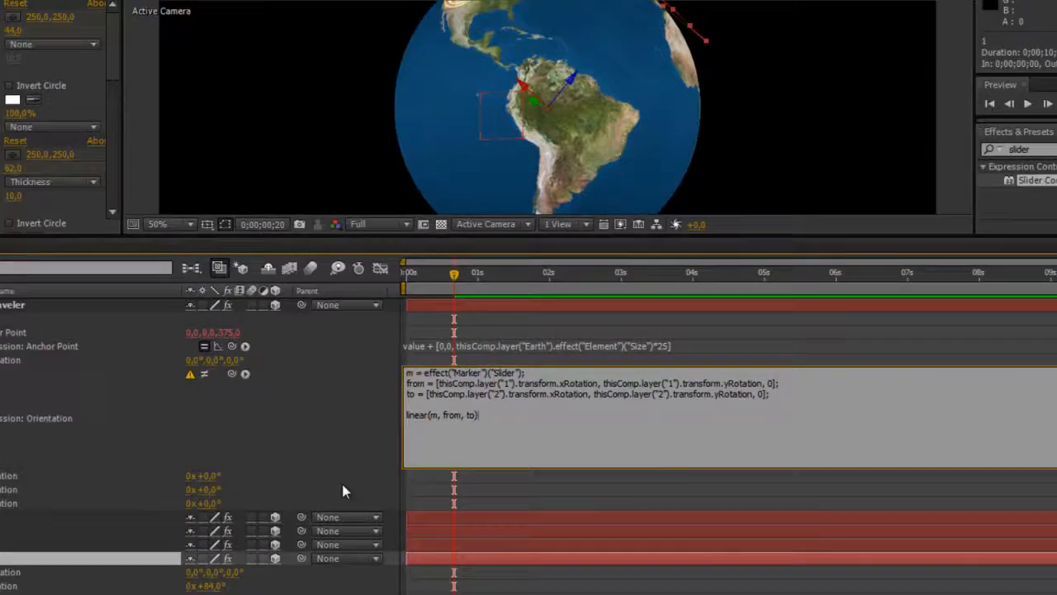
{"action": "left_click", "coordinate": [342, 486]}
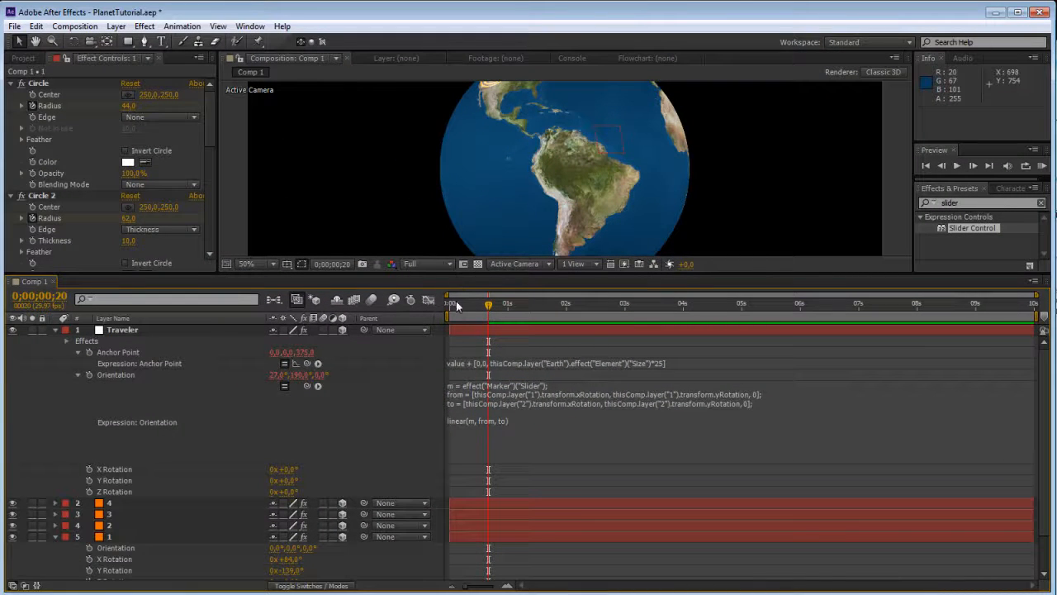
Step: Orbit the camera to the markers over Europe and India and test Traveler with its Marker slider at 1.82
{"action": "left_click_drag", "start_coordinate": [459, 275], "coordinate": [458, 395]}
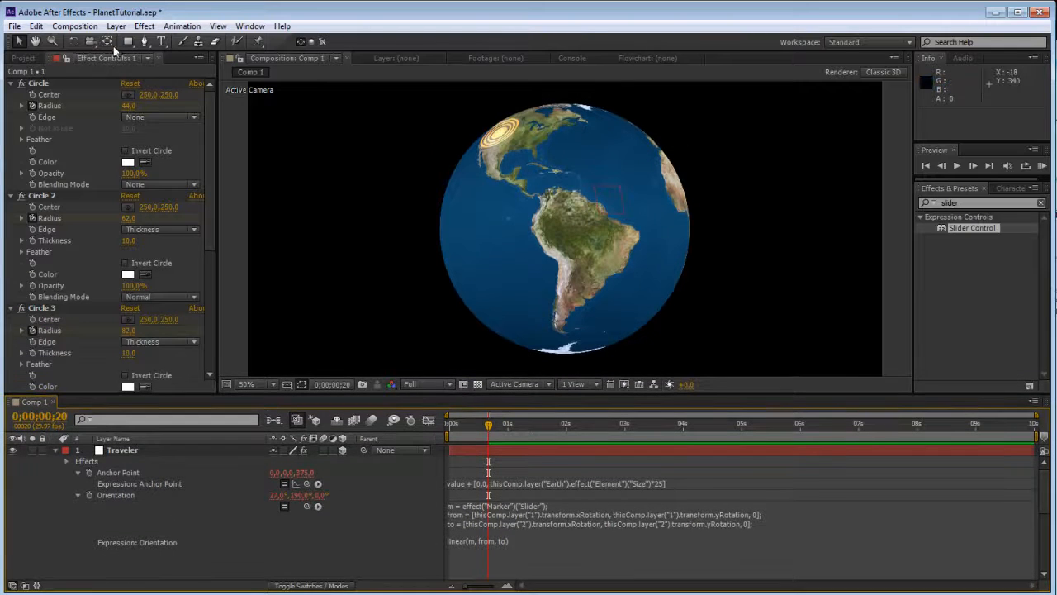
{"action": "left_click", "coordinate": [90, 42]}
{"action": "left_click_drag", "start_coordinate": [541, 213], "coordinate": [555, 239]}
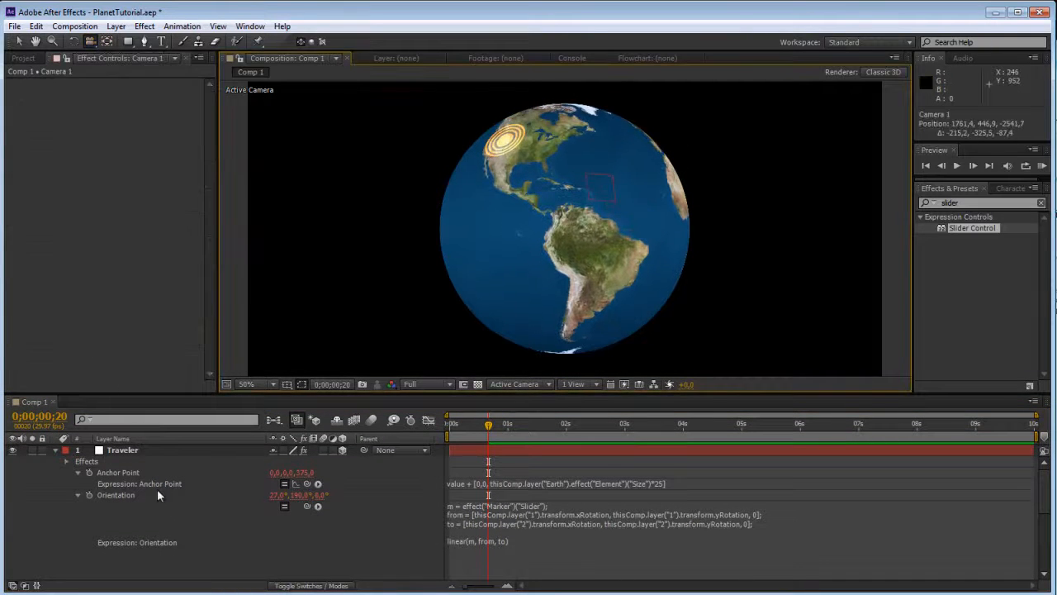
{"action": "left_click", "coordinate": [139, 451]}
{"action": "mouse_move", "coordinate": [514, 179]}
{"action": "left_mouse_down"}
{"action": "mouse_move", "coordinate": [423, 241]}
{"action": "mouse_move", "coordinate": [377, 249]}
{"action": "mouse_move", "coordinate": [450, 252]}
{"action": "left_mouse_up"}
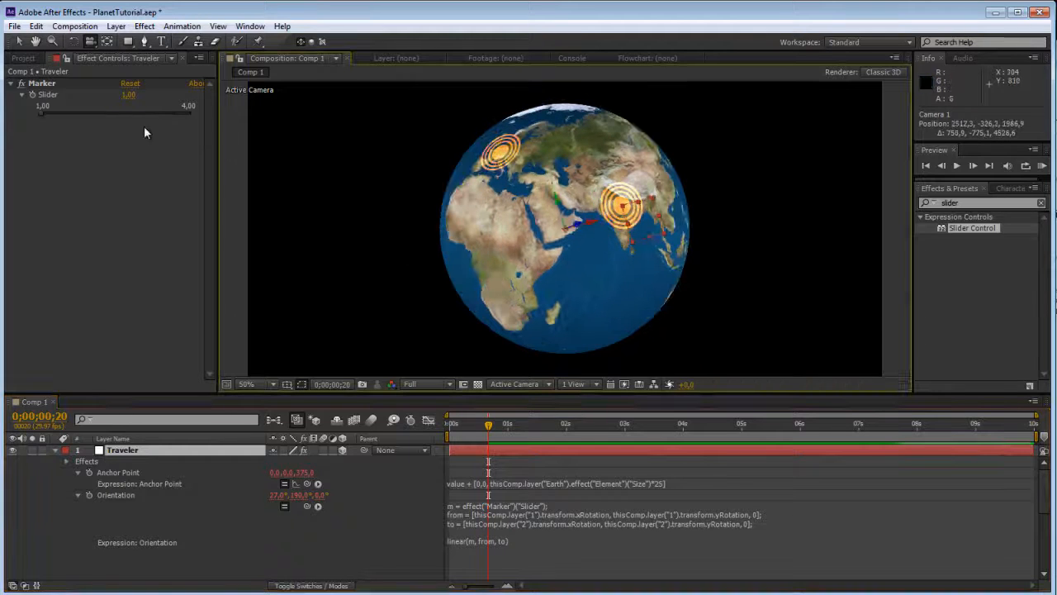
{"action": "left_click_drag", "start_coordinate": [41, 112], "coordinate": [83, 115]}
Step: Change the first line of Traveler's orientation expression to m = effect("Marker")("Slider") - 1;
{"action": "left_click", "coordinate": [469, 542]}
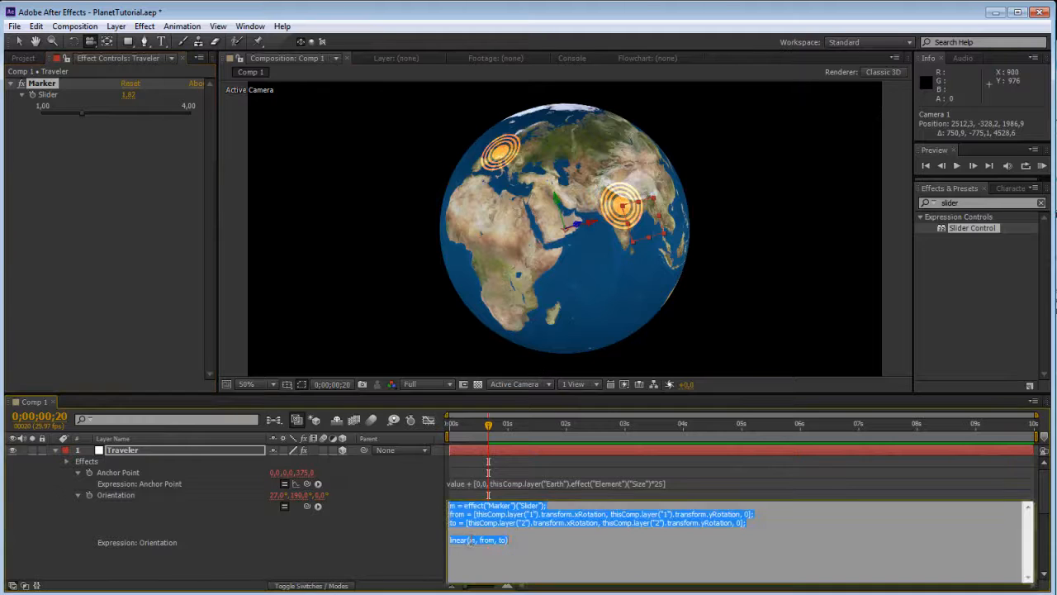
{"action": "left_click", "coordinate": [472, 541]}
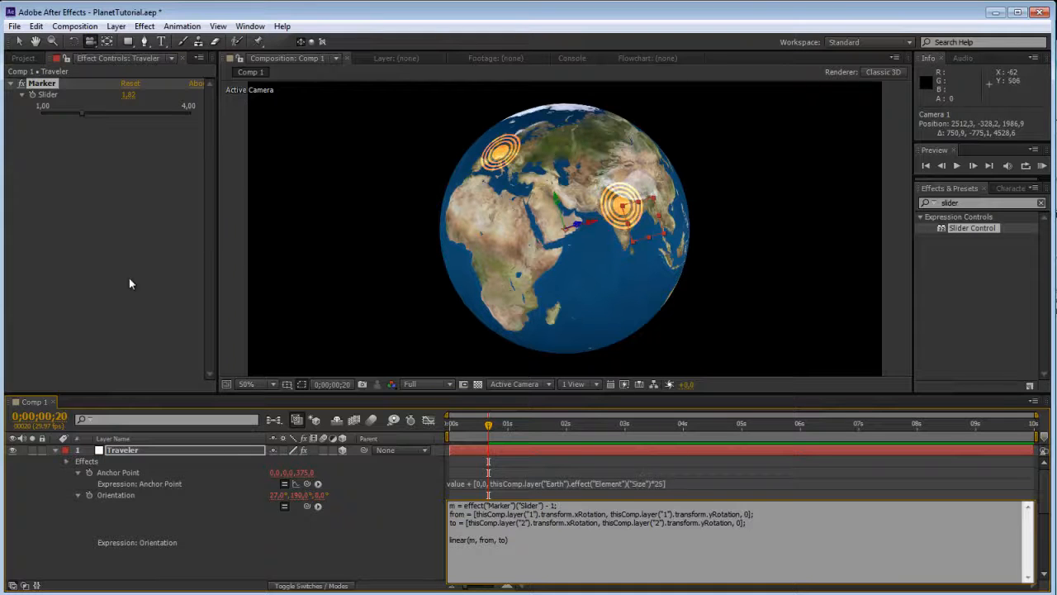
{"action": "left_click", "coordinate": [111, 191]}
Step: Test Traveler's path from several camera angles with the Marker slider at 1, 1.67 and finally 1.45
{"action": "left_click_drag", "start_coordinate": [80, 111], "coordinate": [22, 124]}
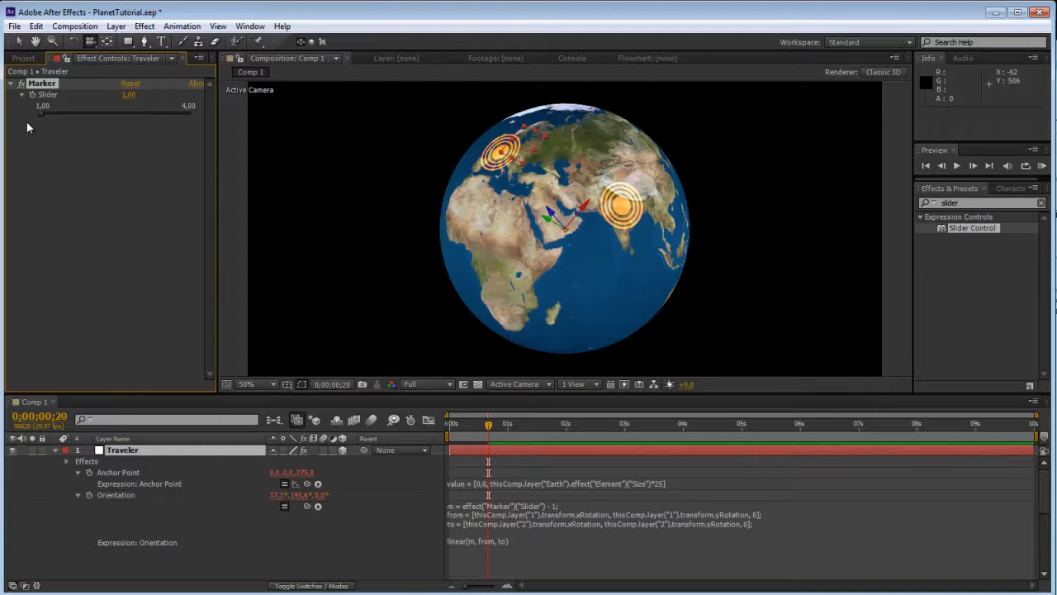
{"action": "left_click_drag", "start_coordinate": [43, 113], "coordinate": [75, 113]}
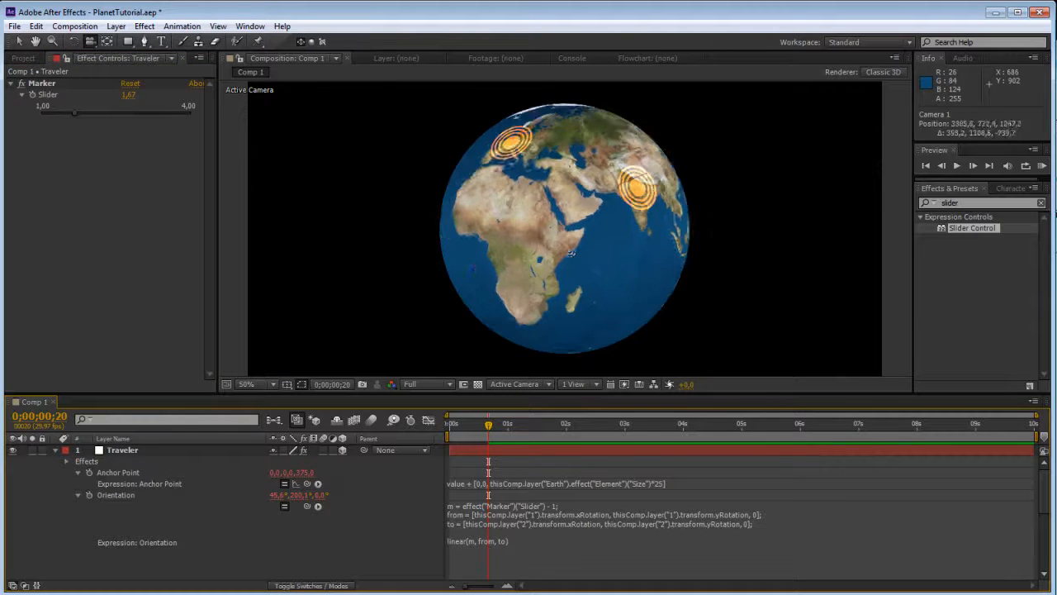
{"action": "left_click_drag", "start_coordinate": [571, 254], "coordinate": [572, 250]}
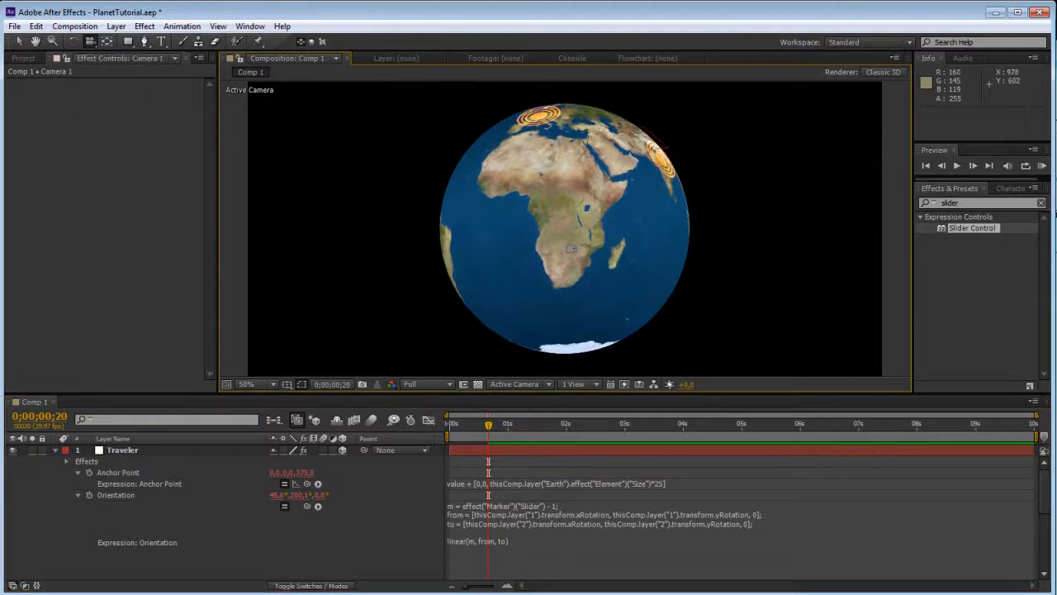
{"action": "left_click", "coordinate": [153, 450]}
{"action": "left_click_drag", "start_coordinate": [74, 111], "coordinate": [66, 112]}
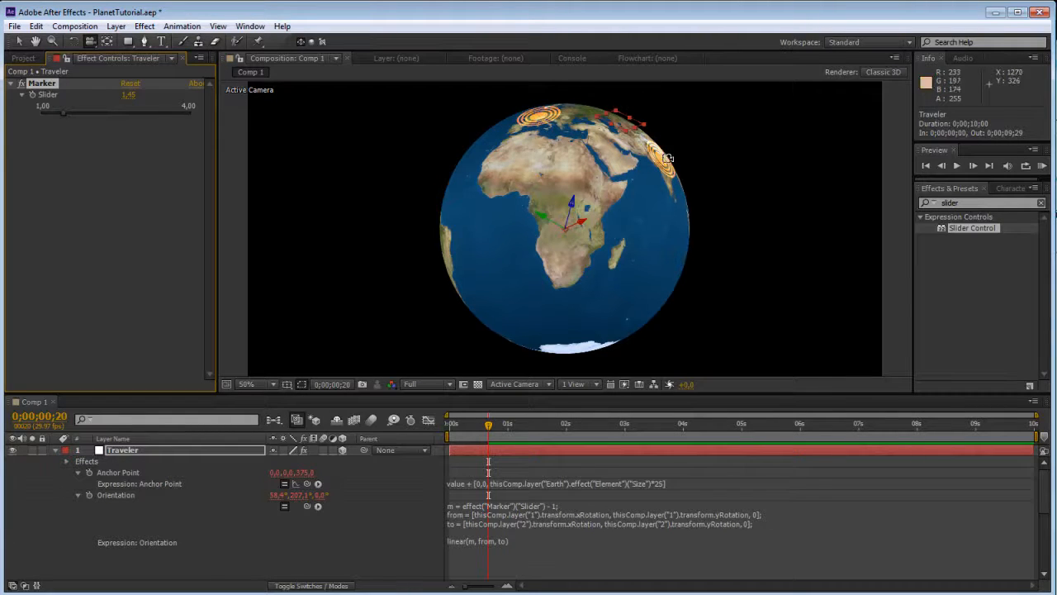
Step: Switch to Wolfram|Alpha in Firefox and plot |sin(x)|
{"action": "key", "text": "alt+Tab"}
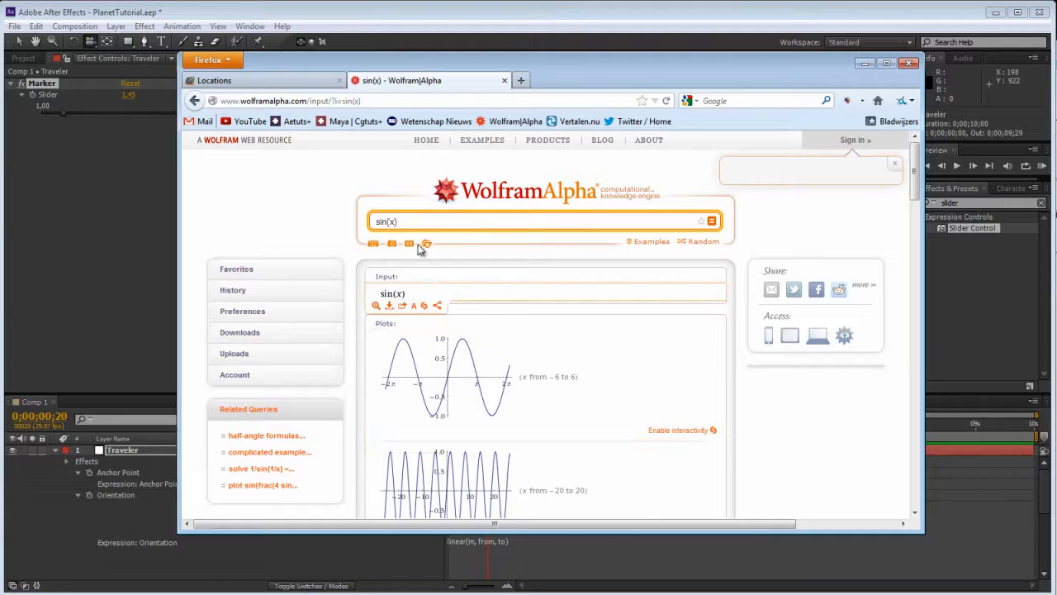
{"action": "left_click_drag", "start_coordinate": [403, 221], "coordinate": [339, 223]}
{"action": "key", "text": "Return"}
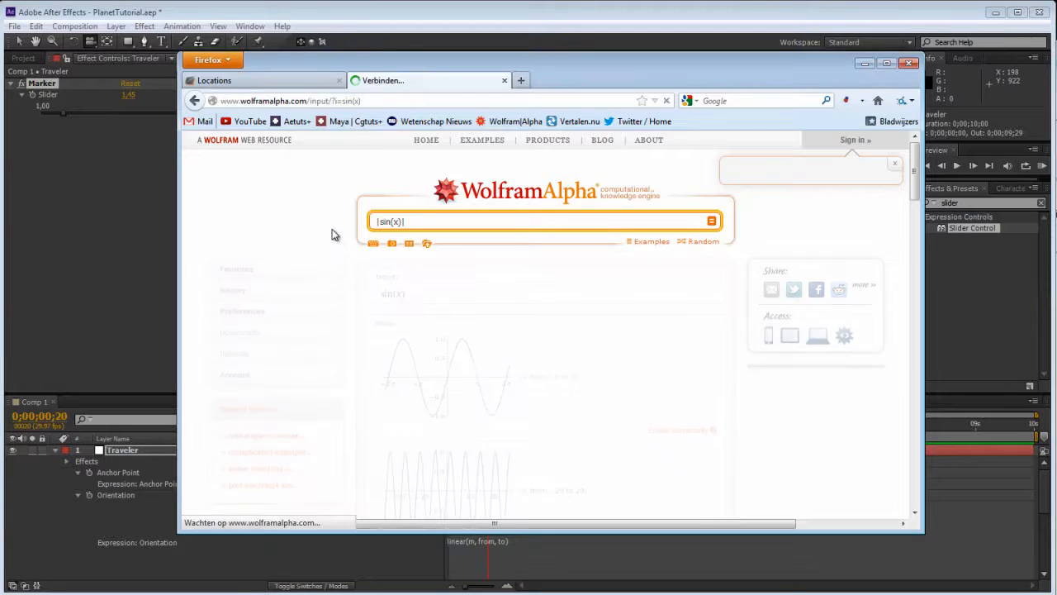
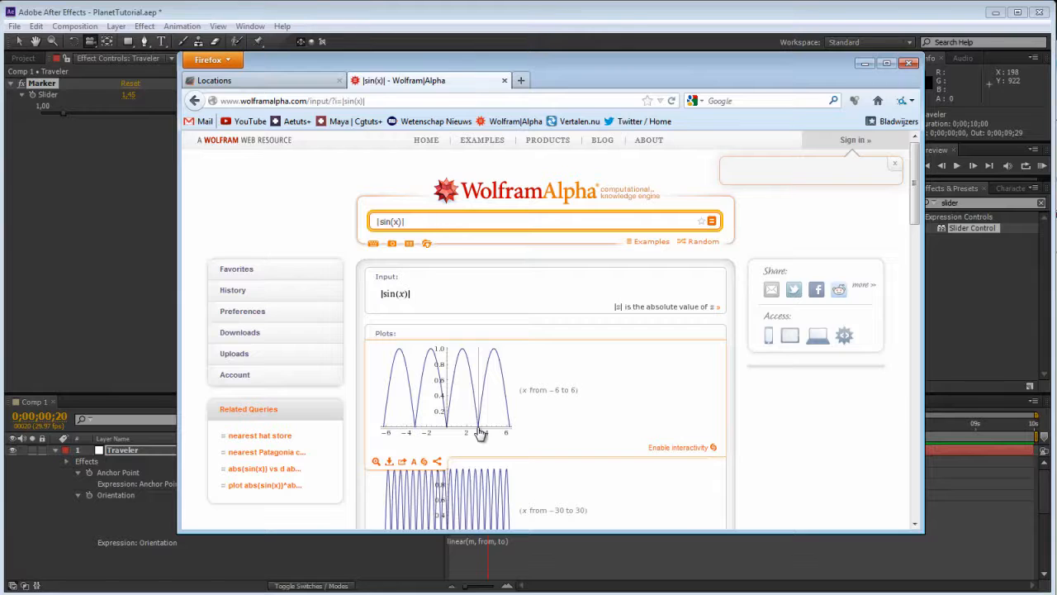
Step: Switch back to After Effects and insert a first line s = Math.sin() in Traveler's anchor point expression
{"action": "left_click", "coordinate": [105, 258]}
{"action": "left_click", "coordinate": [148, 474]}
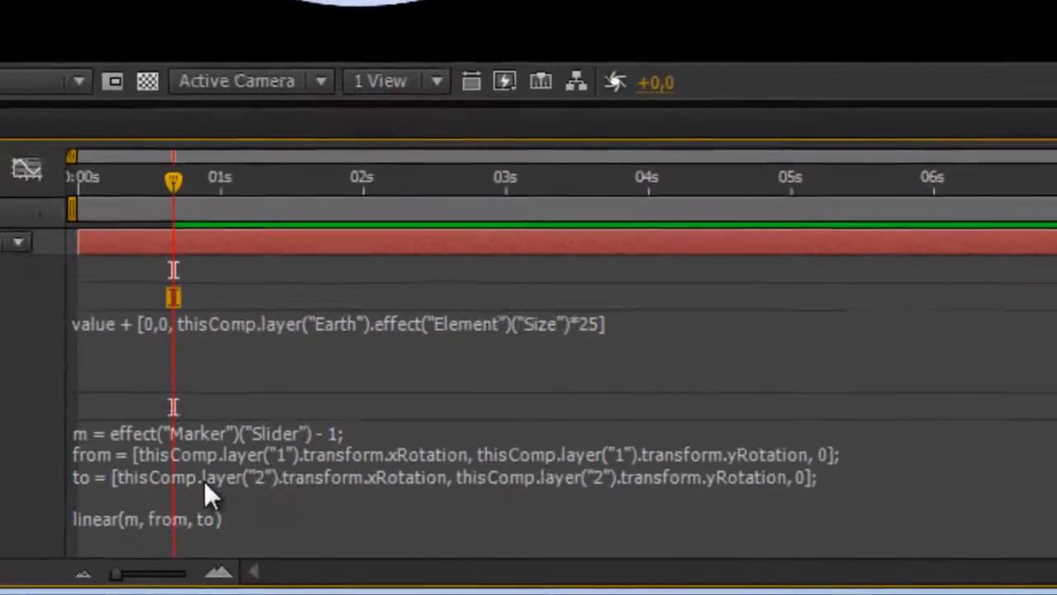
{"action": "left_click", "coordinate": [84, 332]}
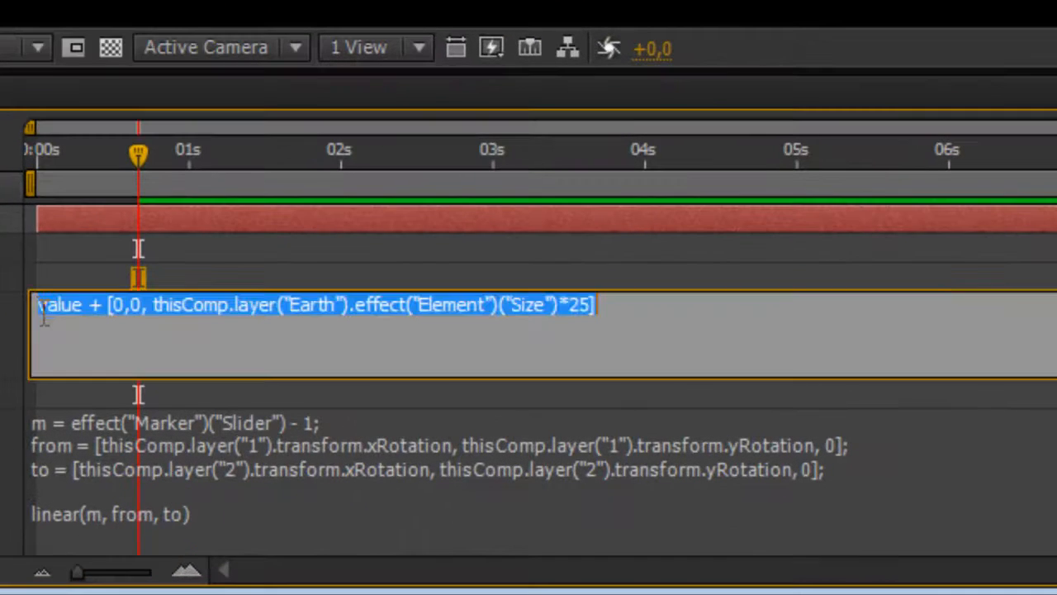
{"action": "left_click", "coordinate": [83, 332]}
{"action": "key", "text": "Return"}
{"action": "key", "text": "Up"}
{"action": "type", "text": "s"}
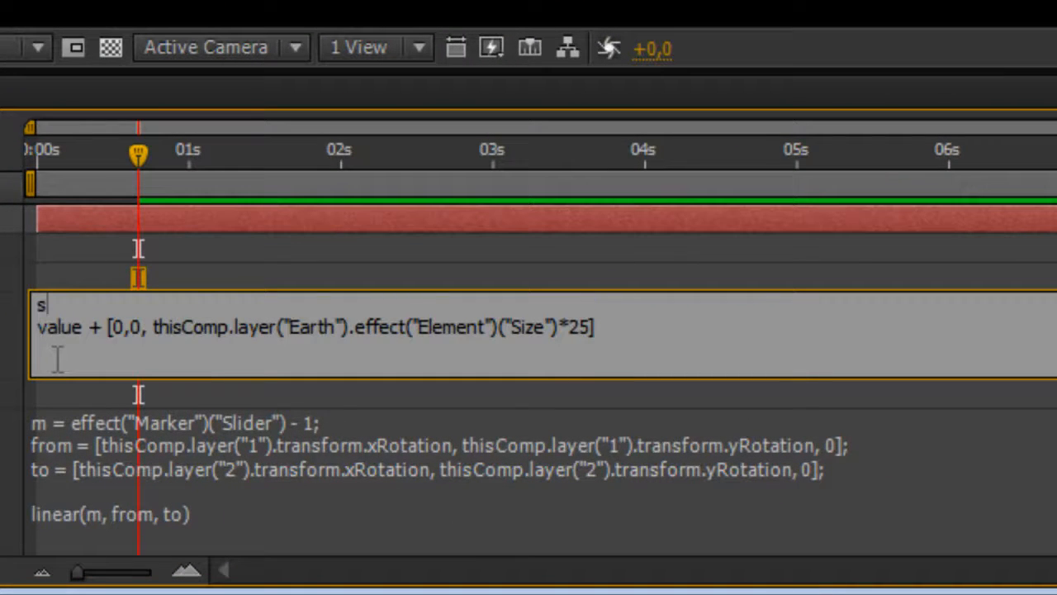
{"action": "type", "text": " = Math.s"}
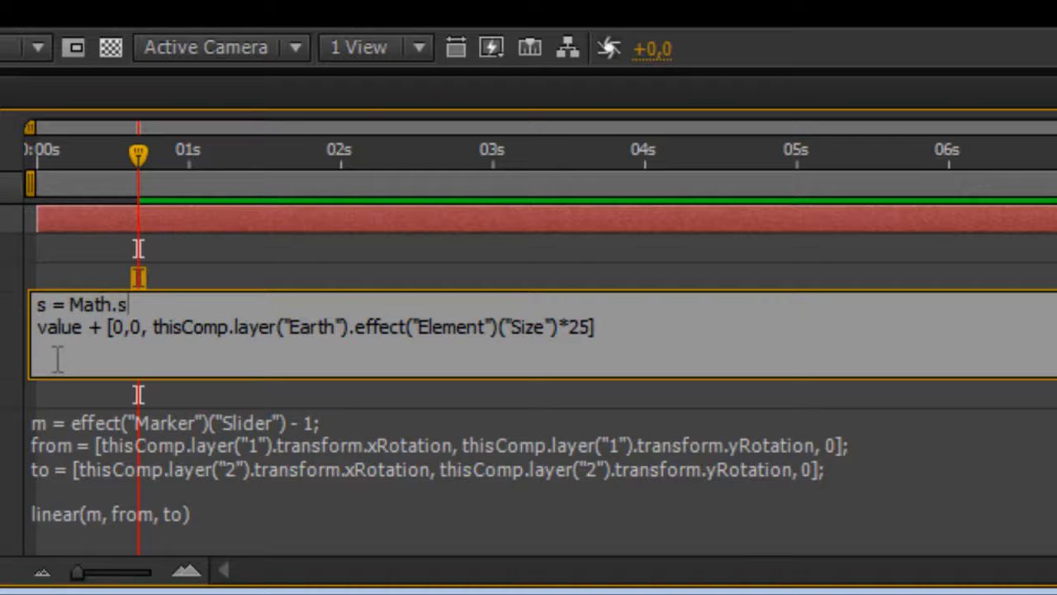
{"action": "type", "text": "in()"}
{"action": "type", "text": ")"}
Step: Complete the first line of Traveler's anchor point expression as s = Math.sin(effect("Marker")("Slider") * Math.PI)
{"action": "type", "text": "effect(\"Marker\")(\"Slider\")"}
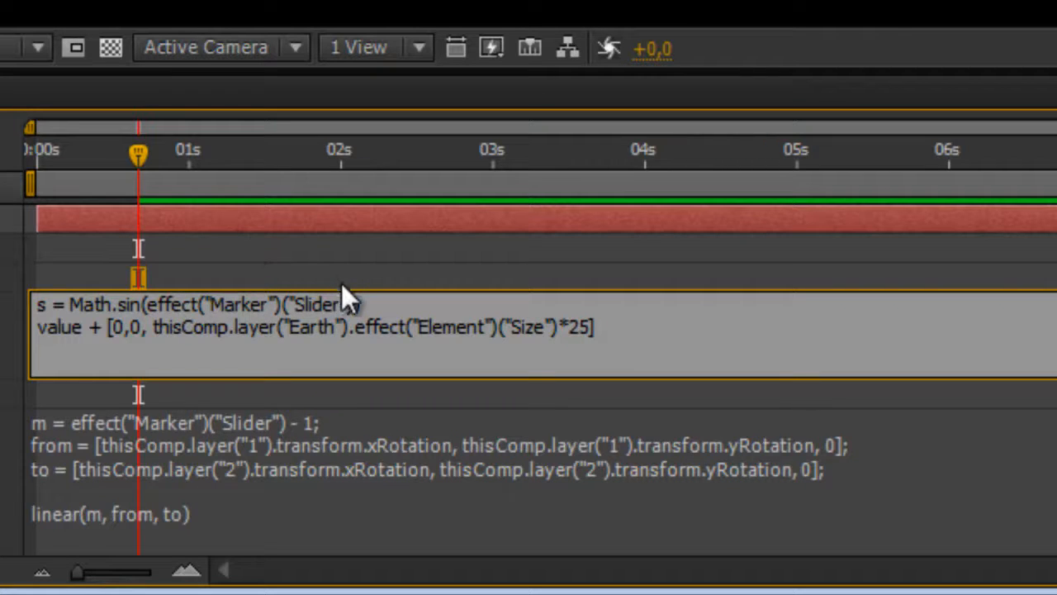
{"action": "type", "text": "* Ma"}
{"action": "type", "text": "th.s"}
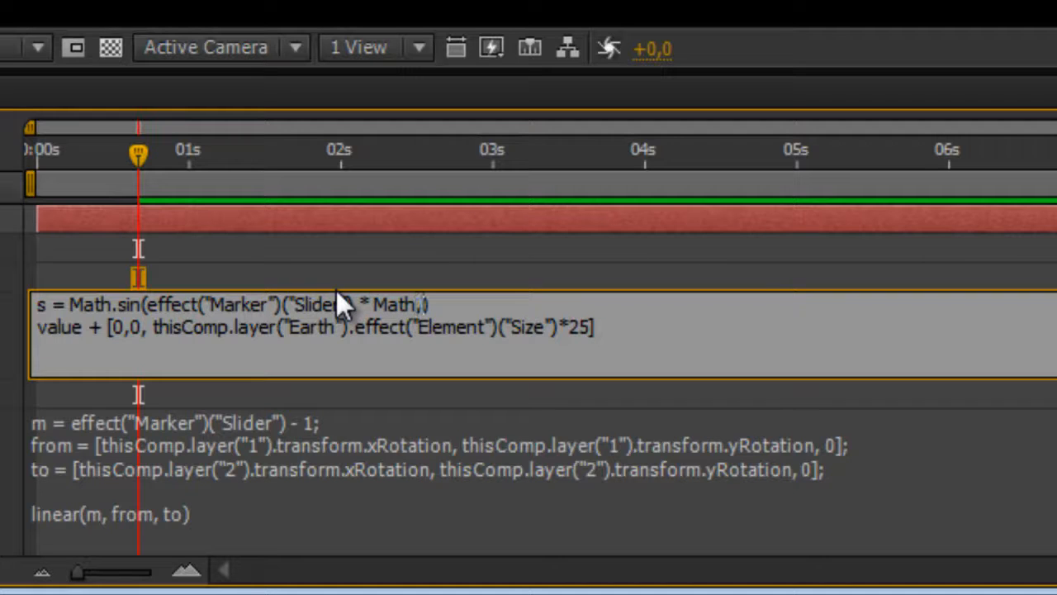
{"action": "key", "text": "BackSpace"}
{"action": "type", "text": "PO"}
{"action": "type", "text": "I"}
{"action": "type", "text": "("}
{"action": "key", "text": "BackSpace"}
{"action": "key", "text": "BackSpace"}
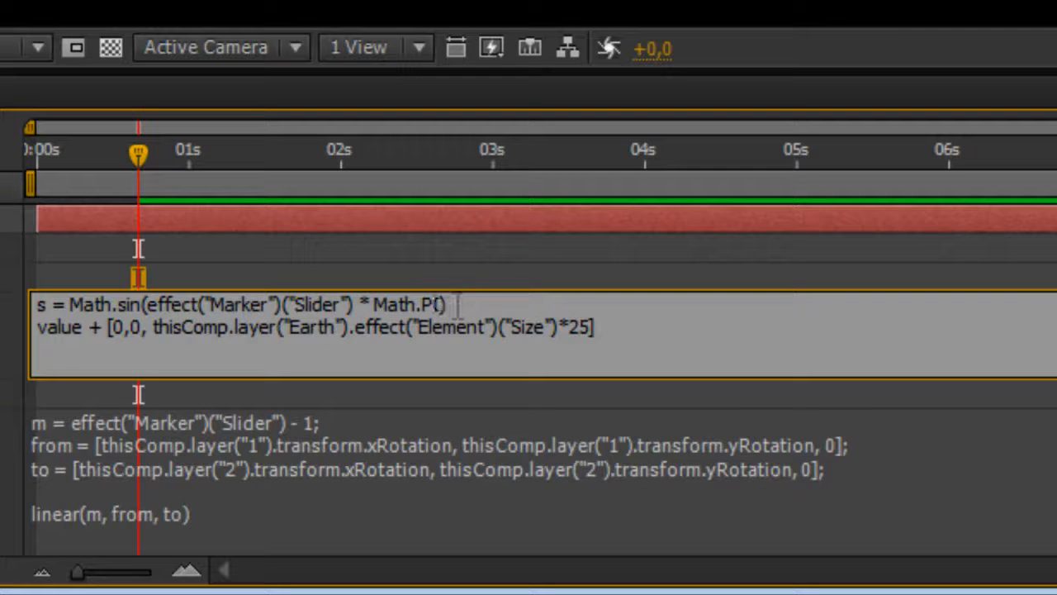
{"action": "type", "text": "I)"}
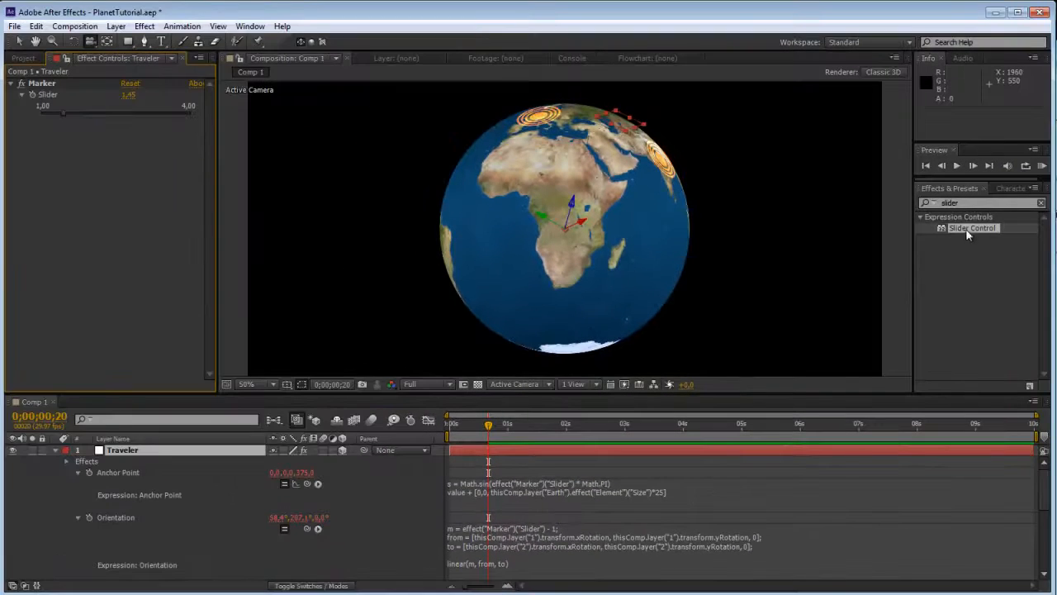
Step: Add a second Slider Control effect to Traveler and rename it Height
{"action": "mouse_move", "coordinate": [968, 235]}
{"action": "left_mouse_down"}
{"action": "mouse_move", "coordinate": [48, 193]}
{"action": "mouse_move", "coordinate": [52, 131]}
{"action": "left_mouse_up"}
{"action": "key", "text": "Return"}
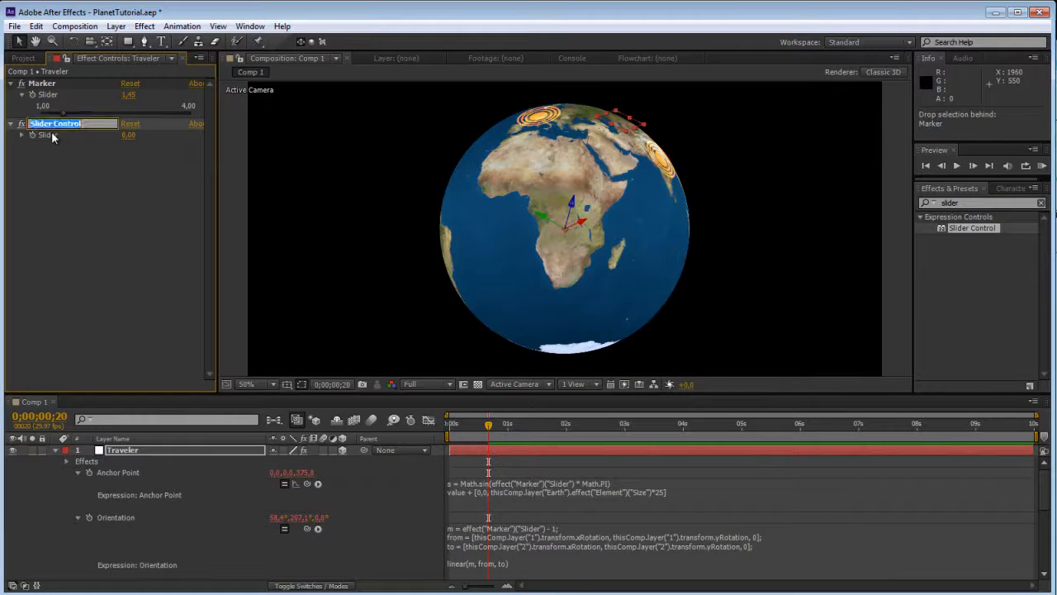
{"action": "type", "text": "Height"}
{"action": "key", "text": "Return"}
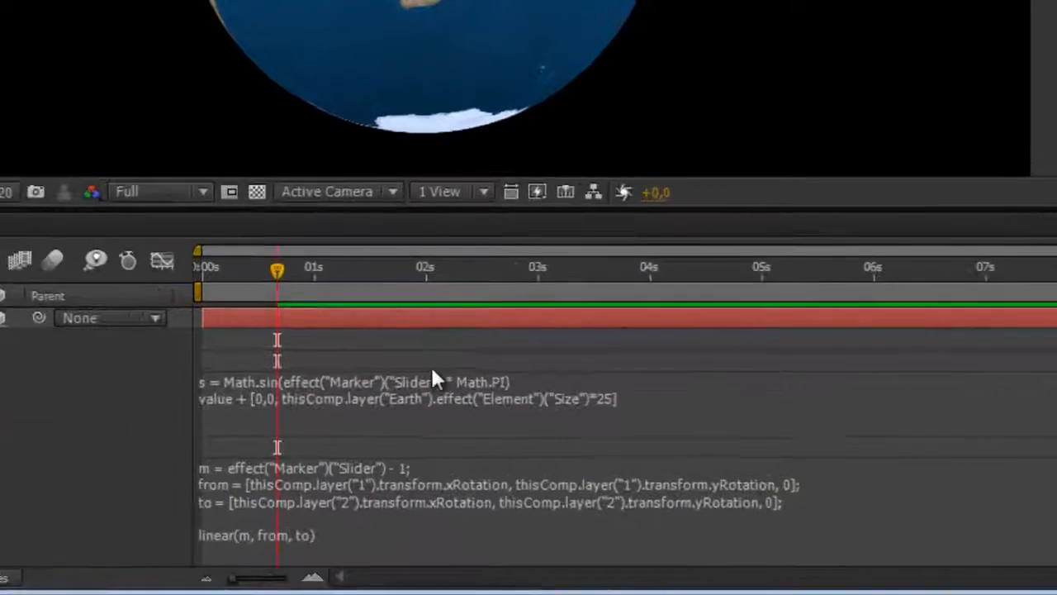
Step: In the anchor point expression, multiply the sine by effect("Height")("Slider") and add s to the Z offset after *25
{"action": "left_click", "coordinate": [618, 491]}
{"action": "left_click_drag", "start_coordinate": [626, 492], "coordinate": [611, 483]}
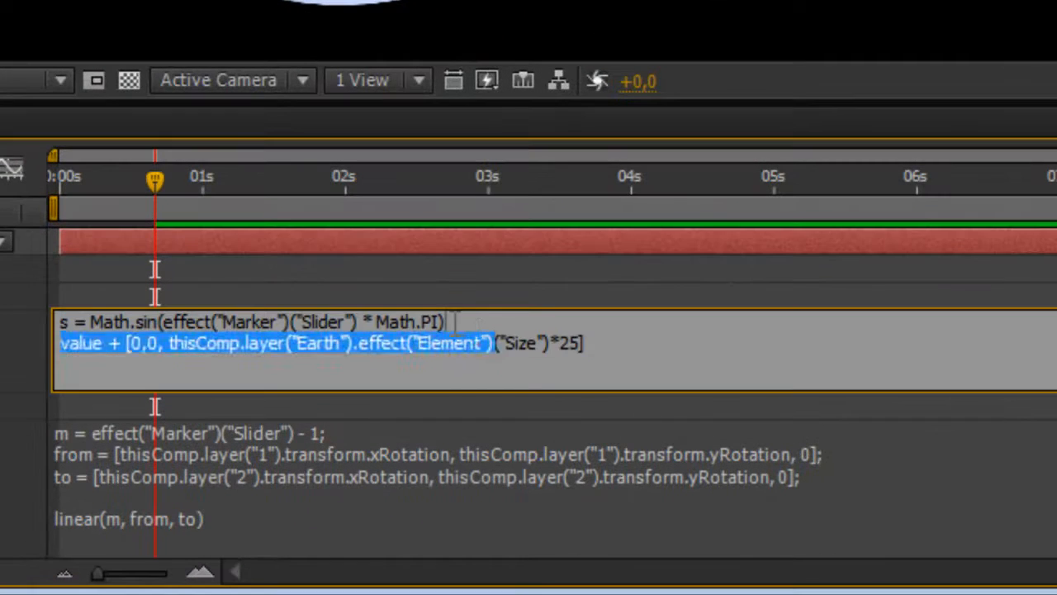
{"action": "left_click", "coordinate": [454, 321]}
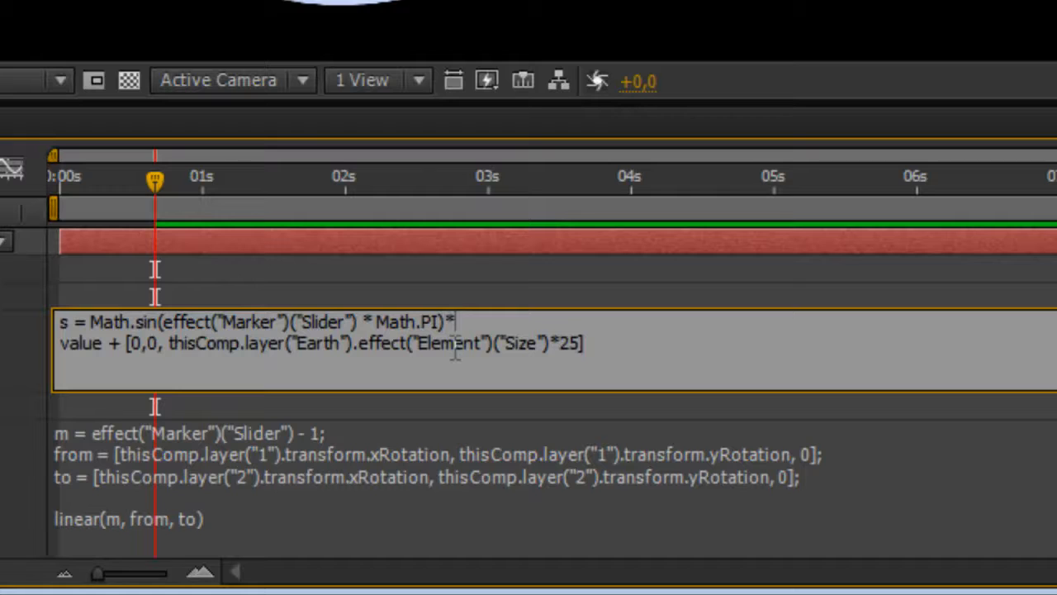
{"action": "type", "text": "effect(\"Height\")(\"Slider\")"}
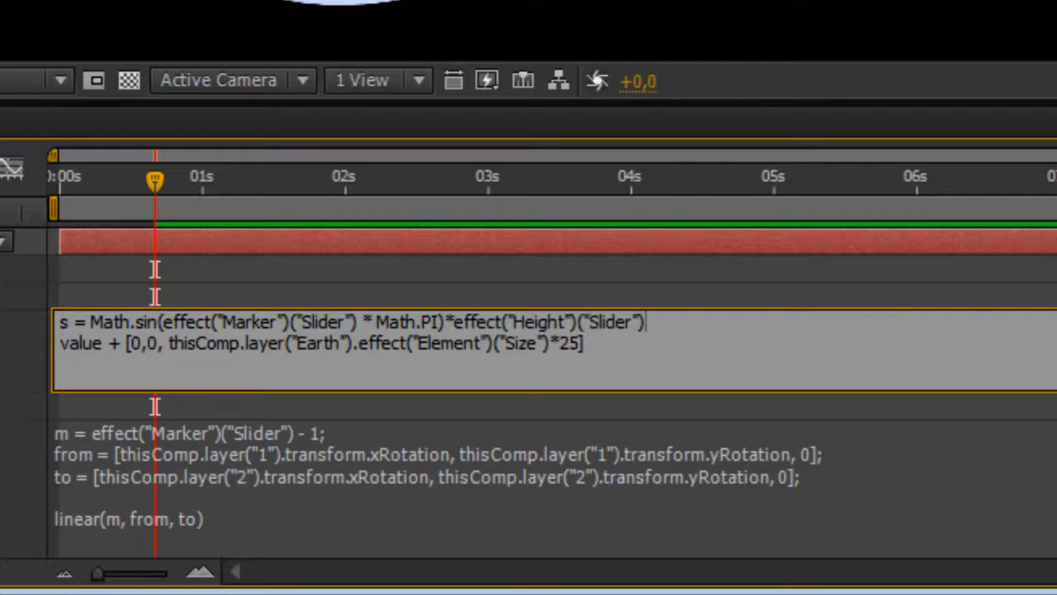
{"action": "left_click", "coordinate": [582, 340]}
{"action": "type", "text": "+ s"}
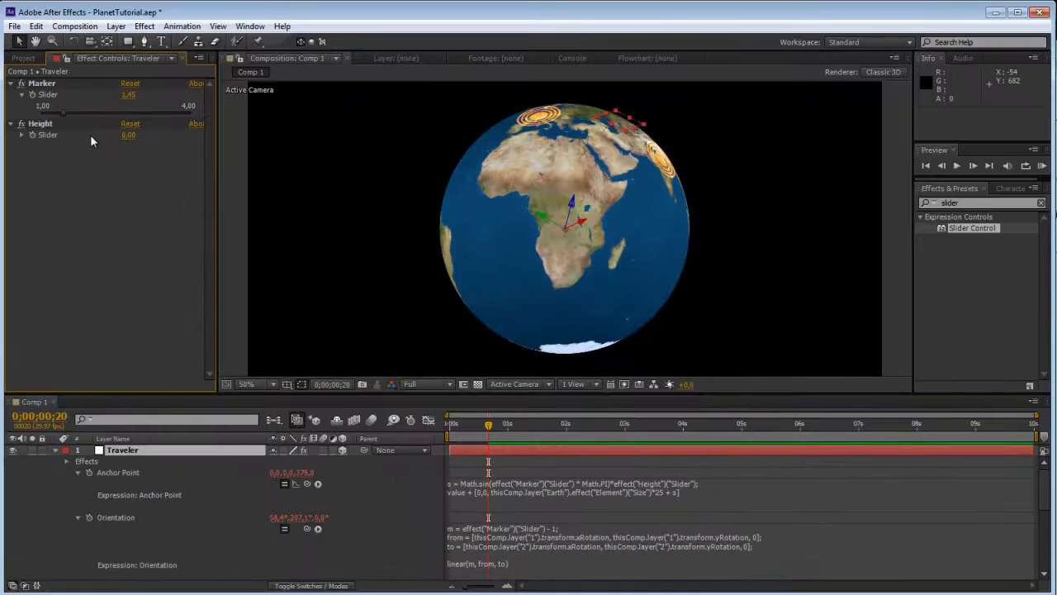
Step: Set Traveler's Height slider to 50, then check the path by raising the Marker slider and orbiting the camera
{"action": "left_click", "coordinate": [128, 134]}
{"action": "type", "text": "50"}
{"action": "key", "text": "Return"}
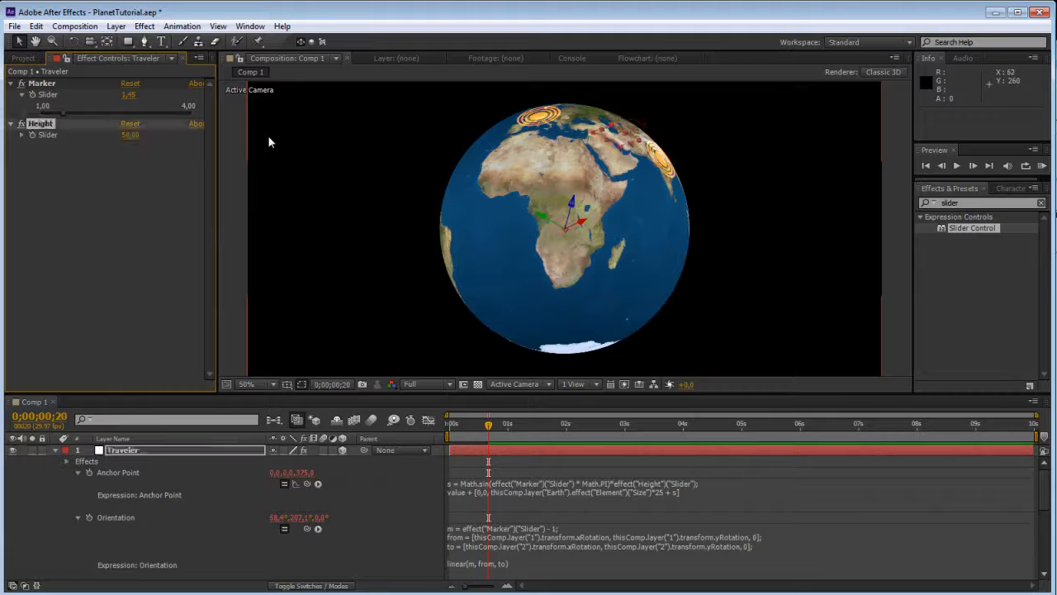
{"action": "mouse_move", "coordinate": [62, 113]}
{"action": "left_mouse_down"}
{"action": "mouse_move", "coordinate": [34, 122]}
{"action": "mouse_move", "coordinate": [65, 118]}
{"action": "left_mouse_up"}
{"action": "left_click_drag", "start_coordinate": [525, 148], "coordinate": [504, 166]}
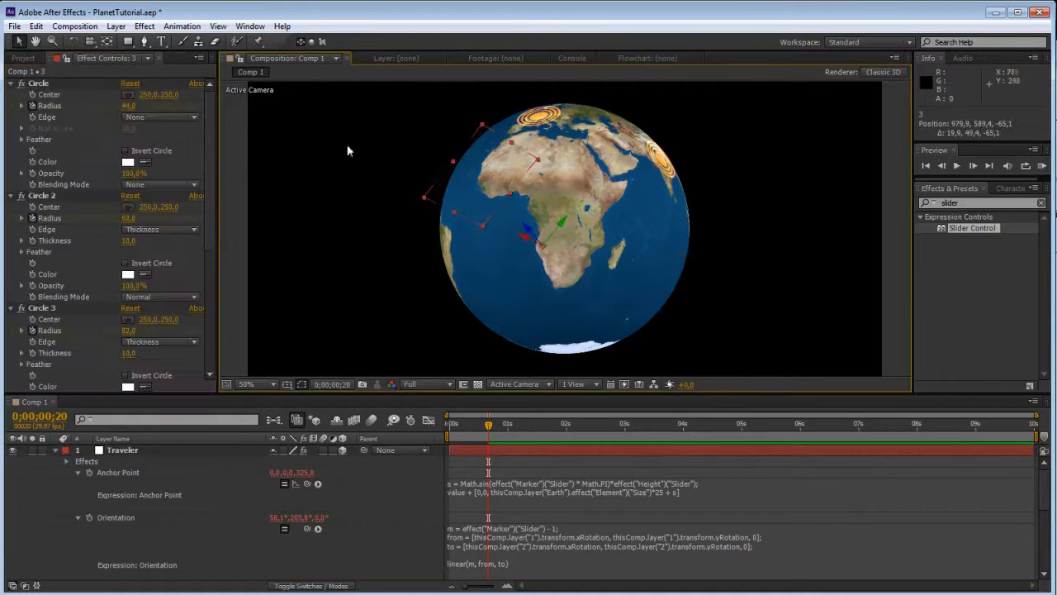
{"action": "key", "text": "ctrl+z"}
{"action": "left_click", "coordinate": [90, 41]}
{"action": "left_click_drag", "start_coordinate": [589, 154], "coordinate": [469, 166]}
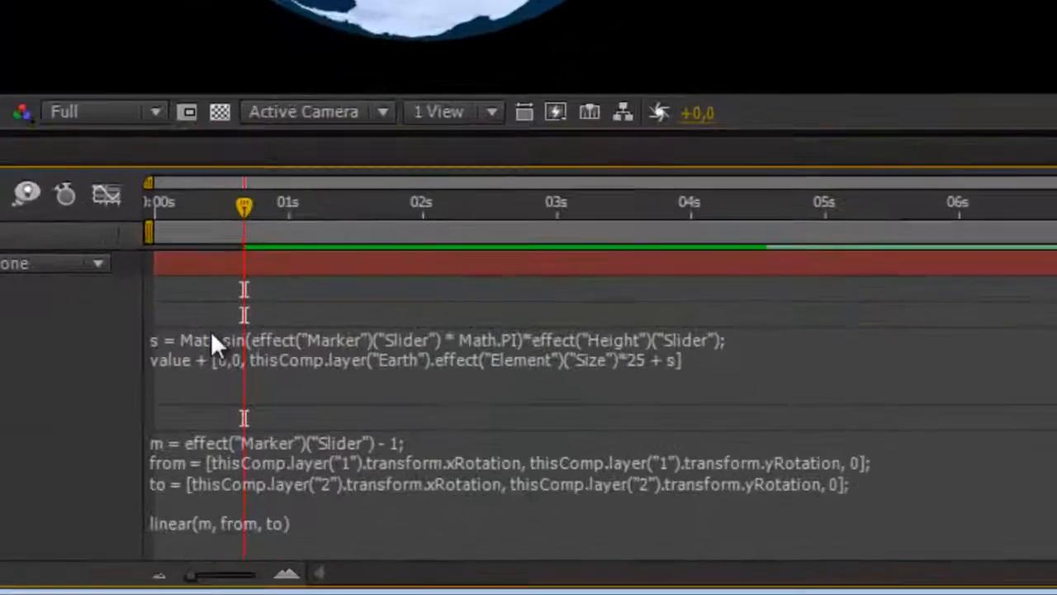
Step: Wrap the s value in Traveler's anchor point expression in Math.abs( ), enclosing both the sine and the Height slider
{"action": "left_click", "coordinate": [461, 483]}
{"action": "type", "text": "Math"}
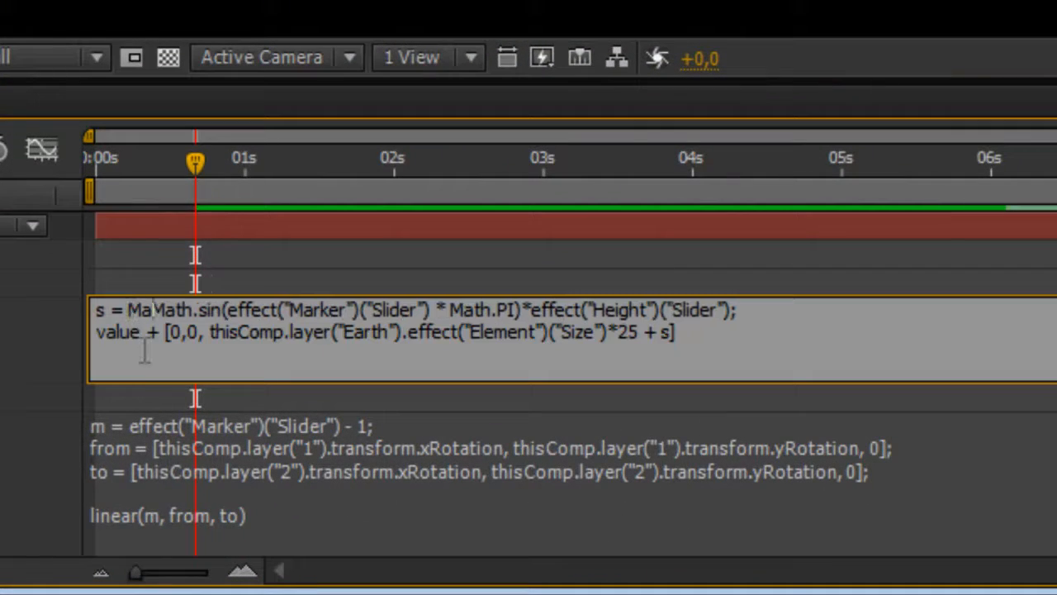
{"action": "type", "text": "."}
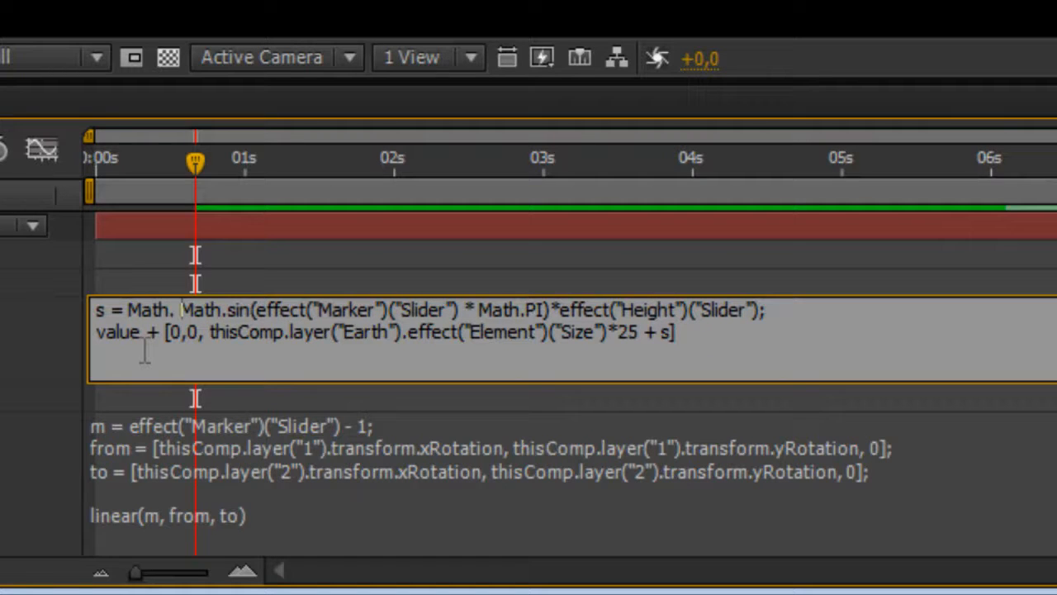
{"action": "key", "text": "BackSpace"}
{"action": "type", "text": "abs"}
{"action": "type", "text": " 9"}
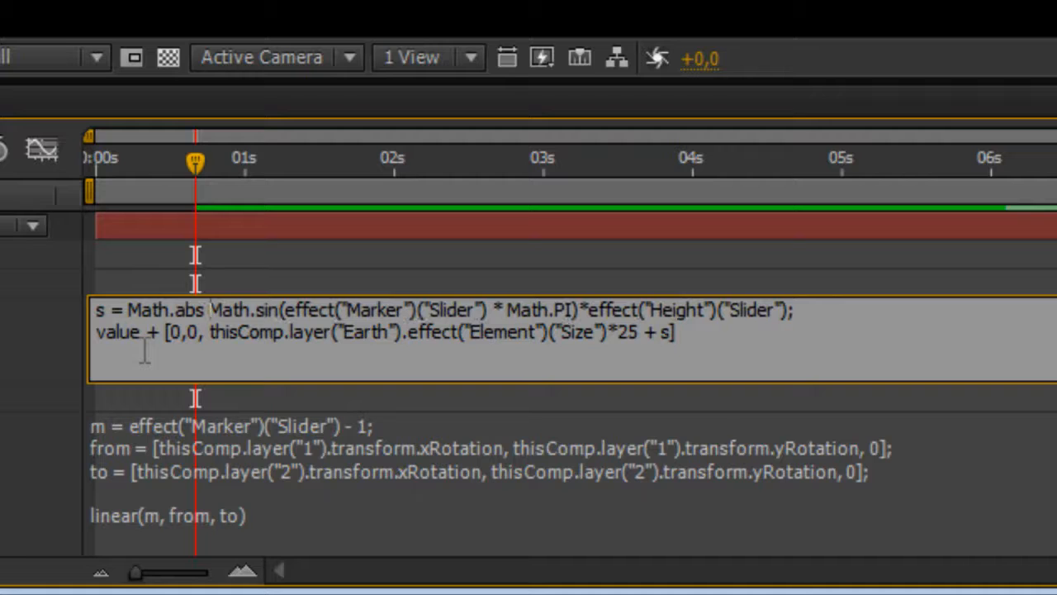
{"action": "key", "text": "BackSpace"}
{"action": "key", "text": "BackSpace"}
{"action": "key", "text": "BackSpace"}
{"action": "type", "text": "( "}
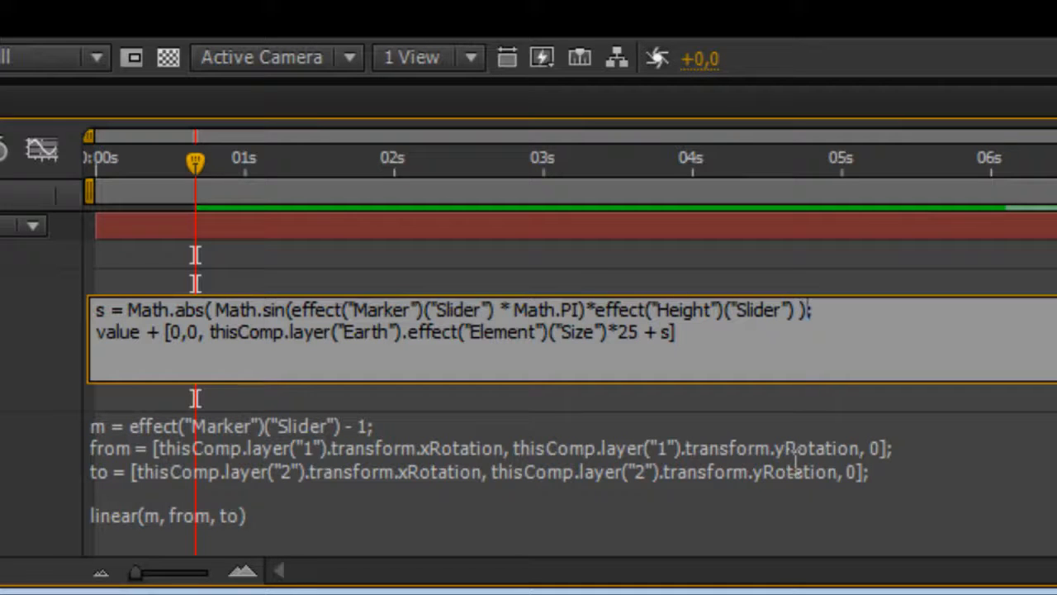
{"action": "type", "text": " )"}
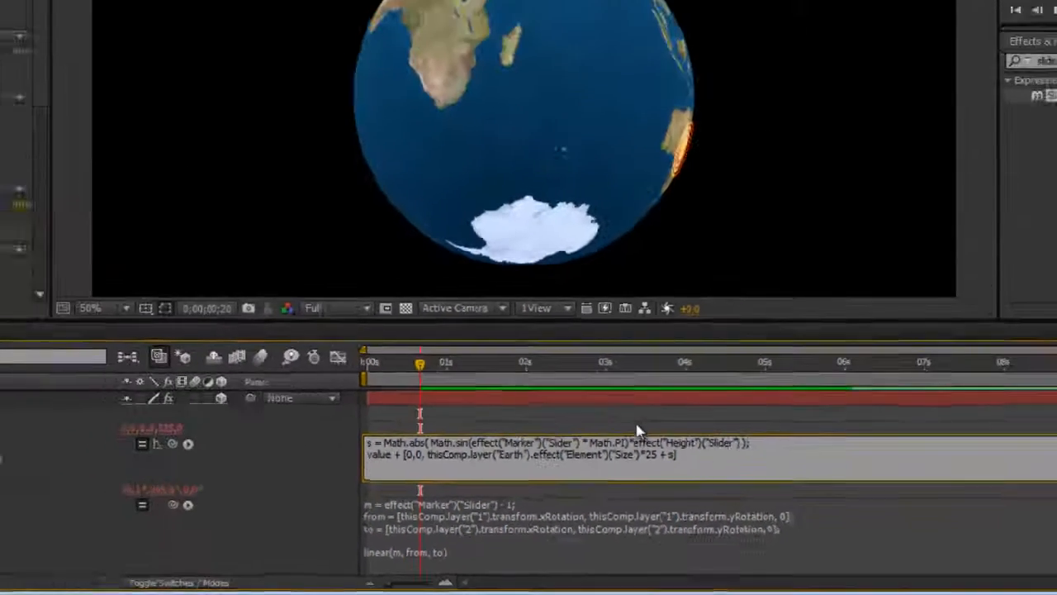
{"action": "left_click", "coordinate": [637, 429]}
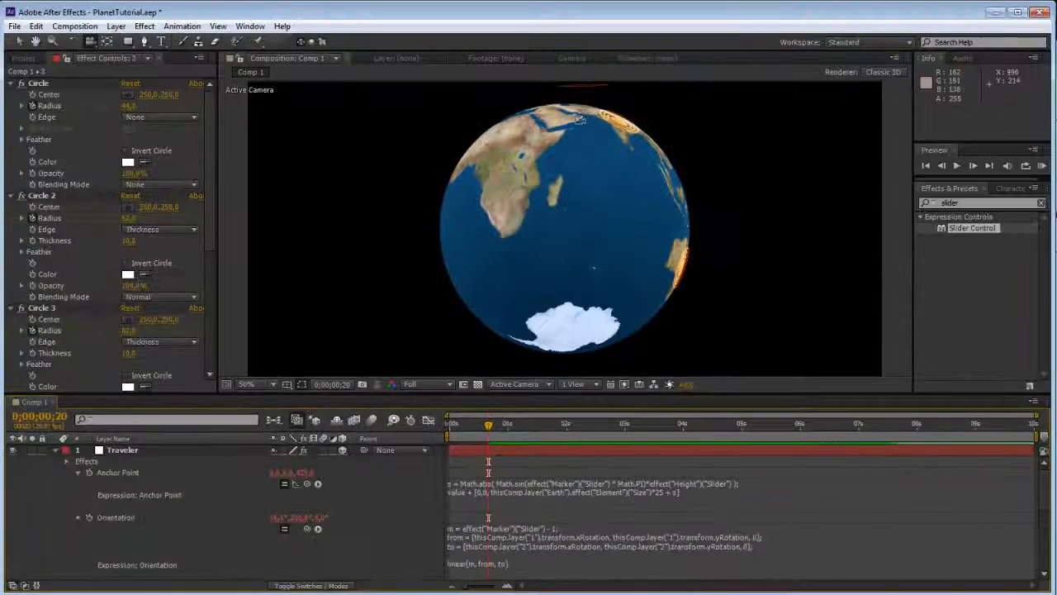
Step: Test Traveler's arc from other camera angles while moving the Marker slider up to 2.19
{"action": "left_click_drag", "start_coordinate": [464, 6], "coordinate": [443, 80]}
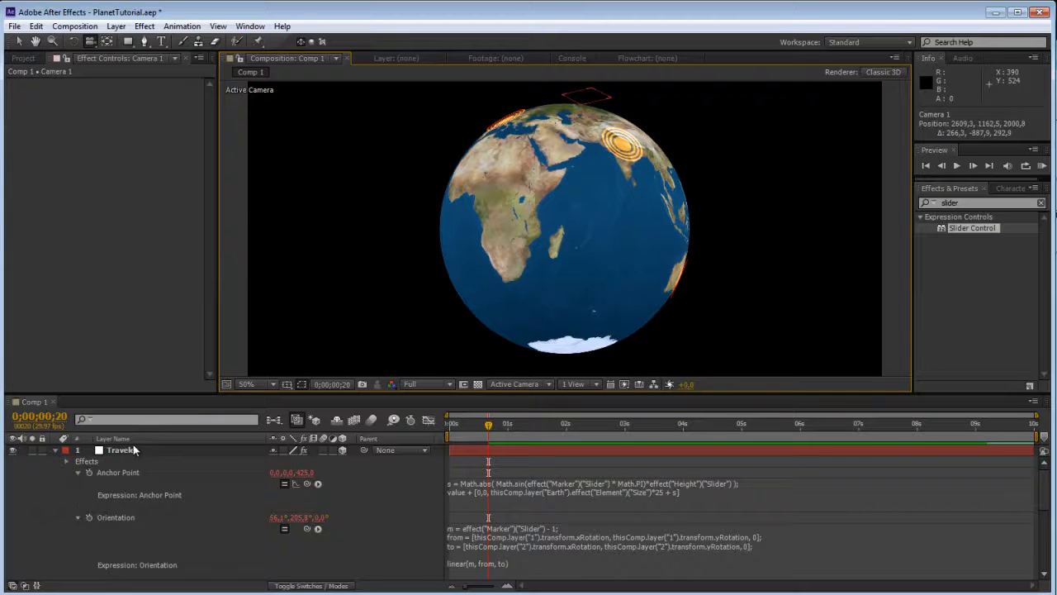
{"action": "left_click", "coordinate": [133, 449]}
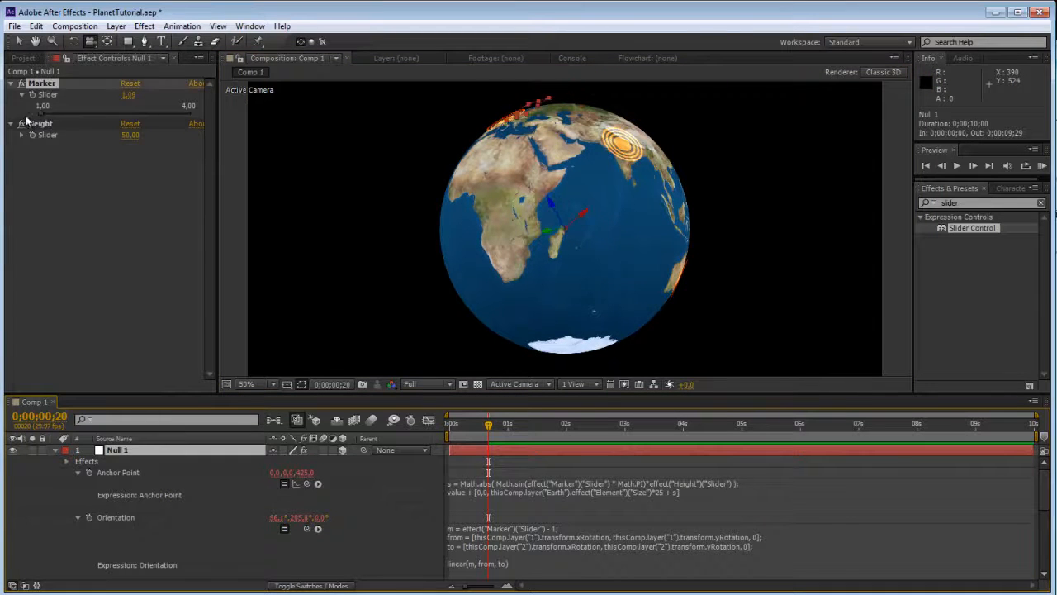
{"action": "mouse_move", "coordinate": [26, 121]}
{"action": "left_mouse_down"}
{"action": "mouse_move", "coordinate": [115, 104]}
{"action": "mouse_move", "coordinate": [208, 123]}
{"action": "mouse_move", "coordinate": [98, 117]}
{"action": "left_mouse_up"}
{"action": "left_click_drag", "start_coordinate": [454, 266], "coordinate": [565, 262]}
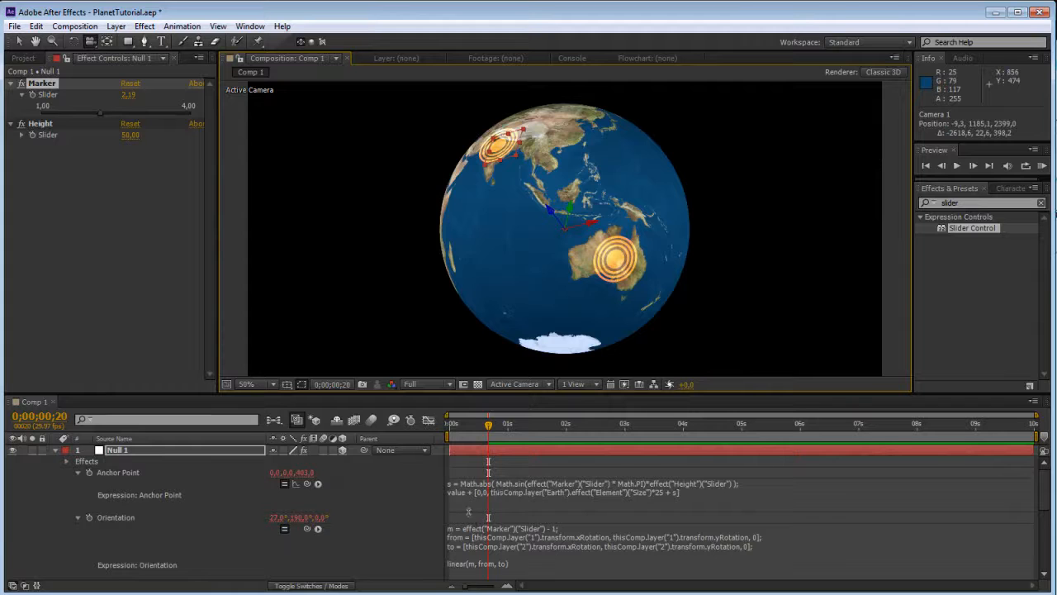
Step: Shrink the anchor point expression field to one line and highlight the first three lines of the orientation expression
{"action": "left_click_drag", "start_coordinate": [468, 511], "coordinate": [468, 488]}
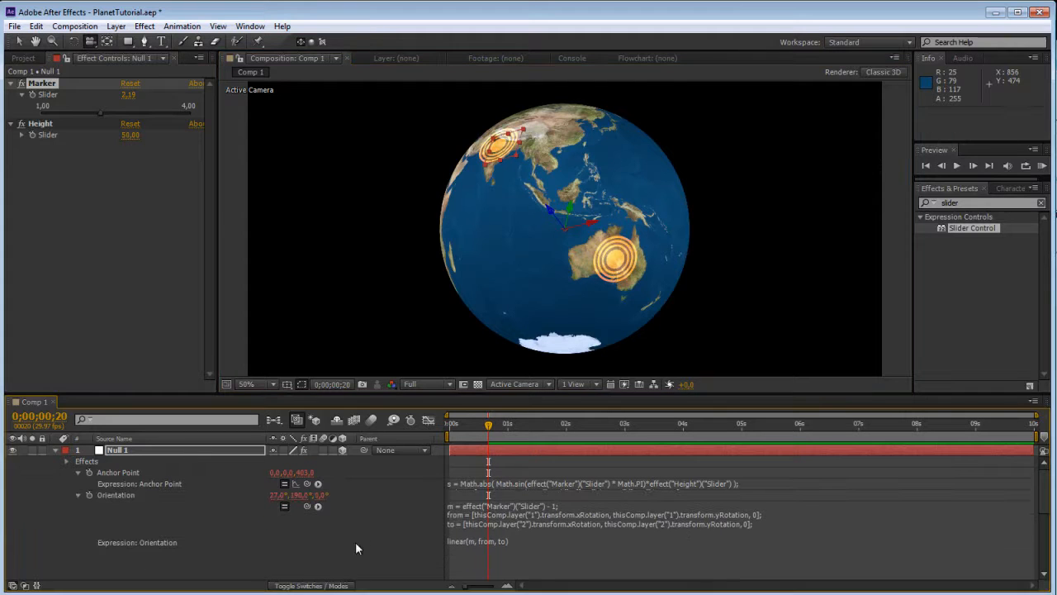
{"action": "left_click", "coordinate": [521, 540]}
{"action": "left_click", "coordinate": [518, 557]}
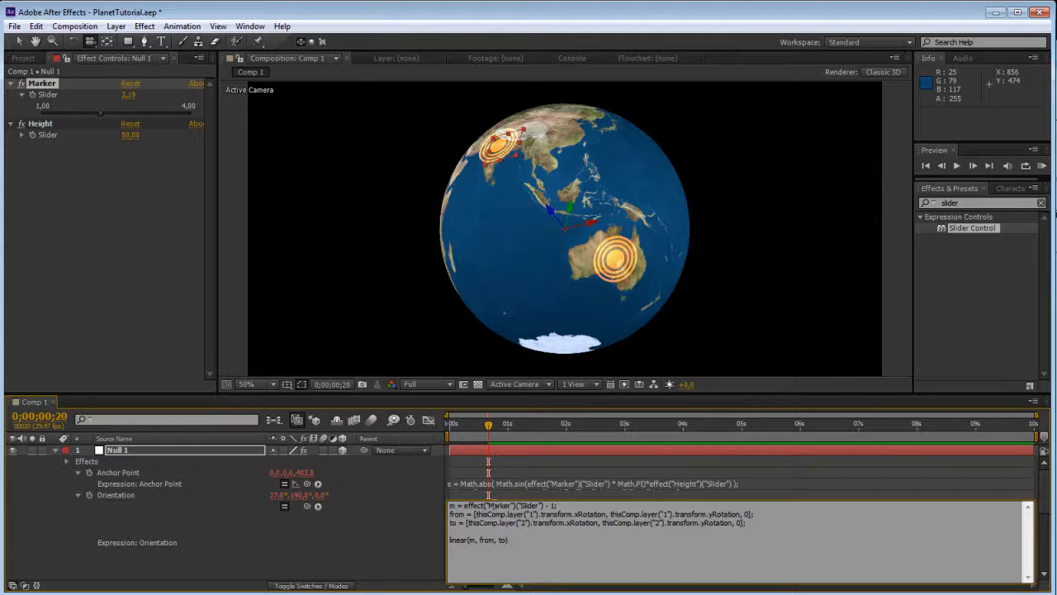
{"action": "left_click", "coordinate": [499, 500]}
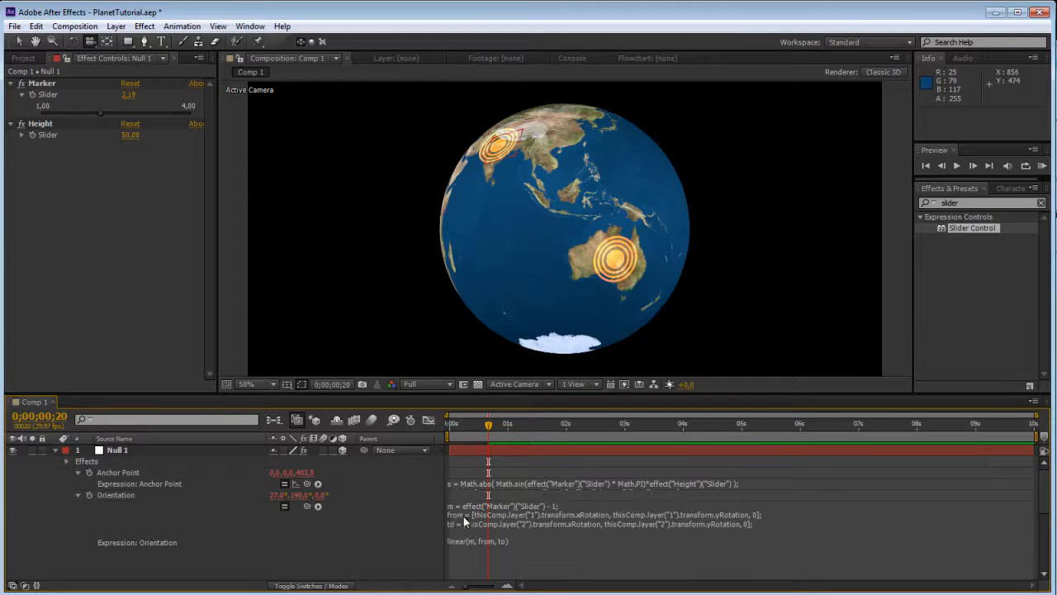
{"action": "left_click", "coordinate": [464, 516]}
{"action": "left_click_drag", "start_coordinate": [449, 505], "coordinate": [661, 529]}
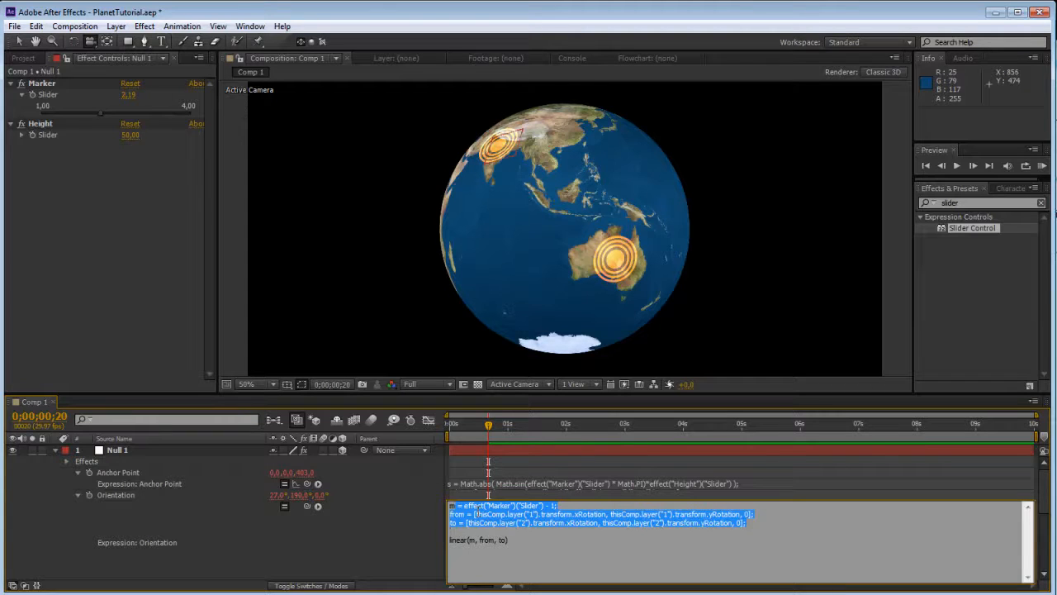
{"action": "left_click", "coordinate": [398, 545]}
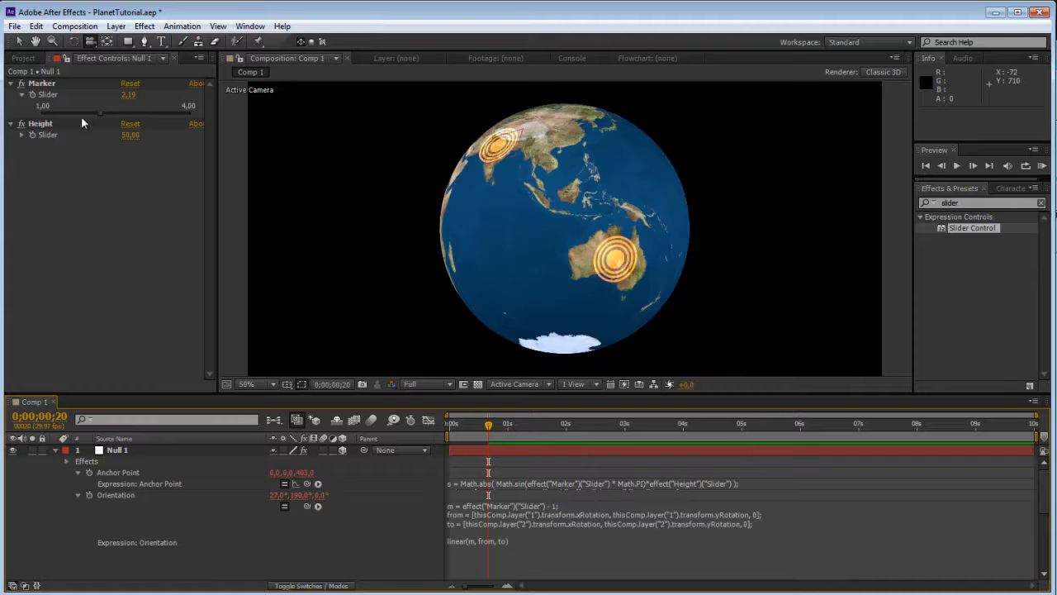
Step: Move the Marker slider to 1.96 and examine the layer 1 and layer 2 rotation references in the orientation expression
{"action": "mouse_move", "coordinate": [83, 116]}
{"action": "left_mouse_down"}
{"action": "mouse_move", "coordinate": [59, 118]}
{"action": "mouse_move", "coordinate": [91, 123]}
{"action": "left_mouse_up"}
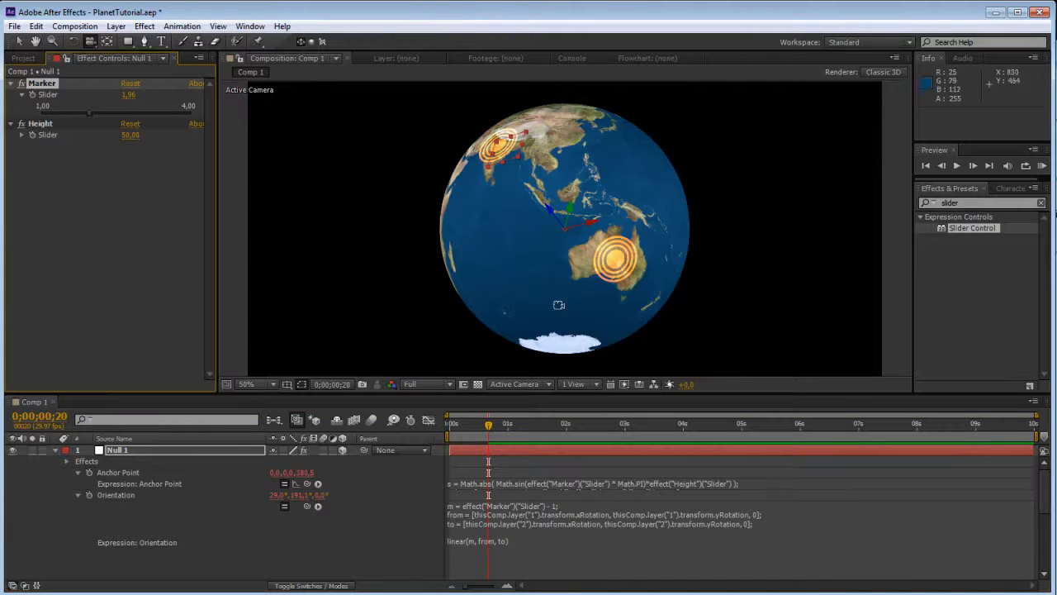
{"action": "left_click", "coordinate": [483, 518]}
{"action": "left_click_drag", "start_coordinate": [476, 515], "coordinate": [735, 513]}
{"action": "left_click_drag", "start_coordinate": [636, 523], "coordinate": [627, 523]}
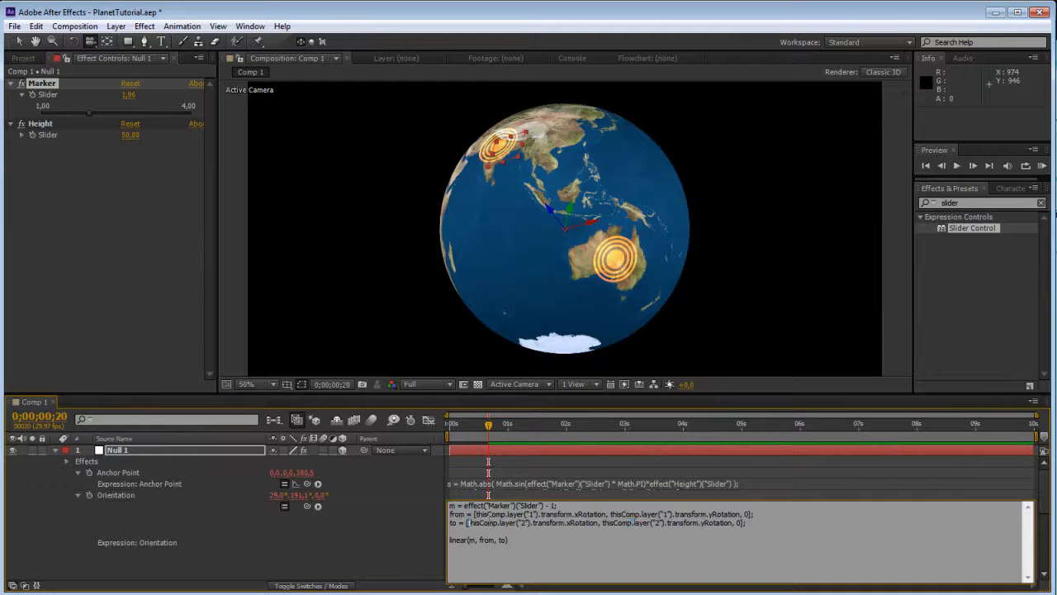
{"action": "left_click_drag", "start_coordinate": [469, 523], "coordinate": [747, 523]}
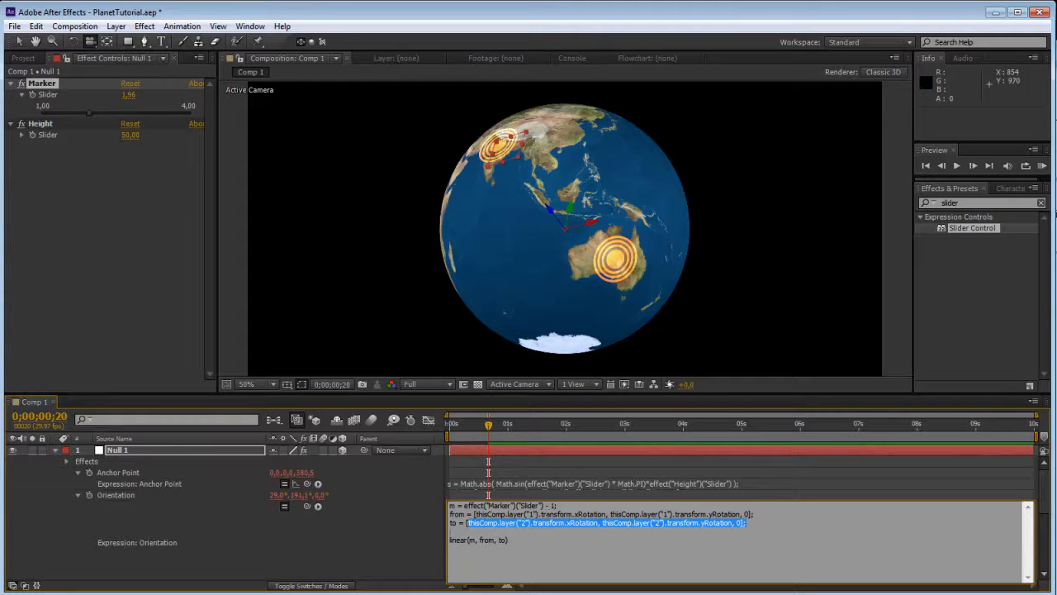
{"action": "left_click", "coordinate": [488, 494]}
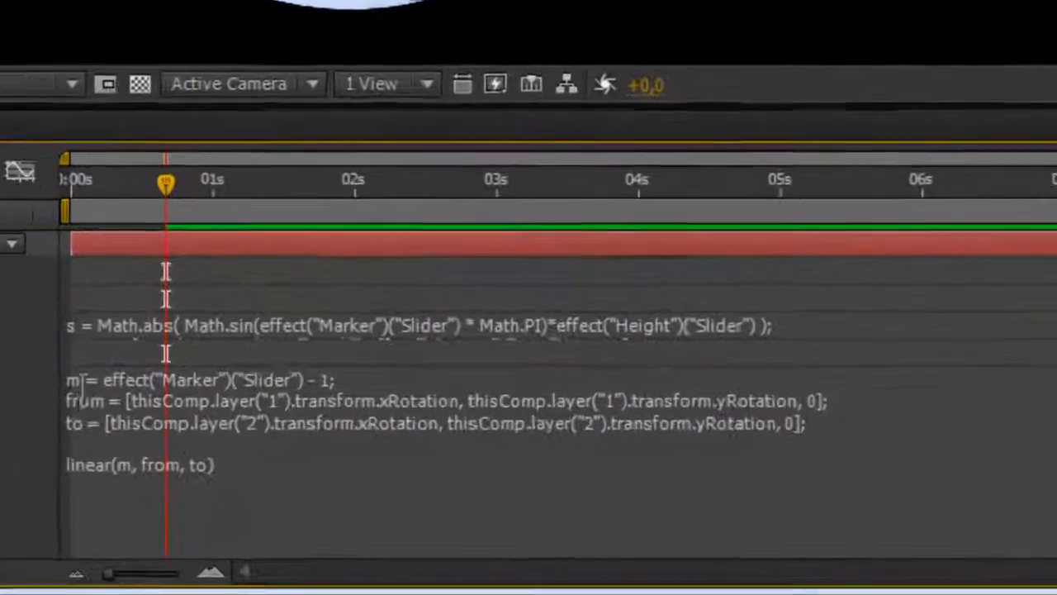
Step: Add num = Math.floor(effect("Marker")("Slider")); as a new first line of Traveler's orientation expression
{"action": "left_click", "coordinate": [449, 505]}
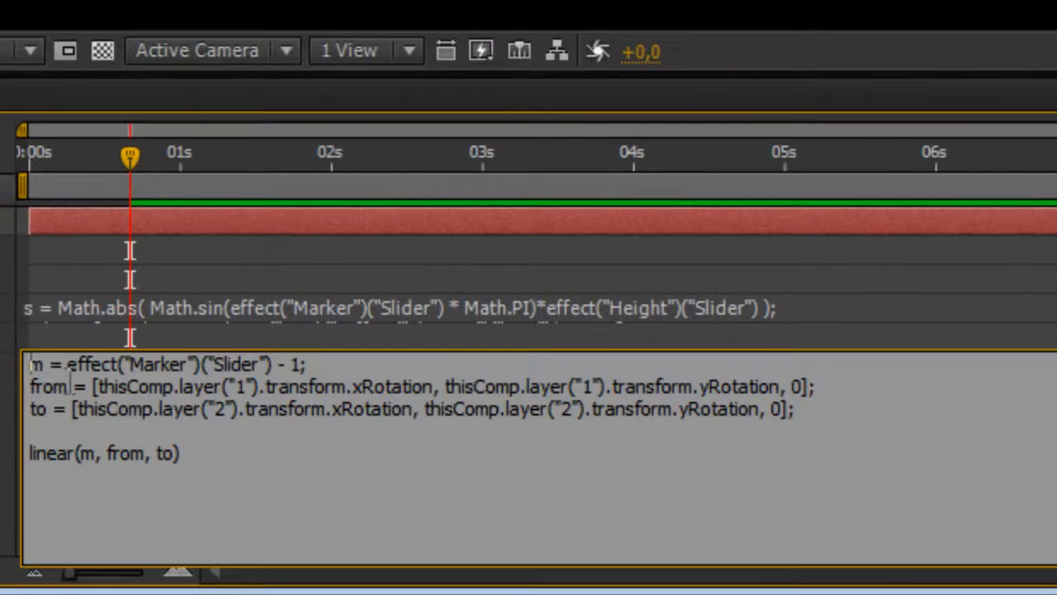
{"action": "key", "text": "Return"}
{"action": "key", "text": "Up"}
{"action": "type", "text": "nu"}
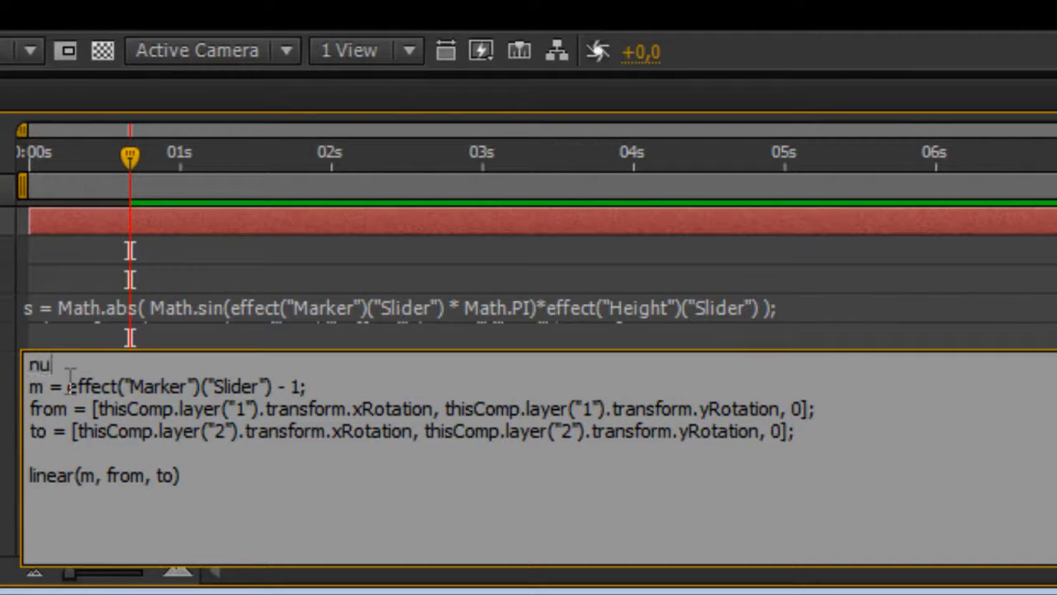
{"action": "type", "text": "m ="}
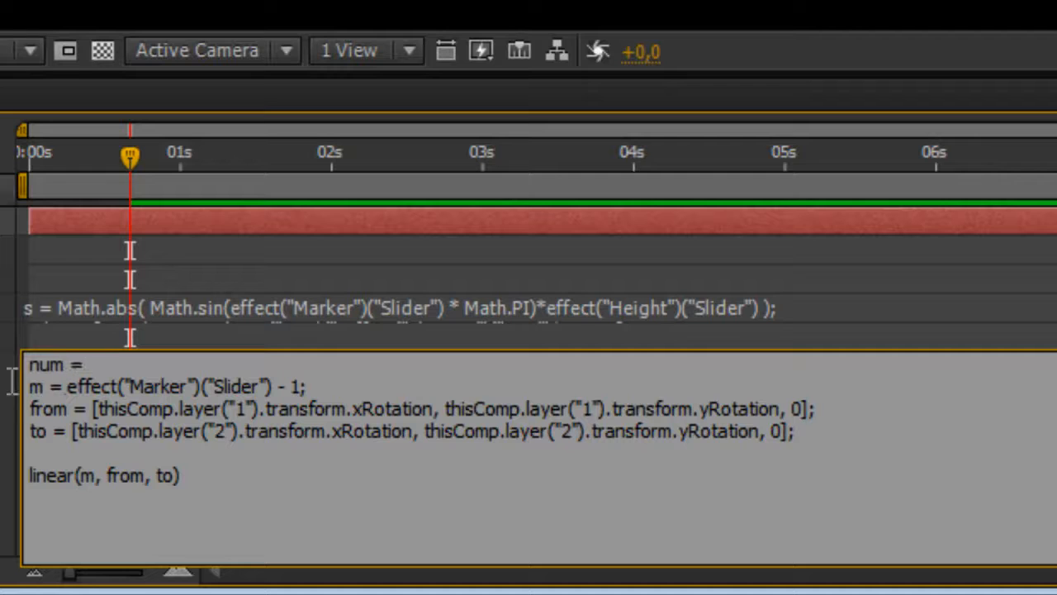
{"action": "scroll", "coordinate": [528, 388], "scroll_direction": "down", "scroll_amount": 1}
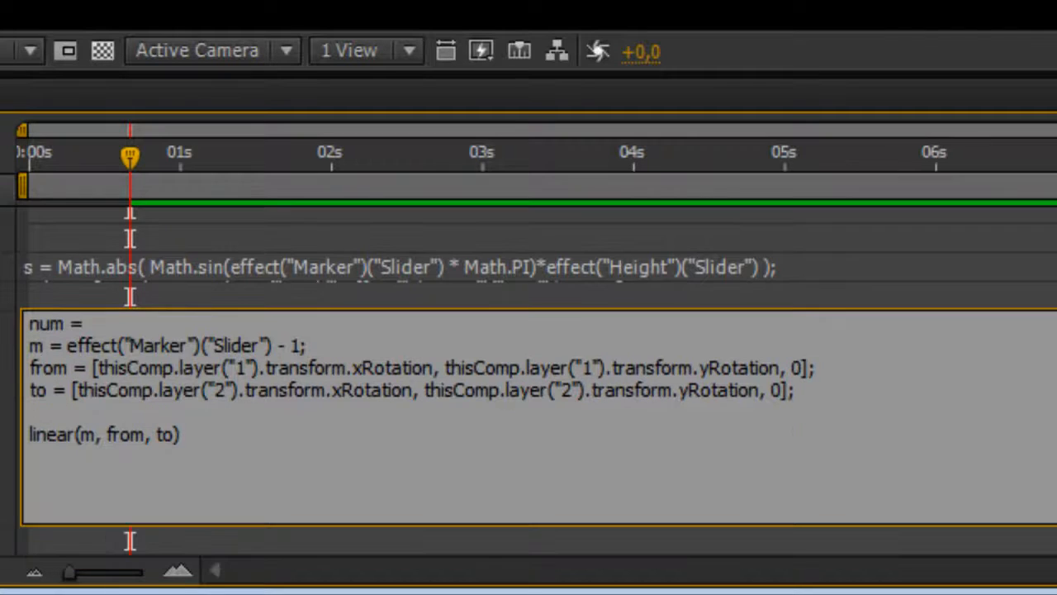
{"action": "type", "text": "Math.f"}
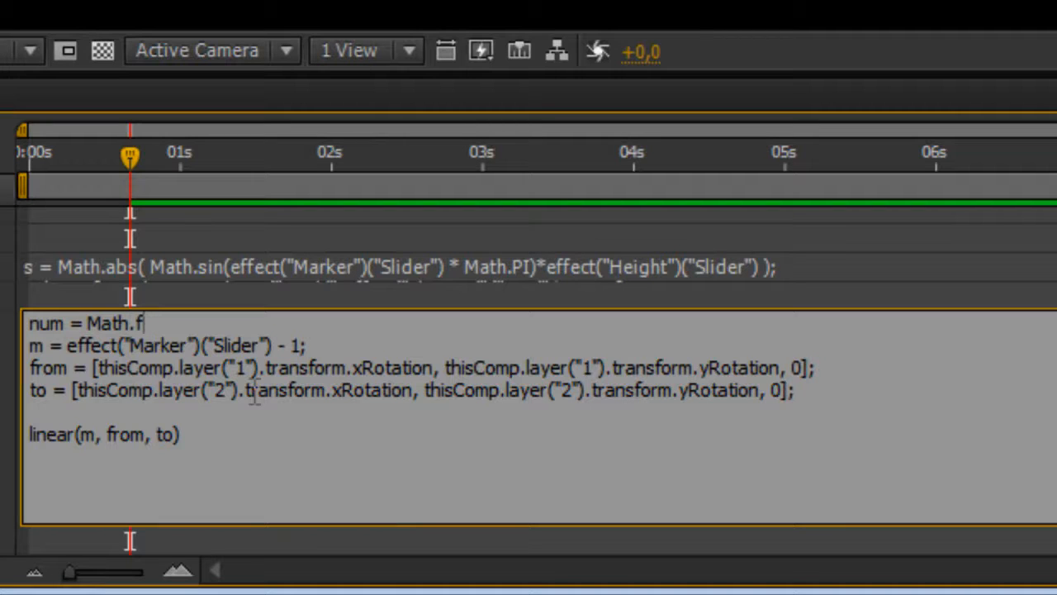
{"action": "type", "text": "loor("}
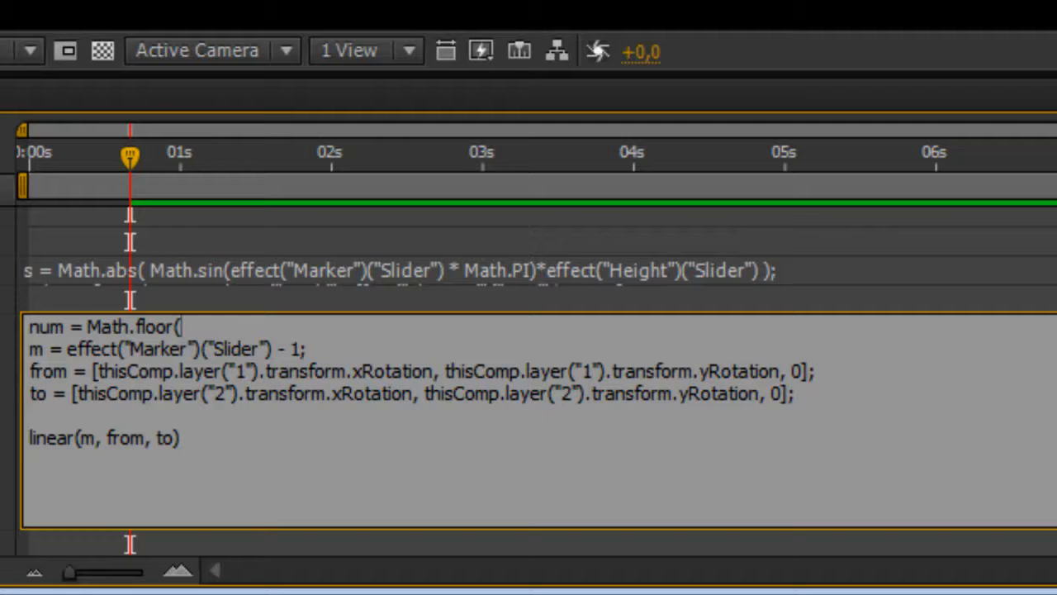
{"action": "type", "text": "effect(\"Marker\")(\"Slider\")"}
{"action": "type", "text": ")"}
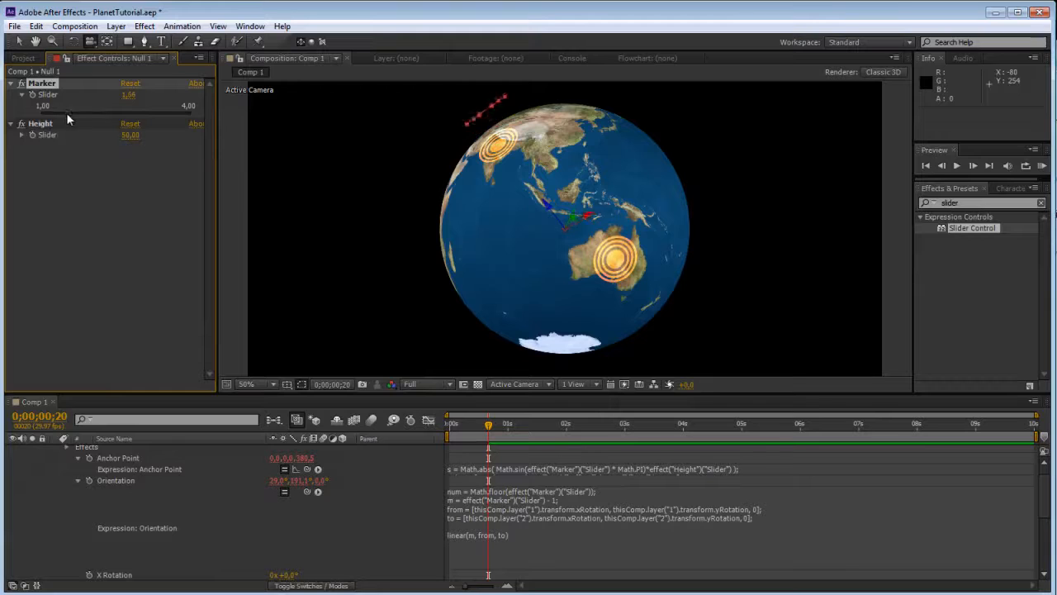
Step: Test Traveler's movement by running the Marker slider from about 1.09 to 2.01 while viewing the globe from another angle
{"action": "left_click_drag", "start_coordinate": [68, 115], "coordinate": [45, 117]}
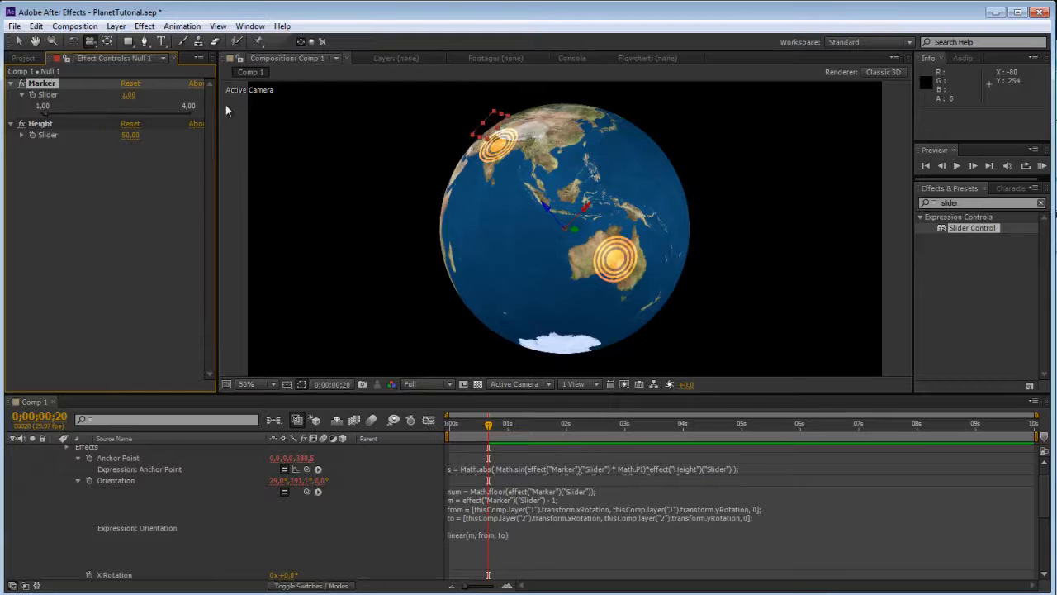
{"action": "left_click_drag", "start_coordinate": [505, 132], "coordinate": [596, 163]}
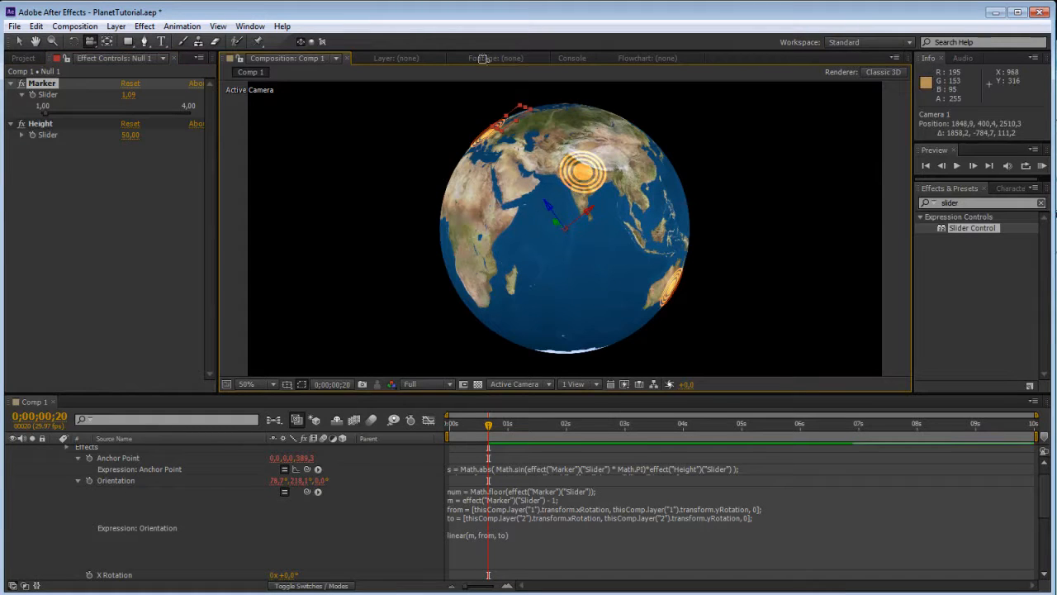
{"action": "left_click_drag", "start_coordinate": [130, 101], "coordinate": [183, 100]}
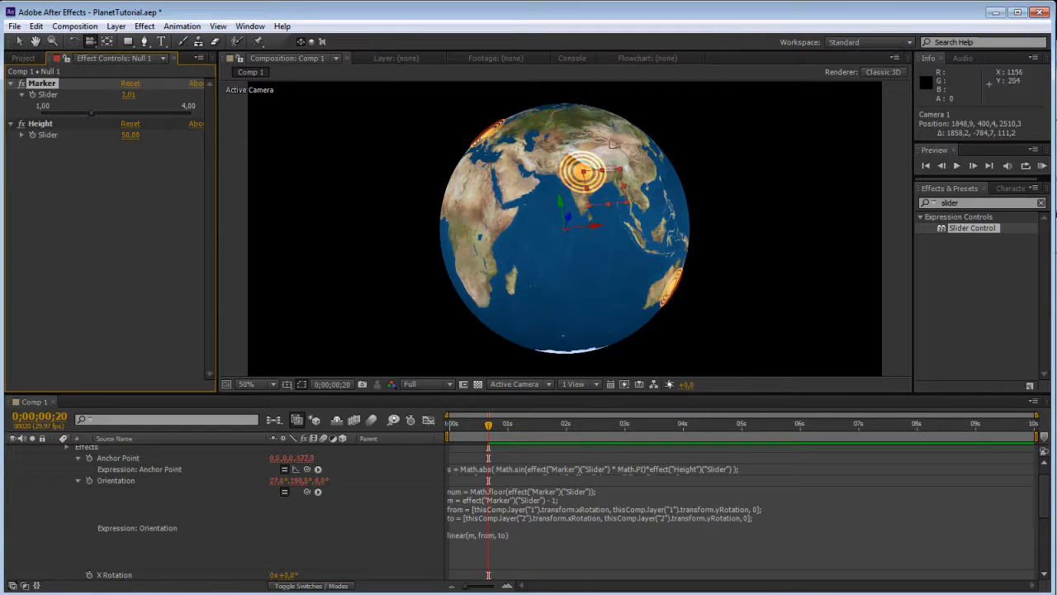
Step: Examine the Math.floor line of the orientation expression while moving the Marker slider to 3.05 and back to 2.72
{"action": "left_click", "coordinate": [467, 494]}
{"action": "left_click_drag", "start_coordinate": [450, 491], "coordinate": [552, 492]}
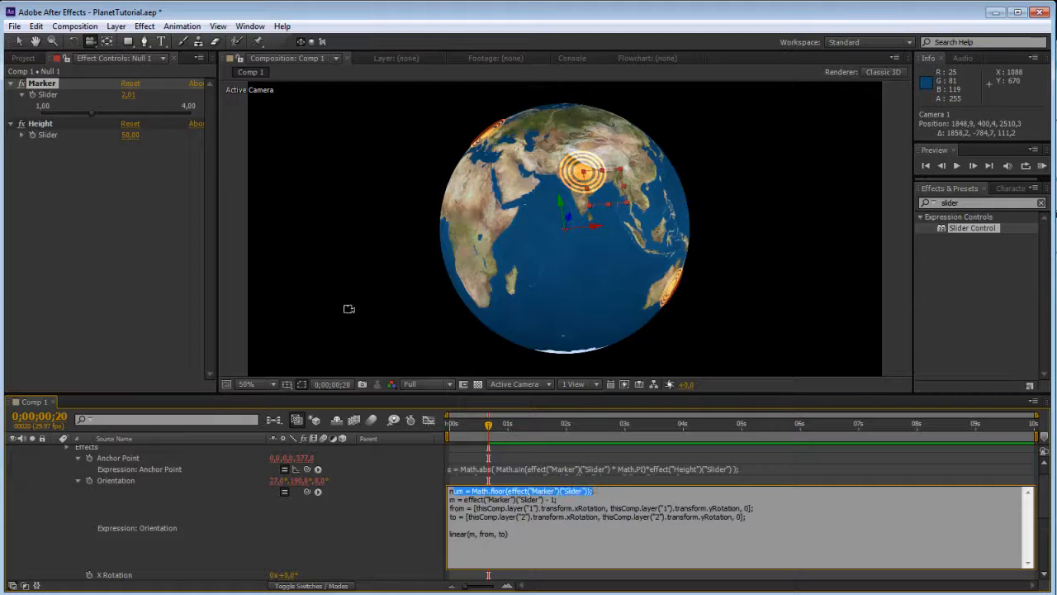
{"action": "left_click_drag", "start_coordinate": [128, 95], "coordinate": [199, 101]}
{"action": "left_click", "coordinate": [472, 495]}
{"action": "left_click_drag", "start_coordinate": [471, 491], "coordinate": [567, 491]}
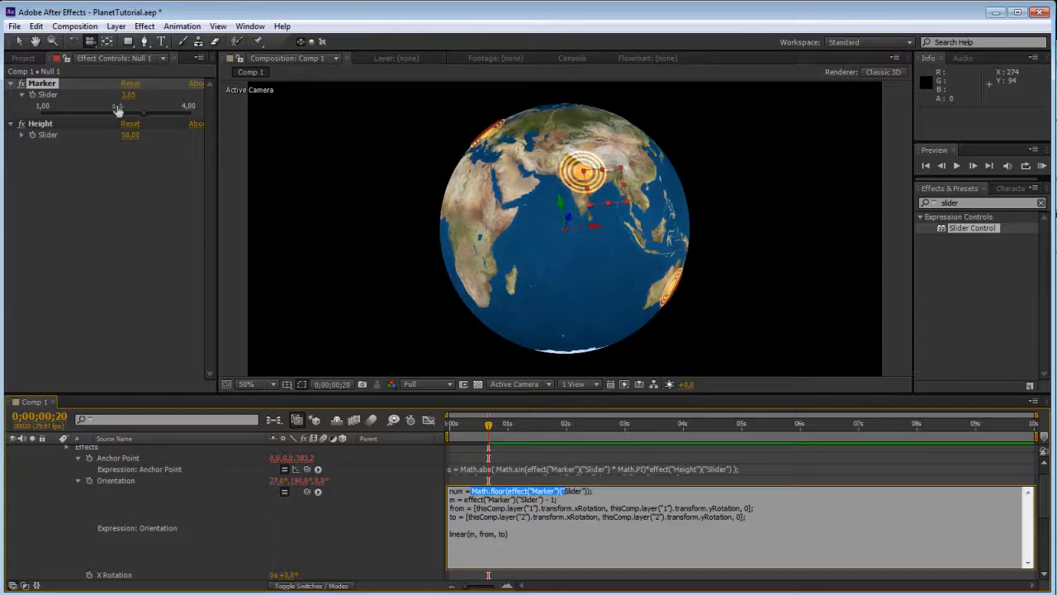
{"action": "left_click", "coordinate": [142, 116]}
{"action": "left_click_drag", "start_coordinate": [144, 112], "coordinate": [126, 113]}
Step: Replace the subtracted 1 in the orientation expression's m line with num and apply the expression
{"action": "left_click", "coordinate": [493, 504]}
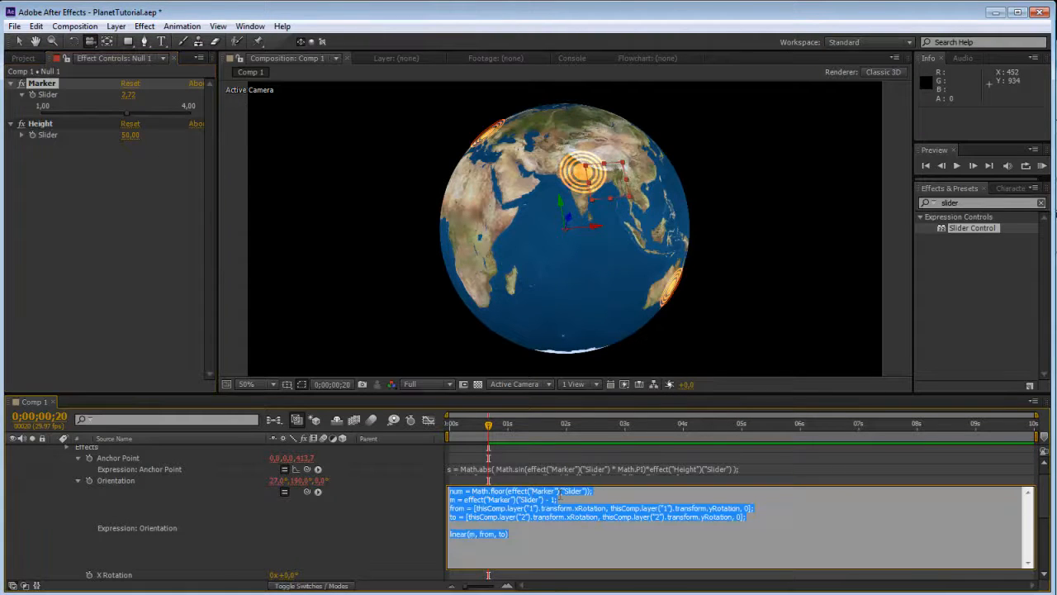
{"action": "left_click", "coordinate": [559, 495]}
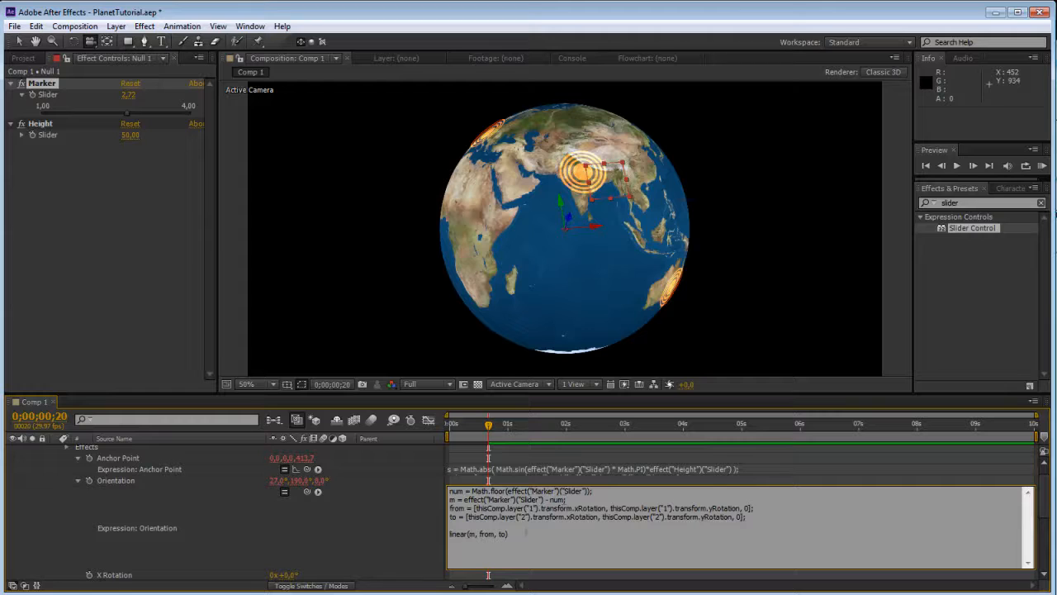
{"action": "left_click", "coordinate": [384, 517]}
Step: Test the repeating Traveler movement by moving the Marker slider to 4.00 and back to 2.31 from different camera angles
{"action": "mouse_move", "coordinate": [135, 113]}
{"action": "left_mouse_down"}
{"action": "mouse_move", "coordinate": [212, 116]}
{"action": "mouse_move", "coordinate": [47, 109]}
{"action": "mouse_move", "coordinate": [194, 118]}
{"action": "left_mouse_up"}
{"action": "mouse_move", "coordinate": [332, 182]}
{"action": "left_mouse_down"}
{"action": "mouse_move", "coordinate": [329, 190]}
{"action": "mouse_move", "coordinate": [414, 203]}
{"action": "mouse_move", "coordinate": [388, 195]}
{"action": "left_mouse_up"}
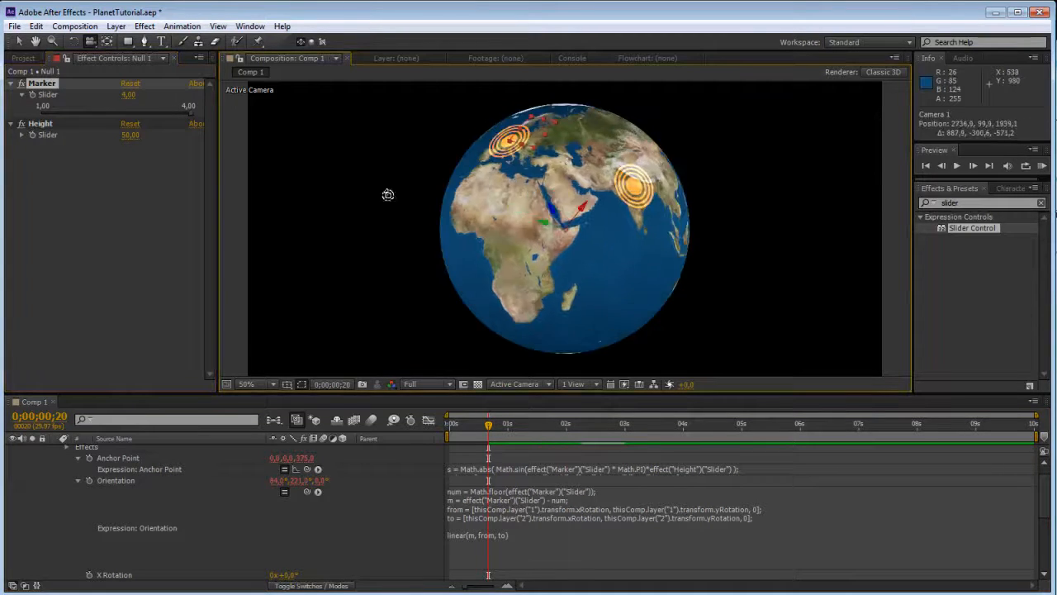
{"action": "mouse_move", "coordinate": [40, 109]}
{"action": "left_mouse_down"}
{"action": "mouse_move", "coordinate": [207, 116]}
{"action": "mouse_move", "coordinate": [106, 112]}
{"action": "left_mouse_up"}
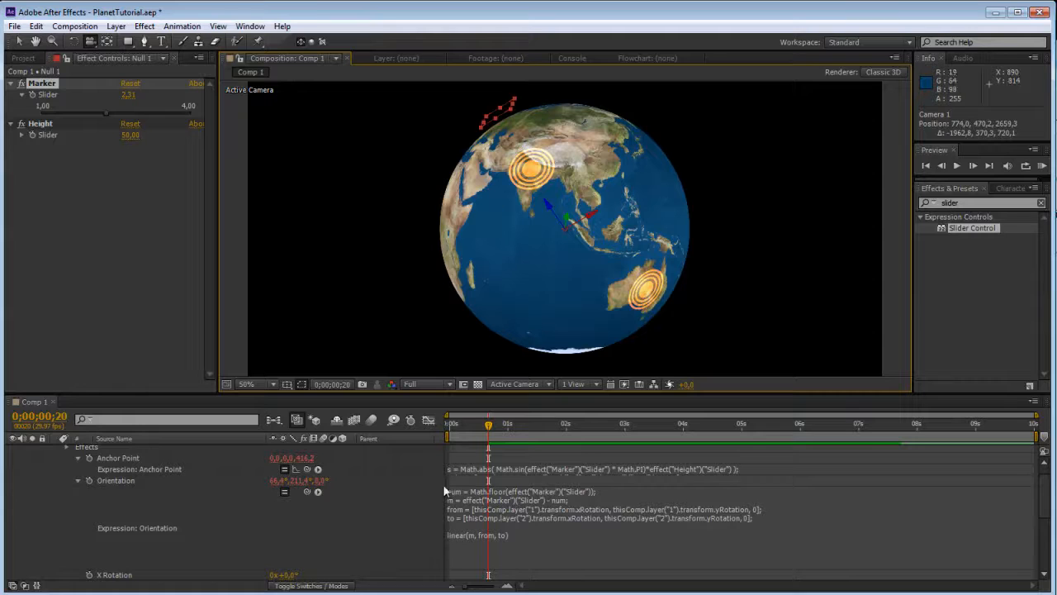
Step: Highlight the from line's layer 1 references, switch the layer list to layer names, and return to Traveler's orientation expression
{"action": "left_click", "coordinate": [444, 490]}
{"action": "left_click_drag", "start_coordinate": [474, 508], "coordinate": [730, 506]}
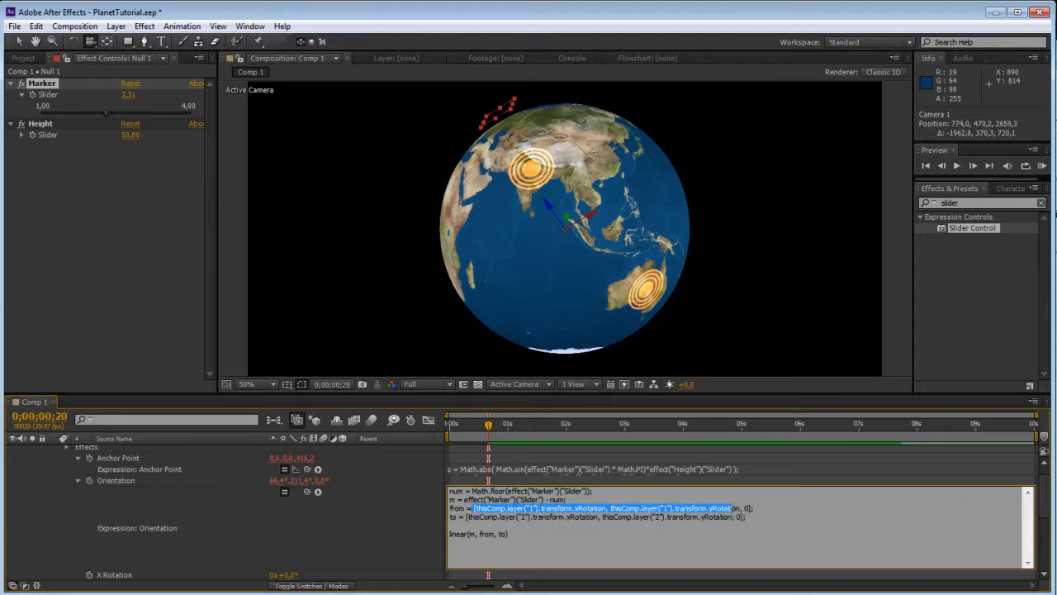
{"action": "left_click", "coordinate": [166, 513]}
{"action": "scroll", "coordinate": [133, 487], "scroll_direction": "down", "scroll_amount": 6}
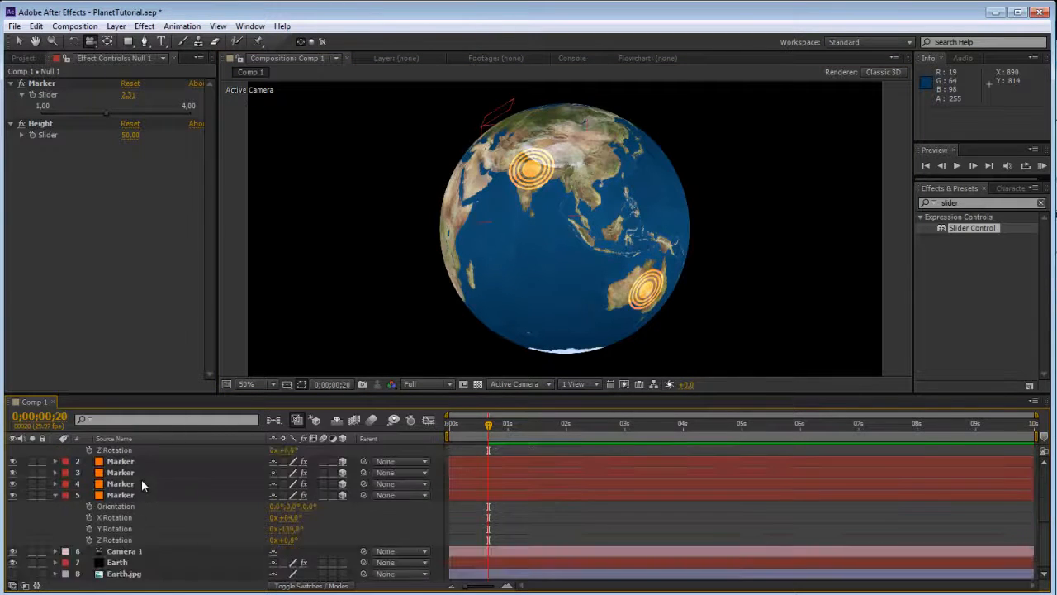
{"action": "left_click", "coordinate": [145, 439]}
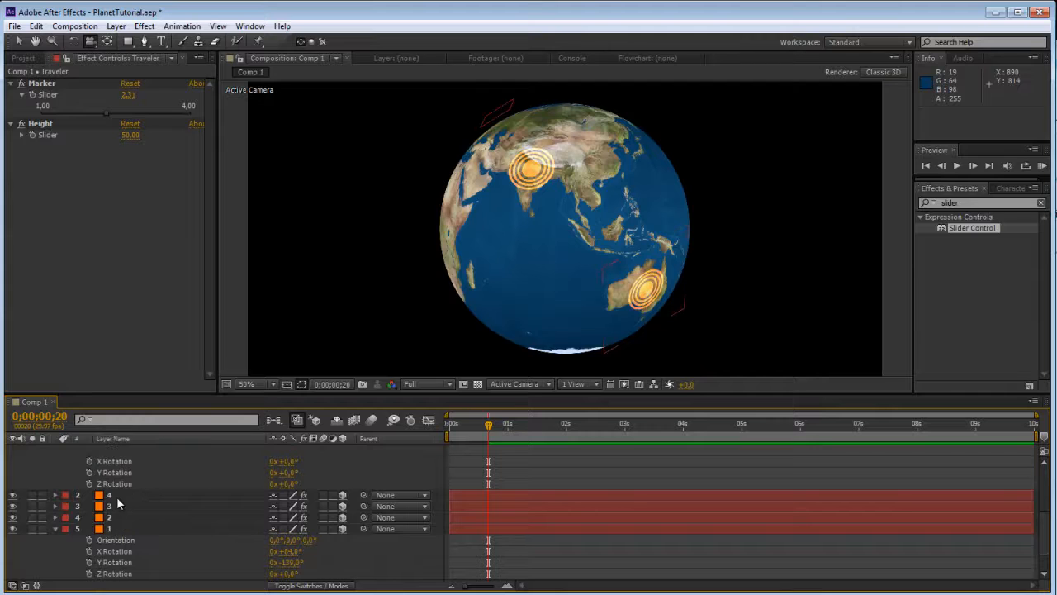
{"action": "scroll", "coordinate": [257, 492], "scroll_direction": "up", "scroll_amount": 4}
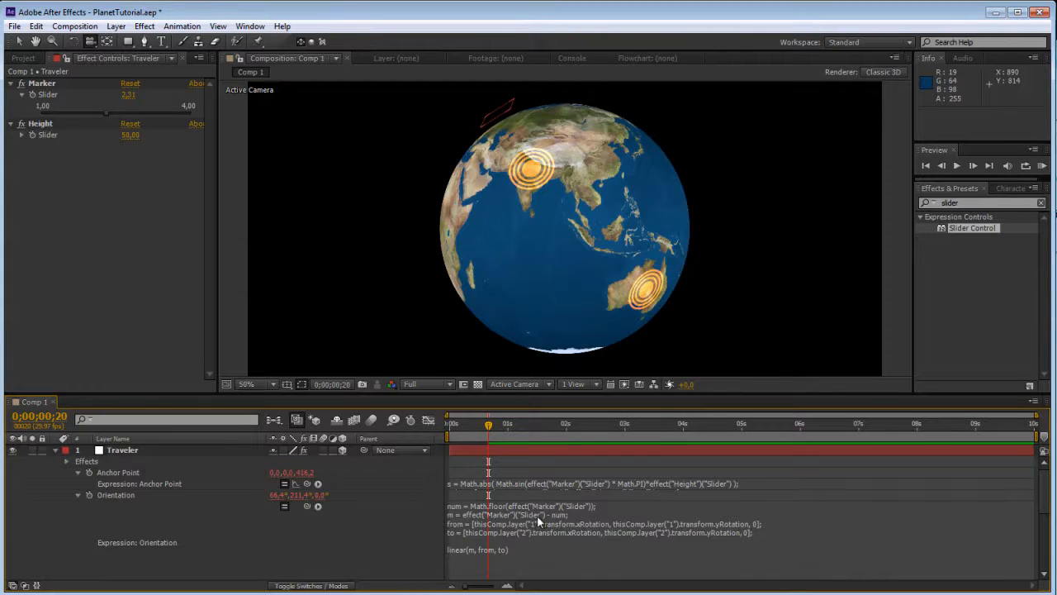
Step: Replace "1" in the from line's xRotation layer reference with num + "" and apply the expression
{"action": "left_click", "coordinate": [537, 514]}
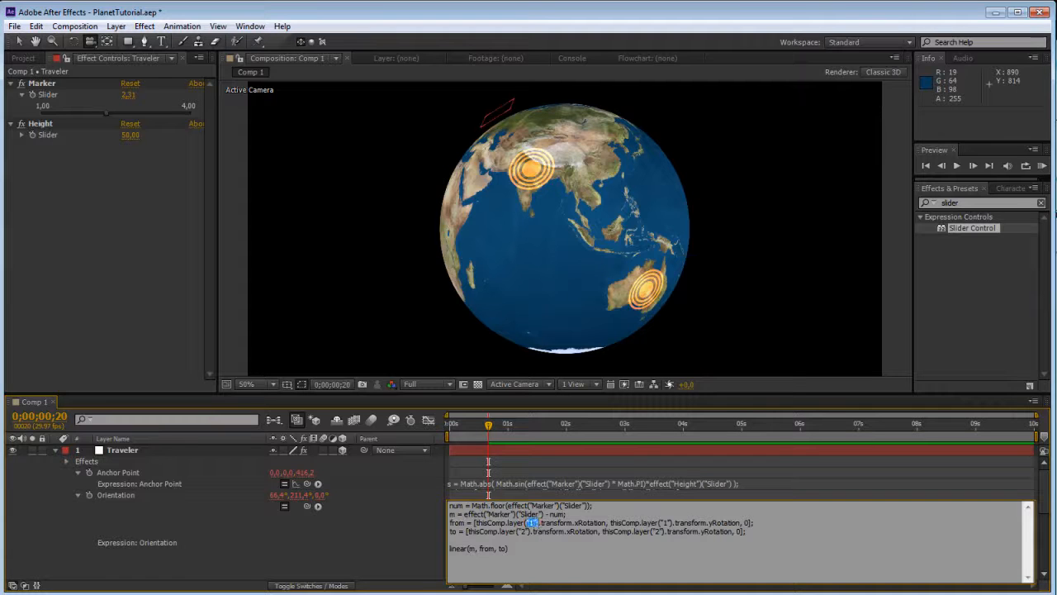
{"action": "double_click", "coordinate": [530, 522]}
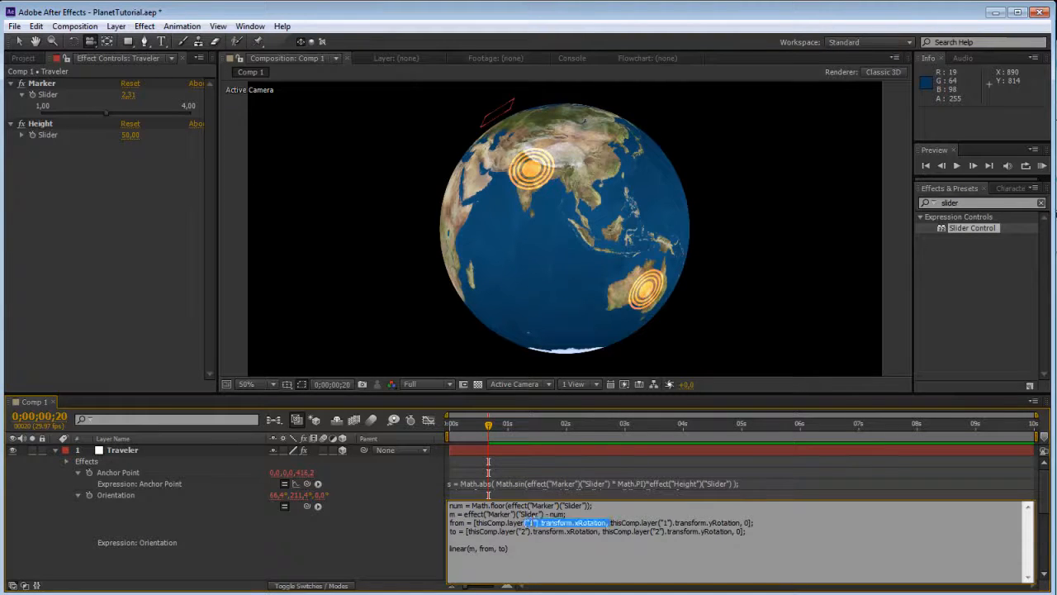
{"action": "left_click", "coordinate": [536, 522]}
{"action": "key", "text": "BackSpace"}
{"action": "key", "text": "BackSpace"}
{"action": "key", "text": "BackSpace"}
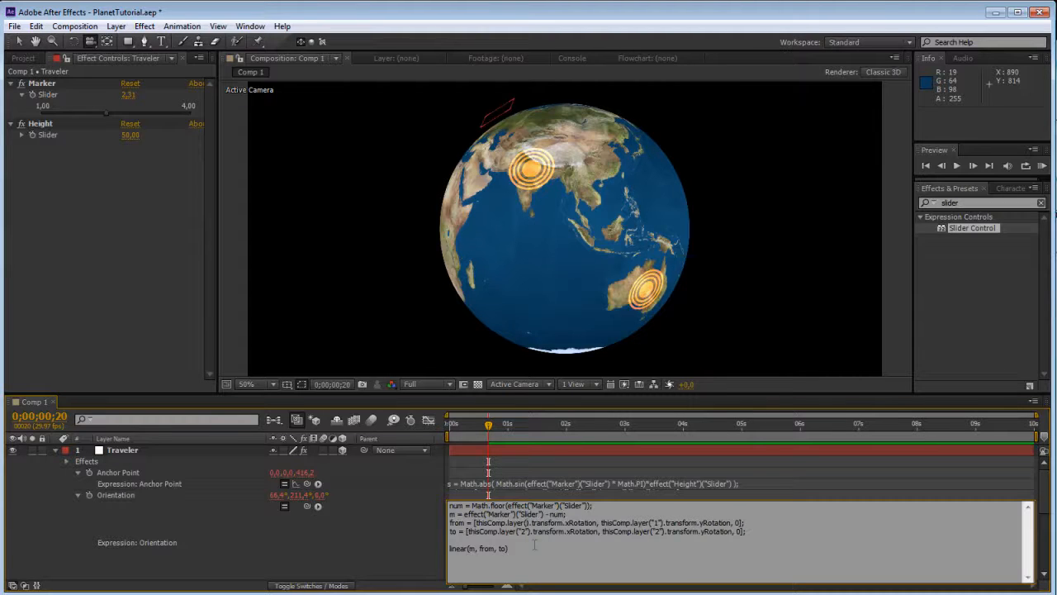
{"action": "type", "text": "num"}
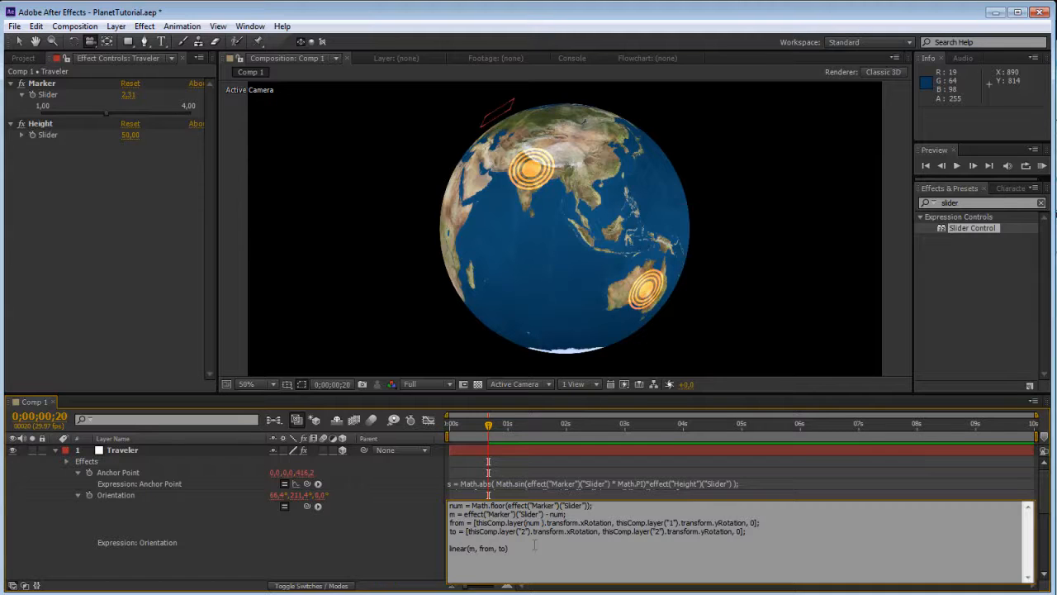
{"action": "type", "text": " + "}
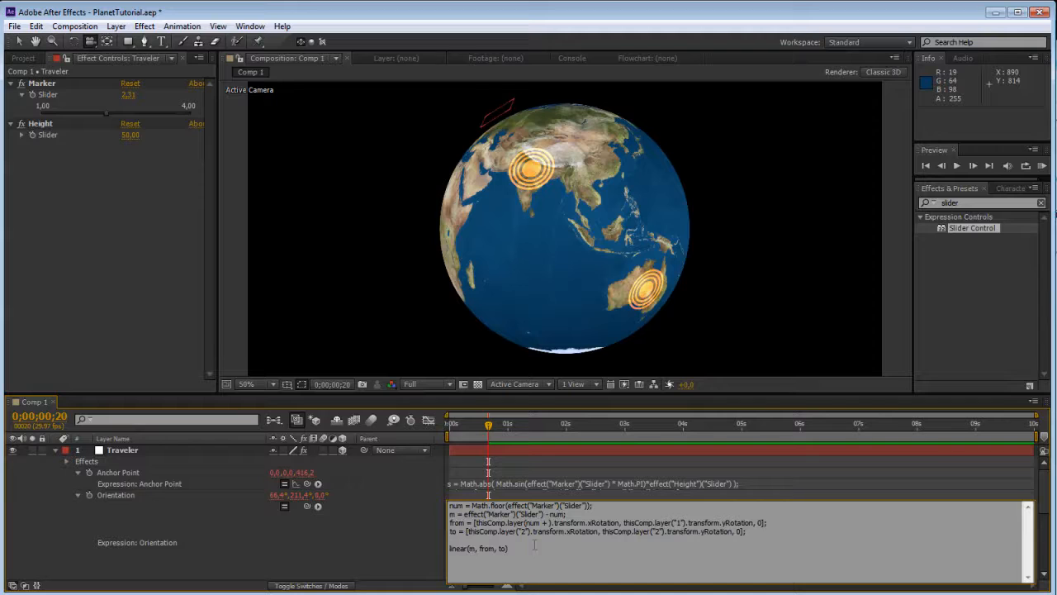
{"action": "type", "text": "\"\""}
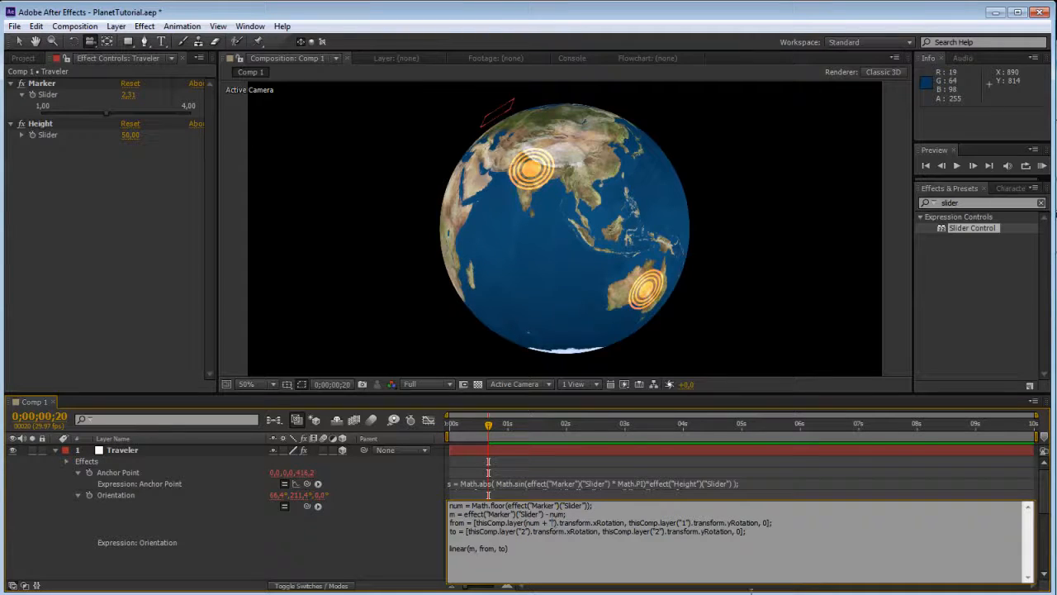
{"action": "key", "text": "KP_Enter"}
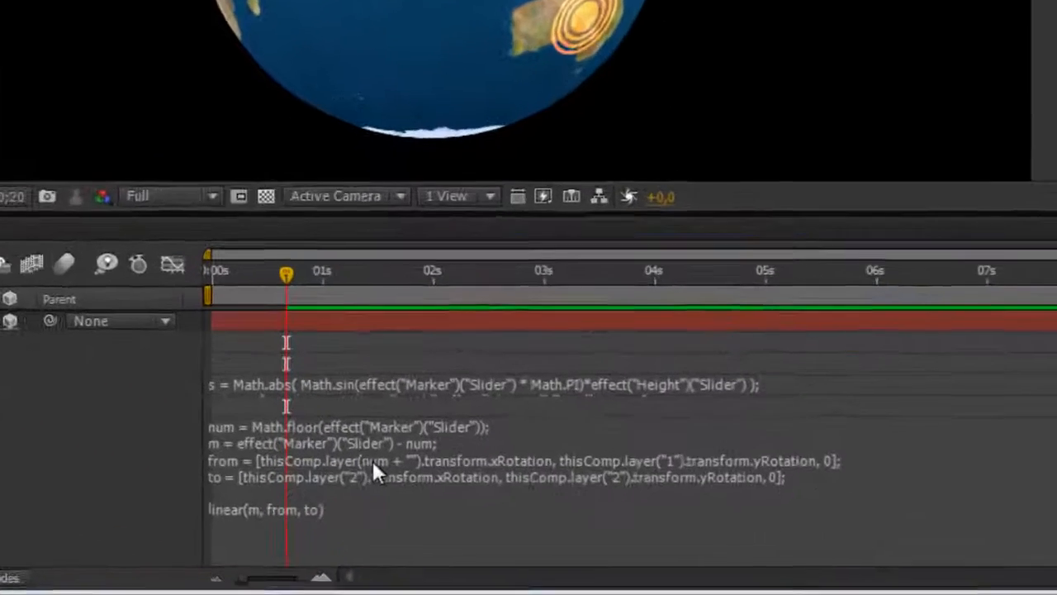
Step: Copy the num + "" reference, including its opening parenthesis, over "1" in the from line's yRotation layer reference
{"action": "left_click", "coordinate": [534, 523]}
{"action": "double_click", "coordinate": [534, 523]}
{"action": "left_click_drag", "start_coordinate": [265, 416], "coordinate": [311, 416]}
{"action": "left_click_drag", "start_coordinate": [240, 416], "coordinate": [318, 416]}
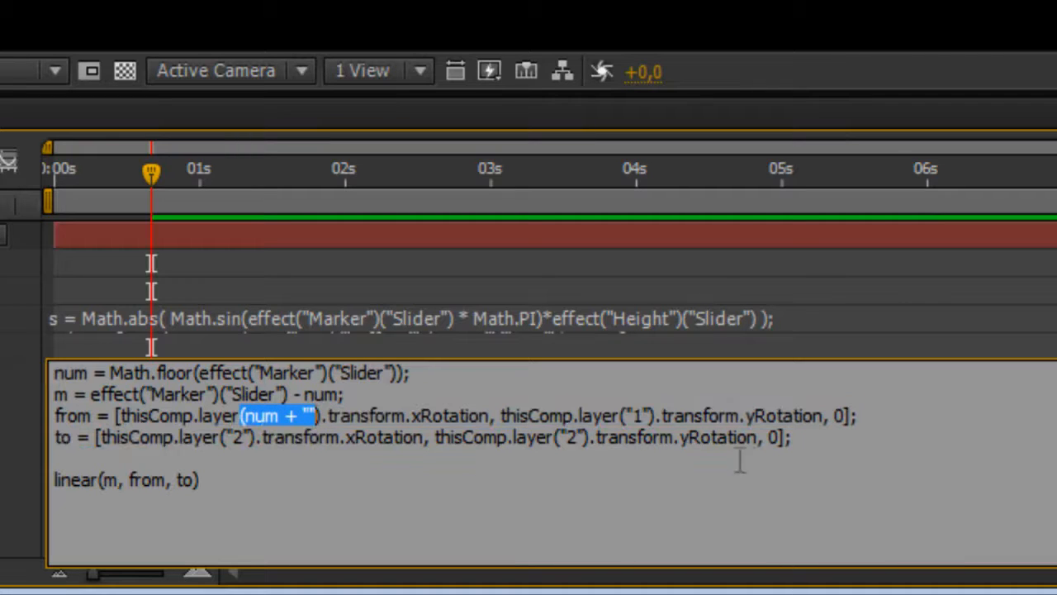
{"action": "left_click_drag", "start_coordinate": [625, 415], "coordinate": [654, 416]}
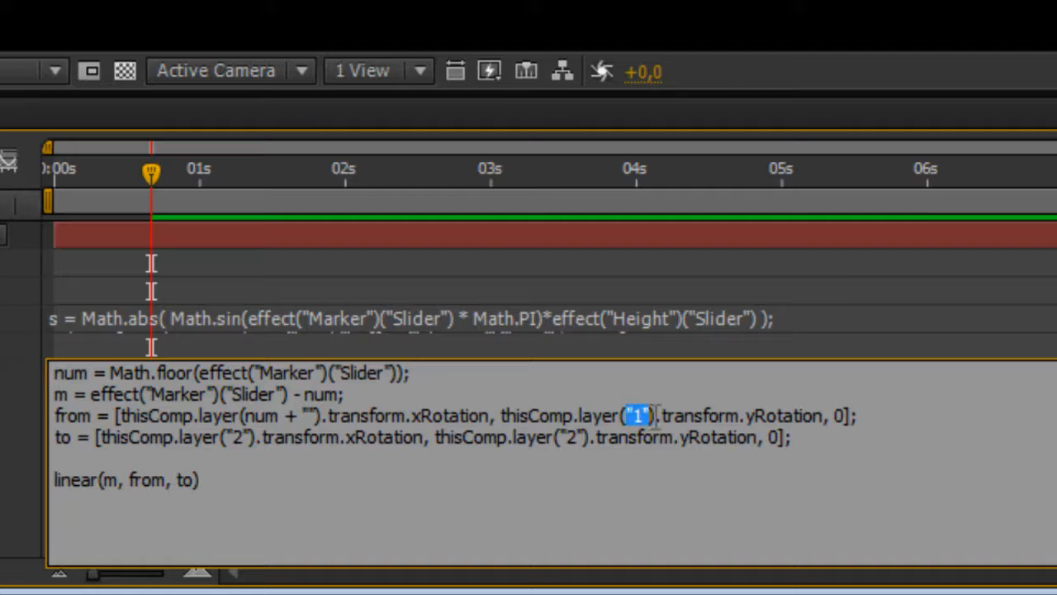
{"action": "type", "text": "(num + \"\""}
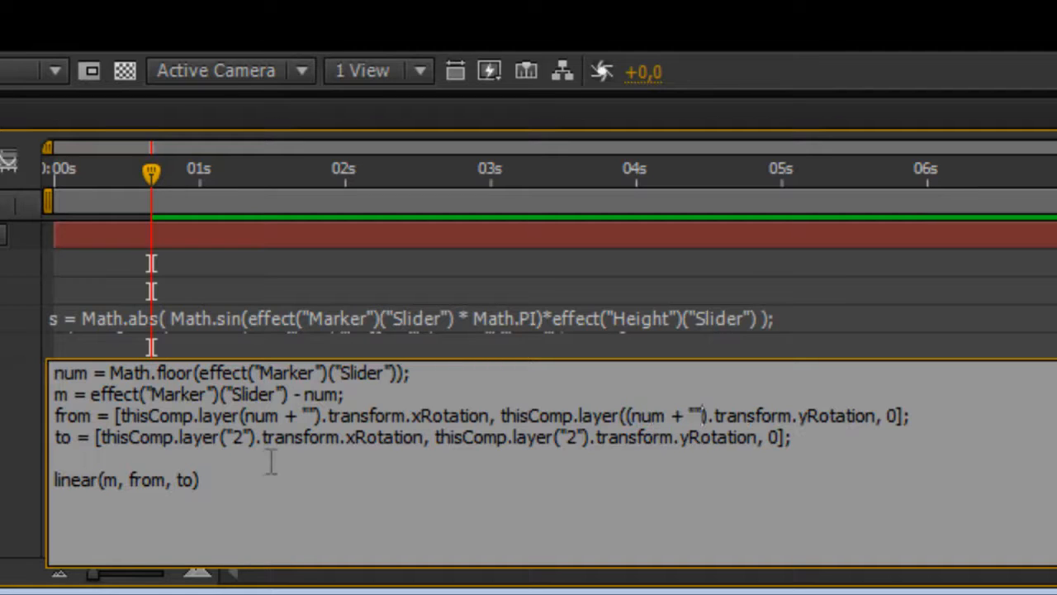
Step: Replace "2" in the to line's xRotation reference with num + 1 "", dropping the extra opening parentheses from both lines
{"action": "left_click_drag", "start_coordinate": [225, 436], "coordinate": [251, 438]}
{"action": "type", "text": "(num + \"\""}
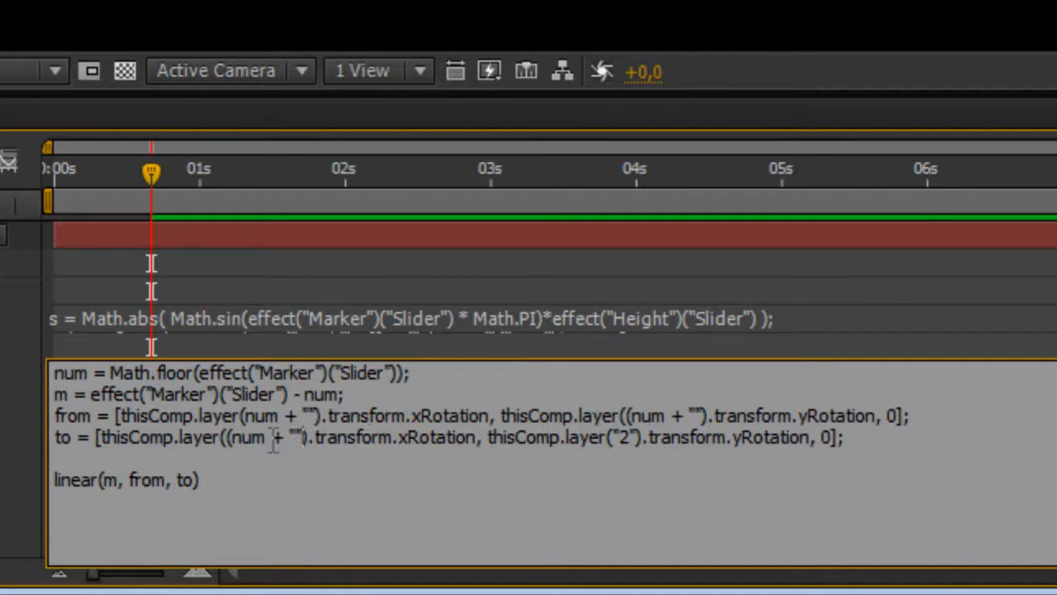
{"action": "key", "text": "Left"}
{"action": "key", "text": "Left"}
{"action": "left_click", "coordinate": [234, 438]}
{"action": "key", "text": "BackSpace"}
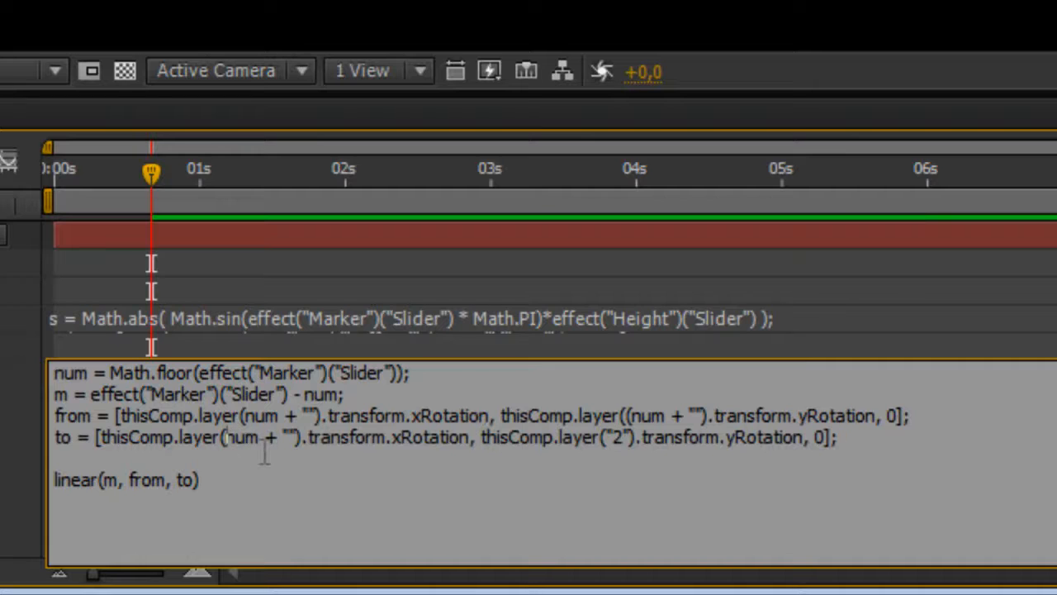
{"action": "left_click", "coordinate": [632, 418]}
{"action": "key", "text": "BackSpace"}
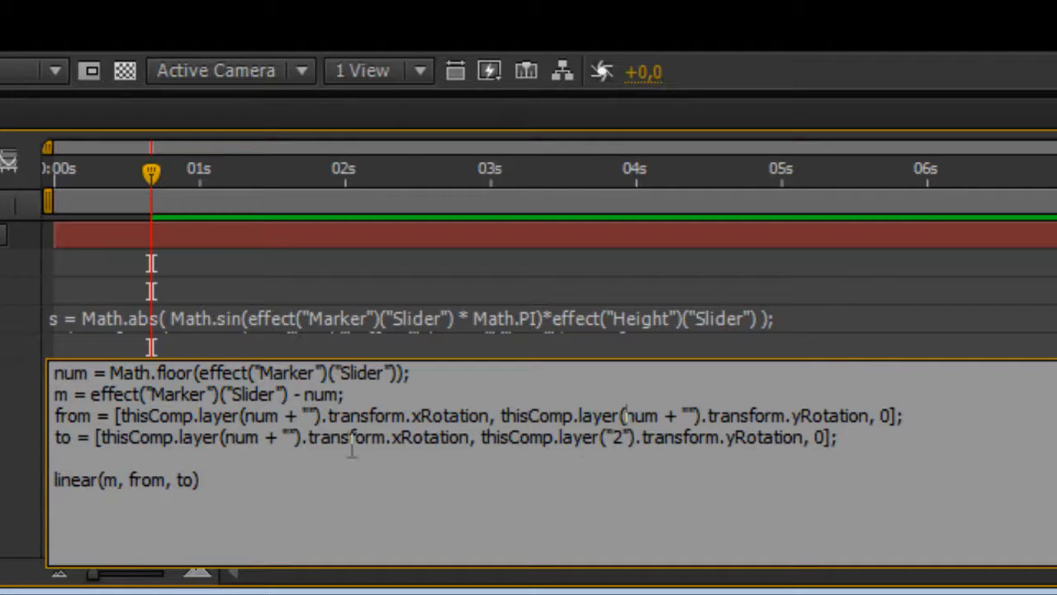
{"action": "left_click", "coordinate": [281, 438]}
{"action": "type", "text": "1 "}
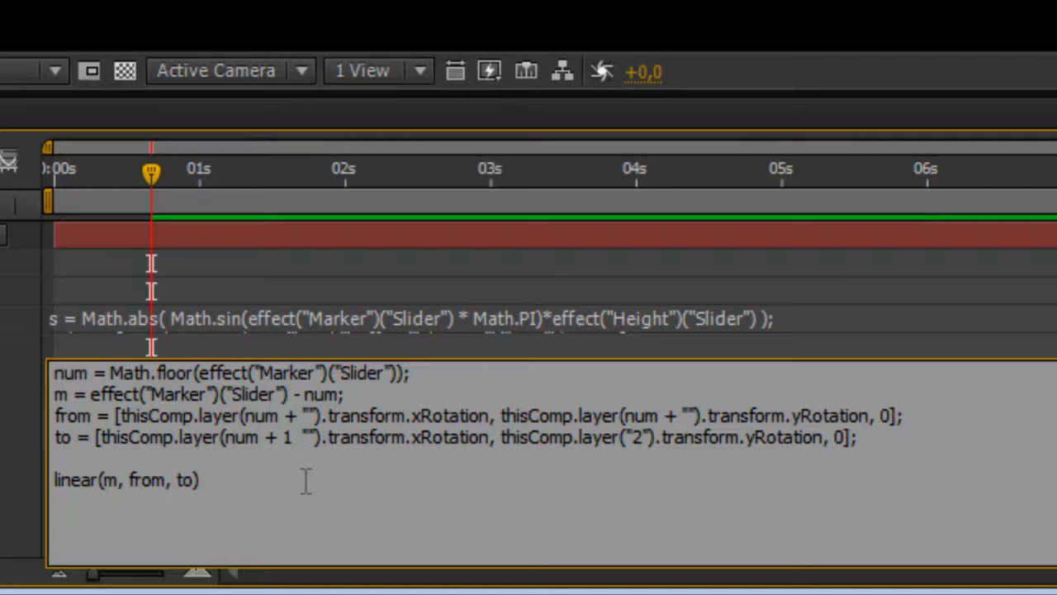
Step: Make both layer references in the Orientation expression's "to" line read (num + 1 + "")
{"action": "type", "text": "+"}
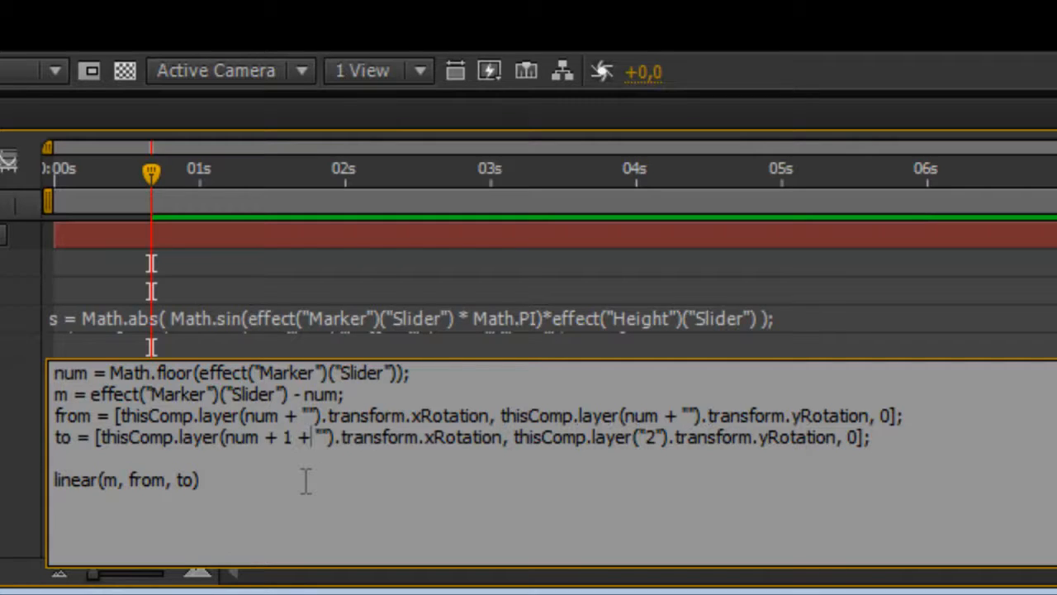
{"action": "mouse_move", "coordinate": [223, 443]}
{"action": "left_mouse_down"}
{"action": "mouse_move", "coordinate": [322, 443]}
{"action": "mouse_move", "coordinate": [221, 446]}
{"action": "left_mouse_up"}
{"action": "key", "text": "ctrl+c"}
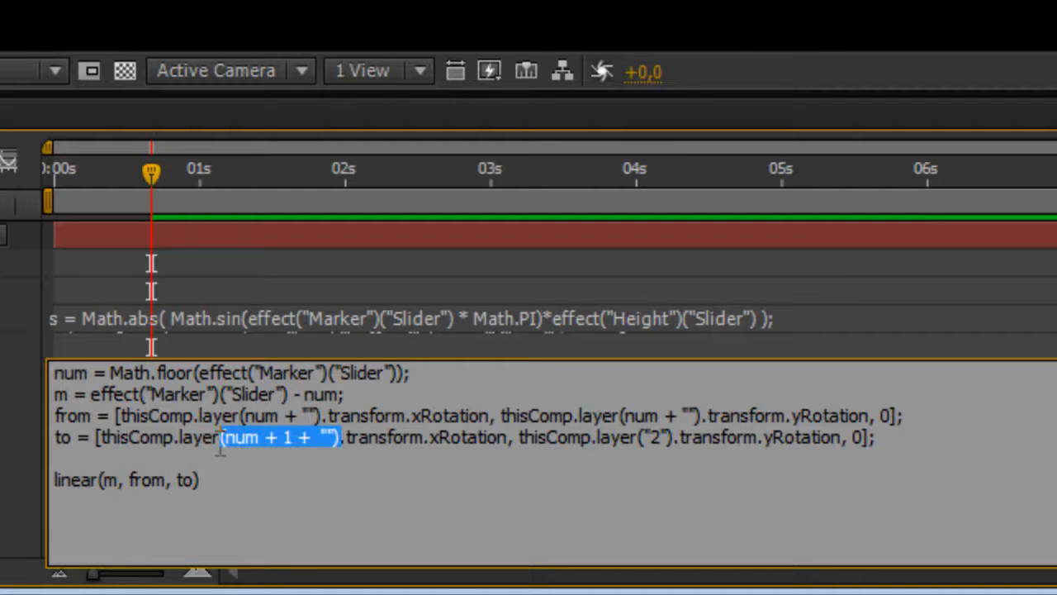
{"action": "left_click_drag", "start_coordinate": [642, 438], "coordinate": [670, 438]}
{"action": "key", "text": "ctrl+v"}
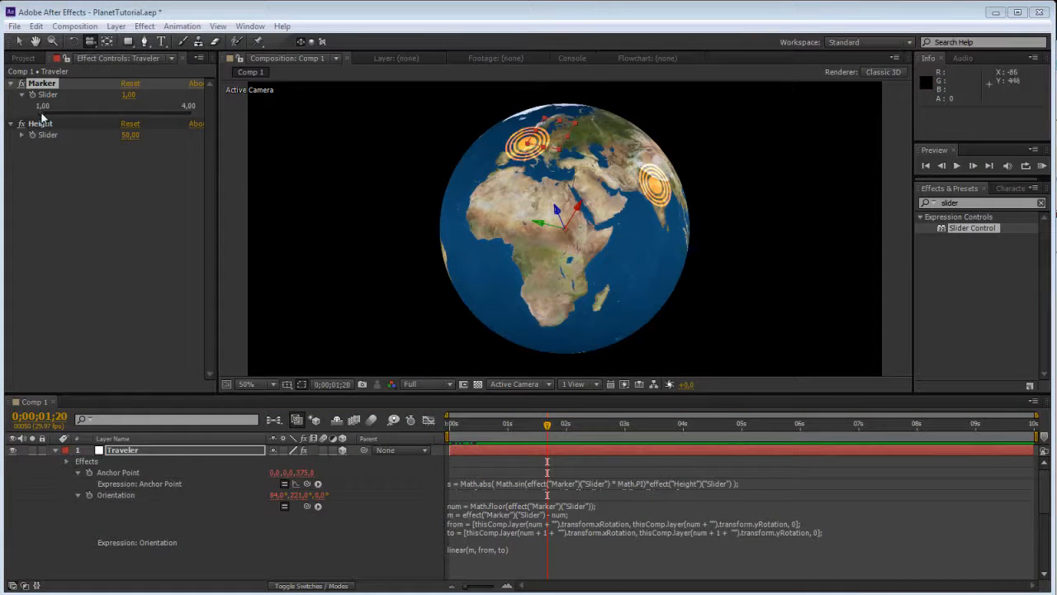
Step: Scrub the Traveler's Marker slider up to 2.69 while orbiting the camera to check its path between the globe markers
{"action": "left_click_drag", "start_coordinate": [41, 118], "coordinate": [93, 118]}
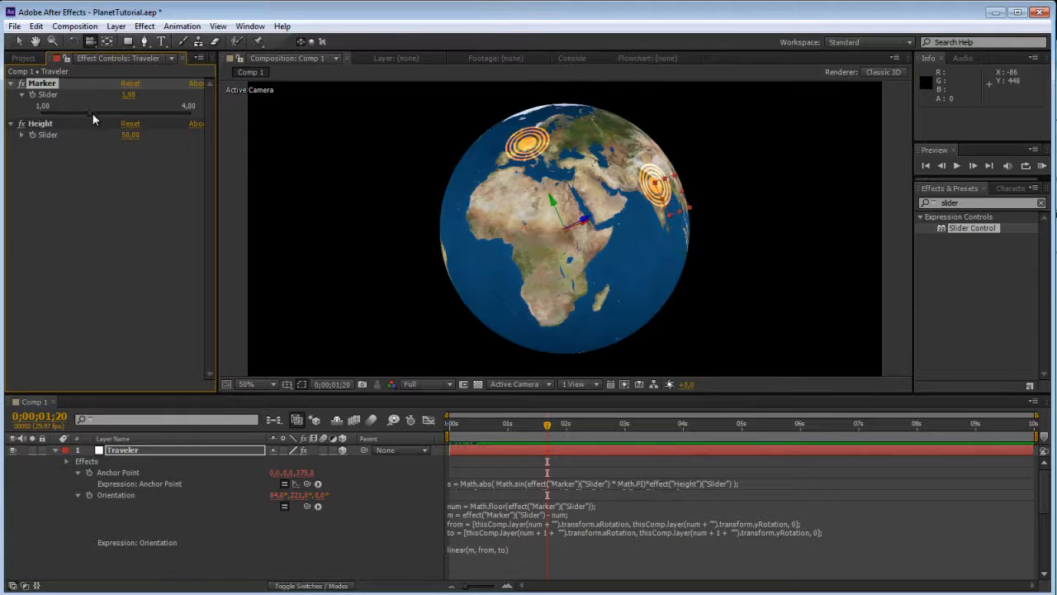
{"action": "left_click_drag", "start_coordinate": [578, 202], "coordinate": [433, 206]}
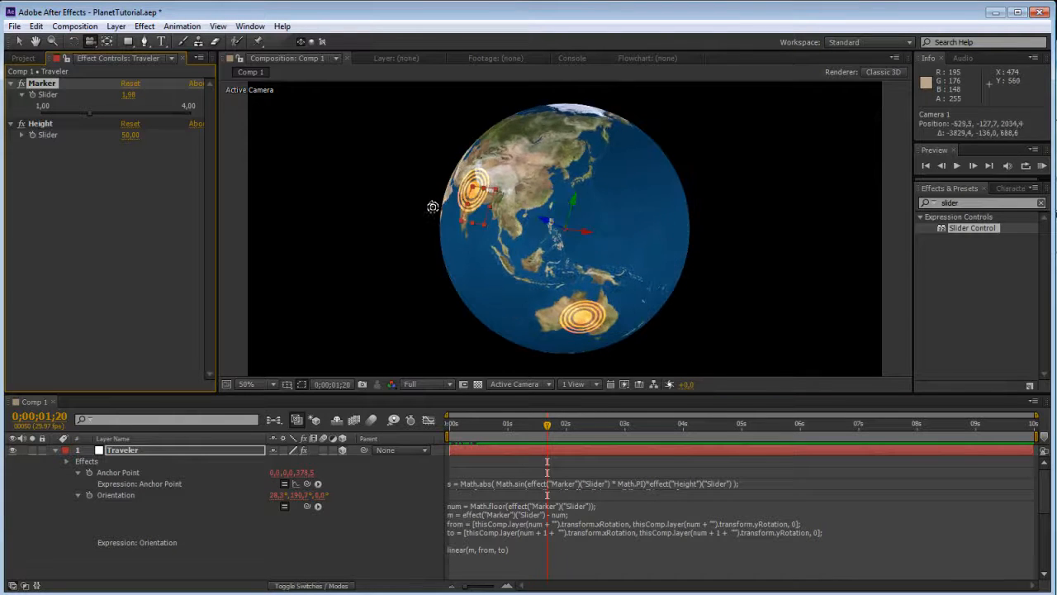
{"action": "left_click_drag", "start_coordinate": [277, 164], "coordinate": [276, 158]}
{"action": "left_click_drag", "start_coordinate": [90, 114], "coordinate": [123, 118]}
{"action": "left_click_drag", "start_coordinate": [563, 206], "coordinate": [505, 204]}
Step: Collapse the Traveler layer's properties and move layer 4 below layer 3 in the layer stack
{"action": "left_click", "coordinate": [56, 451]}
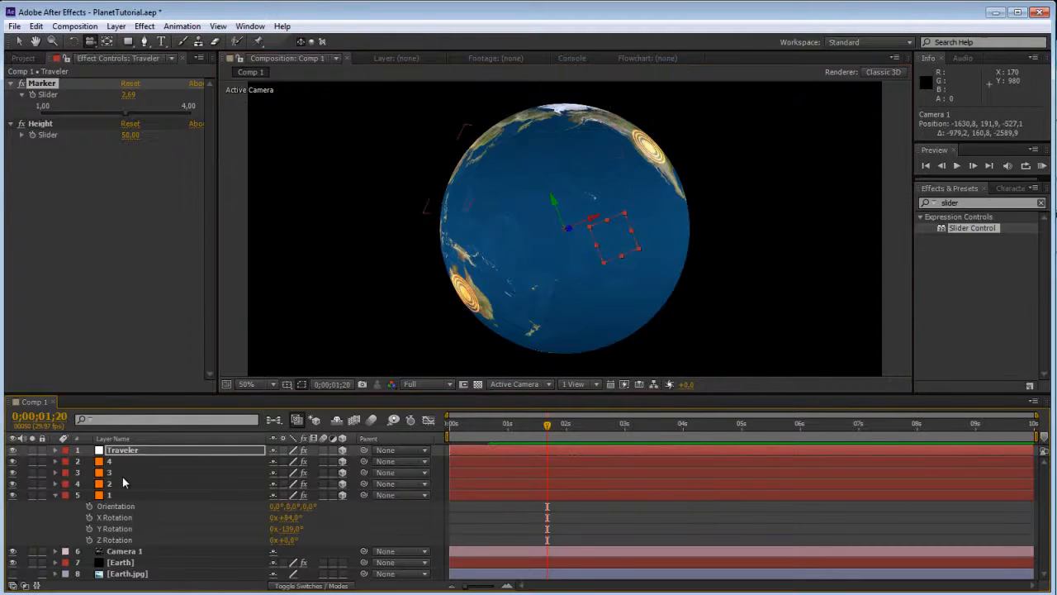
{"action": "left_click", "coordinate": [129, 472]}
{"action": "left_click", "coordinate": [130, 464]}
{"action": "left_click", "coordinate": [131, 470]}
{"action": "left_click_drag", "start_coordinate": [130, 467], "coordinate": [123, 479]}
Step: Swap the names of the two reordered marker layers, naming the lower one 3 and the upper one 4, and return to the composition view
{"action": "double_click", "coordinate": [126, 474]}
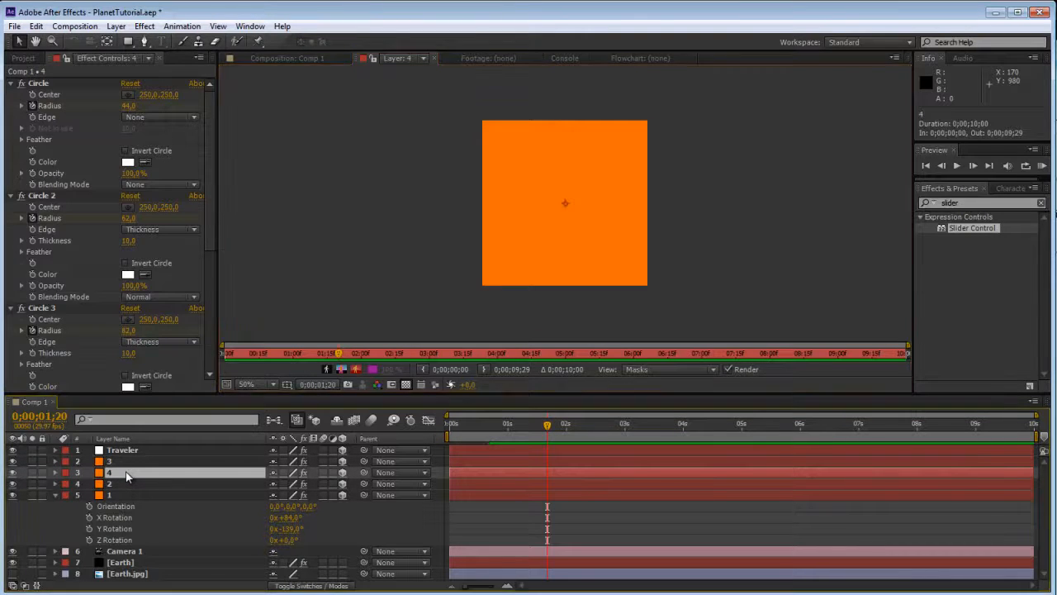
{"action": "key", "text": "Return"}
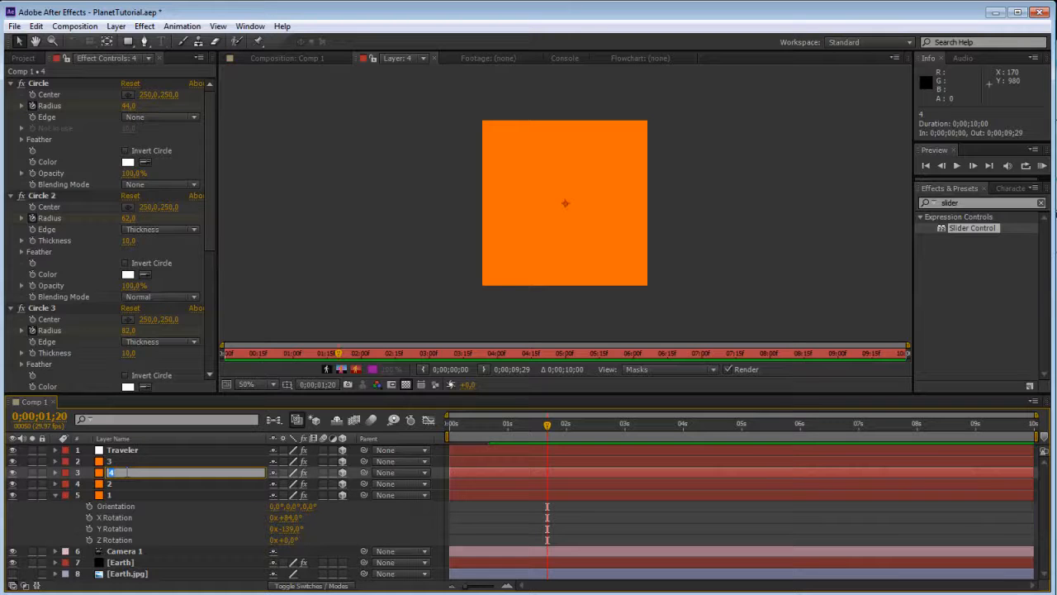
{"action": "type", "text": "3"}
{"action": "key", "text": "Return"}
{"action": "left_click", "coordinate": [128, 461]}
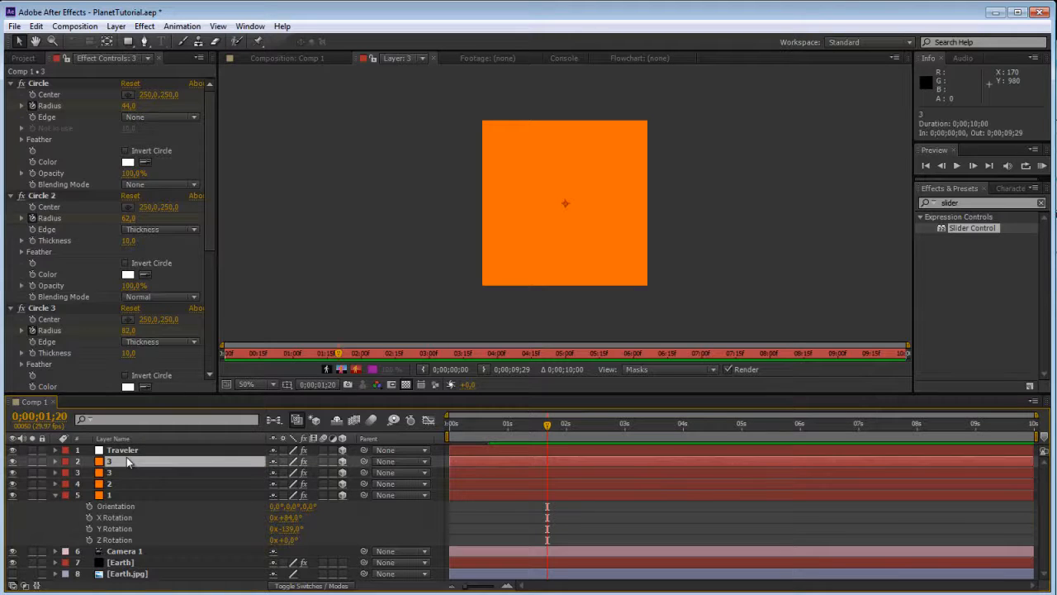
{"action": "key", "text": "Return"}
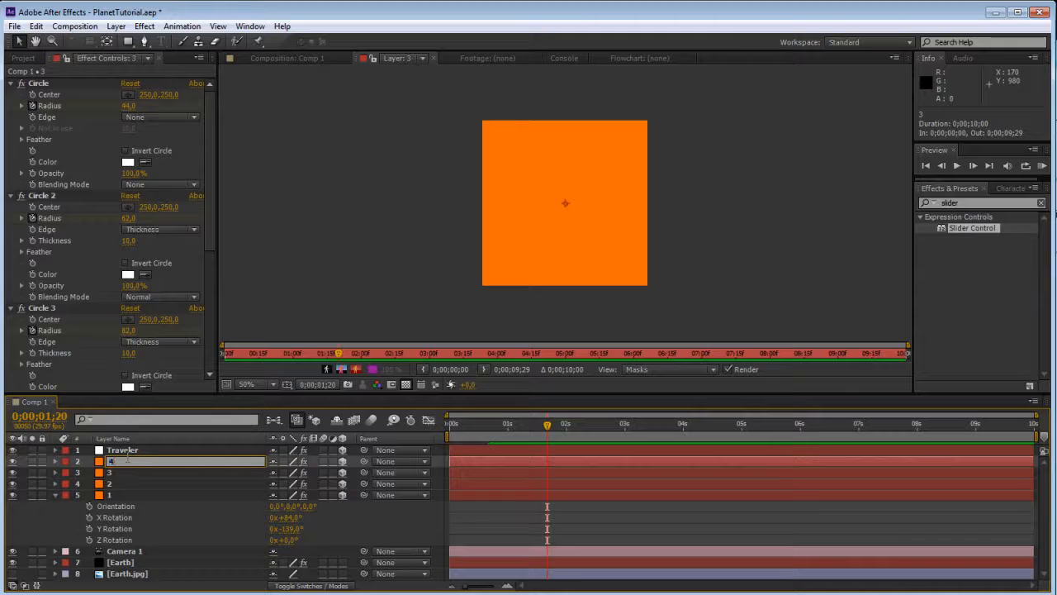
{"action": "key", "text": "Return"}
{"action": "left_click", "coordinate": [283, 59]}
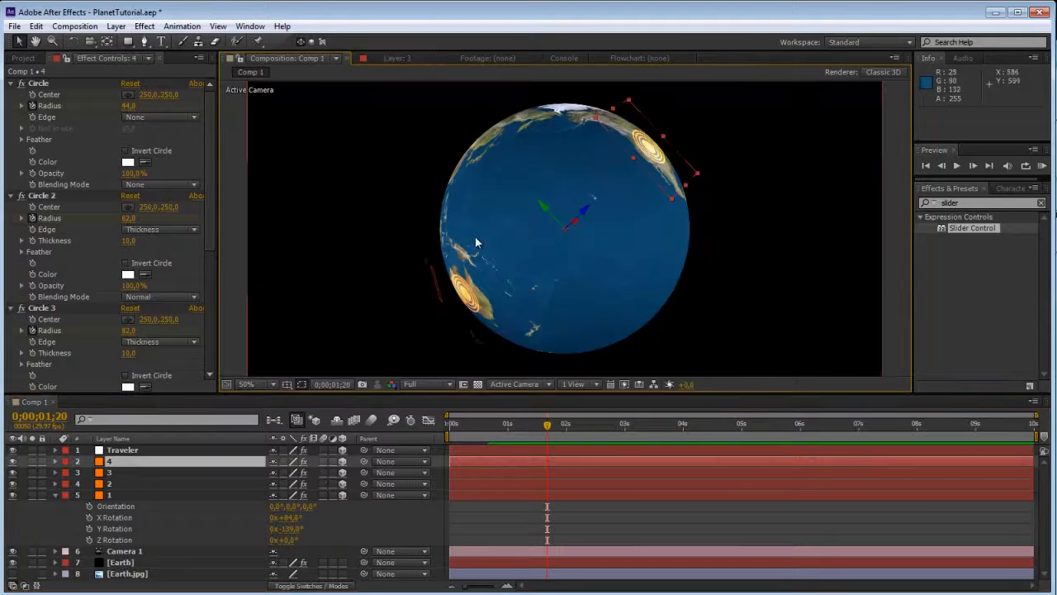
Step: Scrub the Traveler's Marker slider to 2.43 and on to 3.76, orbiting the camera to follow its route across the marker locations
{"action": "left_click", "coordinate": [90, 41]}
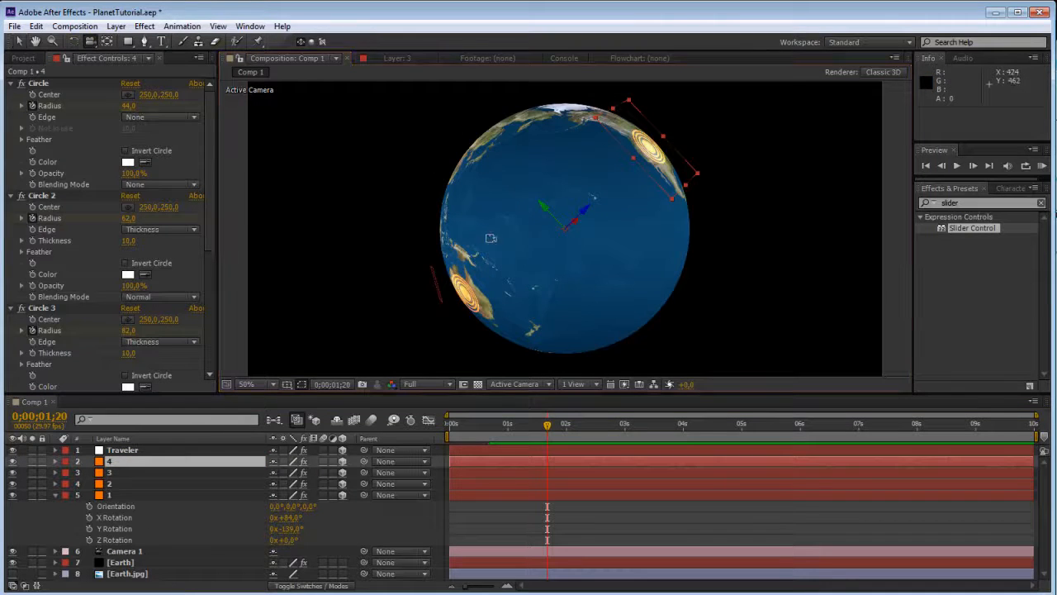
{"action": "left_click_drag", "start_coordinate": [490, 238], "coordinate": [637, 293]}
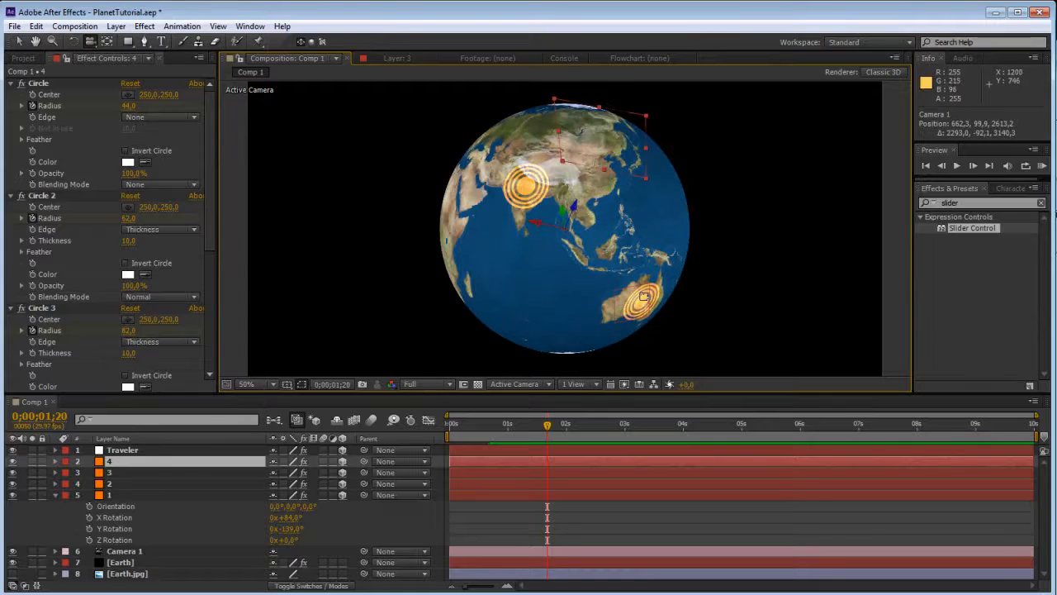
{"action": "left_click_drag", "start_coordinate": [581, 239], "coordinate": [649, 273]}
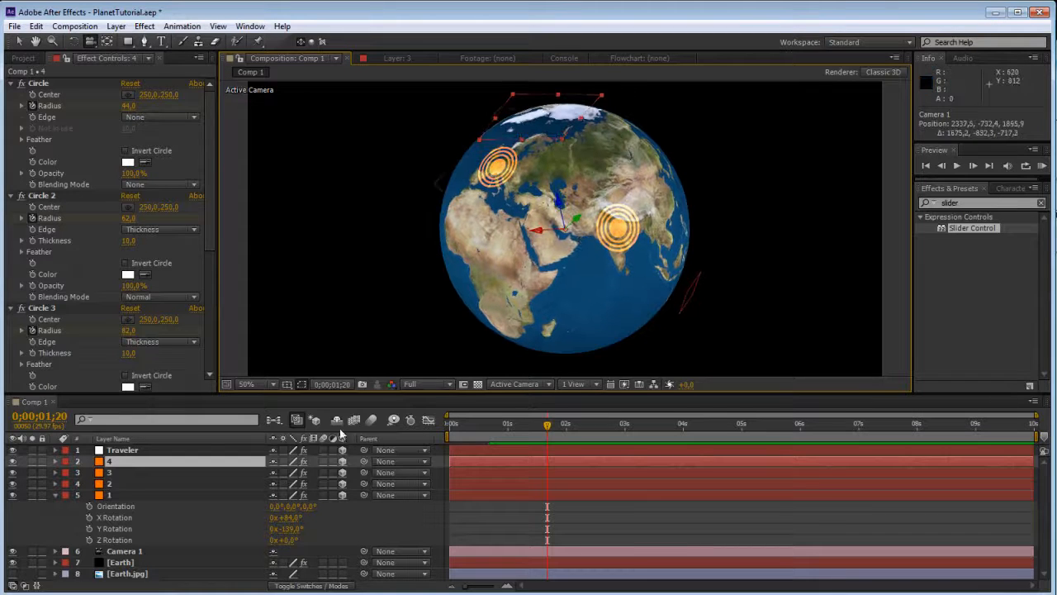
{"action": "left_click", "coordinate": [119, 450]}
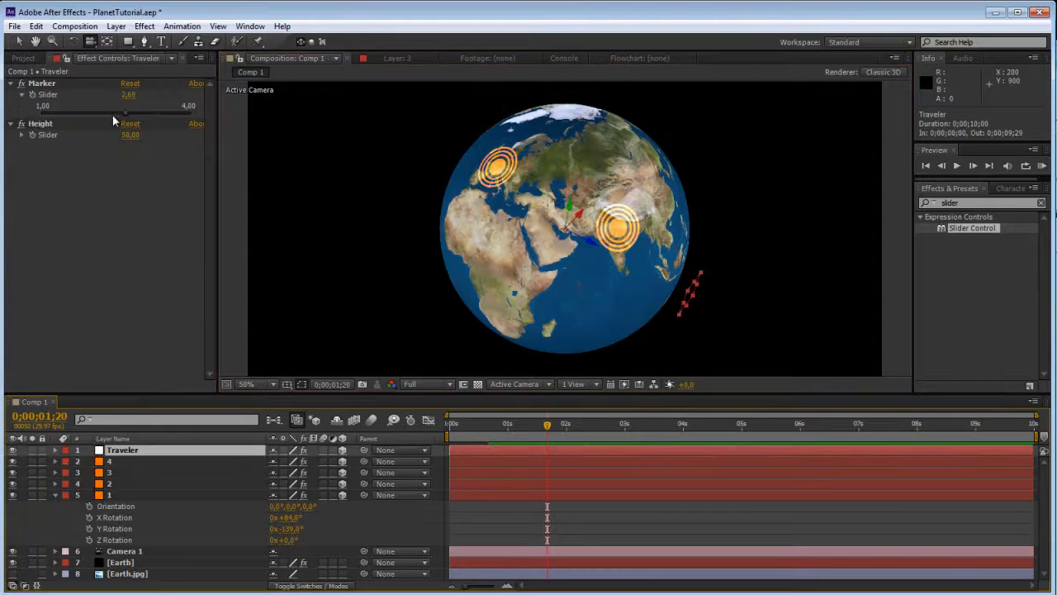
{"action": "mouse_move", "coordinate": [124, 111]}
{"action": "left_mouse_down"}
{"action": "mouse_move", "coordinate": [29, 111]}
{"action": "mouse_move", "coordinate": [111, 112]}
{"action": "left_mouse_up"}
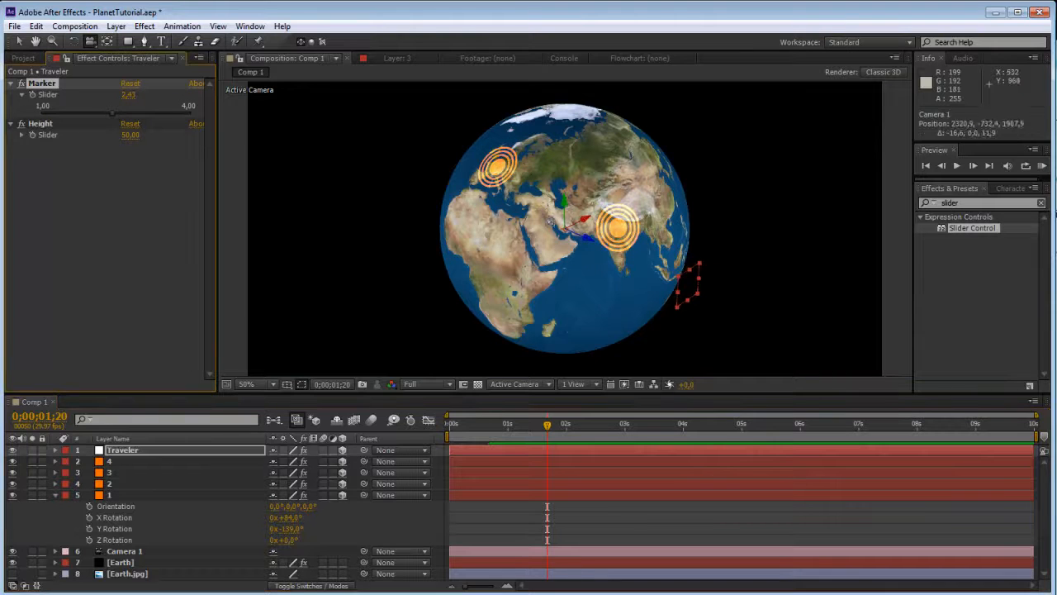
{"action": "left_click_drag", "start_coordinate": [550, 222], "coordinate": [436, 189]}
{"action": "left_click", "coordinate": [125, 113]}
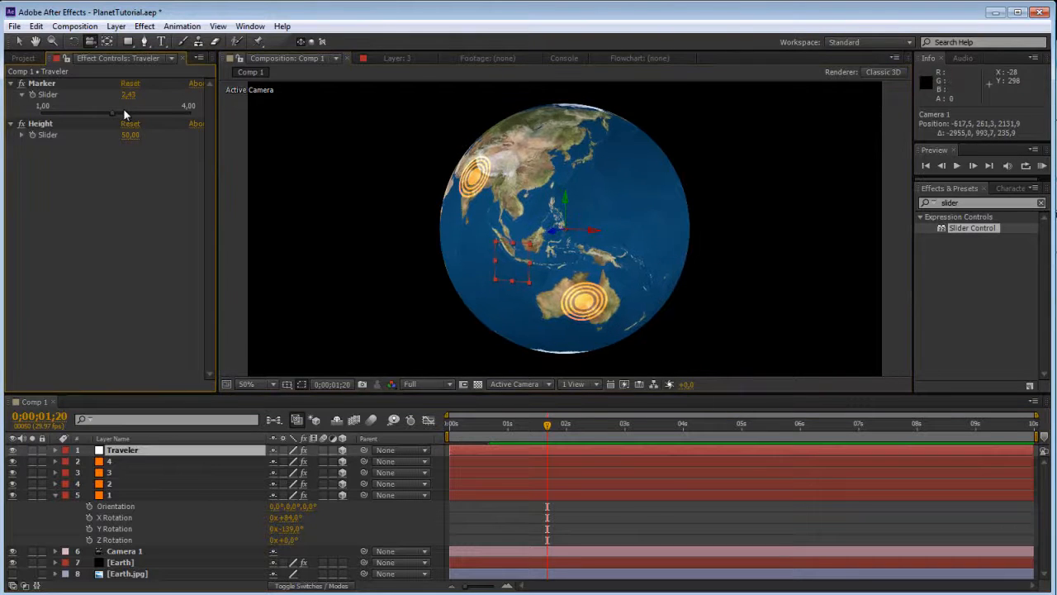
{"action": "left_click_drag", "start_coordinate": [115, 116], "coordinate": [177, 113]}
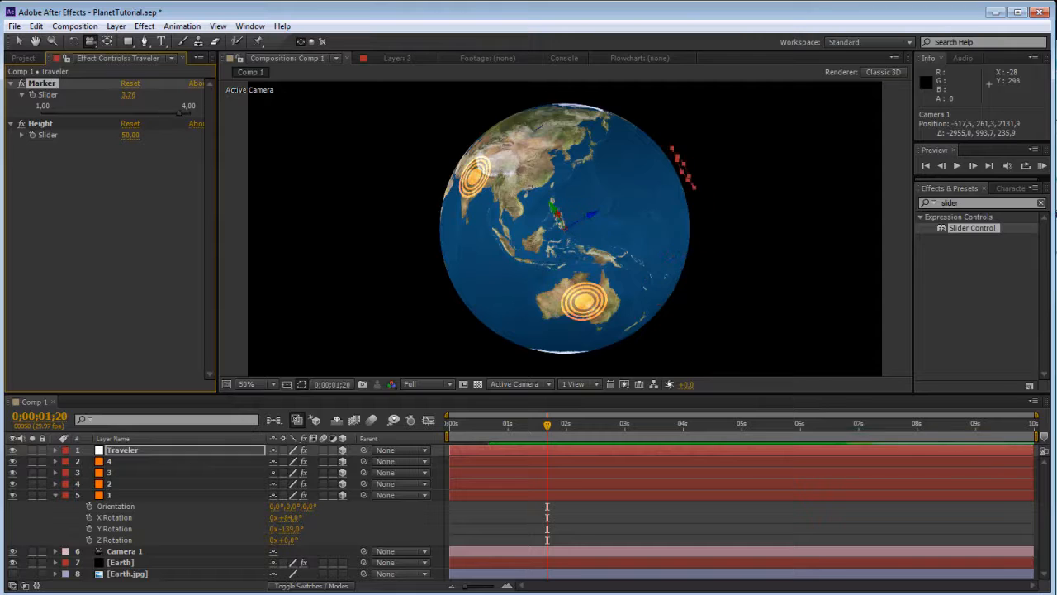
{"action": "left_click_drag", "start_coordinate": [634, 212], "coordinate": [469, 232]}
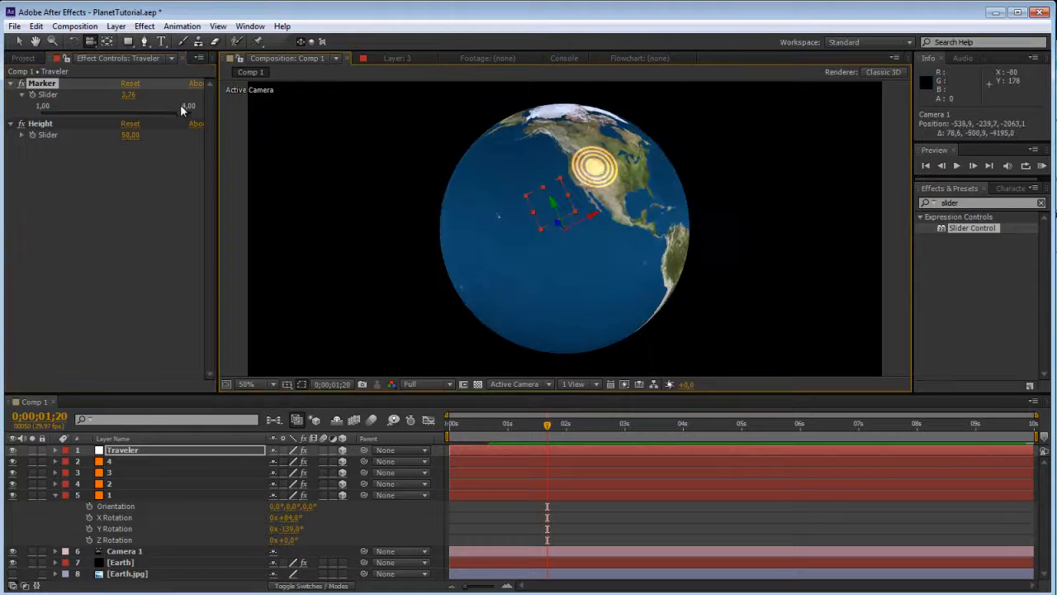
Step: Raise the Traveler's Marker slider to its maximum of 4.00 and dismiss the expression alert
{"action": "left_click_drag", "start_coordinate": [181, 113], "coordinate": [183, 113]}
{"action": "left_click", "coordinate": [182, 117]}
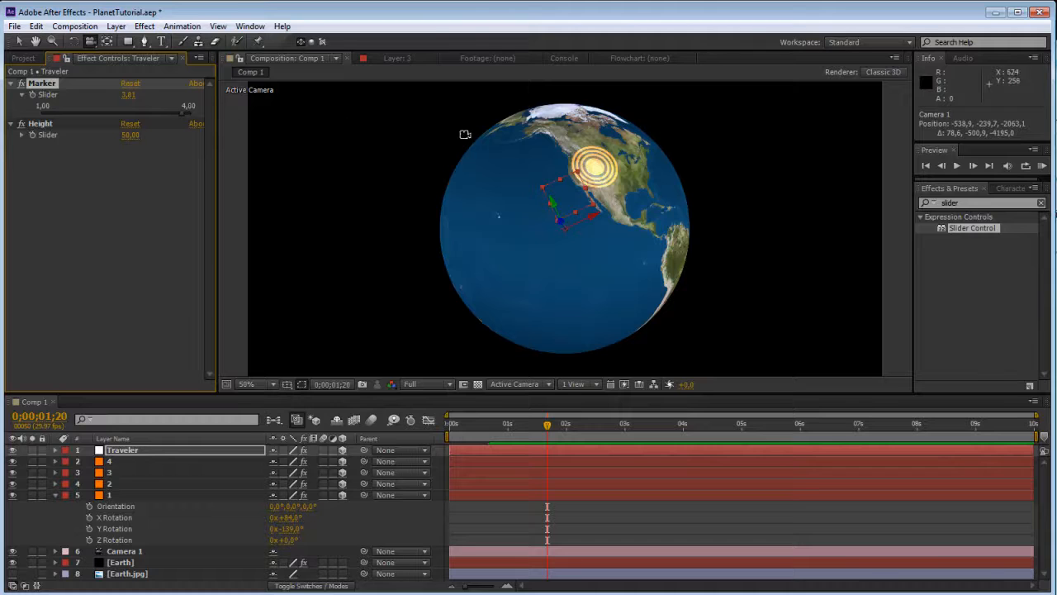
{"action": "left_click", "coordinate": [191, 115]}
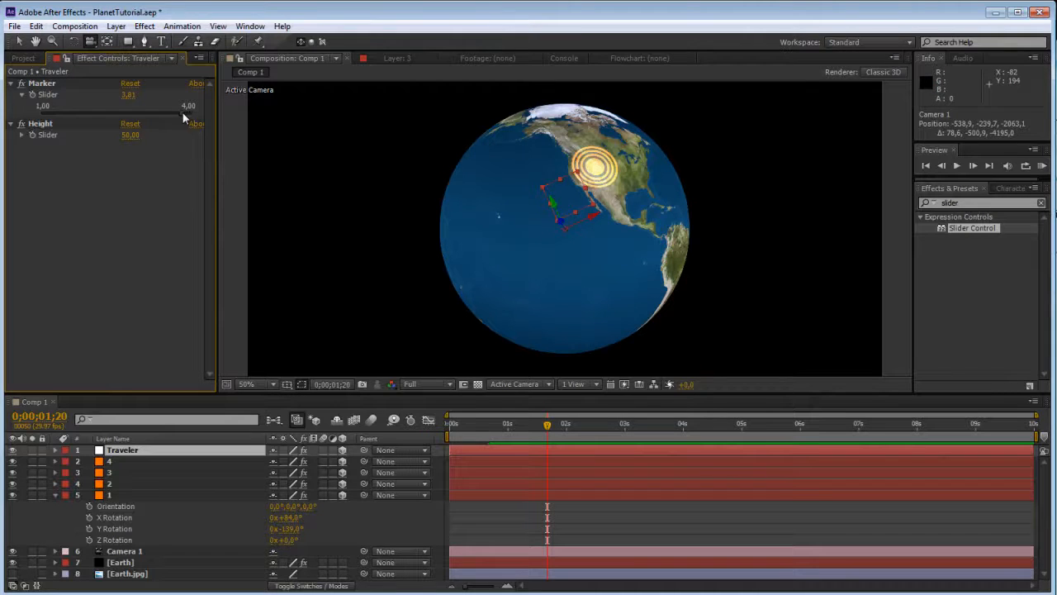
{"action": "left_click_drag", "start_coordinate": [183, 116], "coordinate": [372, 194]}
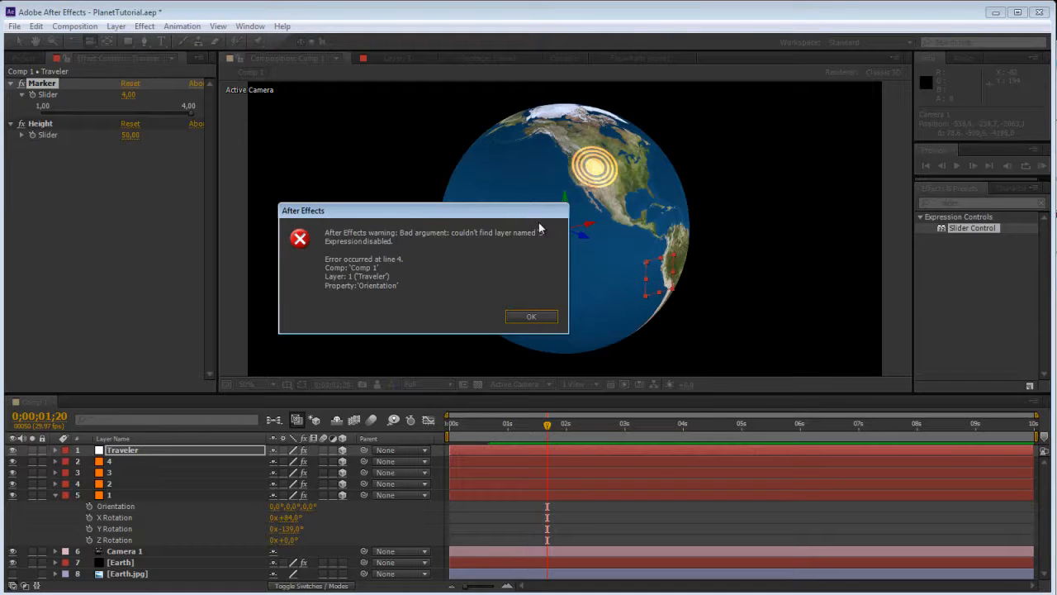
{"action": "left_click", "coordinate": [529, 317]}
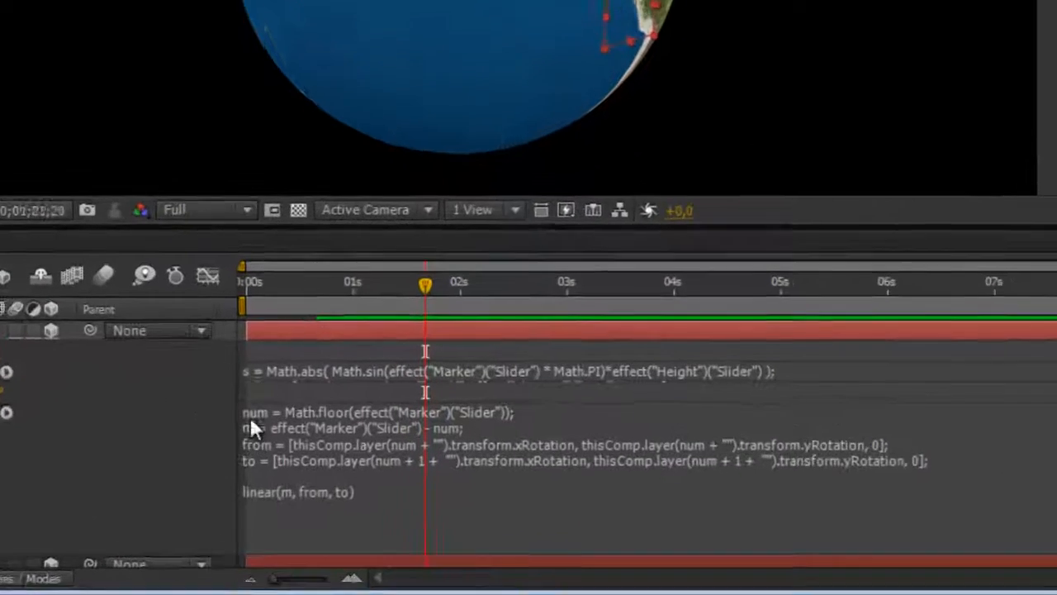
Step: Wrap the Traveler's whole Orientation expression in a try{ } block, from the num line through the linear(m, from, to) line
{"action": "left_click", "coordinate": [250, 416]}
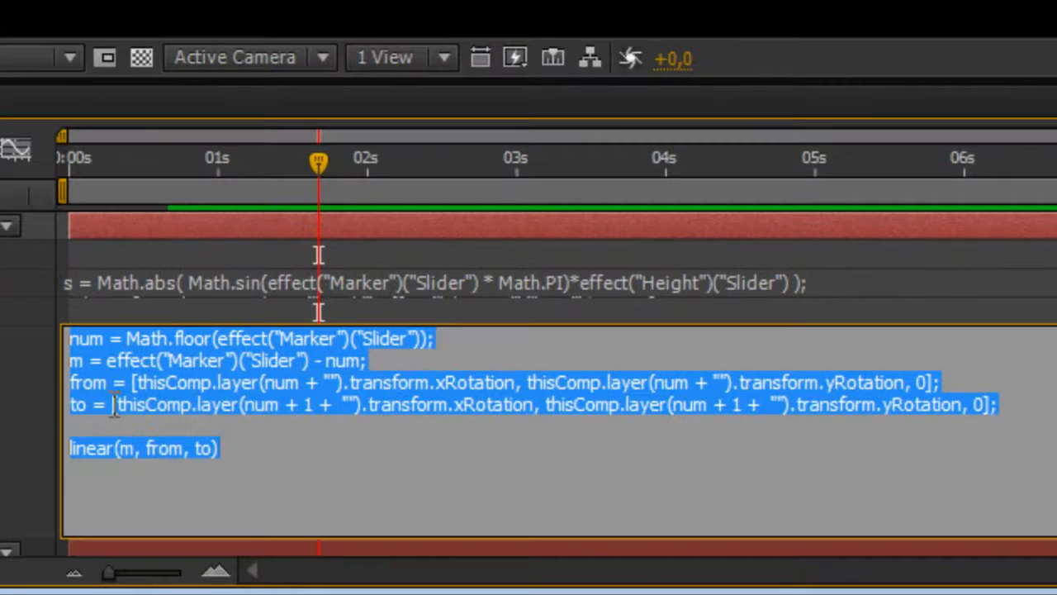
{"action": "left_click_drag", "start_coordinate": [278, 460], "coordinate": [869, 478]}
{"action": "left_click_drag", "start_coordinate": [944, 429], "coordinate": [979, 402]}
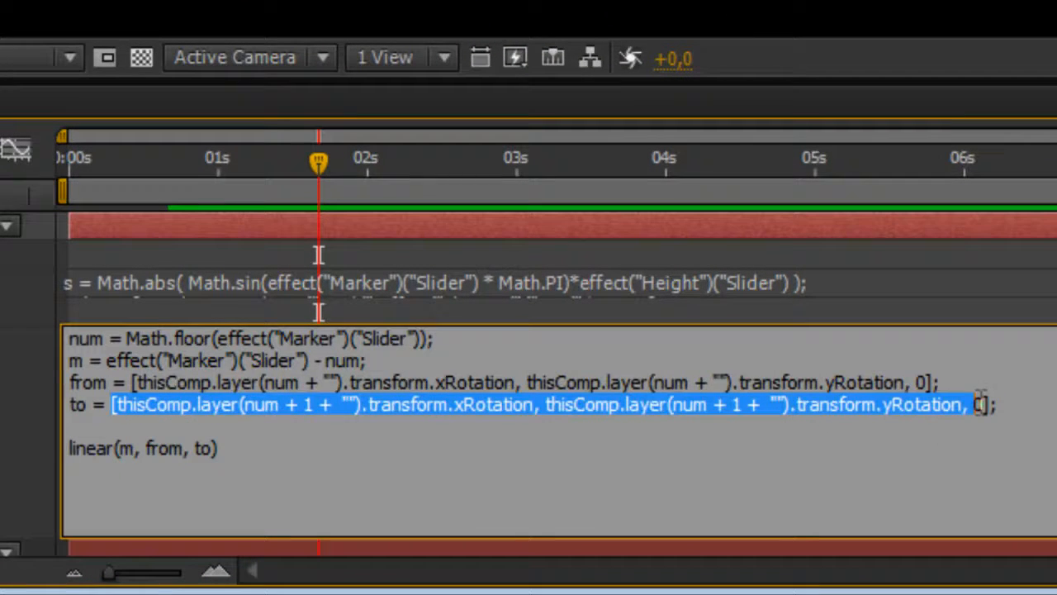
{"action": "left_click", "coordinate": [423, 482]}
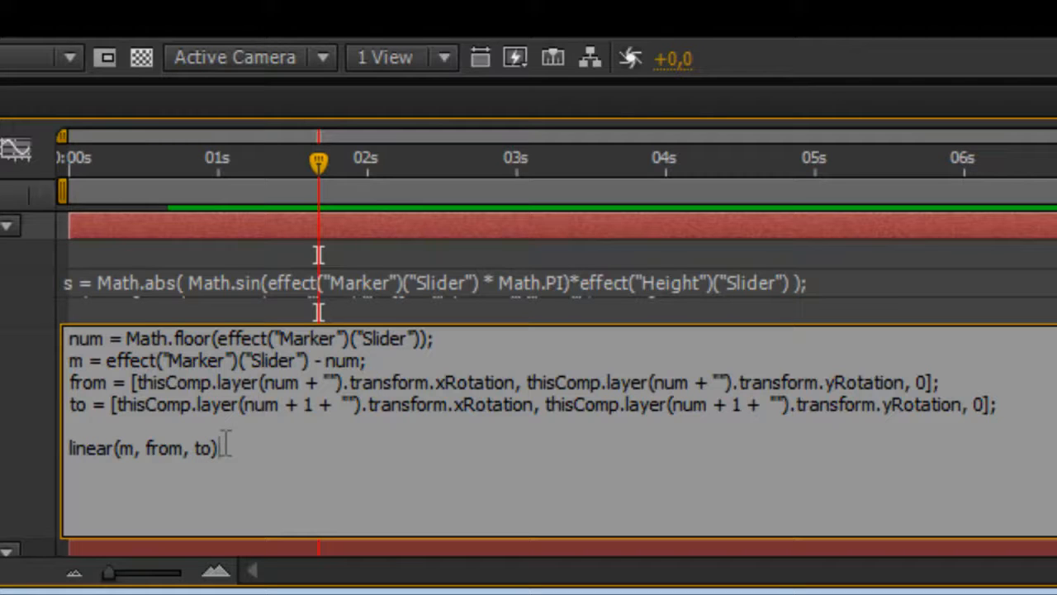
{"action": "left_click_drag", "start_coordinate": [78, 383], "coordinate": [106, 382]}
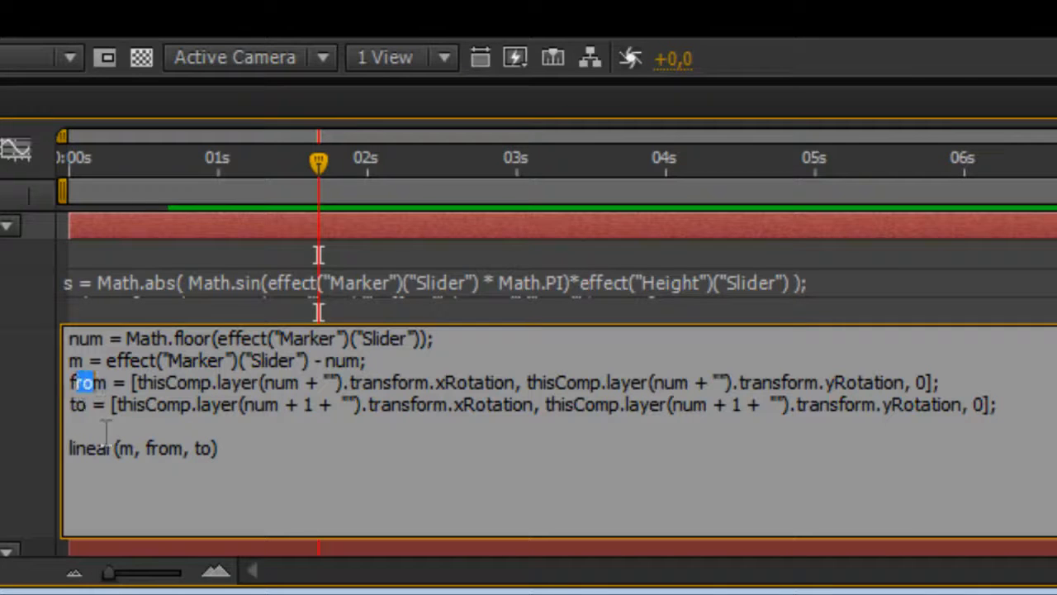
{"action": "left_click", "coordinate": [77, 348]}
{"action": "key", "text": "Return"}
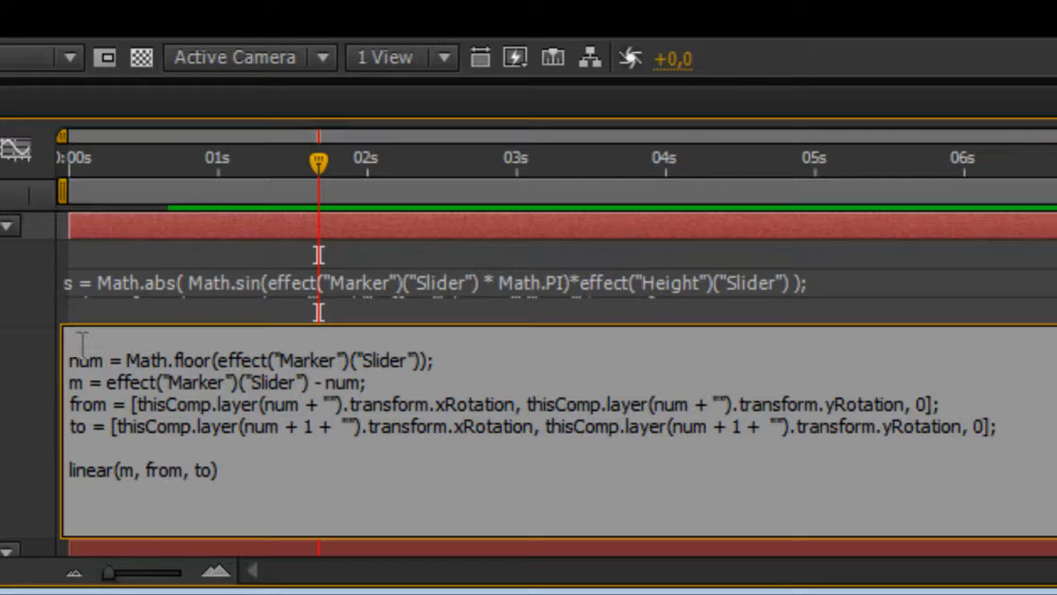
{"action": "type", "text": "tre"}
{"action": "type", "text": "{"}
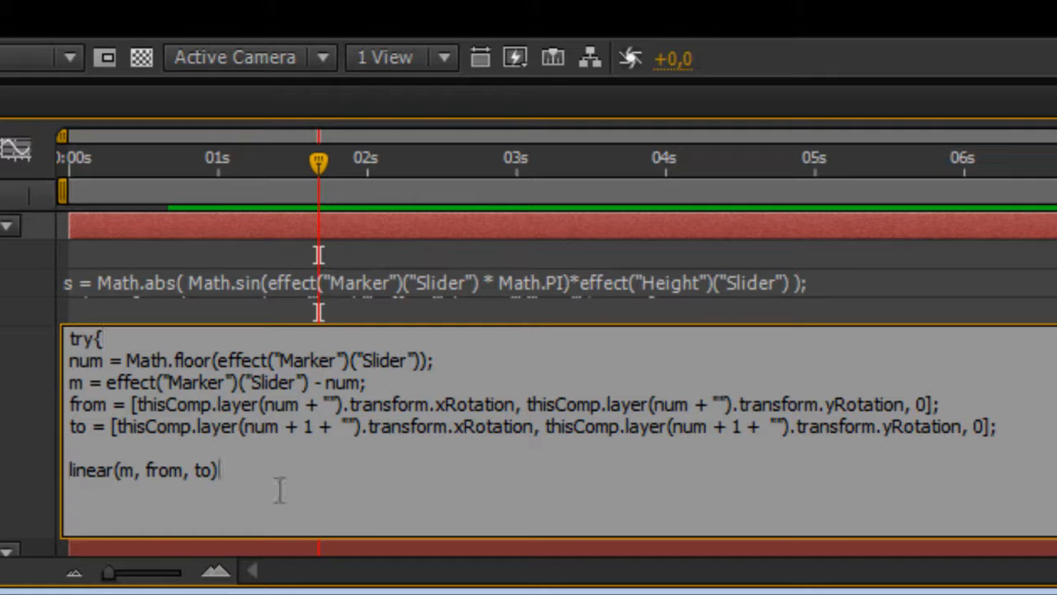
{"action": "key", "text": "Return"}
{"action": "type", "text": "}"}
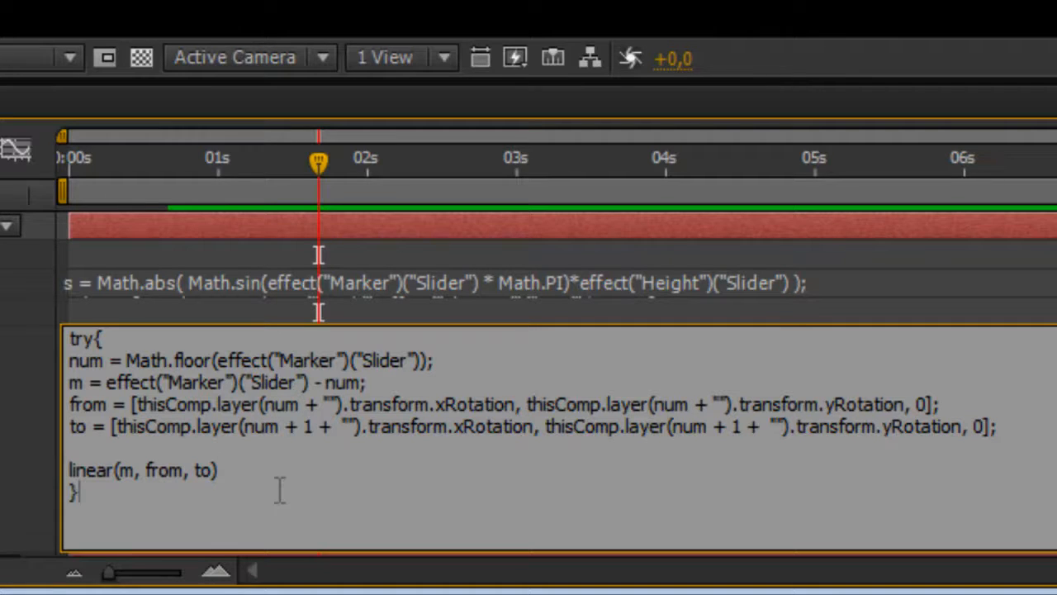
Step: Append catch(err){from} after the try block's closing brace and apply the Orientation expression
{"action": "type", "text": "catch"}
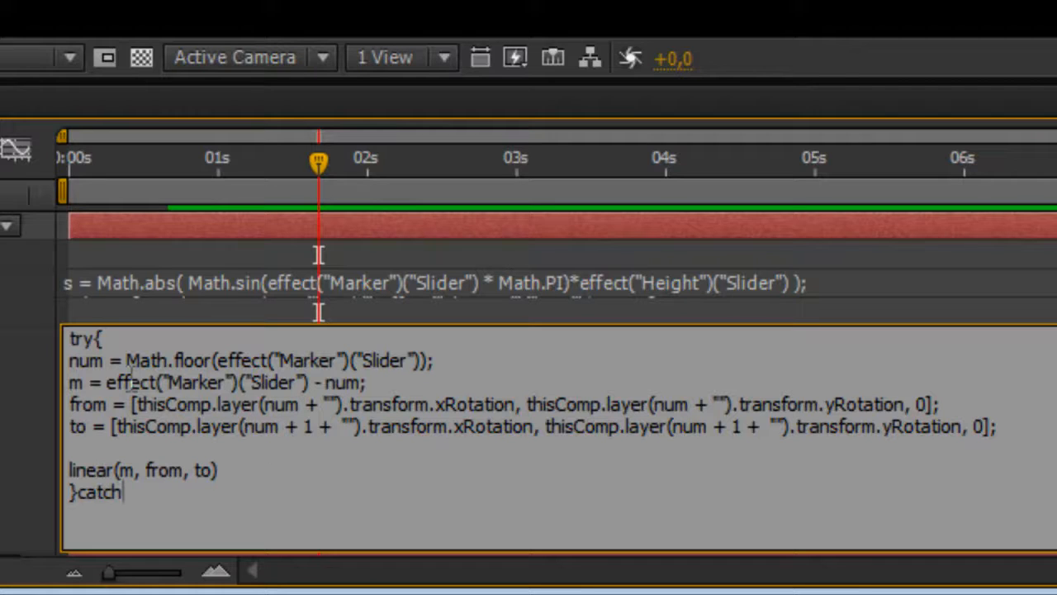
{"action": "type", "text": "()"}
{"action": "type", "text": "err"}
{"action": "type", "text": "{"}
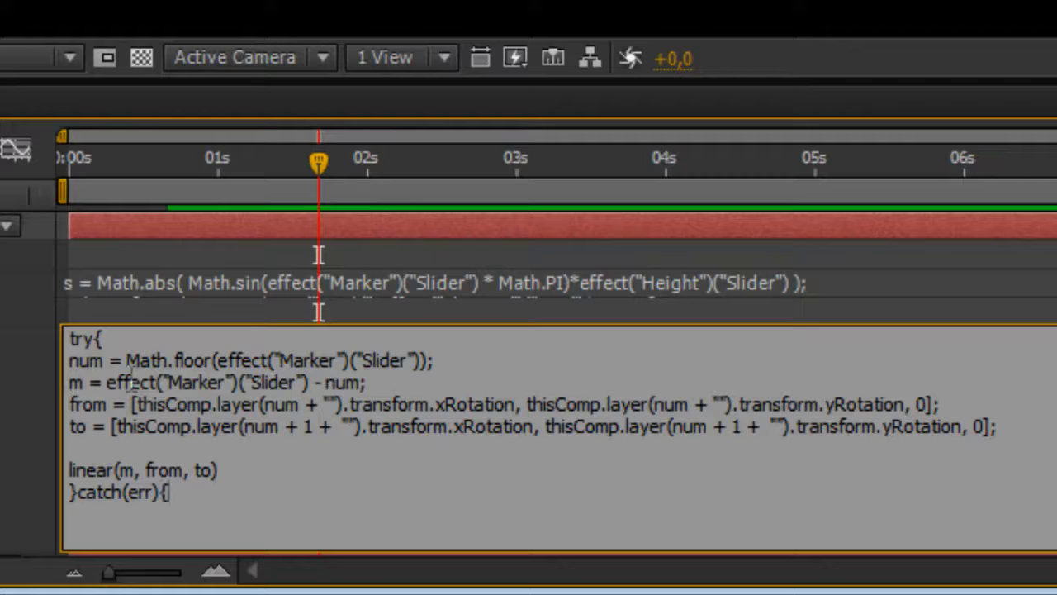
{"action": "type", "text": "fr"}
{"action": "type", "text": "orr"}
{"action": "type", "text": "om"}
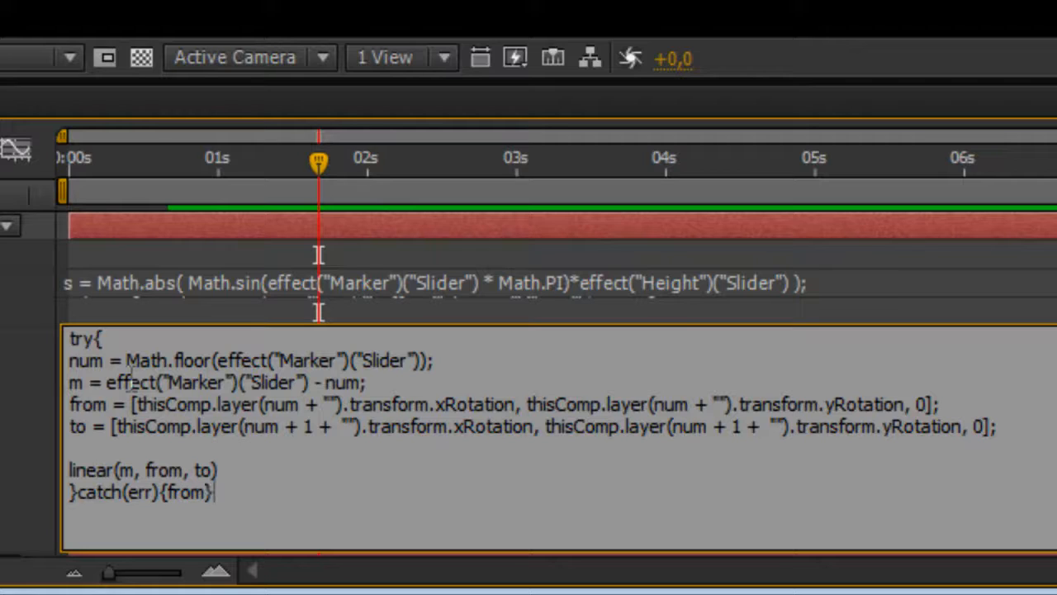
{"action": "type", "text": "}"}
{"action": "key", "text": "shift+Left"}
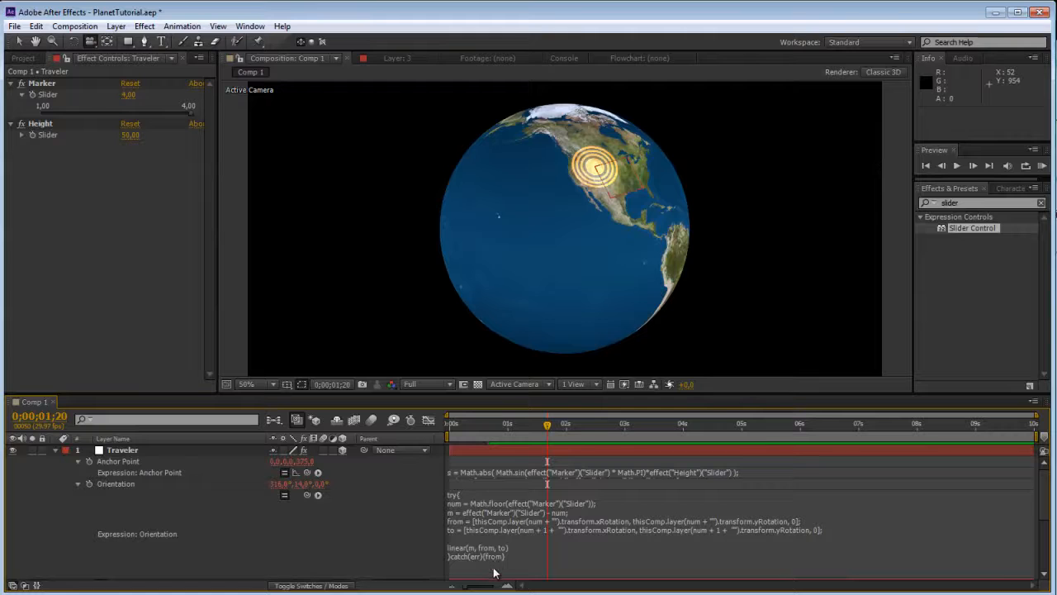
Step: Scrub the Traveler's Marker slider down and back up to 4.00, orbiting the globe to check its position at the last marker
{"action": "left_click_drag", "start_coordinate": [567, 231], "coordinate": [640, 241]}
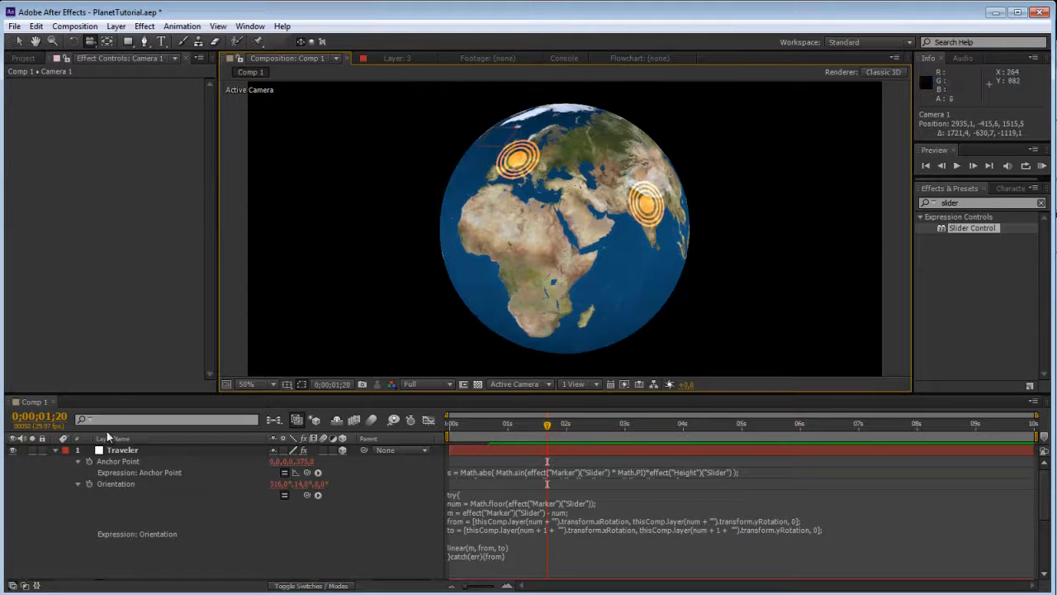
{"action": "left_click", "coordinate": [115, 439]}
{"action": "left_click", "coordinate": [118, 450]}
{"action": "mouse_move", "coordinate": [149, 114]}
{"action": "left_mouse_down"}
{"action": "mouse_move", "coordinate": [15, 108]}
{"action": "mouse_move", "coordinate": [125, 113]}
{"action": "left_mouse_up"}
{"action": "left_click_drag", "start_coordinate": [521, 220], "coordinate": [414, 193]}
{"action": "left_click_drag", "start_coordinate": [125, 112], "coordinate": [193, 113]}
{"action": "mouse_move", "coordinate": [533, 296]}
{"action": "left_mouse_down"}
{"action": "mouse_move", "coordinate": [481, 204]}
{"action": "mouse_move", "coordinate": [217, 86]}
{"action": "left_mouse_up"}
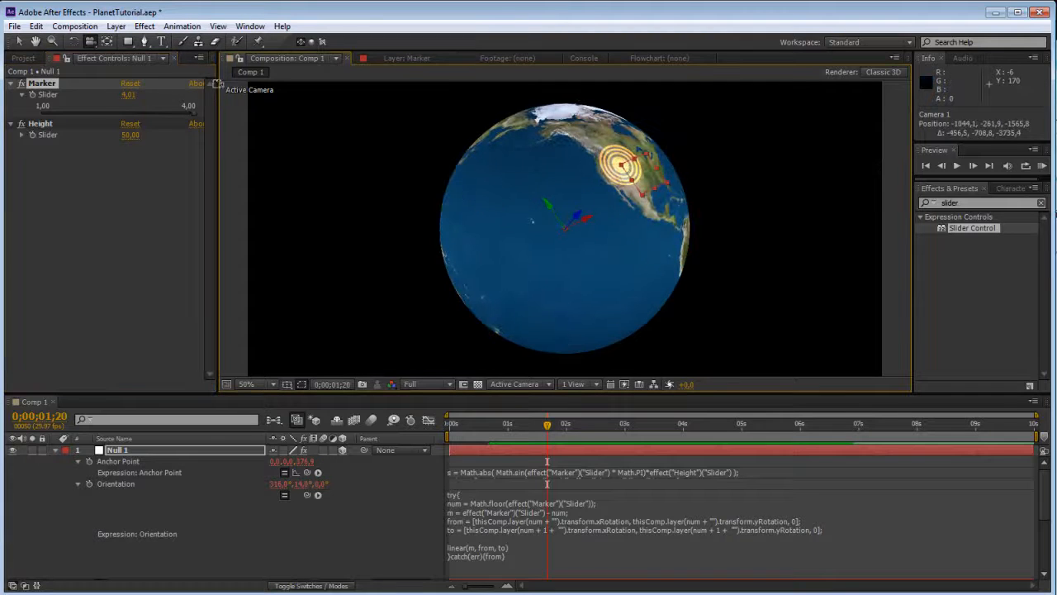
{"action": "left_click", "coordinate": [192, 125]}
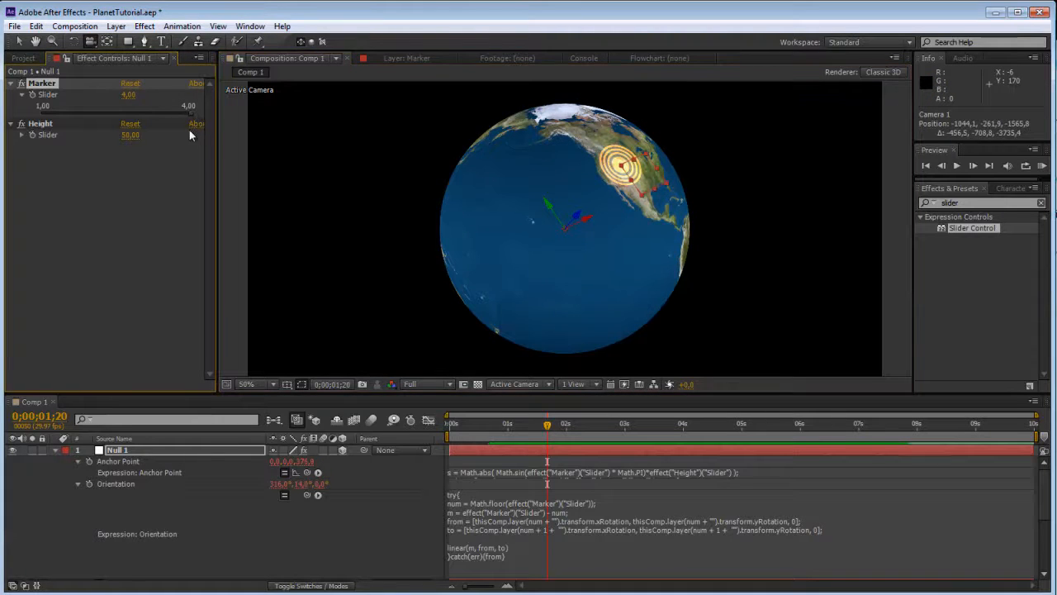
Step: Scrub the Traveler's Marker slider down to 1.32, re-enabling its disabled Orientation expression at 3.38
{"action": "mouse_move", "coordinate": [136, 95]}
{"action": "left_mouse_down"}
{"action": "mouse_move", "coordinate": [127, 100]}
{"action": "mouse_move", "coordinate": [195, 104]}
{"action": "mouse_move", "coordinate": [130, 101]}
{"action": "mouse_move", "coordinate": [166, 113]}
{"action": "left_mouse_up"}
{"action": "left_click", "coordinate": [653, 346]}
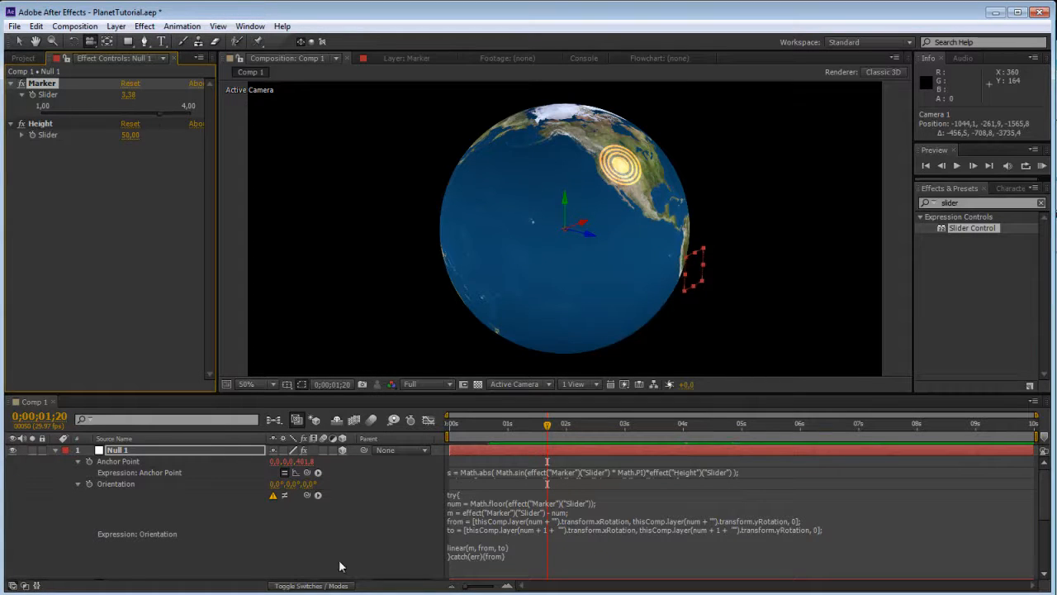
{"action": "left_click", "coordinate": [286, 495]}
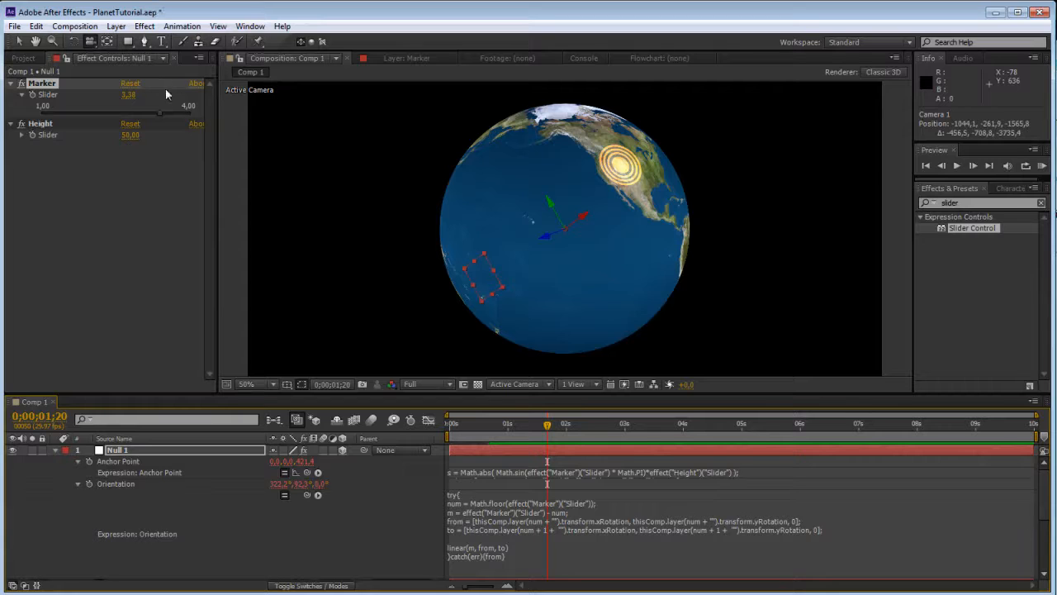
{"action": "left_click_drag", "start_coordinate": [165, 95], "coordinate": [67, 238]}
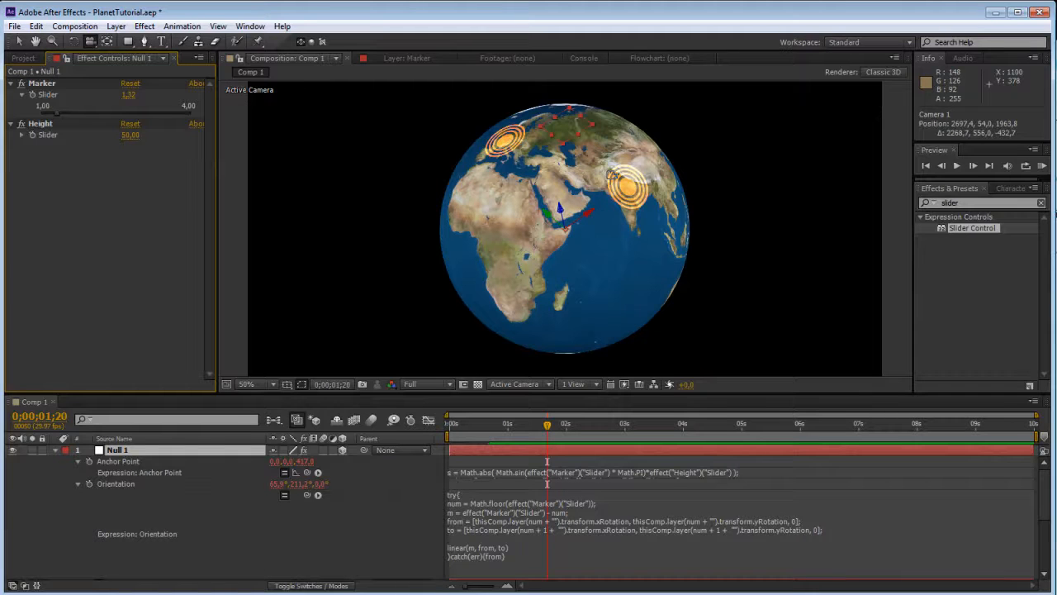
Step: Create a comp-size 1920 x 1080 px solid named Particles with the colour 000000
{"action": "key", "text": "ctrl+y"}
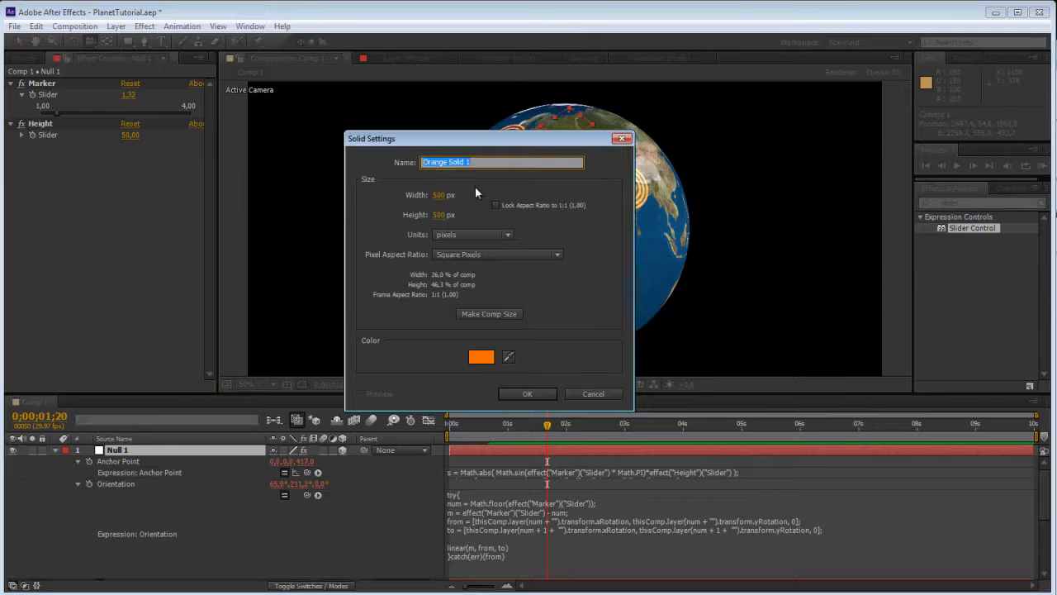
{"action": "left_click", "coordinate": [489, 313]}
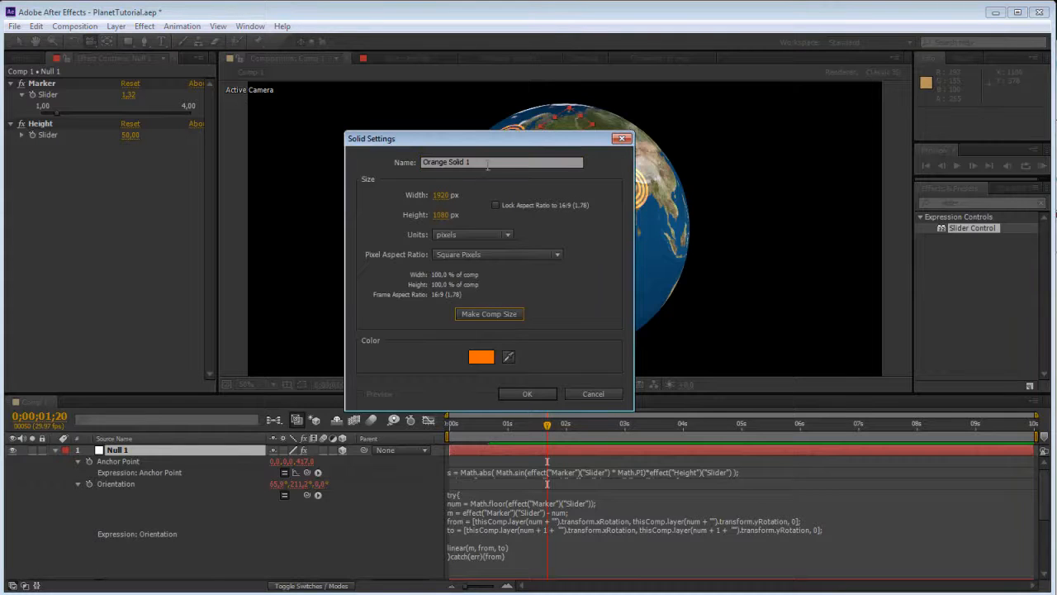
{"action": "triple_click", "coordinate": [488, 163]}
{"action": "type", "text": "Particles"}
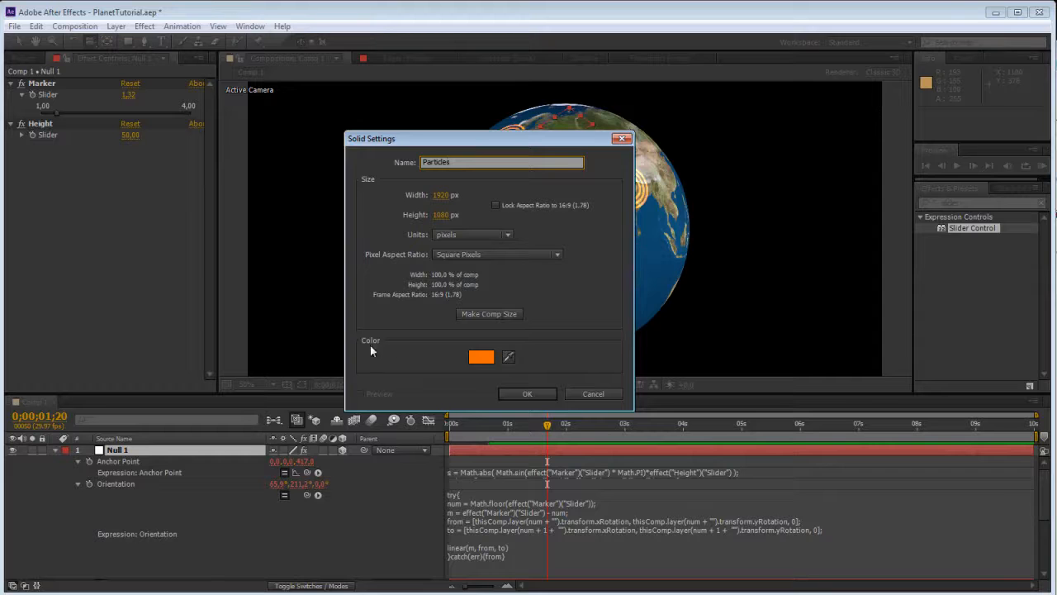
{"action": "left_click", "coordinate": [478, 358]}
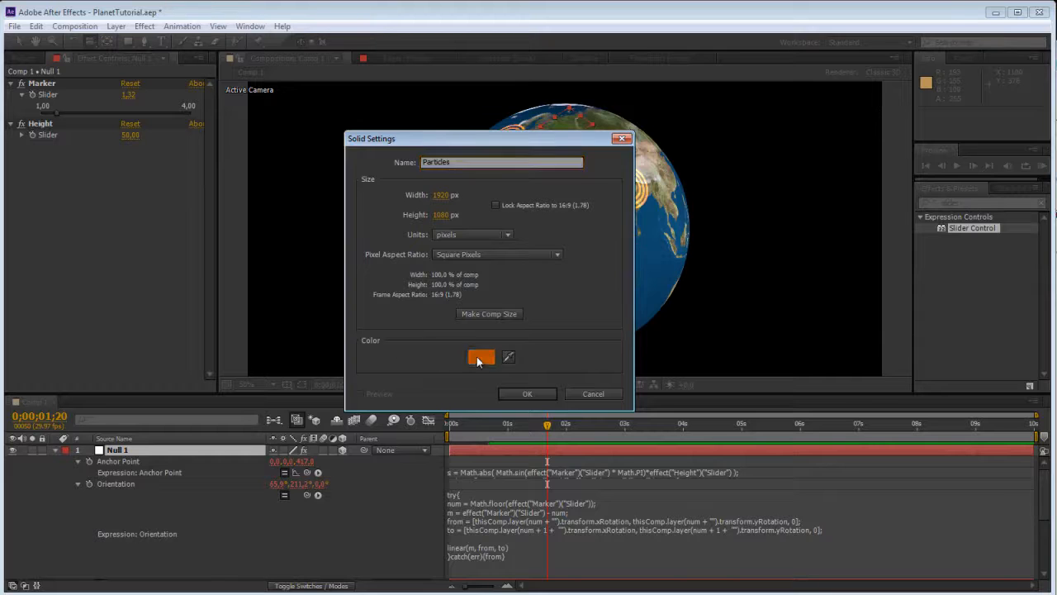
{"action": "left_click_drag", "start_coordinate": [218, 513], "coordinate": [306, 593]}
{"action": "left_click_drag", "start_coordinate": [335, 460], "coordinate": [389, 322]}
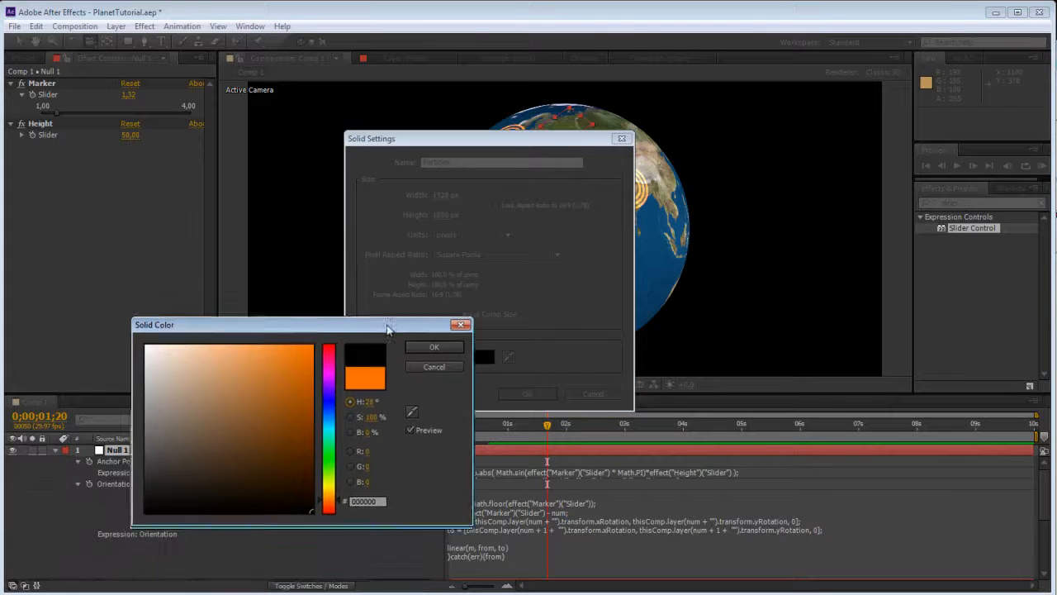
{"action": "left_click", "coordinate": [431, 345]}
{"action": "left_click", "coordinate": [515, 396]}
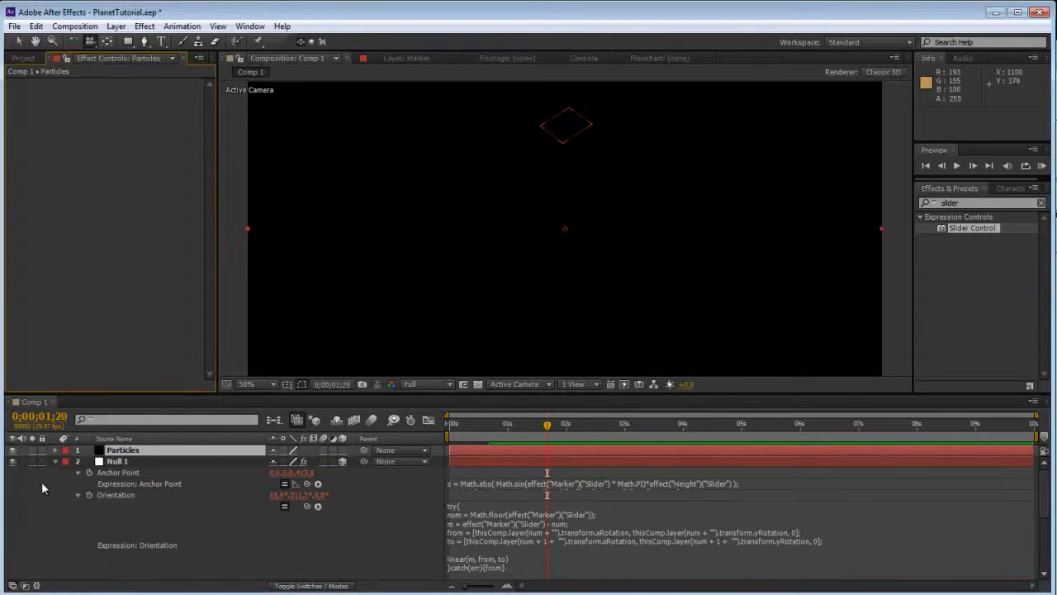
Step: Collapse the expanded layers, search the effects for "part" and apply Trapcode Particular to the Particles layer
{"action": "left_click", "coordinate": [55, 461]}
{"action": "left_click", "coordinate": [55, 506]}
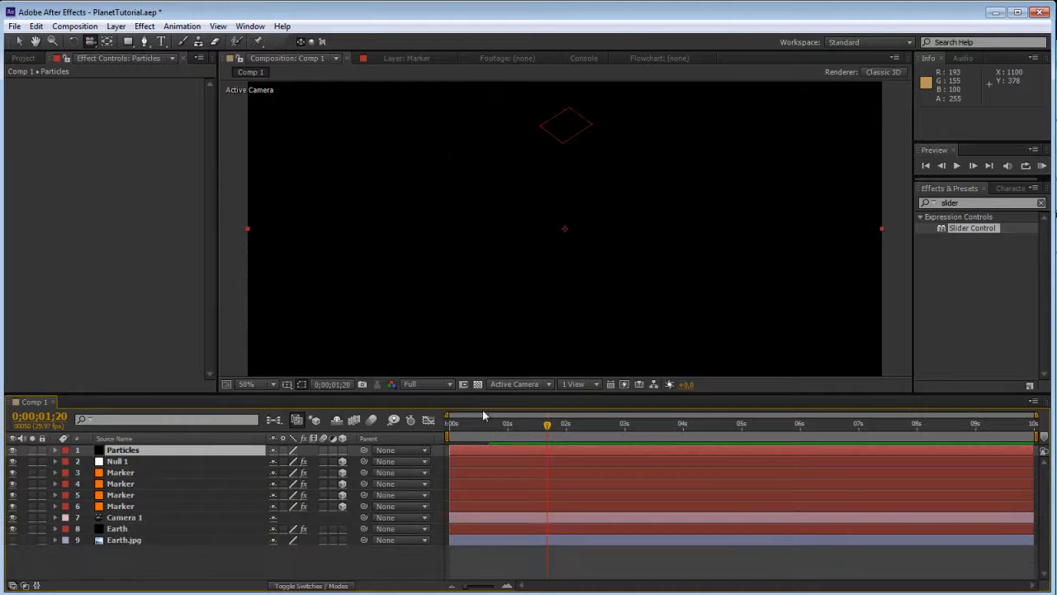
{"action": "left_click", "coordinate": [958, 203]}
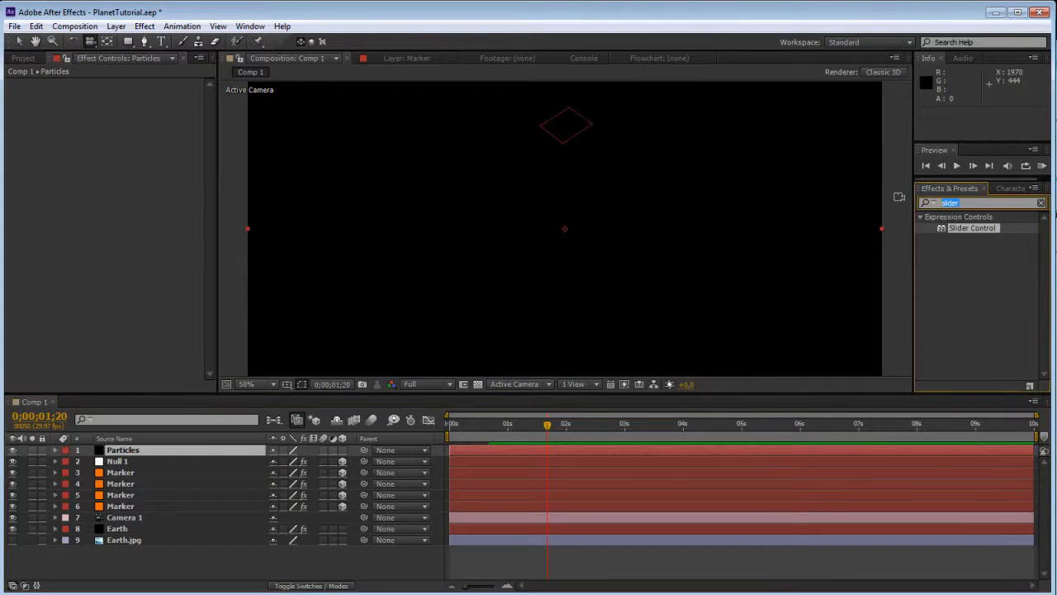
{"action": "type", "text": "part"}
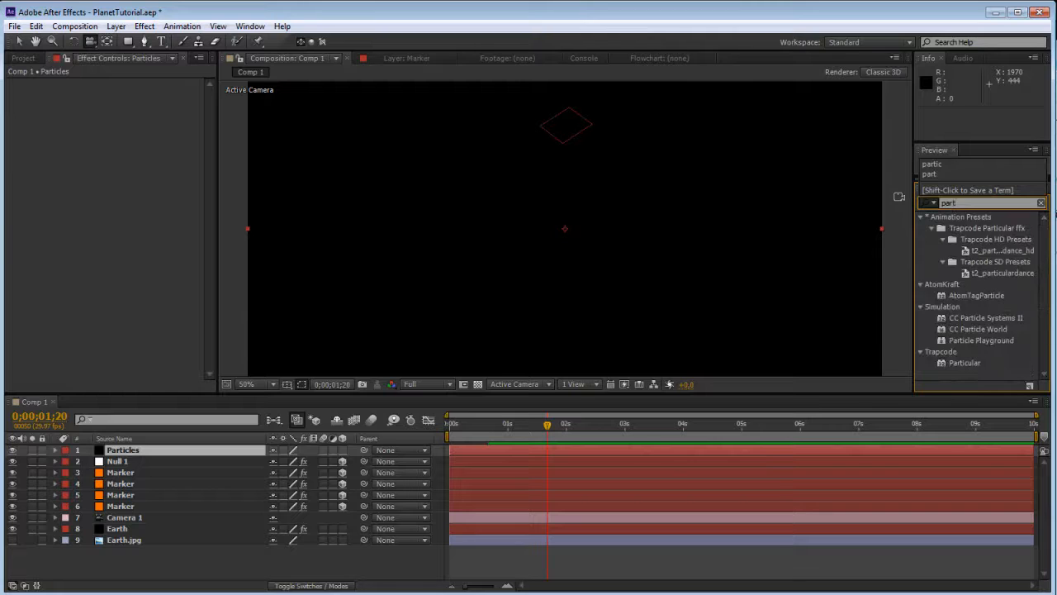
{"action": "left_click_drag", "start_coordinate": [962, 363], "coordinate": [734, 307]}
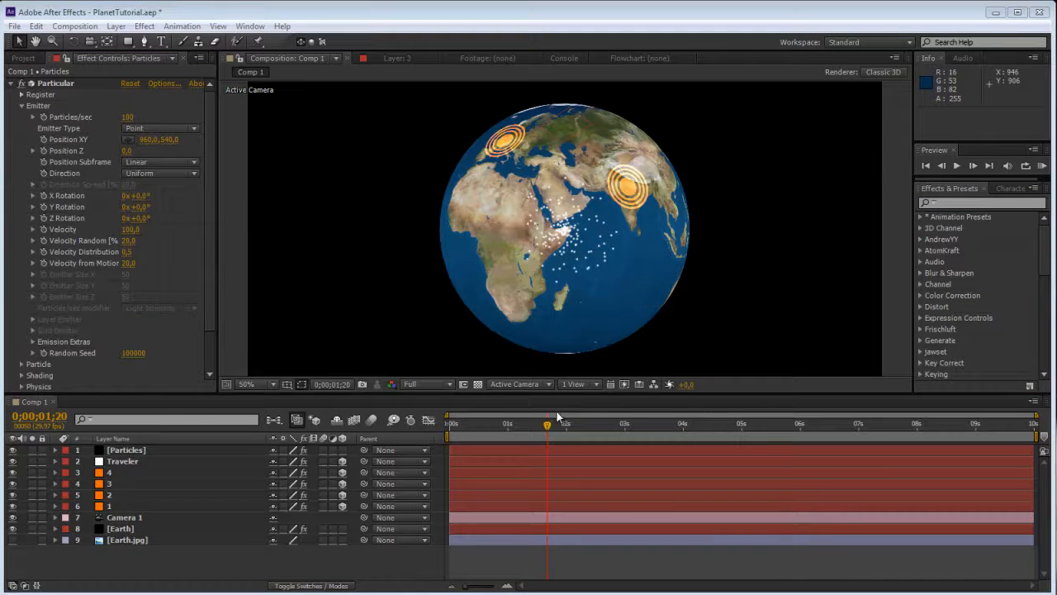
Step: Add an expression to Particular's emitter Position XY that links p = thisComp.layer("Traveler"), and dismiss the alert
{"action": "left_click", "coordinate": [153, 463]}
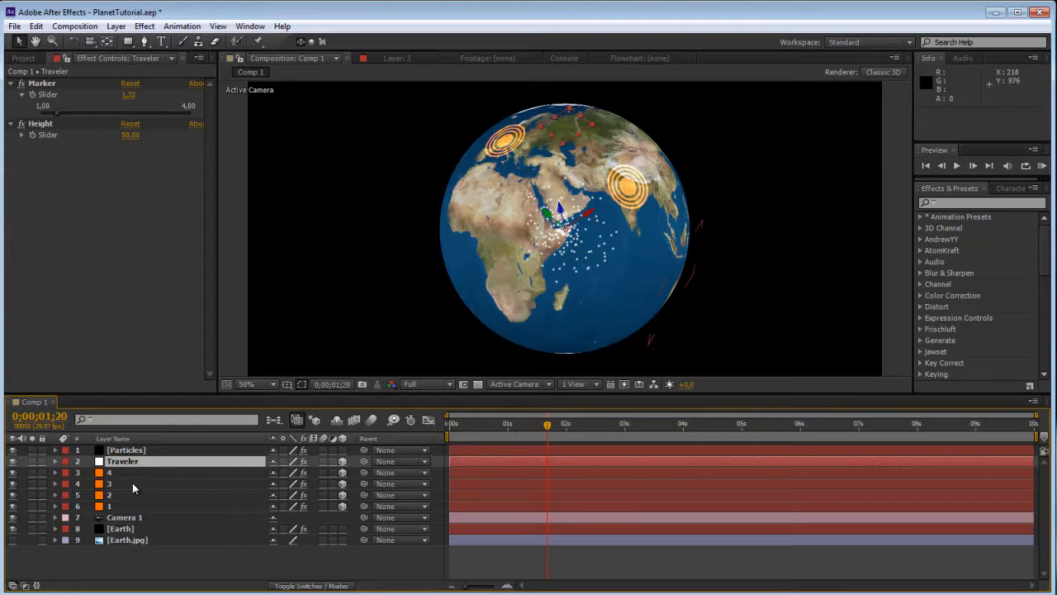
{"action": "left_click", "coordinate": [133, 451]}
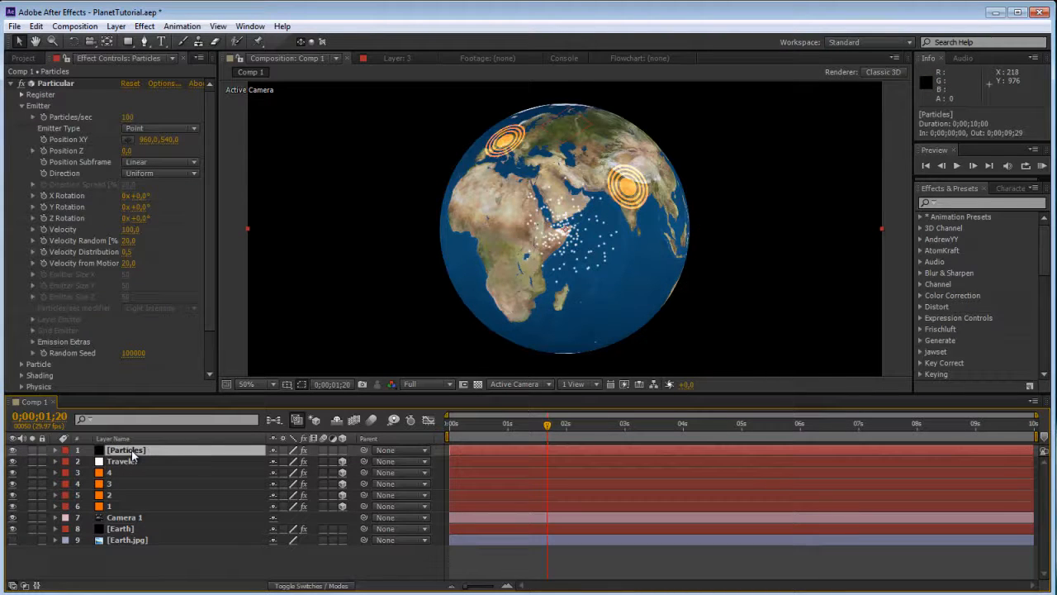
{"action": "left_click", "coordinate": [44, 139], "text": "alt"}
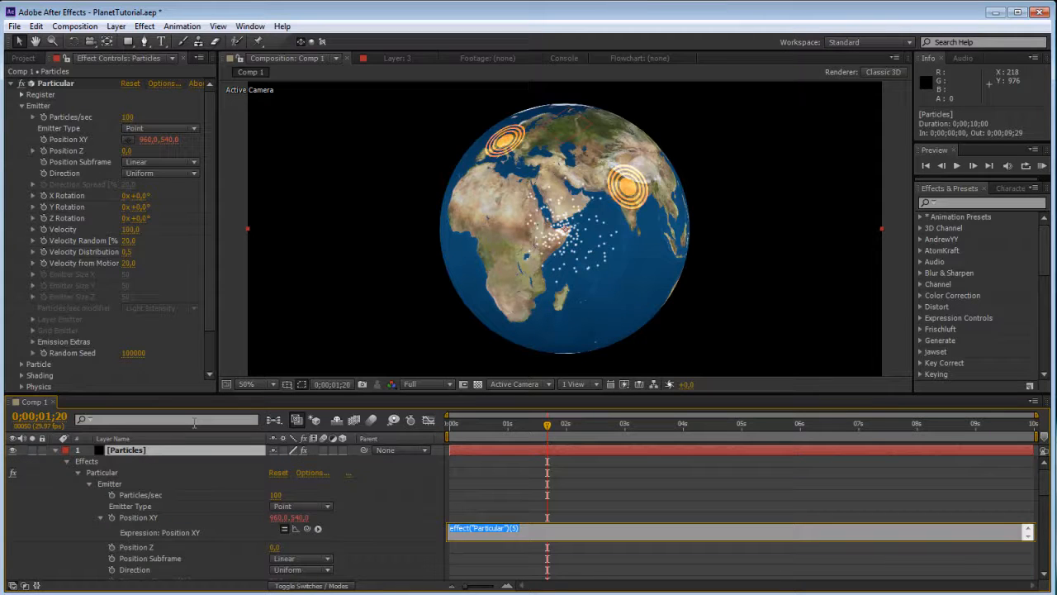
{"action": "type", "text": "p ="}
{"action": "mouse_move", "coordinate": [316, 530]}
{"action": "left_mouse_down"}
{"action": "mouse_move", "coordinate": [174, 585]}
{"action": "mouse_move", "coordinate": [176, 570]}
{"action": "left_mouse_up"}
{"action": "left_click", "coordinate": [485, 463]}
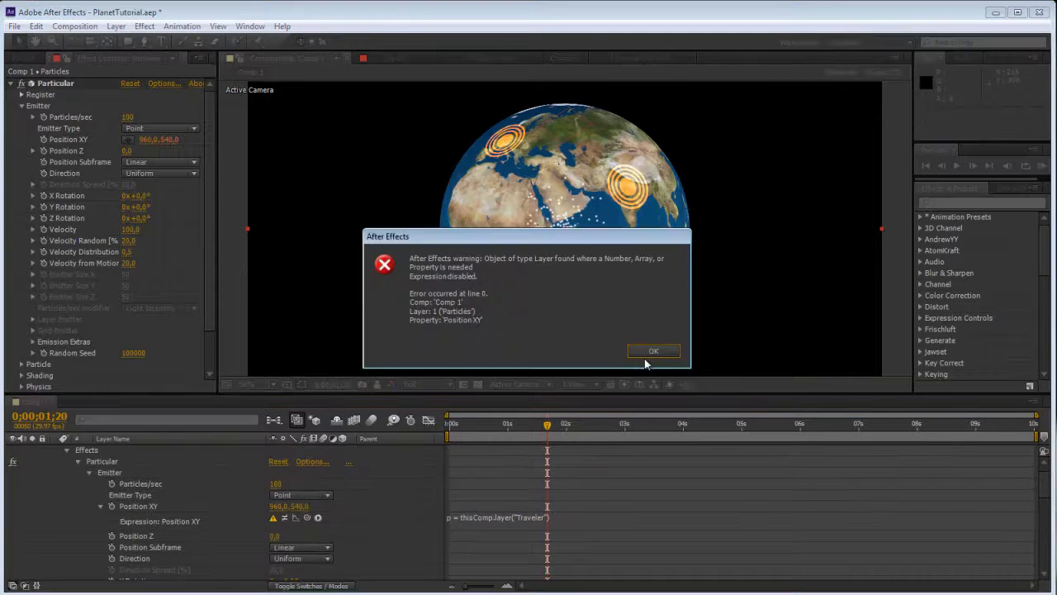
{"action": "left_click", "coordinate": [648, 351]}
Step: Append .toWorld([0,0,0]); to the Traveler reference in the Position XY expression
{"action": "left_click", "coordinate": [556, 517]}
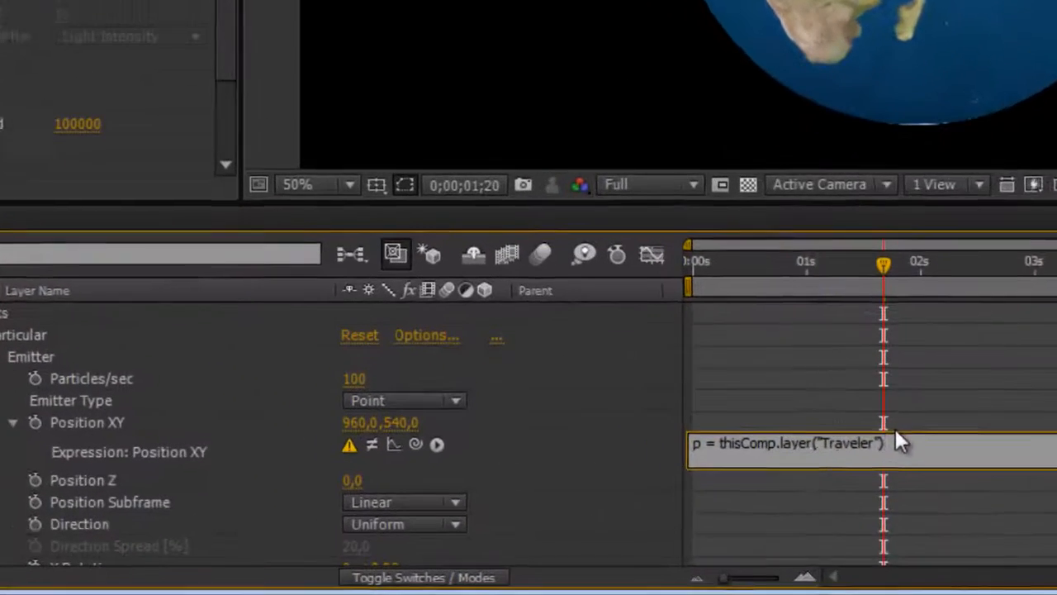
{"action": "type", "text": "."}
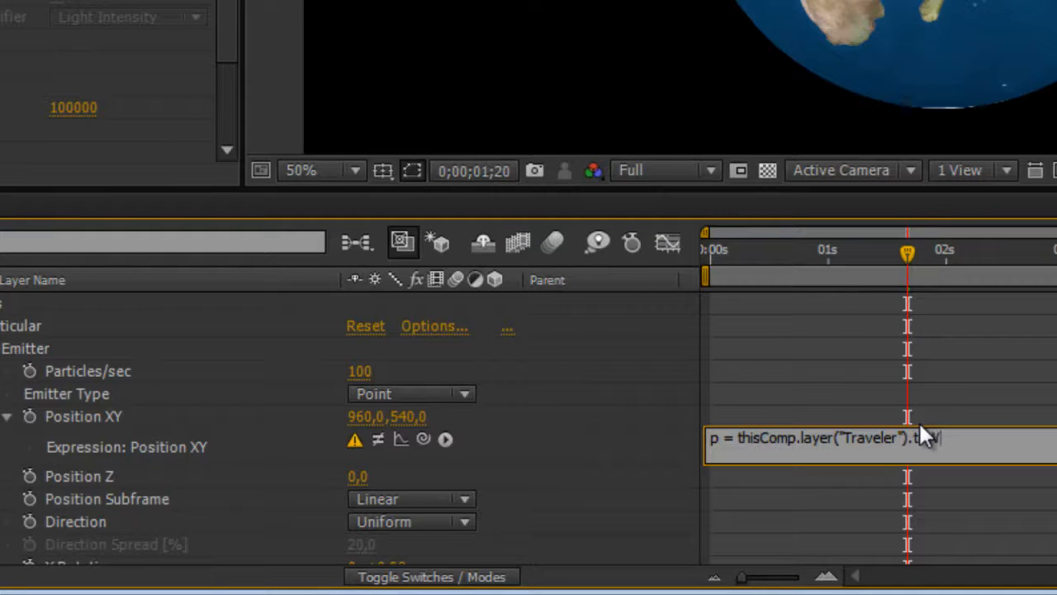
{"action": "type", "text": "toWord"}
{"action": "key", "text": "BackSpace"}
{"action": "key", "text": "BackSpace"}
{"action": "type", "text": "lrd"}
{"action": "type", "text": "ld"}
{"action": "type", "text": "90"}
{"action": "type", "text": "()"}
{"action": "type", "text": "0,0,"}
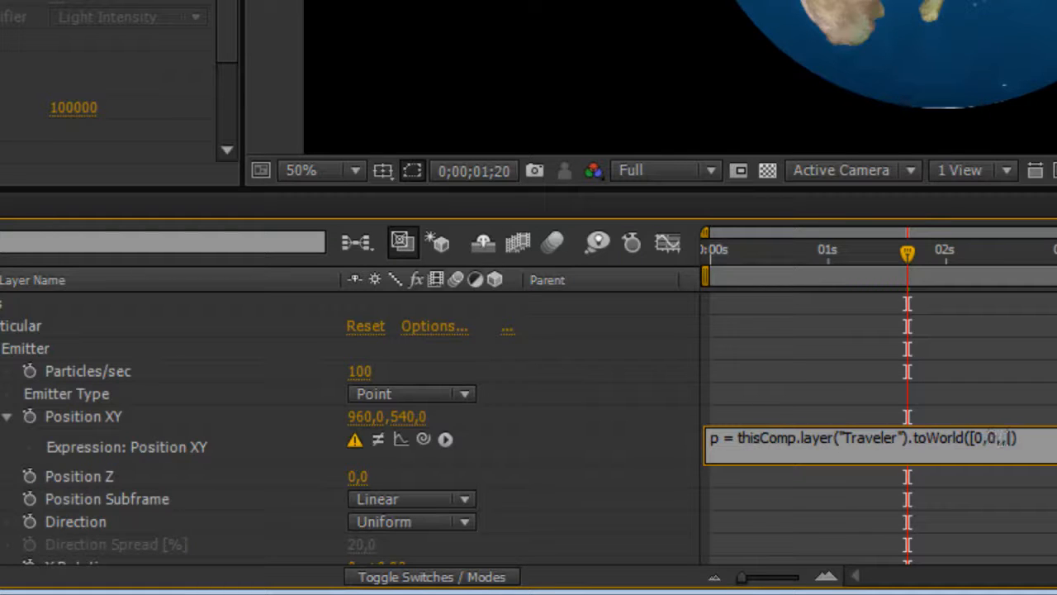
{"action": "type", "text": "0"}
{"action": "left_click_drag", "start_coordinate": [1009, 464], "coordinate": [1009, 494]}
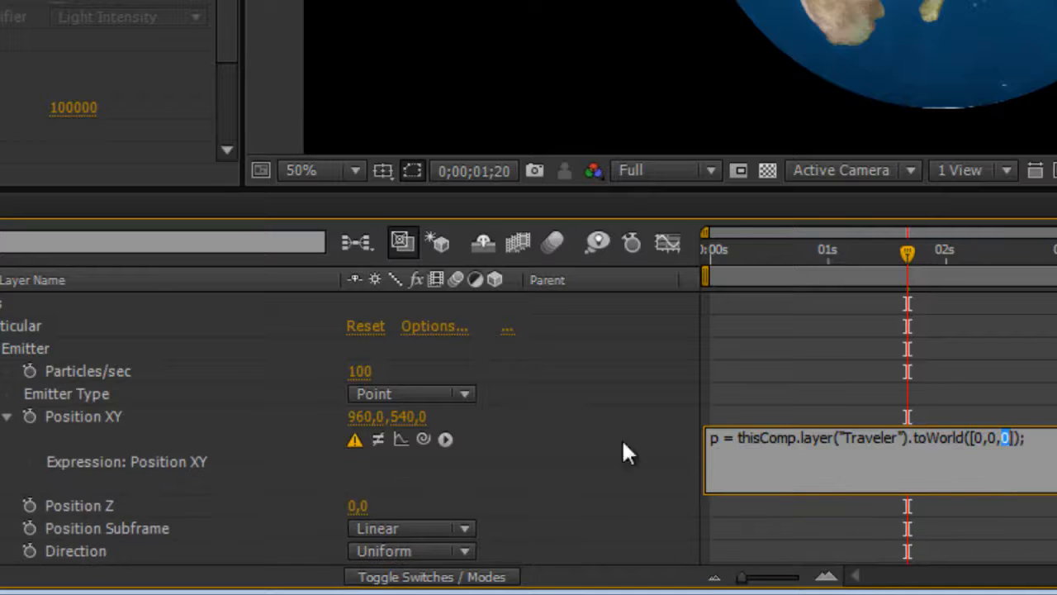
Step: Add [p[0], p[1]] as the result line of the Position XY expression and apply it
{"action": "left_click", "coordinate": [1045, 463]}
{"action": "key", "text": "Return"}
{"action": "type", "text": "[]"}
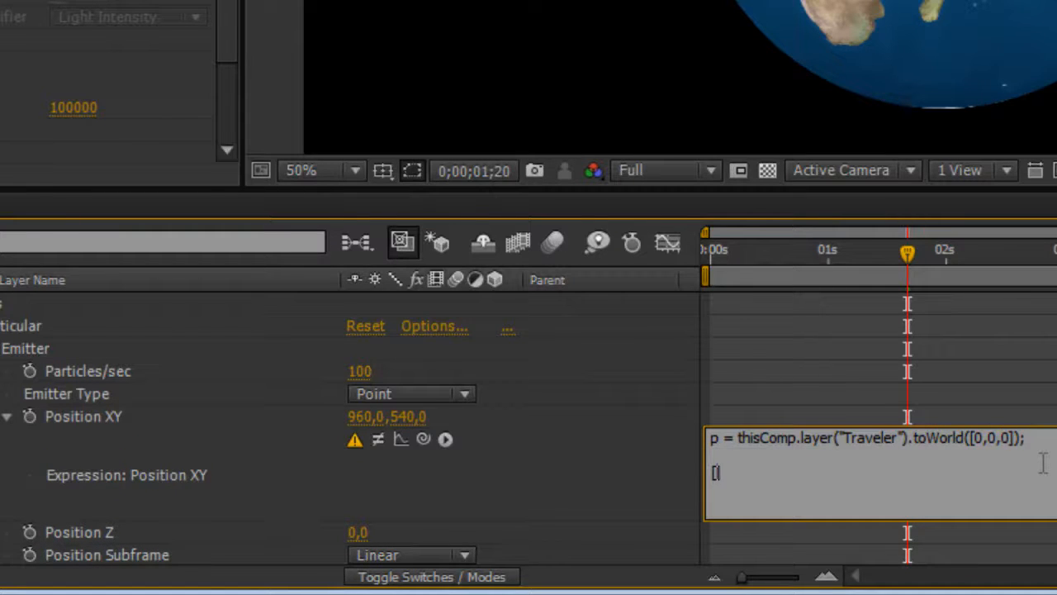
{"action": "type", "text": "p[0], p[2"}
{"action": "left_click", "coordinate": [800, 355]}
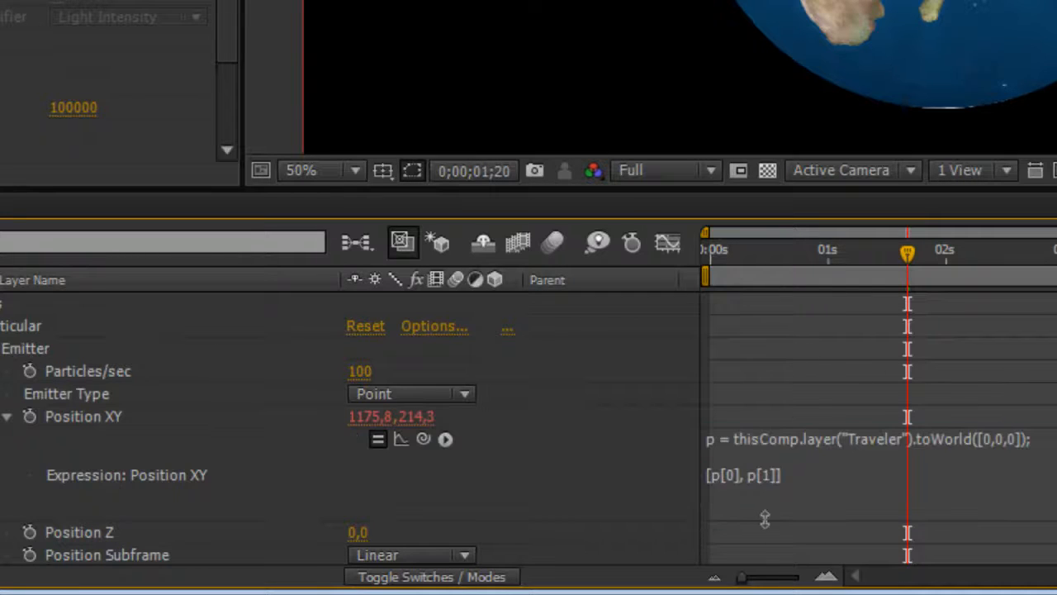
Step: Copy the p = thisComp.layer("Traveler").toWorld([0,0,0]); line into a new Position Z expression and end it with p[2]
{"action": "left_click", "coordinate": [741, 439]}
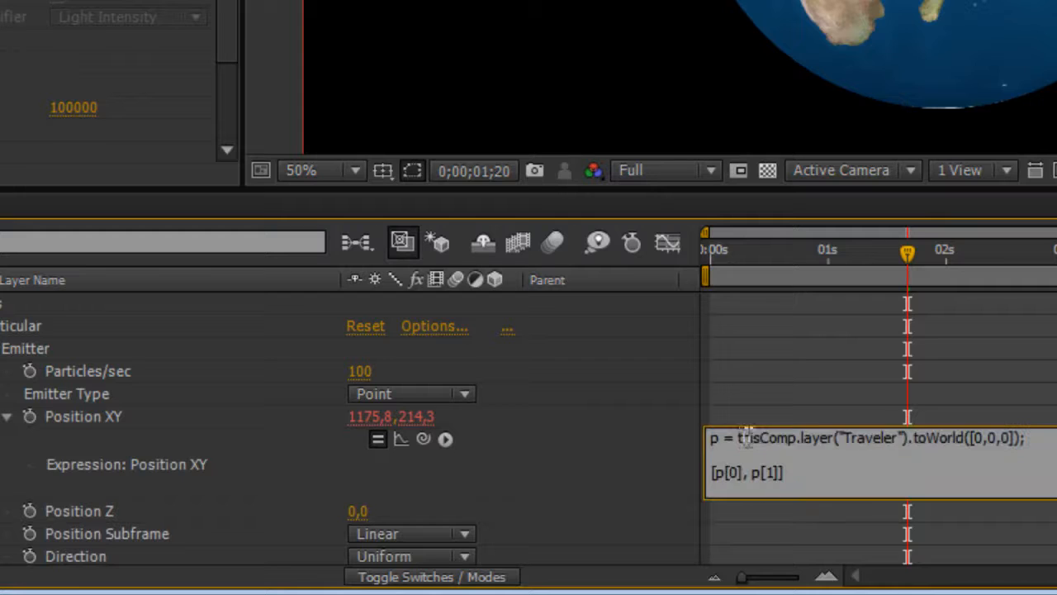
{"action": "left_click_drag", "start_coordinate": [737, 439], "coordinate": [692, 442]}
{"action": "key", "text": "ctrl+c"}
{"action": "left_click", "coordinate": [750, 453]}
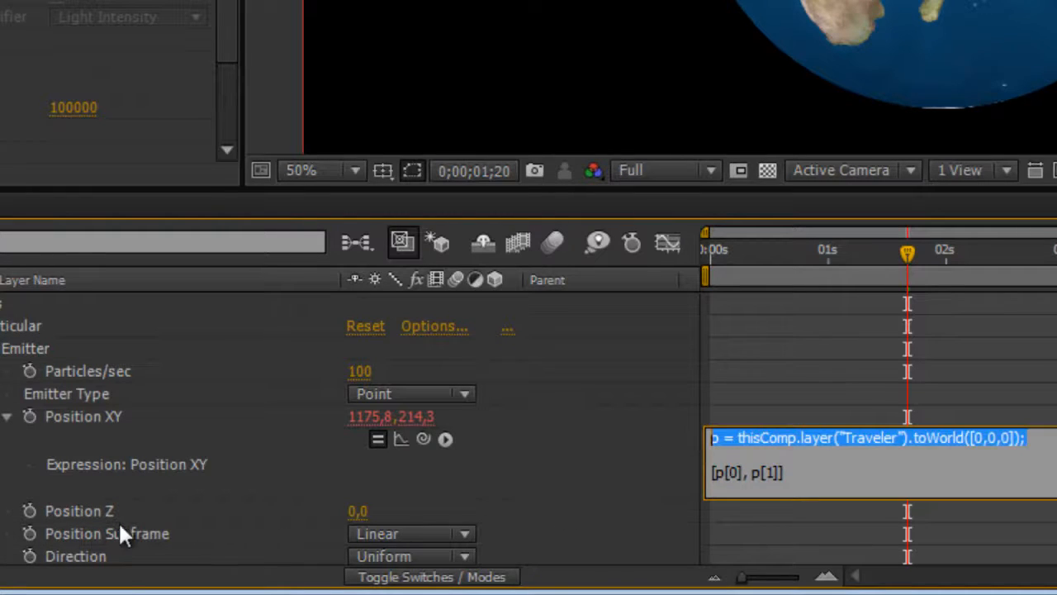
{"action": "left_click", "coordinate": [30, 507], "text": "alt"}
{"action": "key", "text": "ctrl+v"}
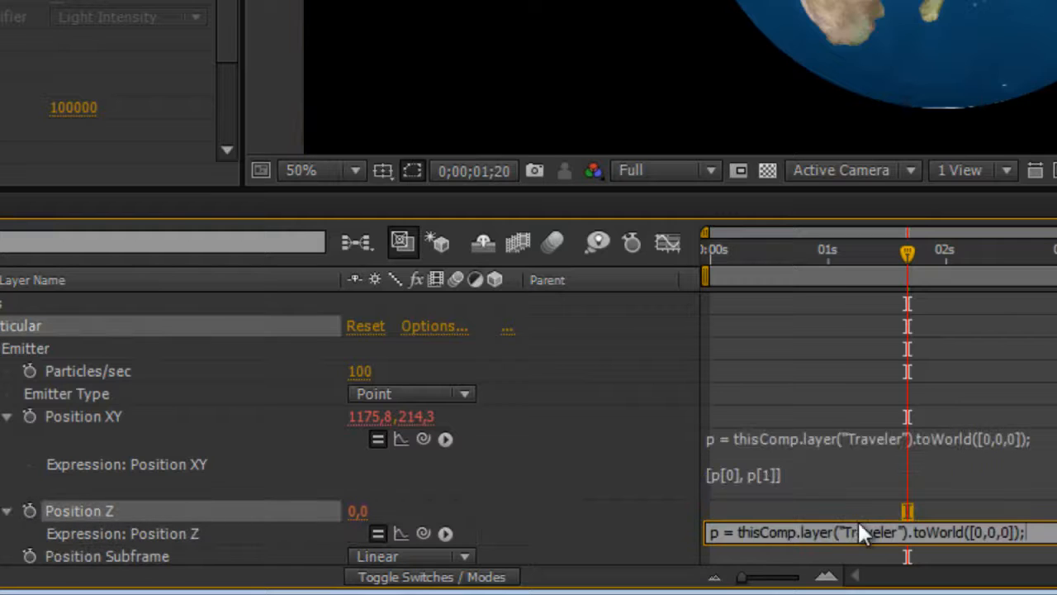
{"action": "left_click_drag", "start_coordinate": [845, 545], "coordinate": [850, 580]}
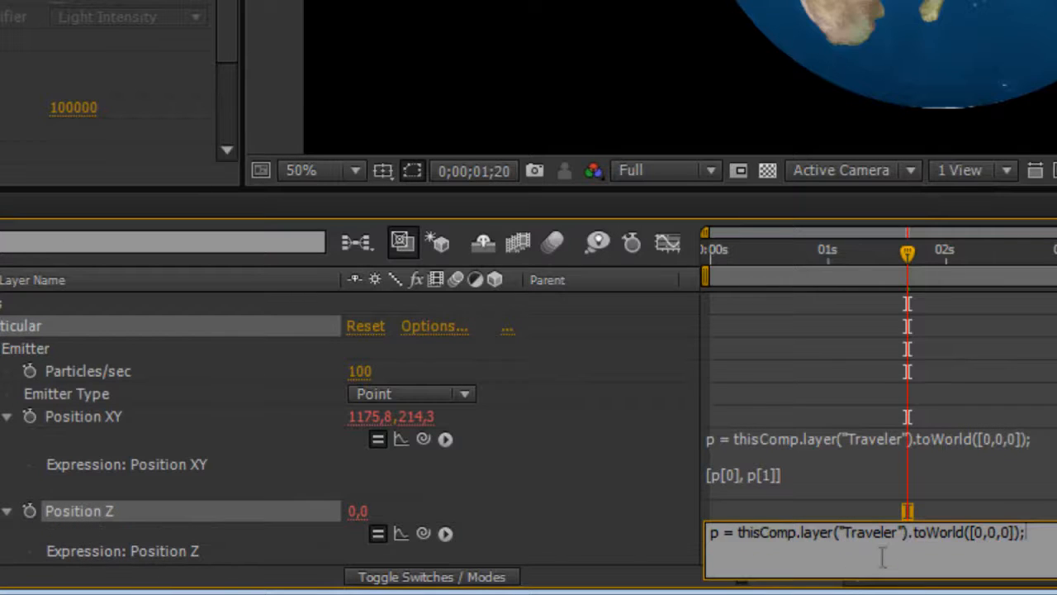
{"action": "key", "text": "Return"}
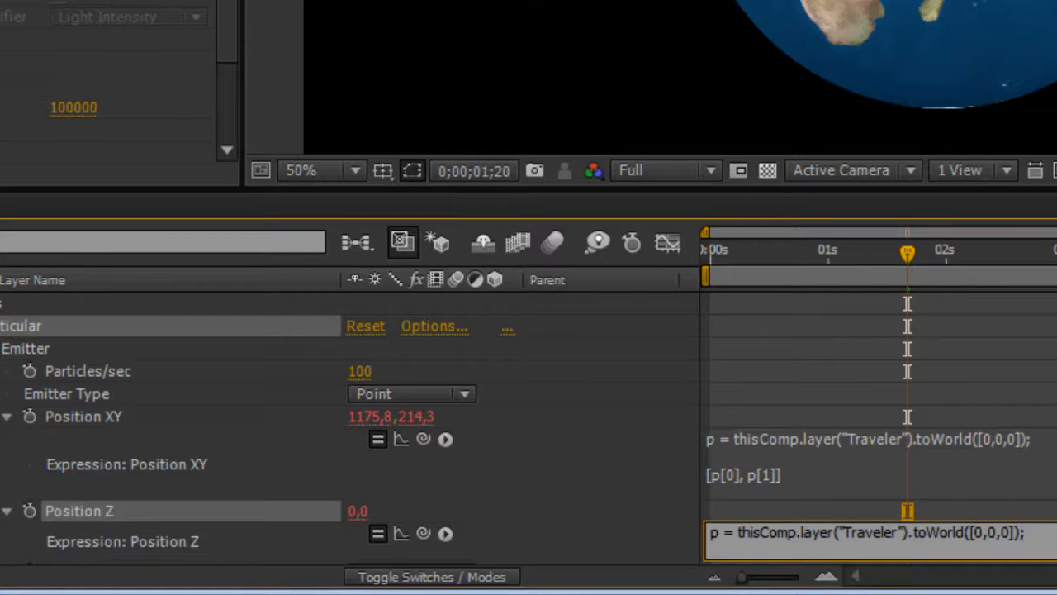
{"action": "type", "text": "p[]"}
{"action": "type", "text": "2"}
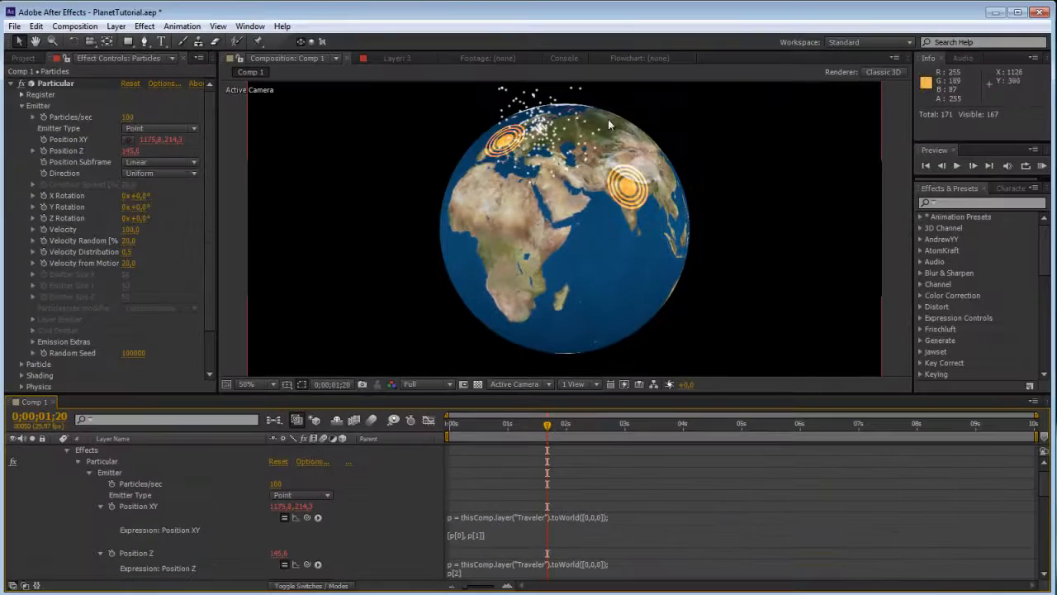
Step: Move the current time to 0;00;01;28 and set the Traveler's Marker slider to 1.00
{"action": "mouse_move", "coordinate": [547, 424]}
{"action": "left_mouse_down"}
{"action": "mouse_move", "coordinate": [580, 426]}
{"action": "mouse_move", "coordinate": [565, 428]}
{"action": "left_mouse_up"}
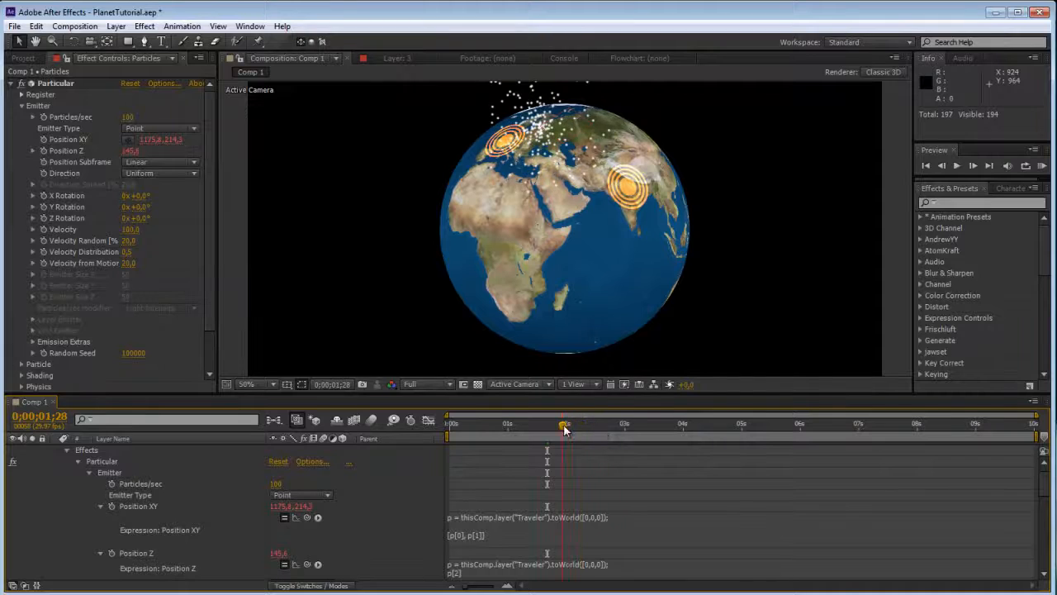
{"action": "scroll", "coordinate": [125, 495], "scroll_direction": "up", "scroll_amount": 1}
{"action": "left_click", "coordinate": [56, 450]}
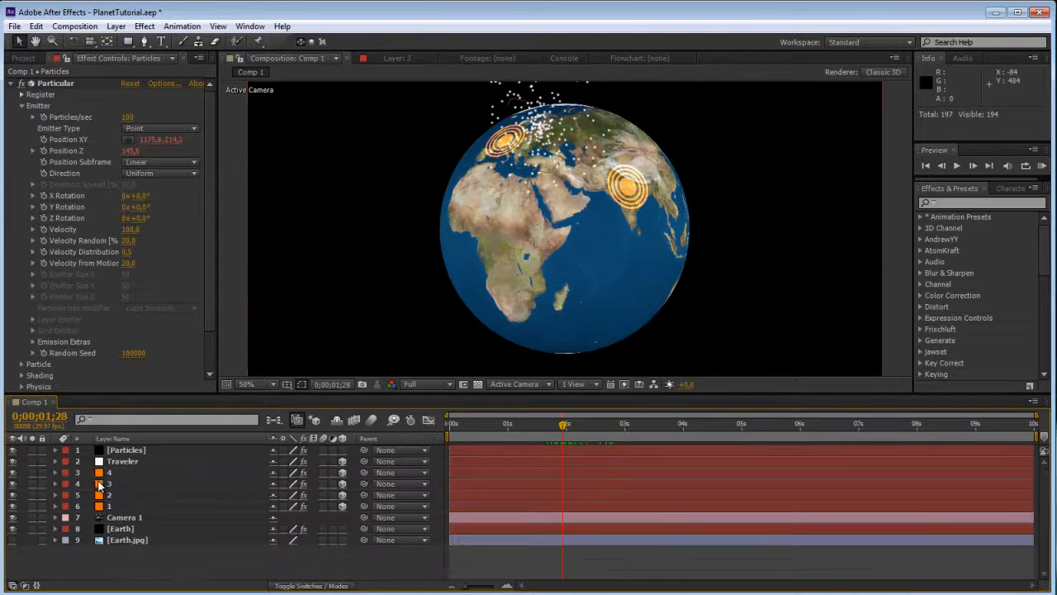
{"action": "left_click", "coordinate": [120, 461]}
{"action": "mouse_move", "coordinate": [58, 115]}
{"action": "left_mouse_down"}
{"action": "mouse_move", "coordinate": [33, 115]}
{"action": "mouse_move", "coordinate": [33, 99]}
{"action": "left_mouse_up"}
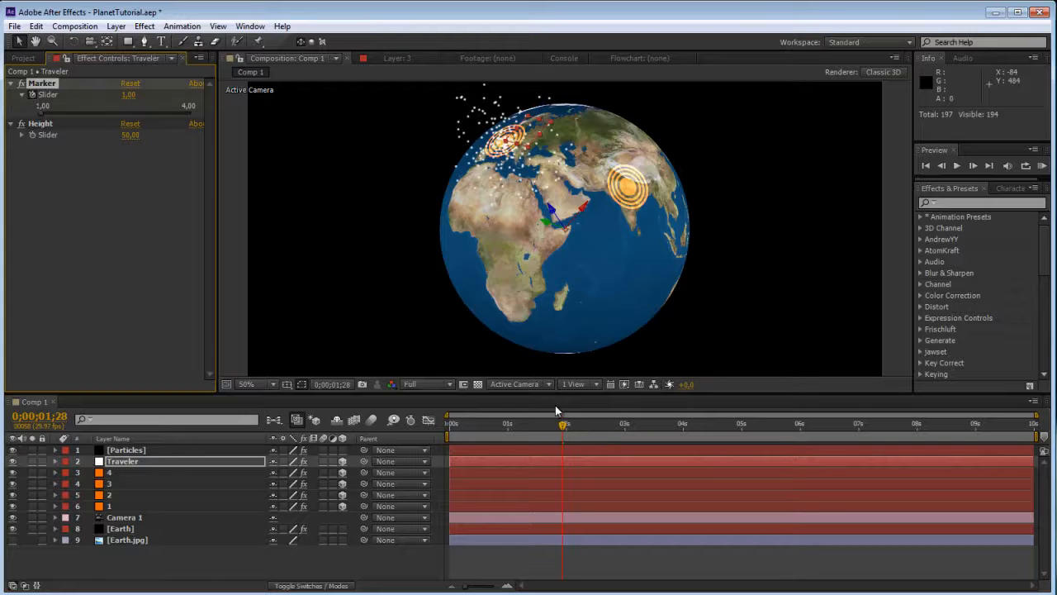
Step: Move the Traveler's Marker slider keyframe to 0;00;00;00 and set the slider to 4.00 at 0;00;01;28
{"action": "key", "text": "u"}
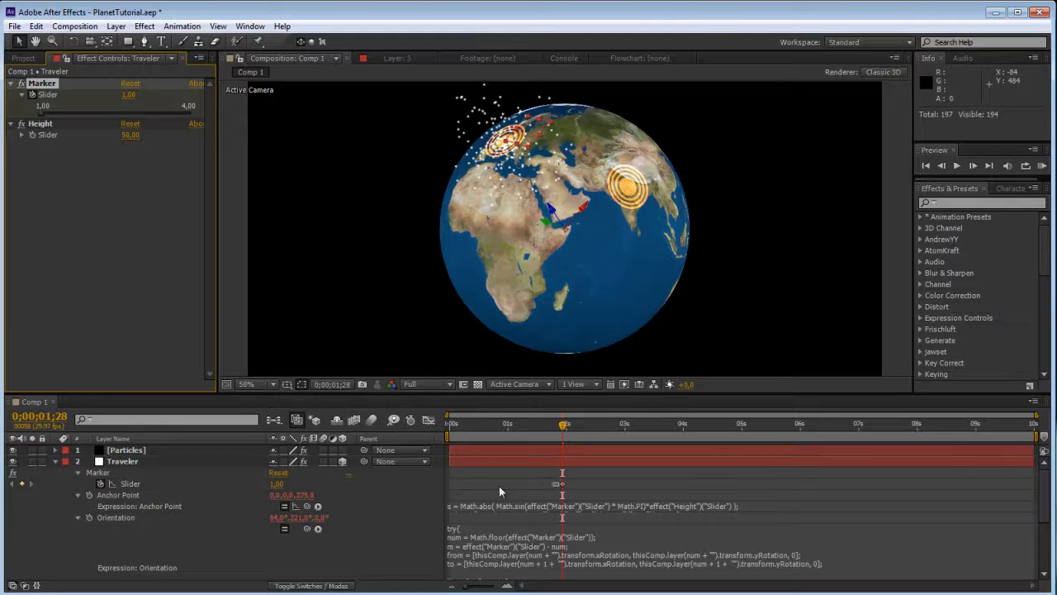
{"action": "left_click", "coordinate": [547, 480]}
{"action": "left_click_drag", "start_coordinate": [563, 484], "coordinate": [459, 484]}
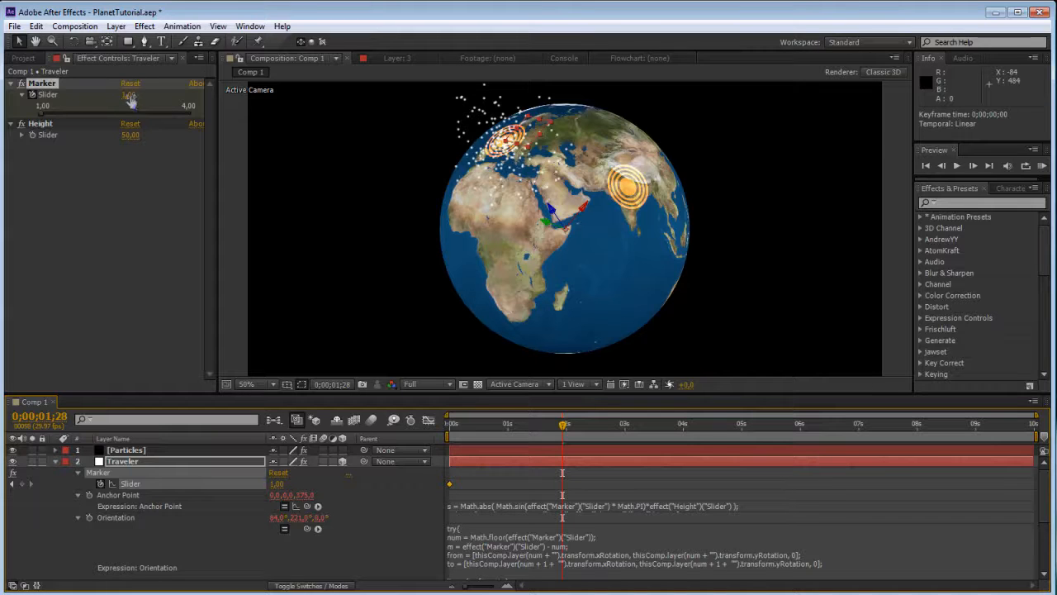
{"action": "left_click_drag", "start_coordinate": [128, 94], "coordinate": [240, 117]}
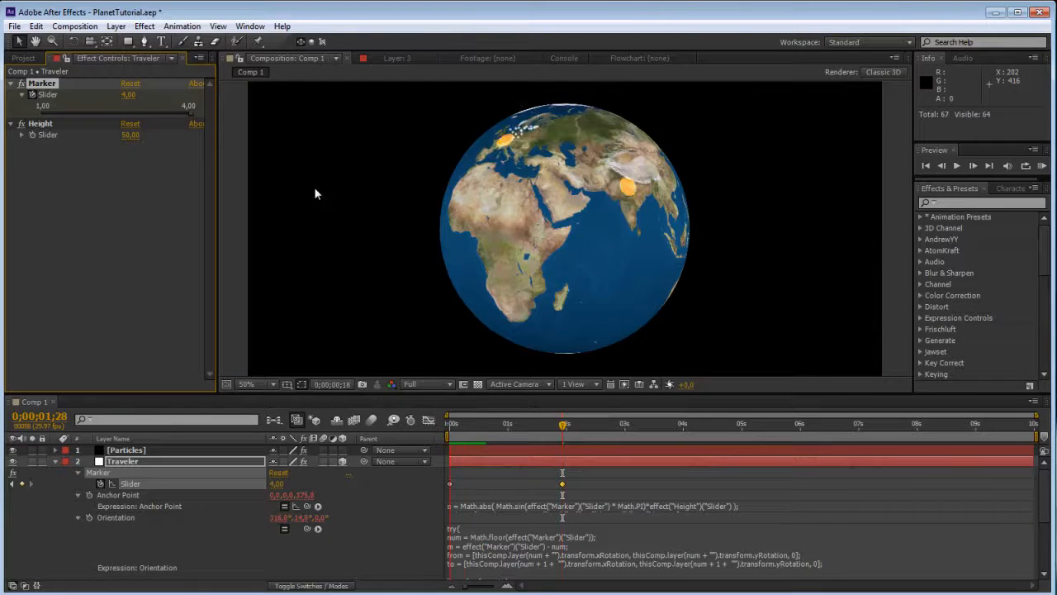
Step: Move the second Marker slider keyframe to 0;00;02;29 and review the particle motion back to 0;00;00;21
{"action": "left_click", "coordinate": [624, 423]}
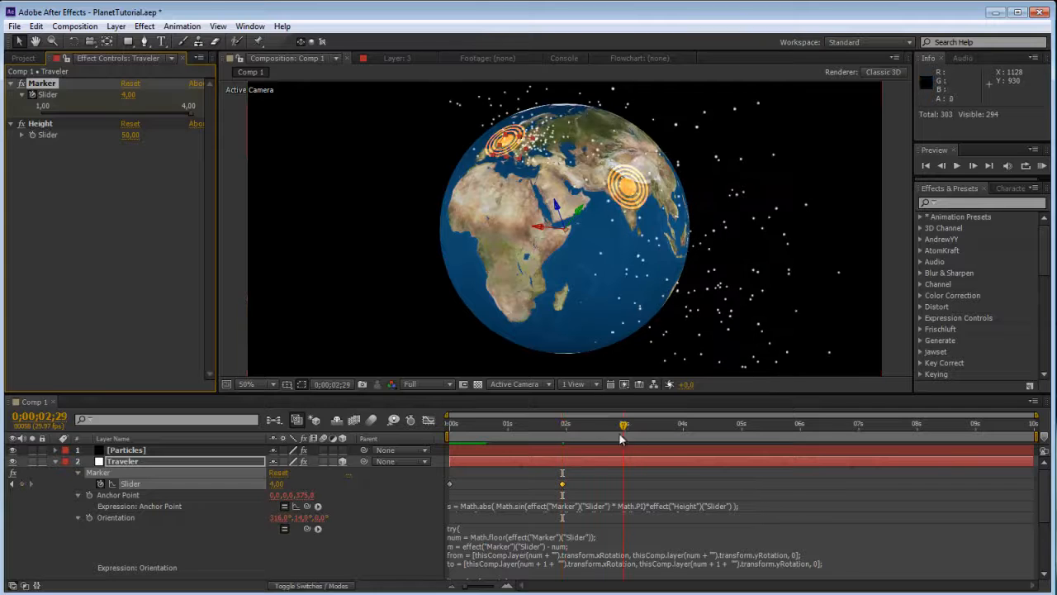
{"action": "left_click_drag", "start_coordinate": [562, 486], "coordinate": [624, 484]}
{"action": "mouse_move", "coordinate": [624, 424]}
{"action": "left_mouse_down"}
{"action": "mouse_move", "coordinate": [483, 429]}
{"action": "mouse_move", "coordinate": [625, 420]}
{"action": "mouse_move", "coordinate": [491, 425]}
{"action": "left_mouse_up"}
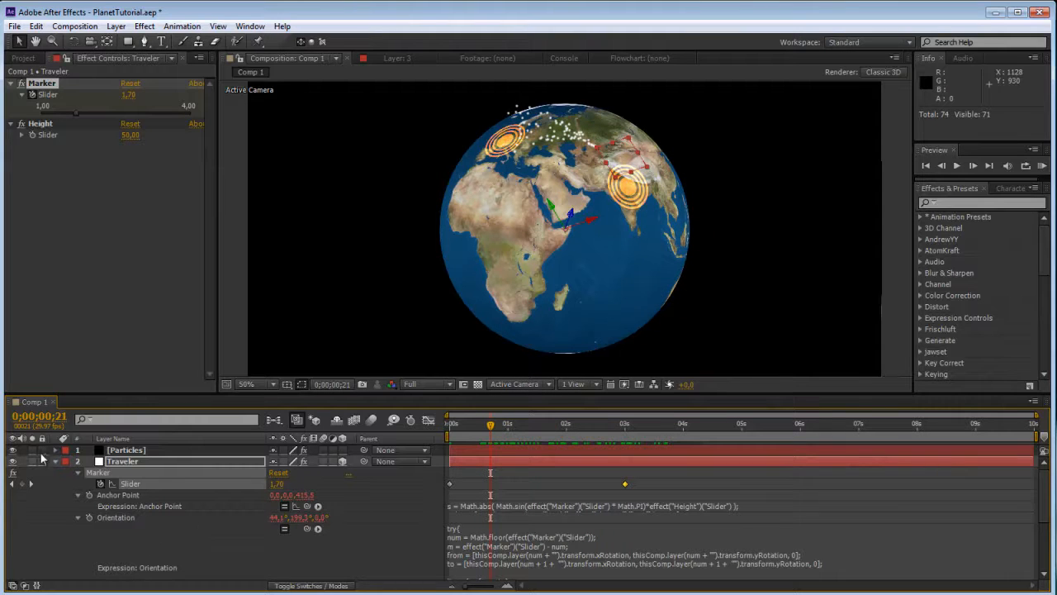
{"action": "left_click", "coordinate": [54, 463]}
{"action": "left_click", "coordinate": [55, 462]}
Step: Set the Particles emitter's Velocity, Velocity Random, Velocity Distribution and Velocity from Motion to 0 and preview the trail
{"action": "left_click", "coordinate": [118, 450]}
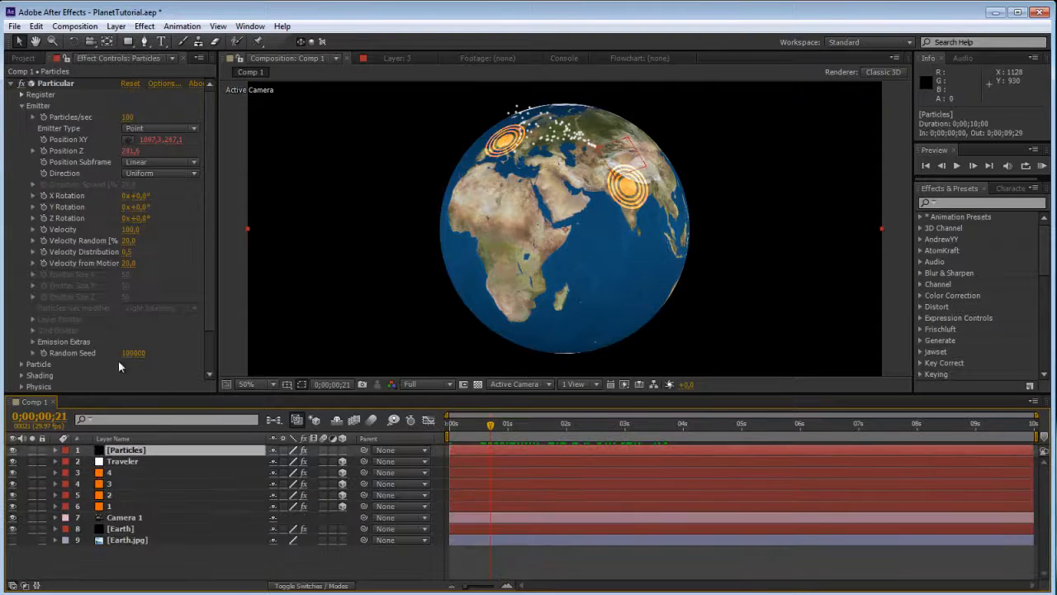
{"action": "left_click", "coordinate": [128, 229]}
{"action": "type", "text": "0"}
{"action": "key", "text": "Tab"}
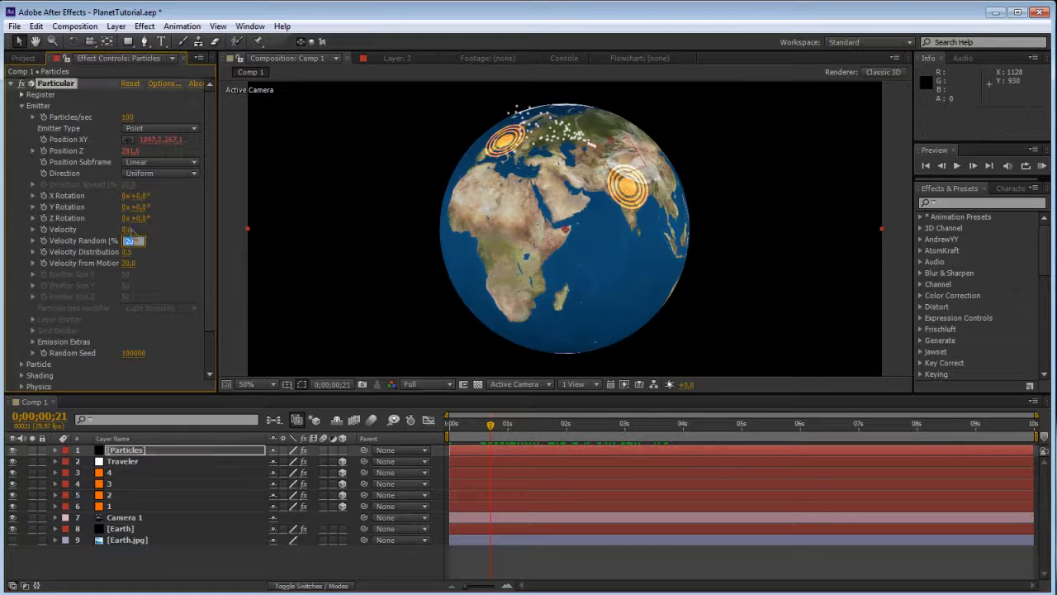
{"action": "type", "text": "0"}
{"action": "key", "text": "Tab"}
{"action": "type", "text": "0"}
{"action": "key", "text": "Tab"}
{"action": "type", "text": "0"}
{"action": "key", "text": "Return"}
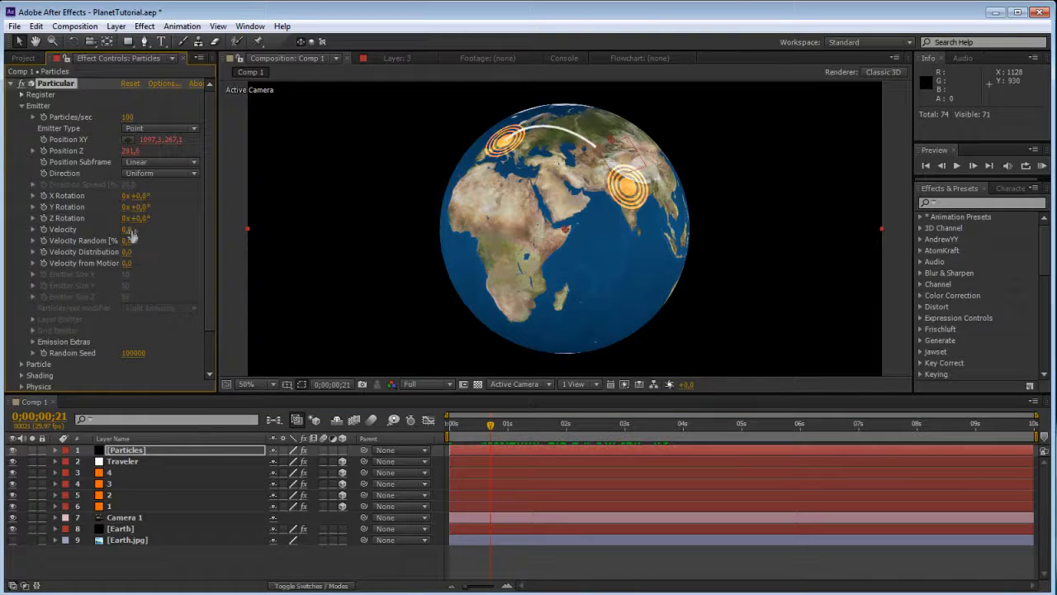
{"action": "key", "text": "space"}
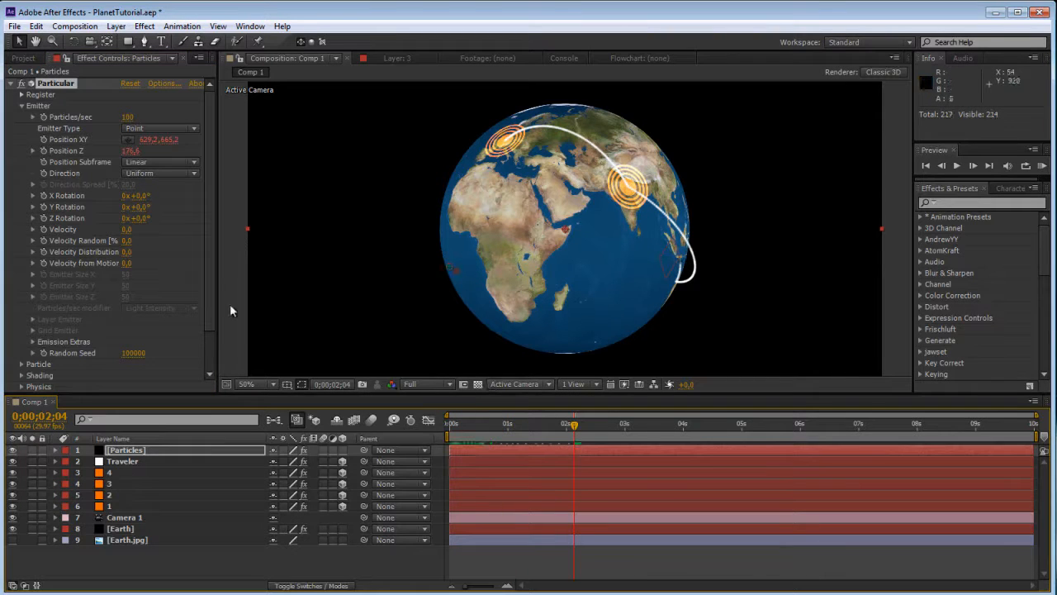
Step: Set the particle life to 10 seconds in the Particular particle settings
{"action": "scroll", "coordinate": [99, 313], "scroll_direction": "down", "scroll_amount": 3}
{"action": "left_click", "coordinate": [22, 319]}
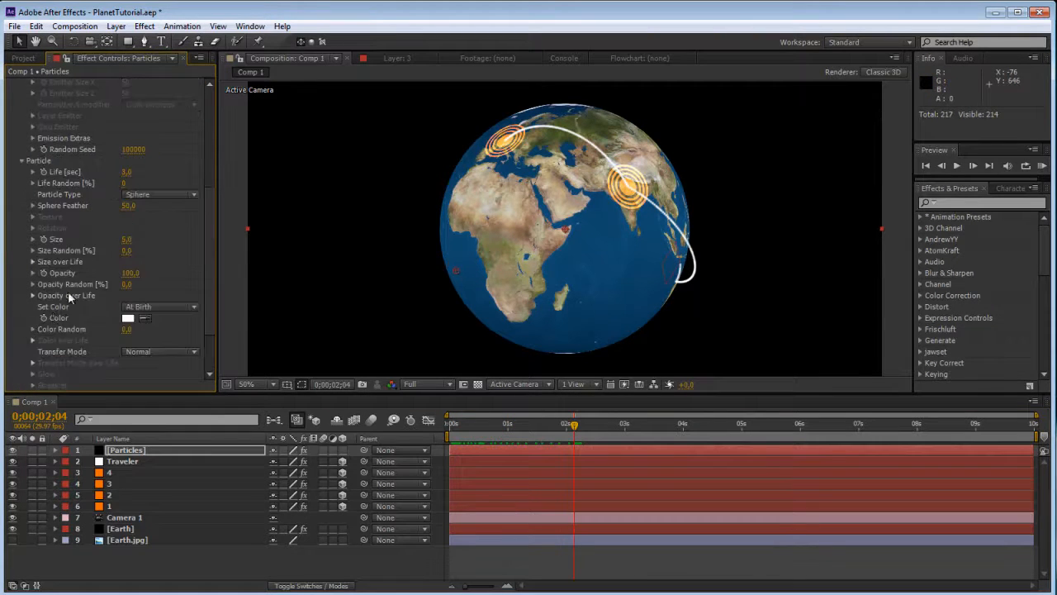
{"action": "left_click", "coordinate": [125, 171]}
{"action": "type", "text": "3"}
{"action": "key", "text": "Return"}
{"action": "left_click", "coordinate": [126, 172]}
{"action": "type", "text": "10"}
{"action": "key", "text": "Return"}
Step: Change the Particular particle transfer mode to Add
{"action": "scroll", "coordinate": [213, 247], "scroll_direction": "up", "scroll_amount": 1}
{"action": "left_click", "coordinate": [134, 360]}
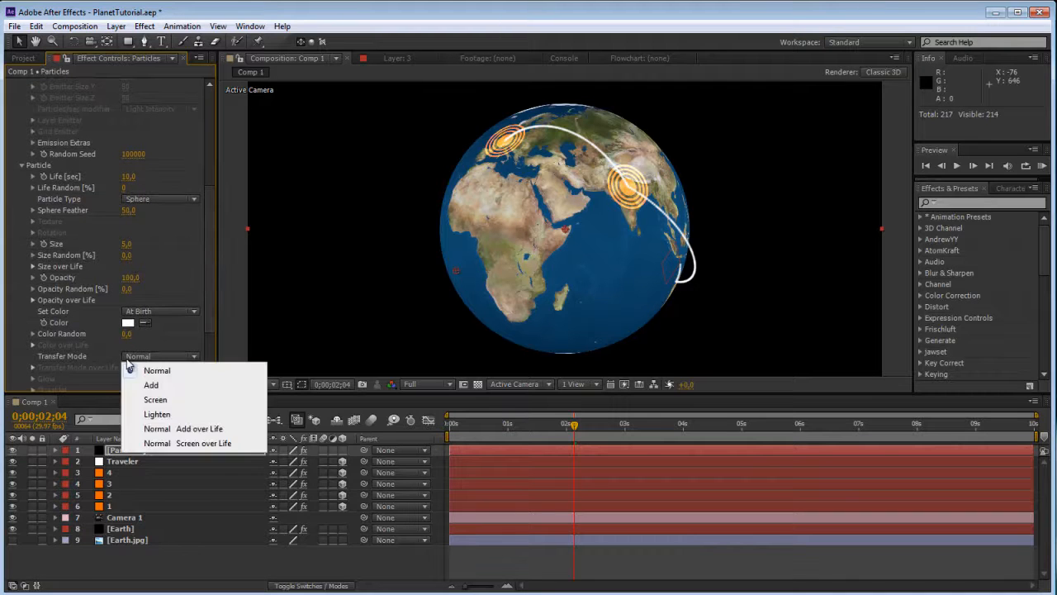
{"action": "left_click", "coordinate": [181, 383]}
{"action": "scroll", "coordinate": [215, 294], "scroll_direction": "down", "scroll_amount": 1}
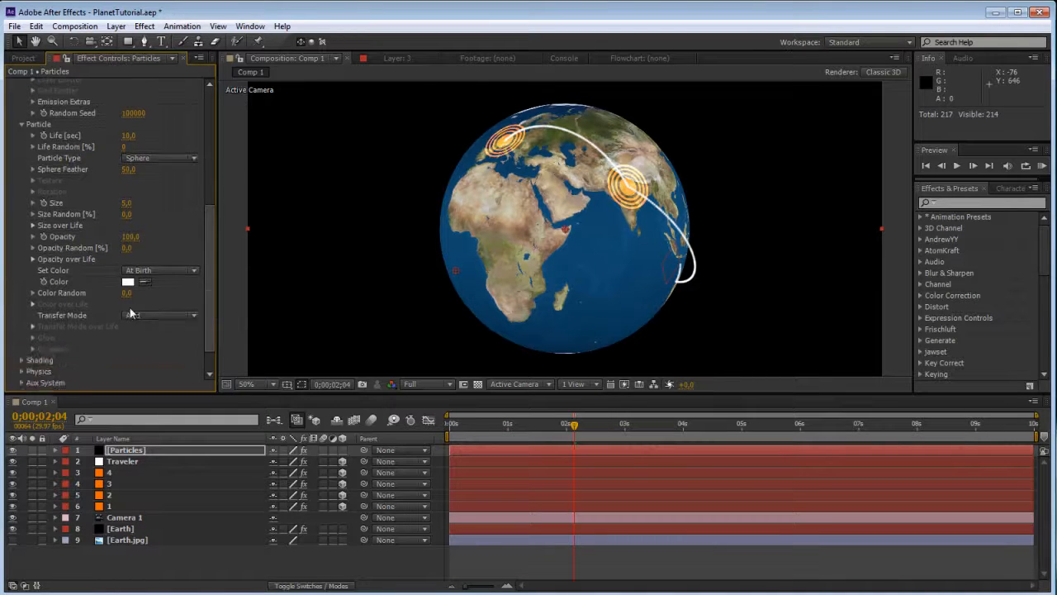
Step: Set the particle color to fully saturated orange, FF6600
{"action": "left_click", "coordinate": [127, 281]}
{"action": "left_click", "coordinate": [330, 500]}
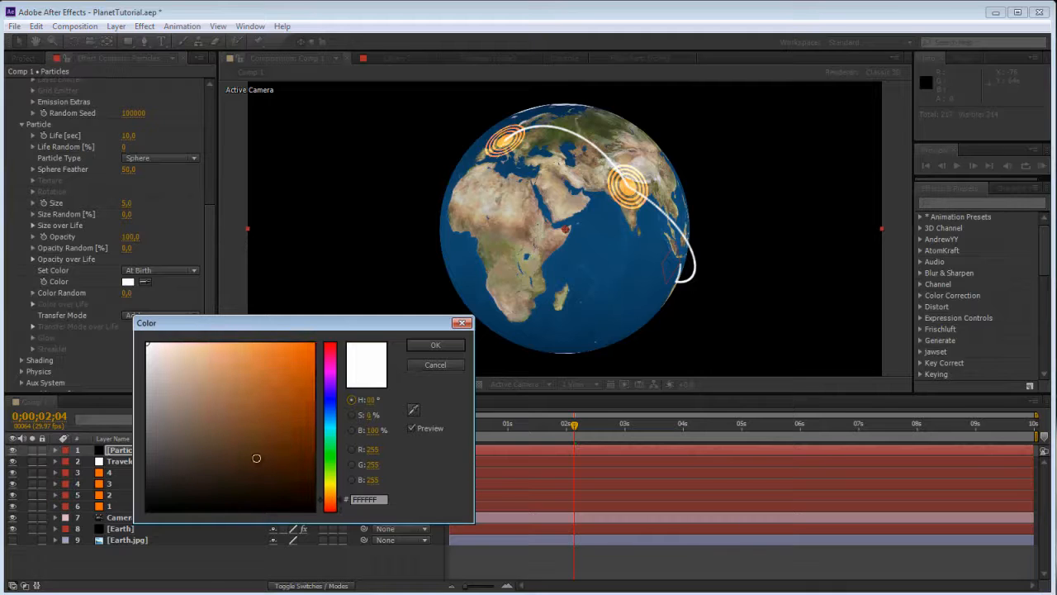
{"action": "left_click_drag", "start_coordinate": [257, 457], "coordinate": [312, 334]}
{"action": "key", "text": "Return"}
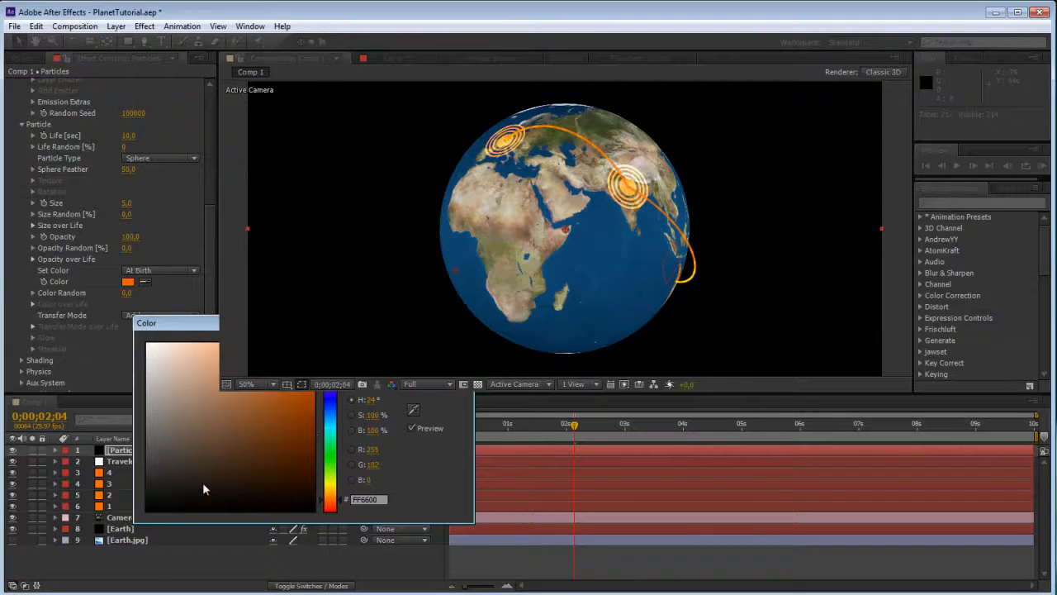
Step: Set the Particles layer's blending mode to Add
{"action": "left_click", "coordinate": [318, 585]}
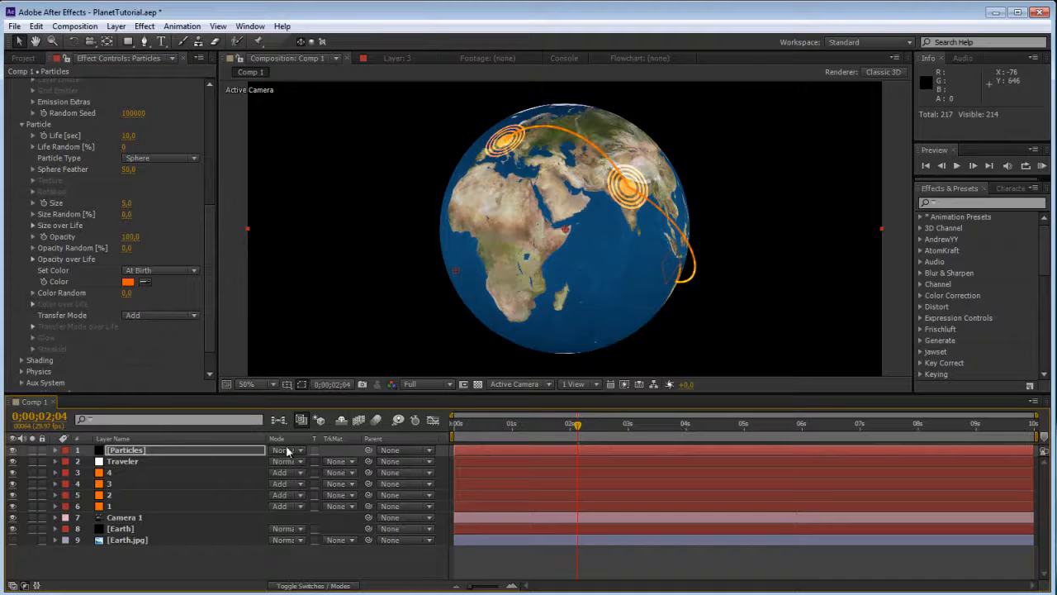
{"action": "left_click", "coordinate": [285, 450]}
{"action": "left_click", "coordinate": [347, 323]}
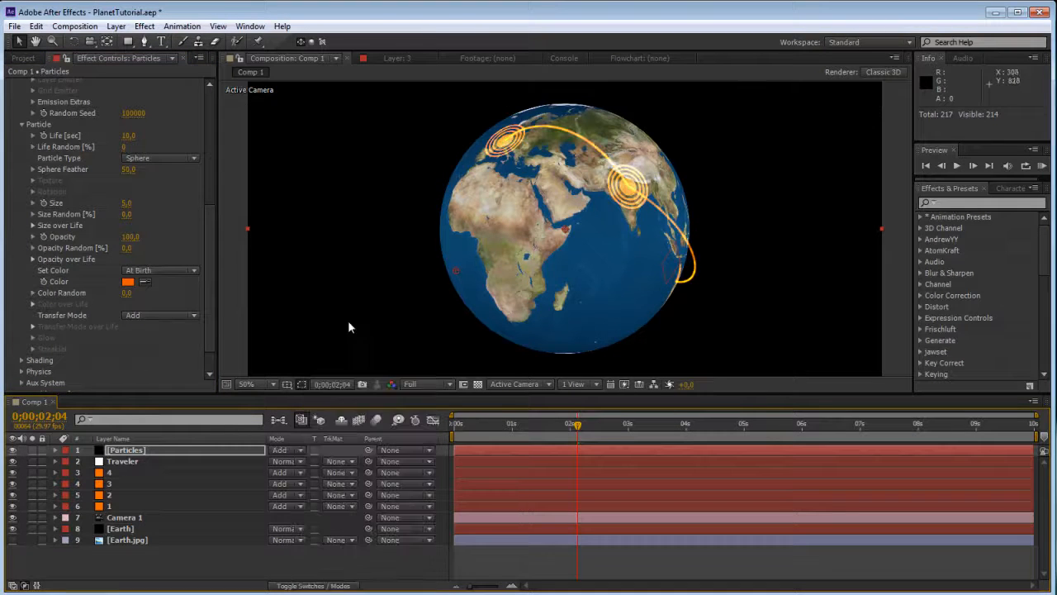
Step: Inspect the trail near India up close and set the emitter's Particles/sec to 500
{"action": "scroll", "coordinate": [499, 189], "scroll_direction": "up", "scroll_amount": 2}
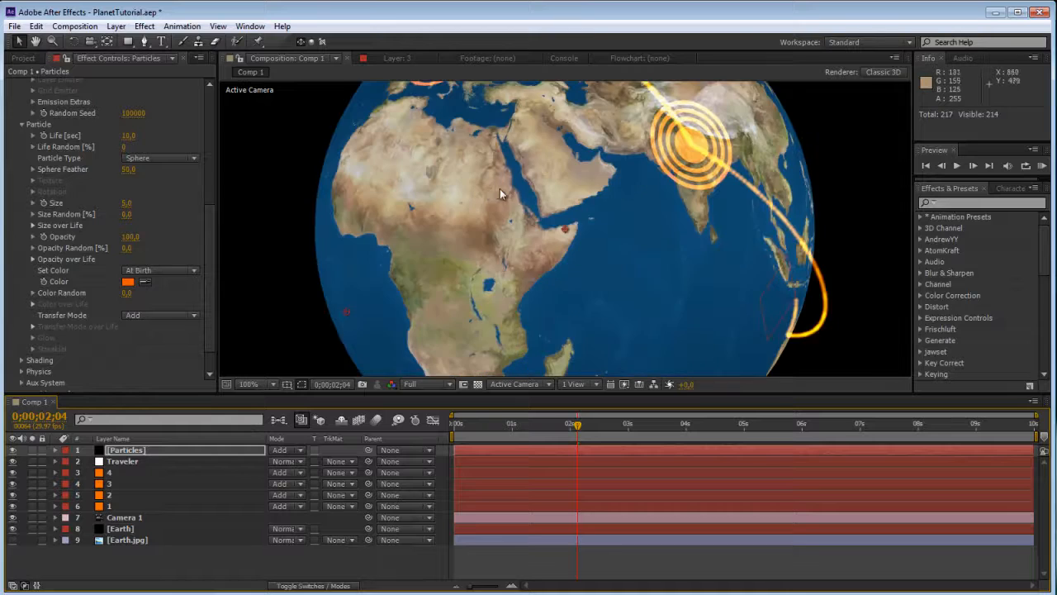
{"action": "left_click_drag", "start_coordinate": [637, 242], "coordinate": [512, 176]}
{"action": "scroll", "coordinate": [598, 241], "scroll_direction": "up", "scroll_amount": 1}
{"action": "left_click_drag", "start_coordinate": [600, 243], "coordinate": [561, 238]}
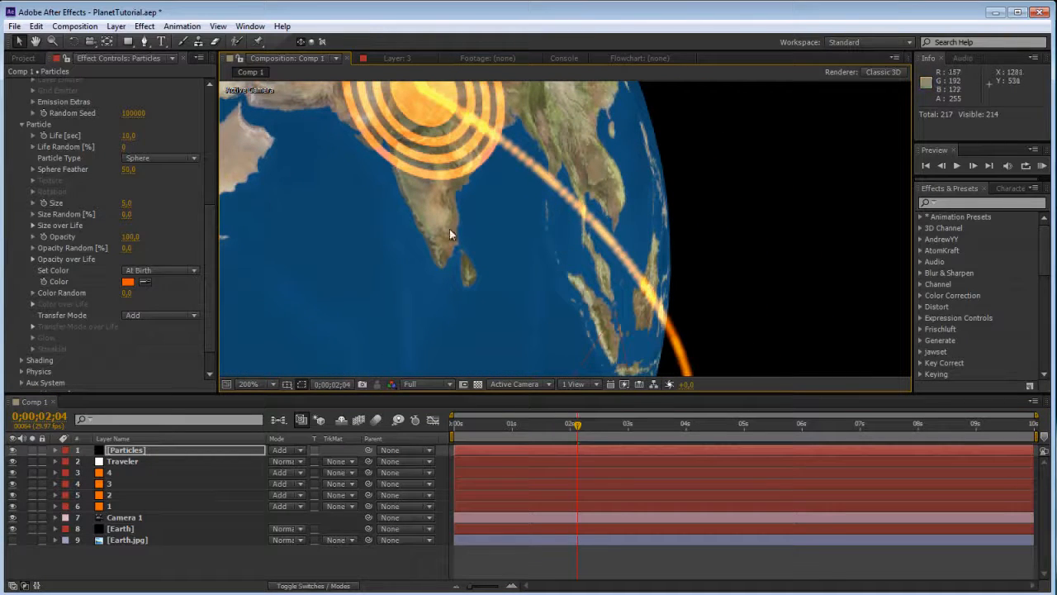
{"action": "scroll", "coordinate": [124, 231], "scroll_direction": "up", "scroll_amount": 5}
{"action": "left_click", "coordinate": [132, 118]}
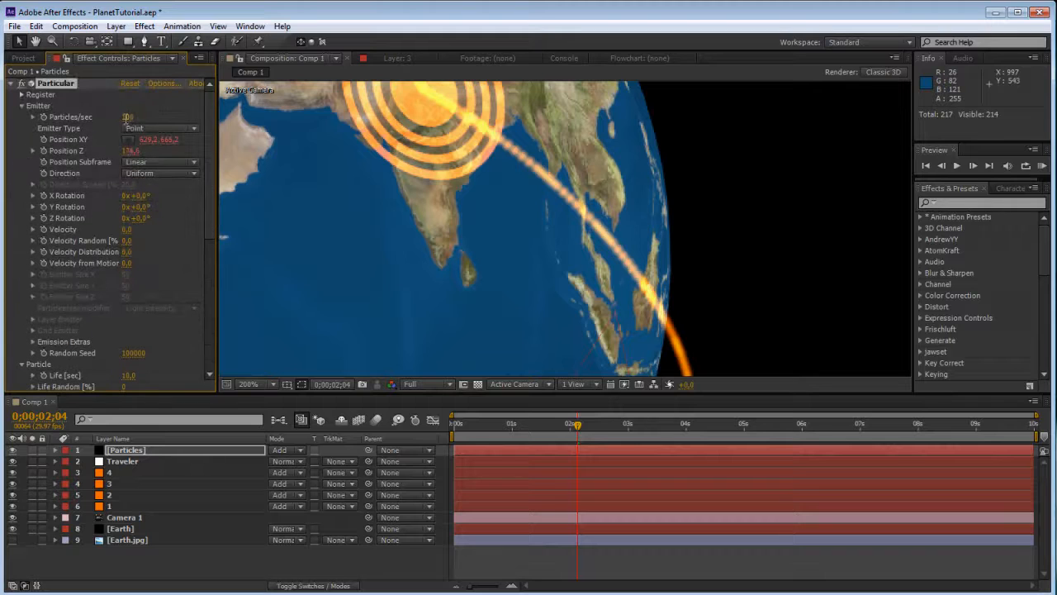
{"action": "type", "text": "500"}
{"action": "key", "text": "Return"}
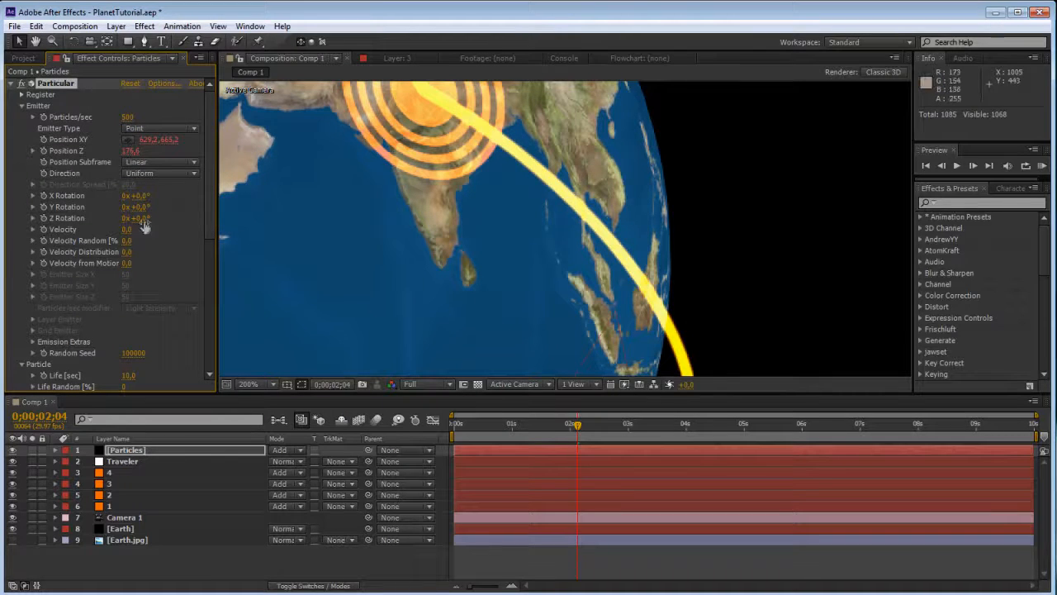
Step: Lower the particle opacity to 26 and check the look of the trail
{"action": "left_click_drag", "start_coordinate": [206, 221], "coordinate": [193, 327]}
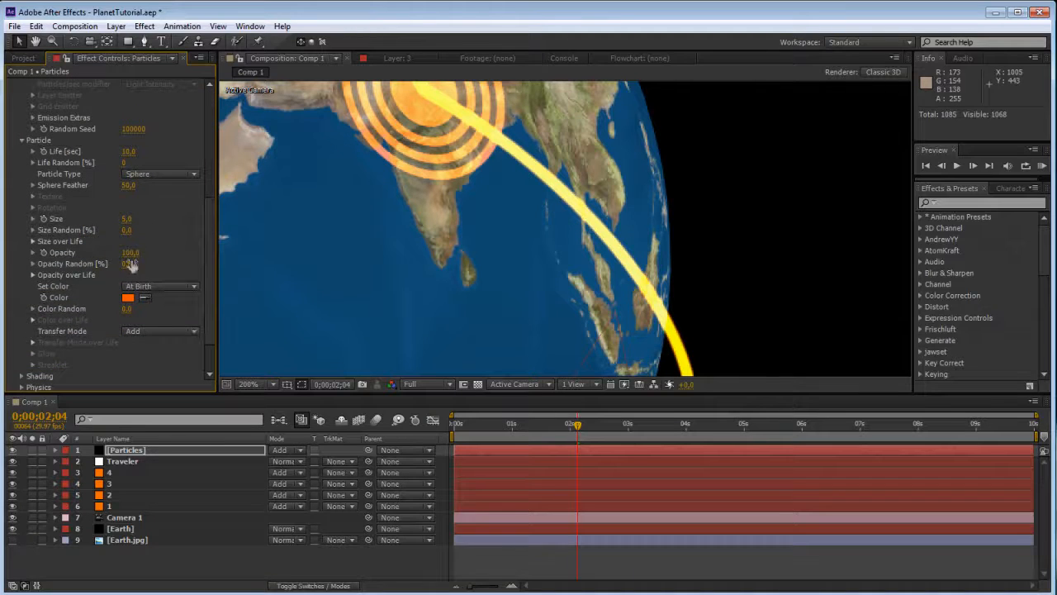
{"action": "left_click_drag", "start_coordinate": [128, 252], "coordinate": [55, 254]}
{"action": "scroll", "coordinate": [379, 253], "scroll_direction": "down", "scroll_amount": 1}
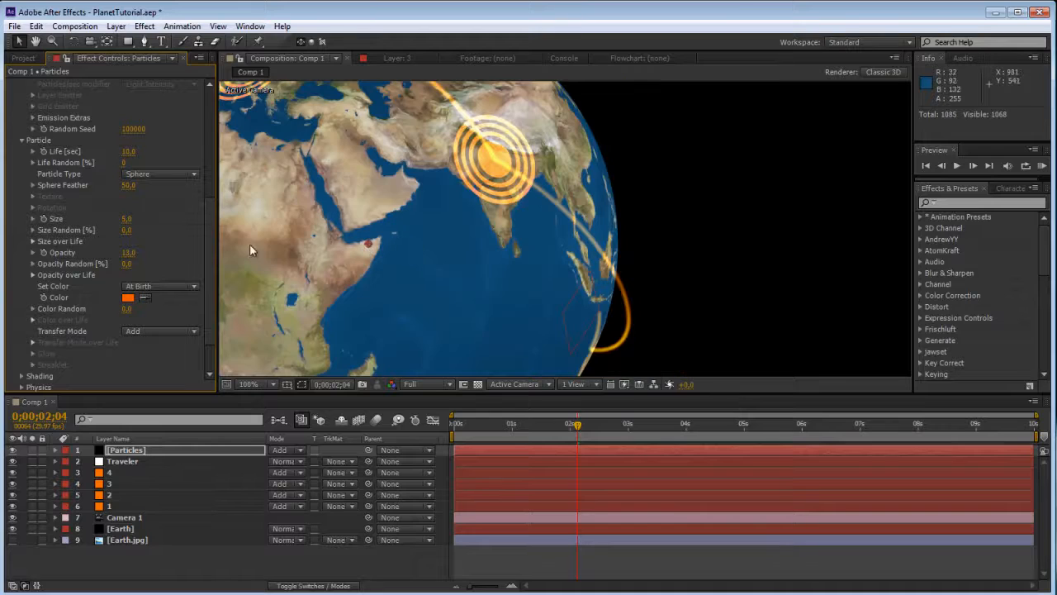
{"action": "left_click_drag", "start_coordinate": [127, 252], "coordinate": [132, 252]}
{"action": "scroll", "coordinate": [608, 179], "scroll_direction": "down", "scroll_amount": 2}
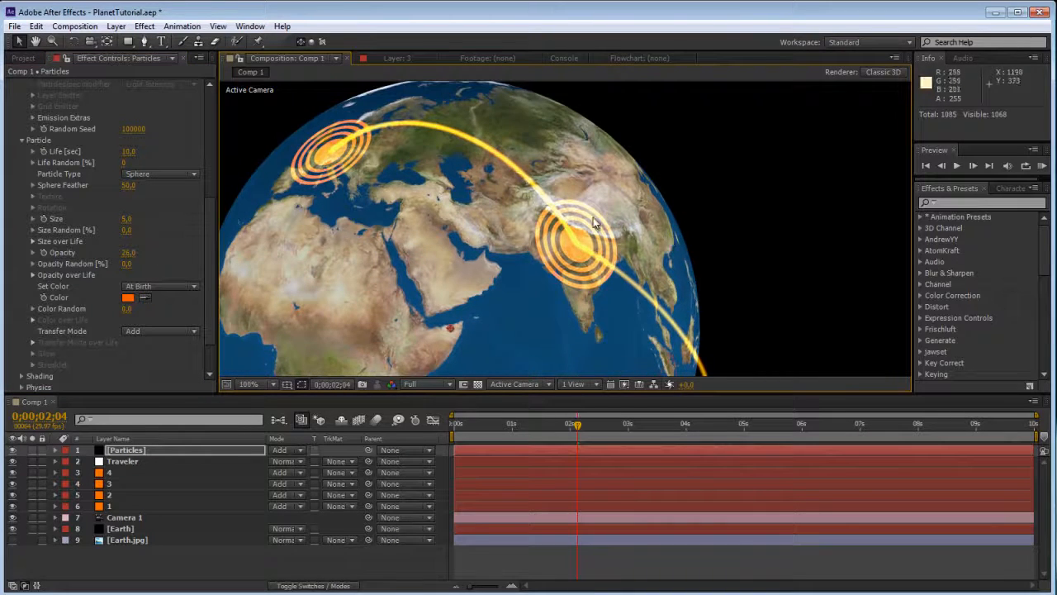
Step: Move the current time to 0;00;03;19 and orbit the camera around the globe to the Australia and Pacific side
{"action": "left_click_drag", "start_coordinate": [578, 424], "coordinate": [640, 427]}
{"action": "left_click_drag", "start_coordinate": [608, 422], "coordinate": [665, 422]}
{"action": "left_click", "coordinate": [91, 44]}
{"action": "left_click_drag", "start_coordinate": [580, 269], "coordinate": [463, 160]}
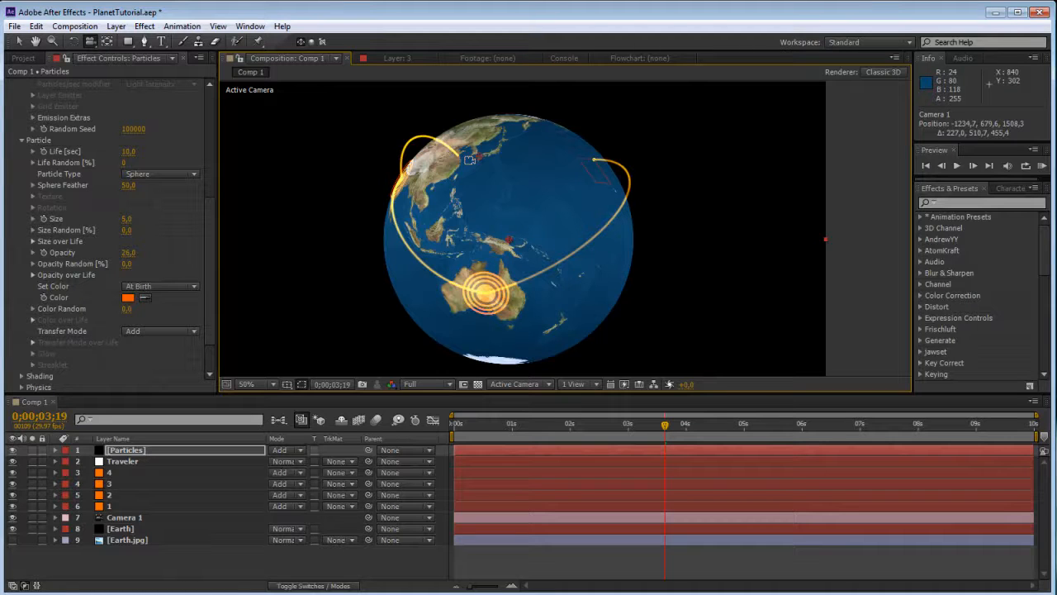
{"action": "left_click_drag", "start_coordinate": [501, 183], "coordinate": [482, 218]}
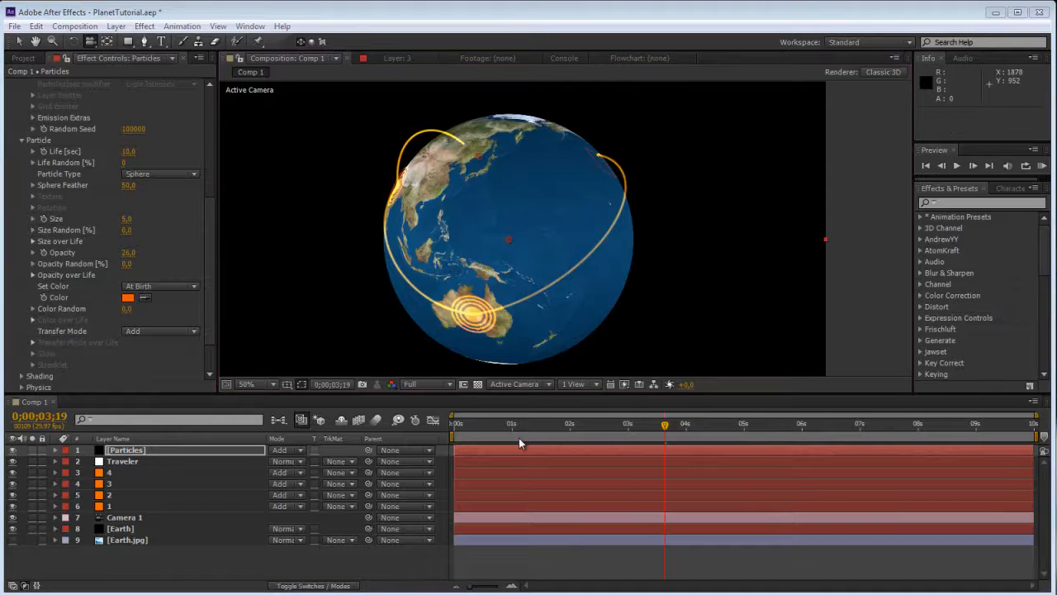
Step: Try out different Far Vanish distances in the Particular visibility settings and undo the change
{"action": "scroll", "coordinate": [210, 289], "scroll_direction": "down", "scroll_amount": 3}
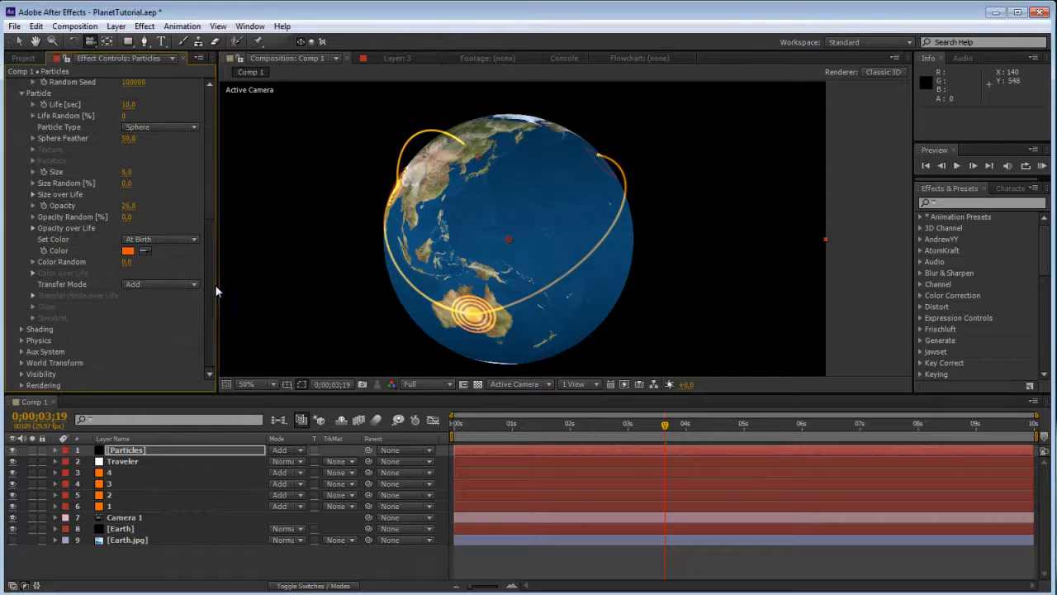
{"action": "left_click", "coordinate": [23, 386]}
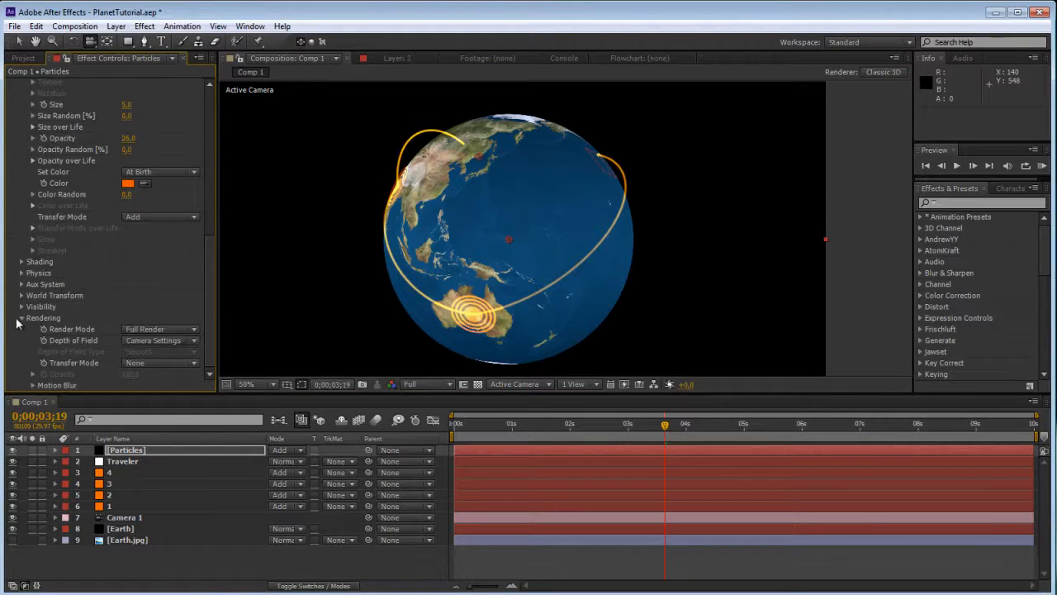
{"action": "left_click", "coordinate": [19, 320]}
{"action": "left_click", "coordinate": [22, 374]}
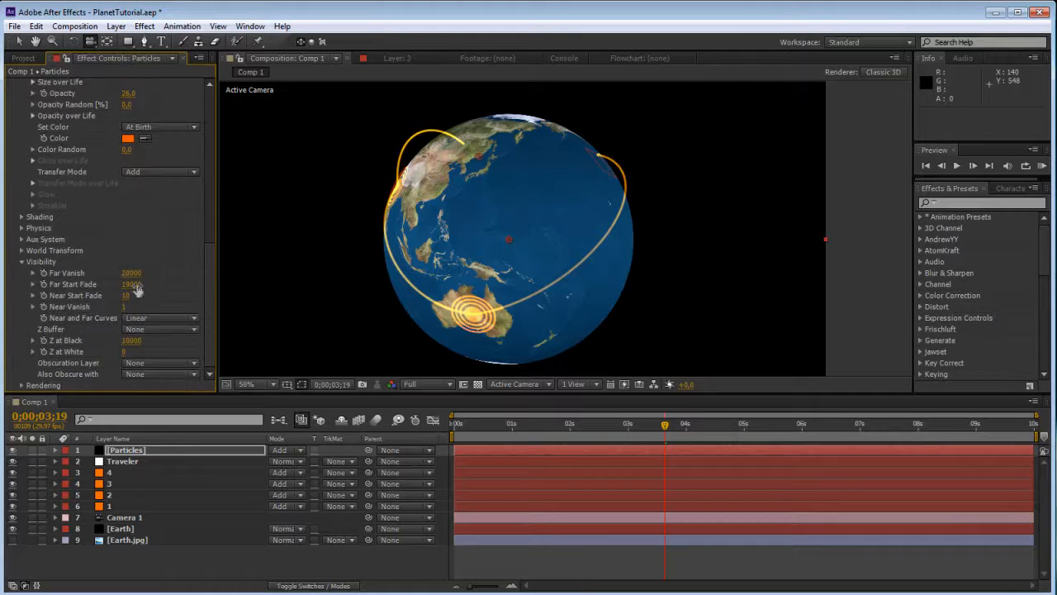
{"action": "left_click_drag", "start_coordinate": [128, 273], "coordinate": [213, 272]}
{"action": "left_click_drag", "start_coordinate": [295, 270], "coordinate": [344, 264]}
{"action": "left_click_drag", "start_coordinate": [132, 274], "coordinate": [21, 285]}
{"action": "key", "text": "ctrl+z"}
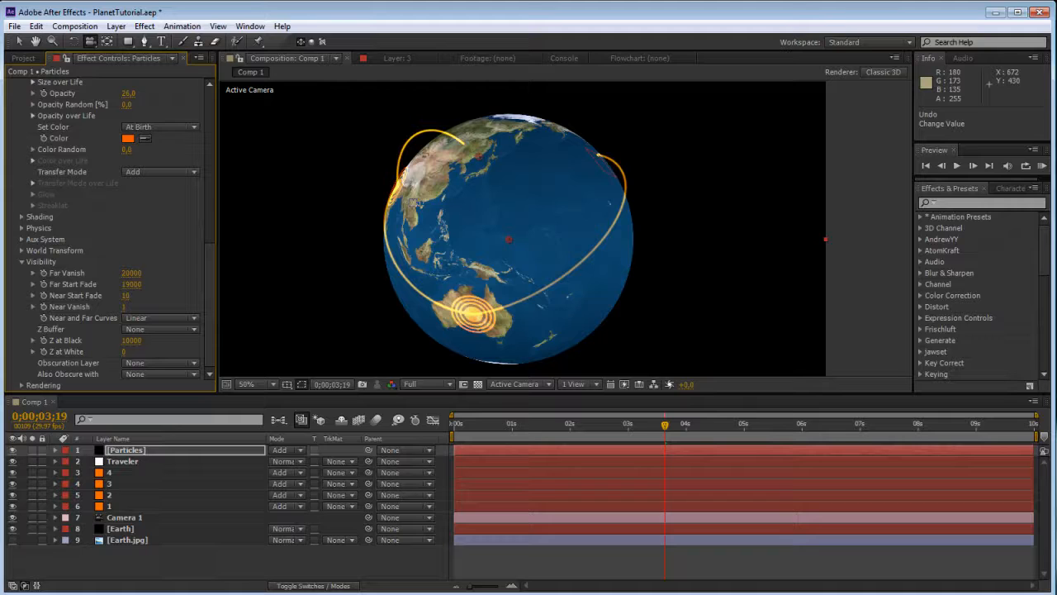
Step: Create a new null object and rename it Cutter
{"action": "left_click", "coordinate": [115, 26]}
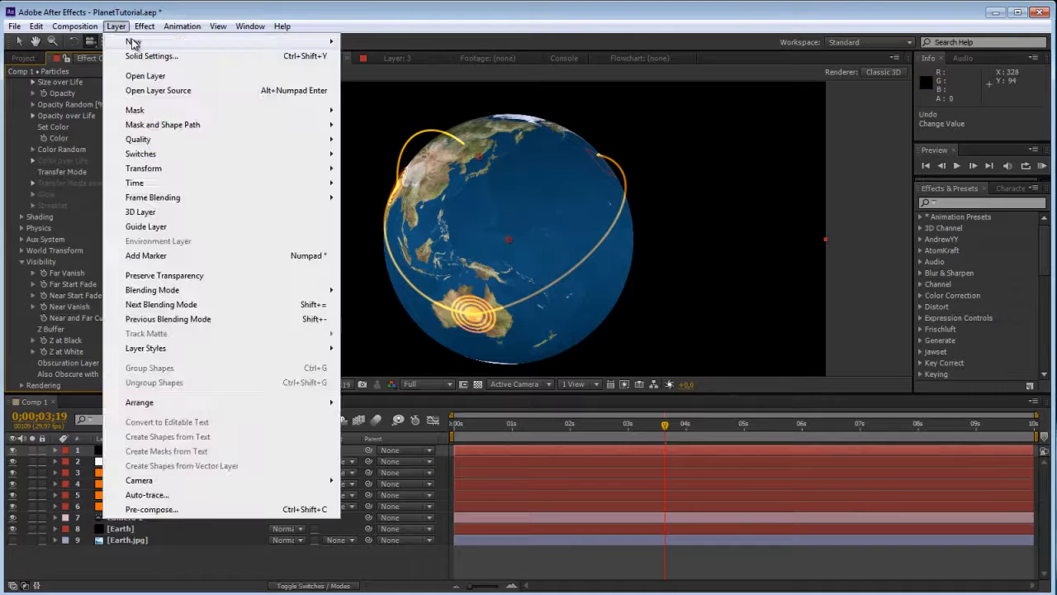
{"action": "mouse_move", "coordinate": [150, 45]}
{"action": "left_click", "coordinate": [570, 102]}
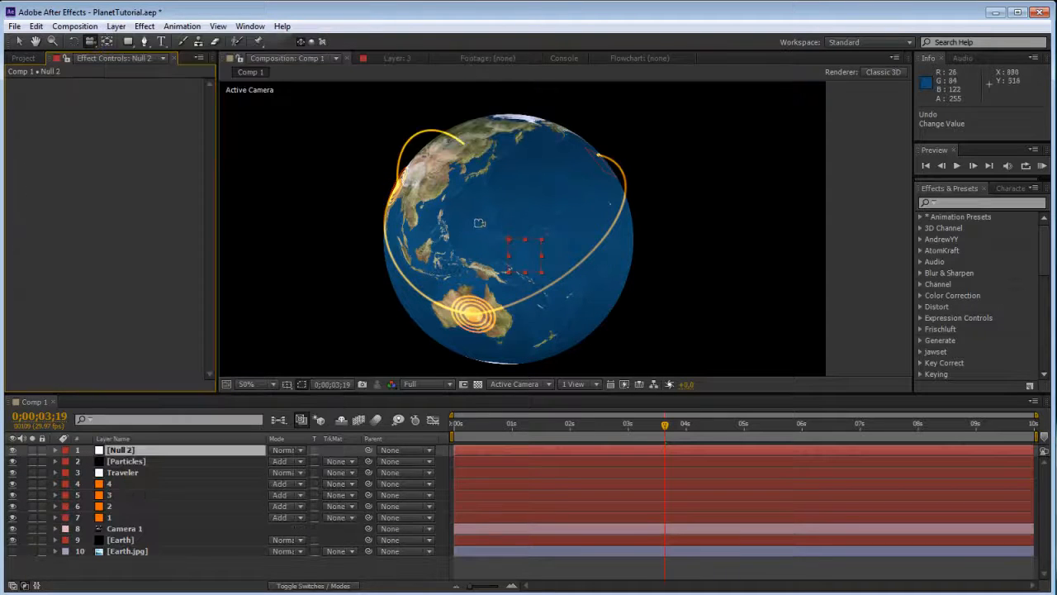
{"action": "left_click", "coordinate": [121, 453]}
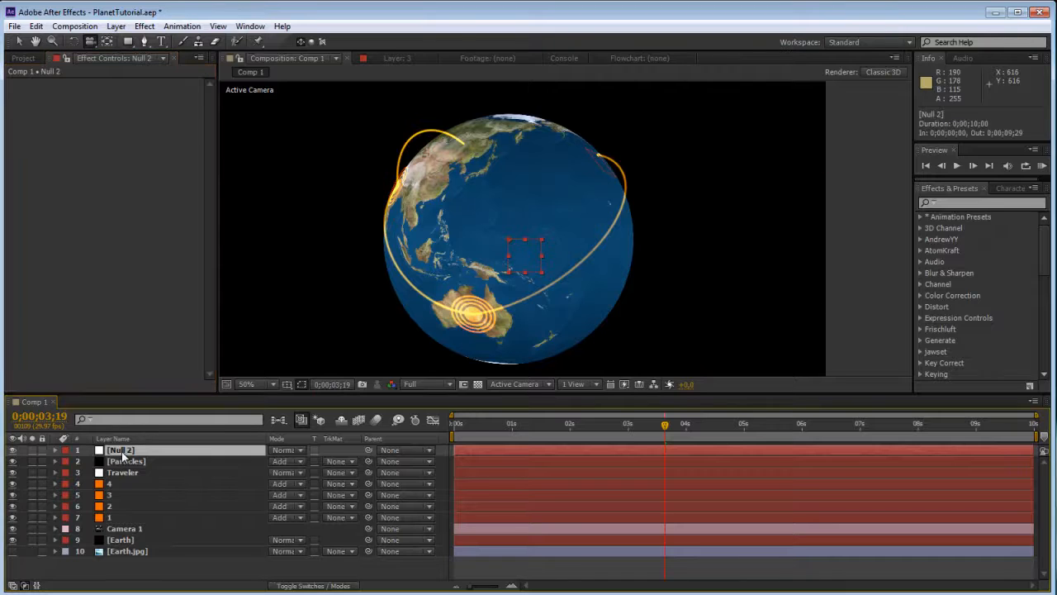
{"action": "key", "text": "Return"}
{"action": "type", "text": "C"}
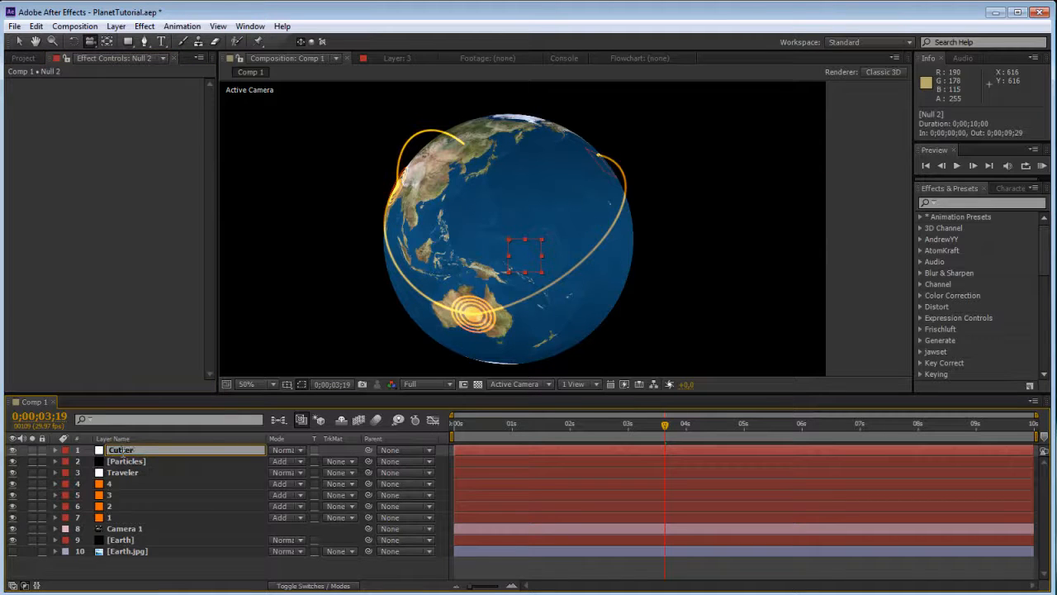
{"action": "type", "text": "utter"}
{"action": "key", "text": "Return"}
Step: Move the Cutter layer to the bottom of the layer stack and make it a 3D layer
{"action": "left_click_drag", "start_coordinate": [159, 455], "coordinate": [157, 556]}
{"action": "left_click", "coordinate": [289, 586]}
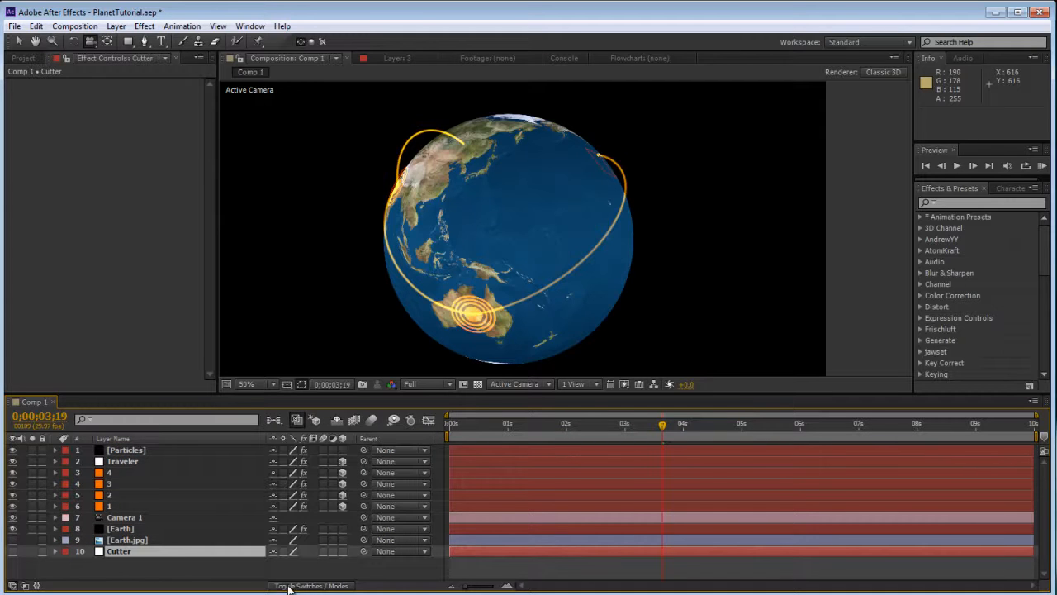
{"action": "left_click", "coordinate": [342, 551]}
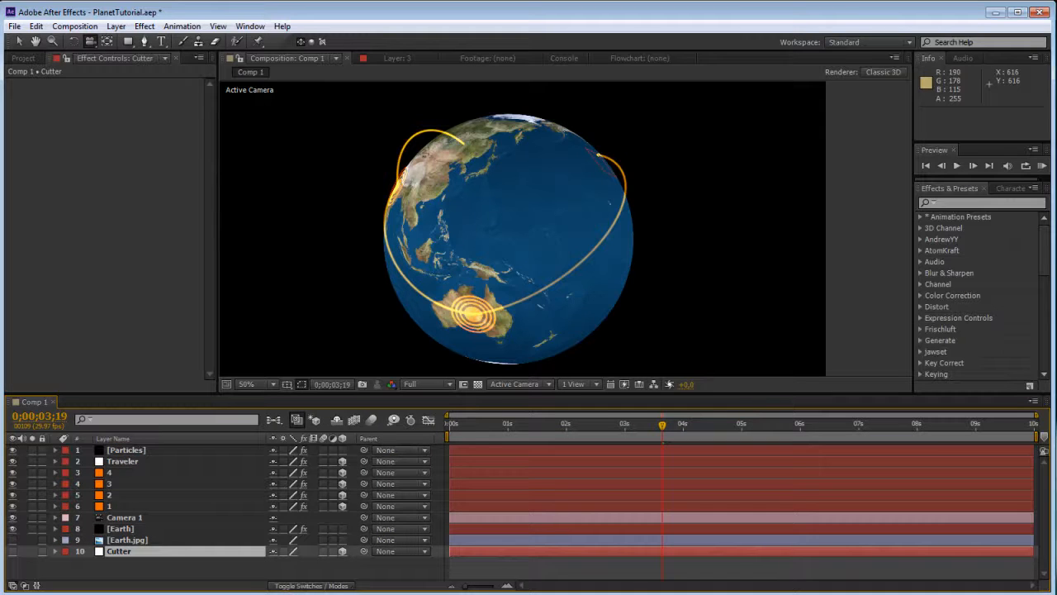
Step: Reveal the Position property of the Cutter layer in the timeline
{"action": "left_click", "coordinate": [12, 552]}
{"action": "left_click", "coordinate": [12, 552]}
{"action": "key", "text": "p"}
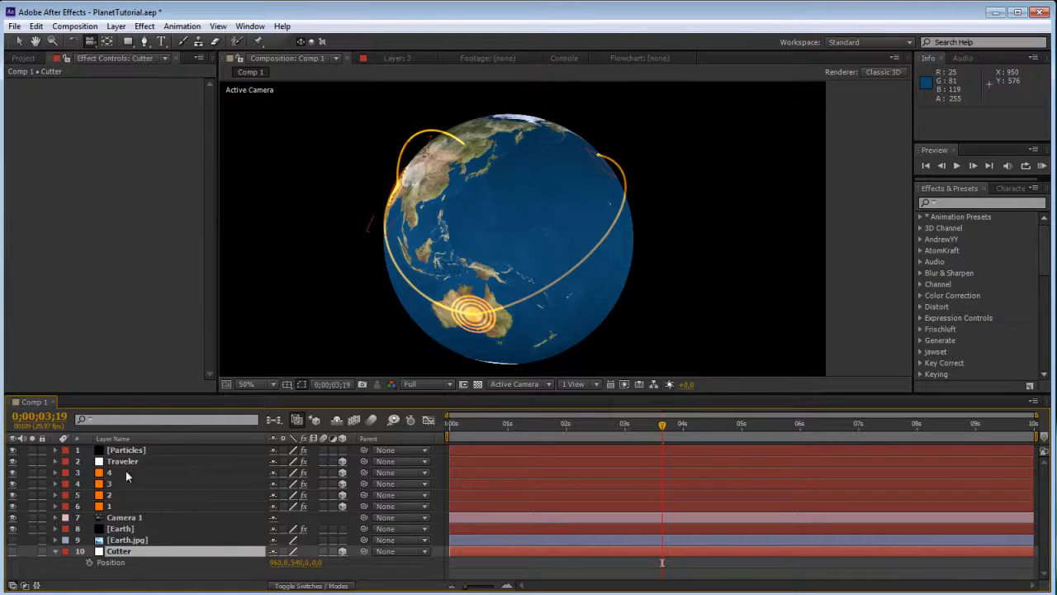
Step: Add an expression to Particular's Far Vanish on the Particles layer and enlarge its expression field
{"action": "left_click", "coordinate": [126, 450]}
{"action": "scroll", "coordinate": [162, 239], "scroll_direction": "down", "scroll_amount": 15}
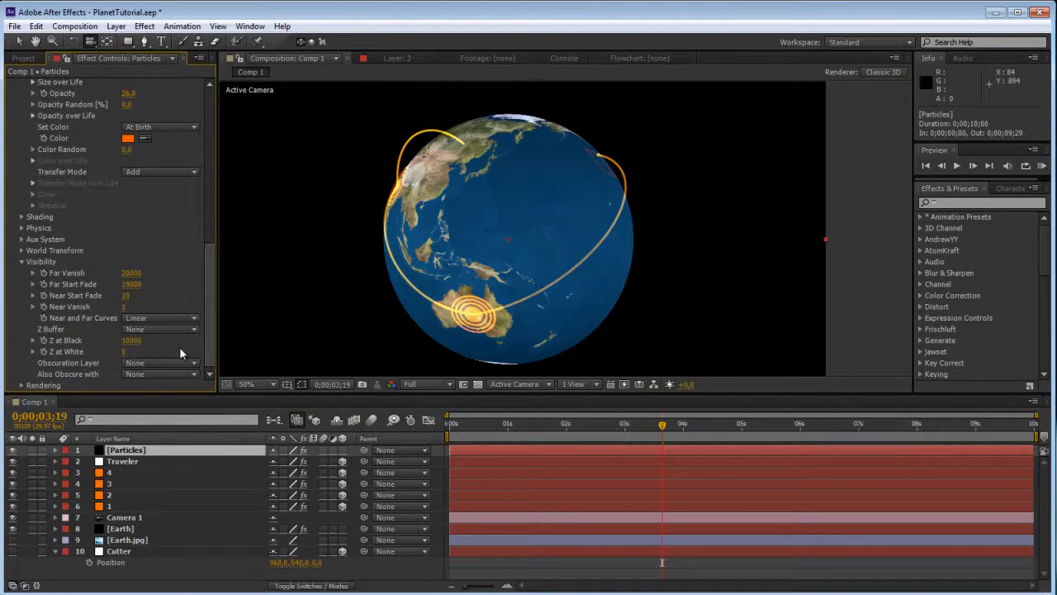
{"action": "left_click", "coordinate": [44, 273], "text": "alt"}
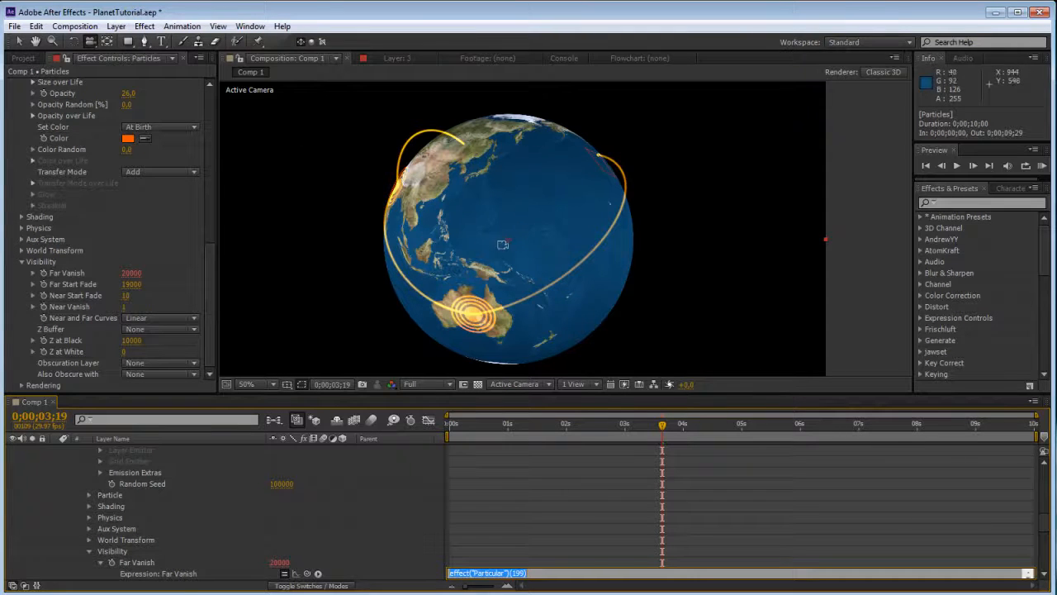
{"action": "left_click", "coordinate": [534, 563]}
{"action": "scroll", "coordinate": [535, 562], "scroll_direction": "down", "scroll_amount": 2}
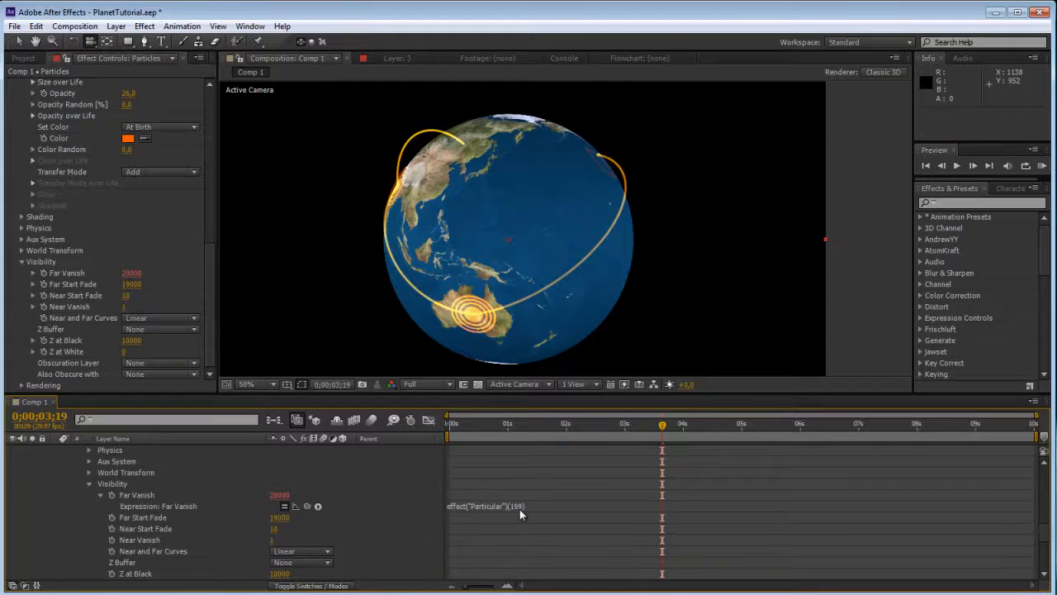
{"action": "left_click_drag", "start_coordinate": [520, 510], "coordinate": [520, 529]}
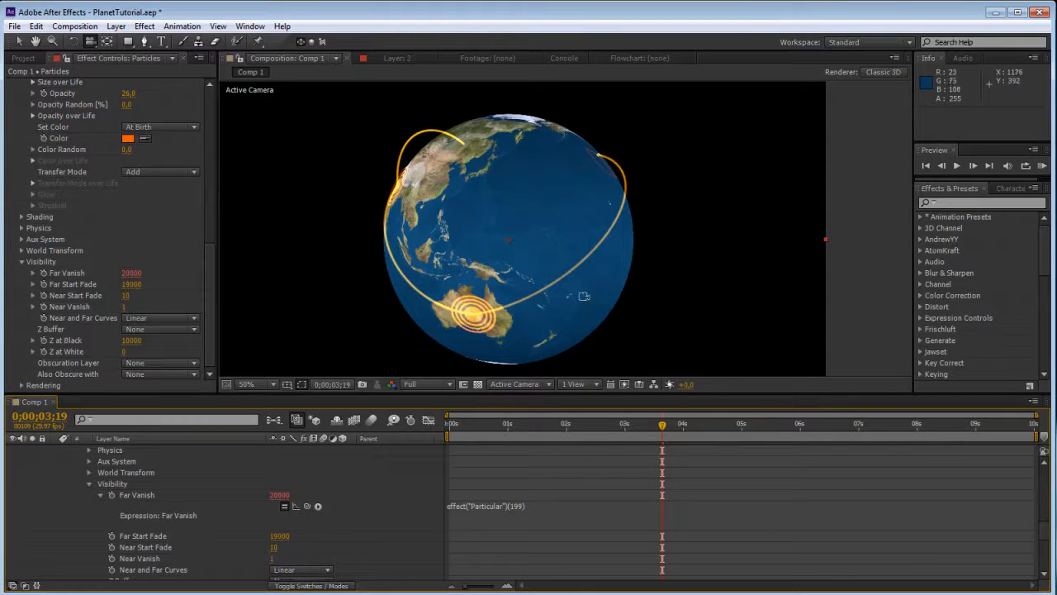
Step: Replace the Far Vanish expression with length(thisComp.activeCamera.position, thisComp.layer("Cutter").transform.position), linking to the Cutter's Position property
{"action": "left_click", "coordinate": [562, 506]}
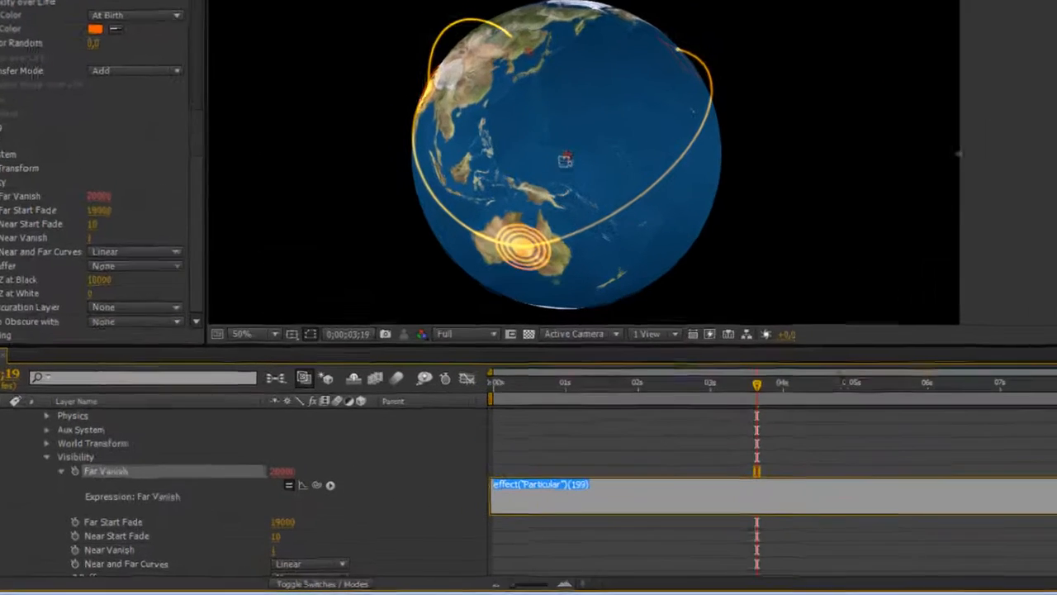
{"action": "type", "text": "length"}
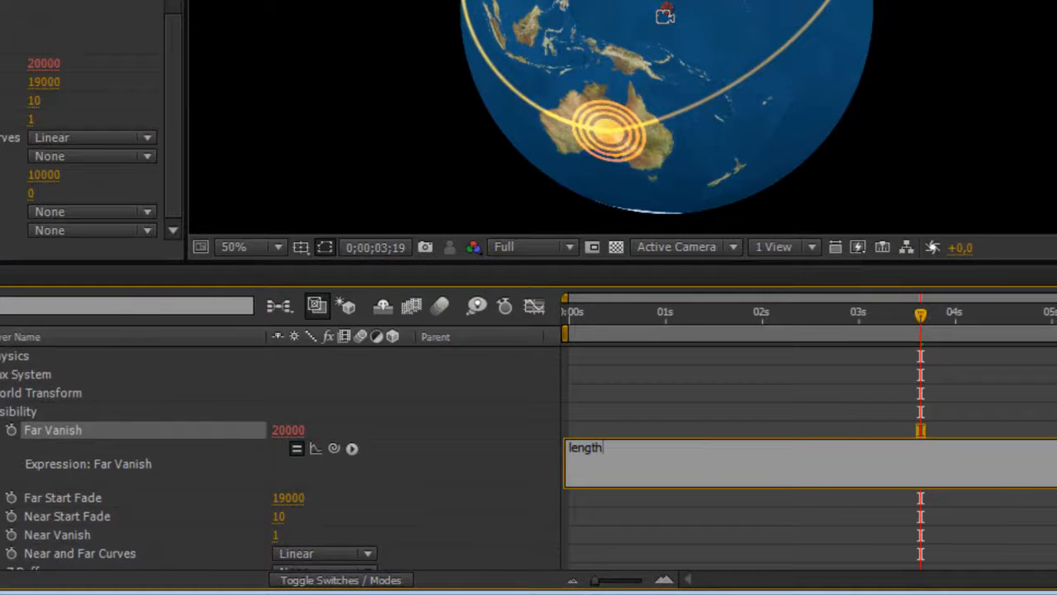
{"action": "type", "text": "90"}
{"action": "type", "text": "veCamera."}
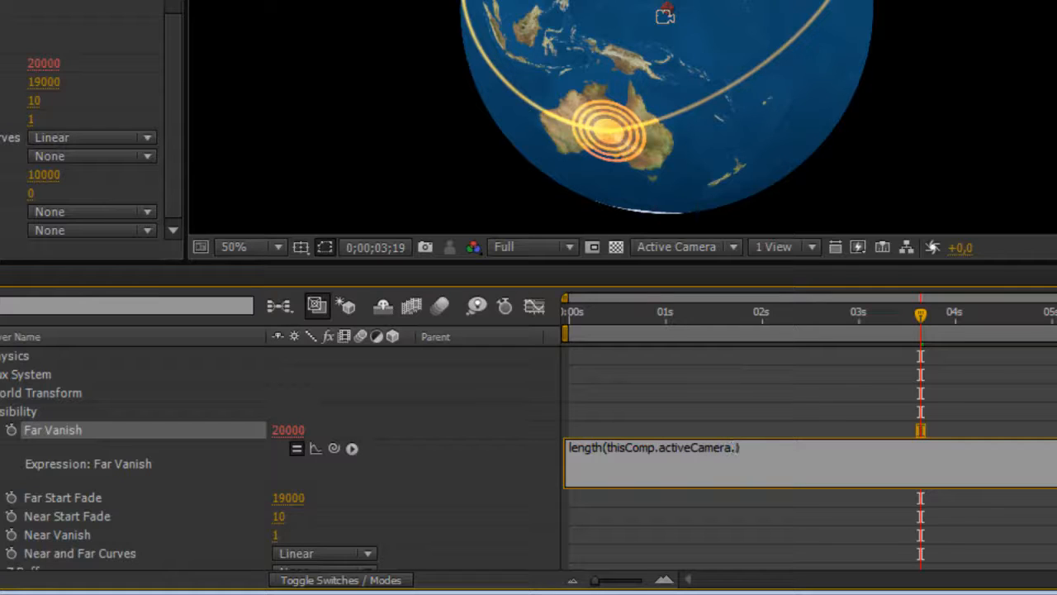
{"action": "type", "text": "position,"}
{"action": "left_click_drag", "start_coordinate": [327, 448], "coordinate": [30, 562]}
{"action": "left_click", "coordinate": [791, 387]}
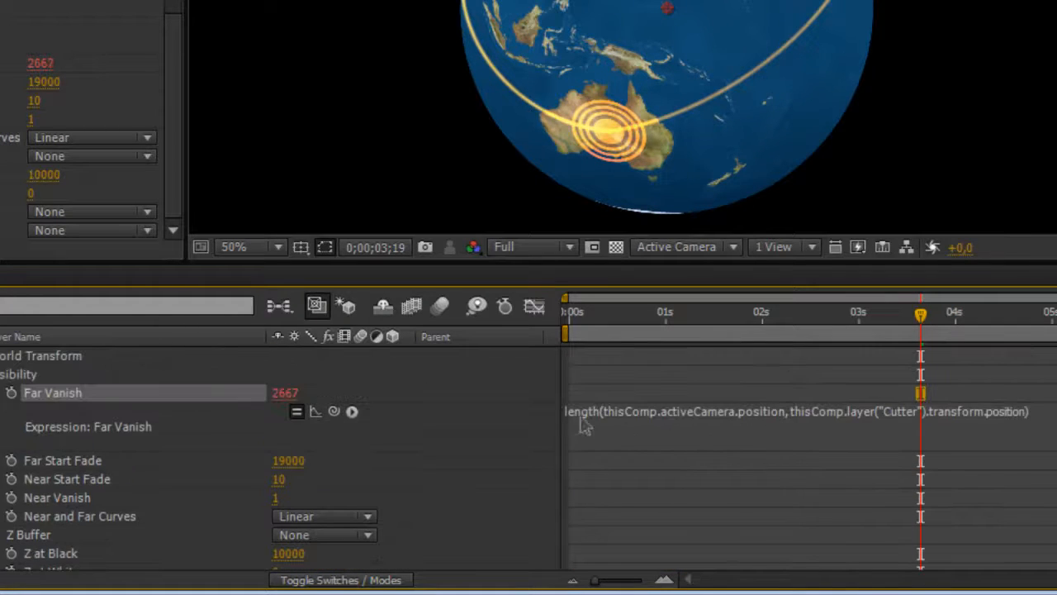
{"action": "left_click", "coordinate": [487, 452]}
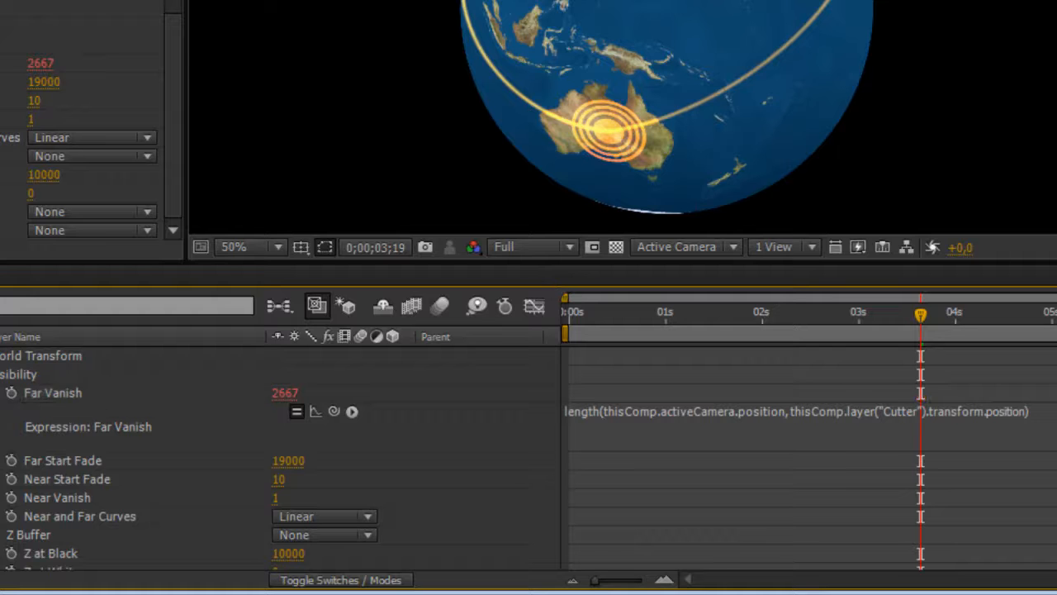
Step: Append -100 to the end of the Far Vanish expression
{"action": "left_click", "coordinate": [1024, 412]}
{"action": "left_click", "coordinate": [1024, 412]}
{"action": "type", "text": "00"}
{"action": "key", "text": "Return"}
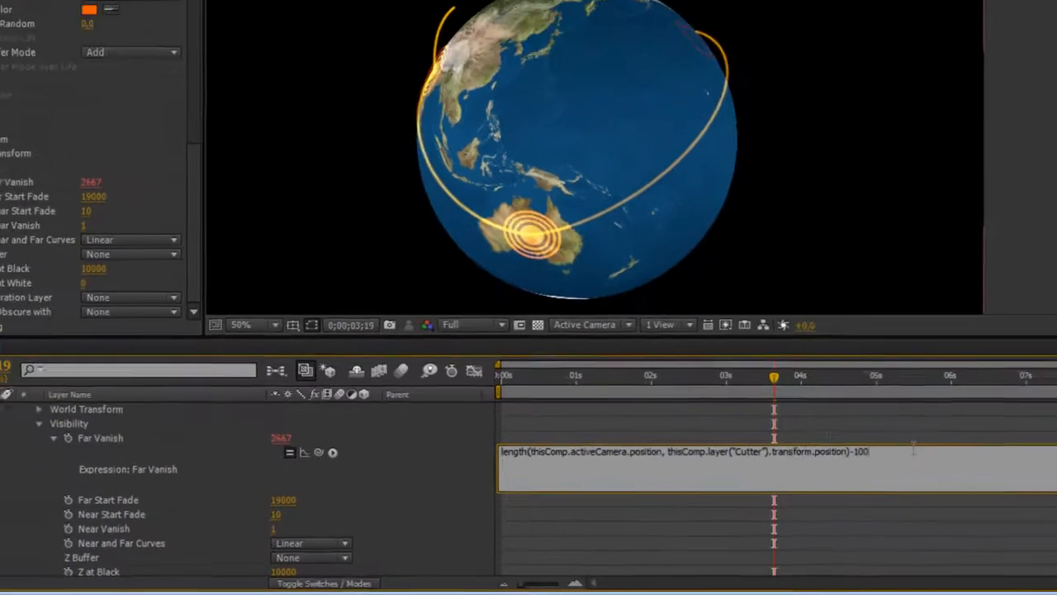
{"action": "left_click", "coordinate": [755, 474]}
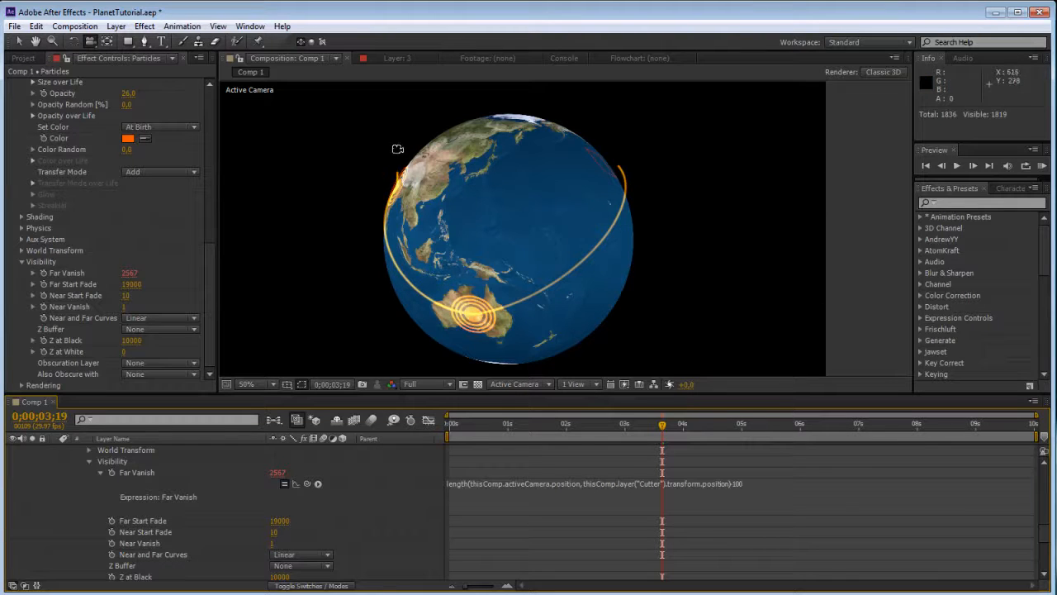
Step: Collapse the Particles layer's properties and rename the layer Front Particles
{"action": "scroll", "coordinate": [154, 505], "scroll_direction": "up", "scroll_amount": 10}
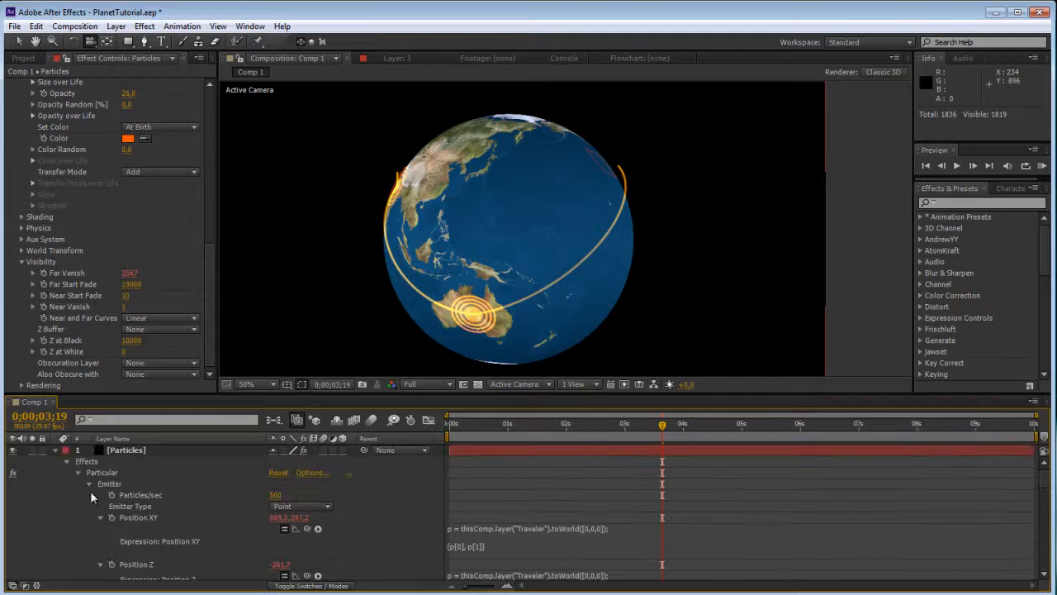
{"action": "left_click", "coordinate": [55, 450]}
{"action": "left_click", "coordinate": [125, 451]}
{"action": "key", "text": "Return"}
{"action": "left_click", "coordinate": [139, 451]}
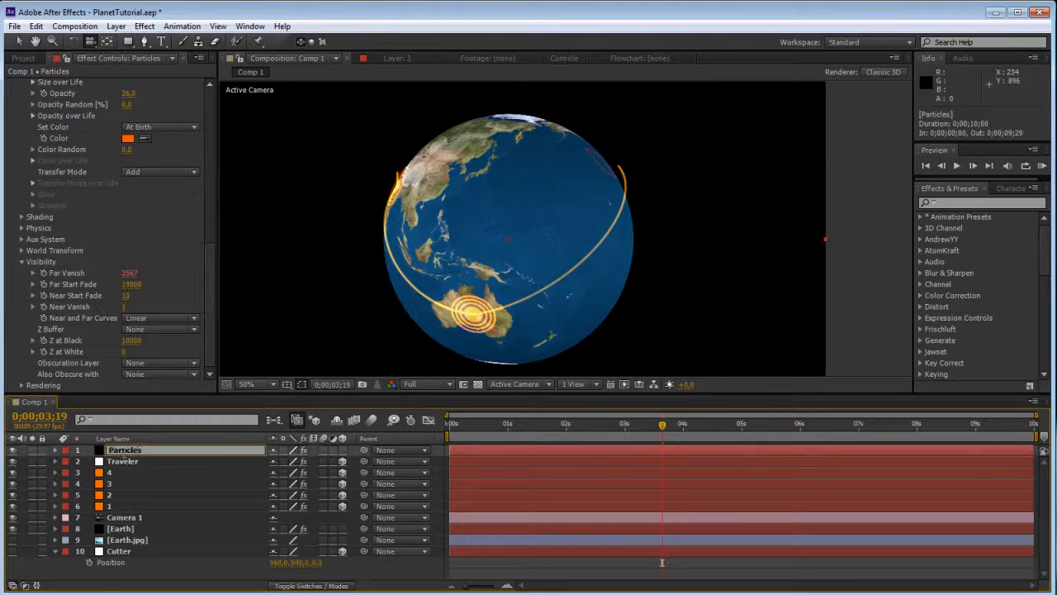
{"action": "type", "text": "Front"}
{"action": "key", "text": "Return"}
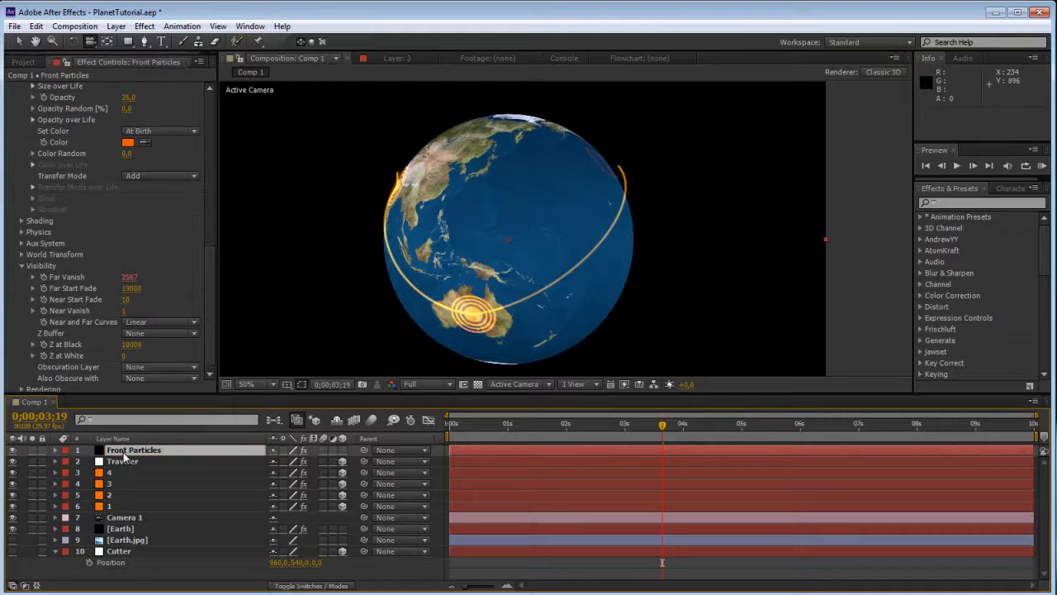
Step: Duplicate the Front Particles layer and move the copy directly below the Earth layer
{"action": "key", "text": "ctrl+d"}
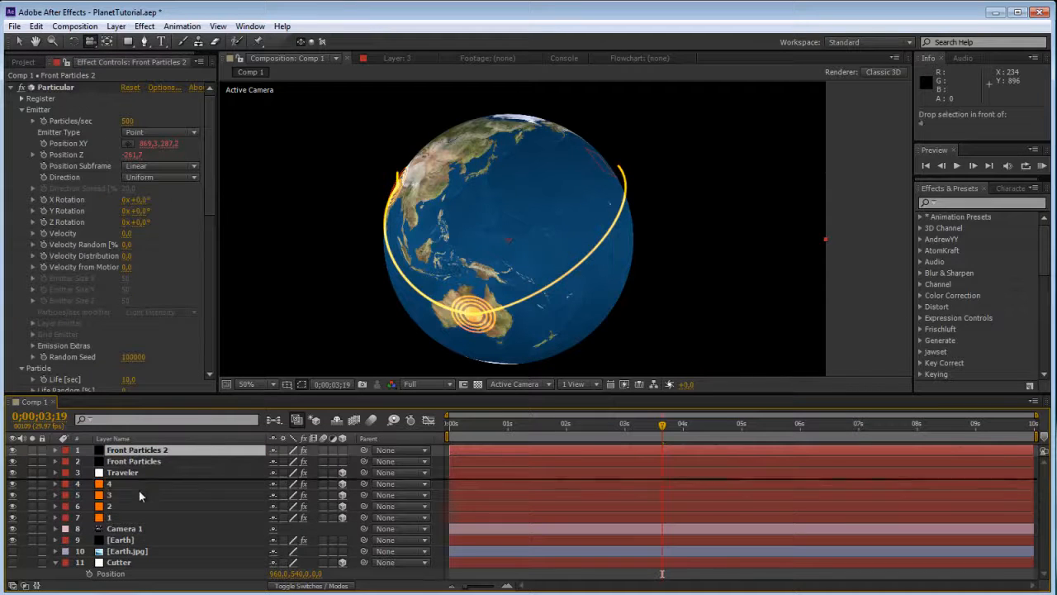
{"action": "left_click_drag", "start_coordinate": [132, 450], "coordinate": [132, 545]}
Step: Rename the duplicated particle layer below Earth as Back Particles
{"action": "key", "text": "Return"}
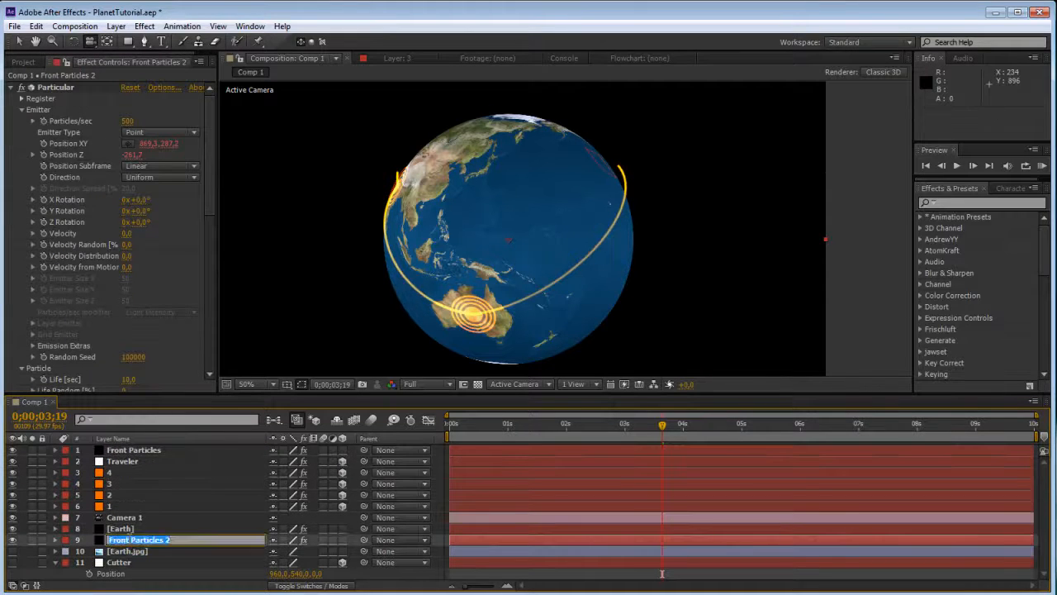
{"action": "key", "text": "End"}
{"action": "key", "text": "BackSpace"}
{"action": "left_click", "coordinate": [132, 539]}
{"action": "key", "text": "BackSpace"}
{"action": "key", "text": "BackSpace"}
{"action": "key", "text": "BackSpace"}
{"action": "key", "text": "BackSpace"}
{"action": "key", "text": "BackSpace"}
{"action": "key", "text": "BackSpace"}
{"action": "type", "text": "Back"}
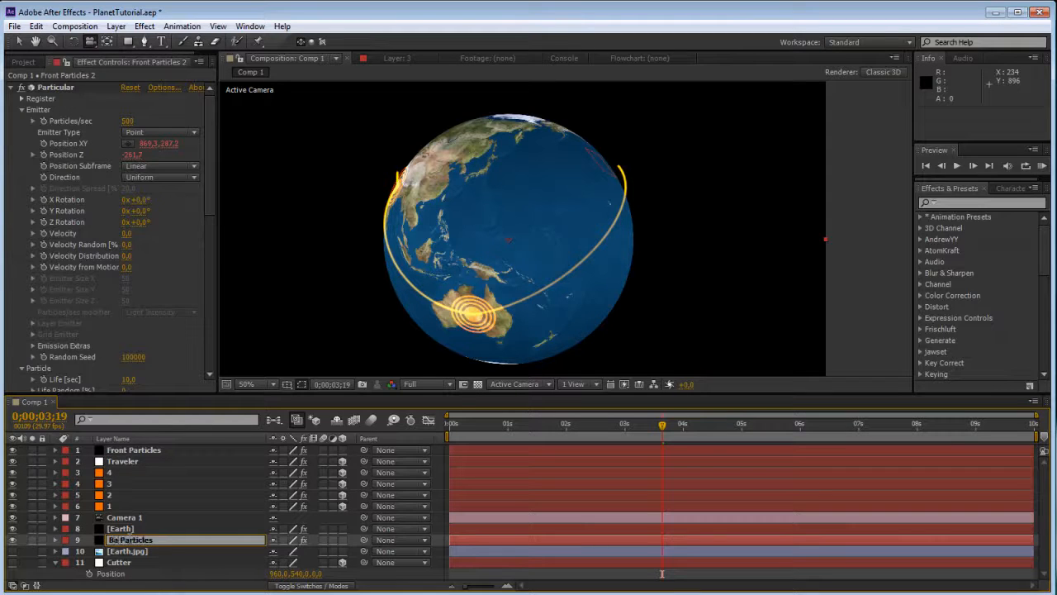
{"action": "key", "text": "Return"}
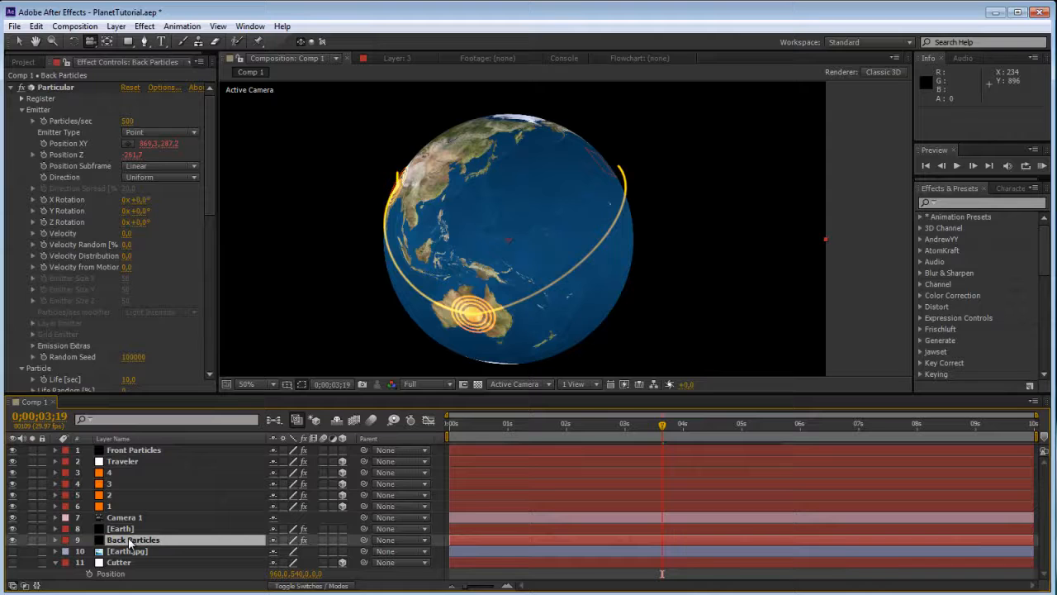
Step: Reveal the Back Particles expressions, copy the Far Vanish expression and remove it from that property
{"action": "left_click_drag", "start_coordinate": [211, 208], "coordinate": [208, 259]}
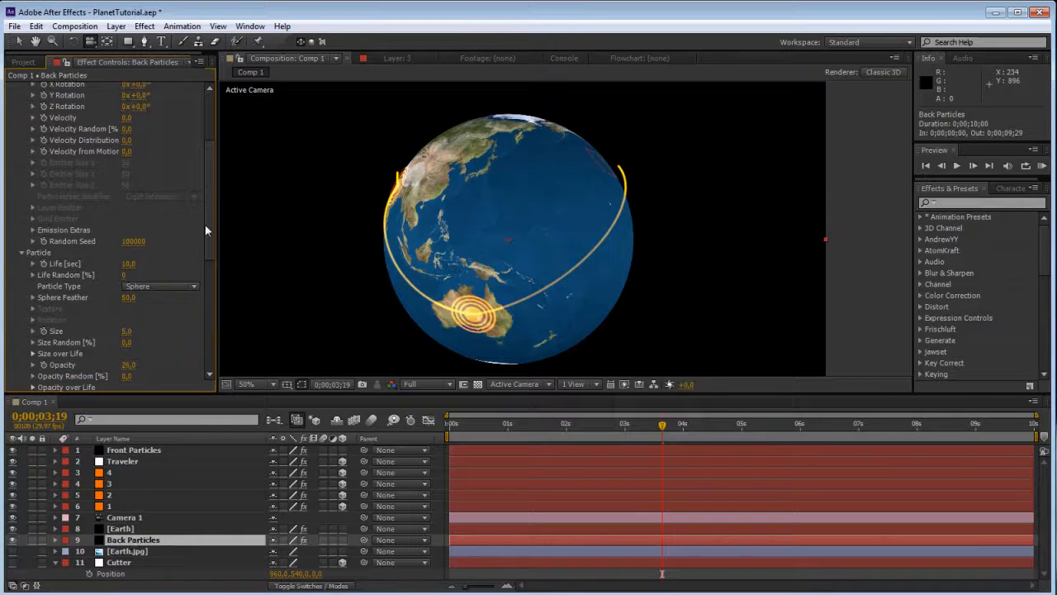
{"action": "scroll", "coordinate": [196, 327], "scroll_direction": "down", "scroll_amount": 5}
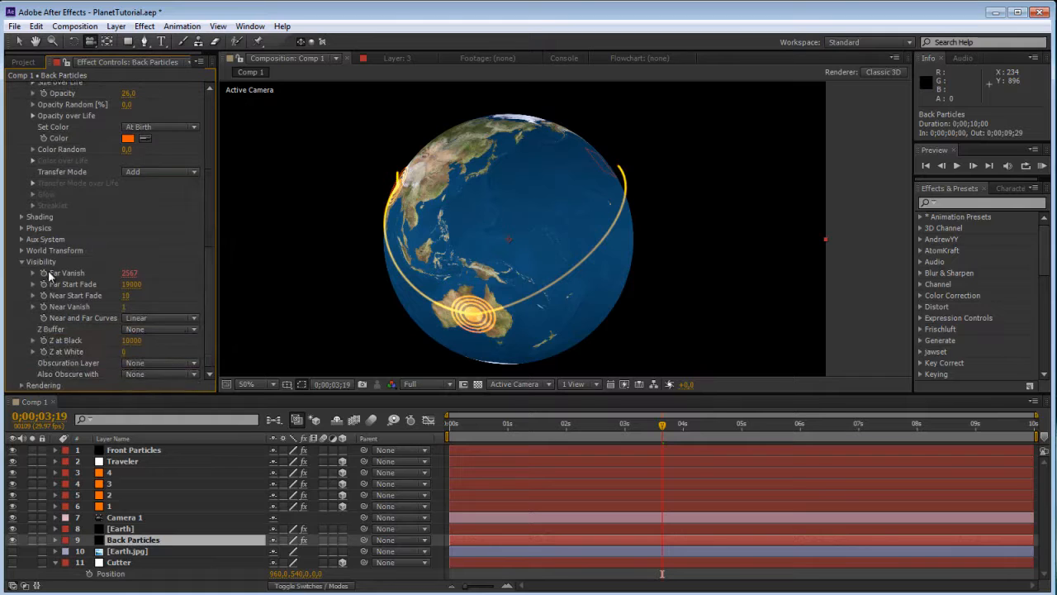
{"action": "key", "text": "e"}
{"action": "key", "text": "e"}
{"action": "scroll", "coordinate": [469, 533], "scroll_direction": "down", "scroll_amount": 3}
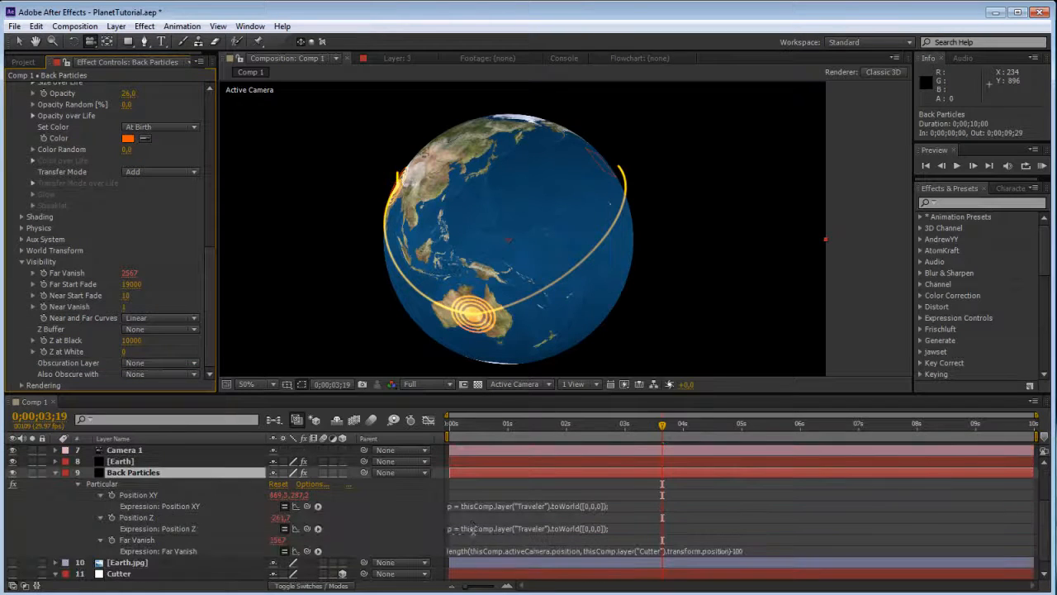
{"action": "left_click", "coordinate": [470, 550]}
{"action": "key", "text": "ctrl+c"}
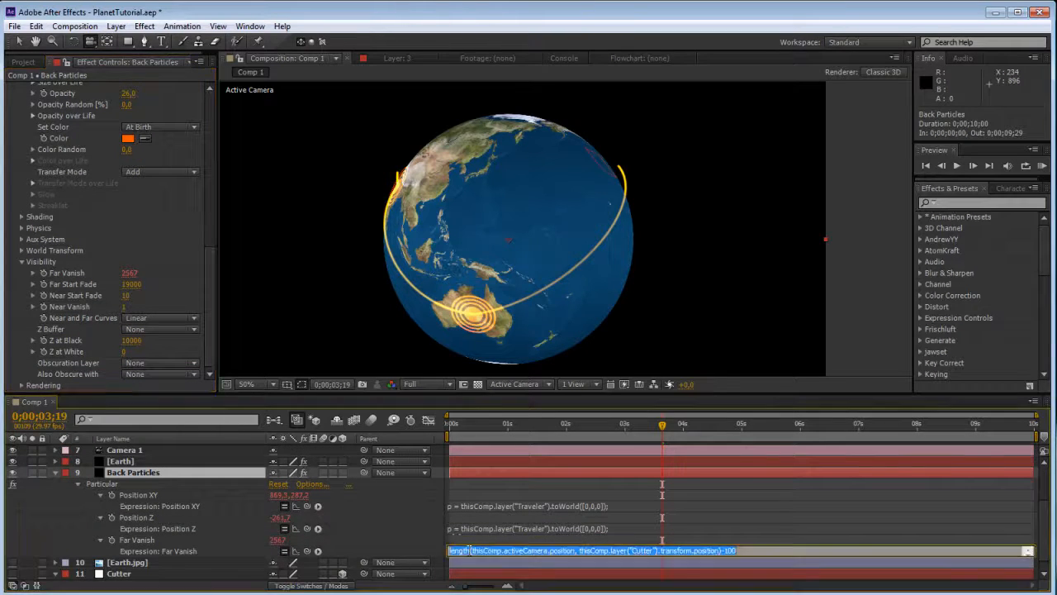
{"action": "key", "text": "BackSpace"}
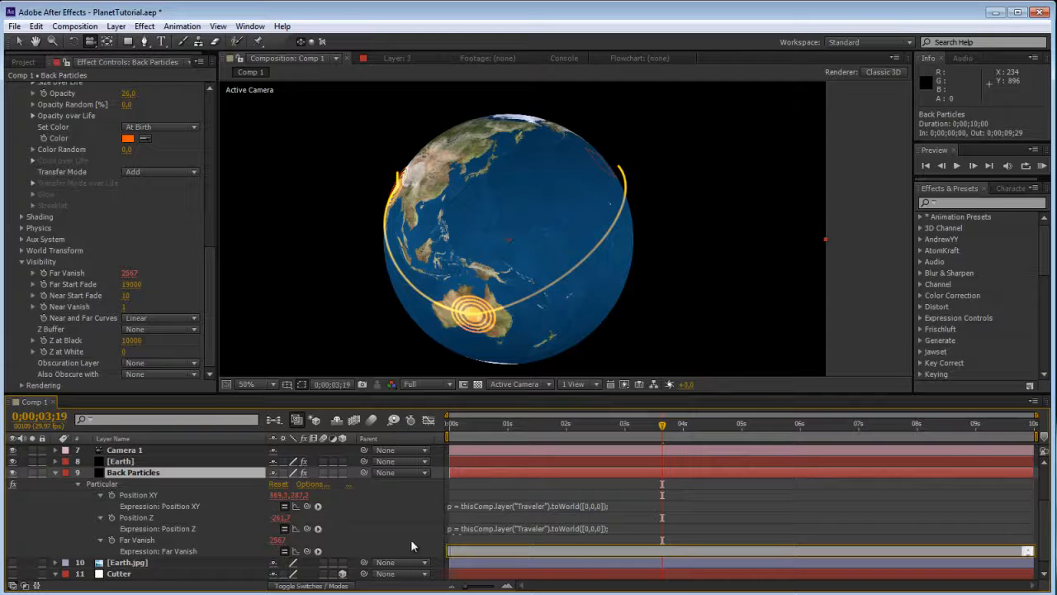
{"action": "left_click", "coordinate": [413, 545]}
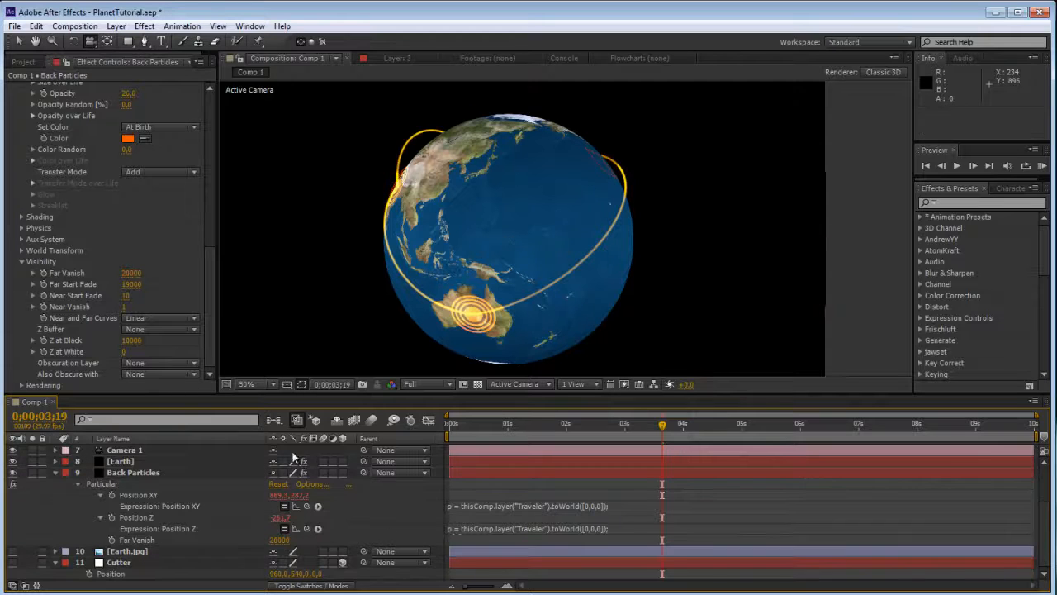
Step: Add an expression to Near Vanish on Back Particles and paste in the copied camera-to-Cutter distance expression
{"action": "left_click", "coordinate": [65, 309]}
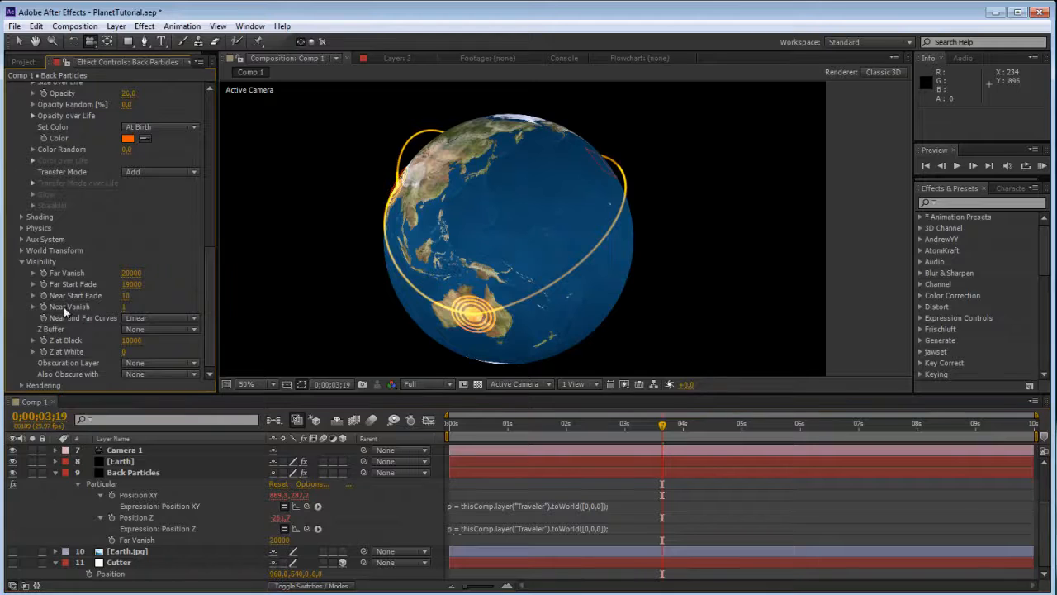
{"action": "left_click", "coordinate": [44, 307], "text": "alt"}
{"action": "key", "text": "ctrl+v"}
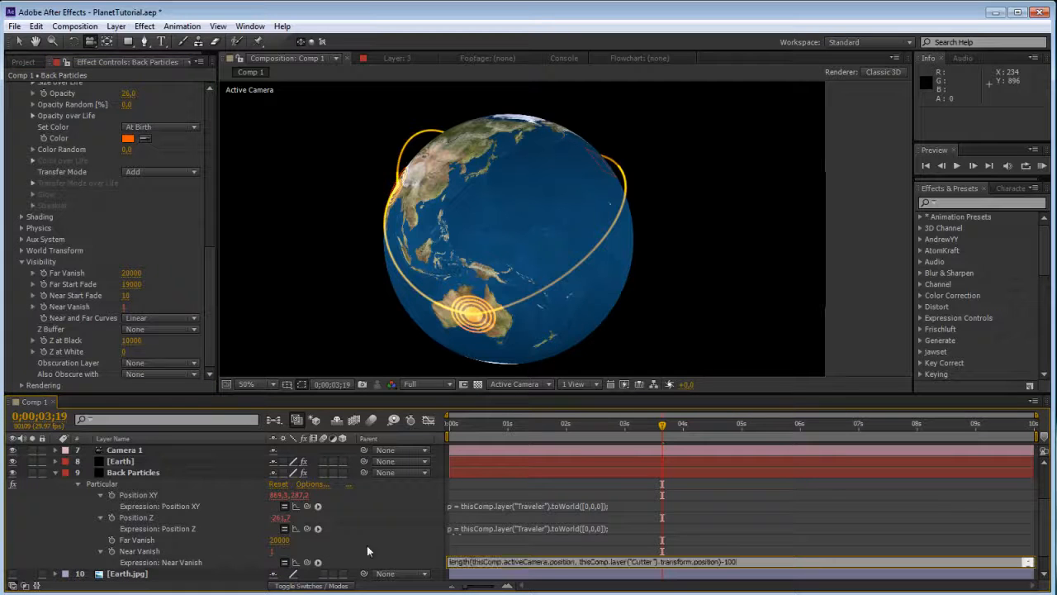
{"action": "left_click", "coordinate": [366, 545]}
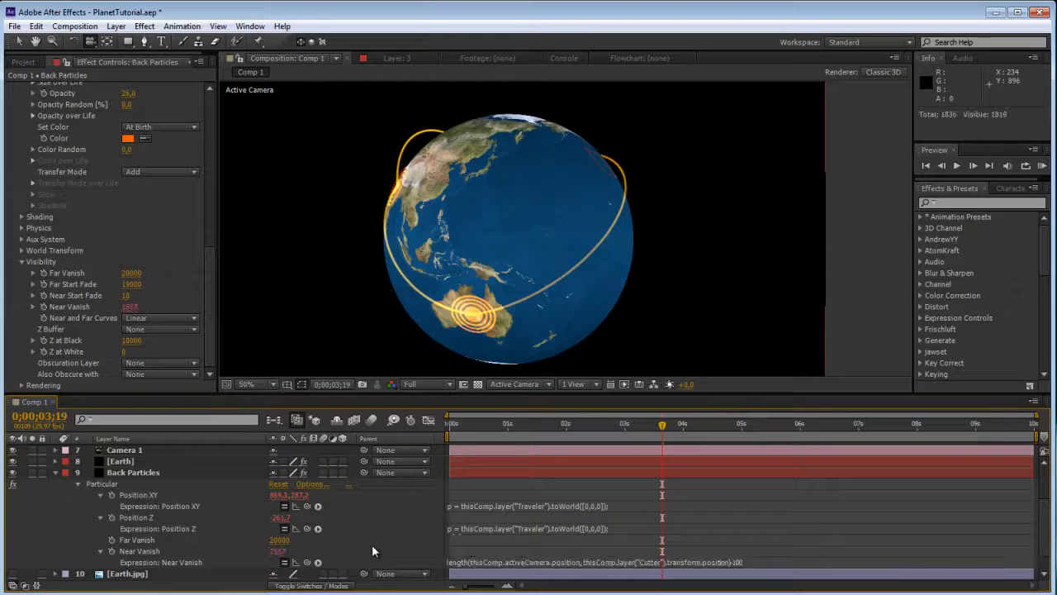
Step: Solo the Back Particles layer briefly to check its part of the trail, and turn the solo off again
{"action": "left_click", "coordinate": [33, 472]}
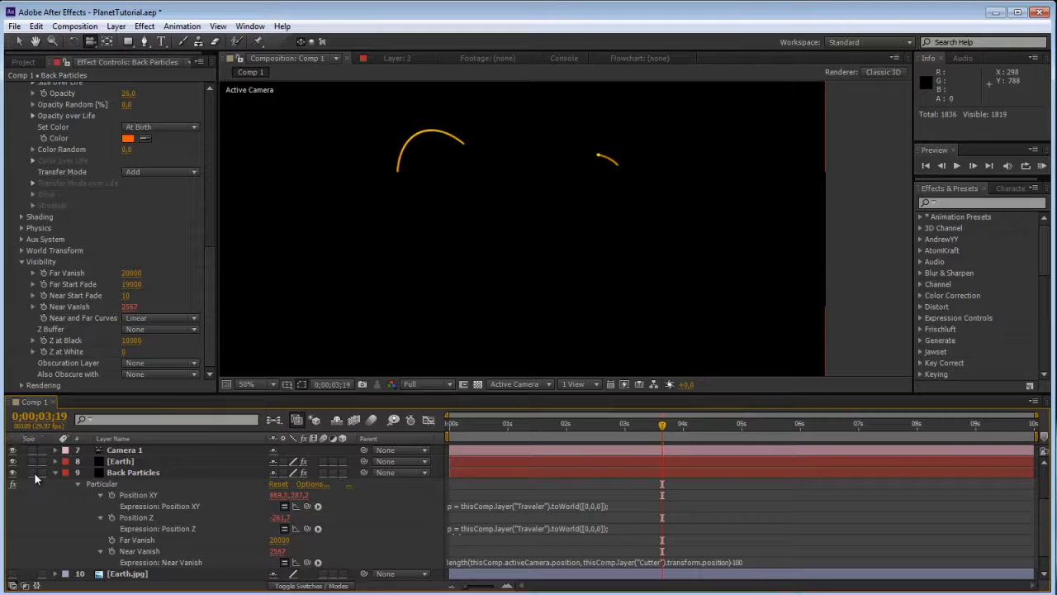
{"action": "left_click", "coordinate": [34, 472]}
{"action": "scroll", "coordinate": [99, 465], "scroll_direction": "up", "scroll_amount": 3}
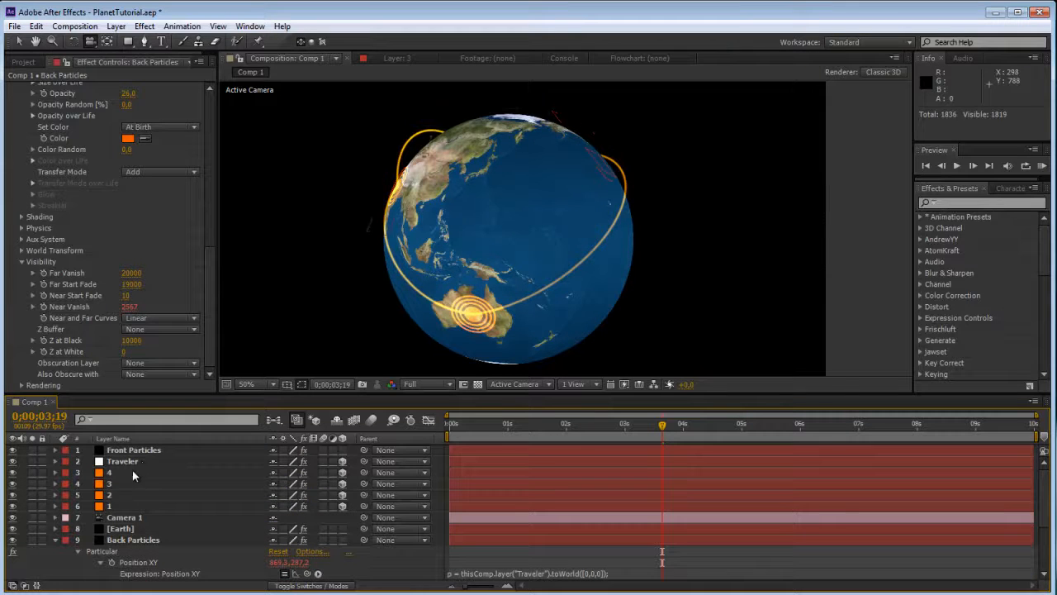
Step: Solo Front Particles, Back Particles and Earth, and orbit the camera to check how the globe occludes the trail
{"action": "left_click", "coordinate": [32, 450]}
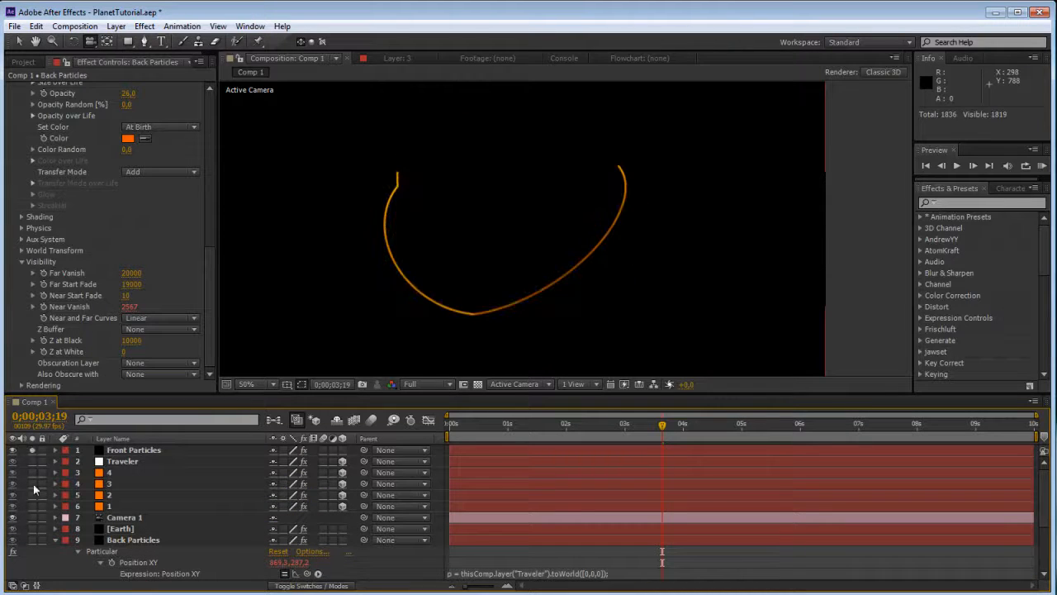
{"action": "scroll", "coordinate": [34, 490], "scroll_direction": "down", "scroll_amount": 4}
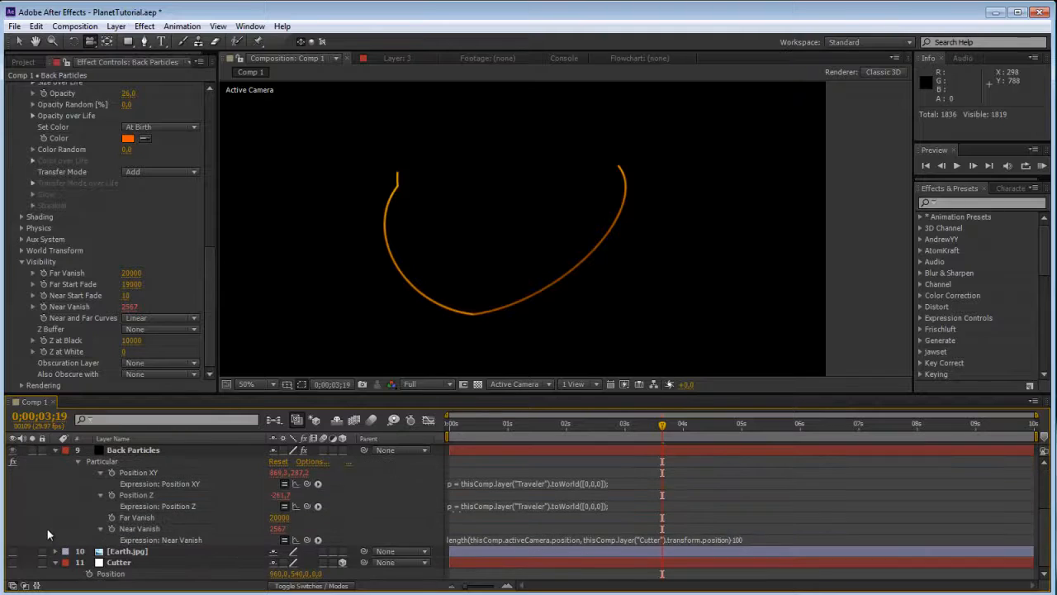
{"action": "left_click", "coordinate": [32, 450]}
{"action": "scroll", "coordinate": [78, 467], "scroll_direction": "up", "scroll_amount": 4}
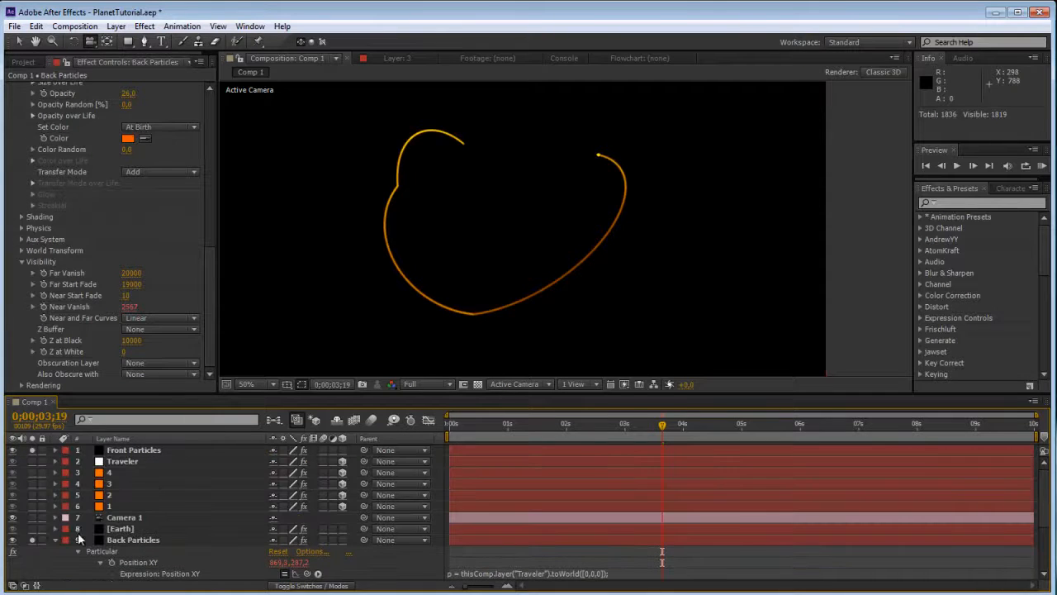
{"action": "left_click", "coordinate": [33, 529]}
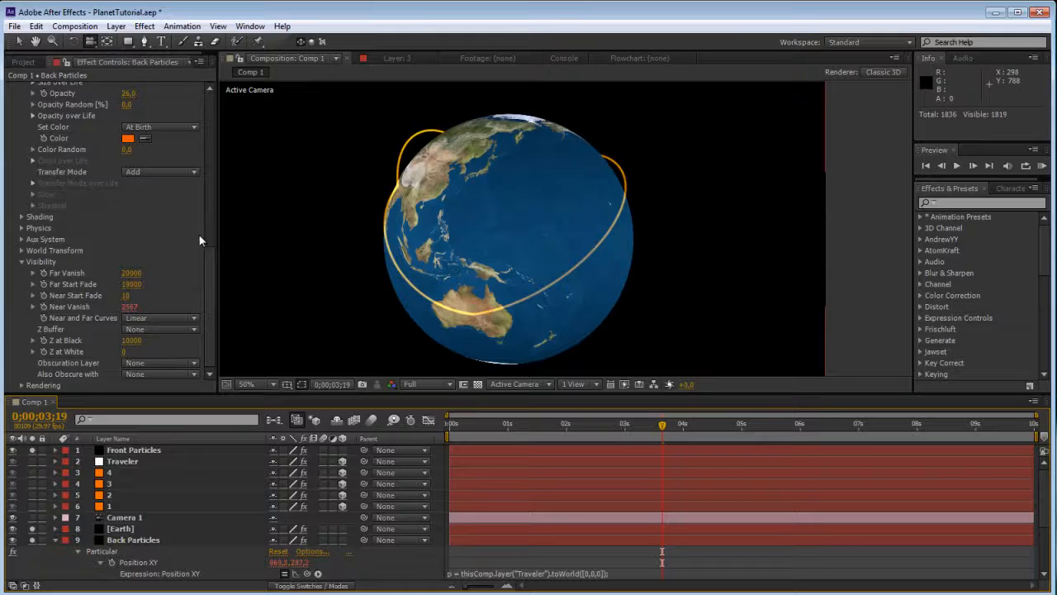
{"action": "left_click", "coordinate": [482, 211]}
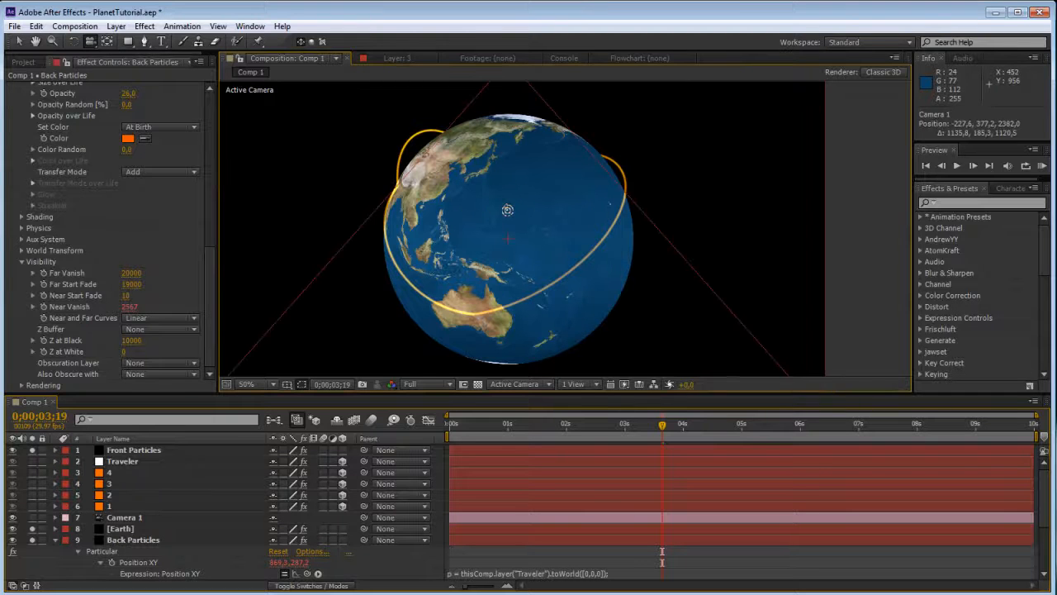
{"action": "left_click_drag", "start_coordinate": [507, 210], "coordinate": [586, 232]}
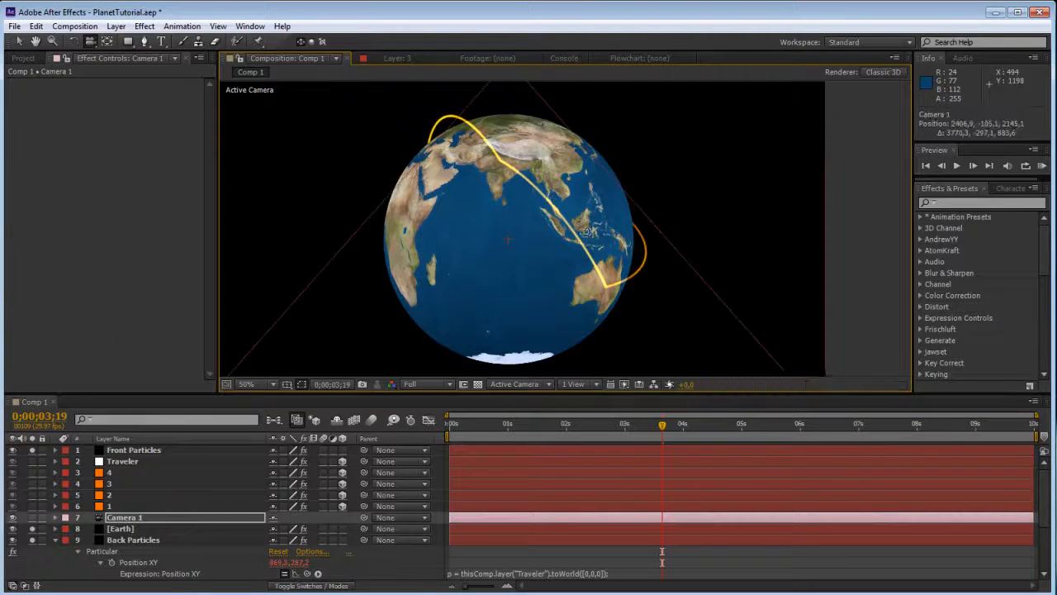
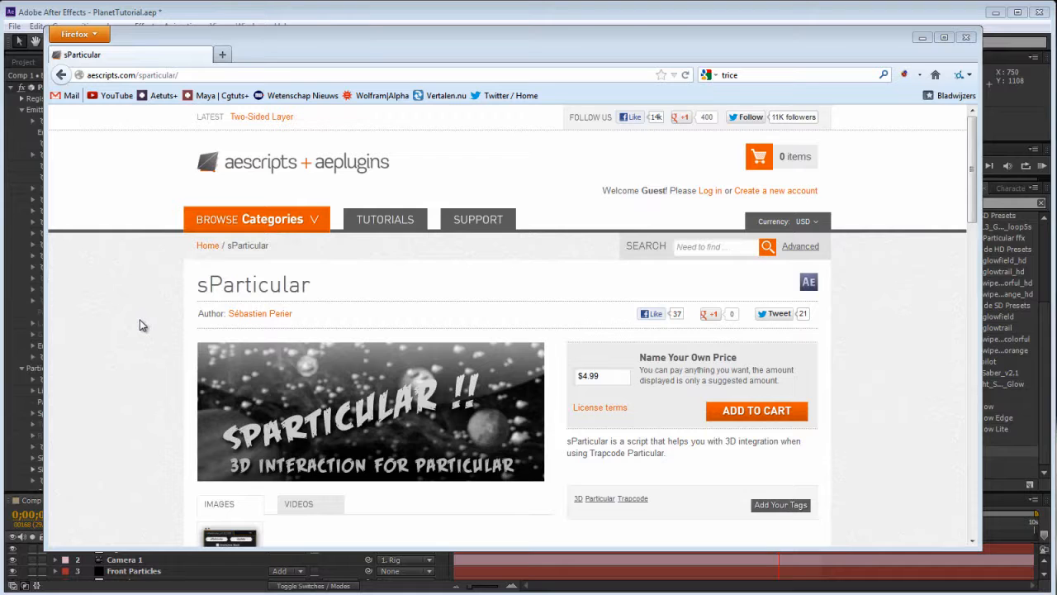
Step: Switch to Firefox and look through the sParticular script page on aescripts.com
{"action": "scroll", "coordinate": [140, 325], "scroll_direction": "down", "scroll_amount": 8}
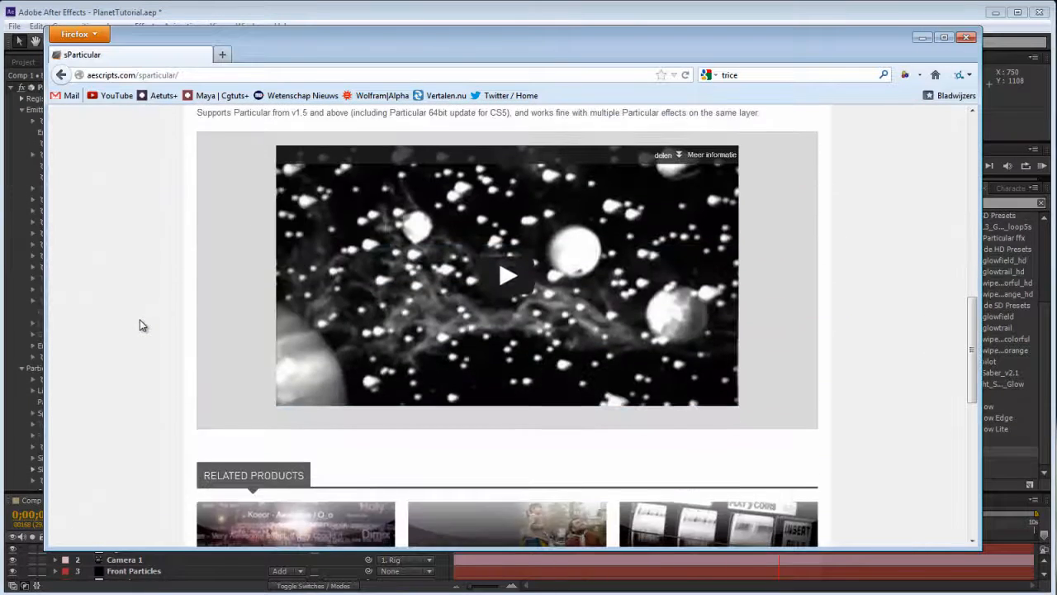
{"action": "scroll", "coordinate": [140, 325], "scroll_direction": "down", "scroll_amount": 4}
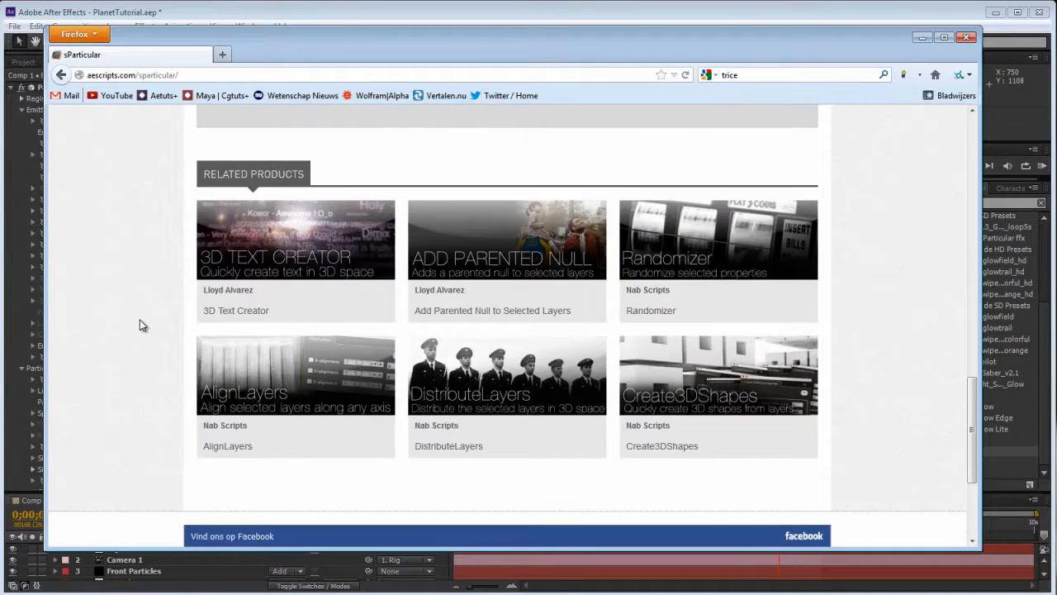
{"action": "scroll", "coordinate": [140, 325], "scroll_direction": "up", "scroll_amount": 12}
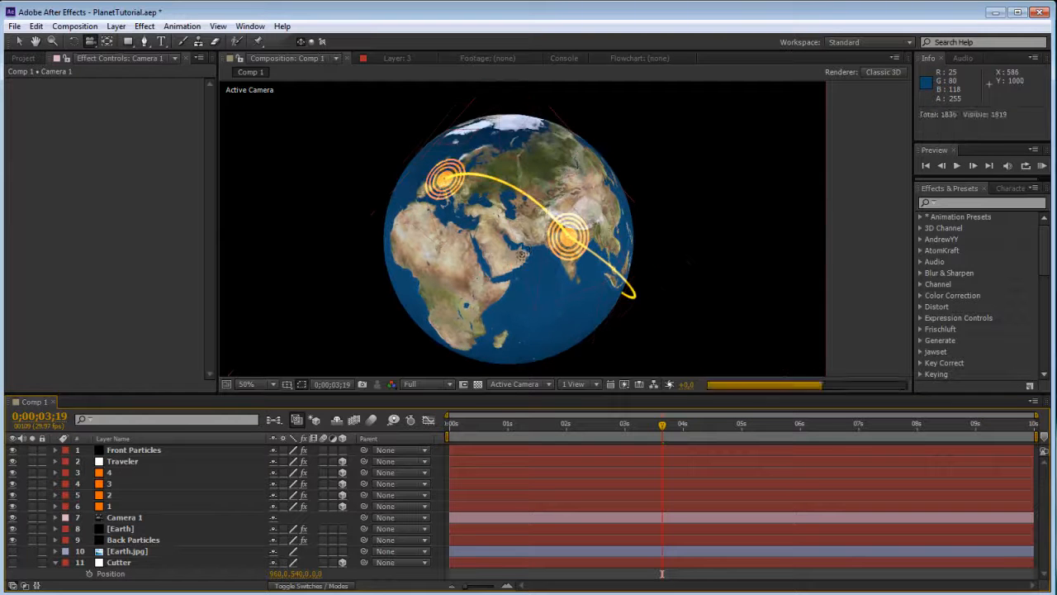
Step: Shift ring layer 2 in time so it starts at 0;00;01;00, when the trail reaches India
{"action": "left_click", "coordinate": [118, 477]}
{"action": "left_click", "coordinate": [117, 493]}
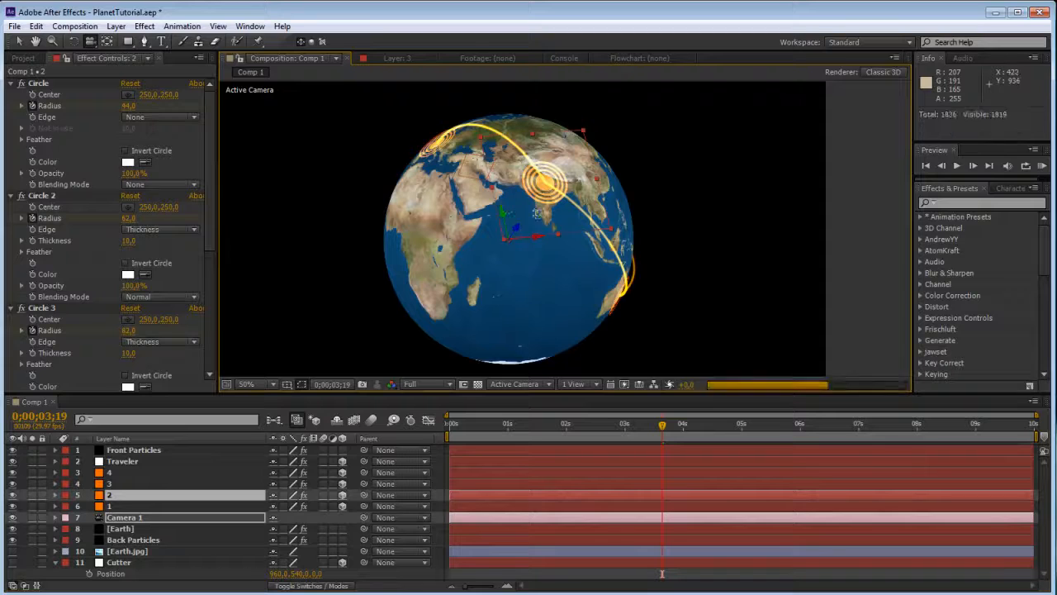
{"action": "left_click", "coordinate": [502, 425]}
{"action": "left_click_drag", "start_coordinate": [491, 431], "coordinate": [508, 428]}
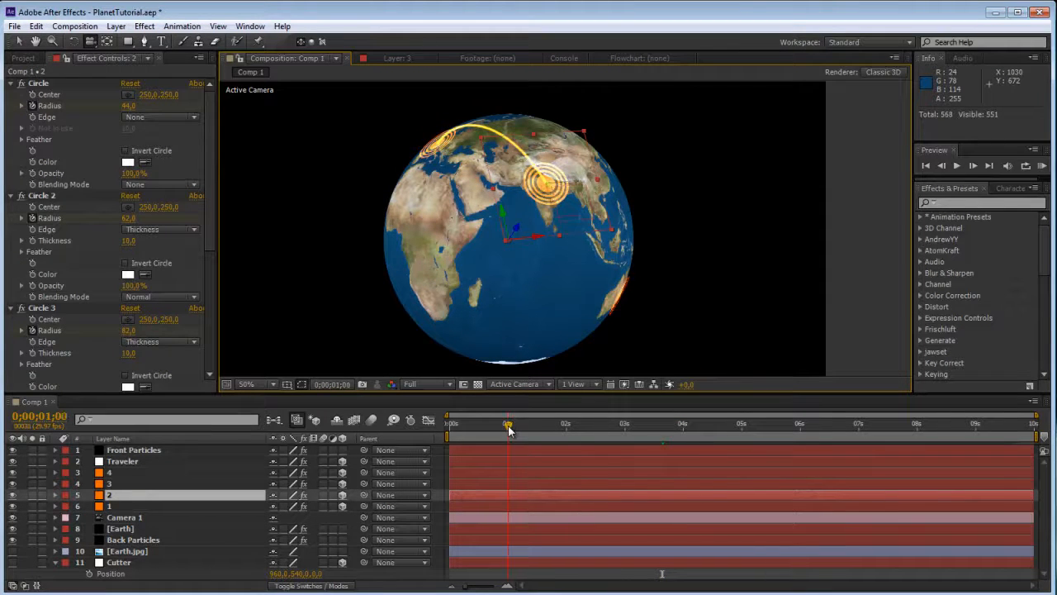
{"action": "left_click_drag", "start_coordinate": [472, 495], "coordinate": [526, 495]}
{"action": "left_click_drag", "start_coordinate": [508, 427], "coordinate": [507, 429]}
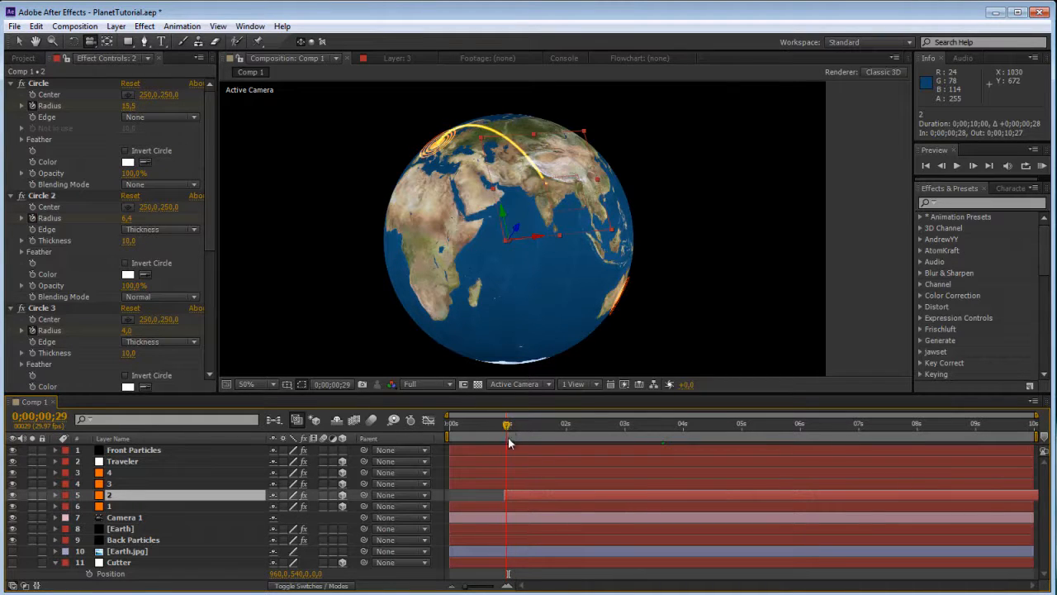
{"action": "left_click_drag", "start_coordinate": [523, 494], "coordinate": [527, 494]}
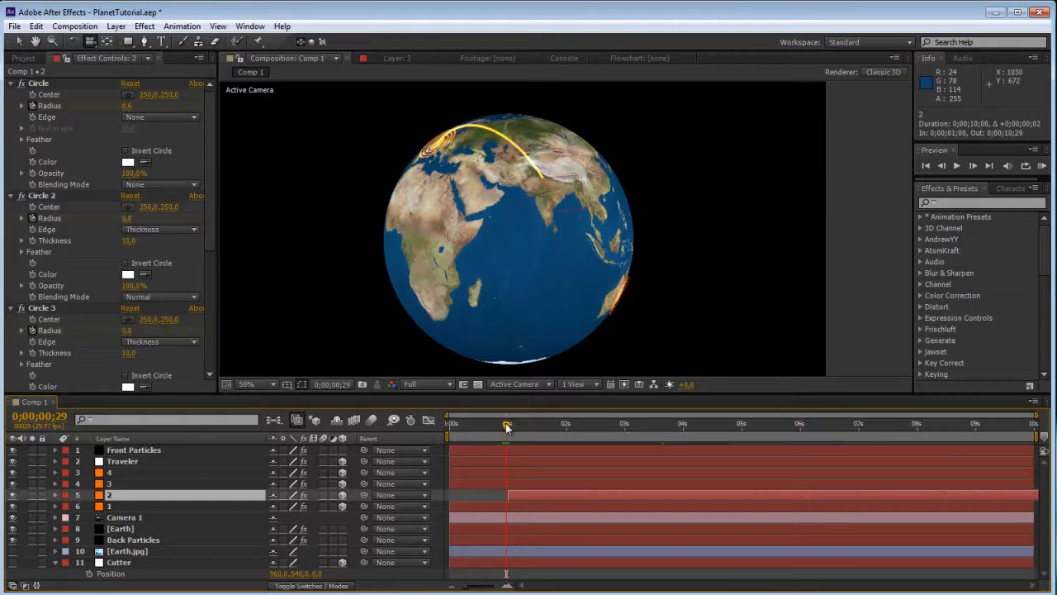
Step: Shift ring layer 3 in time so it starts at 0;00;02;00, when the trail reaches Australia
{"action": "left_click_drag", "start_coordinate": [507, 427], "coordinate": [557, 424]}
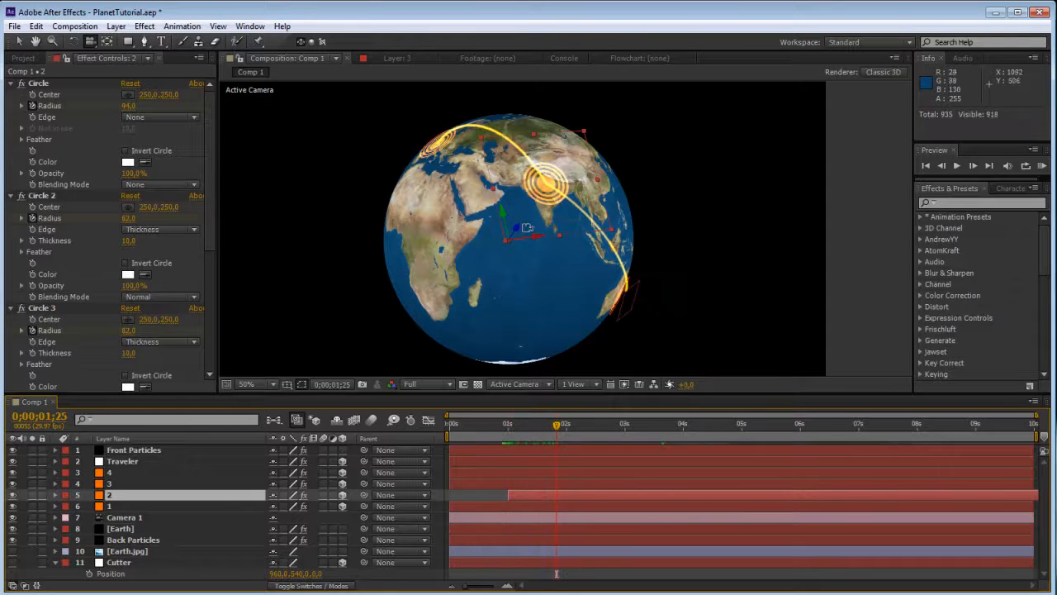
{"action": "left_click_drag", "start_coordinate": [490, 228], "coordinate": [341, 197]}
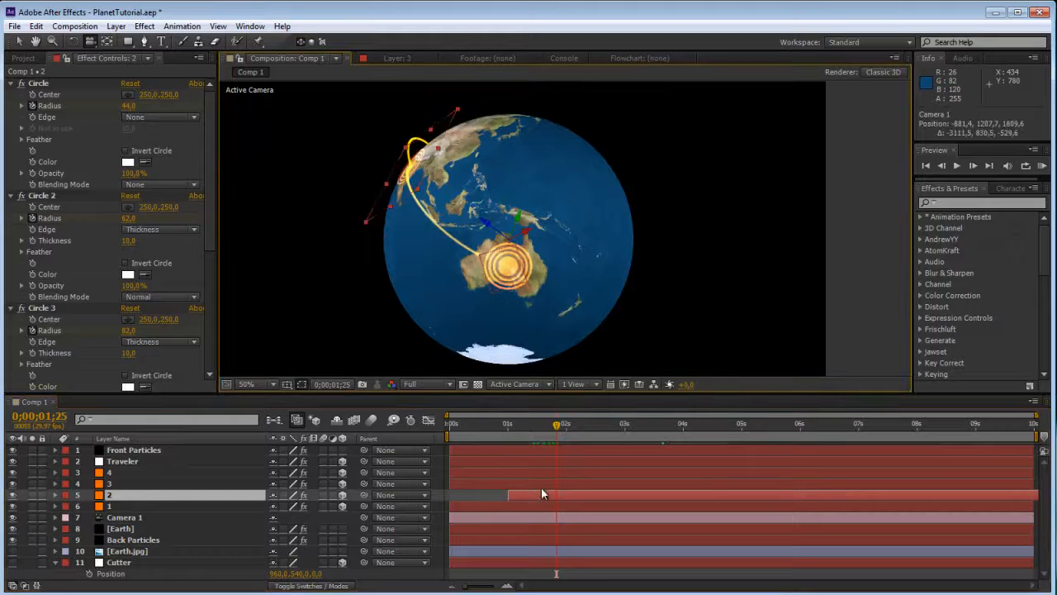
{"action": "left_click_drag", "start_coordinate": [486, 483], "coordinate": [600, 479]}
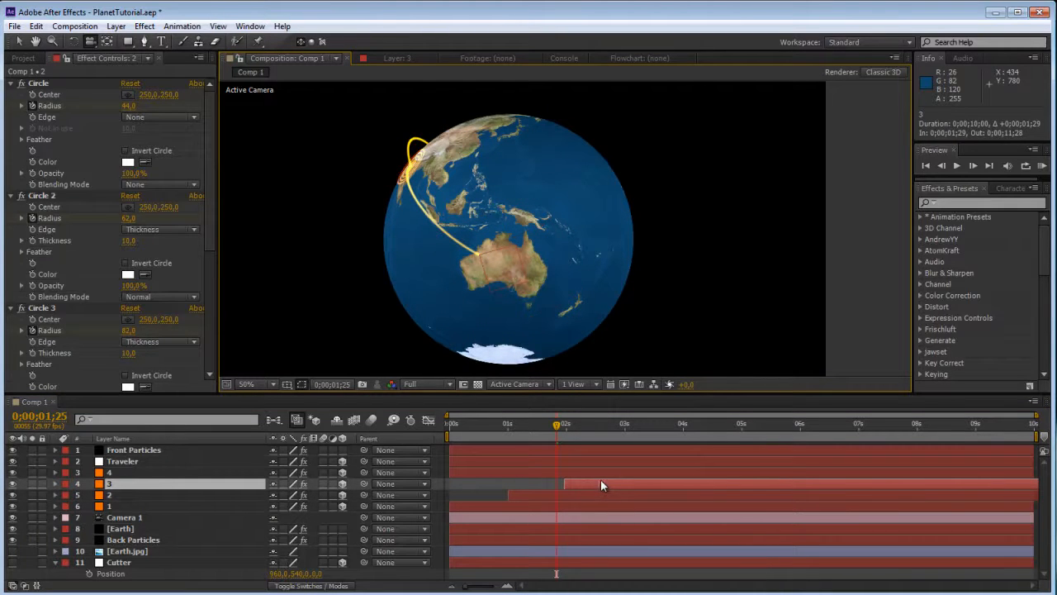
{"action": "left_click", "coordinate": [565, 425]}
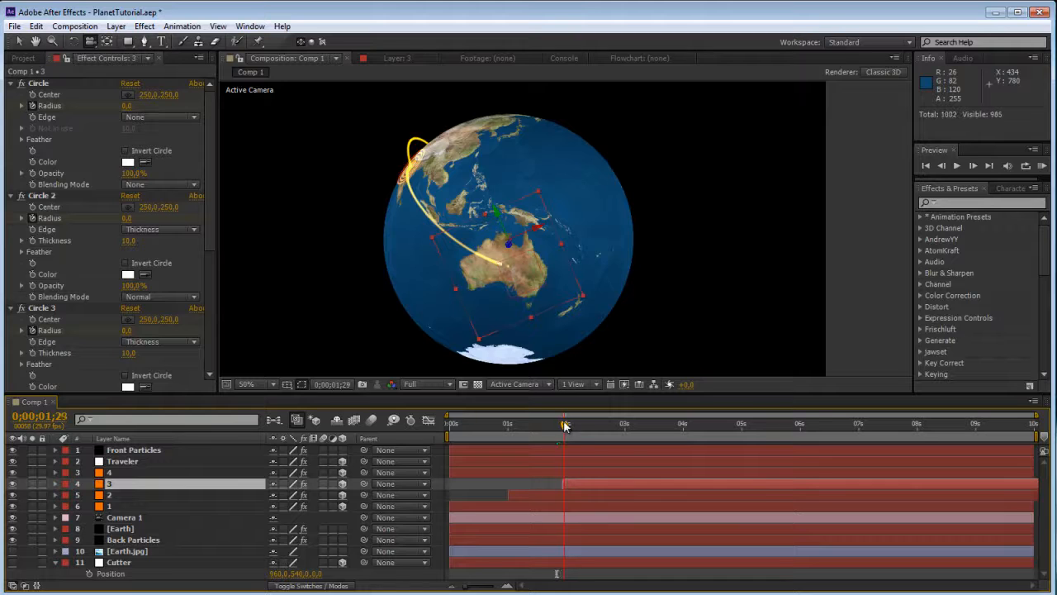
{"action": "left_click_drag", "start_coordinate": [565, 424], "coordinate": [566, 425]}
{"action": "left_click_drag", "start_coordinate": [577, 481], "coordinate": [580, 482]}
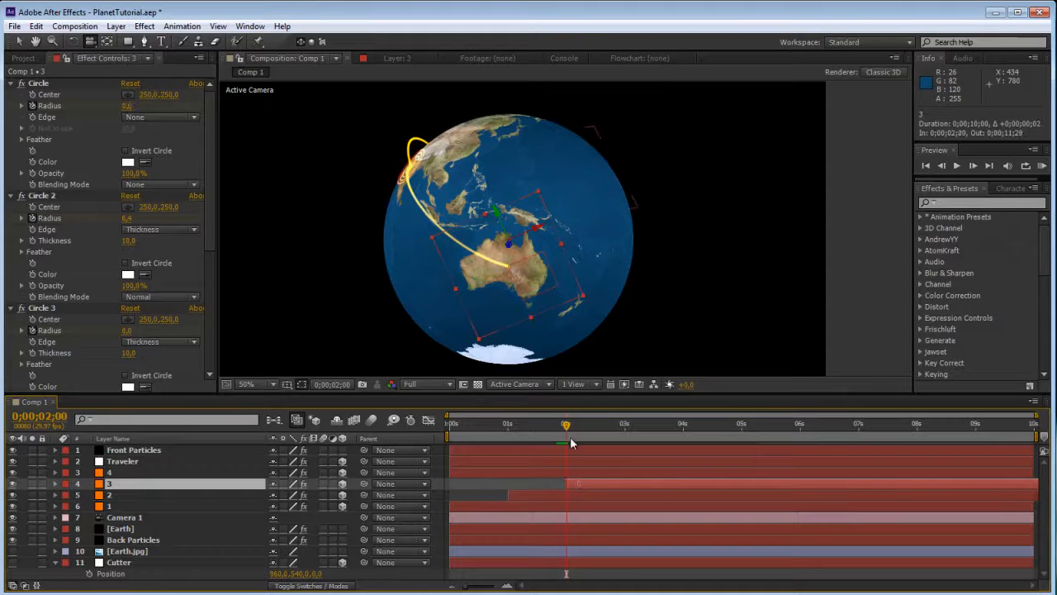
Step: Shift ring layer 4 to start at 0;00;02;28, when the trail reaches North America, and review the globe at 0;00;05;00
{"action": "left_click_drag", "start_coordinate": [567, 424], "coordinate": [621, 425]}
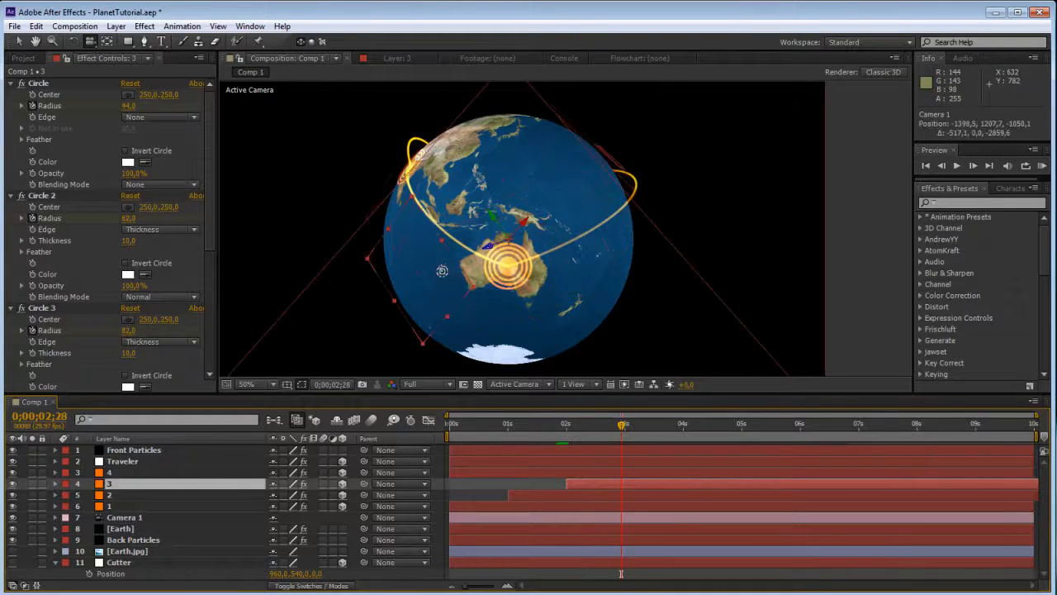
{"action": "left_click_drag", "start_coordinate": [442, 270], "coordinate": [388, 327]}
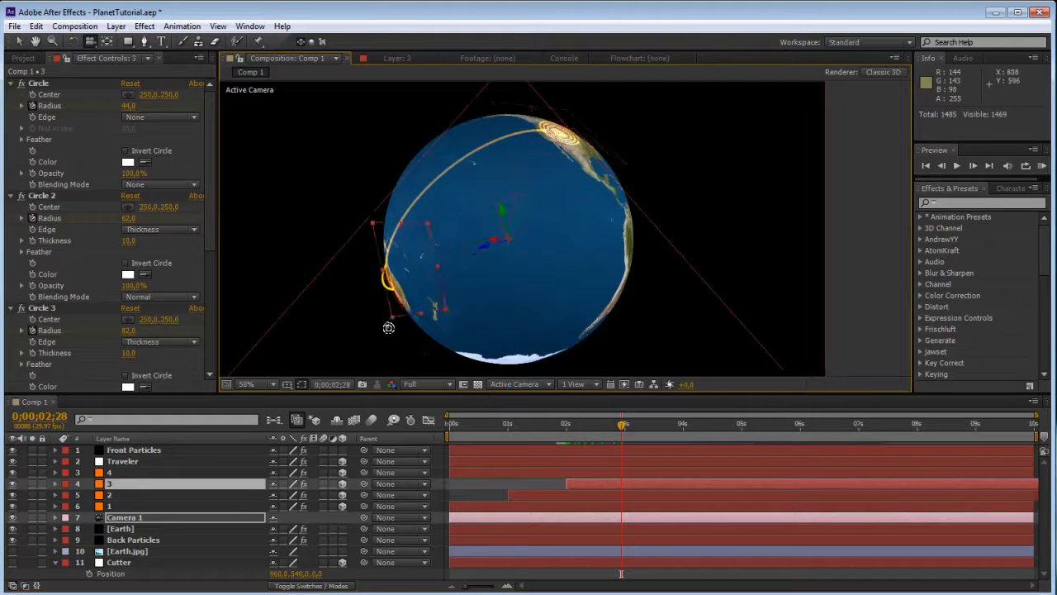
{"action": "key", "text": "ctrl+z"}
{"action": "left_click", "coordinate": [250, 473]}
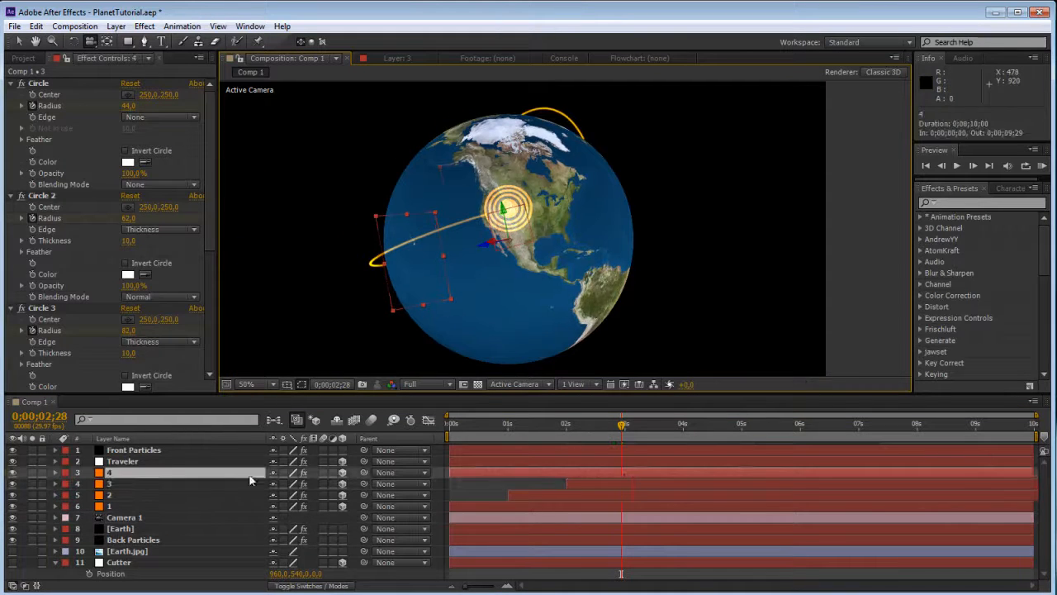
{"action": "left_click_drag", "start_coordinate": [589, 469], "coordinate": [758, 485]}
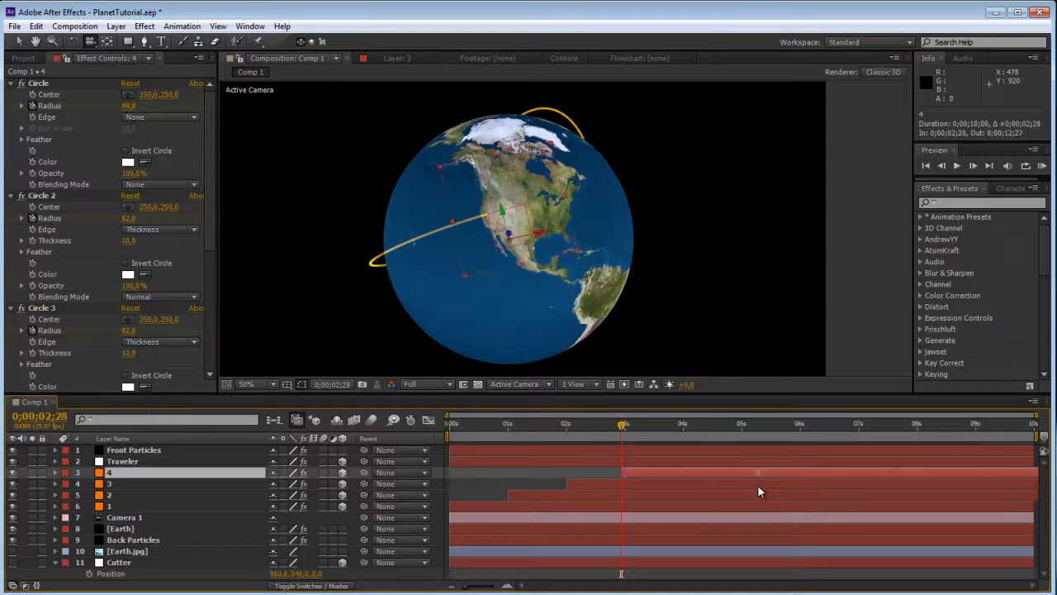
{"action": "key", "text": "space"}
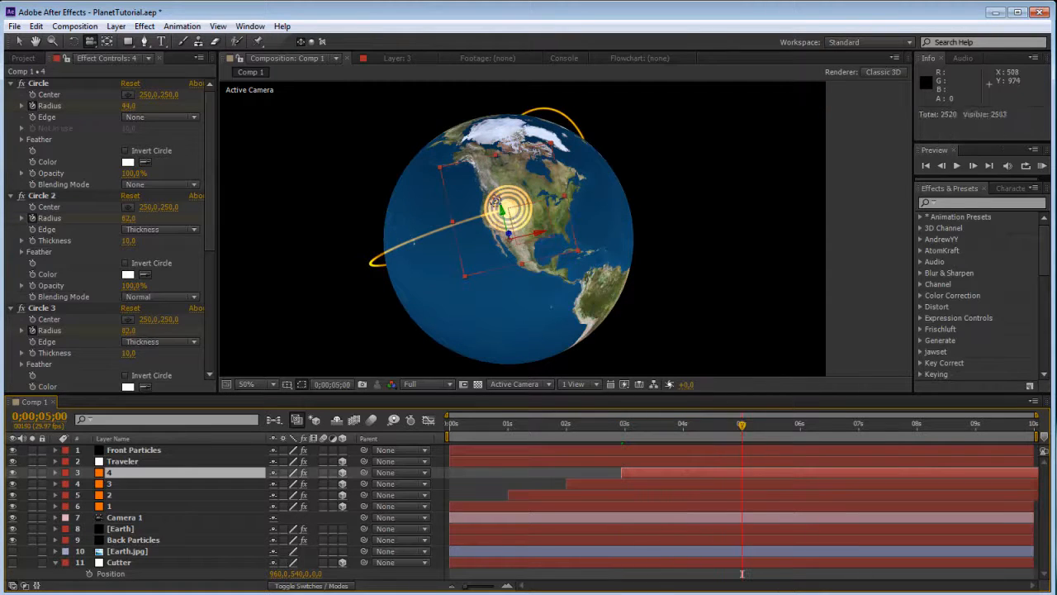
{"action": "left_click_drag", "start_coordinate": [494, 200], "coordinate": [333, 297]}
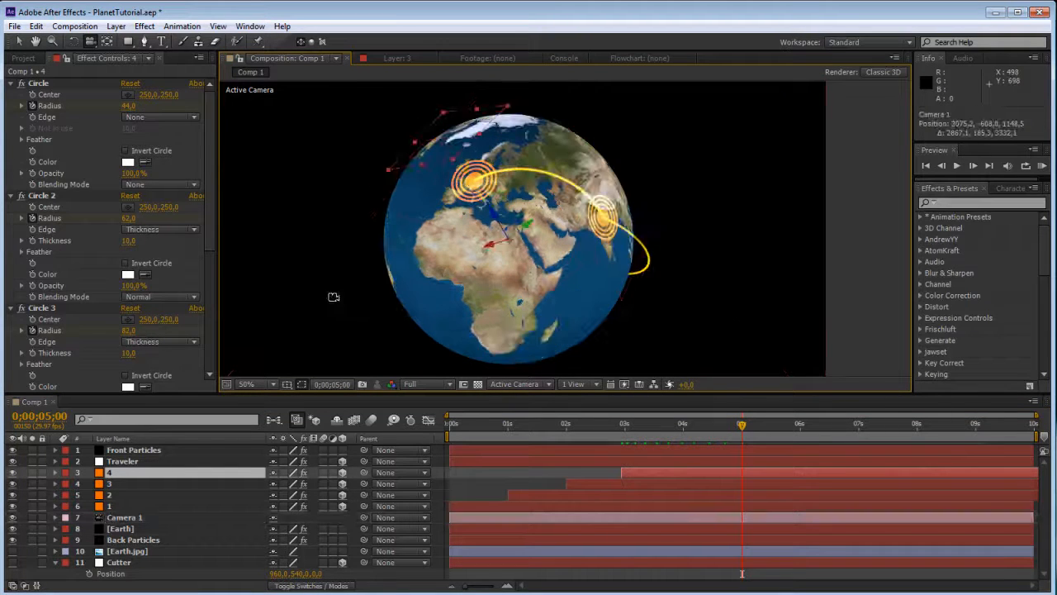
Step: Collapse the Circle, Circle 2 and Circle 3 effects on layer 4 to view its Circle 4 and Fill settings
{"action": "left_click", "coordinate": [11, 196]}
{"action": "left_click", "coordinate": [11, 83]}
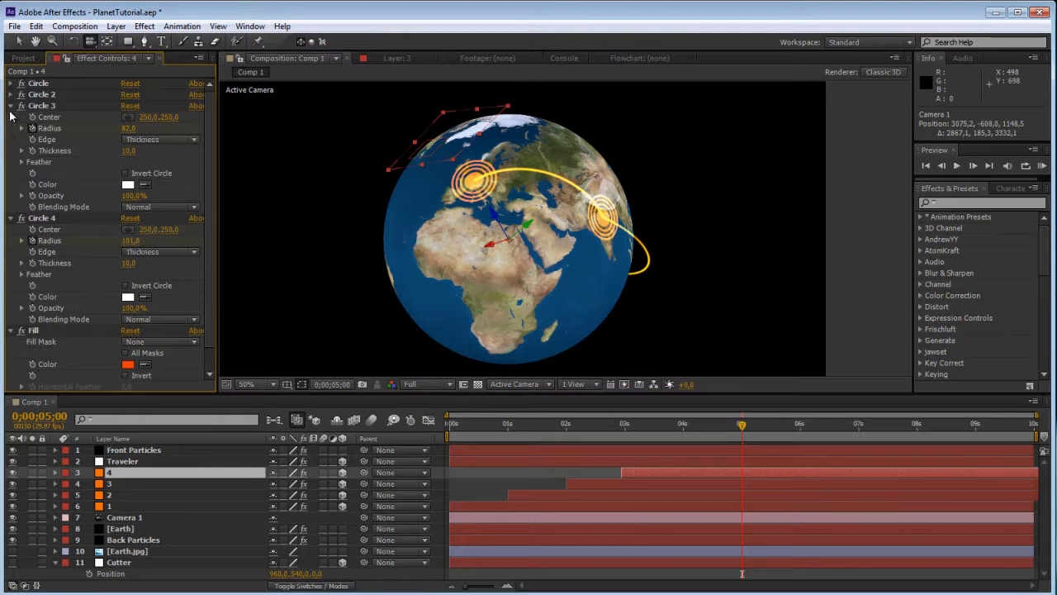
{"action": "left_click", "coordinate": [10, 106]}
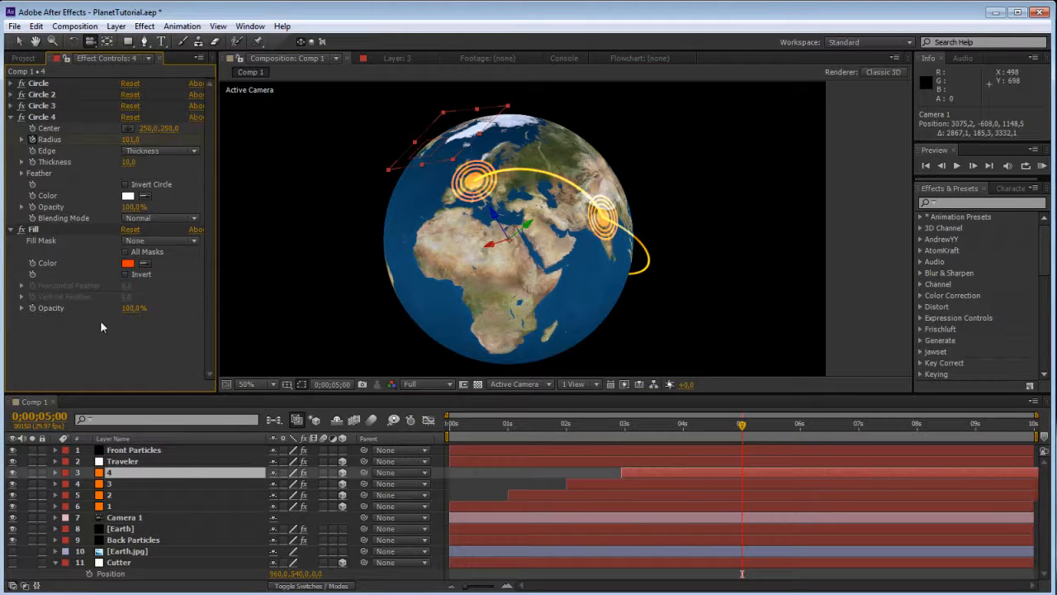
Step: Create a black 1920 x 1080 solid named Star BG, place it below all other layers and solo it
{"action": "key", "text": "ctrl+y"}
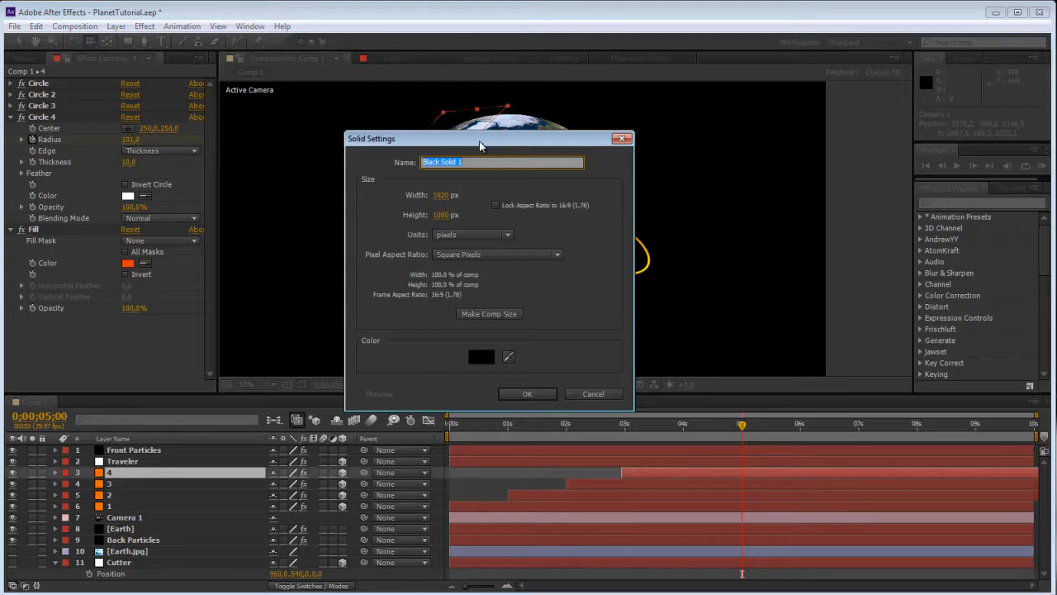
{"action": "type", "text": "Star BG"}
{"action": "left_click", "coordinate": [527, 393]}
{"action": "left_click_drag", "start_coordinate": [116, 467], "coordinate": [41, 580]}
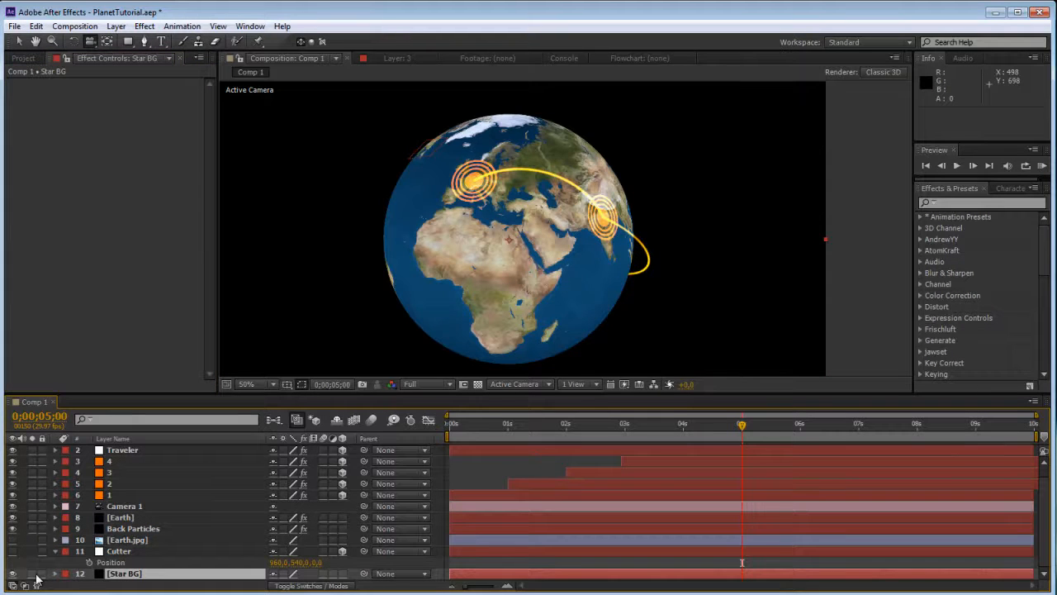
{"action": "left_click", "coordinate": [32, 573]}
Step: Find the Trapcode Particular effect, apply it to the Star BG layer and show the whole composition frame
{"action": "left_click", "coordinate": [964, 202]}
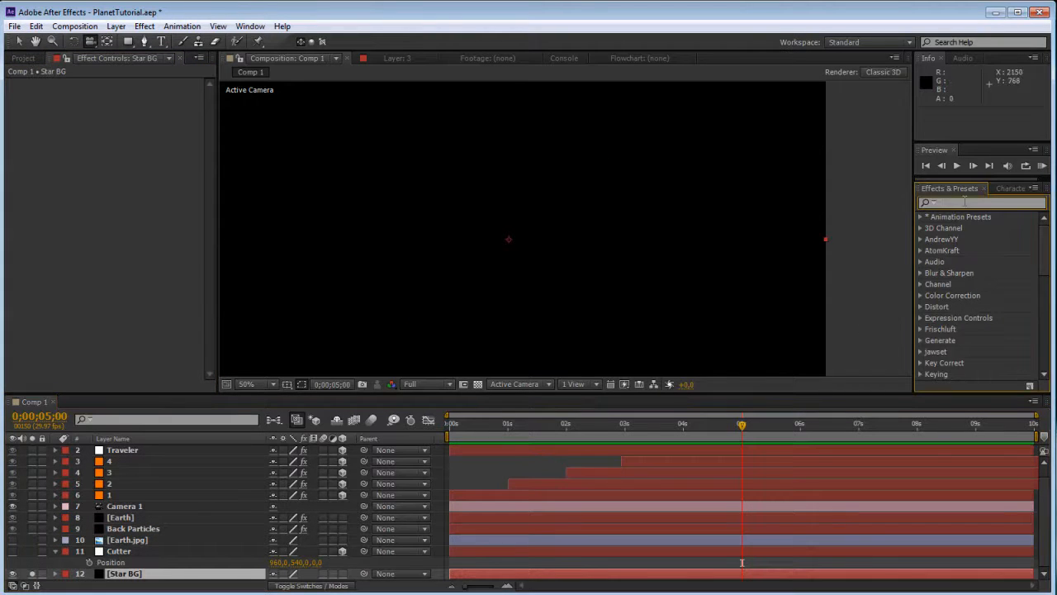
{"action": "type", "text": "partic"}
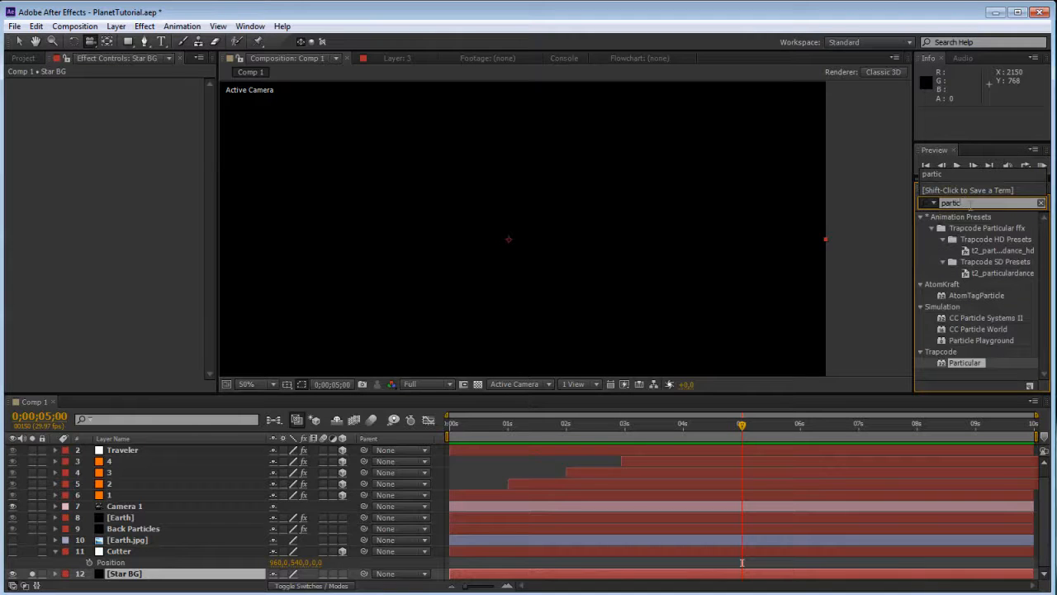
{"action": "left_click_drag", "start_coordinate": [965, 363], "coordinate": [578, 248]}
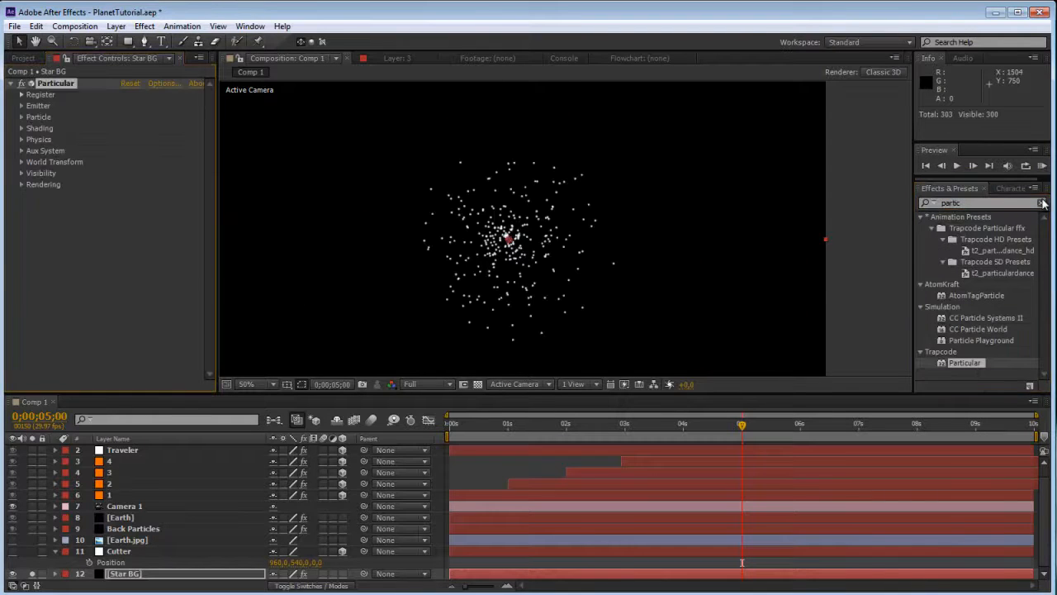
{"action": "key", "text": "comma"}
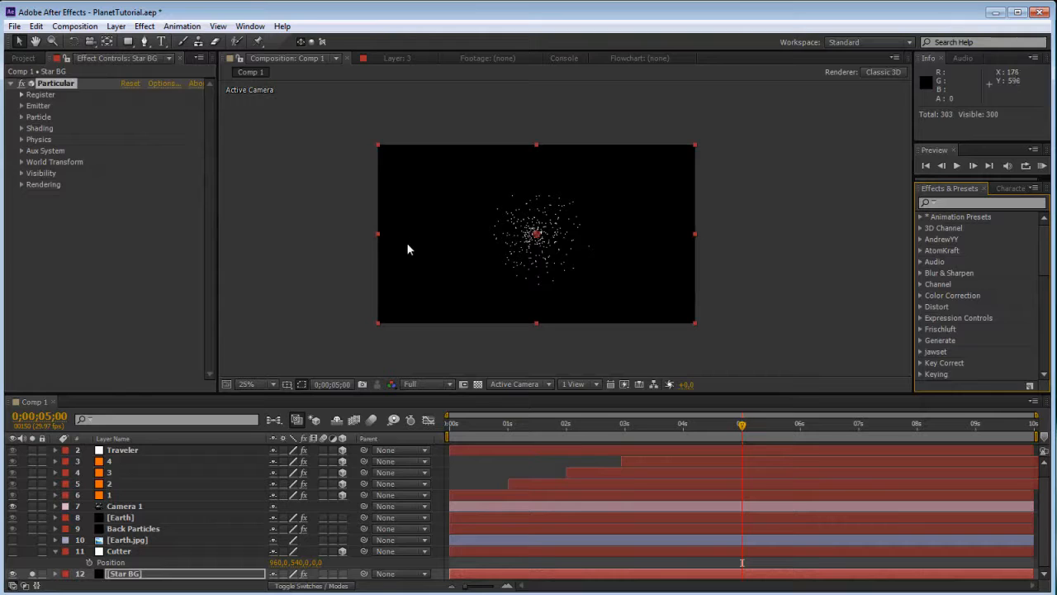
Step: Keyframe the Star BG emitter's Physics Time Factor at 1 on frame 0;00;00;00 and at 0 on frame 0;00;00;01
{"action": "left_click", "coordinate": [572, 436]}
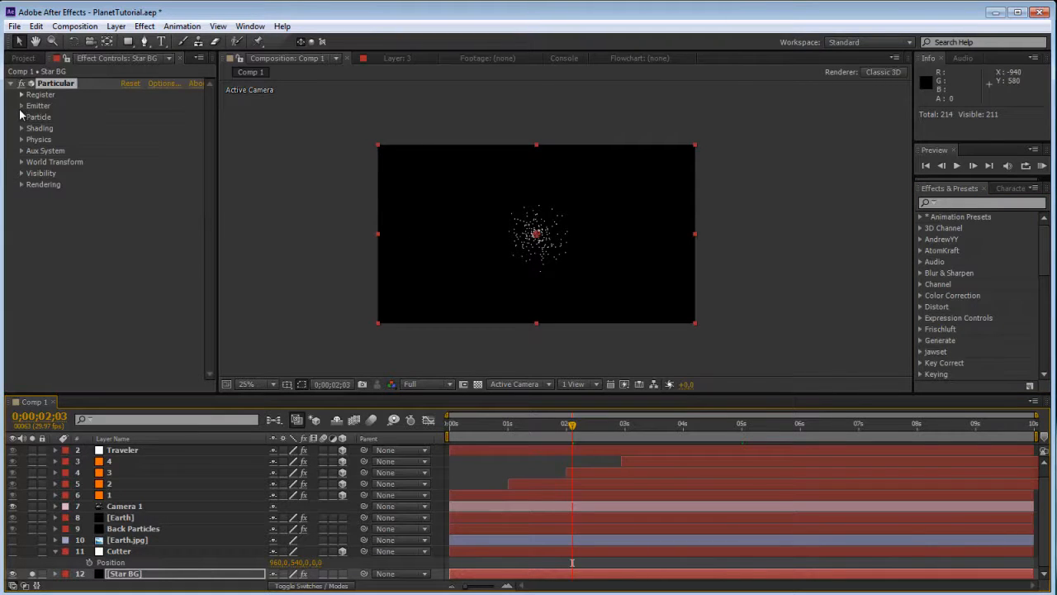
{"action": "left_click", "coordinate": [21, 140]}
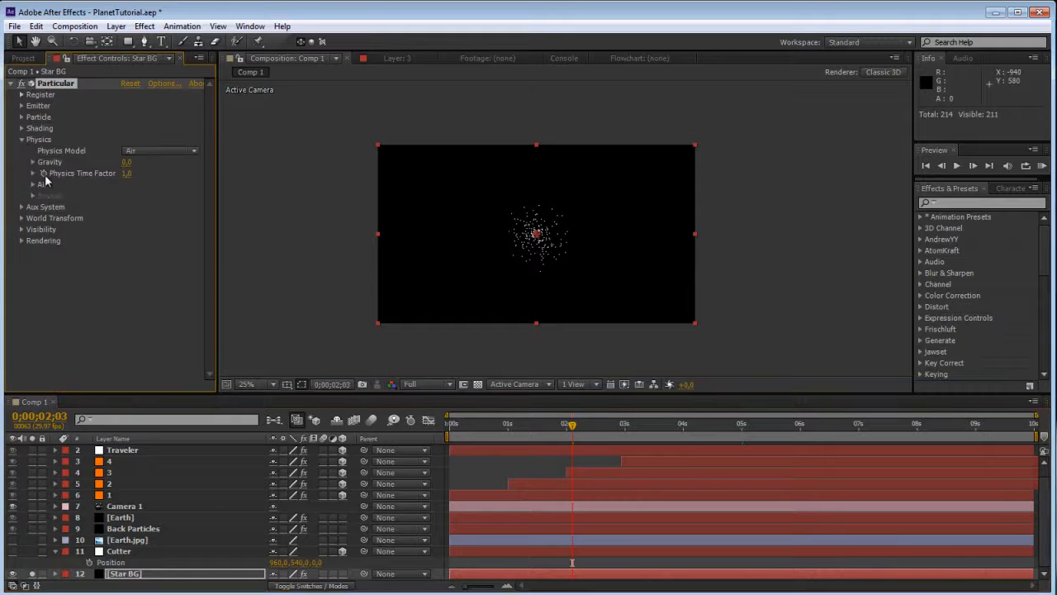
{"action": "left_click_drag", "start_coordinate": [479, 429], "coordinate": [430, 425]}
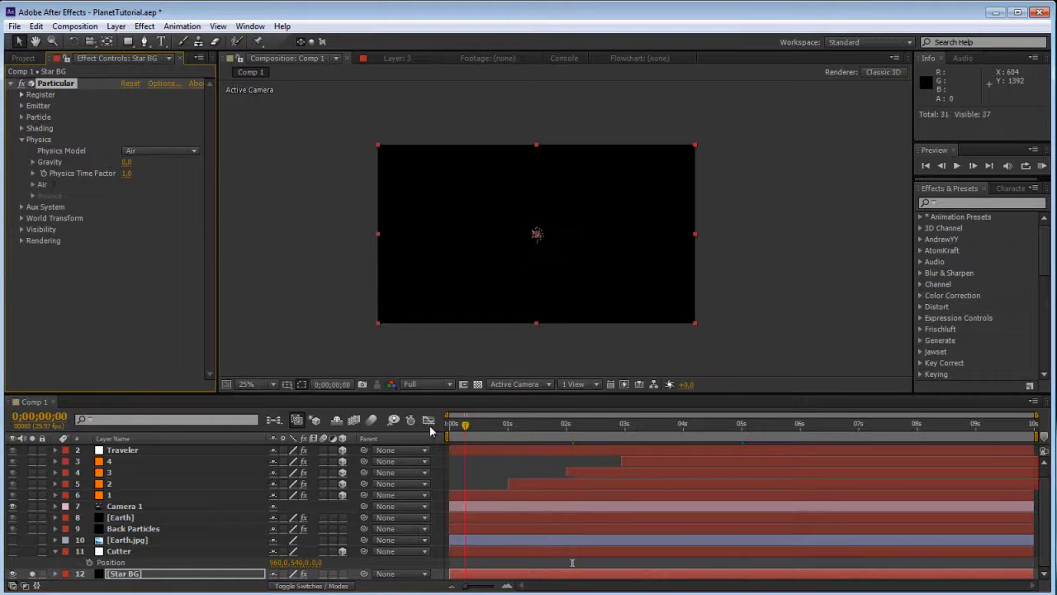
{"action": "left_click", "coordinate": [44, 173]}
{"action": "key", "text": "Page_Down"}
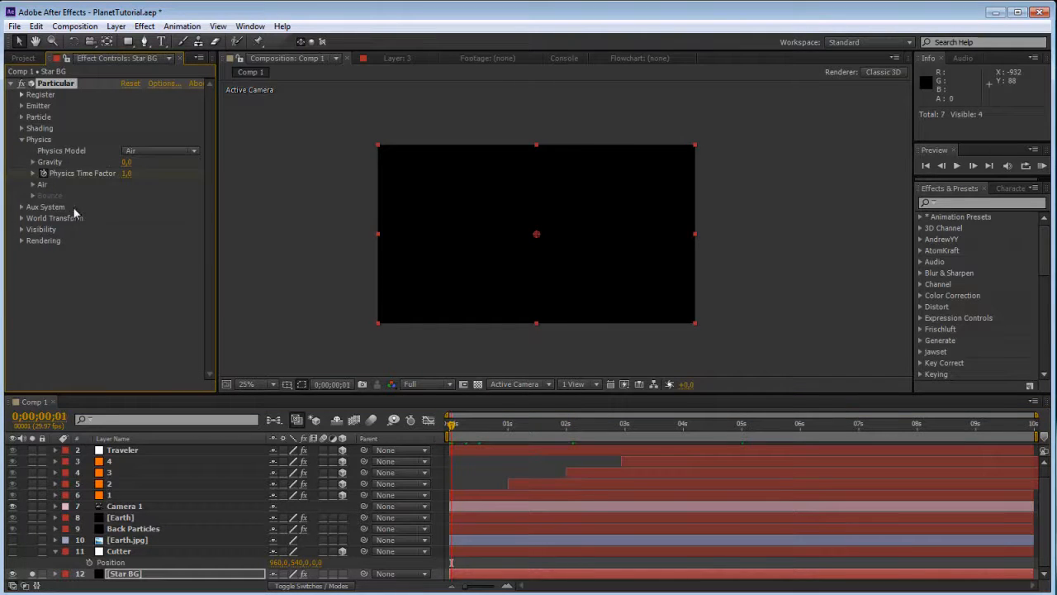
{"action": "left_click", "coordinate": [127, 173]}
{"action": "type", "text": "0"}
{"action": "key", "text": "Return"}
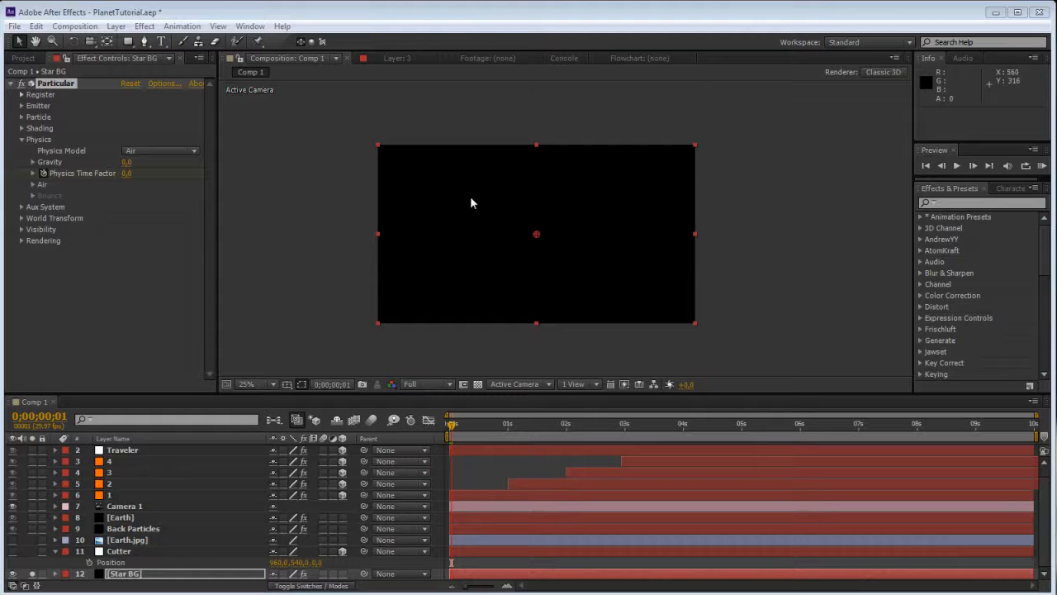
Step: Check the frozen particles near the emitter and shift the Star BG layer slightly ahead of the composition start
{"action": "scroll", "coordinate": [473, 198], "scroll_direction": "up", "scroll_amount": 3}
{"action": "key", "text": "space"}
{"action": "scroll", "coordinate": [503, 183], "scroll_direction": "up", "scroll_amount": 3}
{"action": "left_click_drag", "start_coordinate": [446, 210], "coordinate": [819, 191]}
{"action": "left_click_drag", "start_coordinate": [631, 426], "coordinate": [244, 365]}
{"action": "scroll", "coordinate": [404, 204], "scroll_direction": "down", "scroll_amount": 2}
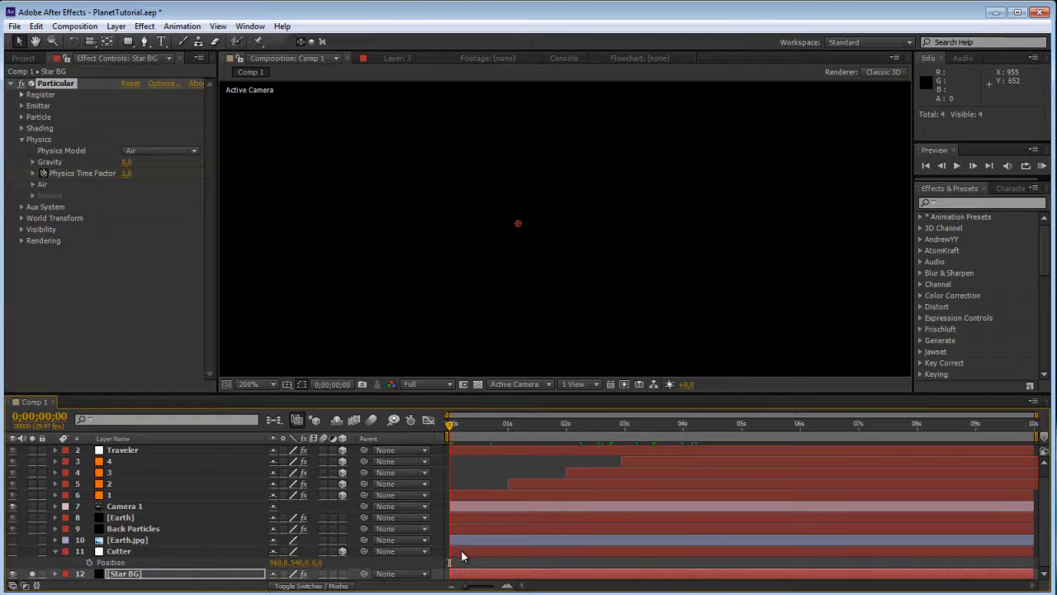
{"action": "left_click", "coordinate": [465, 573]}
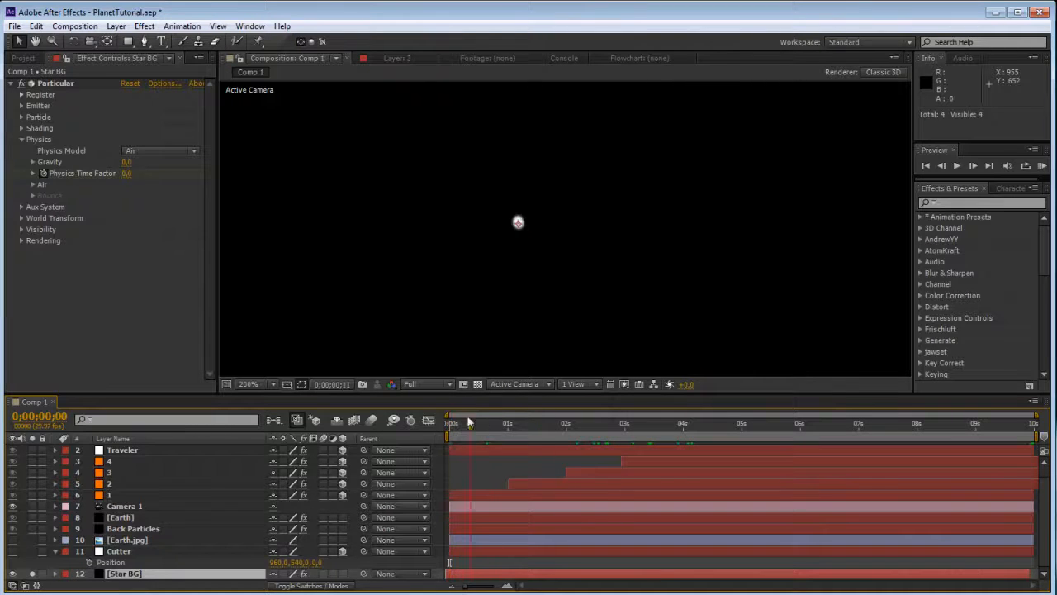
{"action": "key", "text": "comma"}
{"action": "key", "text": "comma"}
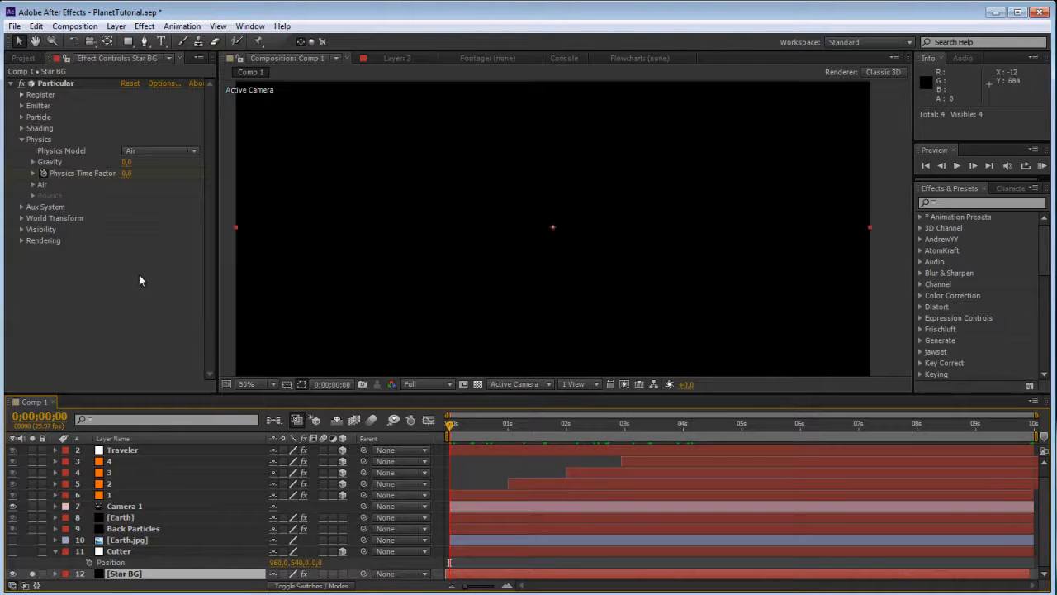
Step: Set the Spherical Field strength to 100 in the Air physics and briefly visualize the field around the emitter
{"action": "left_click", "coordinate": [32, 185]}
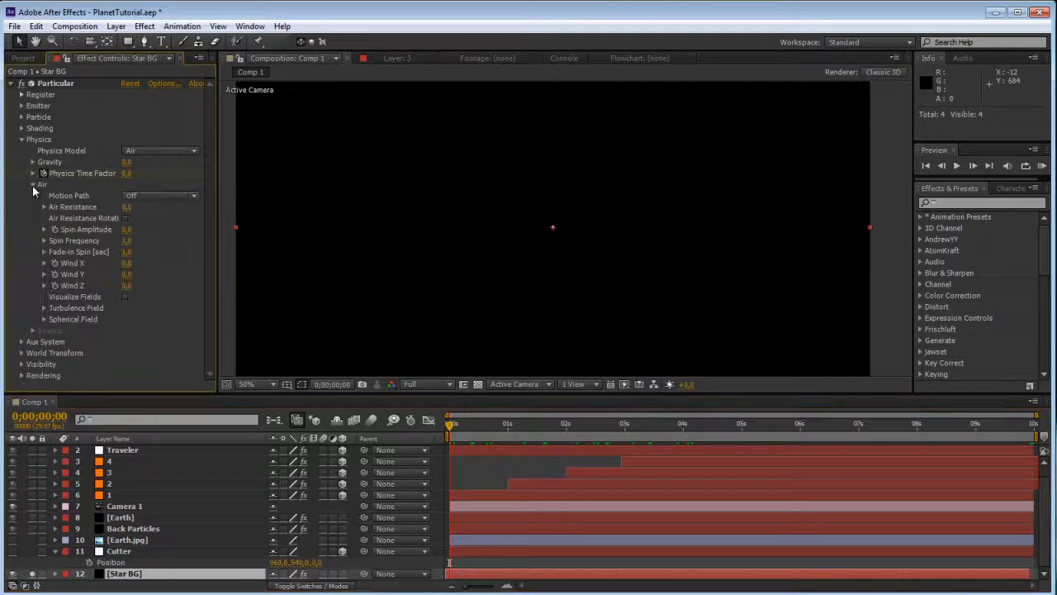
{"action": "left_click", "coordinate": [43, 319]}
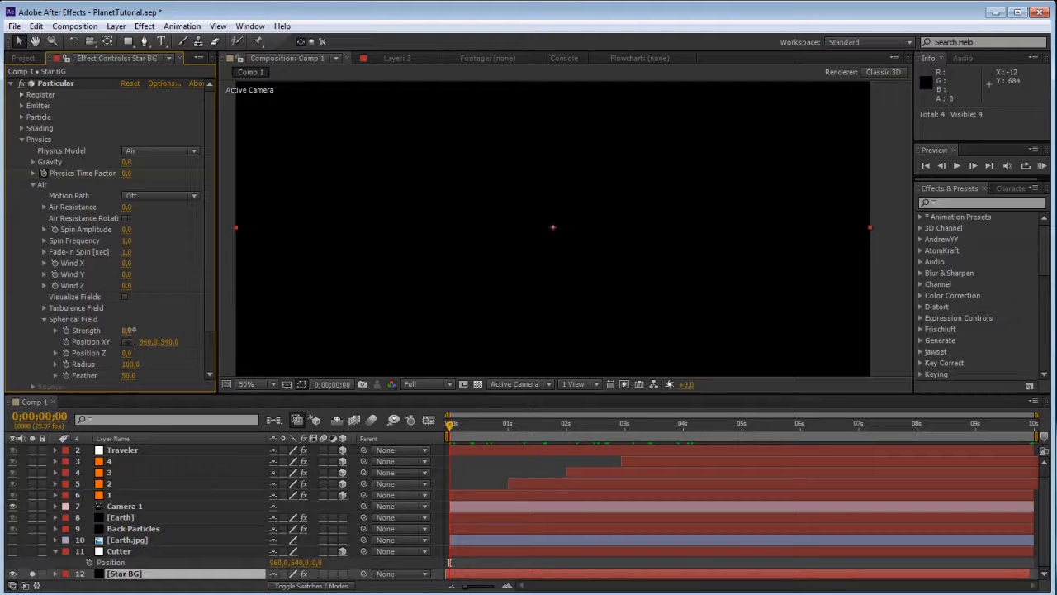
{"action": "left_click_drag", "start_coordinate": [130, 329], "coordinate": [216, 329]}
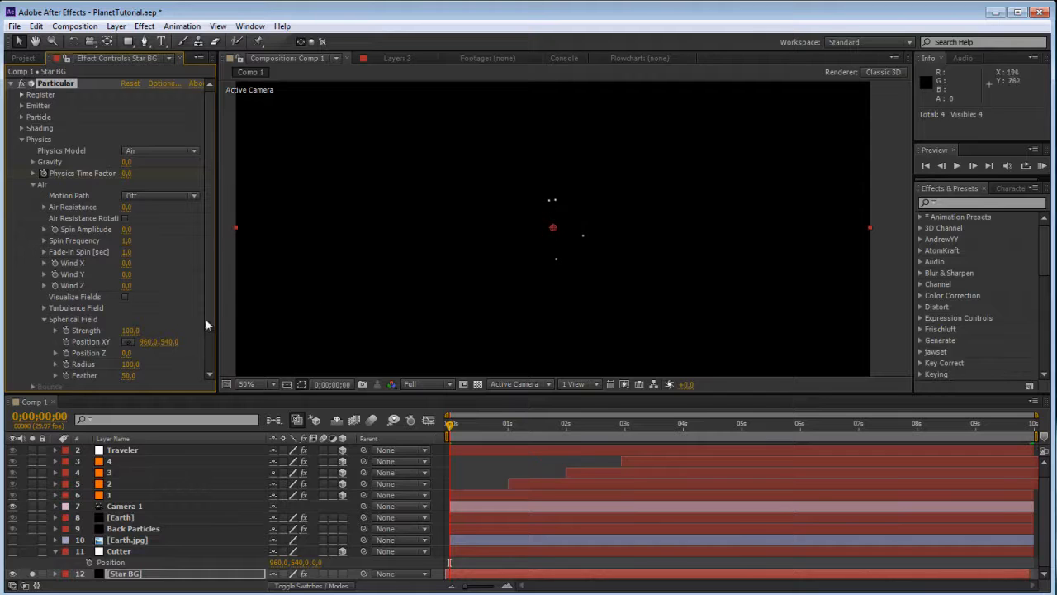
{"action": "scroll", "coordinate": [124, 357], "scroll_direction": "down", "scroll_amount": 1}
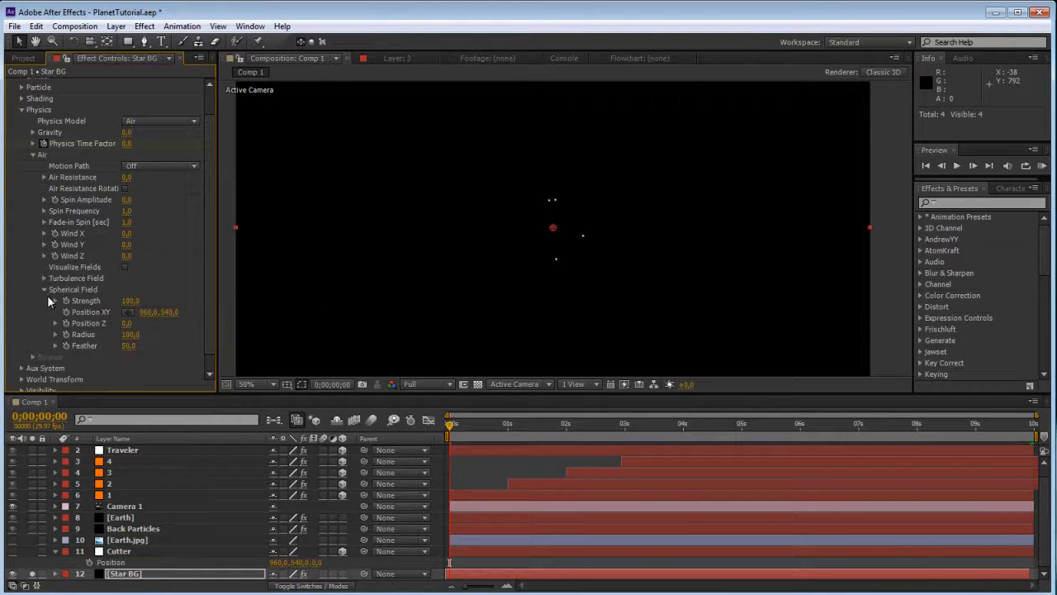
{"action": "left_click", "coordinate": [125, 266]}
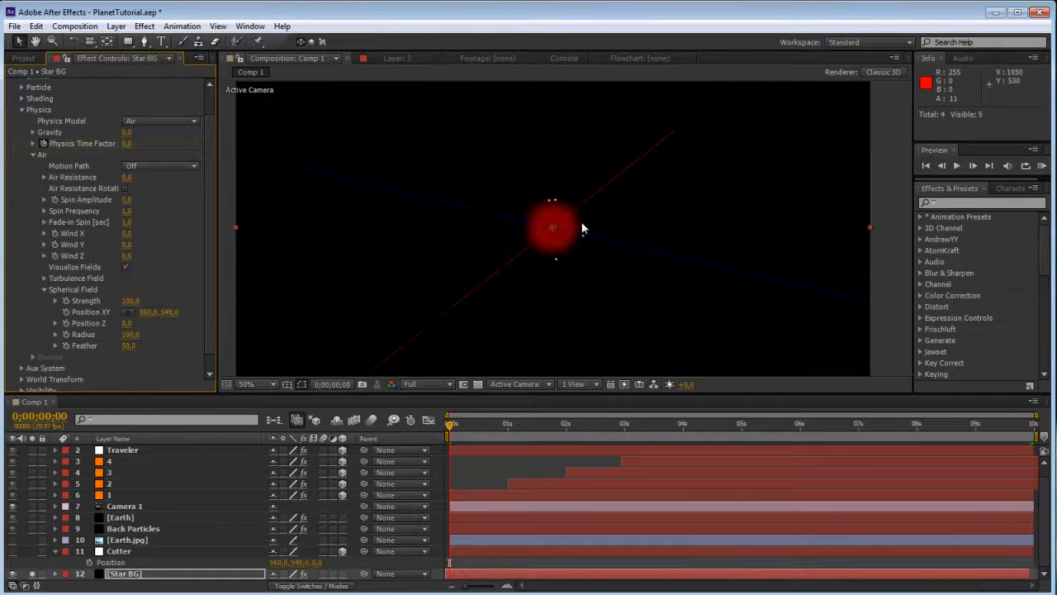
{"action": "left_click", "coordinate": [125, 266]}
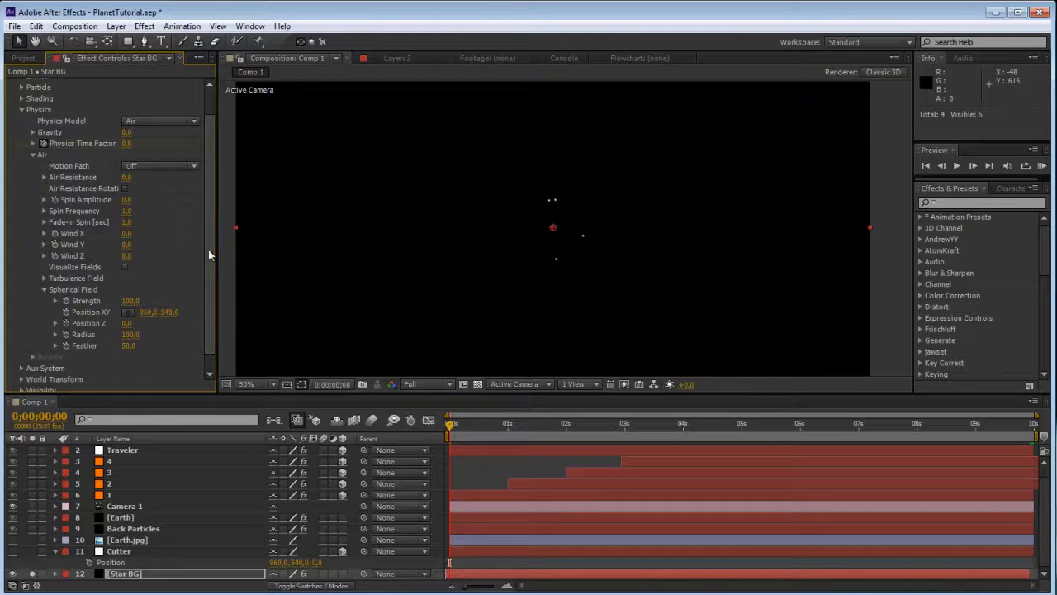
Step: Raise the Star BG emitter's Particles/sec to 112750
{"action": "scroll", "coordinate": [47, 103], "scroll_direction": "up", "scroll_amount": 1}
{"action": "left_click", "coordinate": [22, 106]}
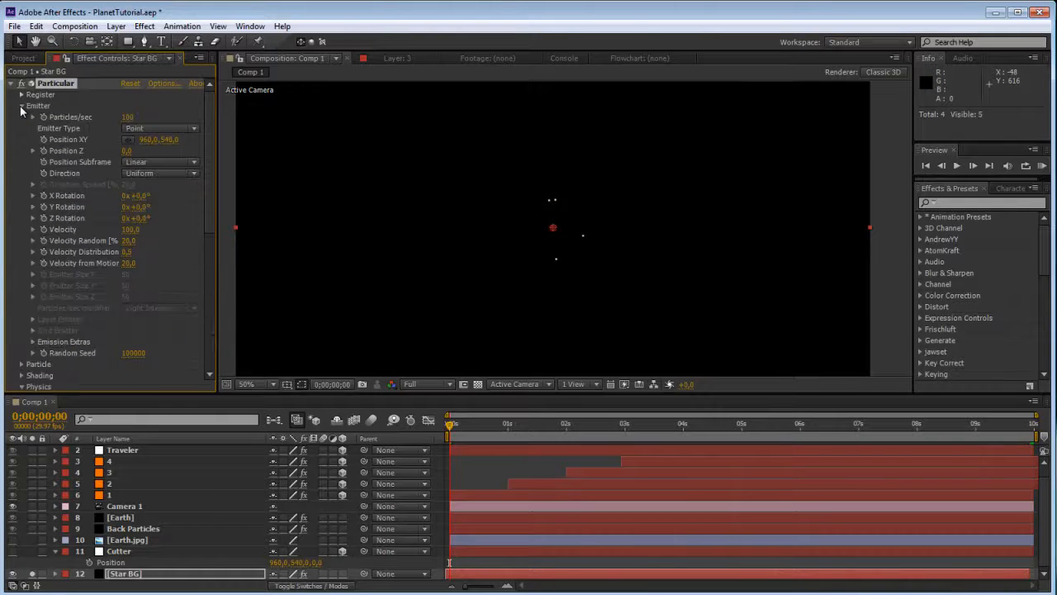
{"action": "left_click_drag", "start_coordinate": [133, 123], "coordinate": [265, 121]}
{"action": "scroll", "coordinate": [193, 307], "scroll_direction": "down", "scroll_amount": 5}
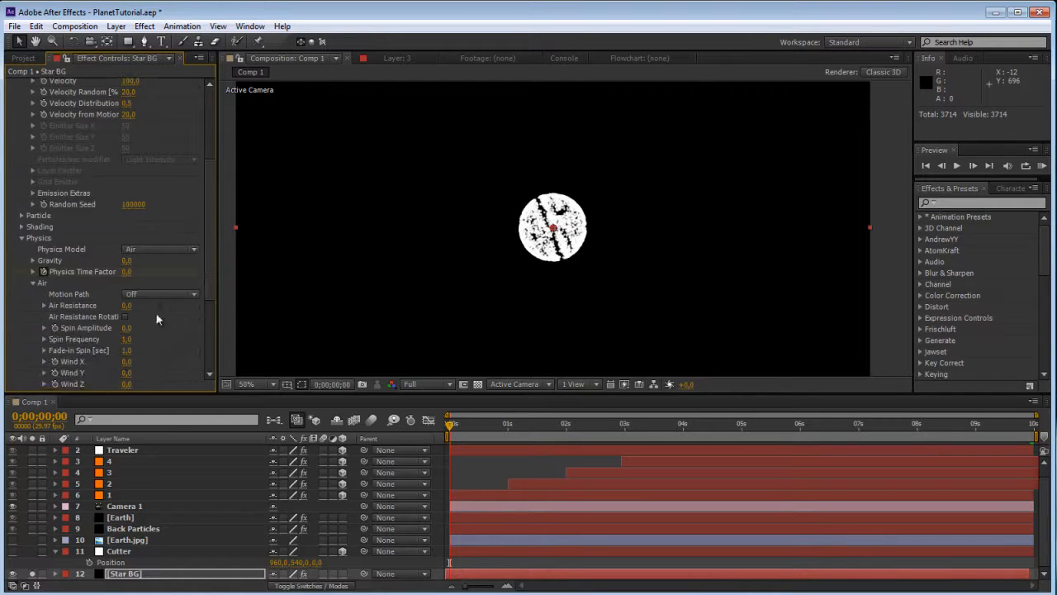
Step: Enlarge the Spherical Field radius until the particles spread out across the whole composition frame
{"action": "scroll", "coordinate": [154, 305], "scroll_direction": "down", "scroll_amount": 4}
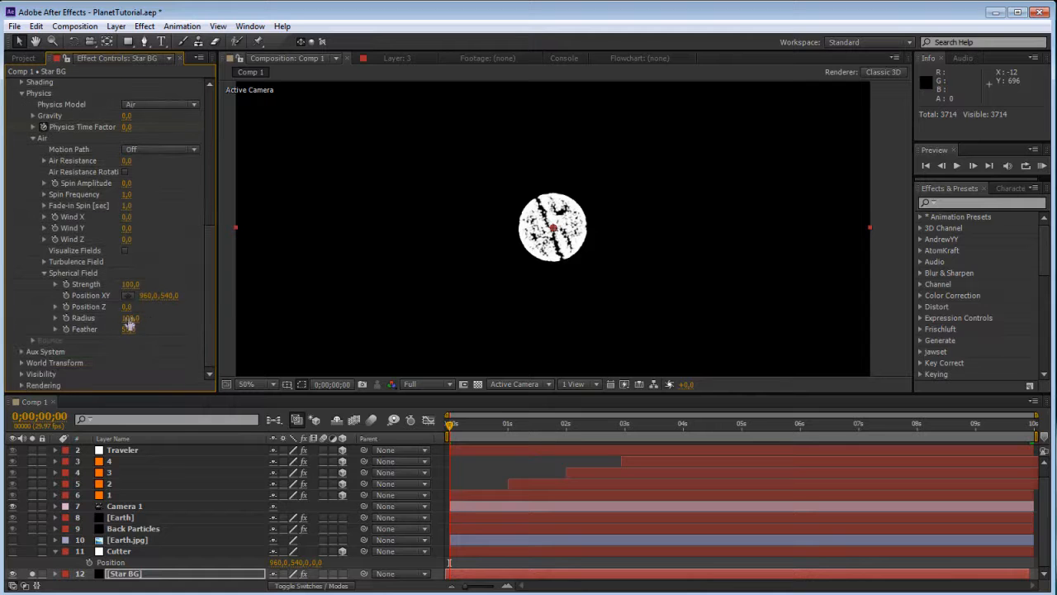
{"action": "left_click_drag", "start_coordinate": [130, 317], "coordinate": [455, 280]}
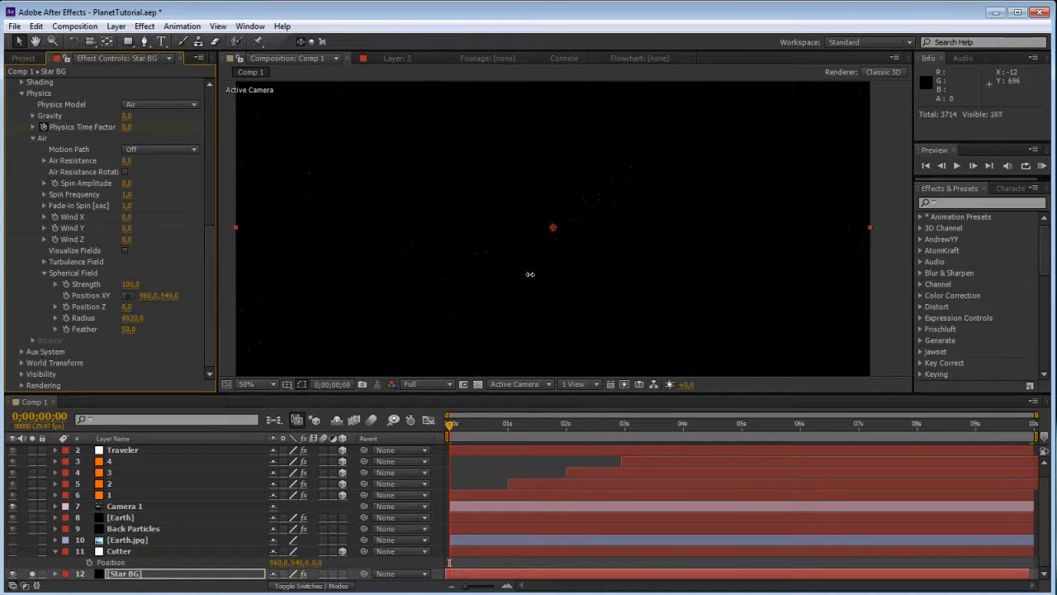
{"action": "scroll", "coordinate": [157, 156], "scroll_direction": "up", "scroll_amount": 8}
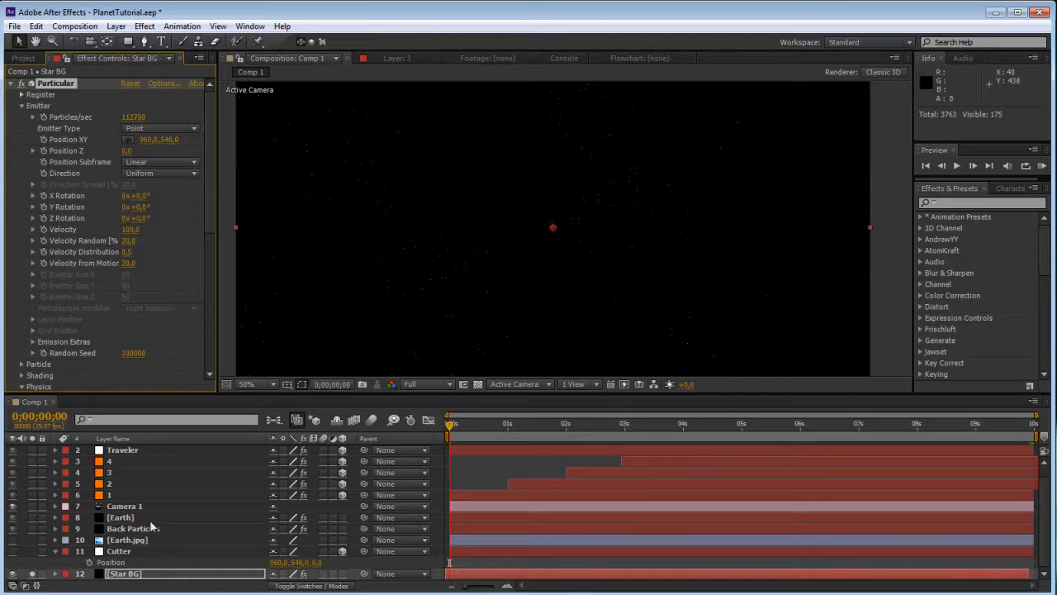
Step: Start Star BG at 0;00;00;17 and move its second Physics Time Factor keyframe to 0;00;01;01 to test the star density
{"action": "left_click_drag", "start_coordinate": [472, 573], "coordinate": [505, 570]}
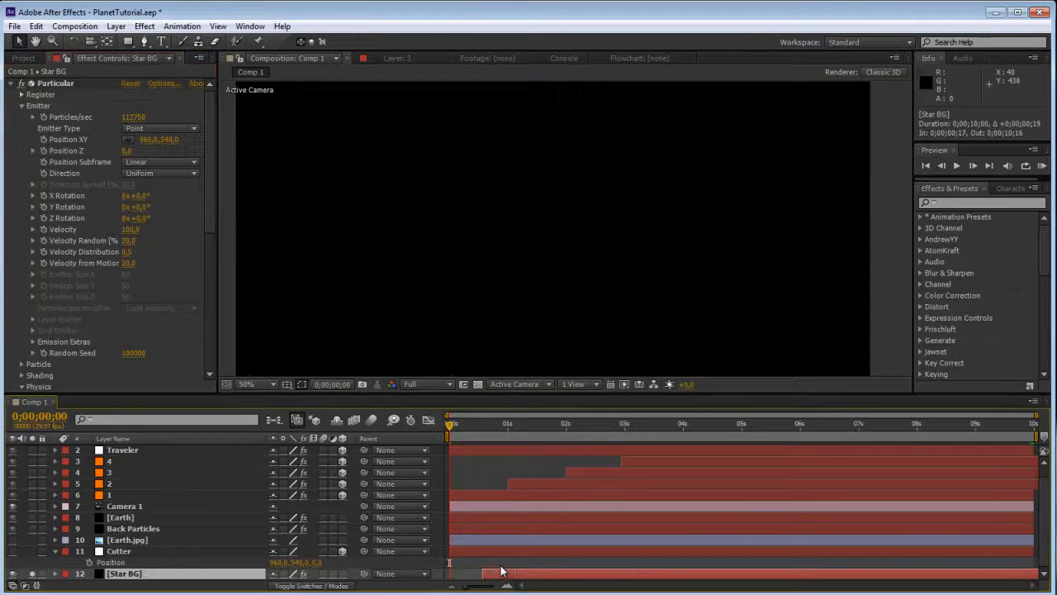
{"action": "key", "text": "u"}
{"action": "left_click", "coordinate": [485, 573]}
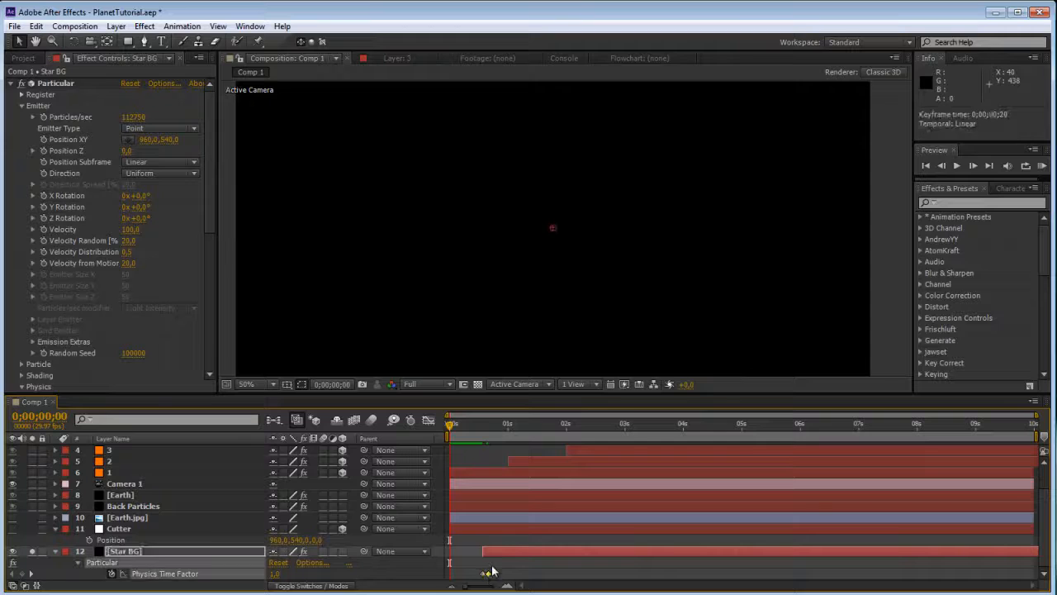
{"action": "left_click_drag", "start_coordinate": [478, 435], "coordinate": [518, 436]}
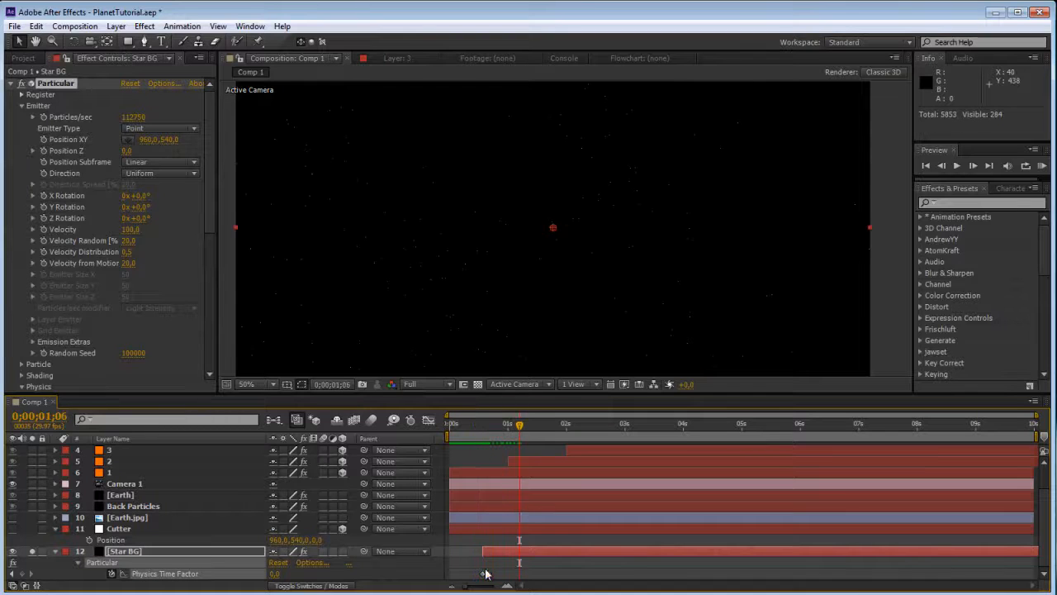
{"action": "left_click_drag", "start_coordinate": [487, 573], "coordinate": [510, 573]}
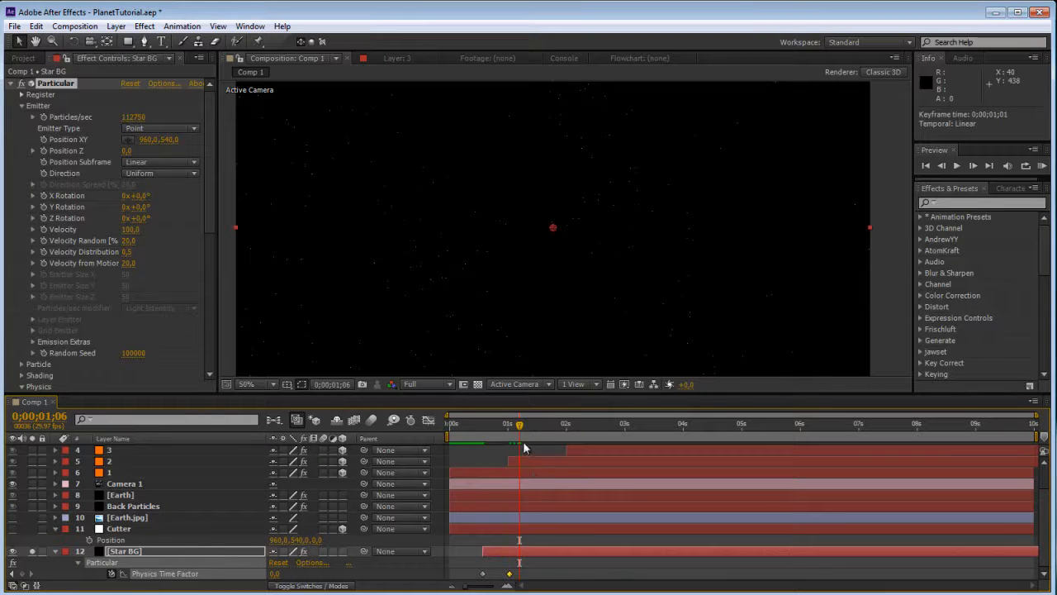
{"action": "left_click_drag", "start_coordinate": [516, 431], "coordinate": [615, 474]}
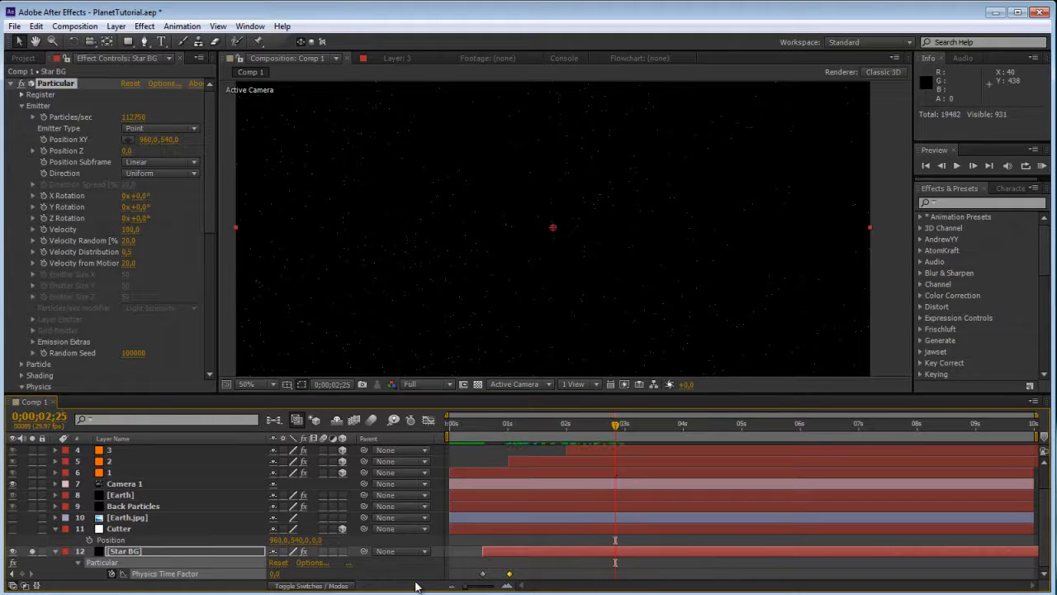
Step: Move the second Physics Time Factor keyframe to 0;00;02;02 and shift Star BG earlier, ending shortly after 8 seconds, to start with frozen stars
{"action": "left_click_drag", "start_coordinate": [512, 575], "coordinate": [569, 573]}
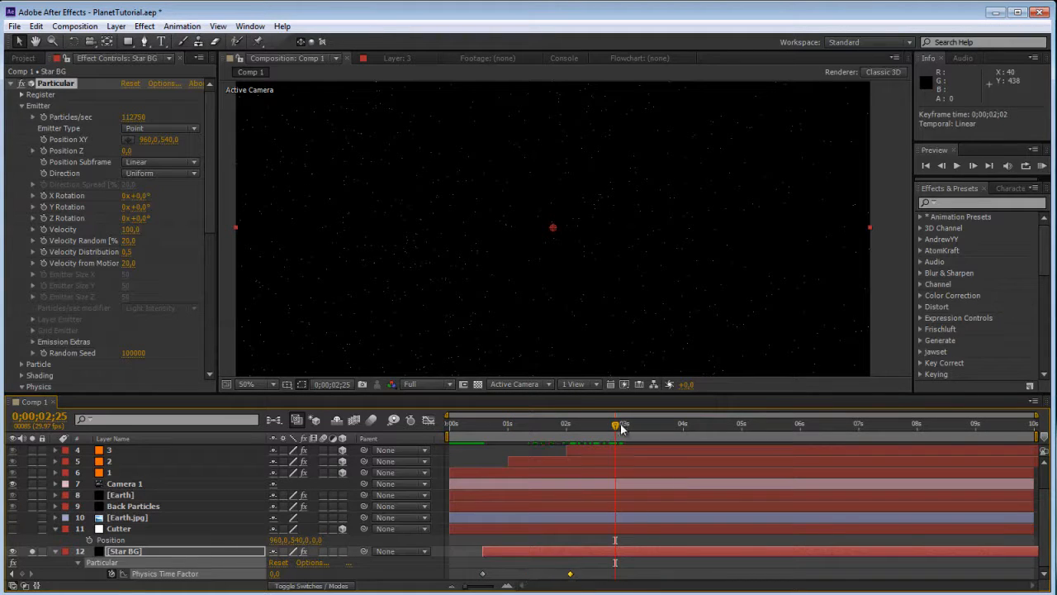
{"action": "left_click_drag", "start_coordinate": [621, 428], "coordinate": [686, 428]}
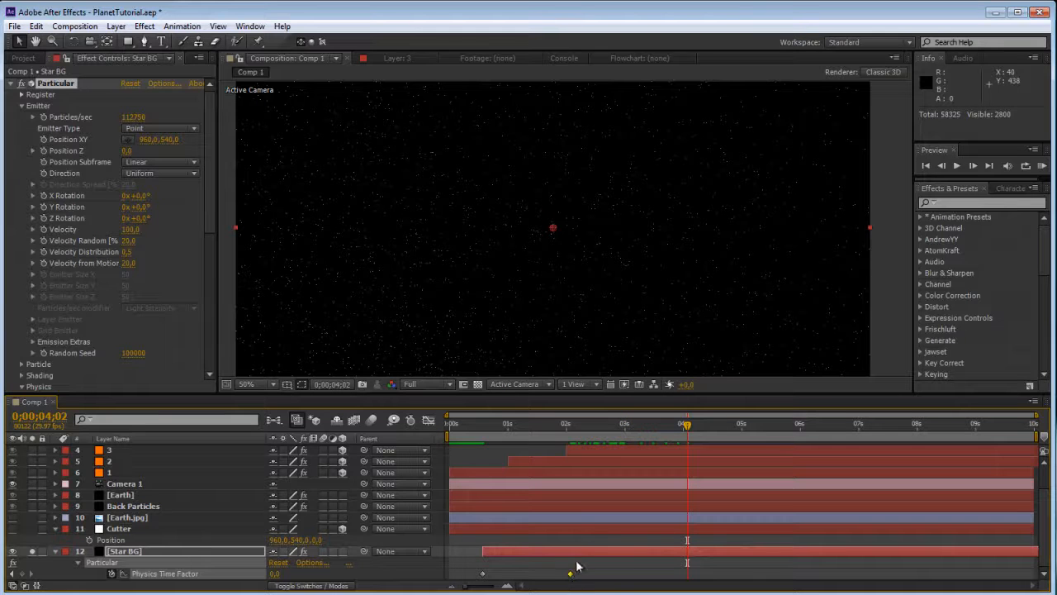
{"action": "left_click_drag", "start_coordinate": [546, 557], "coordinate": [424, 558]}
{"action": "left_click_drag", "start_coordinate": [562, 426], "coordinate": [599, 426]}
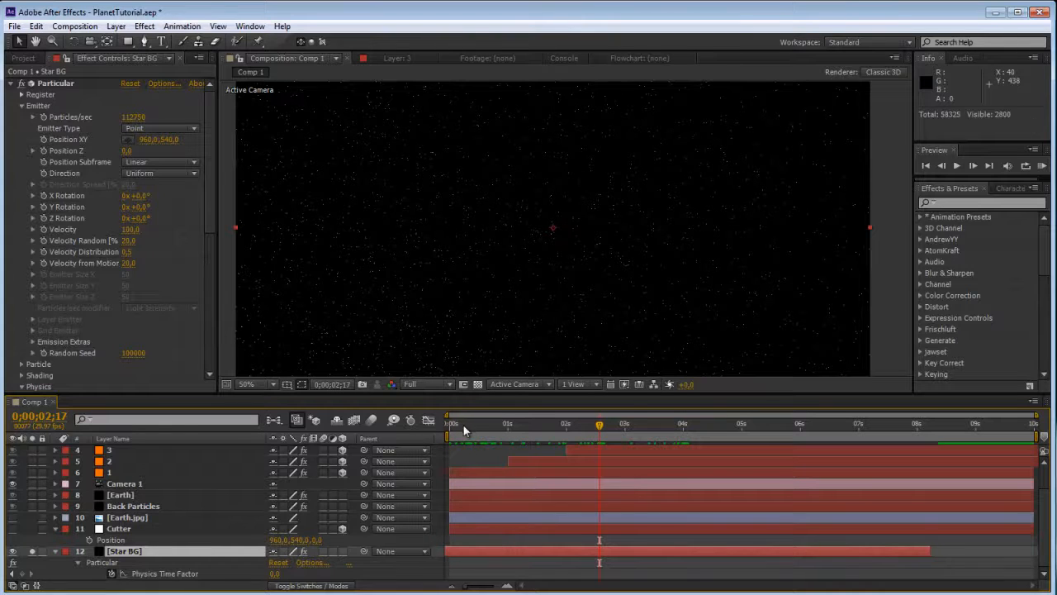
{"action": "left_click_drag", "start_coordinate": [463, 429], "coordinate": [484, 439]}
Step: Undo the accidental move of the Star BG layer and purge the undo memory to refresh the preview
{"action": "left_click_drag", "start_coordinate": [320, 96], "coordinate": [320, 89]}
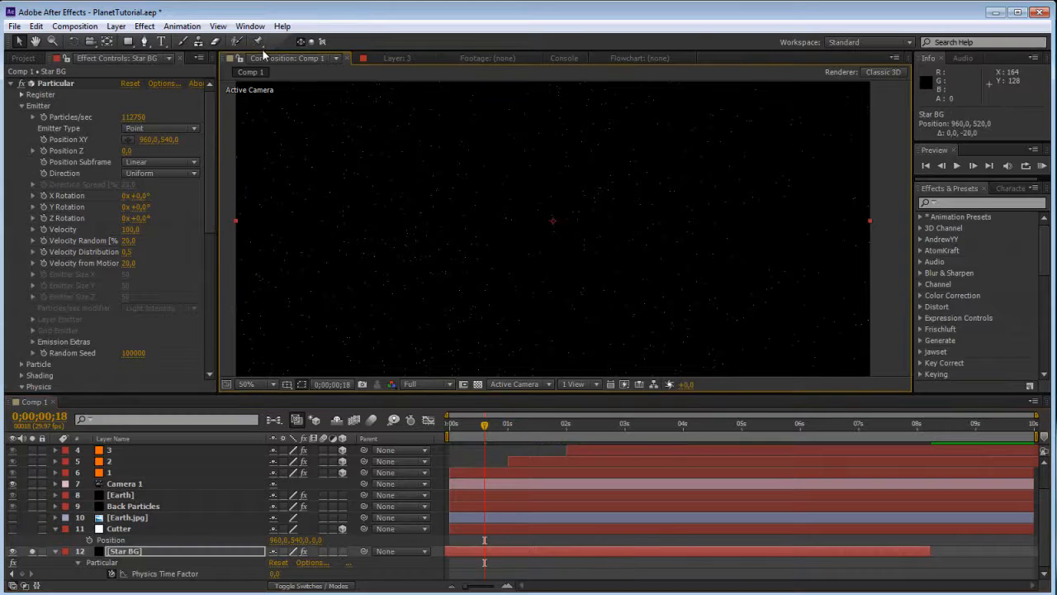
{"action": "key", "text": "ctrl+z"}
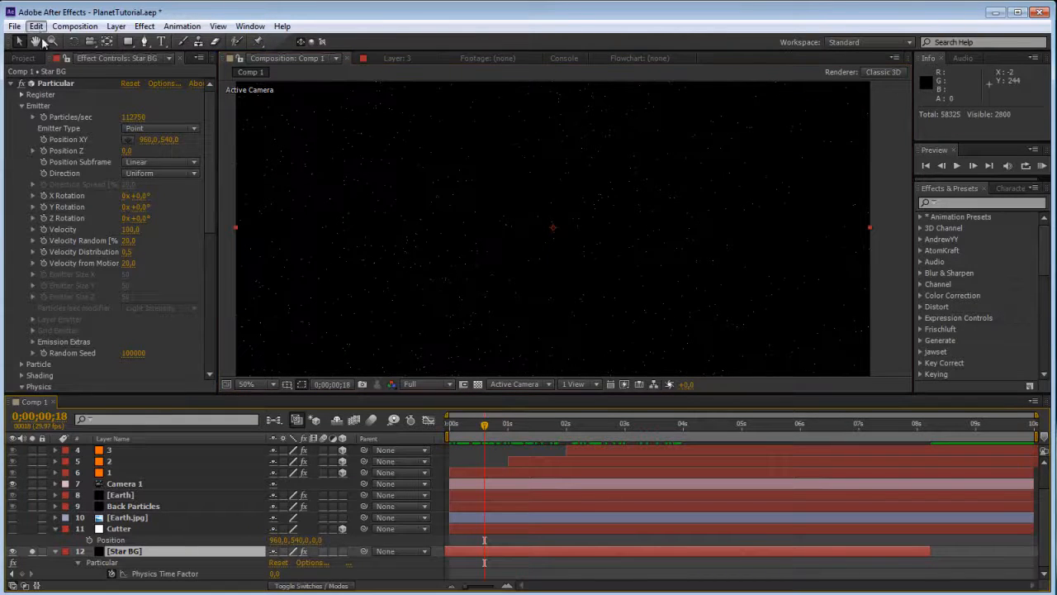
{"action": "left_click", "coordinate": [37, 26]}
{"action": "mouse_move", "coordinate": [132, 281]}
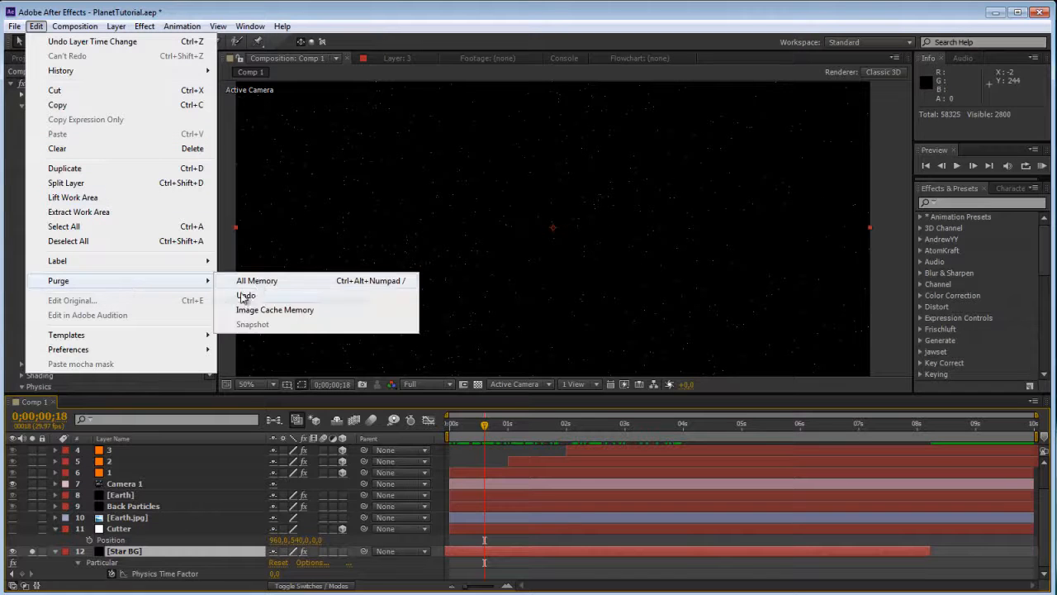
{"action": "left_click", "coordinate": [246, 295]}
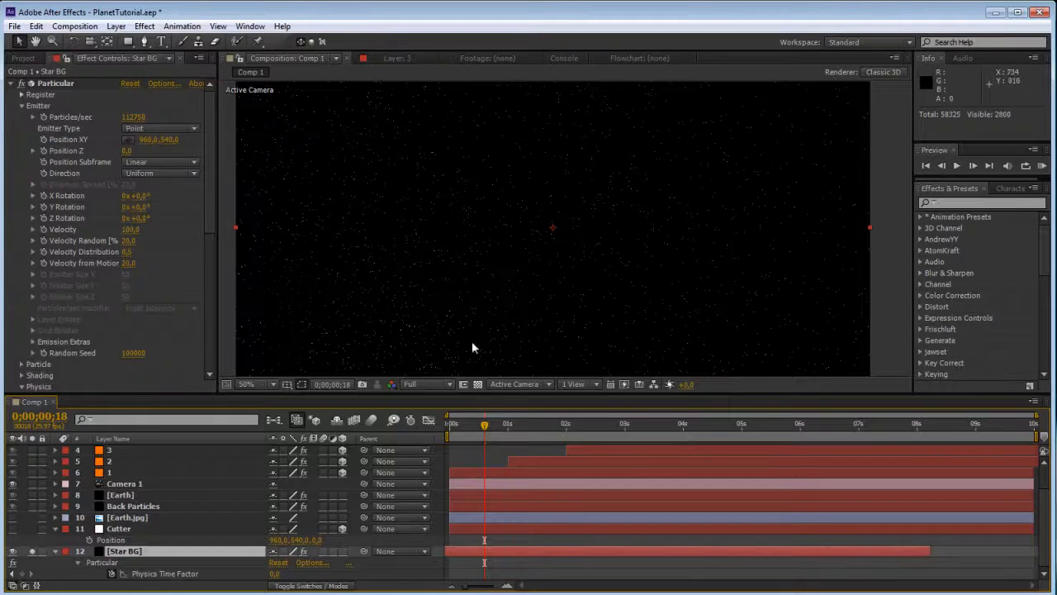
Step: Turn off solo for Star BG and inspect the stars around the globe at 0;00;01;10
{"action": "left_click_drag", "start_coordinate": [484, 426], "coordinate": [454, 424]}
{"action": "left_click_drag", "start_coordinate": [694, 391], "coordinate": [527, 382]}
{"action": "scroll", "coordinate": [525, 219], "scroll_direction": "down", "scroll_amount": 2}
{"action": "mouse_move", "coordinate": [523, 210]}
{"action": "left_mouse_down"}
{"action": "mouse_move", "coordinate": [513, 192]}
{"action": "mouse_move", "coordinate": [512, 211]}
{"action": "left_mouse_up"}
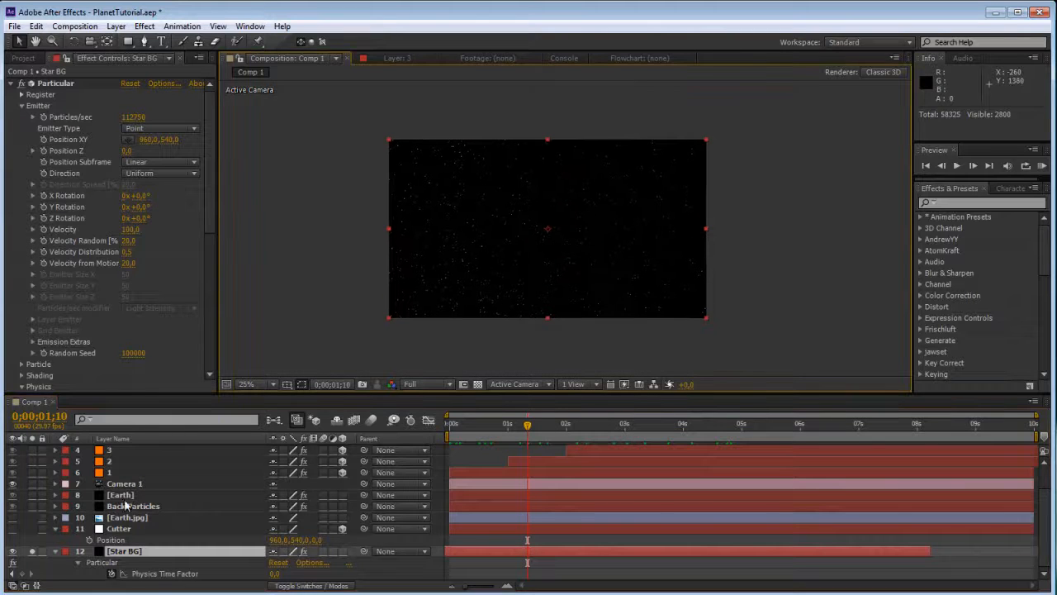
{"action": "left_click", "coordinate": [33, 551]}
{"action": "scroll", "coordinate": [465, 285], "scroll_direction": "up", "scroll_amount": 2}
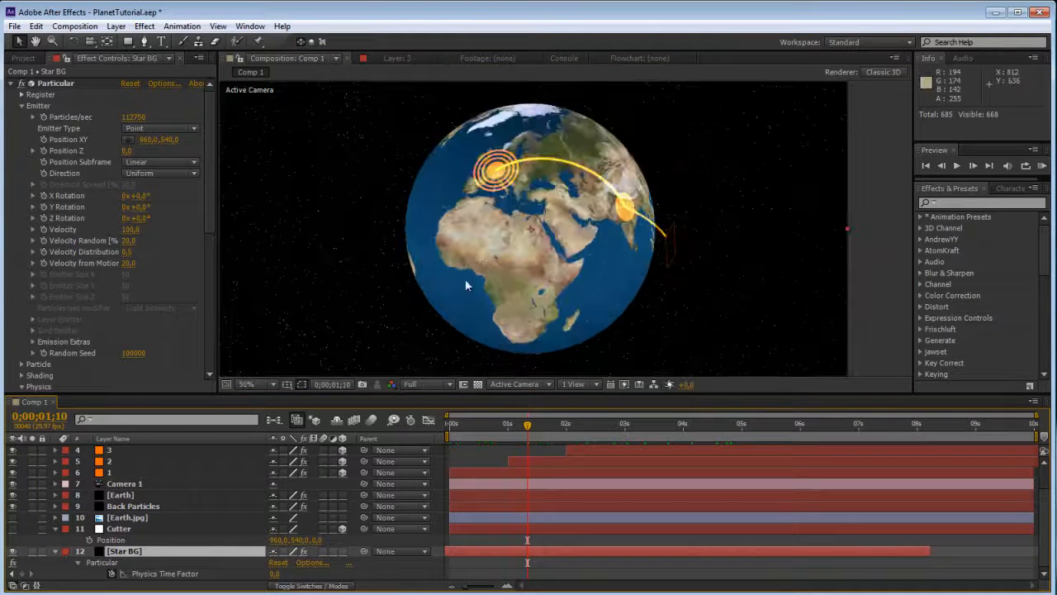
{"action": "scroll", "coordinate": [383, 207], "scroll_direction": "up", "scroll_amount": 2}
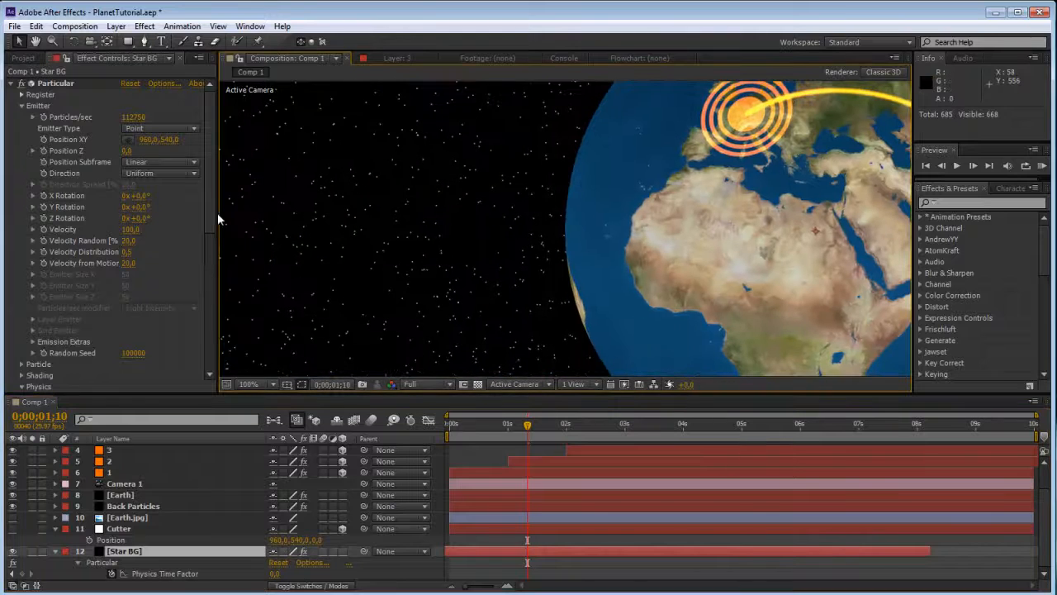
{"action": "scroll", "coordinate": [204, 240], "scroll_direction": "down", "scroll_amount": 6}
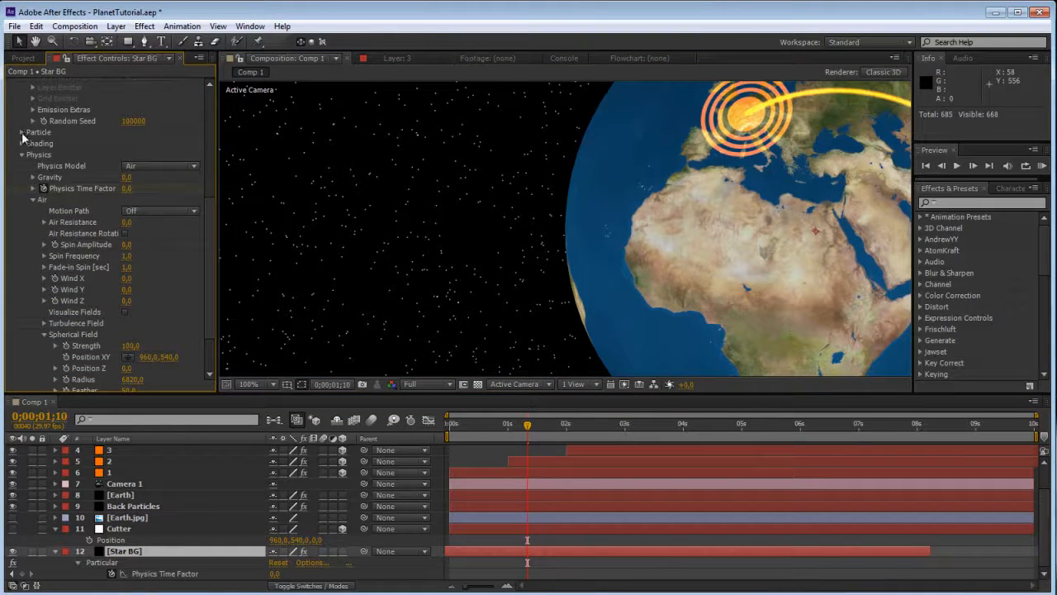
Step: Set the Star BG particles' Size to 3 and Size Random to 42%, and check the stars around the globe
{"action": "left_click", "coordinate": [22, 133]}
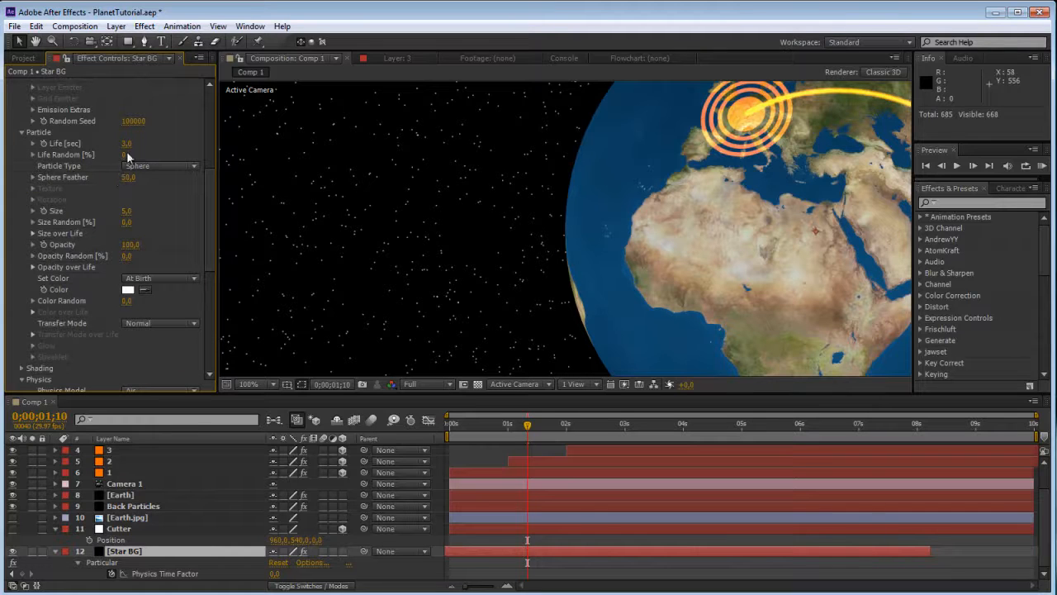
{"action": "left_click_drag", "start_coordinate": [127, 209], "coordinate": [119, 209]}
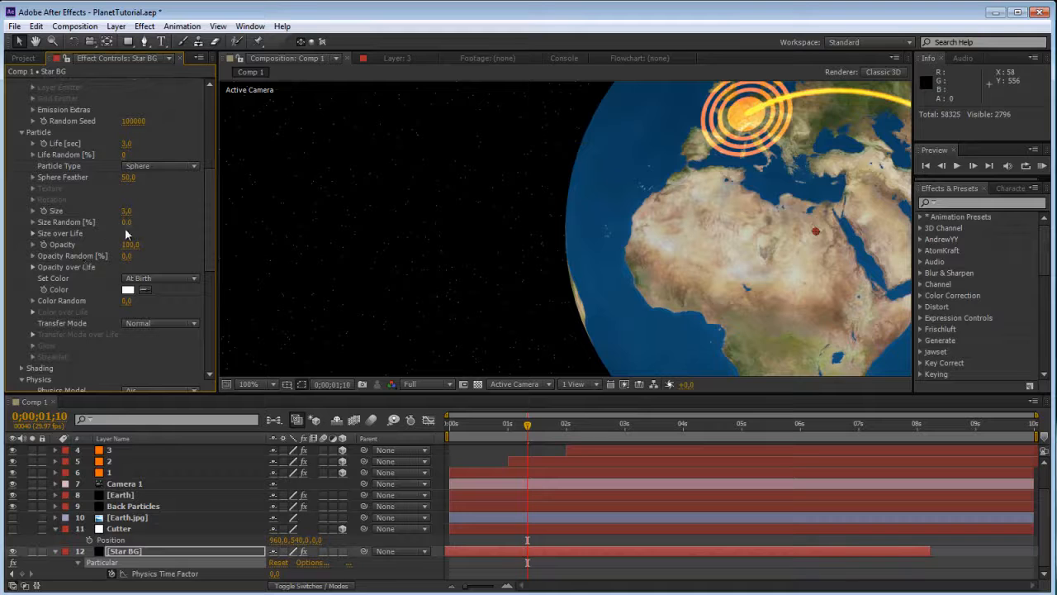
{"action": "left_click_drag", "start_coordinate": [131, 222], "coordinate": [137, 222]}
{"action": "scroll", "coordinate": [510, 265], "scroll_direction": "down", "scroll_amount": 2}
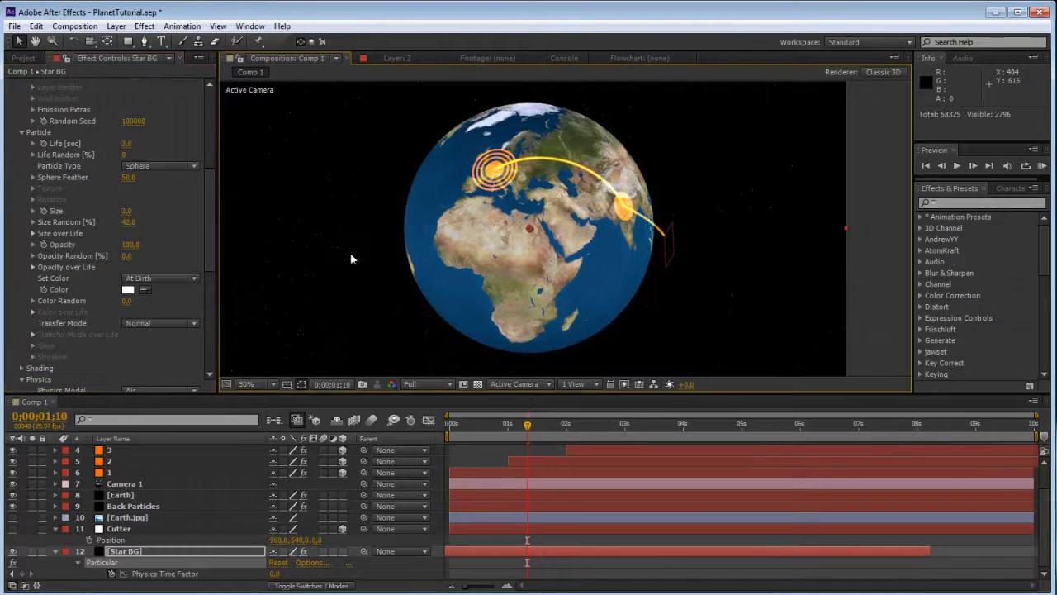
{"action": "left_click_drag", "start_coordinate": [525, 278], "coordinate": [536, 318]}
{"action": "scroll", "coordinate": [537, 273], "scroll_direction": "down", "scroll_amount": 2}
{"action": "scroll", "coordinate": [537, 273], "scroll_direction": "up", "scroll_amount": 2}
Step: Add a new null object to Comp 1 and name it Rig
{"action": "left_click", "coordinate": [55, 529]}
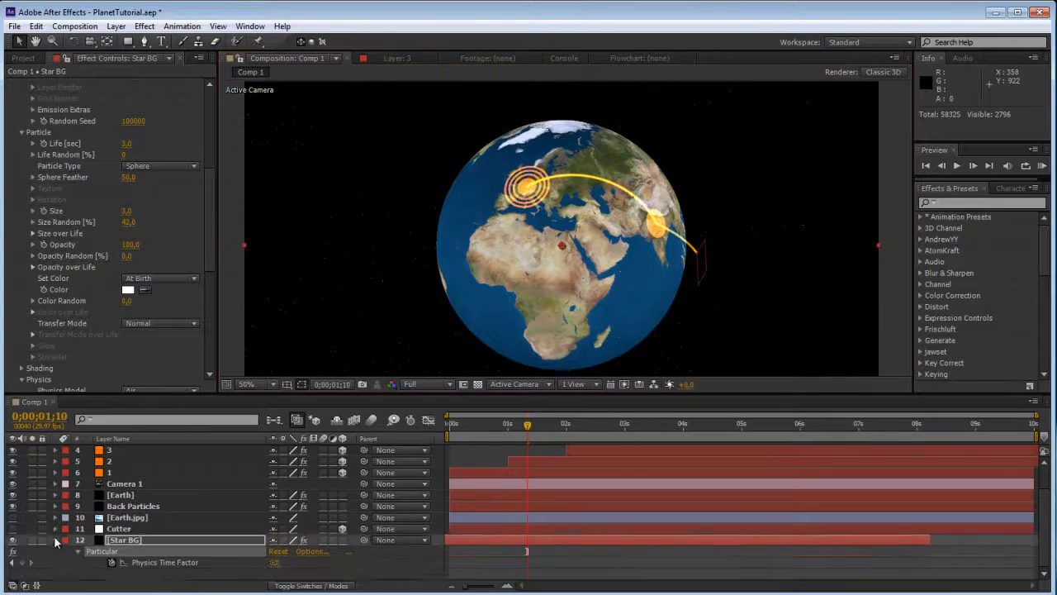
{"action": "left_click", "coordinate": [55, 529]}
{"action": "scroll", "coordinate": [56, 549], "scroll_direction": "down", "scroll_amount": 2}
{"action": "left_click", "coordinate": [55, 460]}
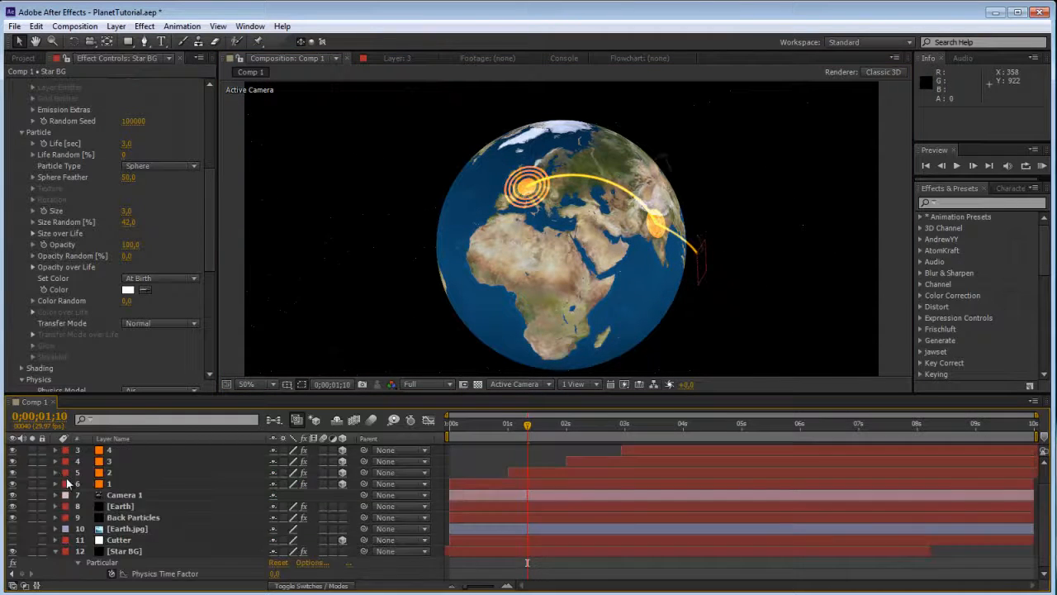
{"action": "scroll", "coordinate": [66, 487], "scroll_direction": "up", "scroll_amount": 2}
{"action": "left_click", "coordinate": [116, 26]}
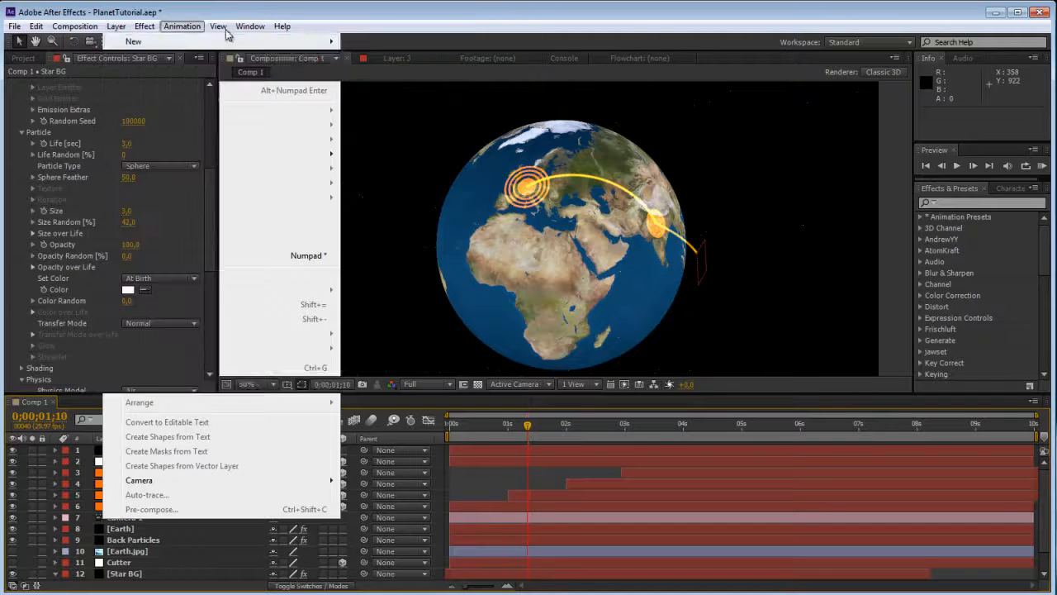
{"action": "mouse_move", "coordinate": [135, 41]}
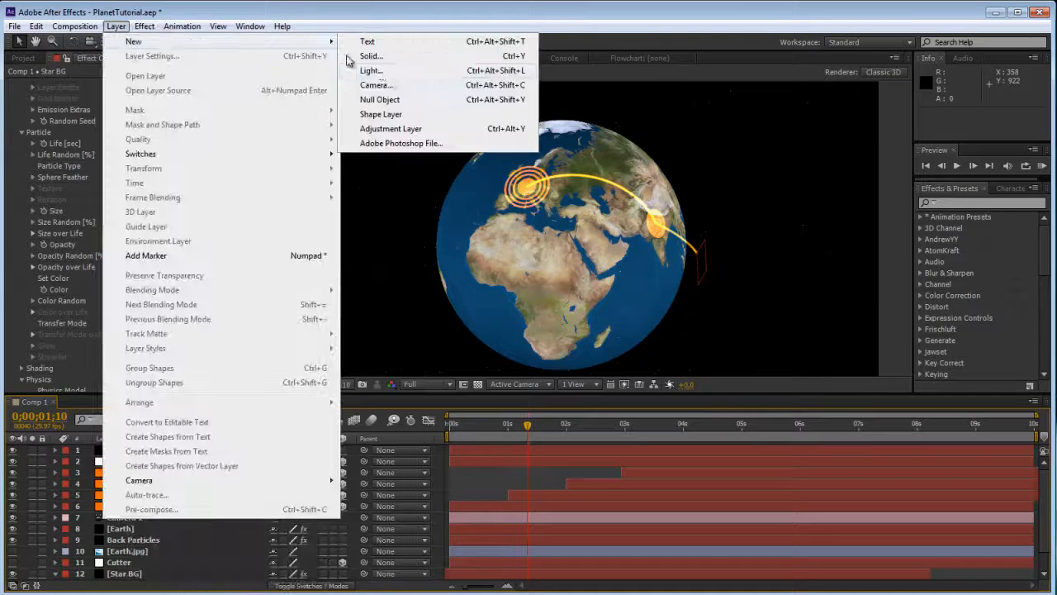
{"action": "left_click", "coordinate": [381, 103]}
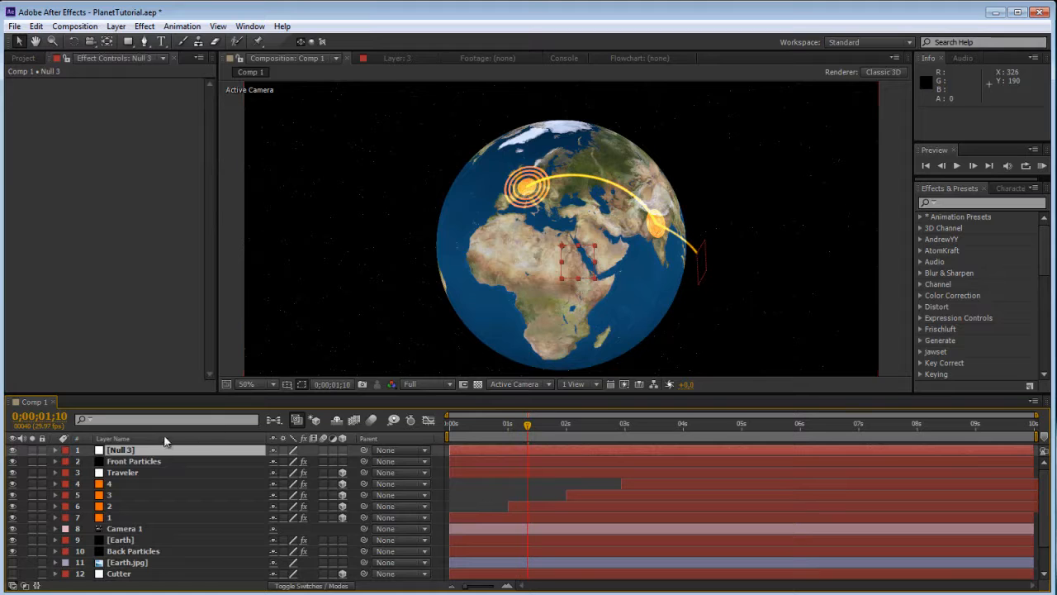
{"action": "key", "text": "Return"}
{"action": "type", "text": "R"}
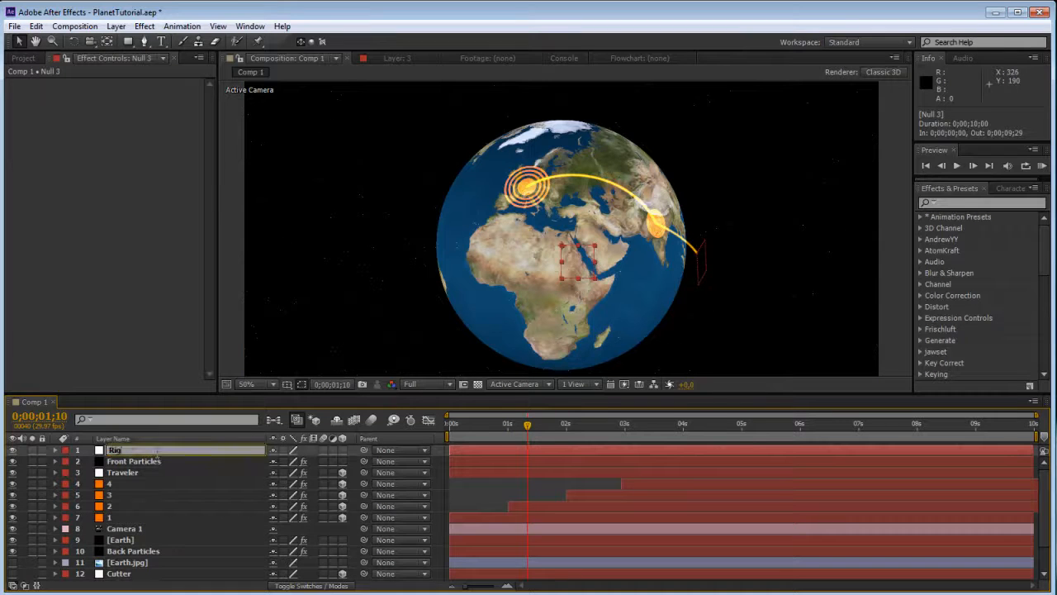
{"action": "type", "text": "ig"}
{"action": "key", "text": "Return"}
Step: Reset Camera 1's transform and parent the camera to the Rig null, with Rig switched to a 3D layer
{"action": "left_click", "coordinate": [56, 528]}
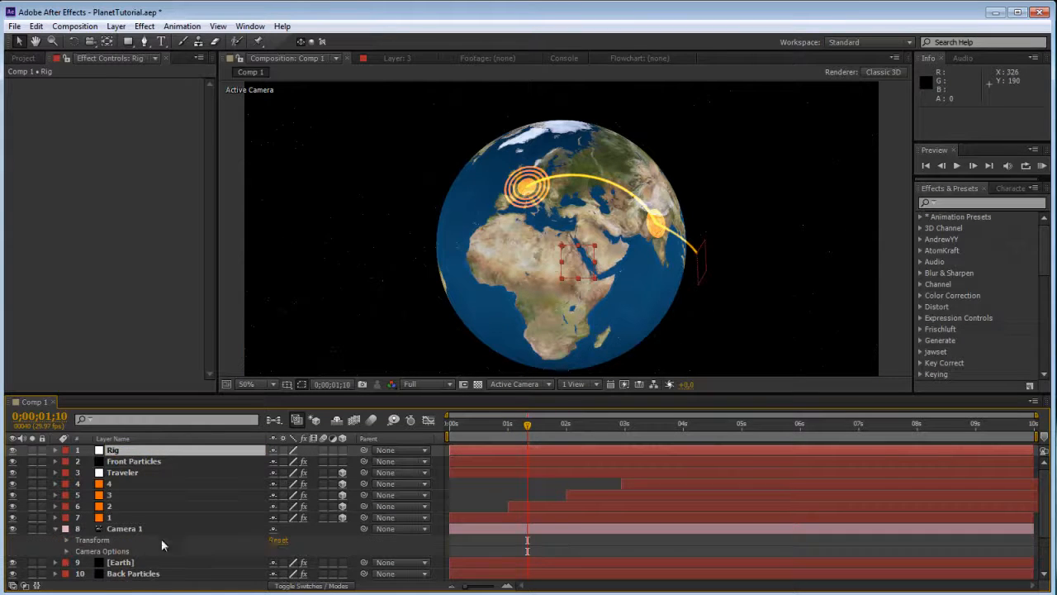
{"action": "left_click", "coordinate": [279, 541]}
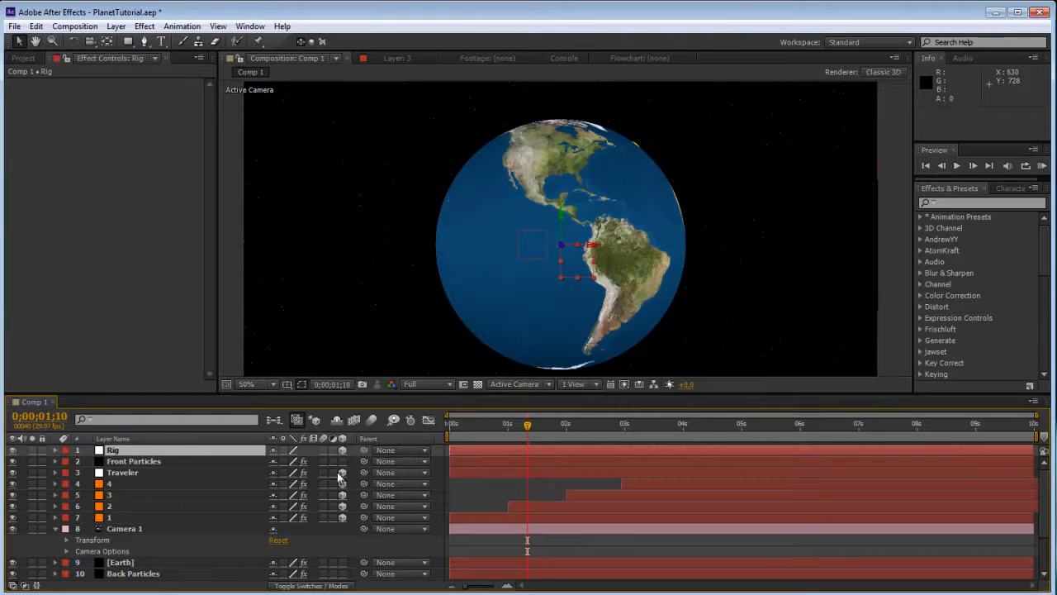
{"action": "left_click_drag", "start_coordinate": [140, 528], "coordinate": [165, 456]}
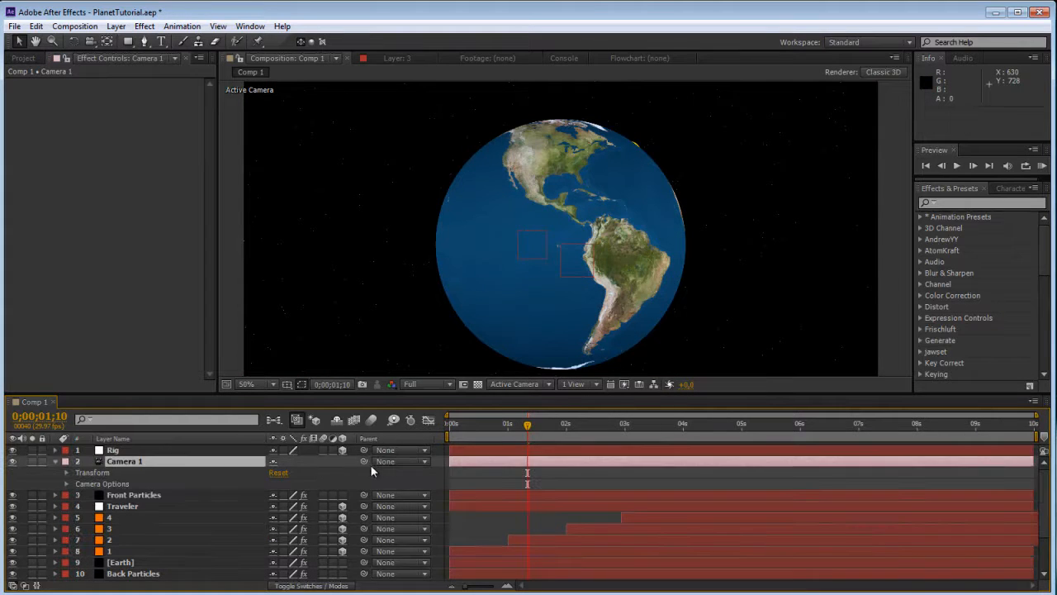
{"action": "left_click_drag", "start_coordinate": [365, 461], "coordinate": [113, 450]}
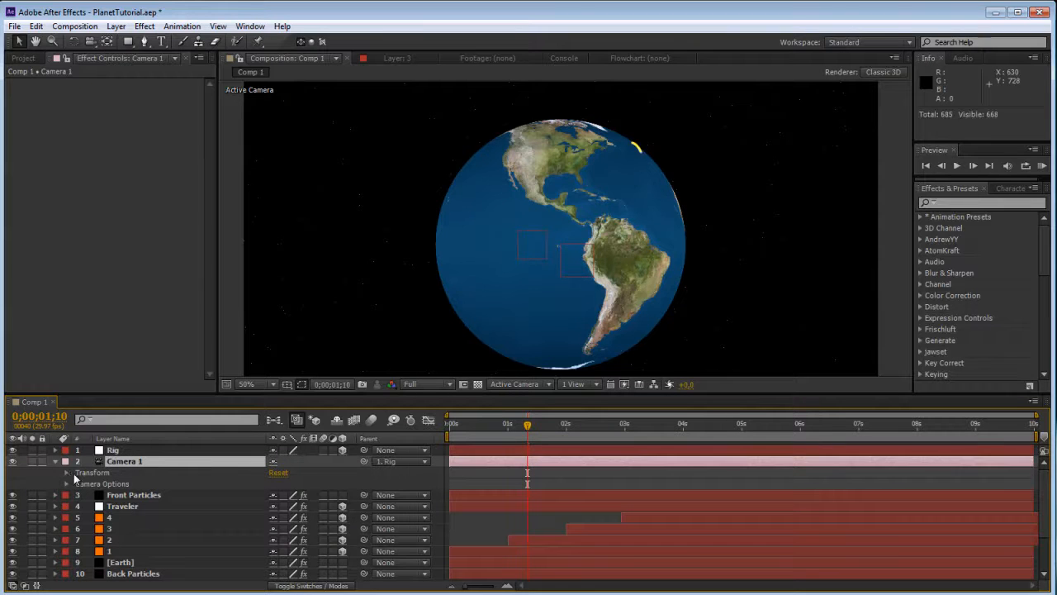
{"action": "key", "text": "ctrl+a"}
{"action": "key", "text": "ctrl+shift+a"}
{"action": "key", "text": "ctrl+a"}
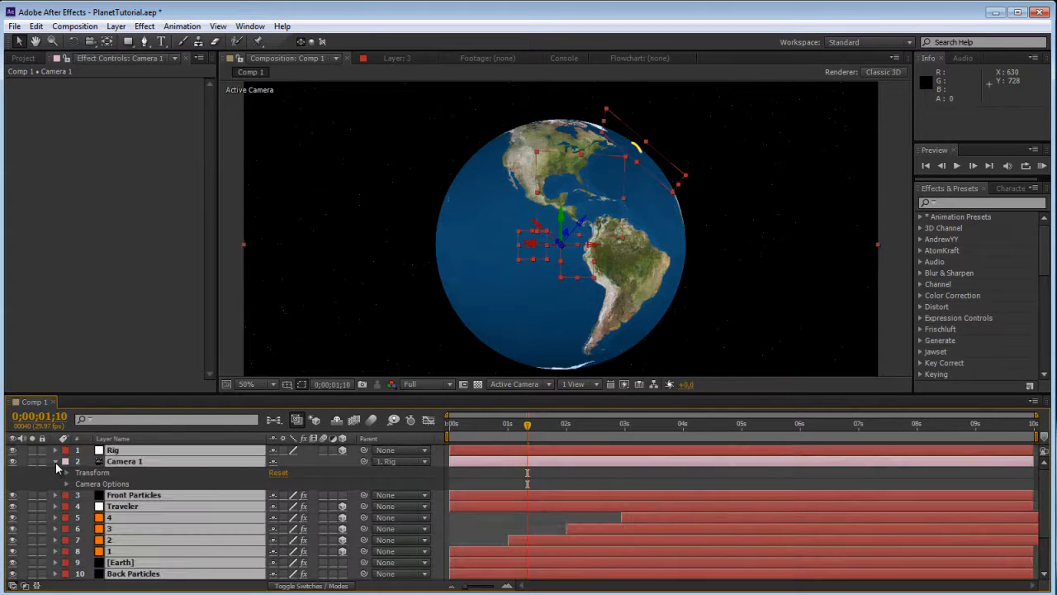
{"action": "left_click", "coordinate": [55, 461]}
{"action": "key", "text": "ctrl+a"}
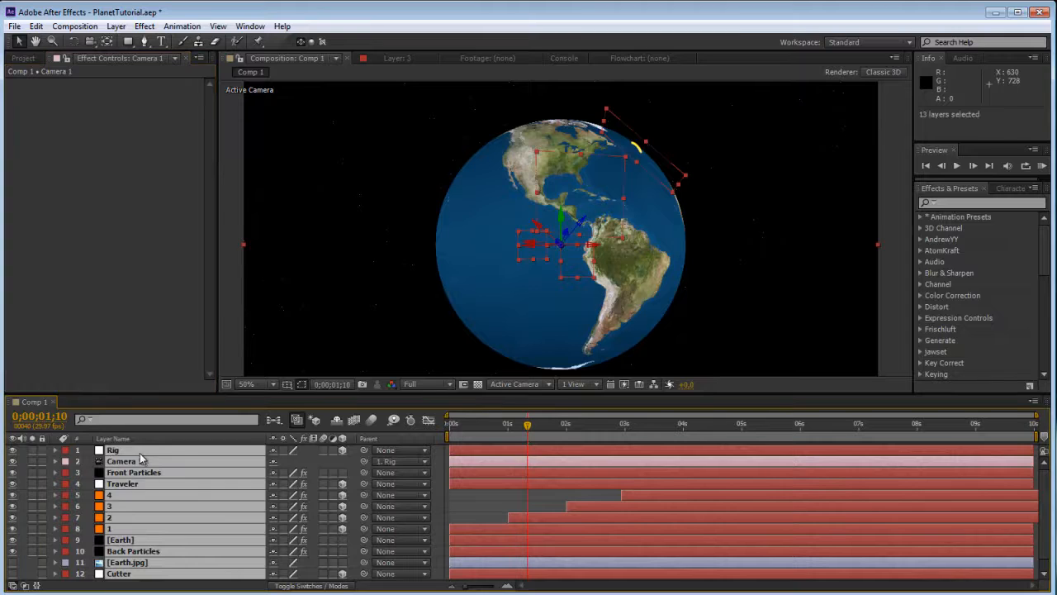
{"action": "key", "text": "ctrl+shift+a"}
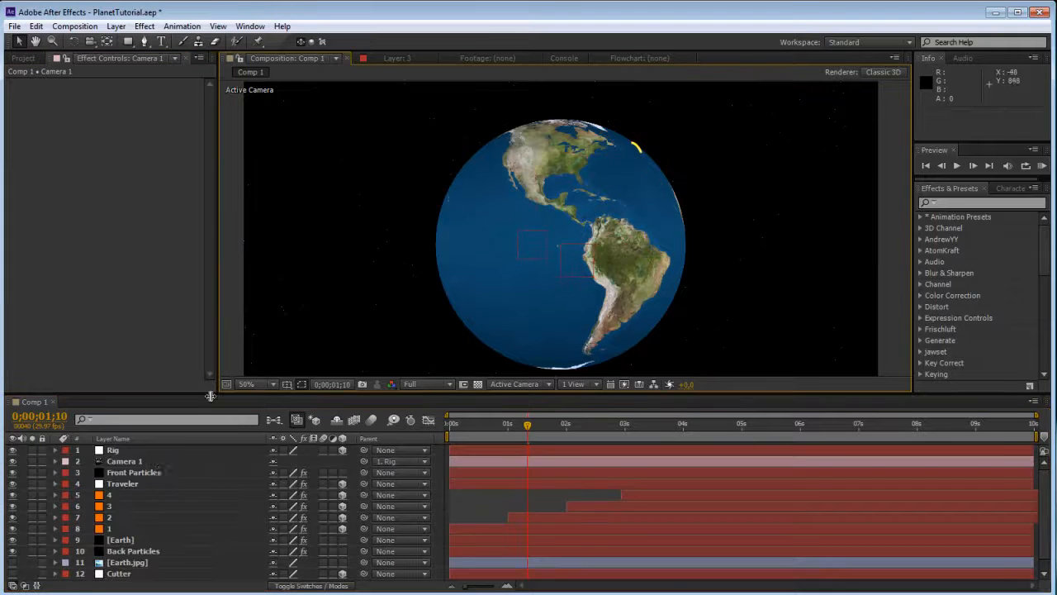
Step: Set Rig's Y Rotation to -110° and keyframe it at 0;00;00;00
{"action": "left_click", "coordinate": [112, 449]}
{"action": "key", "text": "r"}
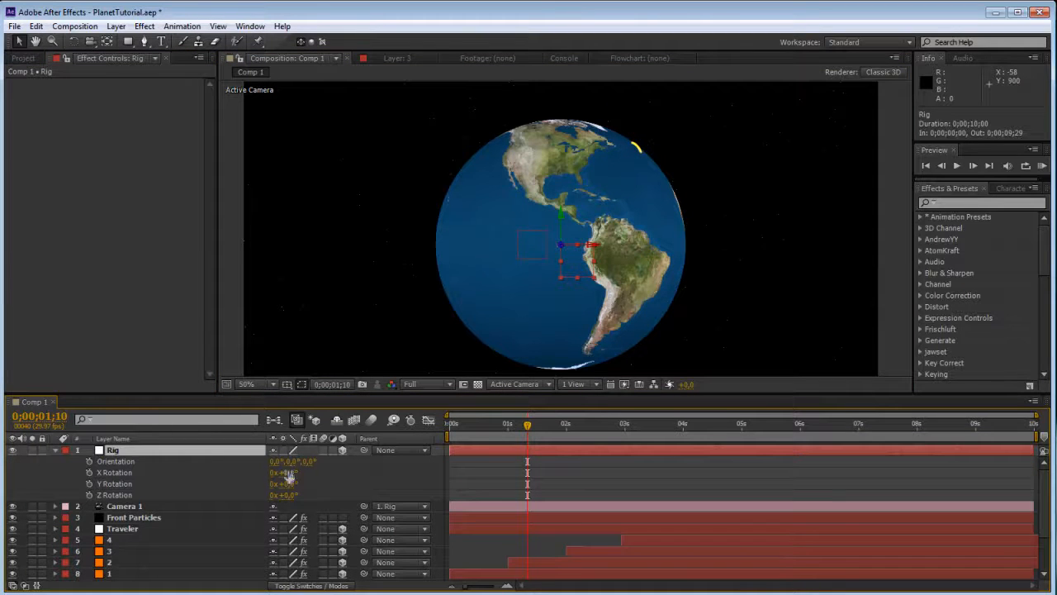
{"action": "left_click_drag", "start_coordinate": [288, 474], "coordinate": [229, 493]}
{"action": "key", "text": "ctrl+z"}
{"action": "left_click_drag", "start_coordinate": [526, 425], "coordinate": [395, 439]}
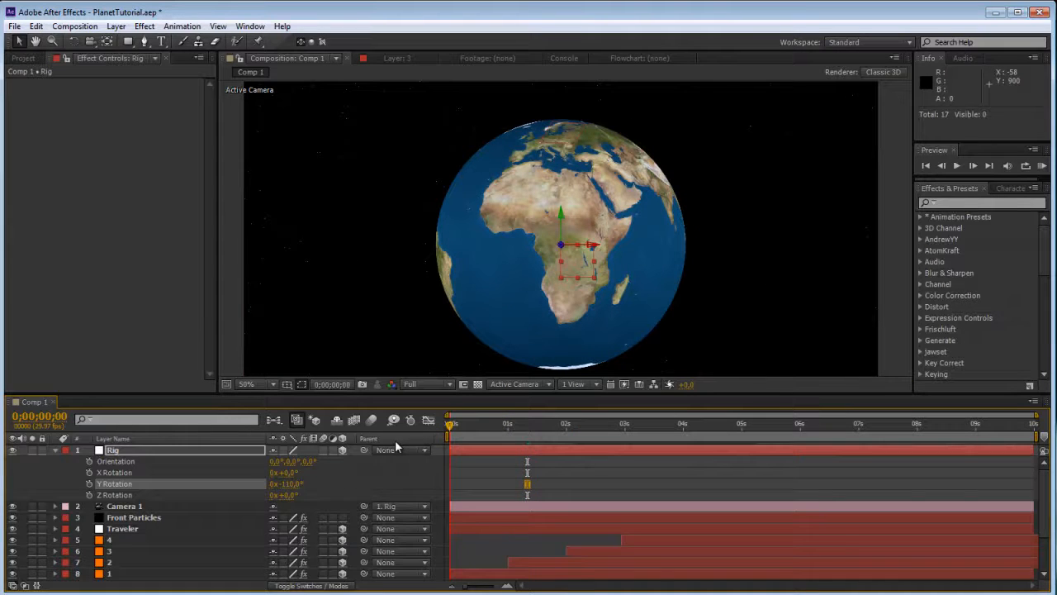
{"action": "left_click", "coordinate": [119, 529]}
{"action": "key", "text": "u"}
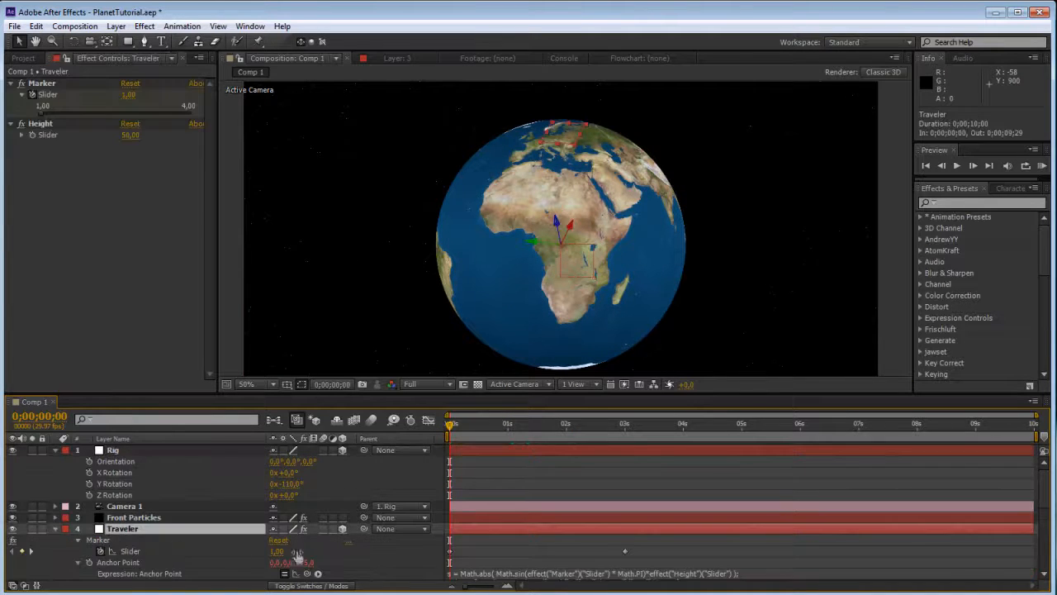
{"action": "left_click", "coordinate": [114, 483]}
Step: Add a second Y Rotation keyframe for Rig at 0;00;03;00 with a value of about -351°
{"action": "left_click_drag", "start_coordinate": [578, 428], "coordinate": [625, 428]}
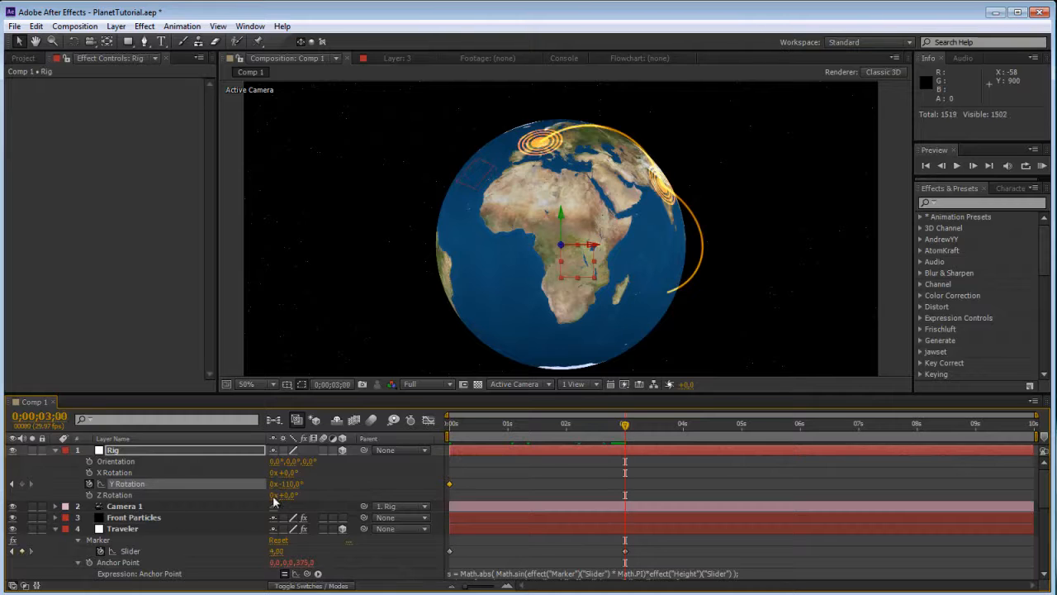
{"action": "left_click_drag", "start_coordinate": [322, 482], "coordinate": [344, 481]}
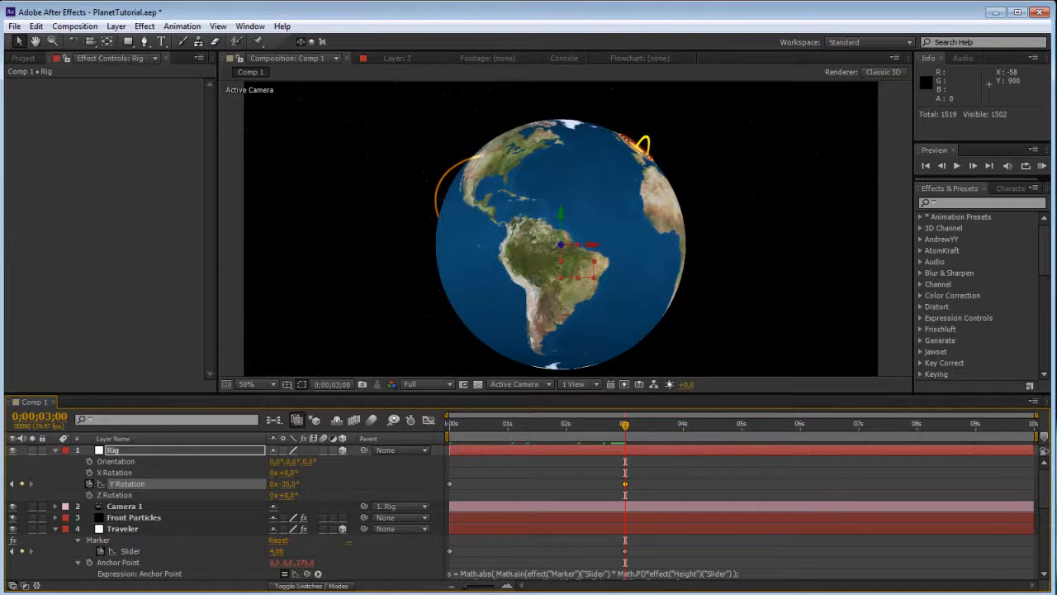
{"action": "left_click_drag", "start_coordinate": [299, 483], "coordinate": [155, 495]}
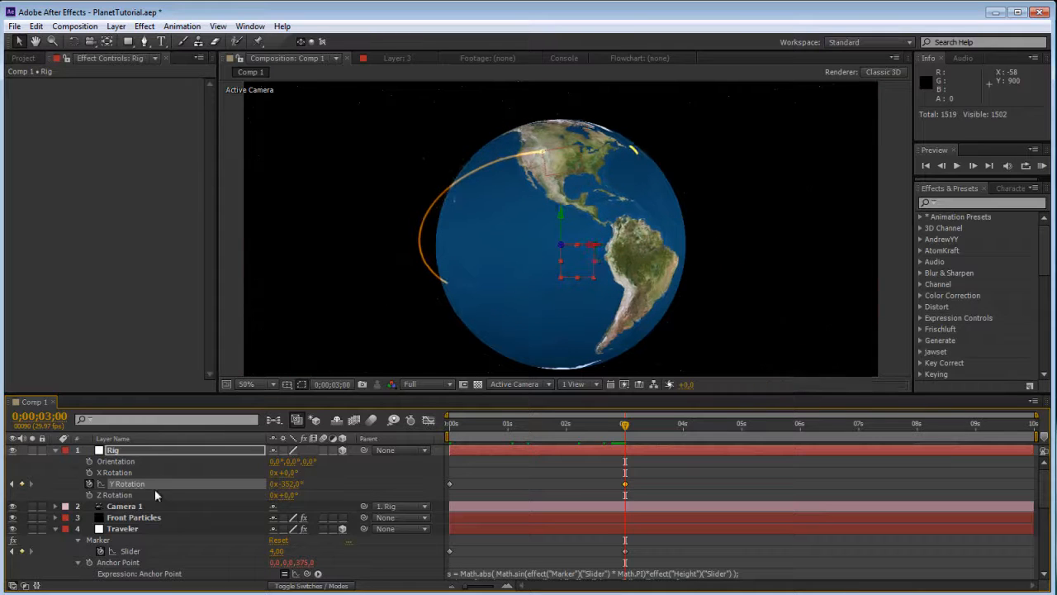
Step: Apply Easy Ease to both Y Rotation keyframes of the Rig layer
{"action": "left_click_drag", "start_coordinate": [622, 469], "coordinate": [455, 498]}
{"action": "right_click", "coordinate": [446, 479]}
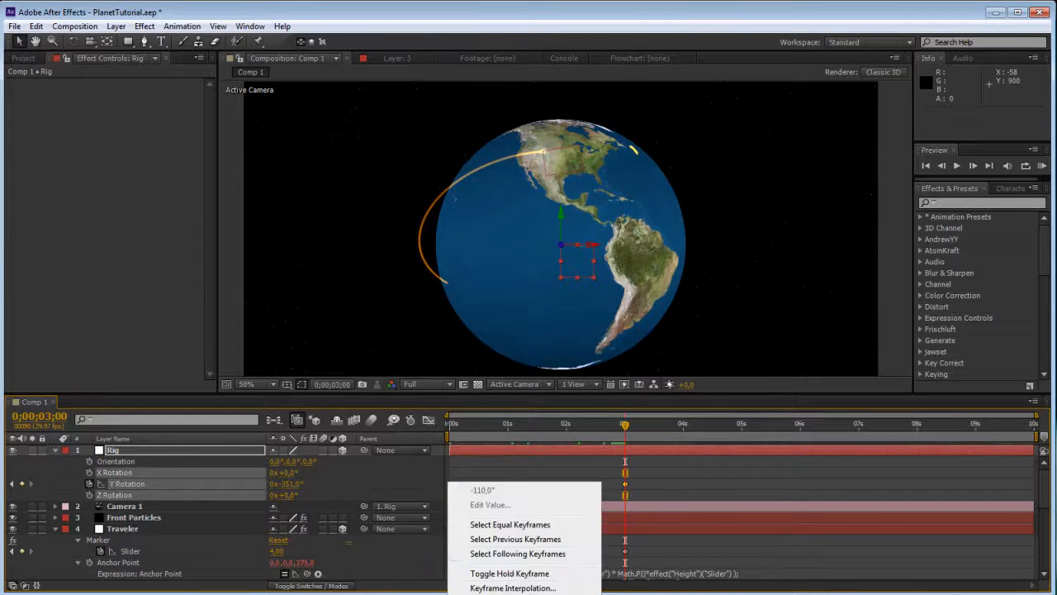
{"action": "left_click", "coordinate": [652, 594]}
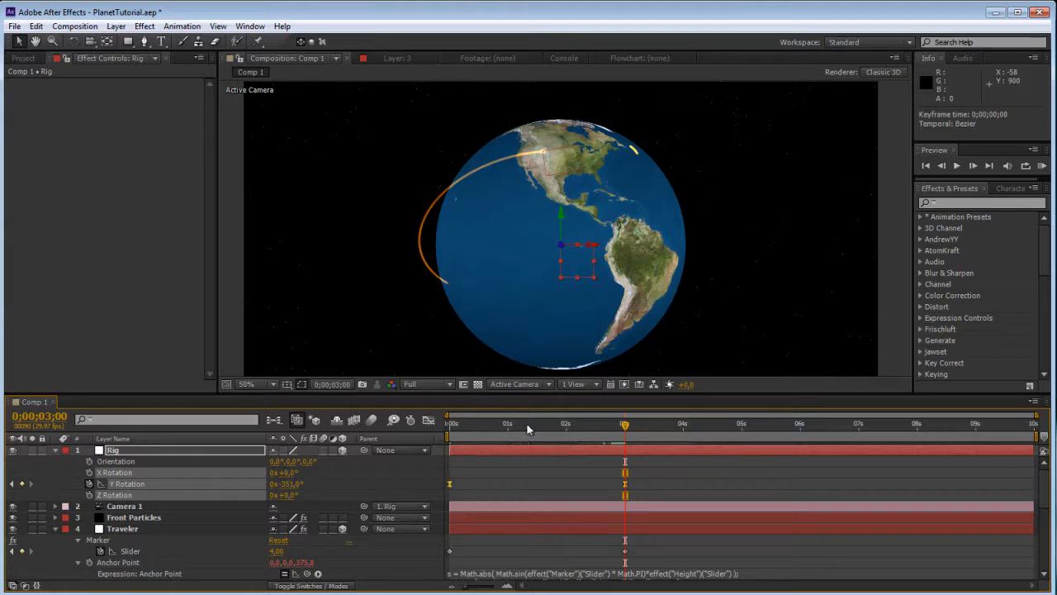
{"action": "left_click_drag", "start_coordinate": [526, 393], "coordinate": [517, 214]}
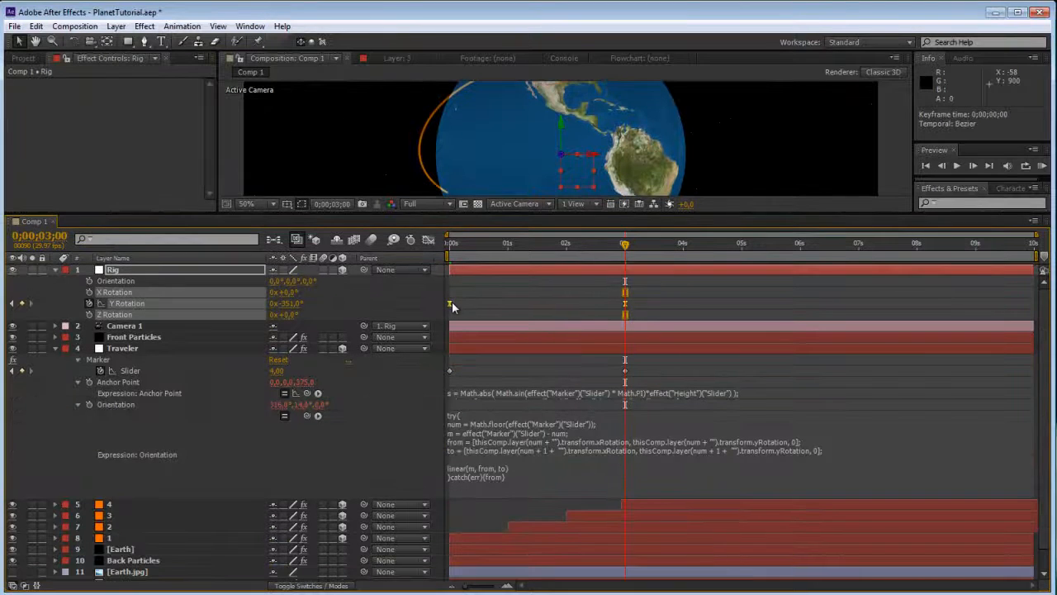
{"action": "right_click", "coordinate": [452, 308]}
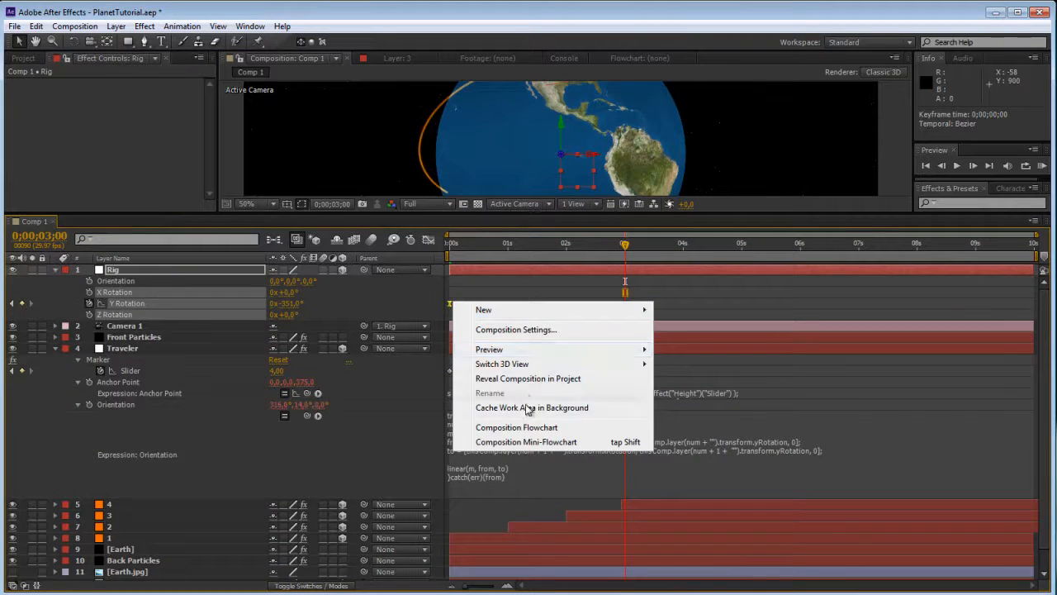
{"action": "right_click", "coordinate": [450, 303]}
{"action": "mouse_move", "coordinate": [537, 454]}
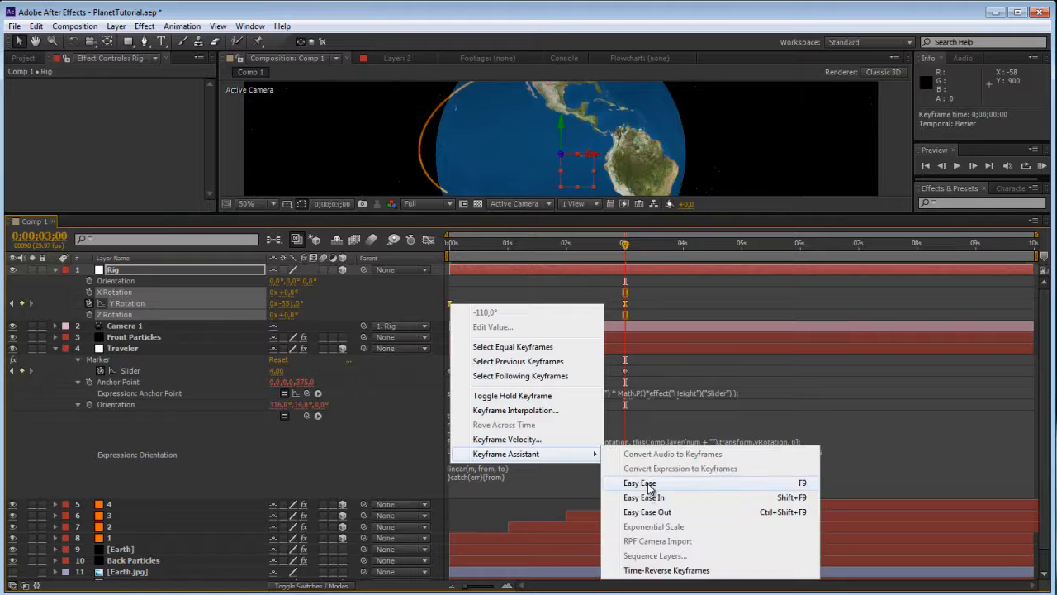
{"action": "left_click", "coordinate": [649, 489]}
Step: At 0;00;01;10, enable motion blur for the composition and for the Star BG and Earth layers
{"action": "left_click_drag", "start_coordinate": [500, 212], "coordinate": [529, 479]}
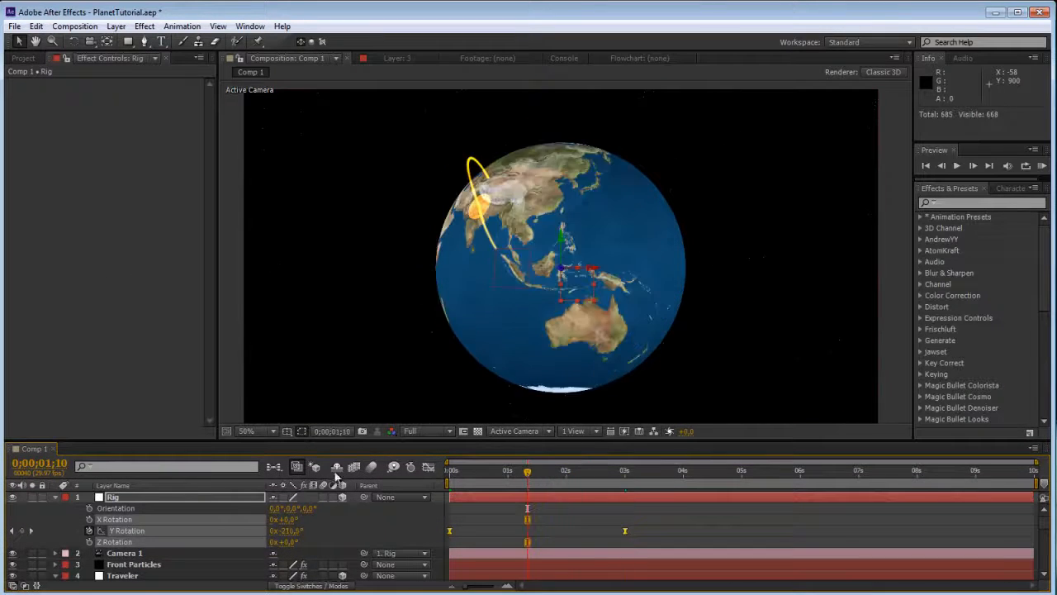
{"action": "left_click", "coordinate": [61, 497]}
{"action": "left_click_drag", "start_coordinate": [343, 440], "coordinate": [343, 323]}
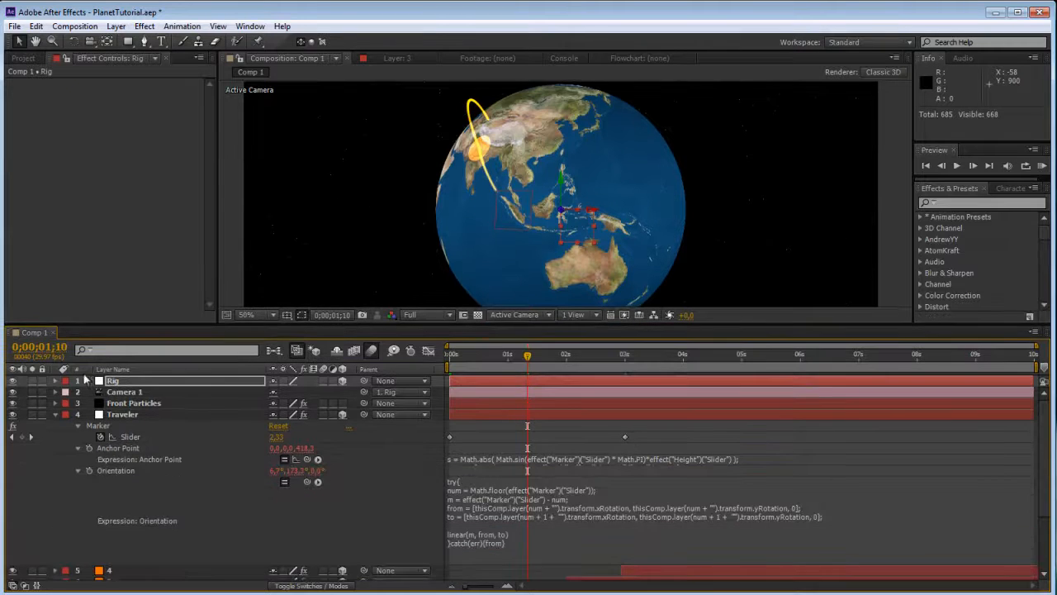
{"action": "left_click", "coordinate": [56, 414]}
{"action": "left_click", "coordinate": [338, 513]}
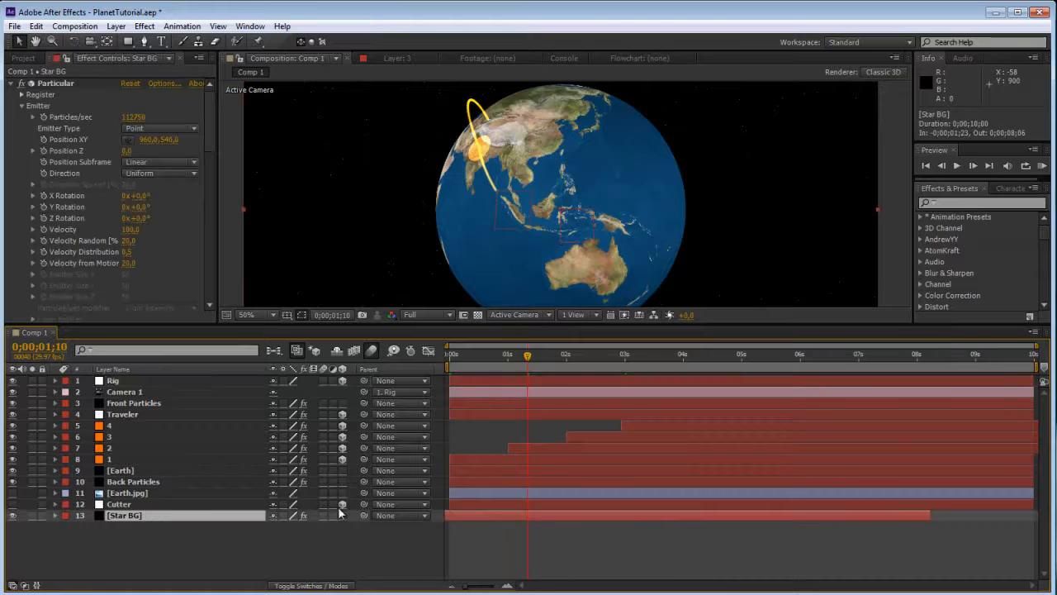
{"action": "left_click", "coordinate": [146, 468]}
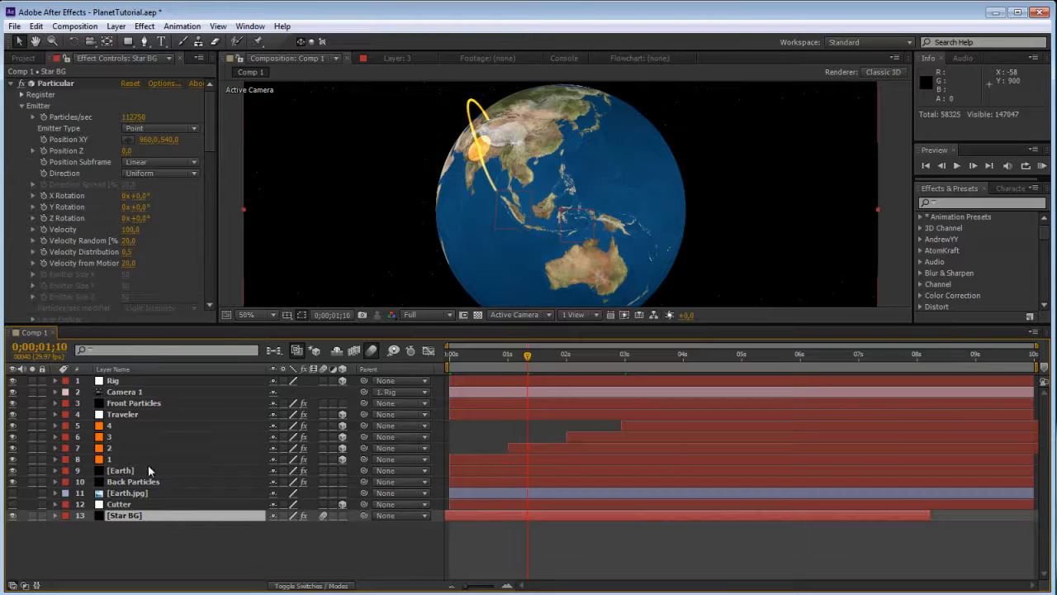
{"action": "left_click", "coordinate": [323, 470]}
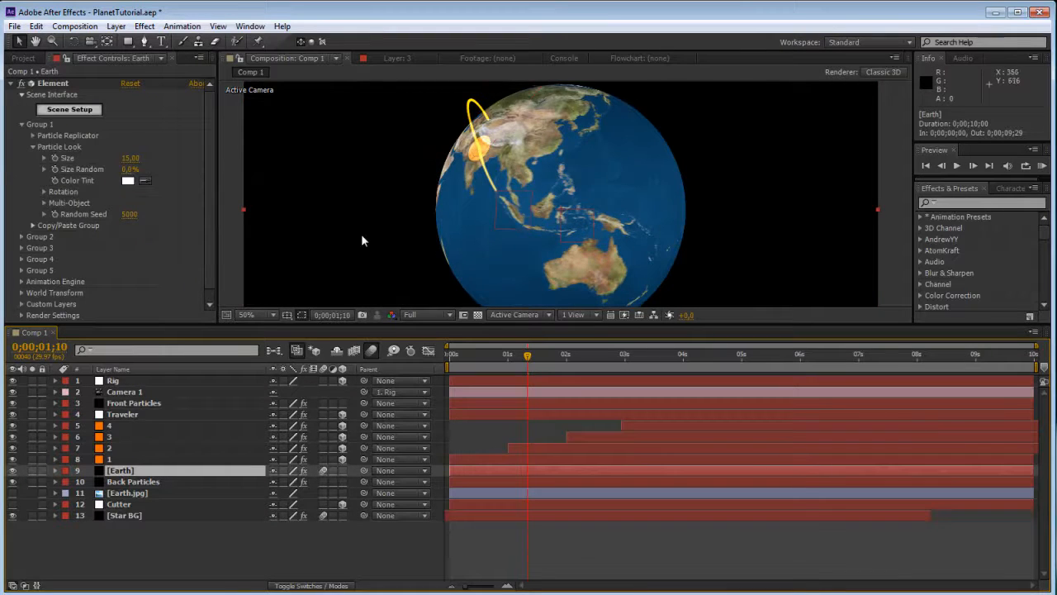
Step: Raise the Opacity Boost in the Star BG layer's Particular motion blur rendering settings to 8
{"action": "scroll", "coordinate": [361, 236], "scroll_direction": "up", "scroll_amount": 2}
{"action": "scroll", "coordinate": [408, 210], "scroll_direction": "up", "scroll_amount": 1}
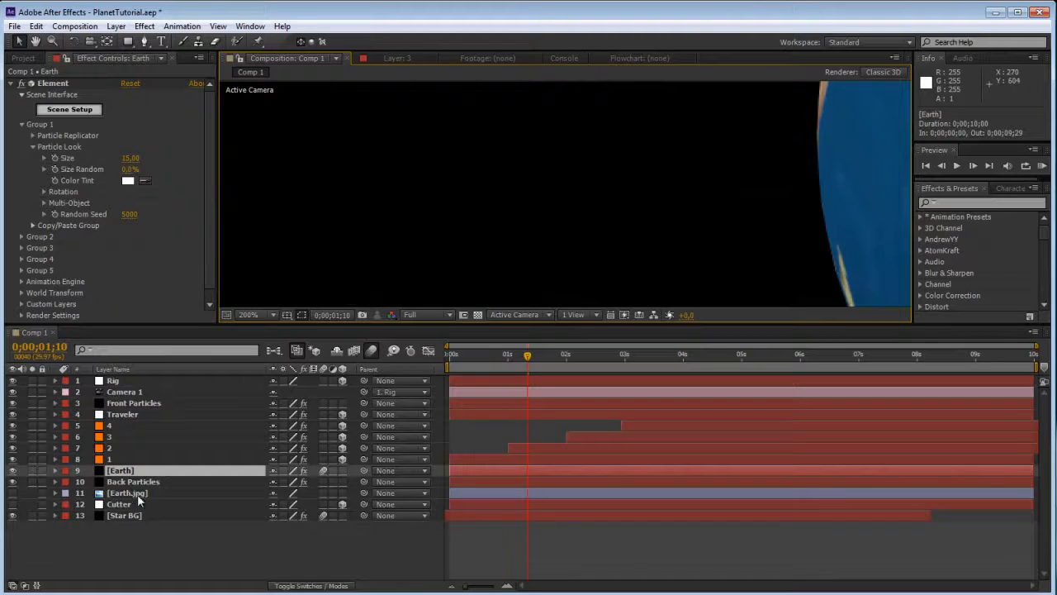
{"action": "left_click", "coordinate": [128, 515]}
{"action": "left_click_drag", "start_coordinate": [210, 147], "coordinate": [208, 303]}
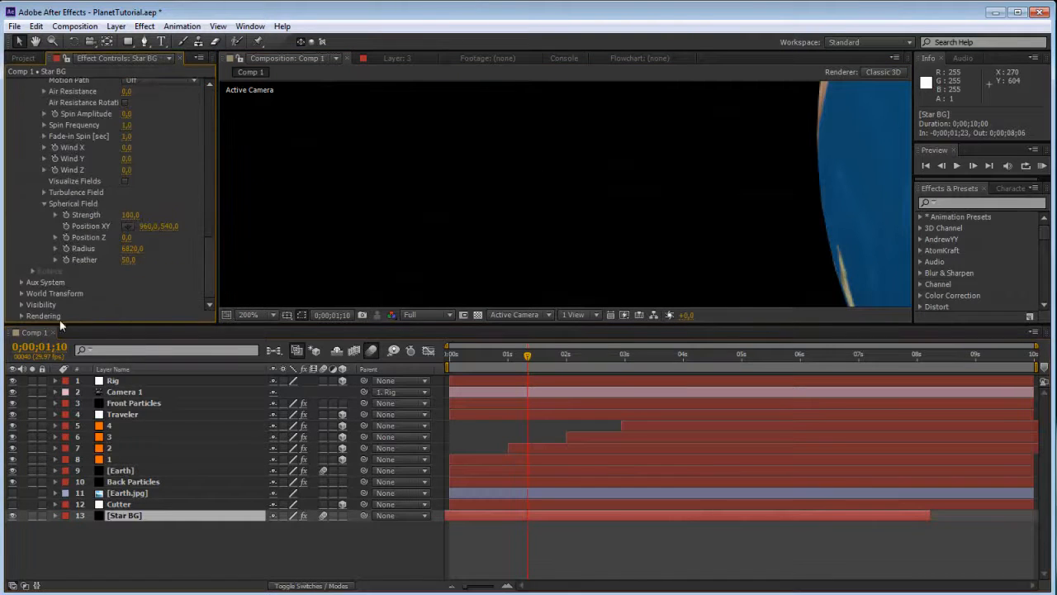
{"action": "left_click", "coordinate": [22, 315]}
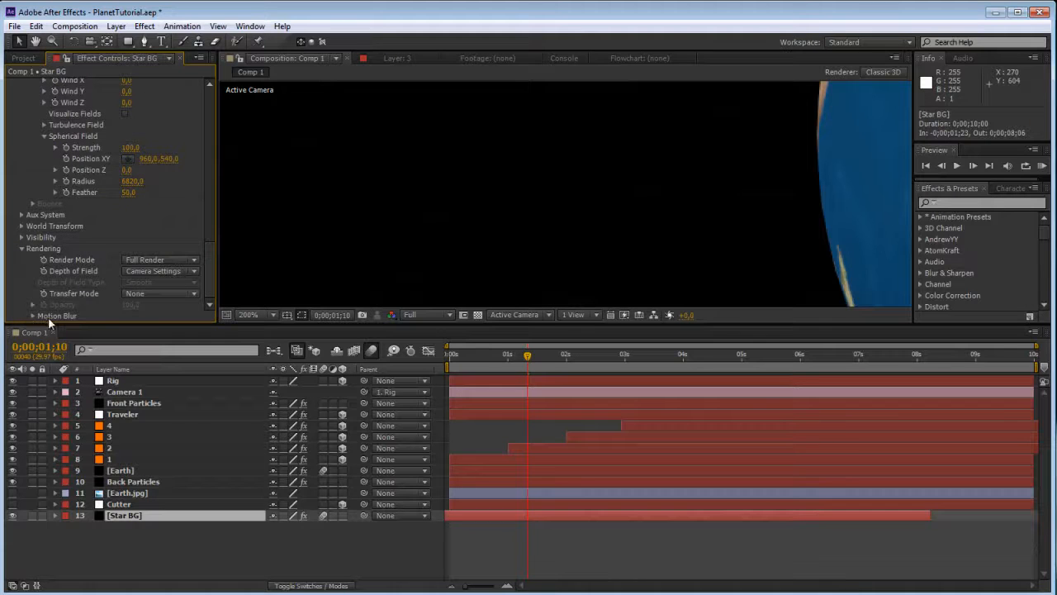
{"action": "left_click", "coordinate": [32, 315]}
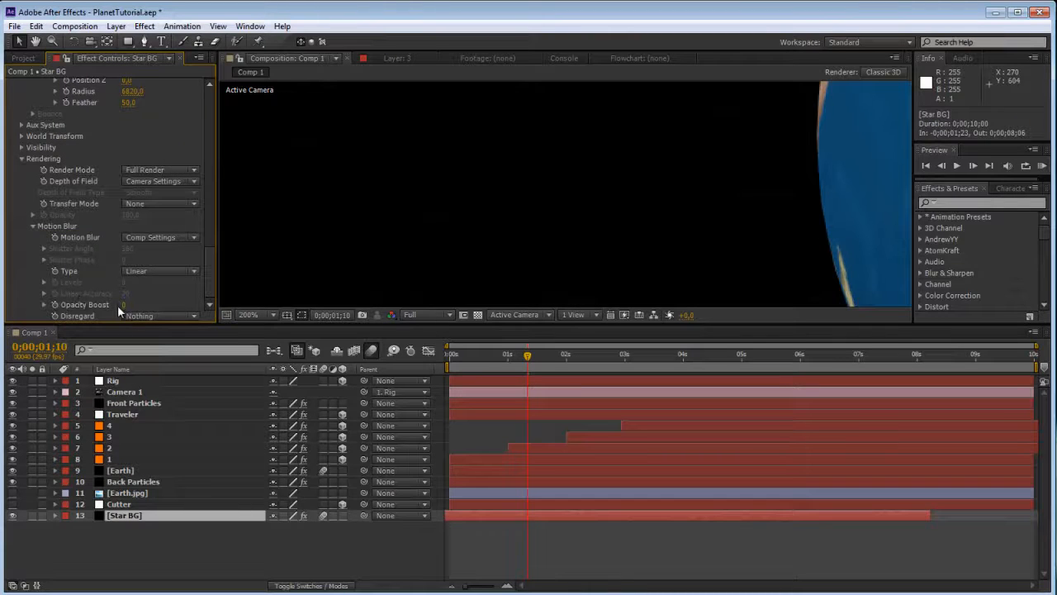
{"action": "left_click_drag", "start_coordinate": [126, 304], "coordinate": [137, 304]}
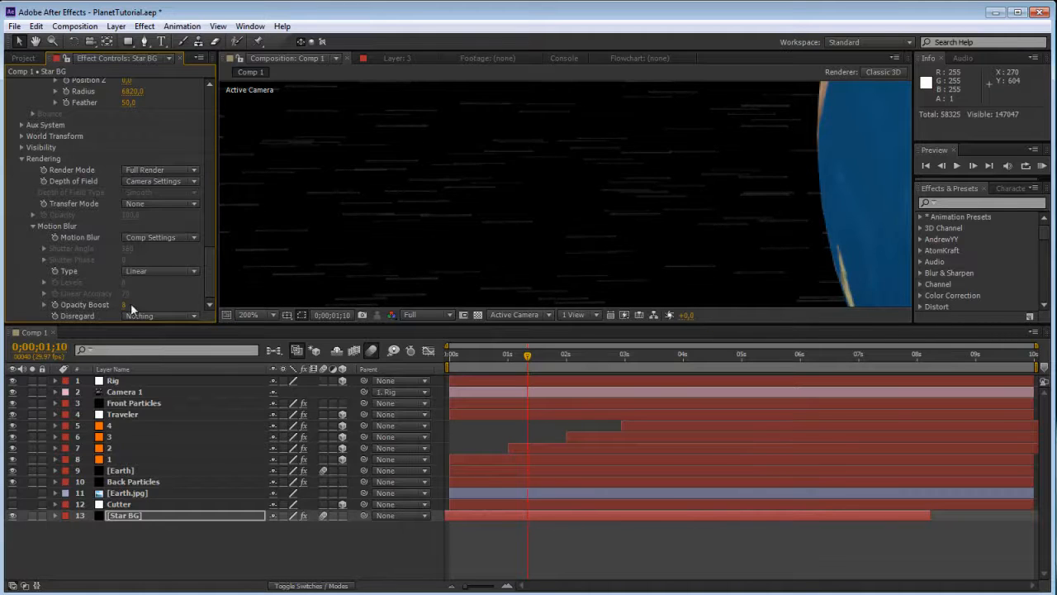
Step: Apply Glow to Star BG with a 35.3% threshold and radius 4, plus a second Glow with the same threshold
{"action": "scroll", "coordinate": [389, 197], "scroll_direction": "down", "scroll_amount": 4}
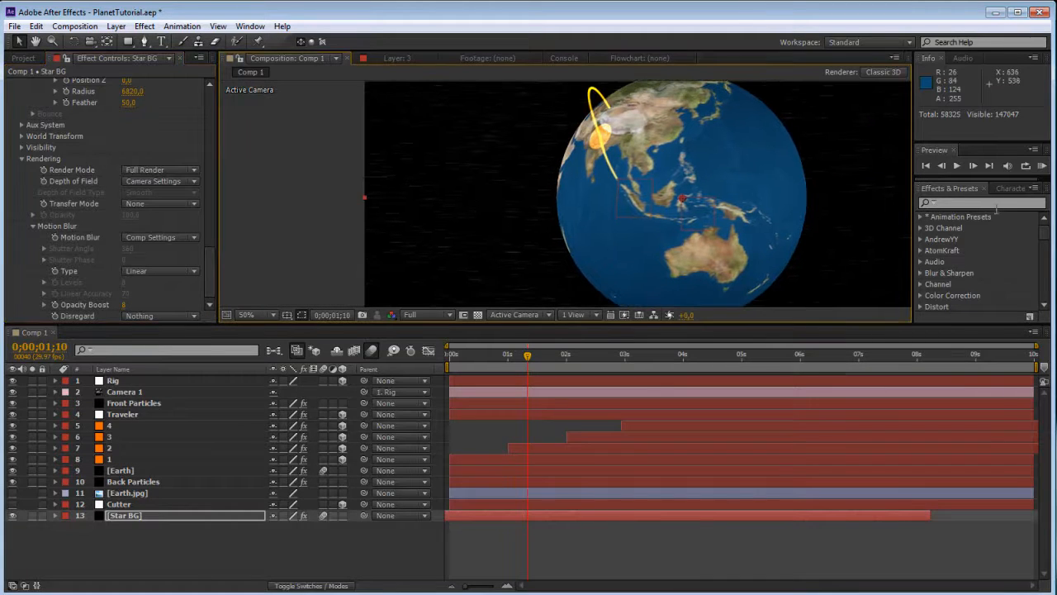
{"action": "left_click", "coordinate": [936, 204]}
{"action": "left_click", "coordinate": [967, 204]}
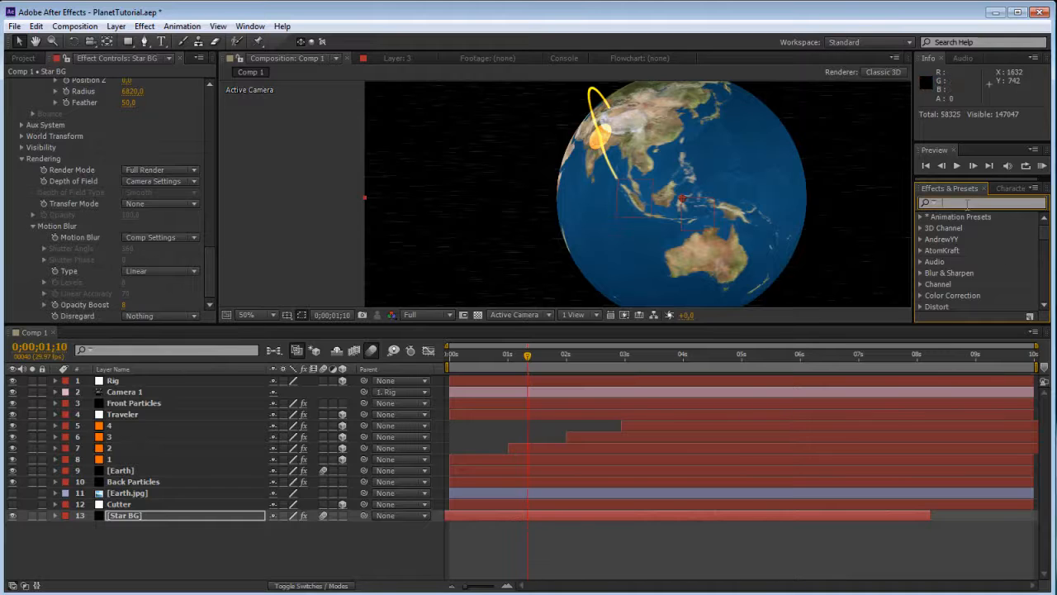
{"action": "type", "text": "glow"}
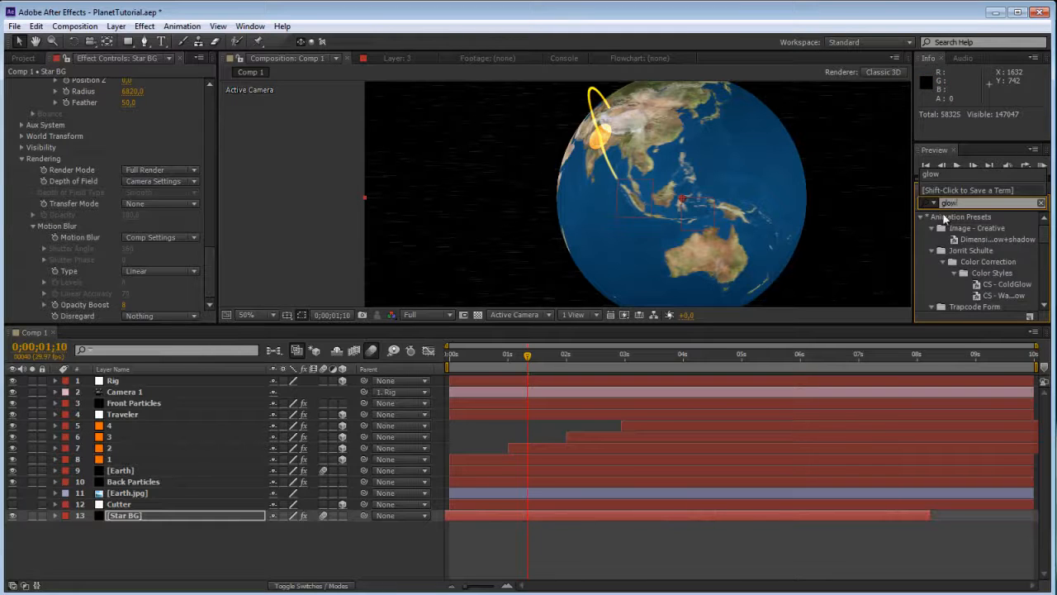
{"action": "scroll", "coordinate": [1020, 272], "scroll_direction": "down", "scroll_amount": 5}
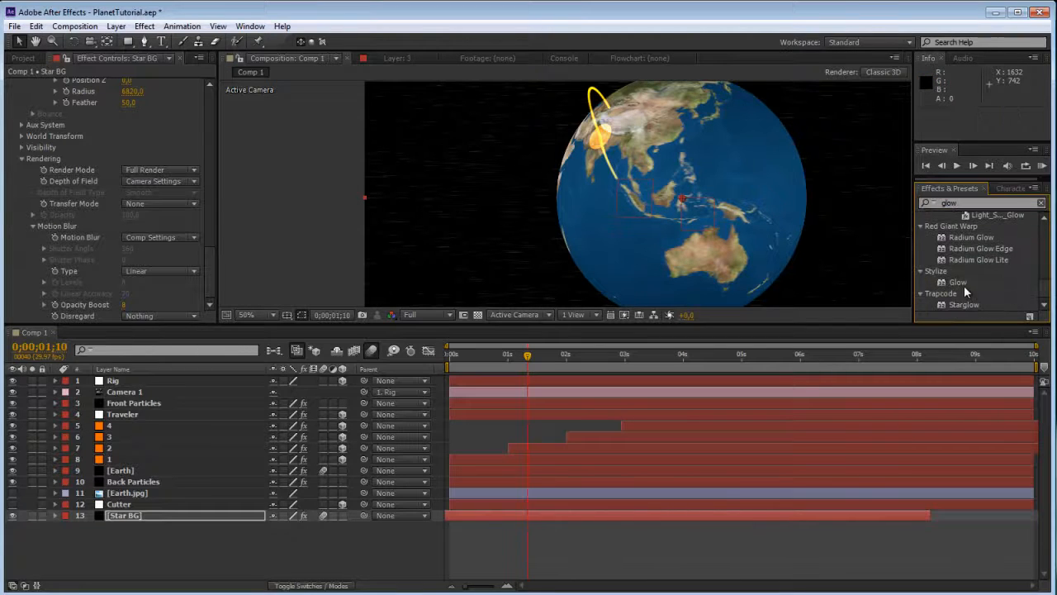
{"action": "left_click_drag", "start_coordinate": [964, 285], "coordinate": [146, 517]}
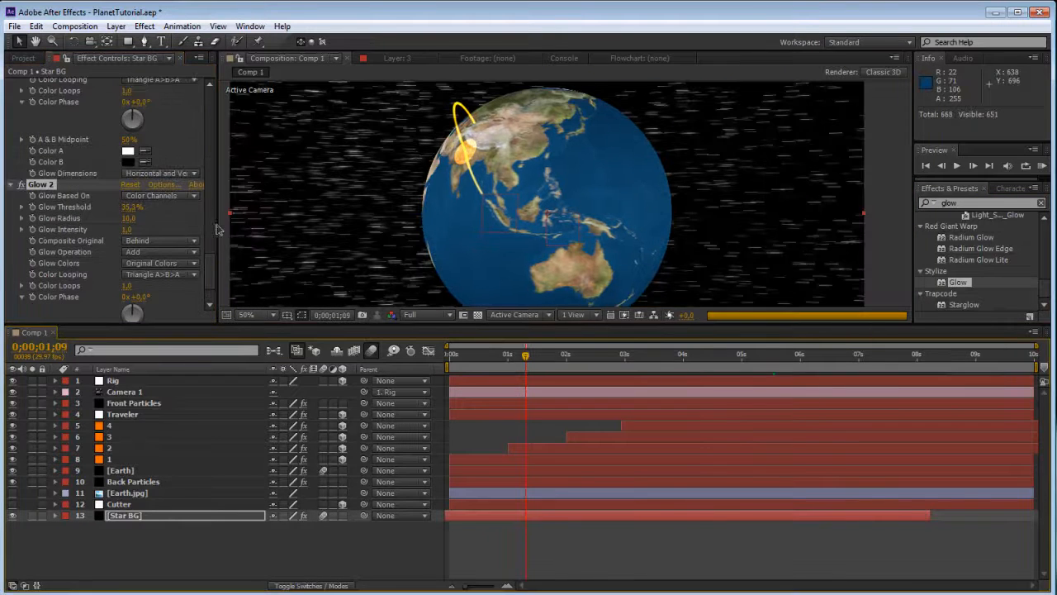
Step: Set Star BG's motion blur Opacity Boost to 2 and move the current time to 0;00;03;27
{"action": "scroll", "coordinate": [213, 248], "scroll_direction": "up", "scroll_amount": 5}
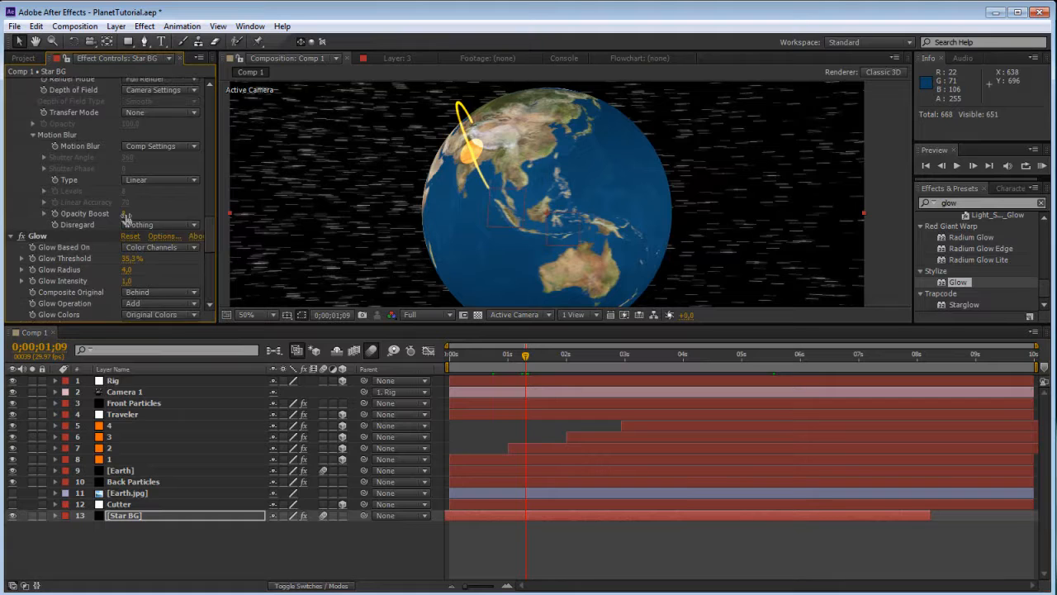
{"action": "key", "text": "Return"}
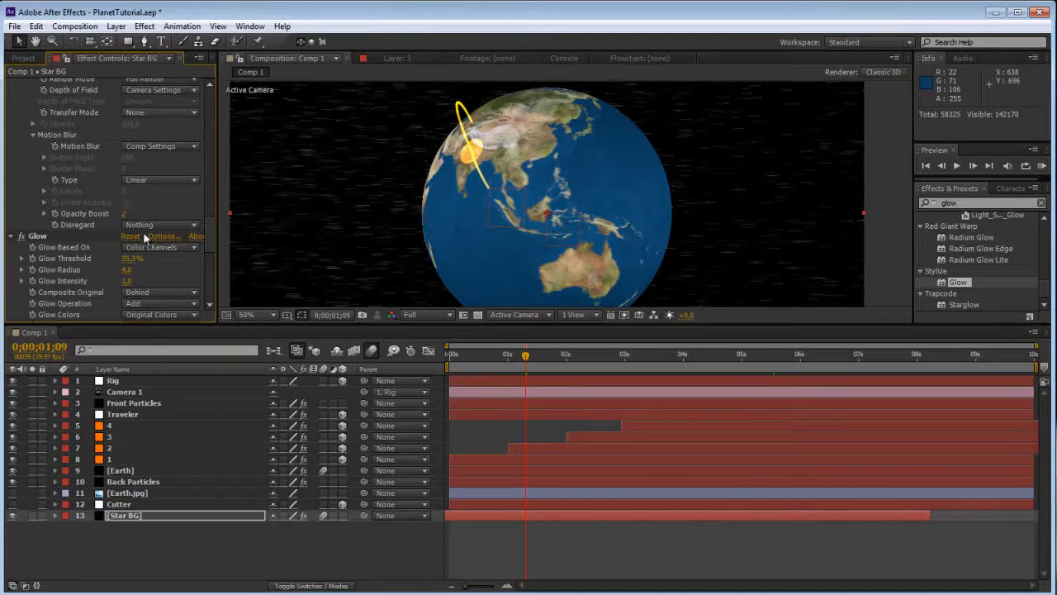
{"action": "left_click_drag", "start_coordinate": [495, 360], "coordinate": [788, 324]}
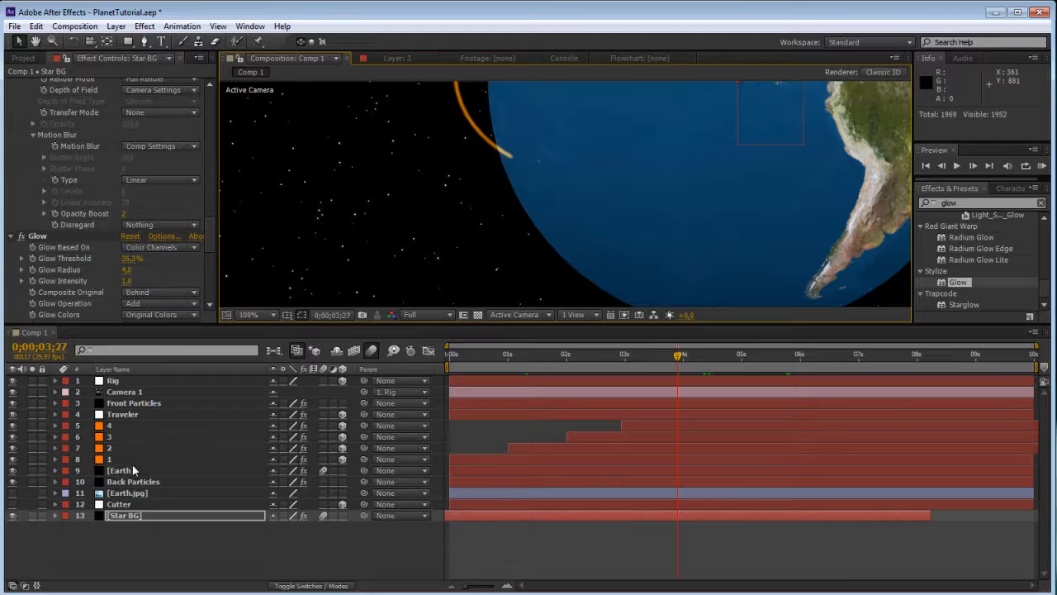
Step: Change the offset at the end of the Front Particles layer's Far Vanish expression to -150
{"action": "left_click", "coordinate": [116, 448]}
{"action": "left_click", "coordinate": [124, 414]}
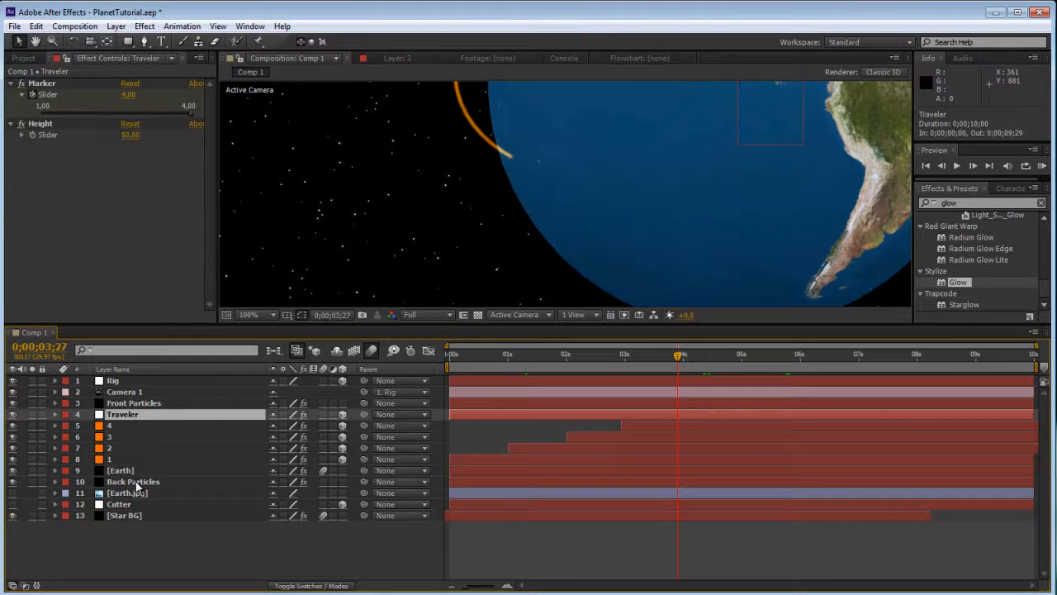
{"action": "left_click", "coordinate": [136, 482]}
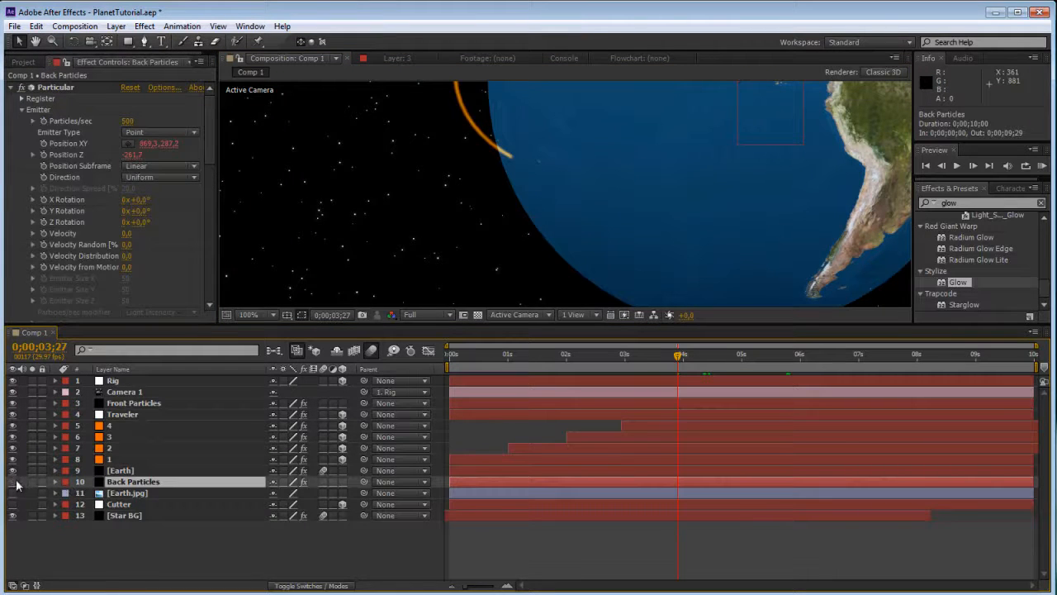
{"action": "left_click", "coordinate": [128, 415]}
{"action": "left_click", "coordinate": [134, 404]}
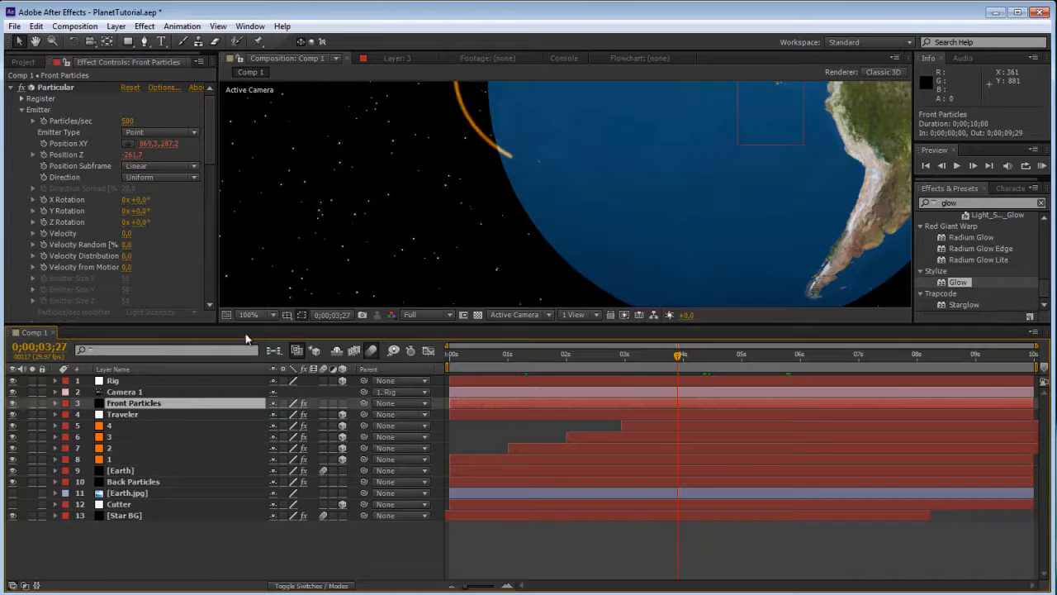
{"action": "key", "text": "e"}
{"action": "key", "text": "e"}
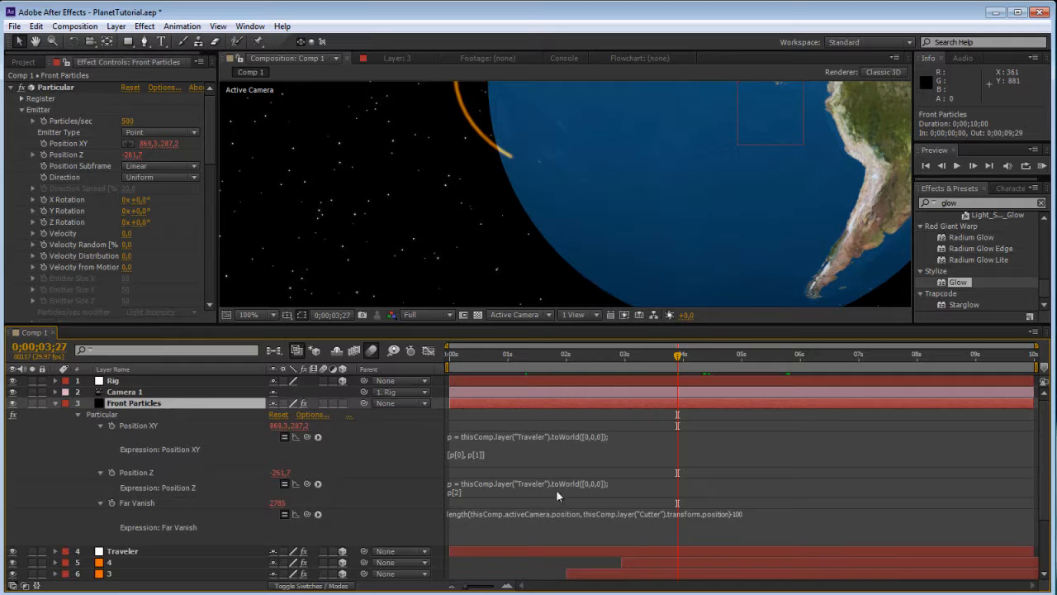
{"action": "left_click", "coordinate": [738, 514]}
{"action": "left_click", "coordinate": [731, 514]}
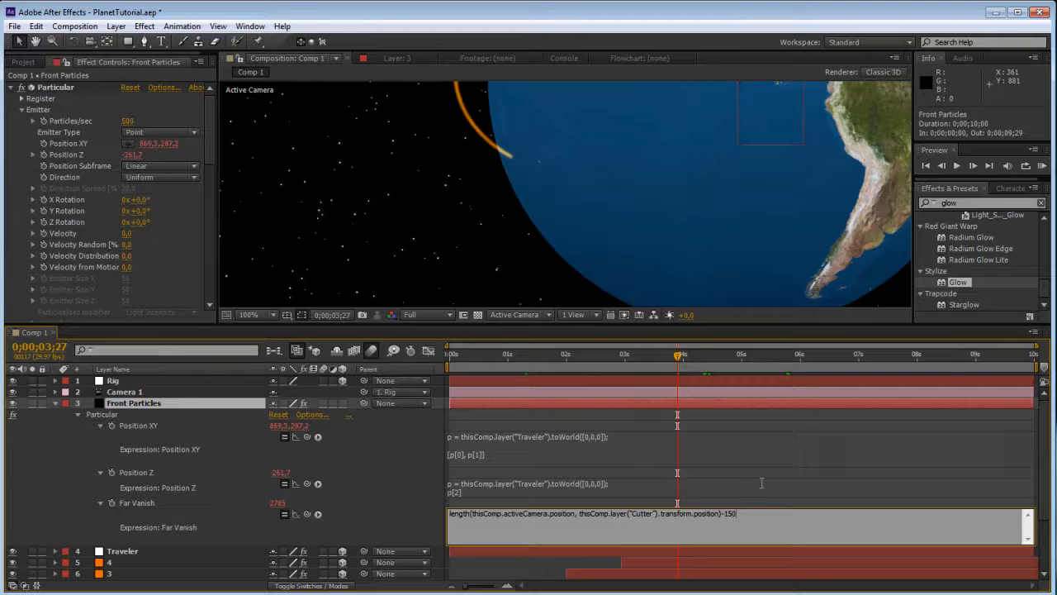
{"action": "left_click", "coordinate": [719, 438]}
{"action": "left_click", "coordinate": [695, 423]}
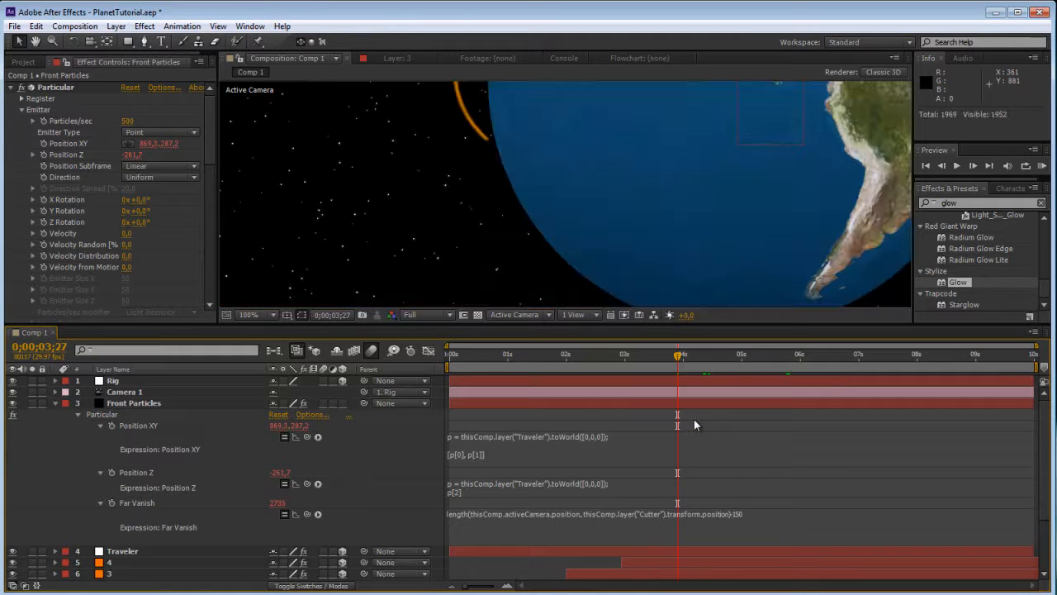
Step: Change the offset at the end of the Back Particles layer's Near Vanish expression to -150
{"action": "scroll", "coordinate": [244, 556], "scroll_direction": "down", "scroll_amount": 3}
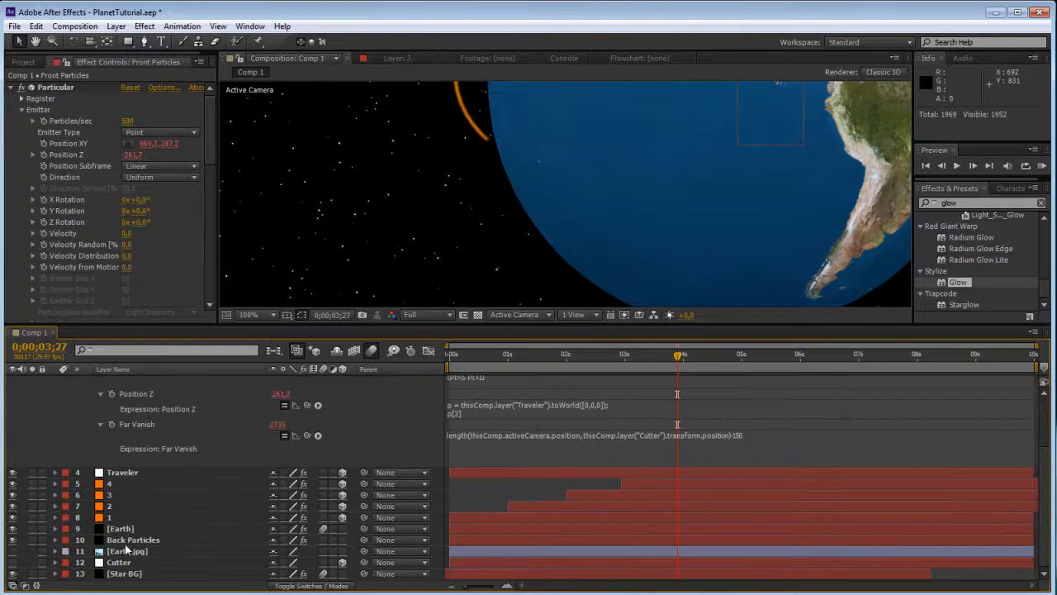
{"action": "left_click", "coordinate": [128, 542]}
{"action": "key", "text": "e"}
{"action": "key", "text": "e"}
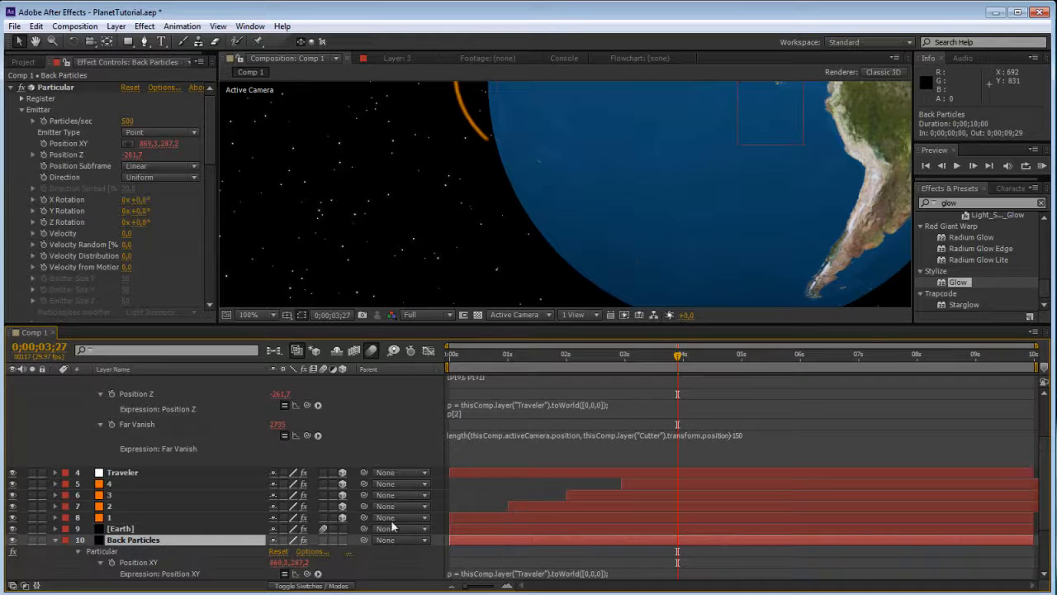
{"action": "left_click", "coordinate": [740, 538]}
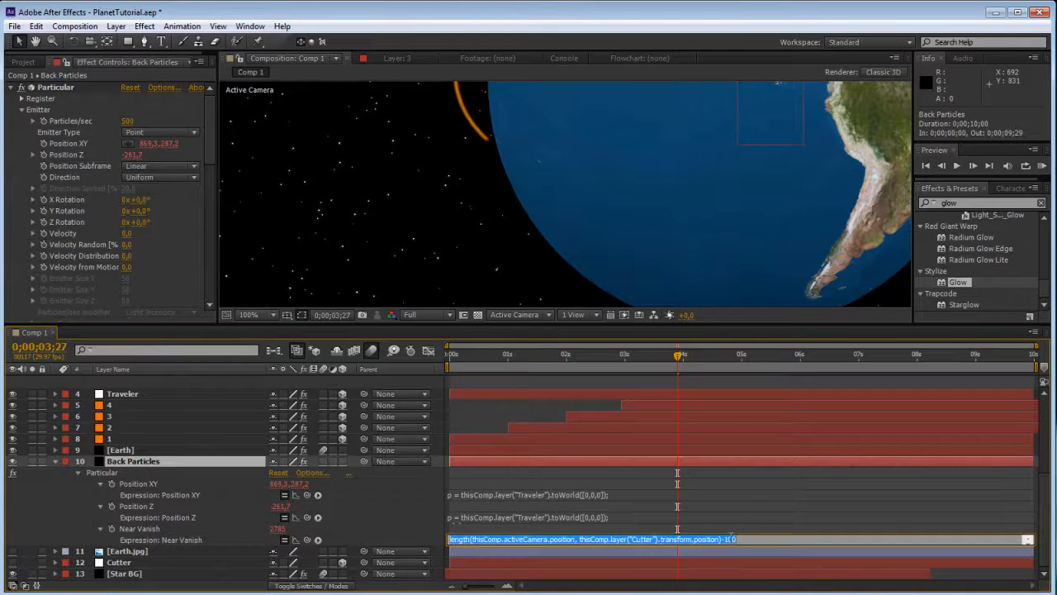
{"action": "left_click_drag", "start_coordinate": [739, 539], "coordinate": [727, 539]}
{"action": "type", "text": "50"}
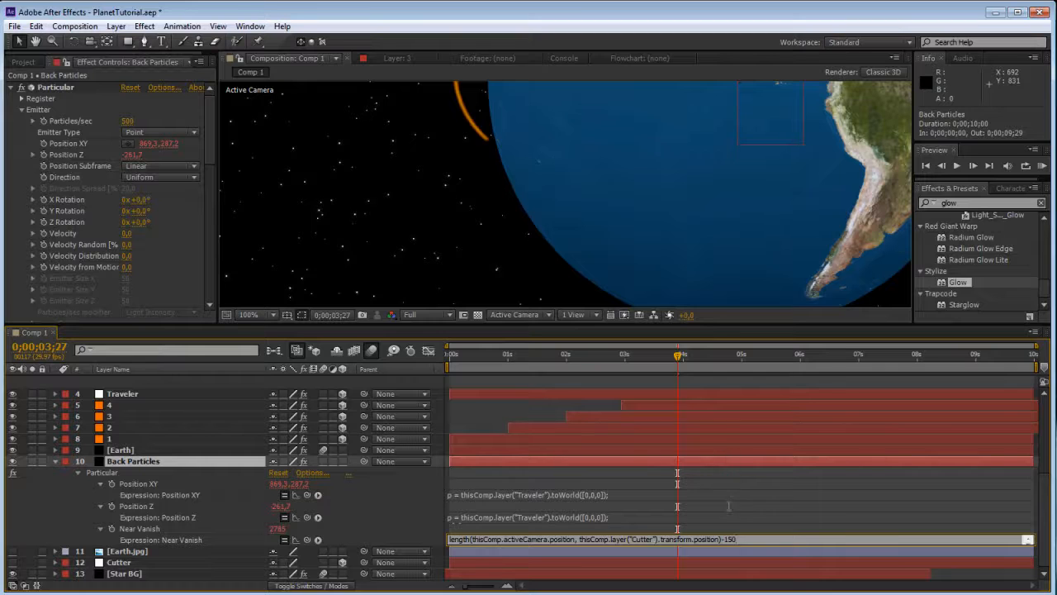
{"action": "key", "text": "KP_Enter"}
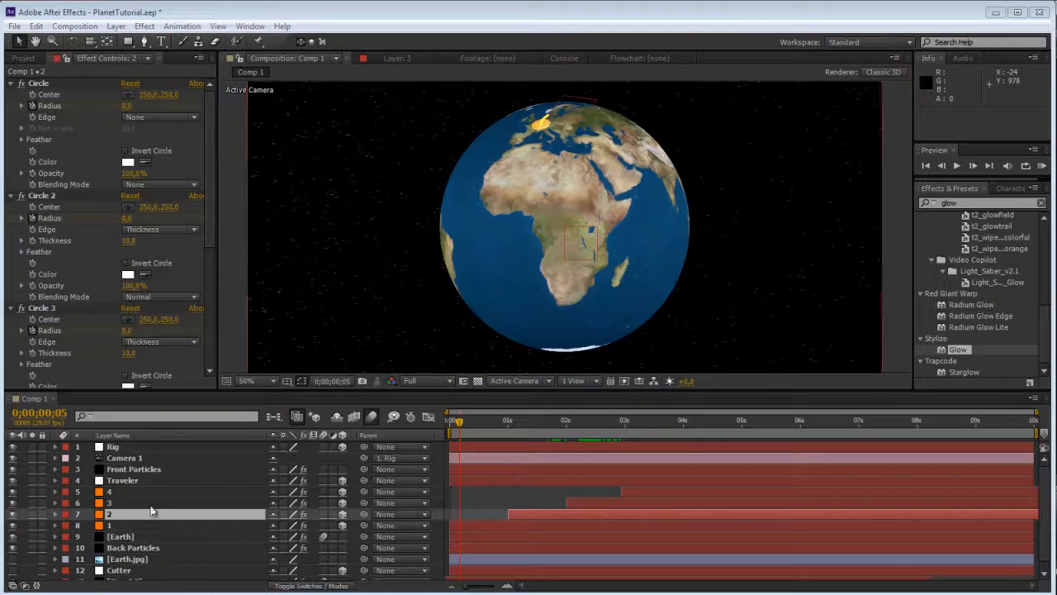
Step: Enable motion blur for the four location marker layers 4, 3, 2 and 1
{"action": "left_click", "coordinate": [148, 493]}
{"action": "left_click", "coordinate": [144, 516], "text": "shift"}
{"action": "left_click", "coordinate": [164, 524], "text": "shift"}
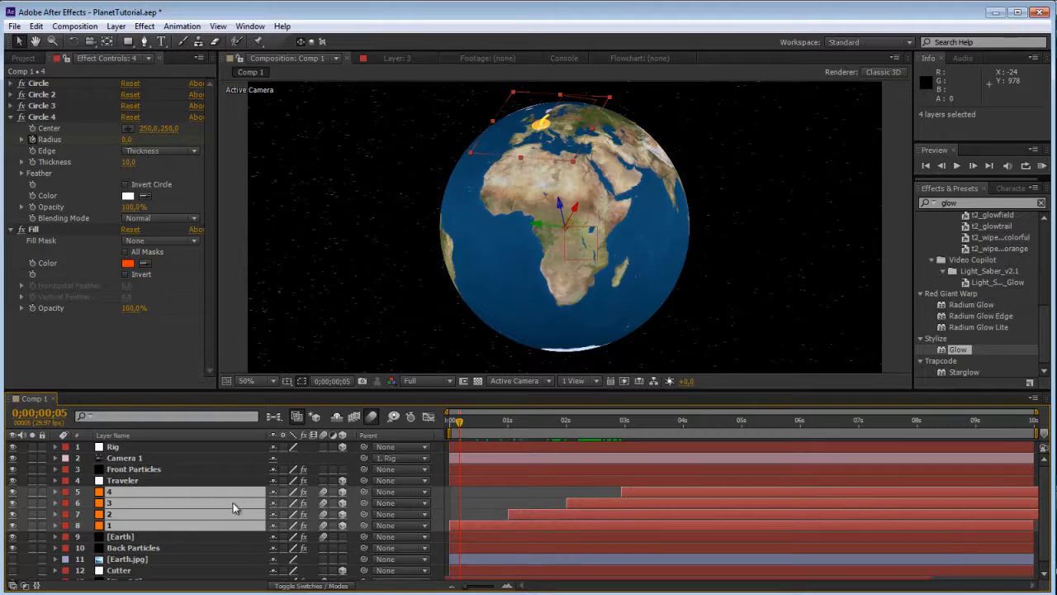
Step: Move the second keyframes of Rig's Y Rotation and Traveler's Marker Slider to 0;00;05;29
{"action": "left_click", "coordinate": [140, 481]}
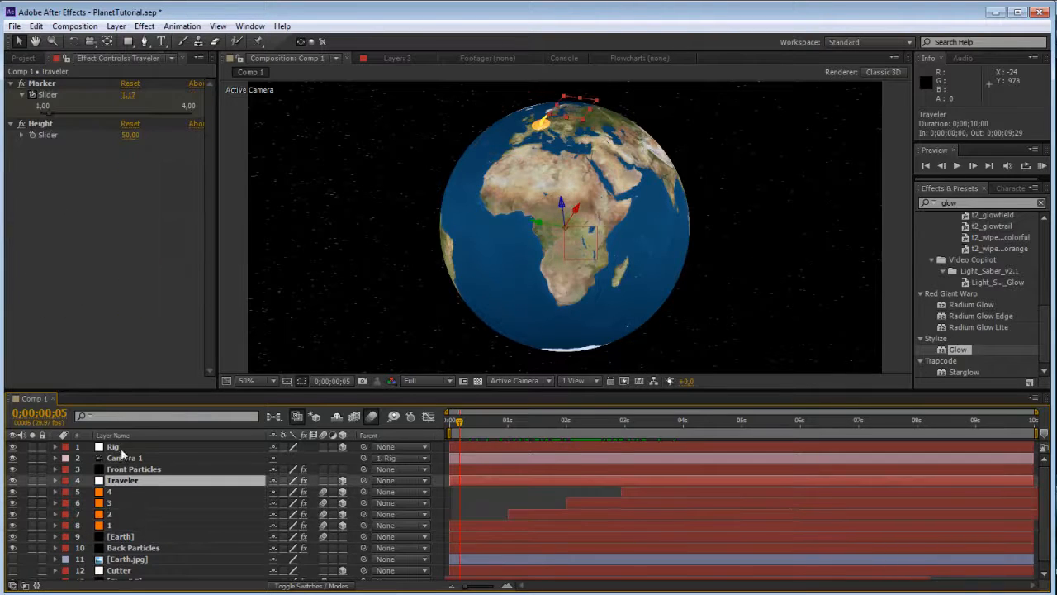
{"action": "left_click", "coordinate": [121, 447], "text": "ctrl"}
{"action": "key", "text": "y"}
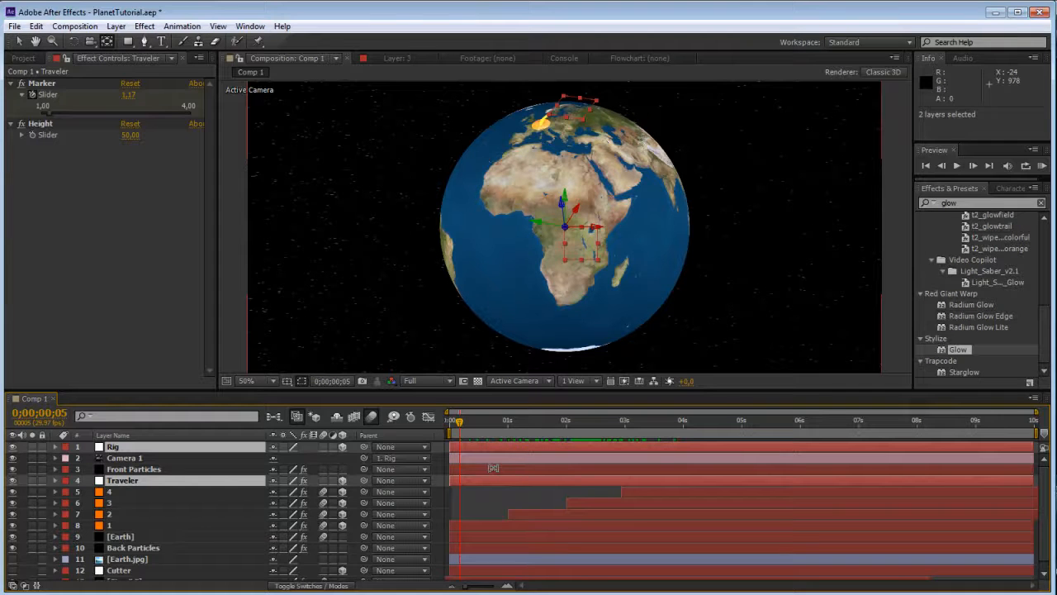
{"action": "key", "text": "u"}
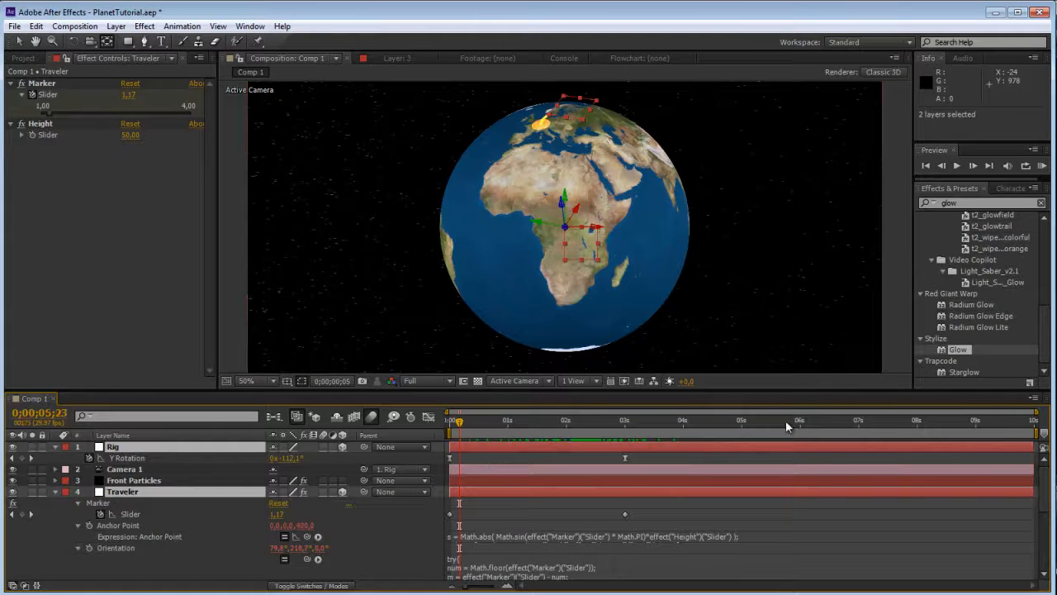
{"action": "left_click", "coordinate": [798, 421]}
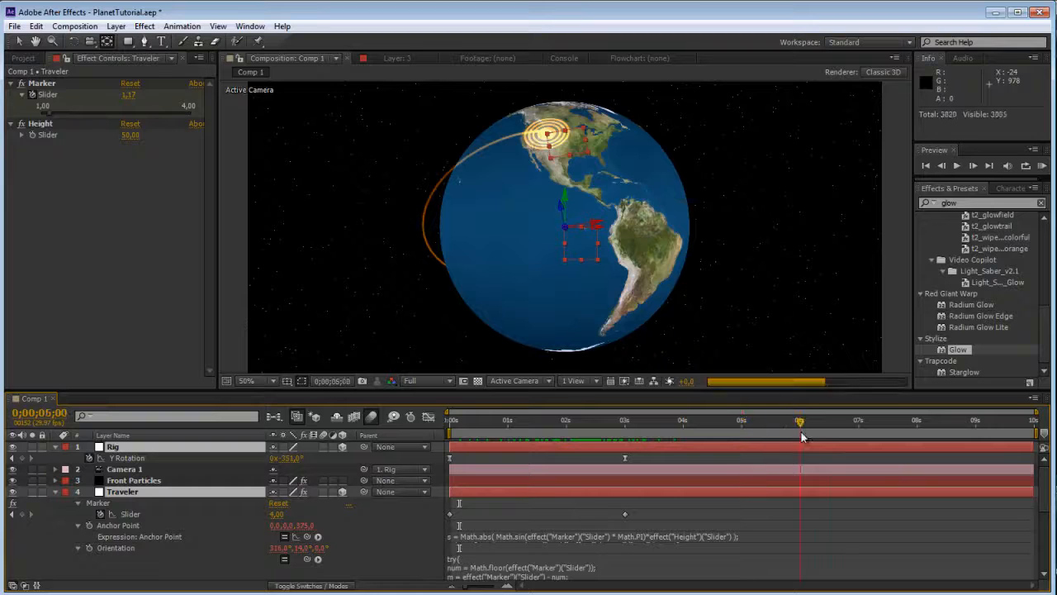
{"action": "mouse_move", "coordinate": [644, 456]}
{"action": "left_mouse_down"}
{"action": "mouse_move", "coordinate": [613, 517]}
{"action": "mouse_move", "coordinate": [643, 457]}
{"action": "left_mouse_up"}
{"action": "left_click_drag", "start_coordinate": [802, 460], "coordinate": [798, 456]}
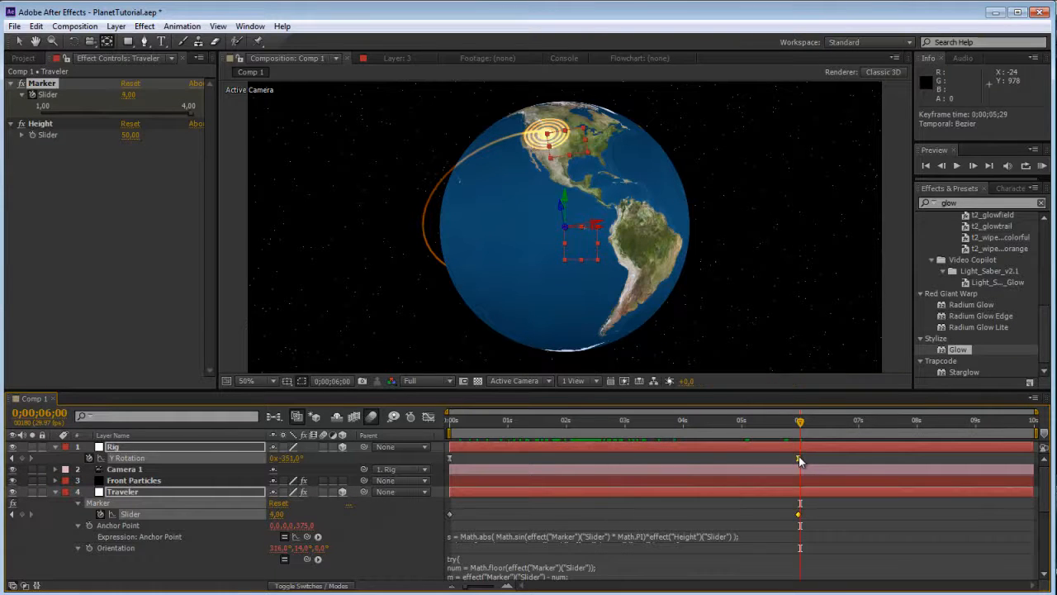
Step: Collapse the Rig and Traveler properties, and at 0;00;01;15 solo layers 4, 3, 2, 1, Traveler and Rig
{"action": "left_click", "coordinate": [523, 425]}
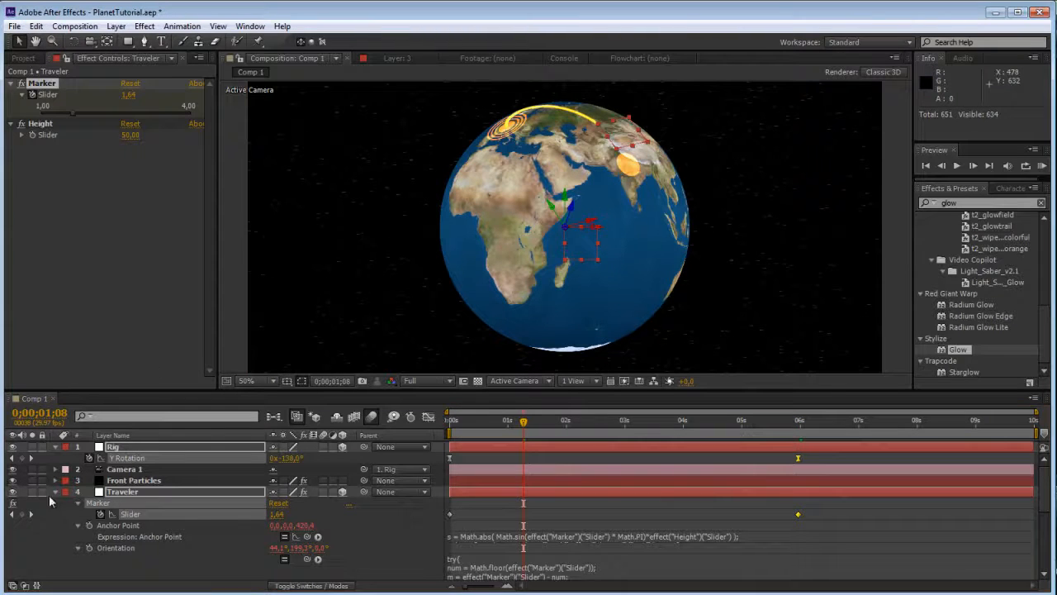
{"action": "left_click", "coordinate": [55, 491]}
{"action": "left_click", "coordinate": [141, 327]}
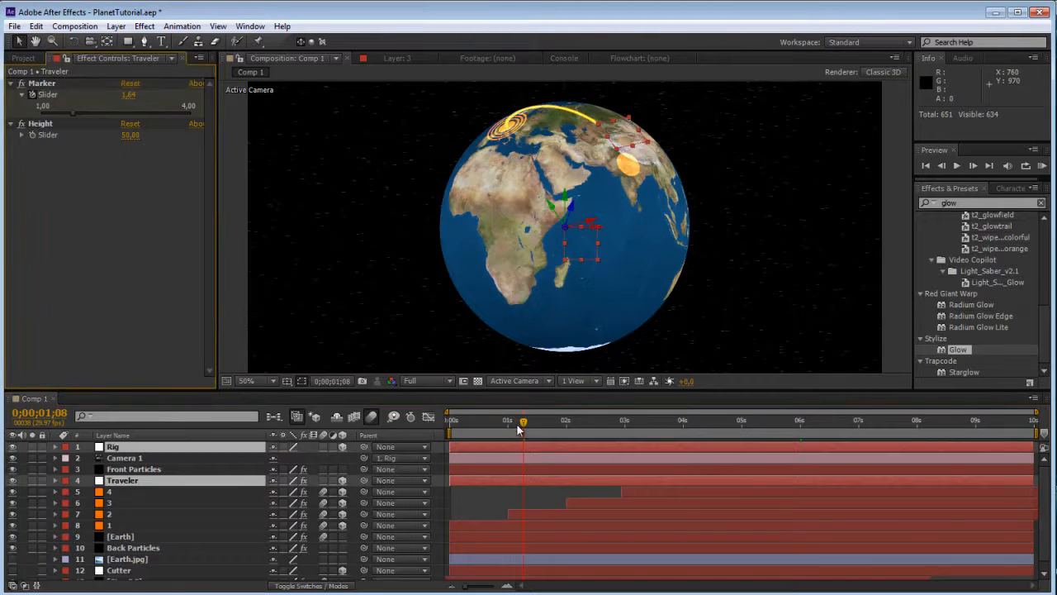
{"action": "left_click_drag", "start_coordinate": [518, 428], "coordinate": [538, 427]}
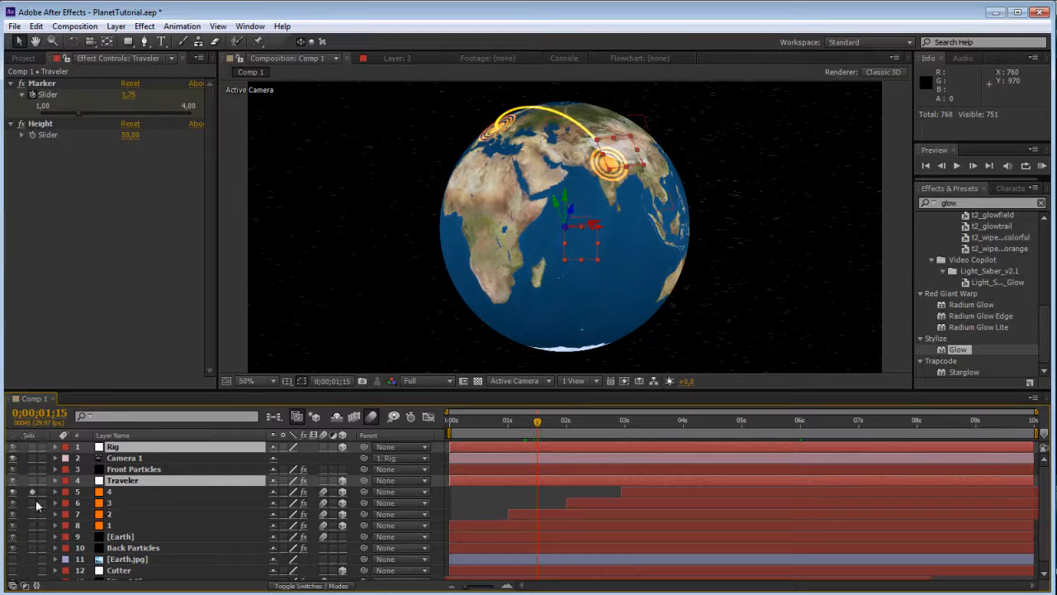
{"action": "left_click", "coordinate": [33, 525]}
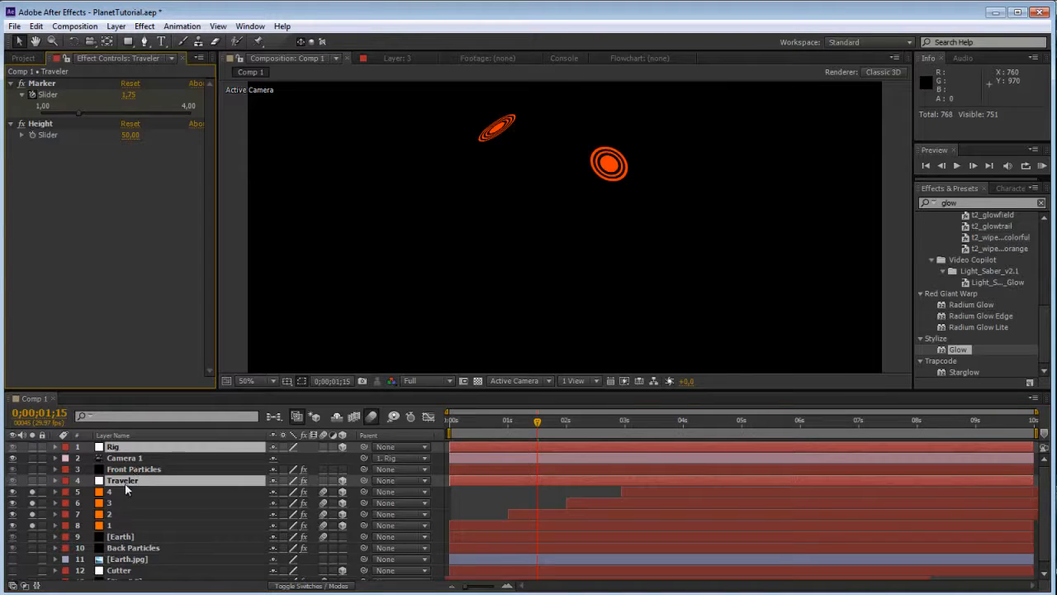
{"action": "left_click", "coordinate": [32, 480]}
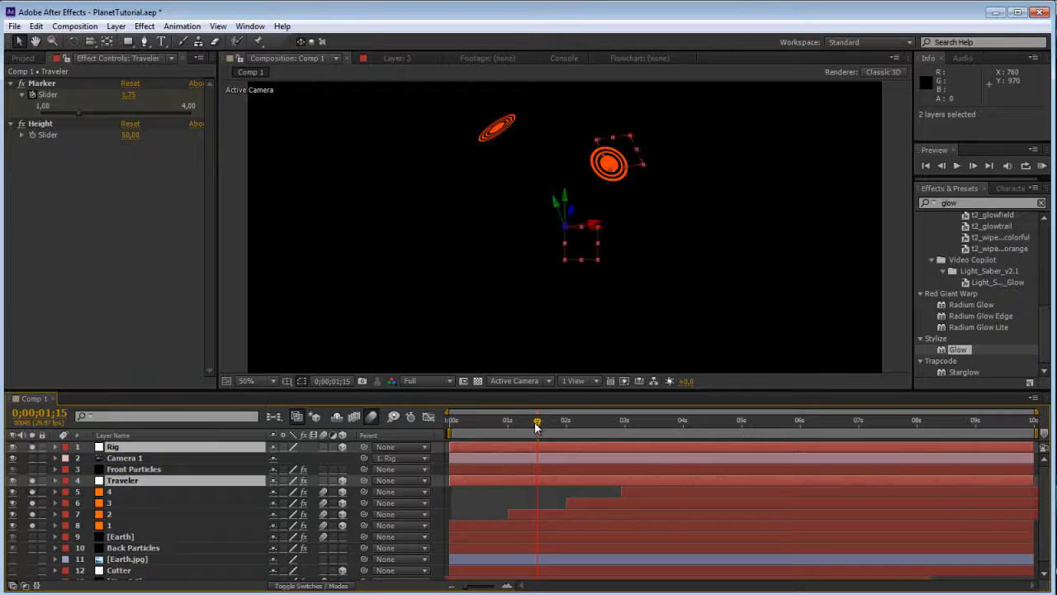
Step: Shift marker layers 2, 3 and 4 in the timeline to start at 0;00;01;29, 0;00;03;28 and 0;00;06;00
{"action": "left_click_drag", "start_coordinate": [536, 426], "coordinate": [561, 410]}
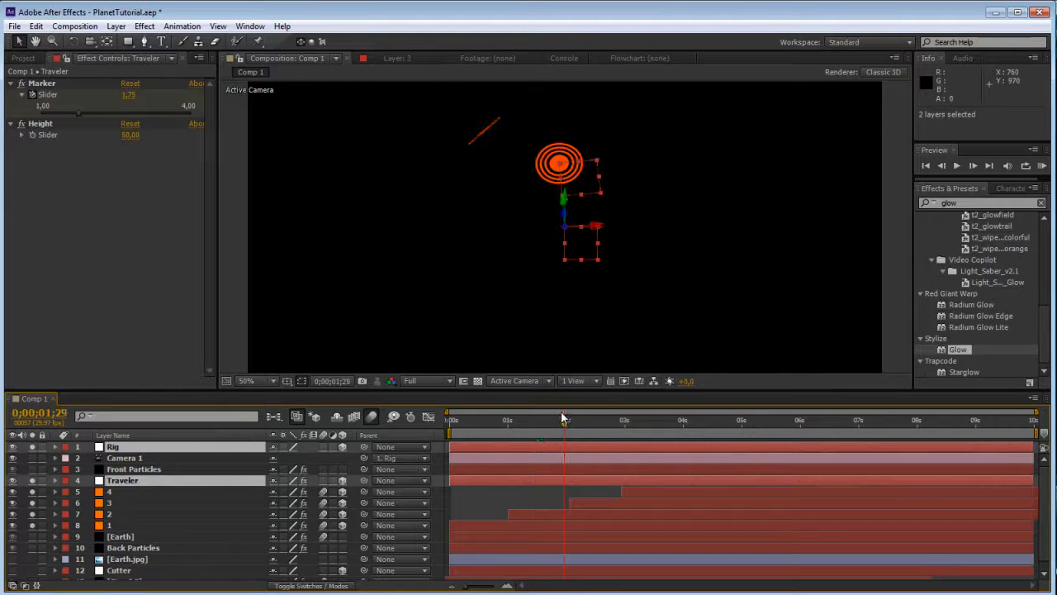
{"action": "left_click_drag", "start_coordinate": [532, 519], "coordinate": [588, 510]}
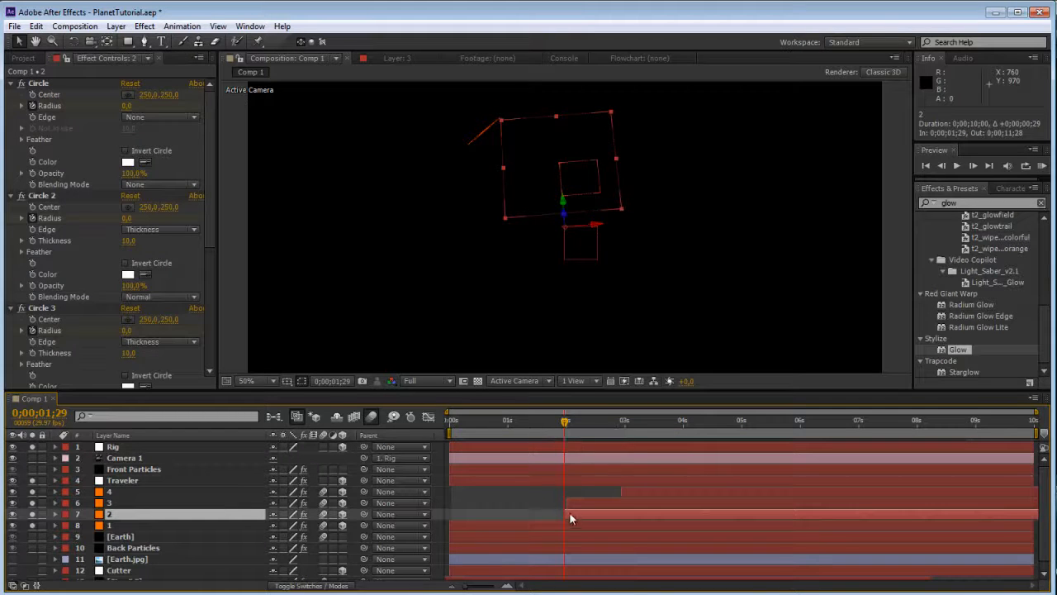
{"action": "left_click_drag", "start_coordinate": [565, 423], "coordinate": [682, 422]}
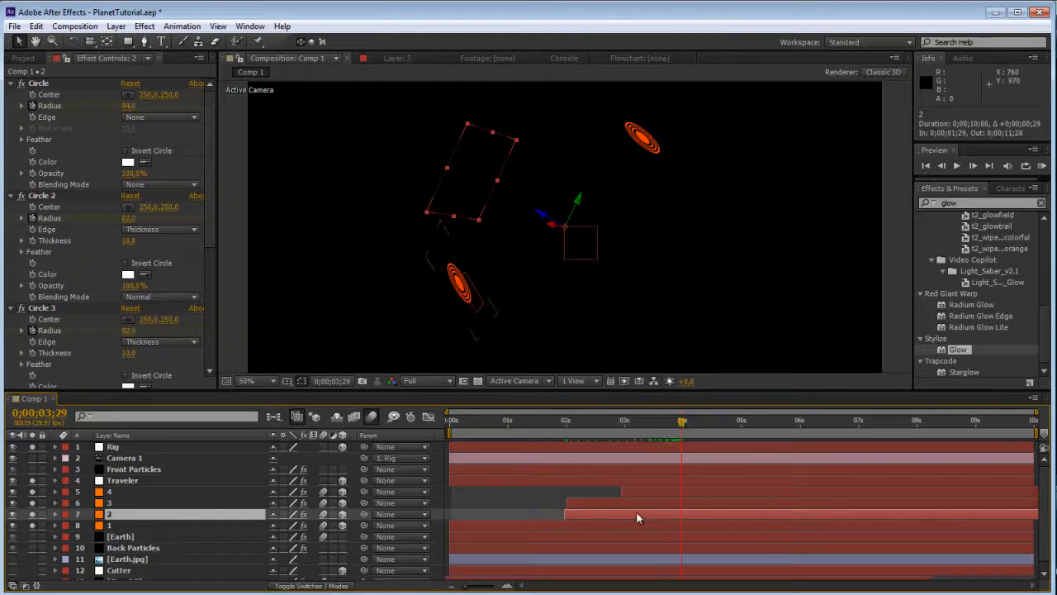
{"action": "left_click_drag", "start_coordinate": [619, 503], "coordinate": [727, 503]}
{"action": "left_click_drag", "start_coordinate": [692, 423], "coordinate": [806, 423]}
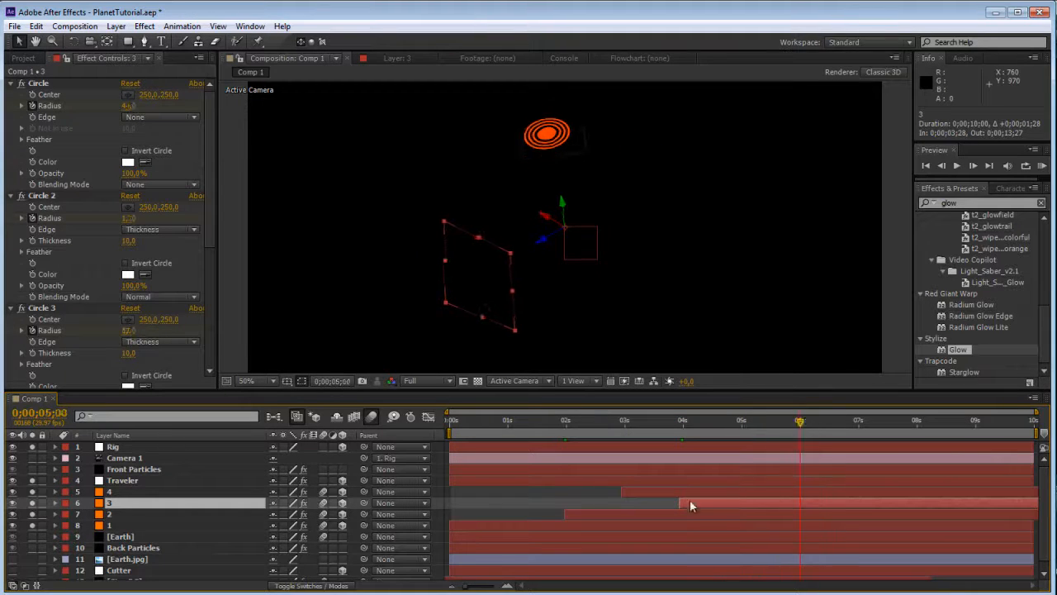
{"action": "left_click_drag", "start_coordinate": [661, 492], "coordinate": [841, 491]}
Step: Preview the retimed location markers around 0;00;06;00 and turn off solo for all soloed layers
{"action": "left_click_drag", "start_coordinate": [841, 424], "coordinate": [843, 425]}
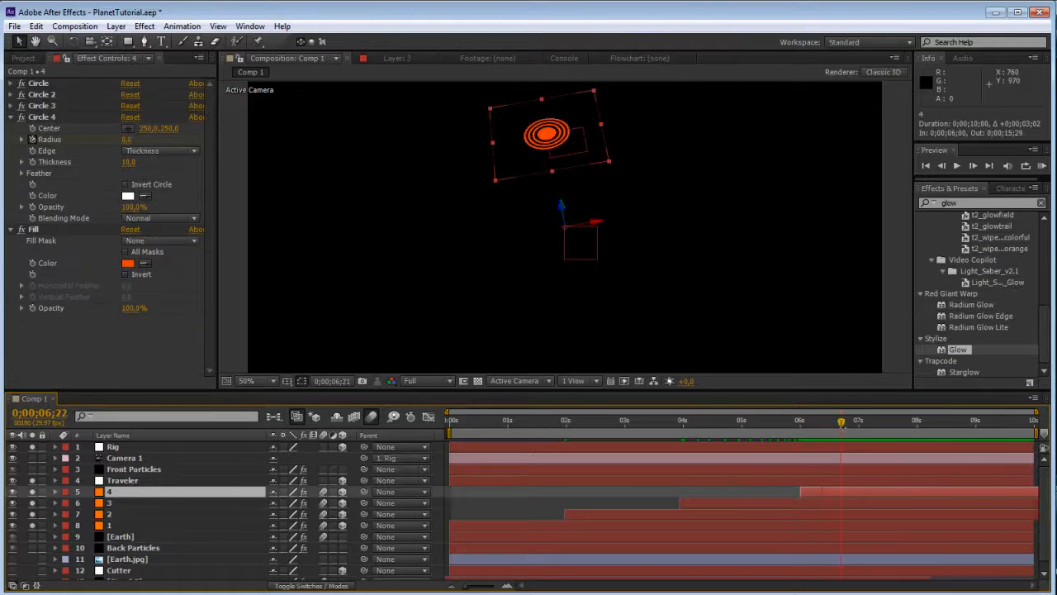
{"action": "key", "text": "KP_0"}
{"action": "left_click_drag", "start_coordinate": [489, 436], "coordinate": [801, 386]}
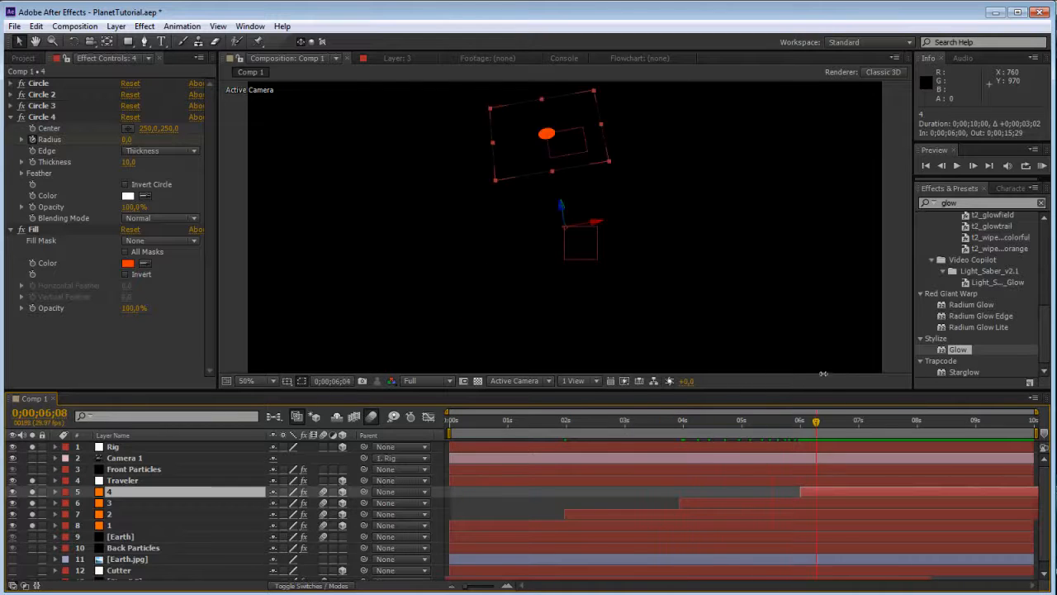
{"action": "left_click_drag", "start_coordinate": [37, 493], "coordinate": [38, 521]}
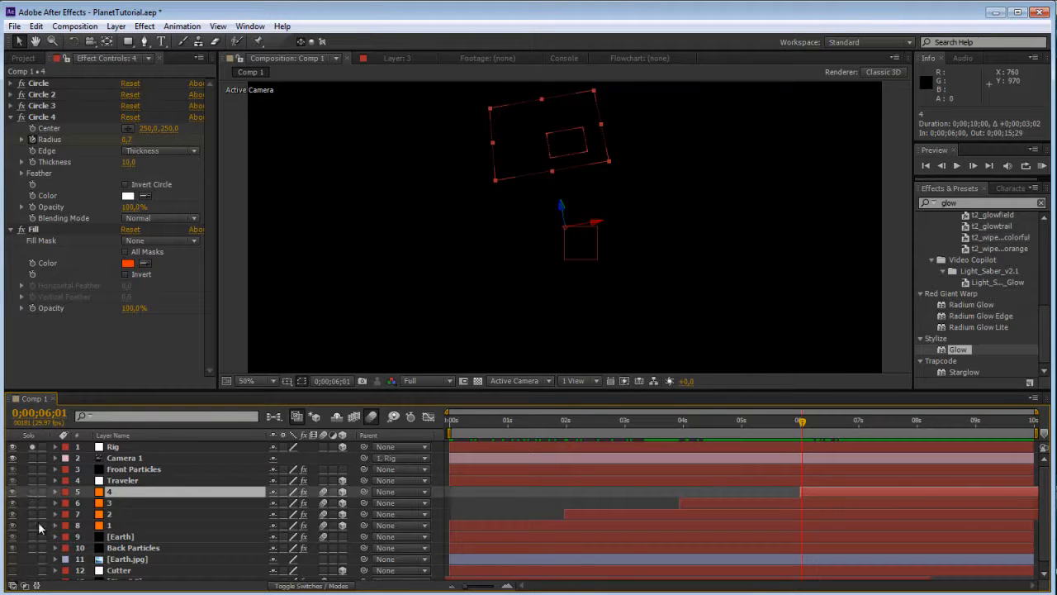
{"action": "scroll", "coordinate": [537, 298], "scroll_direction": "down", "scroll_amount": 2}
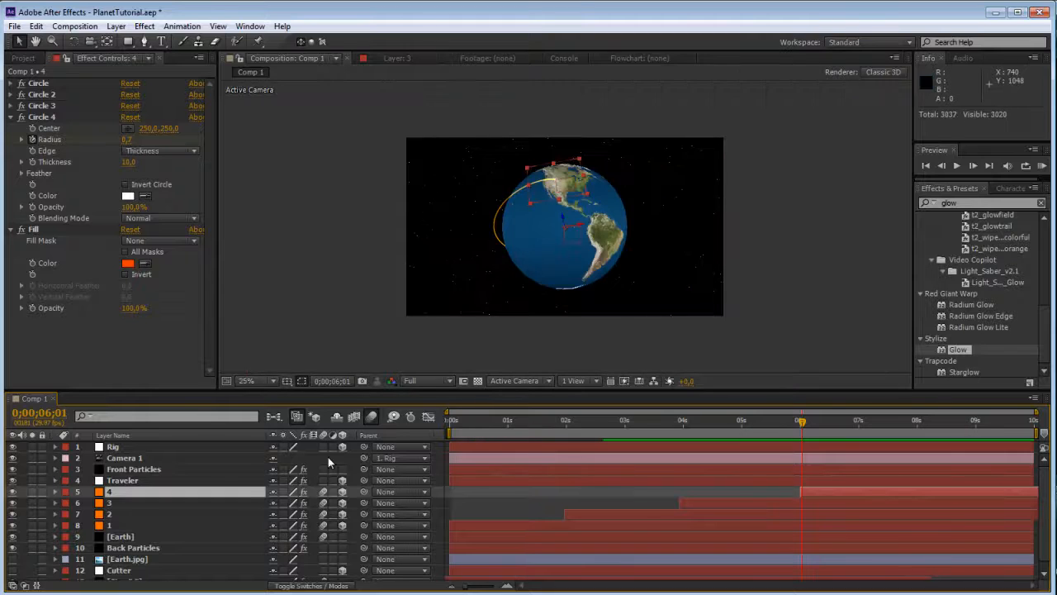
{"action": "scroll", "coordinate": [346, 282], "scroll_direction": "up", "scroll_amount": 2}
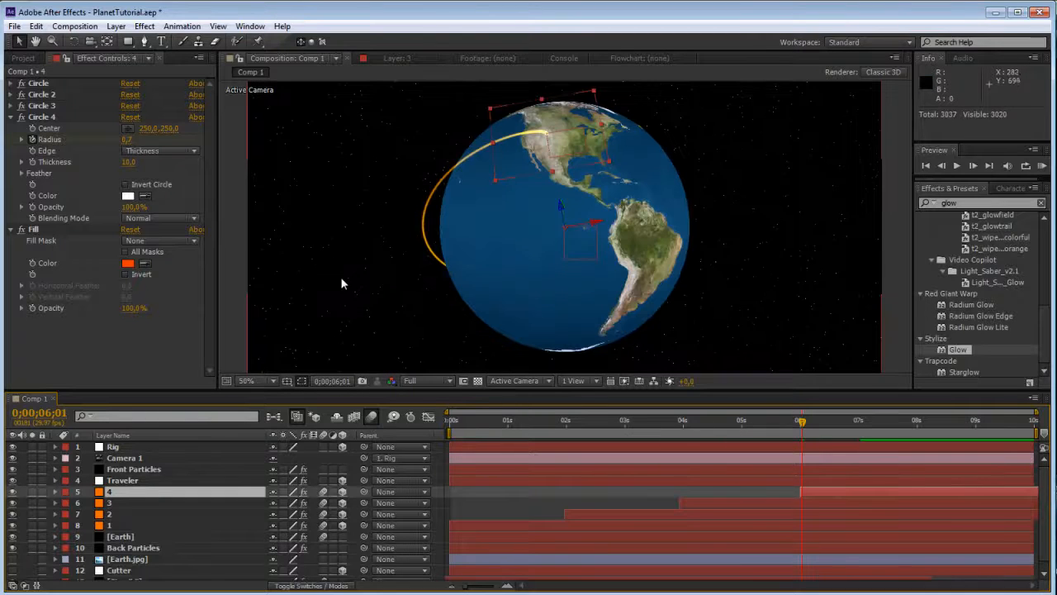
Step: Duplicate the Earth layer and rename the copy Glow
{"action": "left_click", "coordinate": [131, 539]}
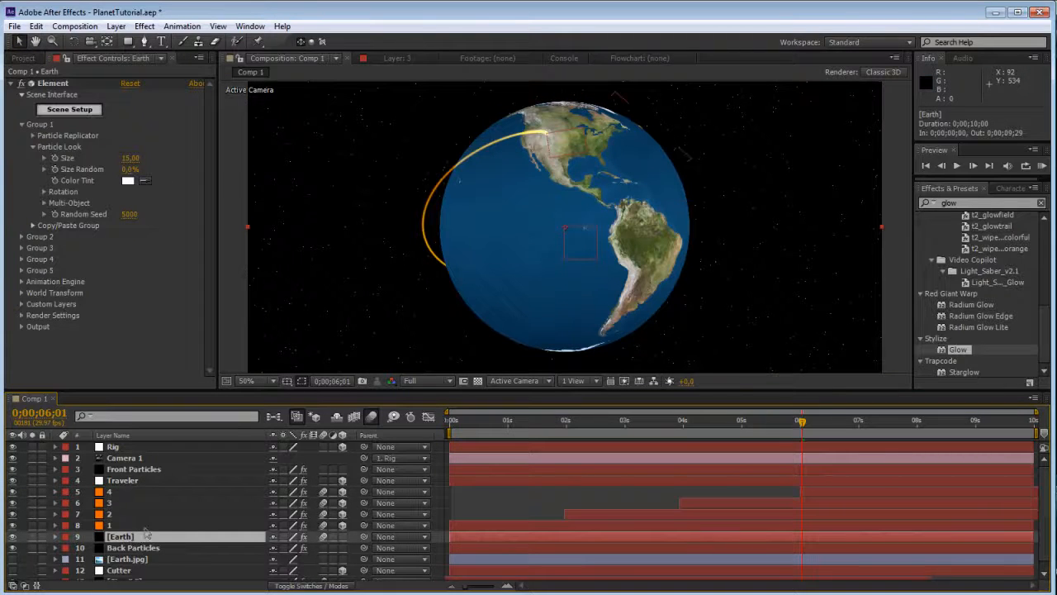
{"action": "key", "text": "ctrl+d"}
{"action": "key", "text": "Return"}
{"action": "type", "text": "Go"}
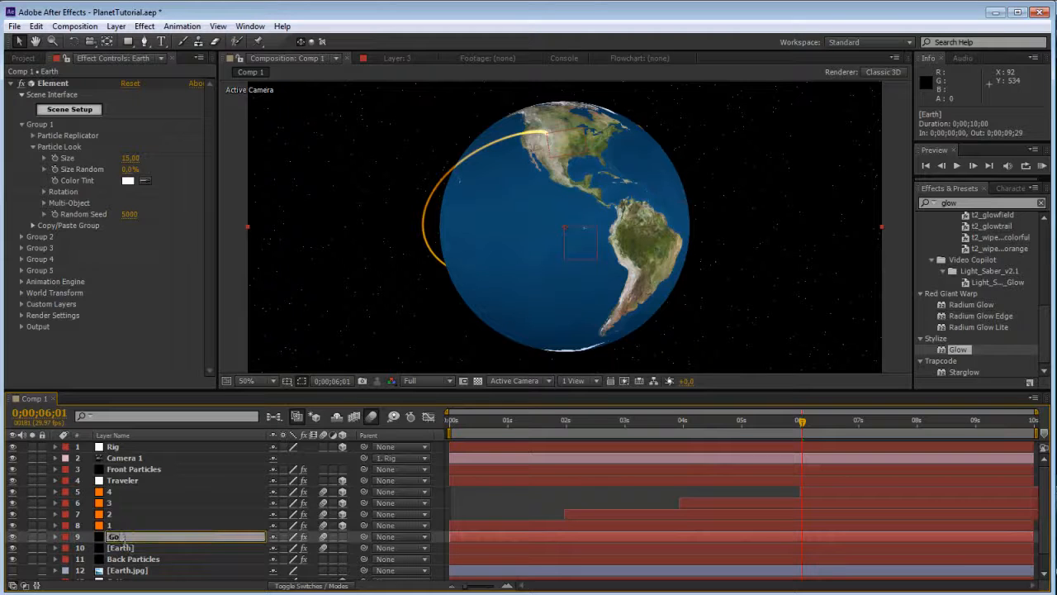
{"action": "key", "text": "BackSpace"}
{"action": "type", "text": "low"}
{"action": "key", "text": "Return"}
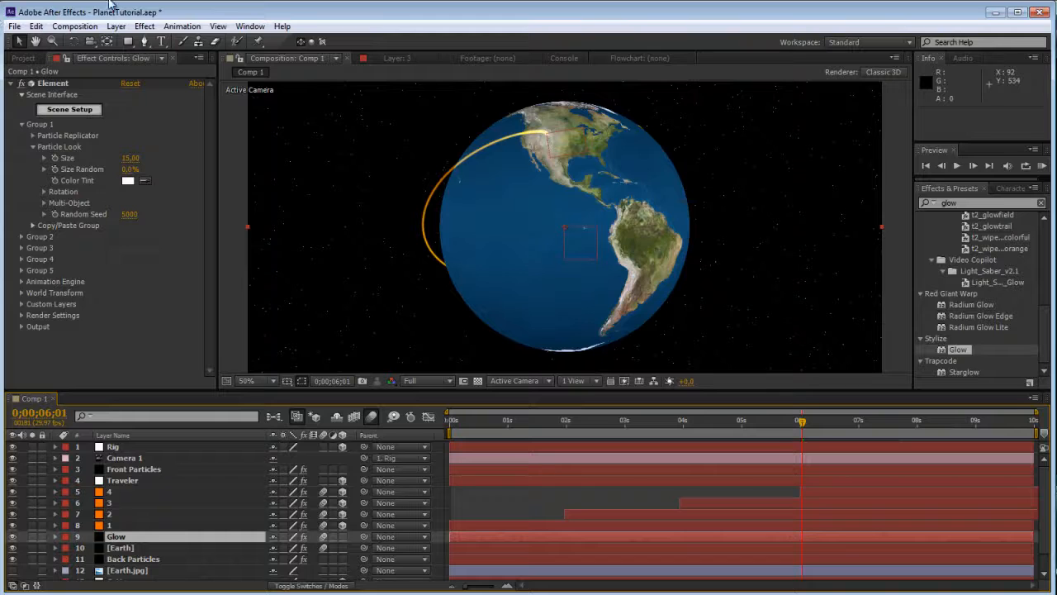
Step: Apply the Glow effect to the soloed Glow layer, based on Alpha Channel with A & B Colors
{"action": "left_click_drag", "start_coordinate": [950, 350], "coordinate": [109, 541]}
{"action": "left_click", "coordinate": [32, 536]}
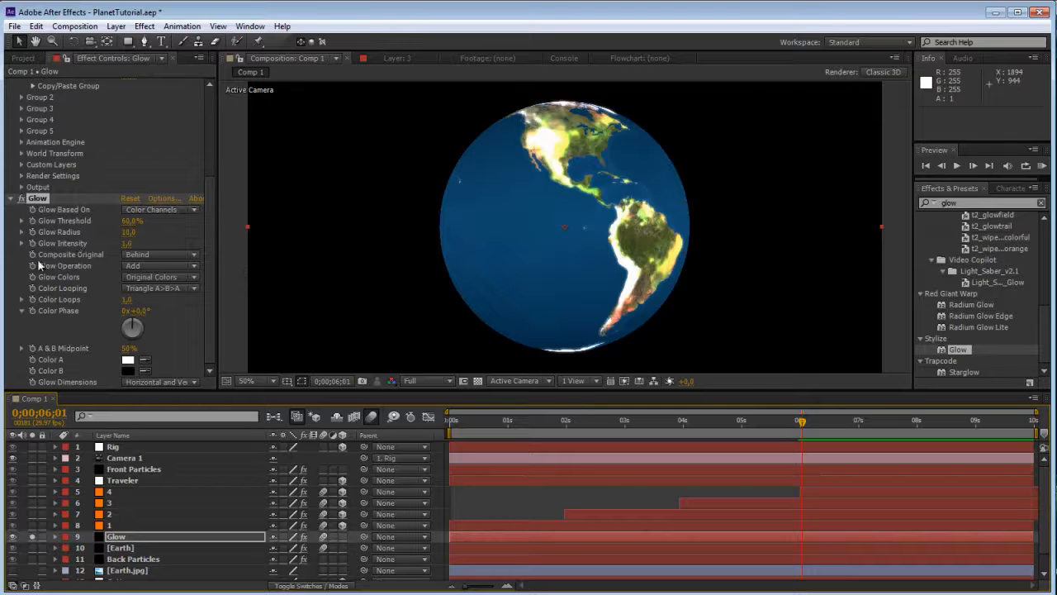
{"action": "left_click", "coordinate": [148, 209]}
{"action": "left_click", "coordinate": [155, 221]}
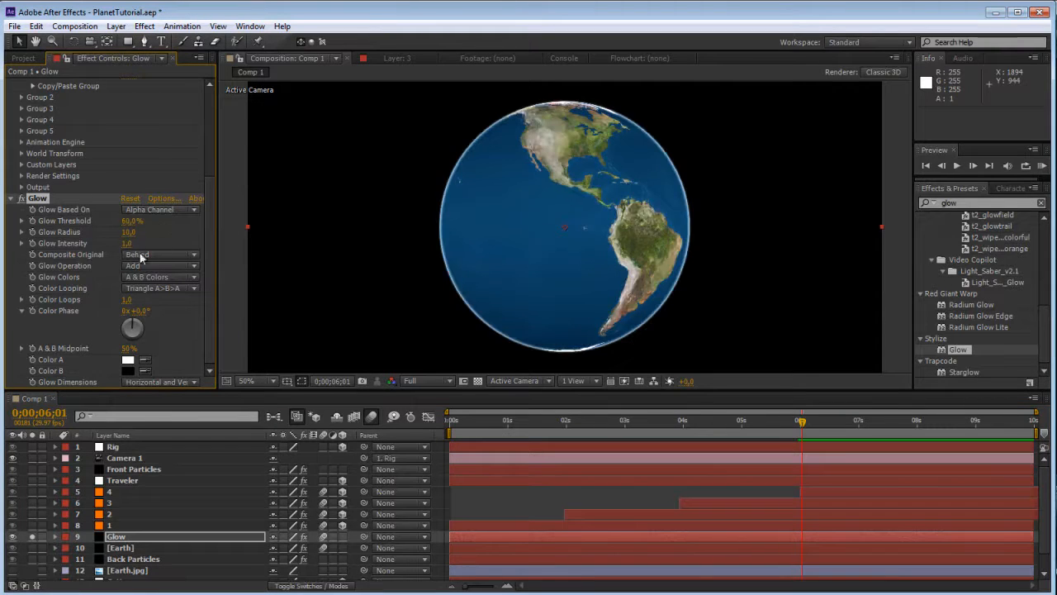
Step: Set the Glow effect's radius to 312 and its Color A to the saturated blue 0012FF
{"action": "left_click_drag", "start_coordinate": [128, 232], "coordinate": [326, 212]}
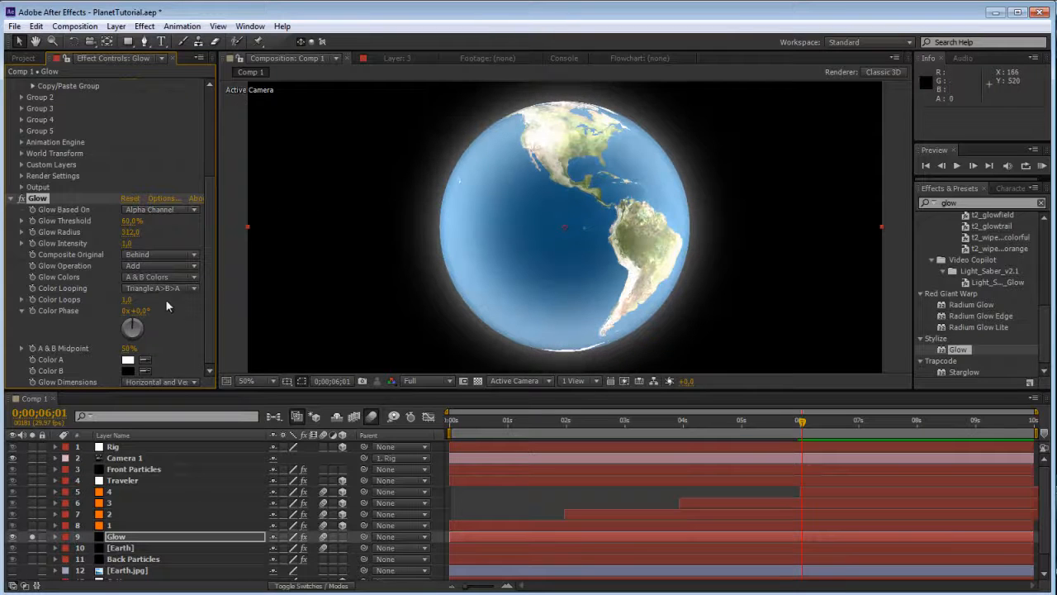
{"action": "left_click", "coordinate": [128, 361]}
{"action": "left_click_drag", "start_coordinate": [269, 398], "coordinate": [316, 341]}
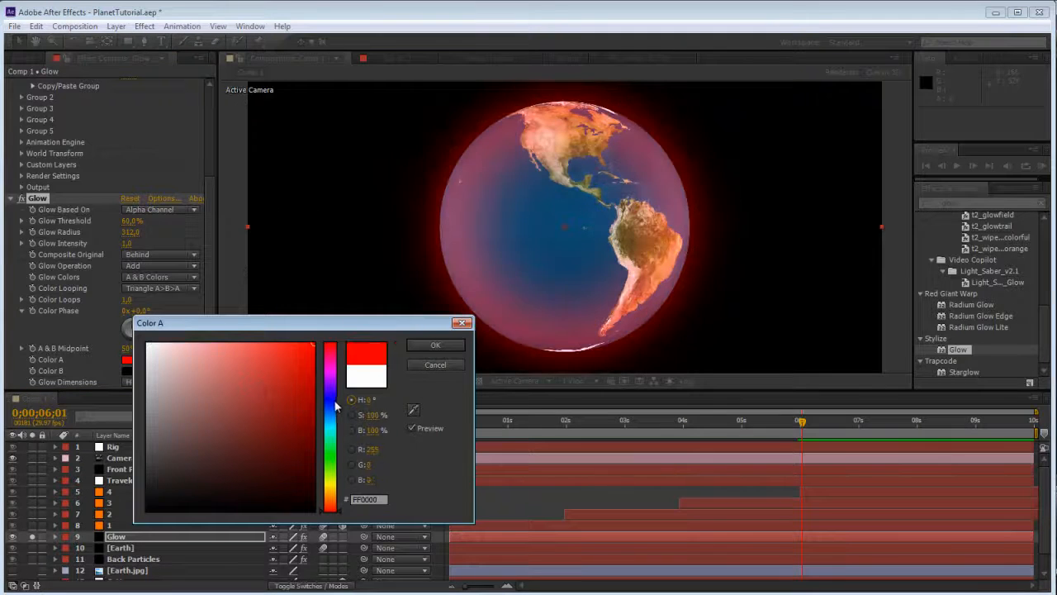
{"action": "left_click", "coordinate": [333, 399]}
{"action": "left_click", "coordinate": [435, 345]}
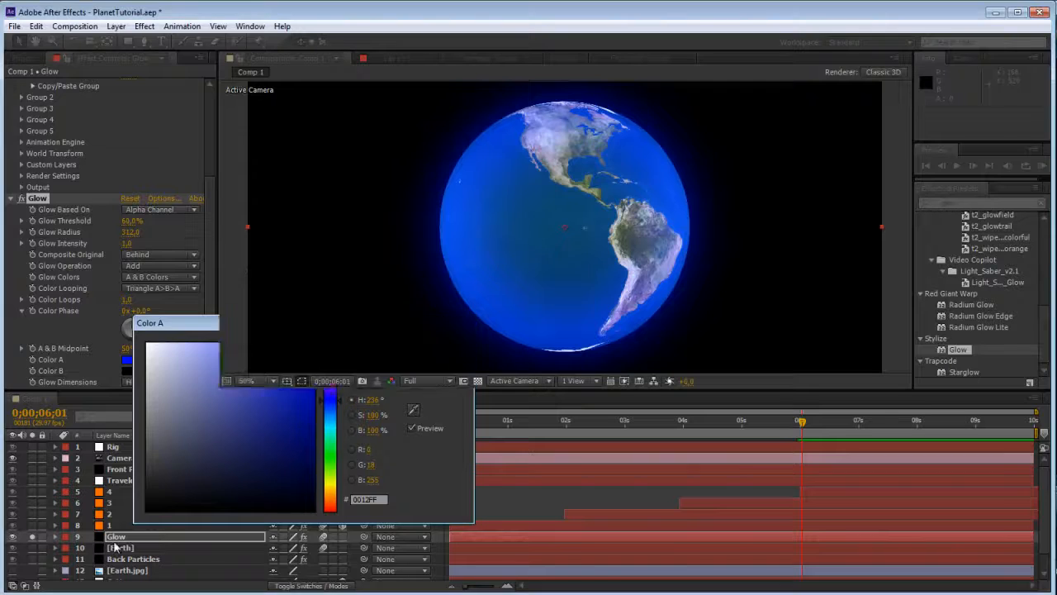
Step: Set the Particle Look size of the Glow layer's Element effect to 14
{"action": "left_click_drag", "start_coordinate": [213, 246], "coordinate": [211, 99]}
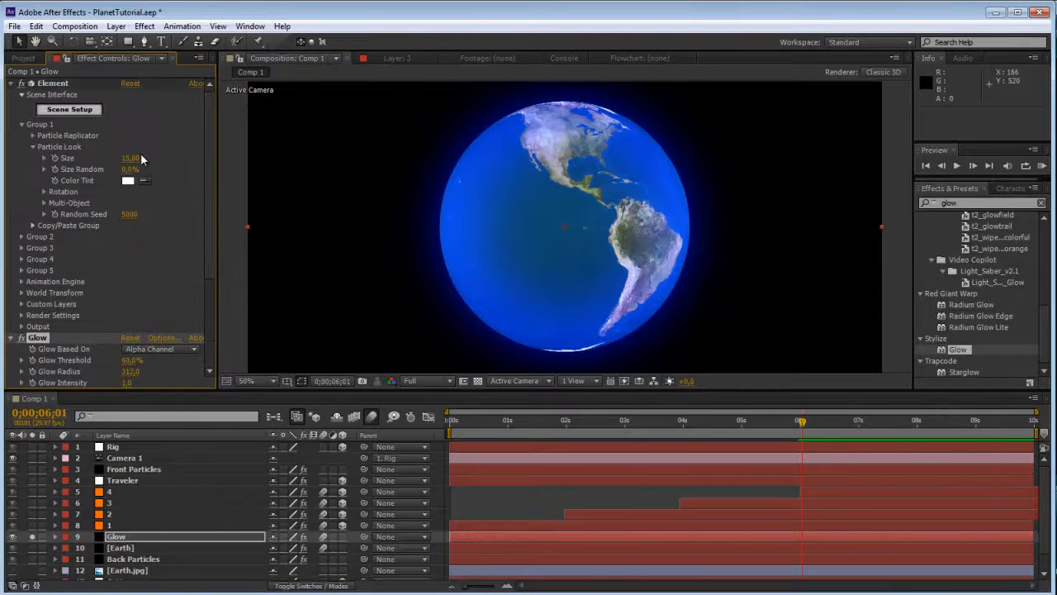
{"action": "left_click", "coordinate": [133, 157]}
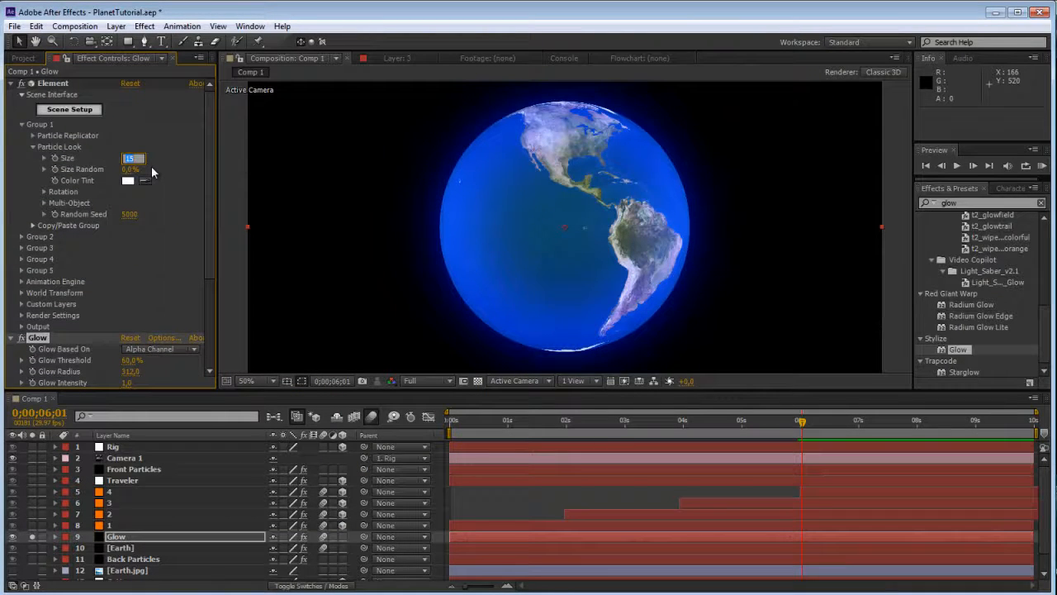
{"action": "type", "text": "14"}
{"action": "key", "text": "Return"}
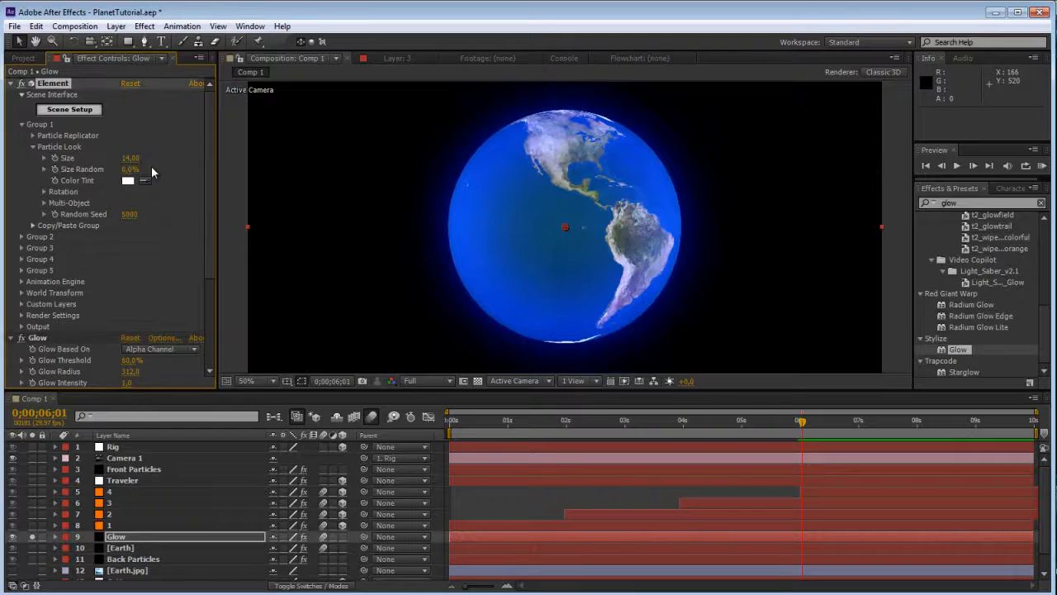
Step: Unsolo the Glow layer, place it below the Earth layer, and set its Element Particle Look size to 14.5
{"action": "left_click", "coordinate": [32, 536]}
{"action": "left_click_drag", "start_coordinate": [130, 536], "coordinate": [134, 559]}
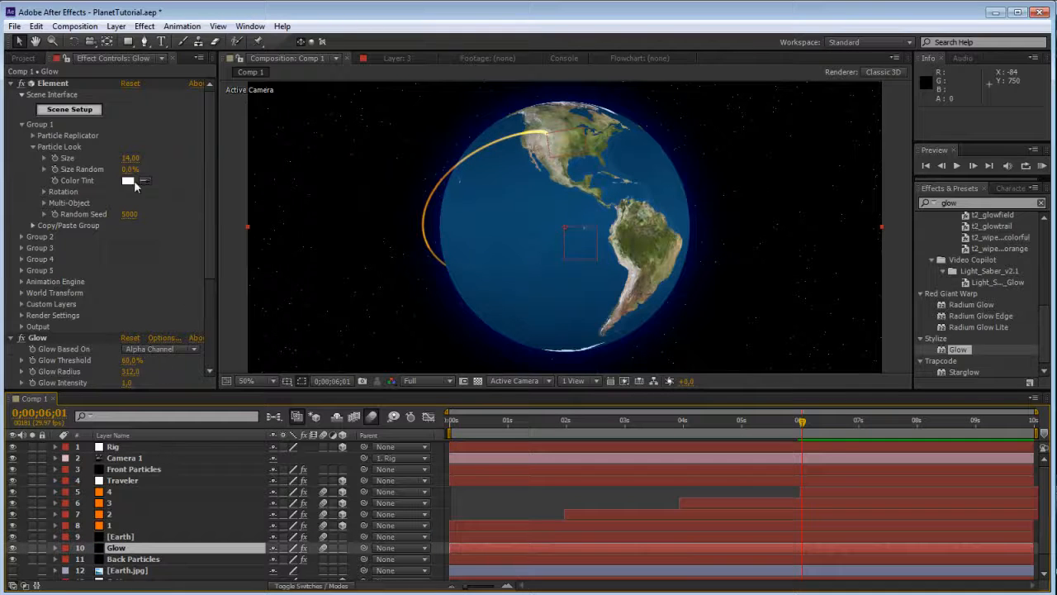
{"action": "left_click", "coordinate": [131, 157]}
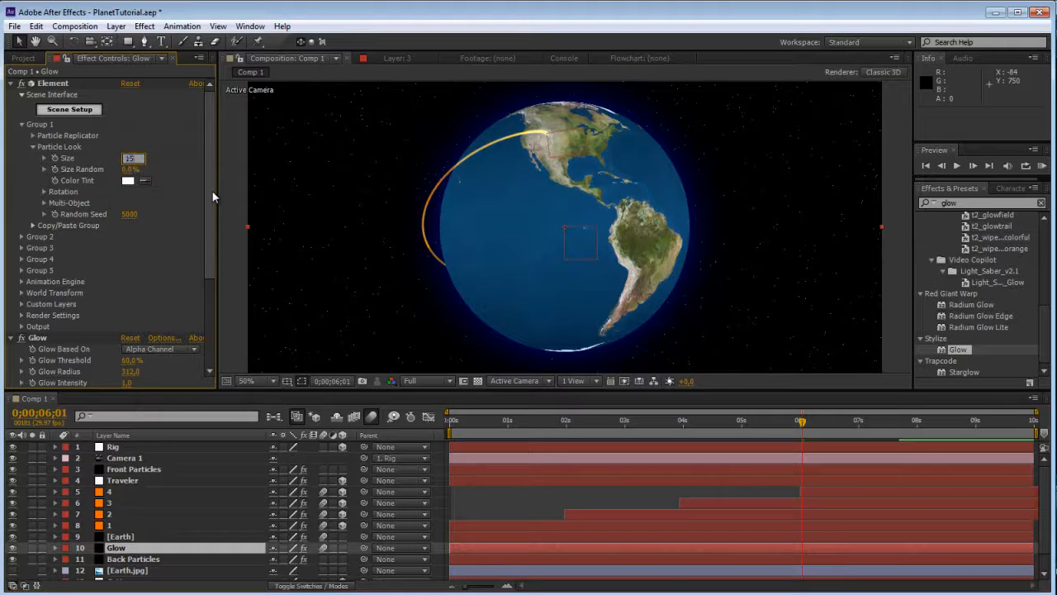
{"action": "key", "text": "Return"}
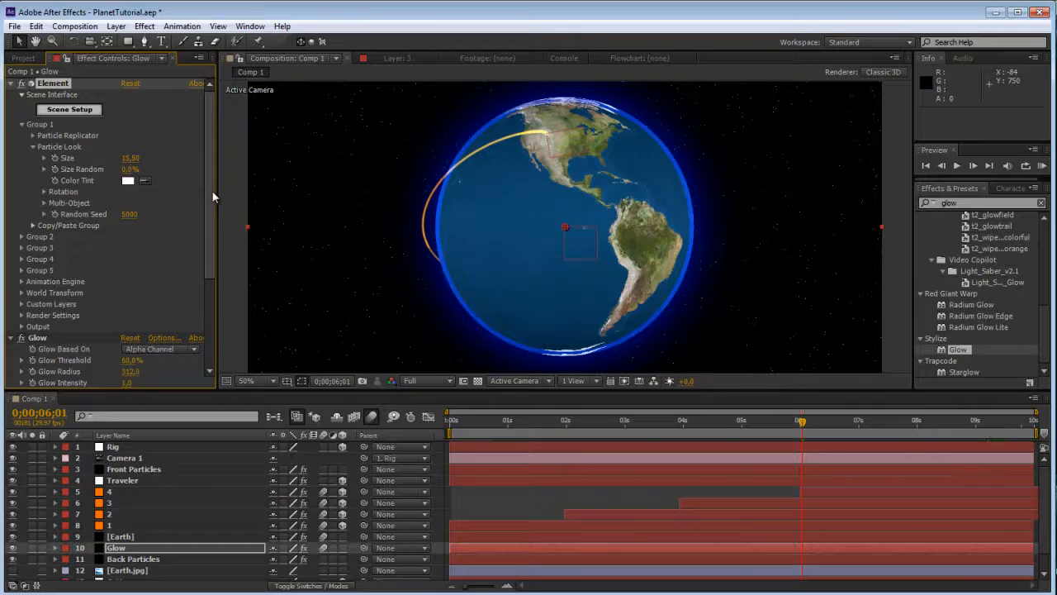
{"action": "left_click", "coordinate": [131, 158]}
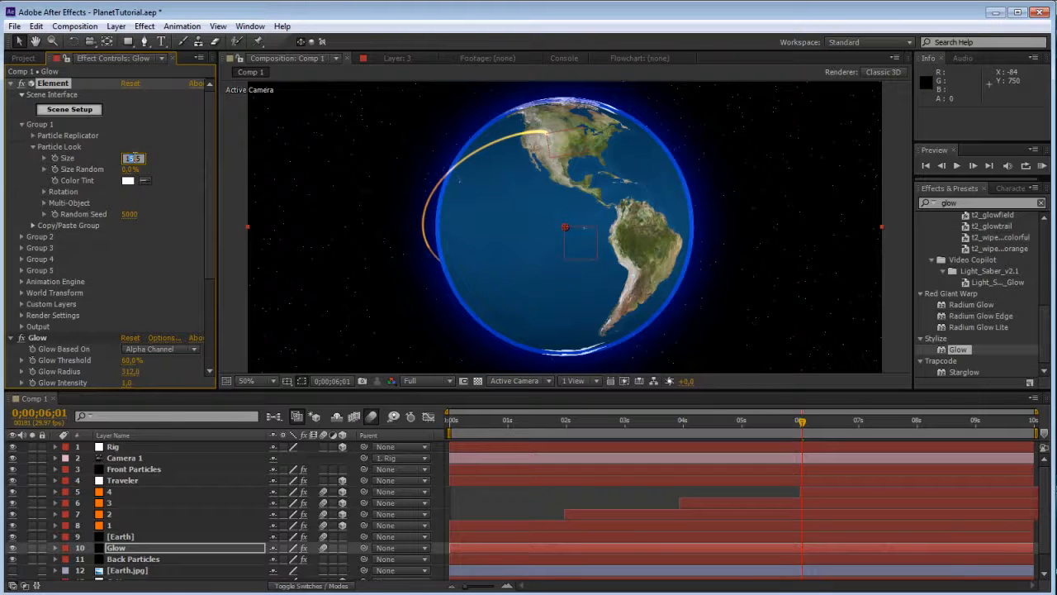
{"action": "key", "text": "Return"}
Step: Change the Glow effect's Color A to the lighter blue 0096FF
{"action": "scroll", "coordinate": [174, 278], "scroll_direction": "down", "scroll_amount": 5}
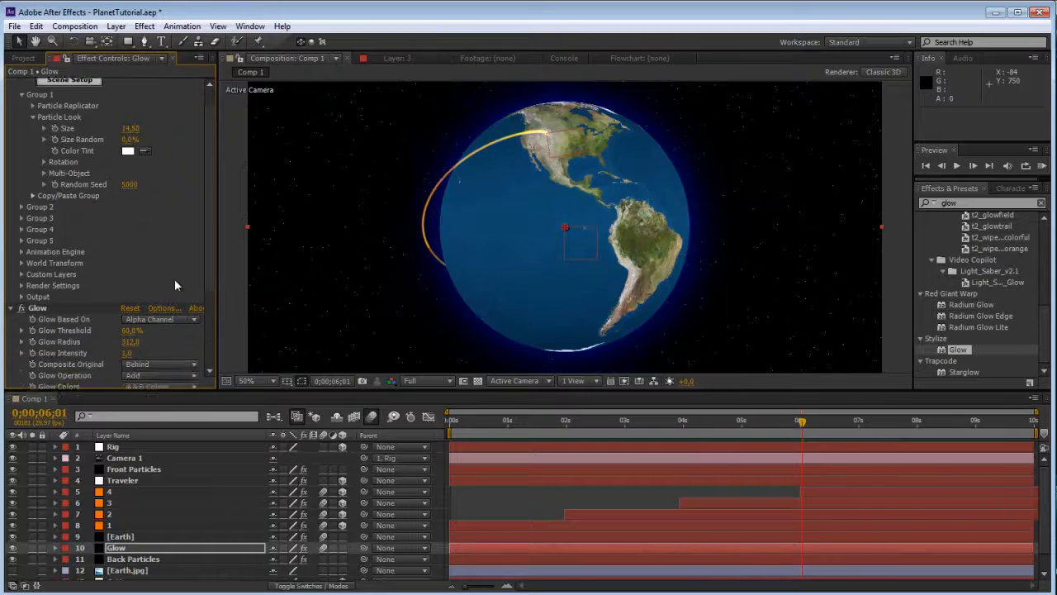
{"action": "left_click", "coordinate": [130, 363]}
{"action": "left_click_drag", "start_coordinate": [330, 421], "coordinate": [330, 421]}
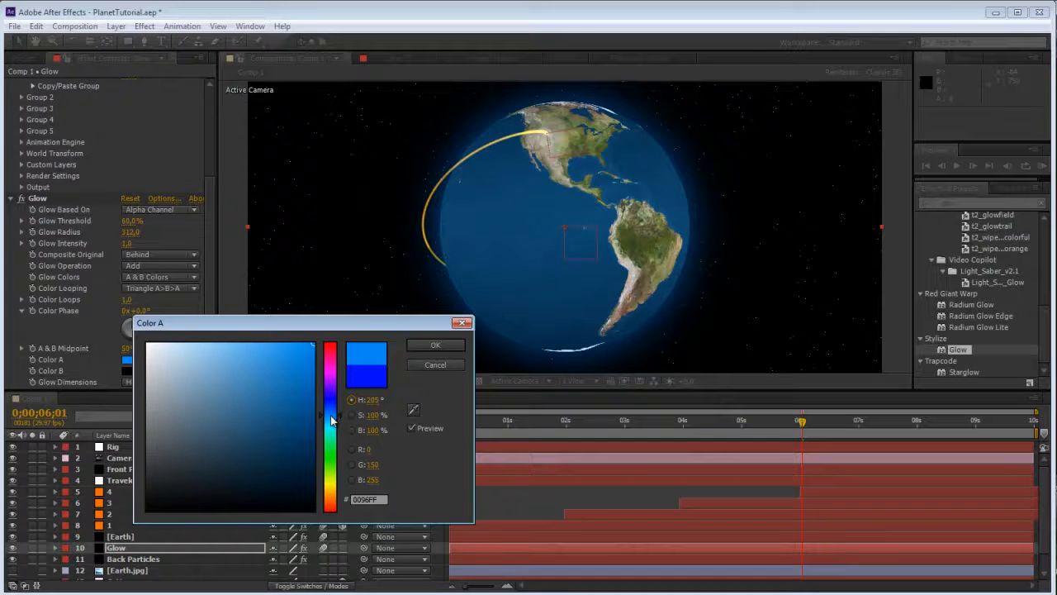
{"action": "left_click", "coordinate": [460, 346]}
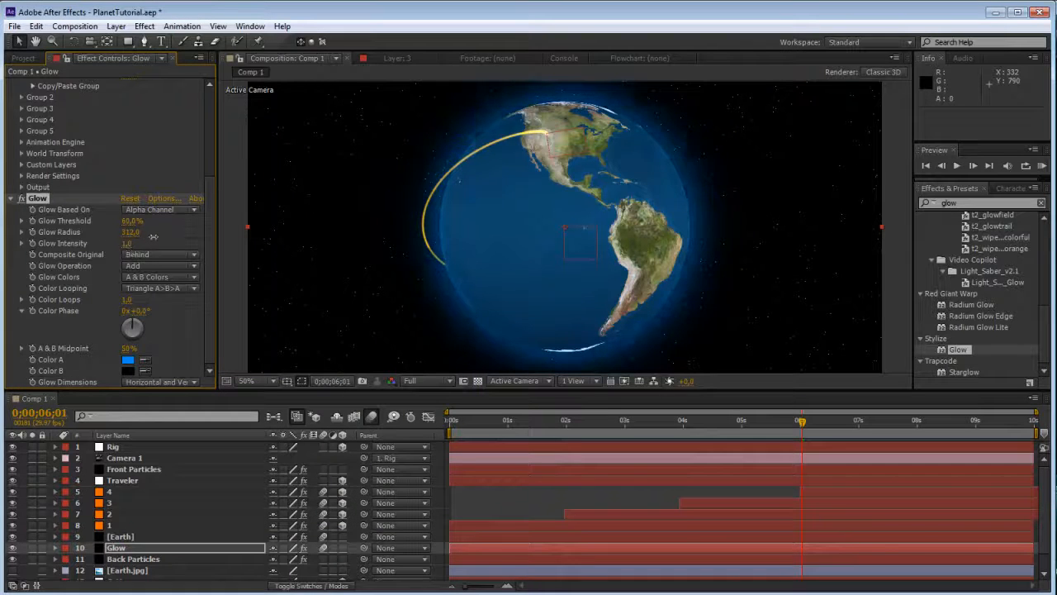
Step: Refine the Glow effect to a threshold of 49%, a radius of 322 and an intensity of 1
{"action": "left_click", "coordinate": [121, 248]}
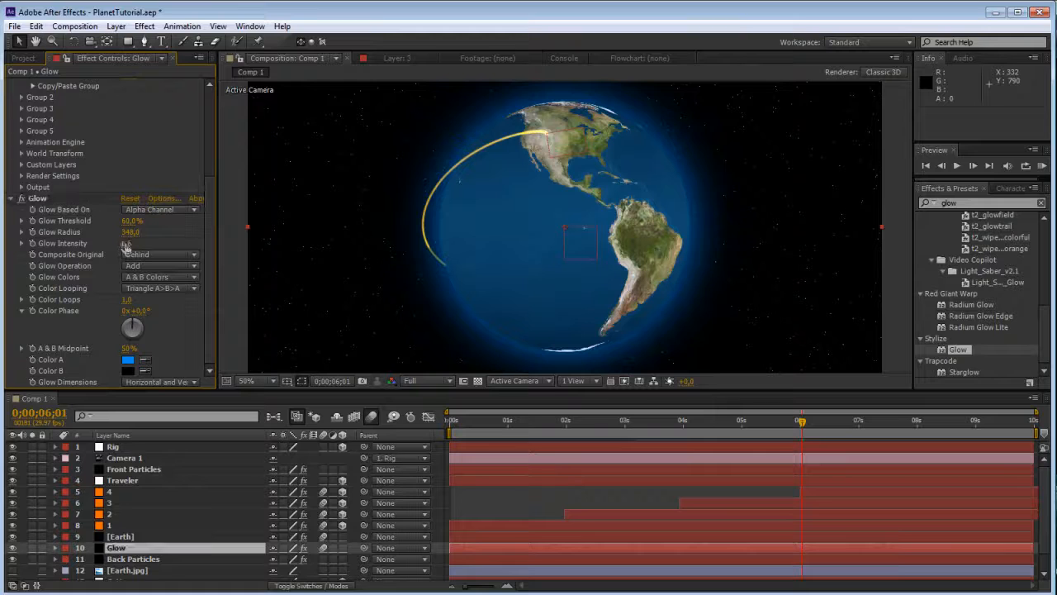
{"action": "left_click", "coordinate": [121, 243]}
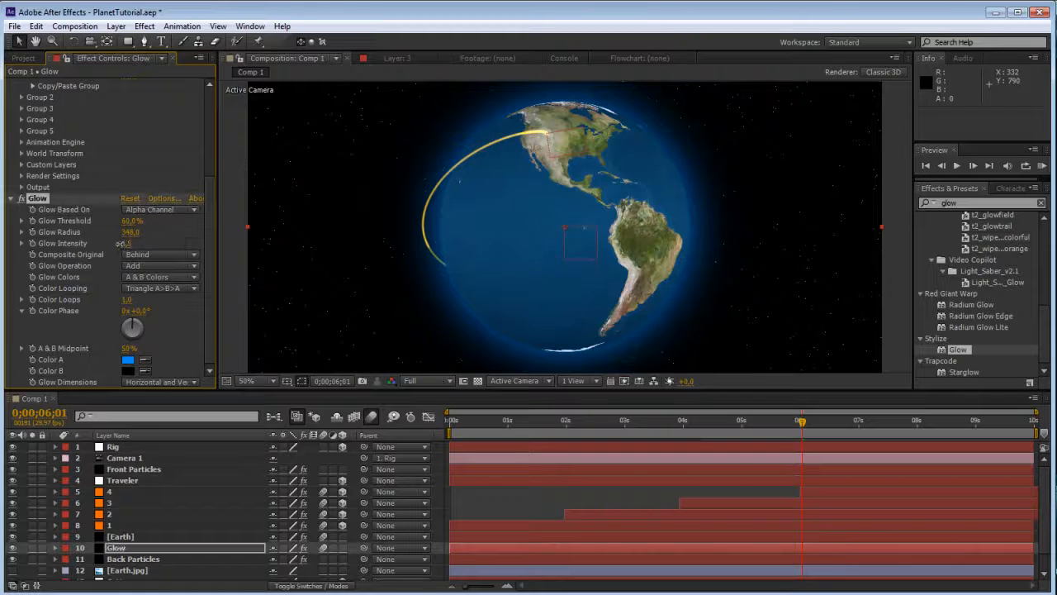
{"action": "left_click_drag", "start_coordinate": [118, 237], "coordinate": [99, 238]}
{"action": "left_click", "coordinate": [127, 245]}
{"action": "type", "text": "1"}
{"action": "key", "text": "Return"}
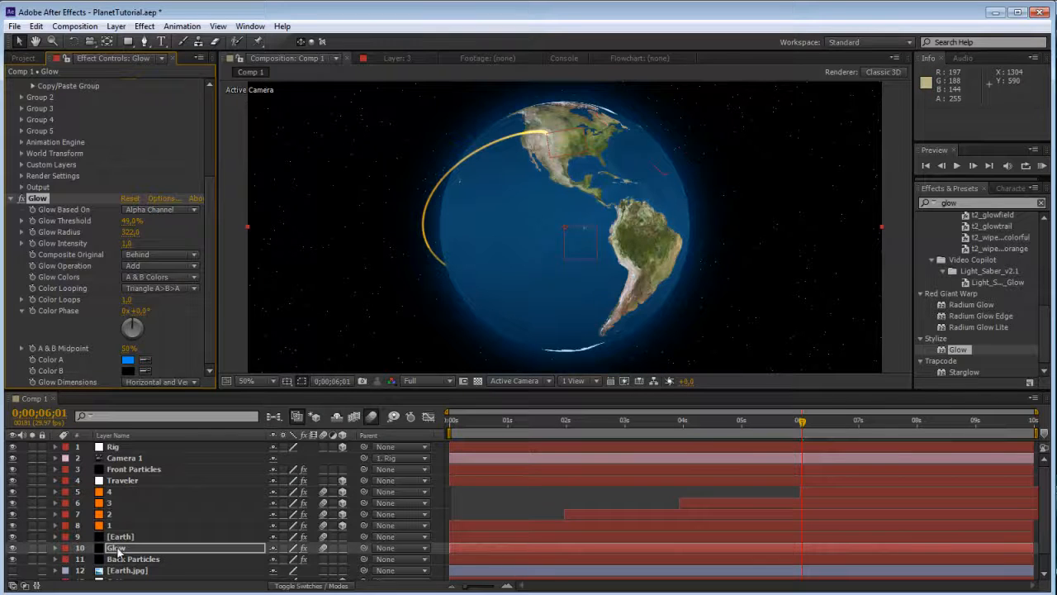
Step: Move the Glow layer below Back Particles and set its blending mode to Add
{"action": "scroll", "coordinate": [118, 551], "scroll_direction": "down", "scroll_amount": 1}
{"action": "left_click_drag", "start_coordinate": [132, 531], "coordinate": [135, 545]}
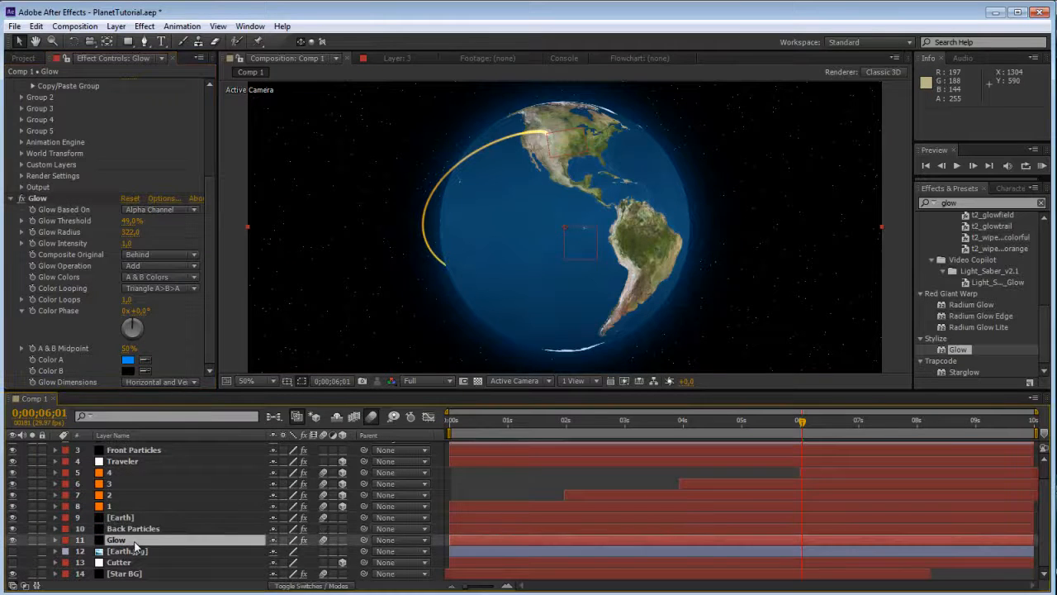
{"action": "left_click", "coordinate": [312, 585]}
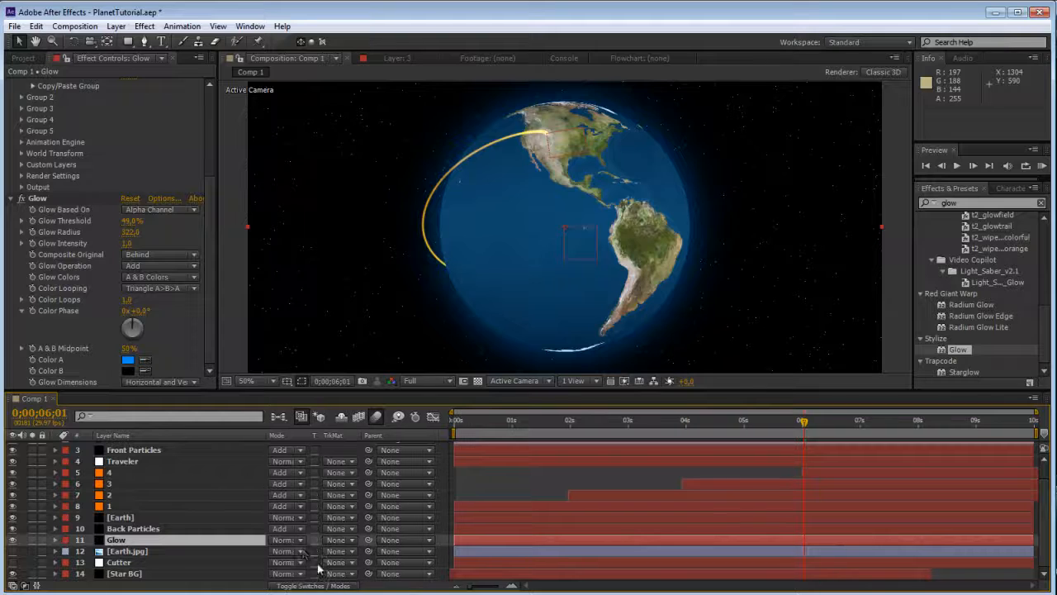
{"action": "left_click", "coordinate": [293, 539]}
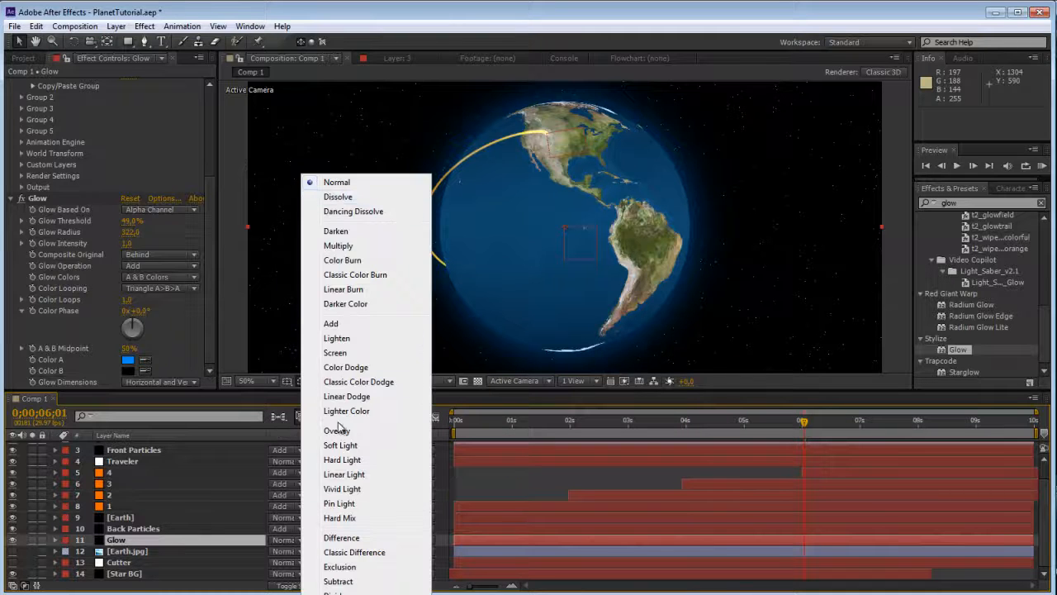
{"action": "left_click", "coordinate": [345, 323]}
{"action": "left_click", "coordinate": [339, 242]}
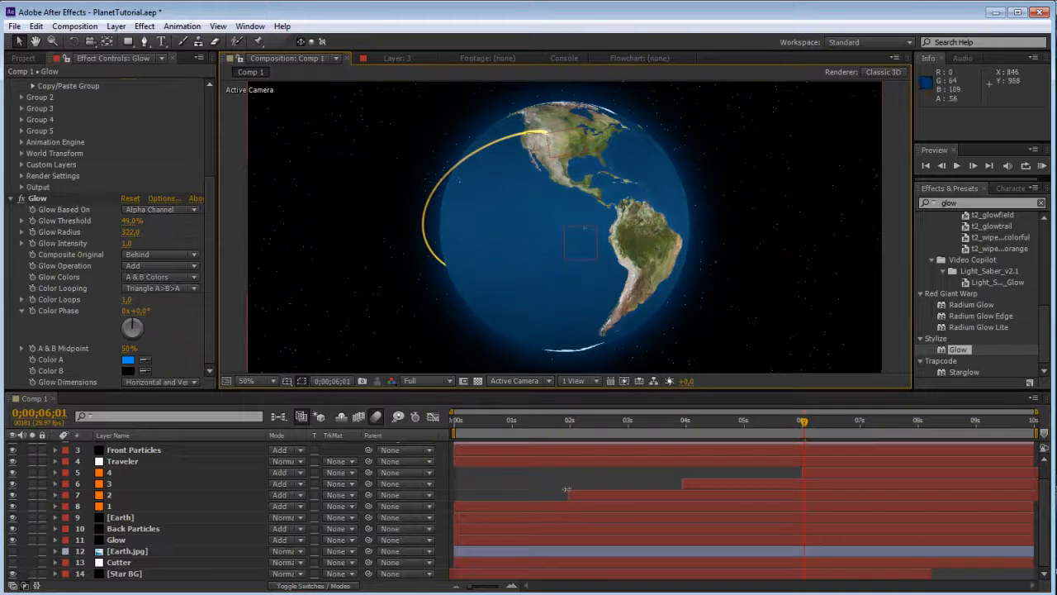